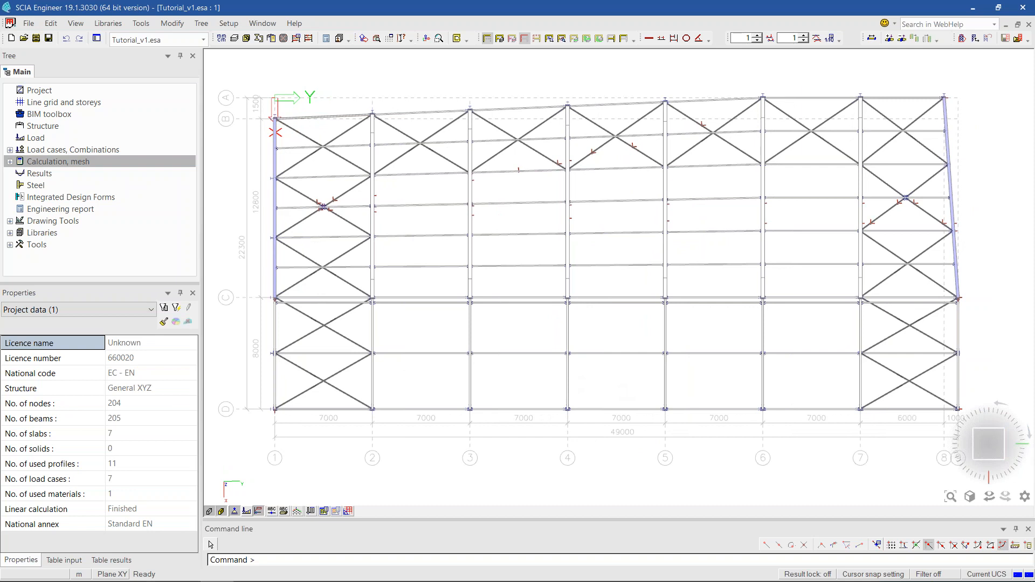
- Show the hall in 3D with wireframe members and select the nodal support under the third column of the front gable
{"action": "scroll", "coordinate": [576, 384], "scroll_direction": "down", "scroll_amount": 1}
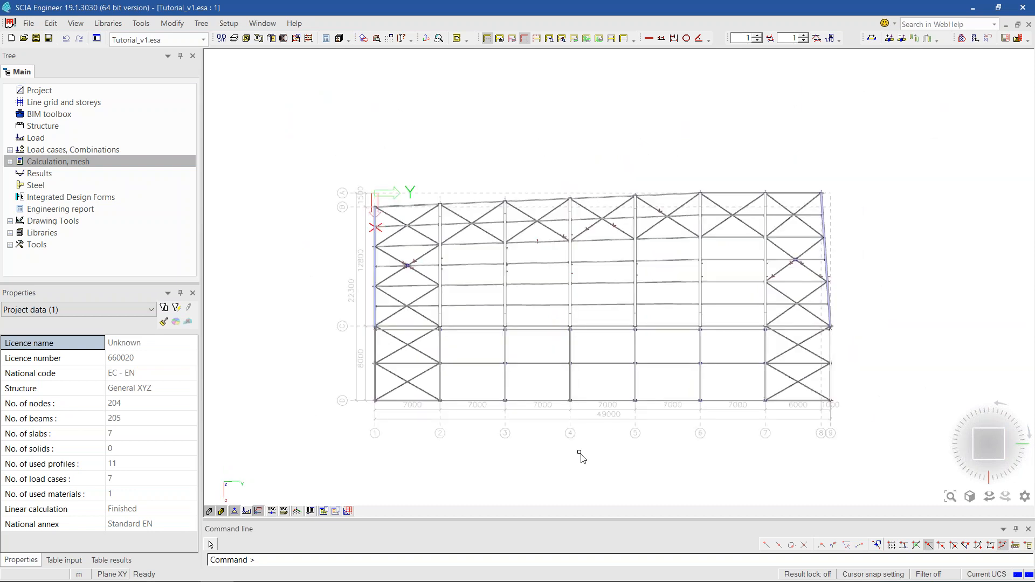
{"action": "right_click_drag", "start_coordinate": [583, 455], "coordinate": [628, 410], "text": "ctrl"}
{"action": "scroll", "coordinate": [585, 433], "scroll_direction": "up", "scroll_amount": 1}
{"action": "middle_click_drag", "start_coordinate": [575, 331], "coordinate": [570, 358]}
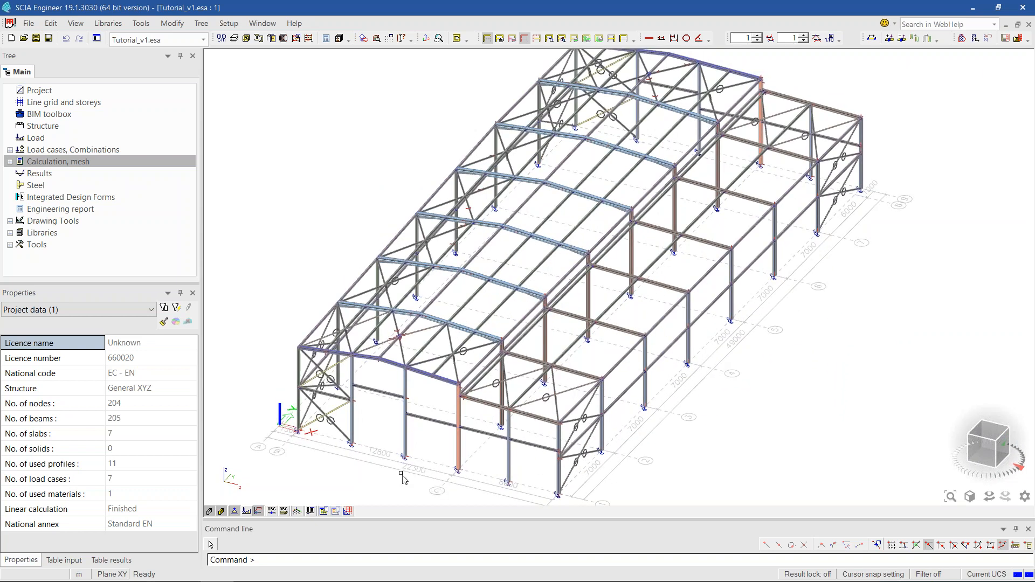
{"action": "middle_click_drag", "start_coordinate": [399, 473], "coordinate": [414, 454]}
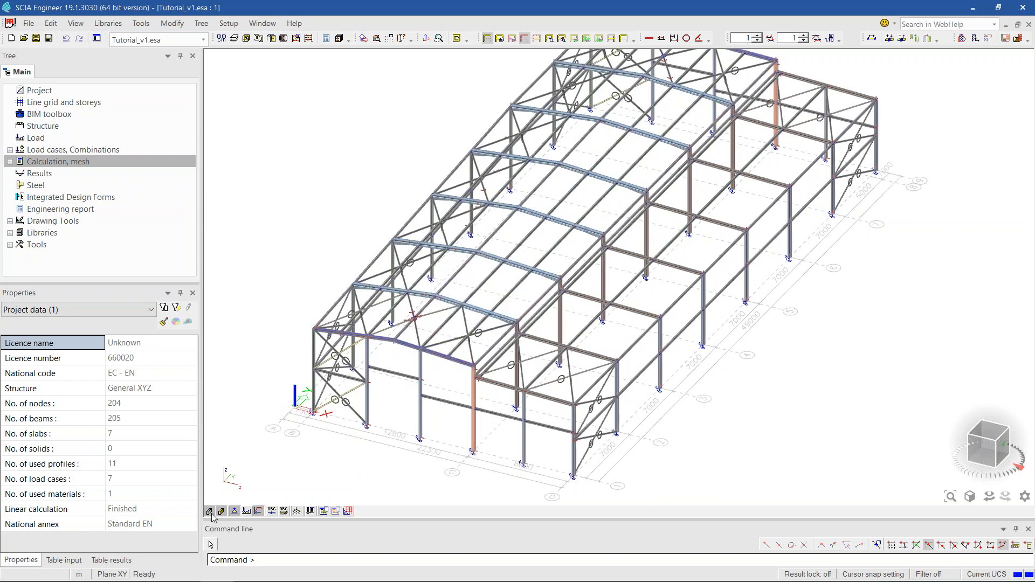
{"action": "left_click", "coordinate": [210, 511]}
{"action": "scroll", "coordinate": [435, 465], "scroll_direction": "up", "scroll_amount": 5}
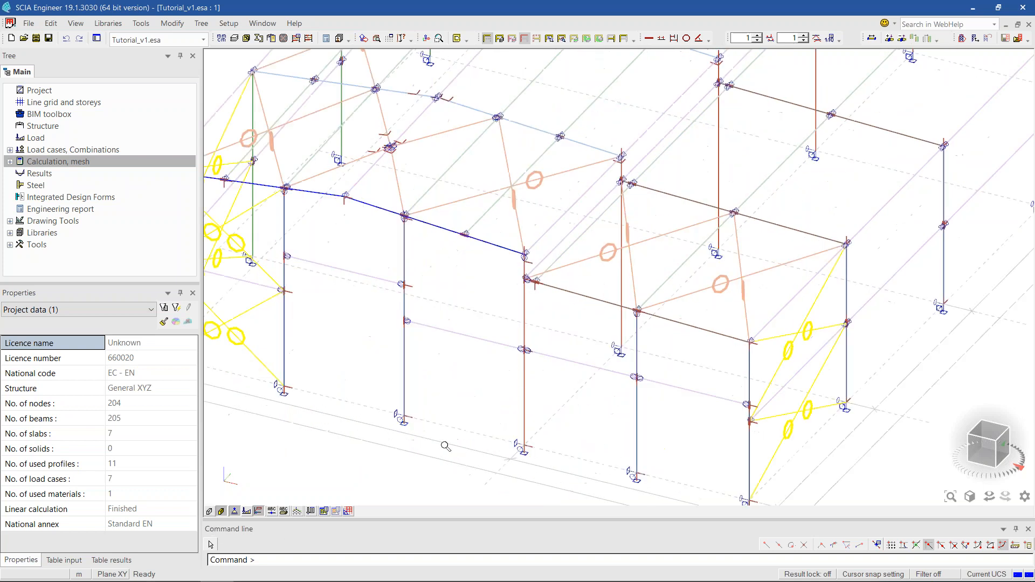
{"action": "middle_click_drag", "start_coordinate": [436, 421], "coordinate": [508, 409]}
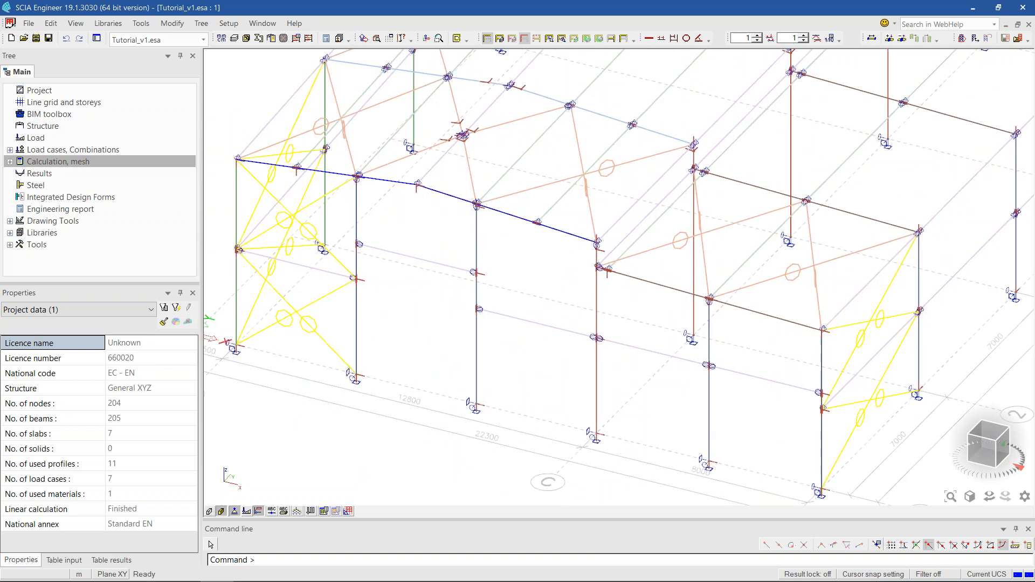
{"action": "left_click", "coordinate": [477, 416]}
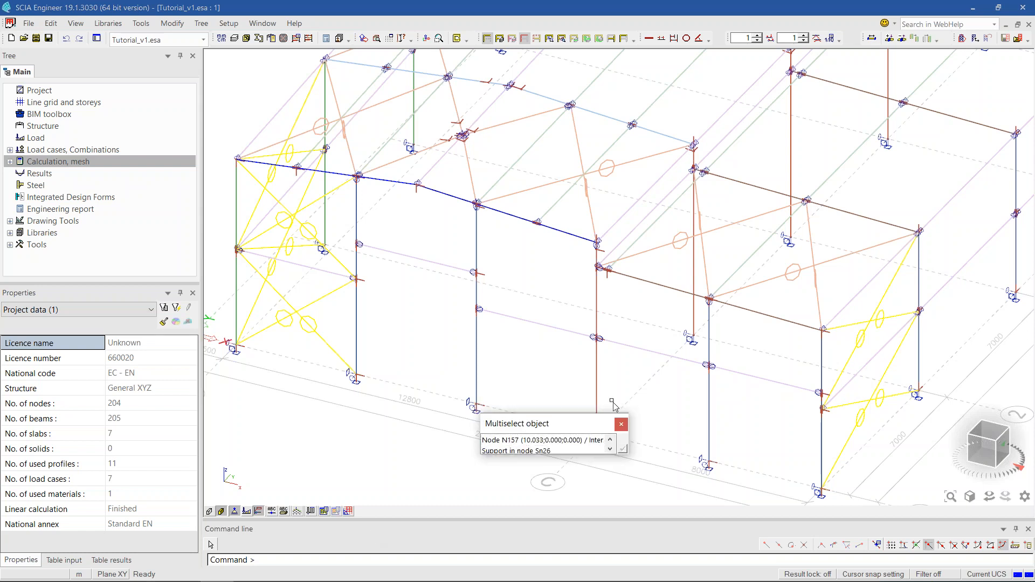
{"action": "left_click", "coordinate": [495, 452]}
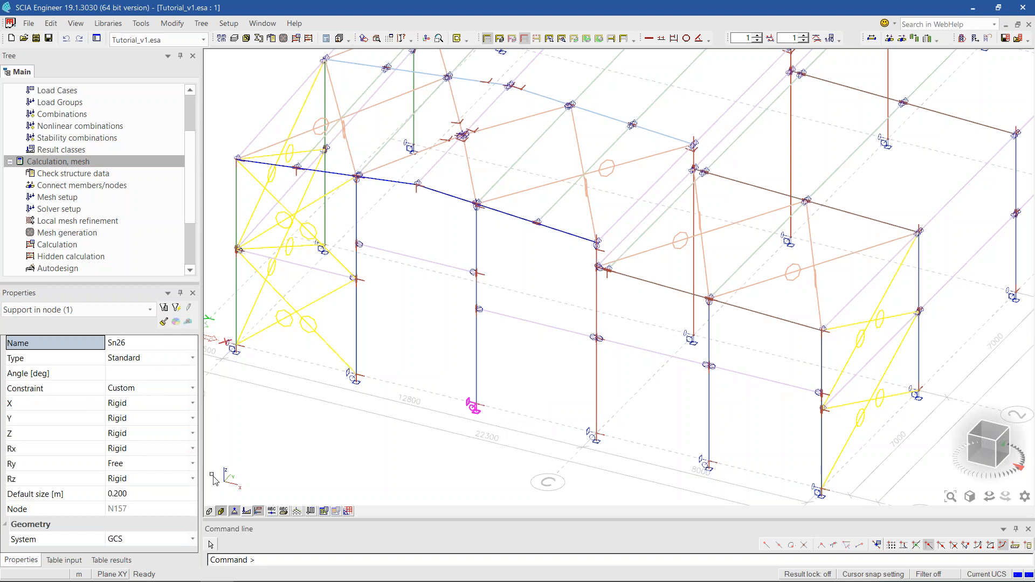
- Render the member volumes again and inspect the selected support at the gable column base up close
{"action": "left_click", "coordinate": [209, 511]}
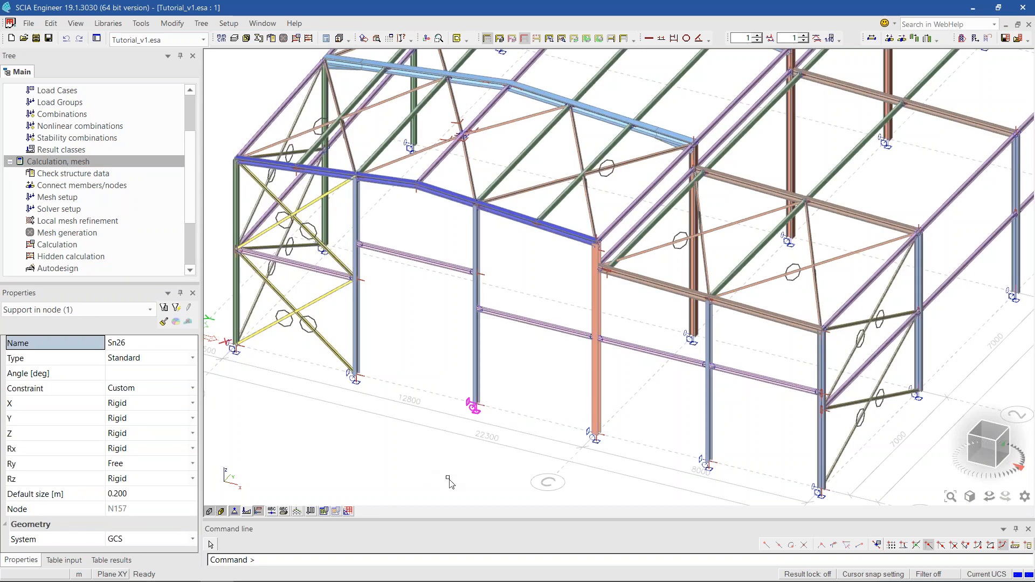
{"action": "right_click_drag", "start_coordinate": [507, 453], "coordinate": [502, 452], "text": "ctrl"}
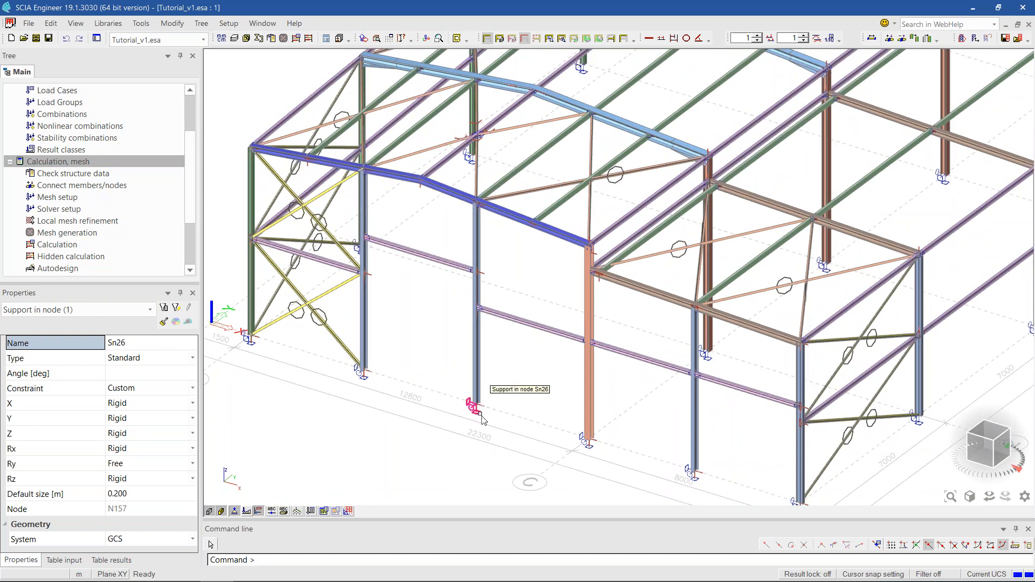
{"action": "scroll", "coordinate": [489, 420], "scroll_direction": "up", "scroll_amount": 5}
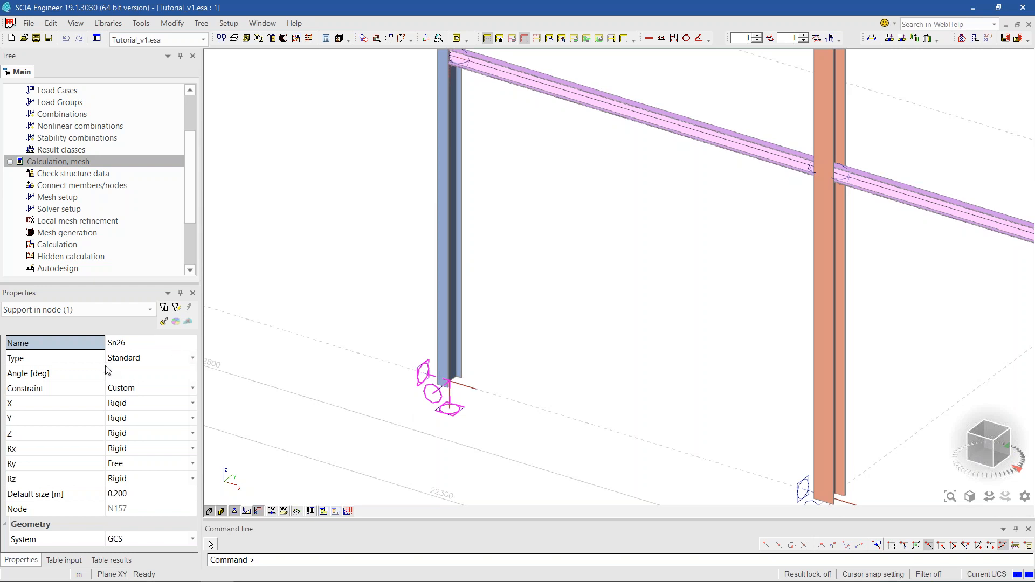
- Select all nodal supports that share the Custom constraint, check them across the whole structure, and clear the selection
{"action": "left_click", "coordinate": [81, 395]}
{"action": "left_click", "coordinate": [176, 308]}
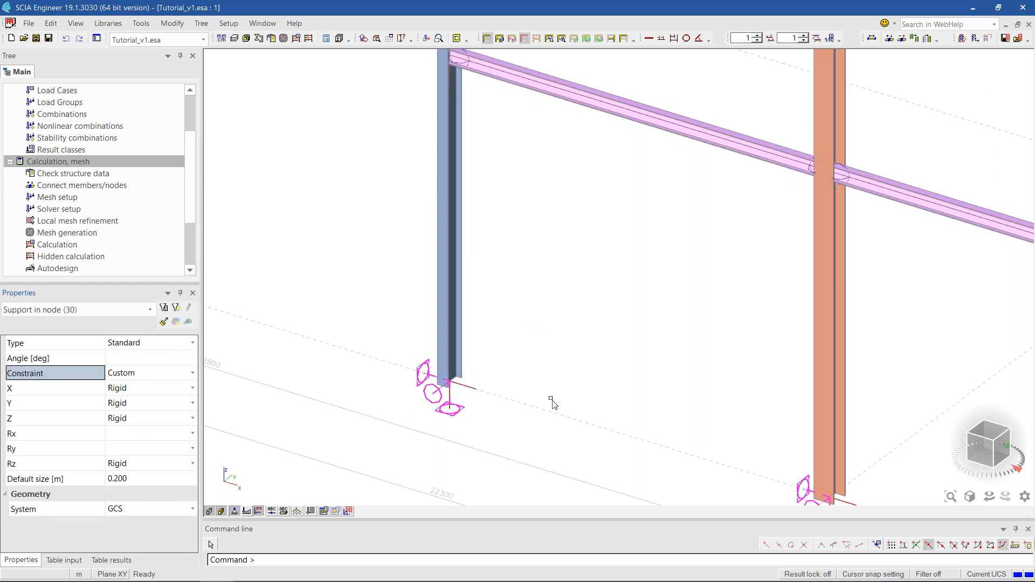
{"action": "scroll", "coordinate": [550, 399], "scroll_direction": "down", "scroll_amount": 5}
{"action": "scroll", "coordinate": [596, 454], "scroll_direction": "up", "scroll_amount": 3}
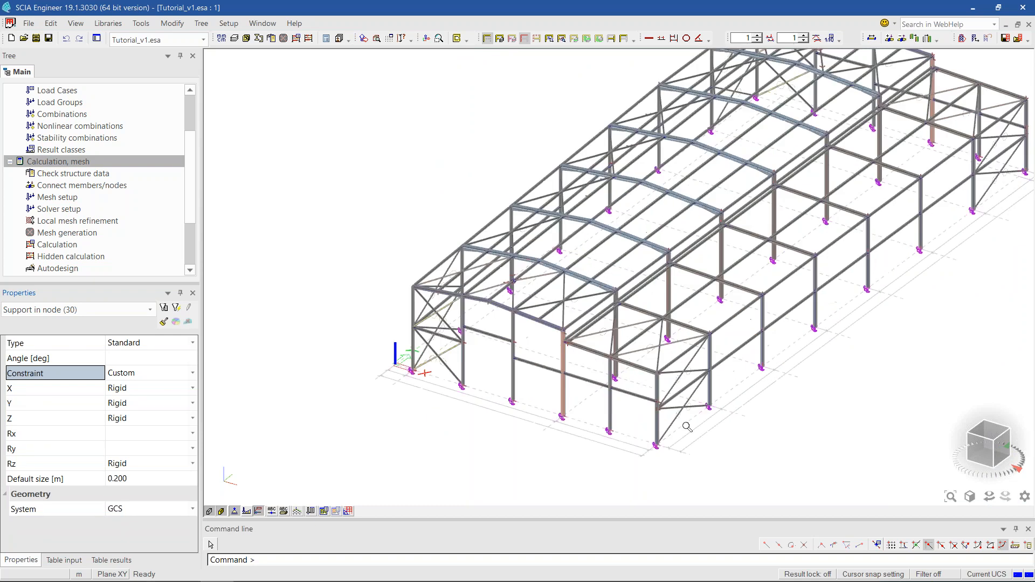
{"action": "key", "text": "Escape"}
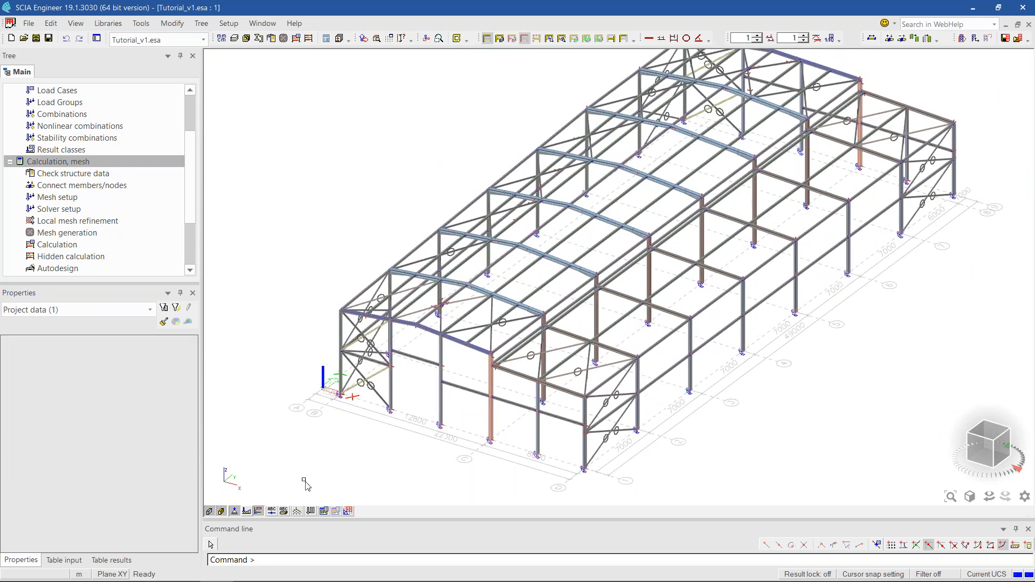
- Show the members in wireframe, inspect the properties of the beam hinge beside the lower bay's inner gable column, and deselect it
{"action": "left_click", "coordinate": [211, 511]}
{"action": "scroll", "coordinate": [465, 387], "scroll_direction": "up", "scroll_amount": 6}
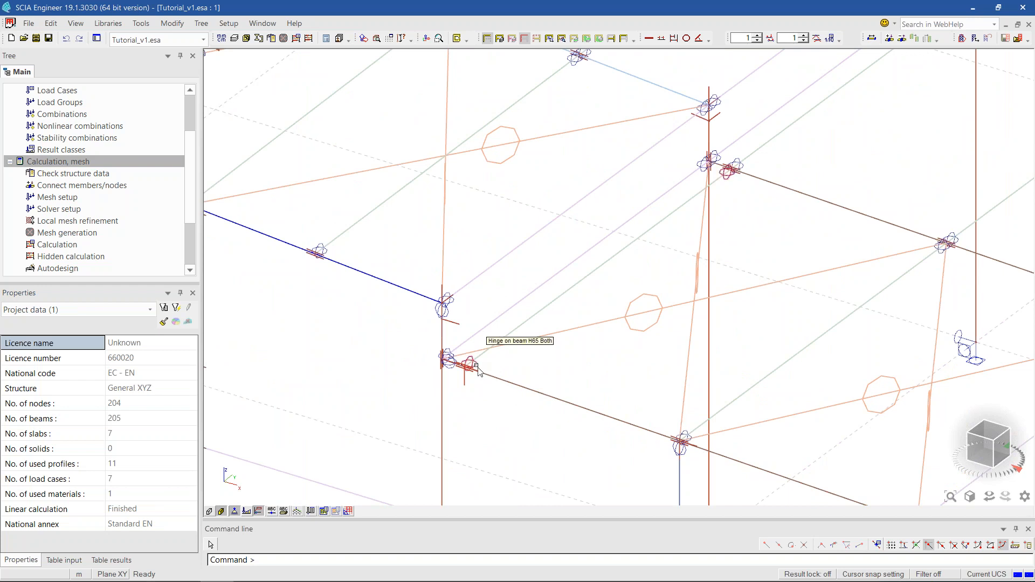
{"action": "left_click", "coordinate": [470, 365]}
{"action": "scroll", "coordinate": [538, 448], "scroll_direction": "down", "scroll_amount": 3}
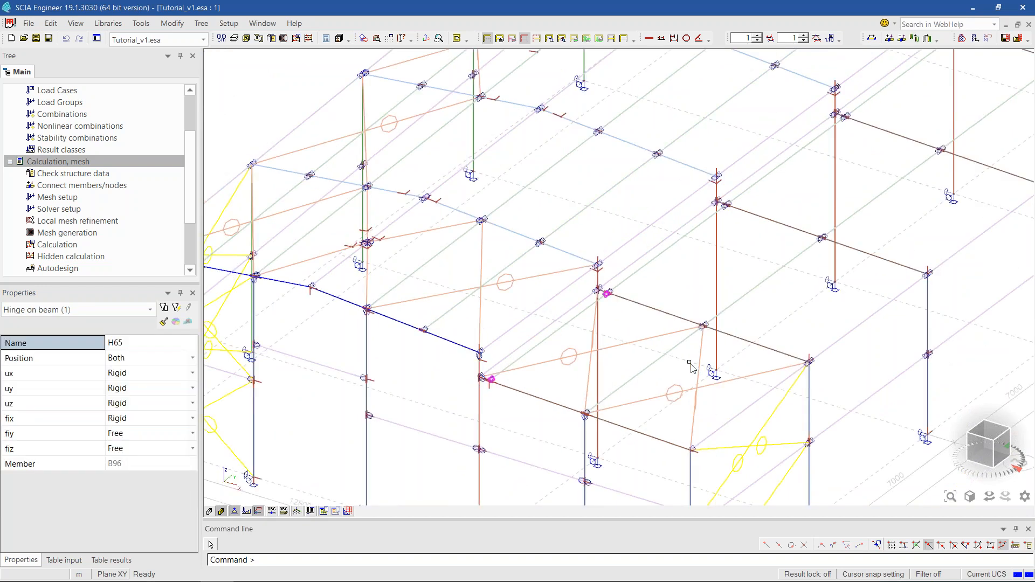
{"action": "middle_click_drag", "start_coordinate": [673, 365], "coordinate": [651, 372]}
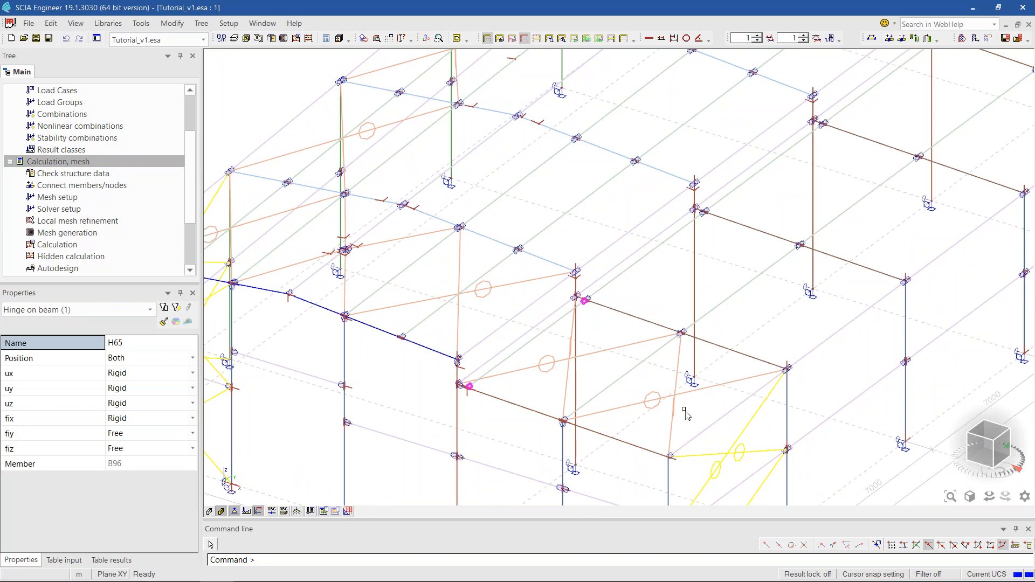
{"action": "key", "text": "Escape"}
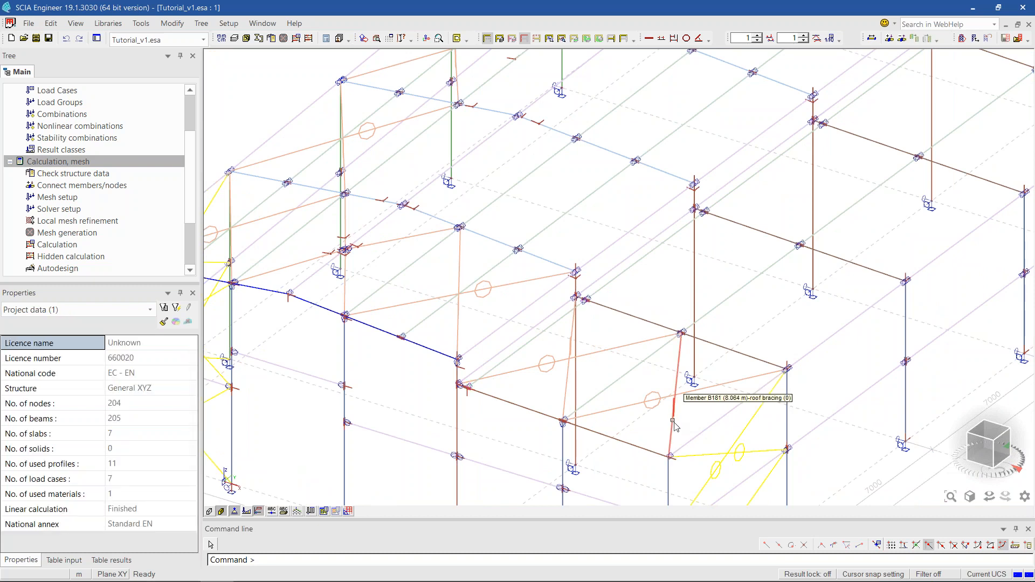
- Select a roof bracing diagonal in the lower bay to check its properties, and open the 1D internal forces results for beams
{"action": "left_click", "coordinate": [610, 413]}
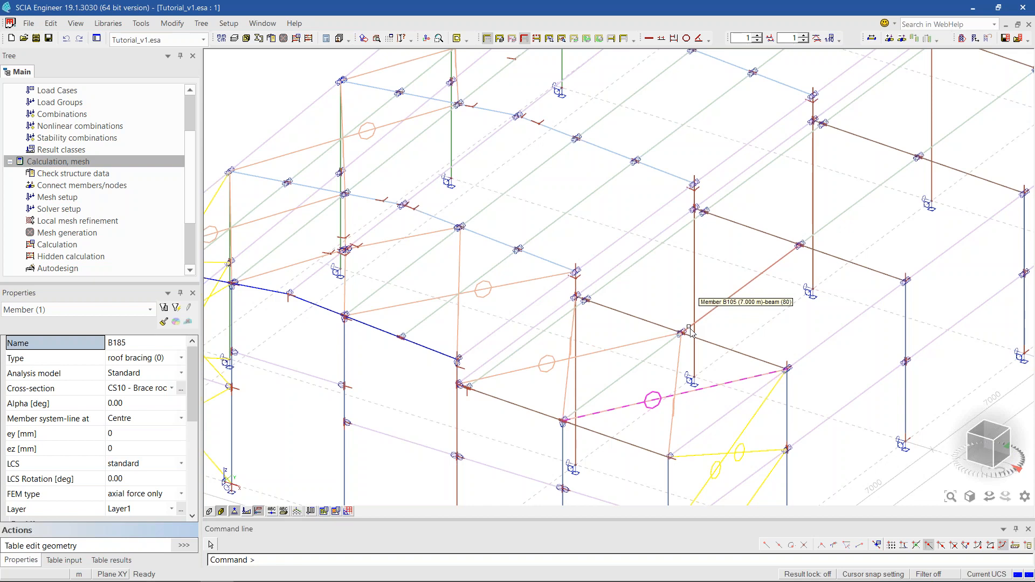
{"action": "scroll", "coordinate": [30, 209], "scroll_direction": "down", "scroll_amount": 2}
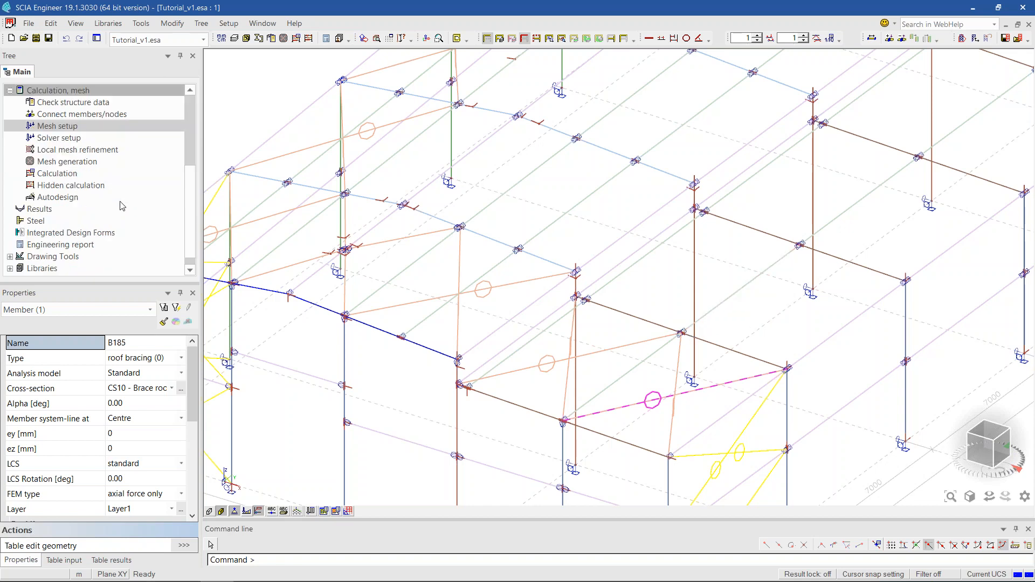
{"action": "left_click", "coordinate": [30, 209]}
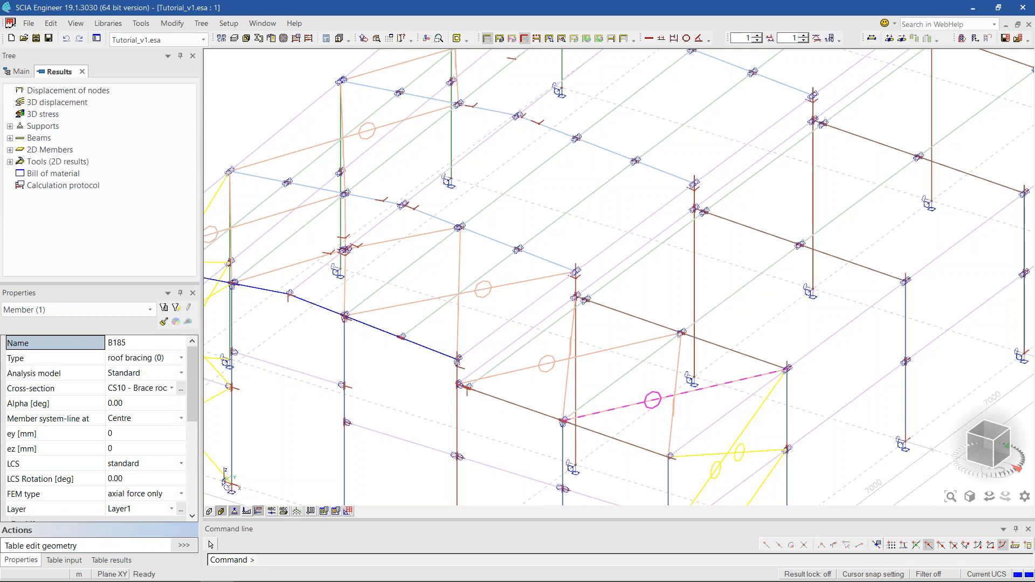
{"action": "left_click", "coordinate": [10, 138]}
{"action": "left_click", "coordinate": [67, 150]}
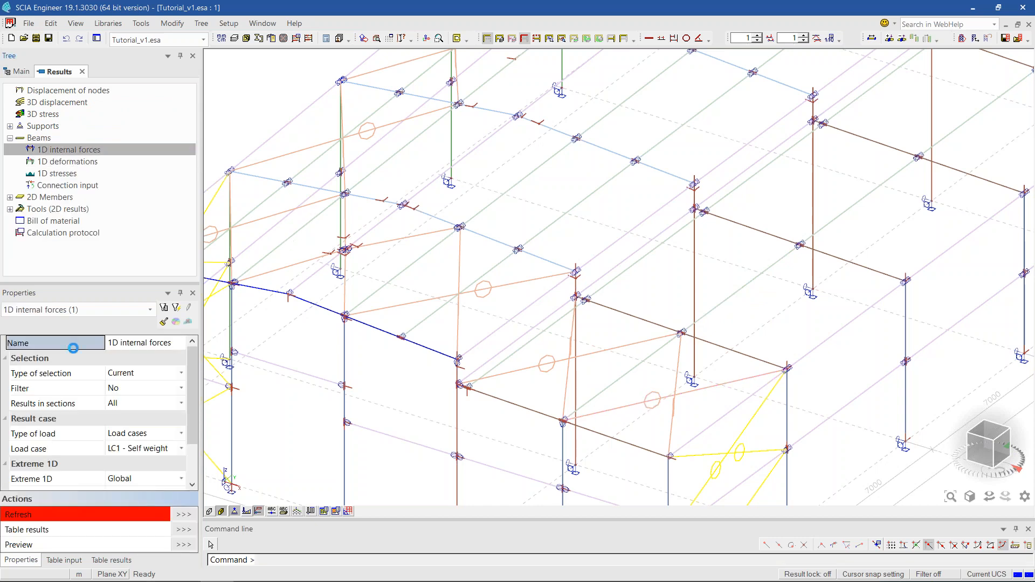
- Set the internal forces selection type to All and refresh the N diagrams for load case LC1 - Self weight
{"action": "left_click", "coordinate": [129, 373]}
{"action": "left_click", "coordinate": [132, 375]}
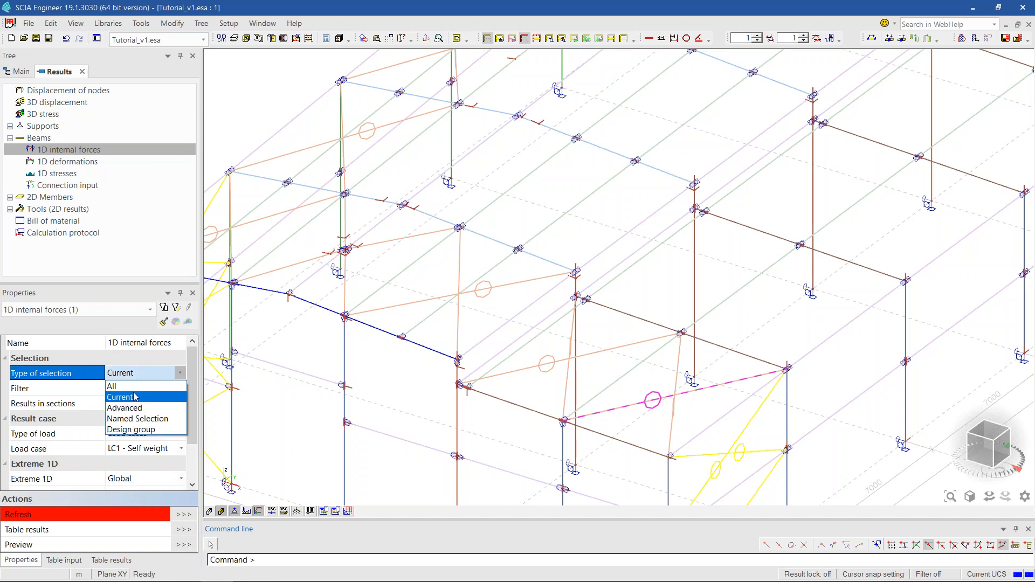
{"action": "left_click", "coordinate": [114, 386]}
{"action": "left_click", "coordinate": [167, 513]}
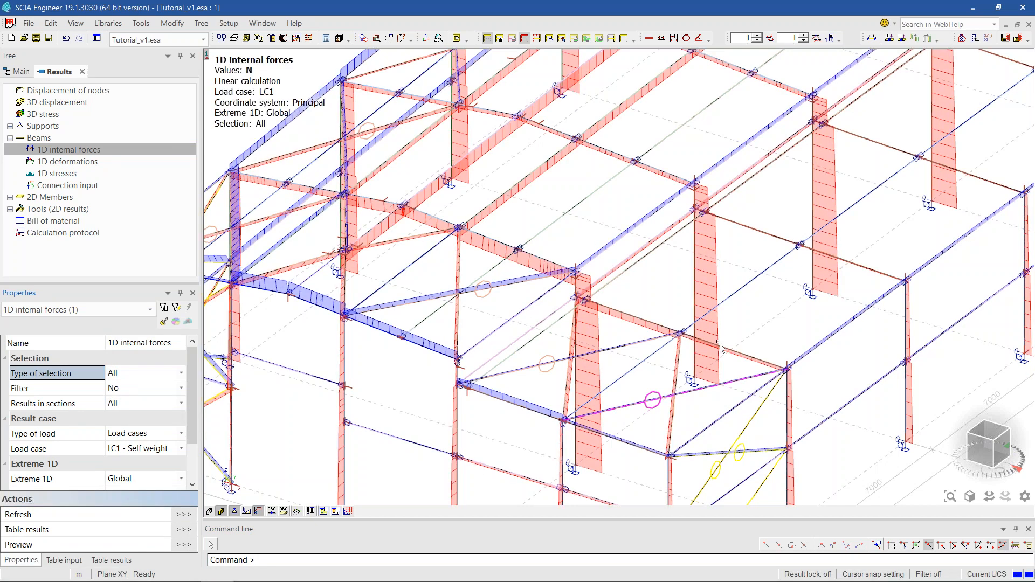
- Change the displayed internal force value to M_y and refresh the diagrams
{"action": "scroll", "coordinate": [721, 346], "scroll_direction": "down", "scroll_amount": 2}
{"action": "scroll", "coordinate": [131, 441], "scroll_direction": "down", "scroll_amount": 3}
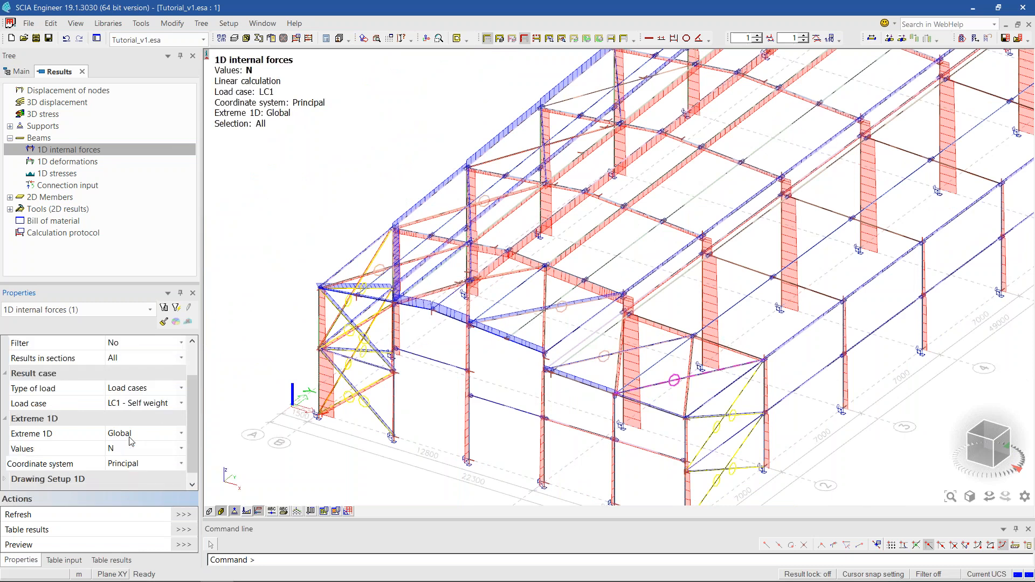
{"action": "left_click", "coordinate": [142, 433]}
{"action": "left_click", "coordinate": [124, 490]}
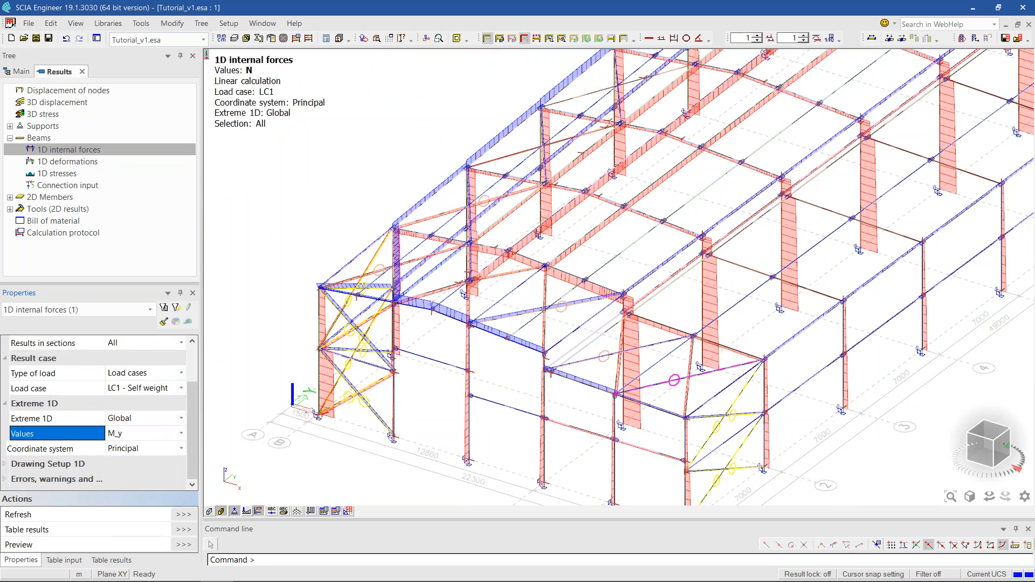
{"action": "left_click", "coordinate": [184, 515]}
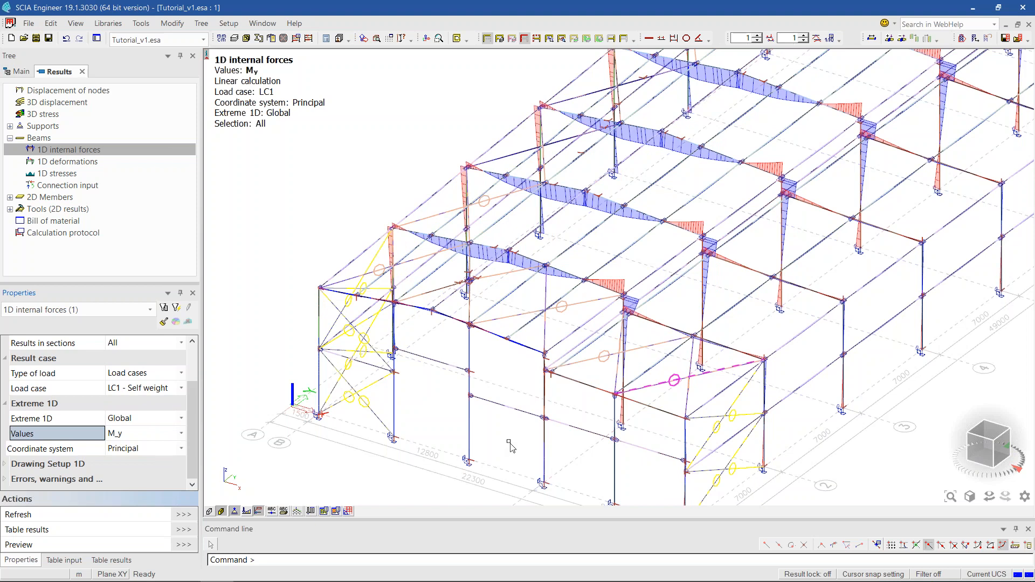
- Examine the M_y diagrams on the rafters, columns and roof bracing, including the hinged ends of the bracing at the front gable
{"action": "scroll", "coordinate": [491, 449], "scroll_direction": "up", "scroll_amount": 4}
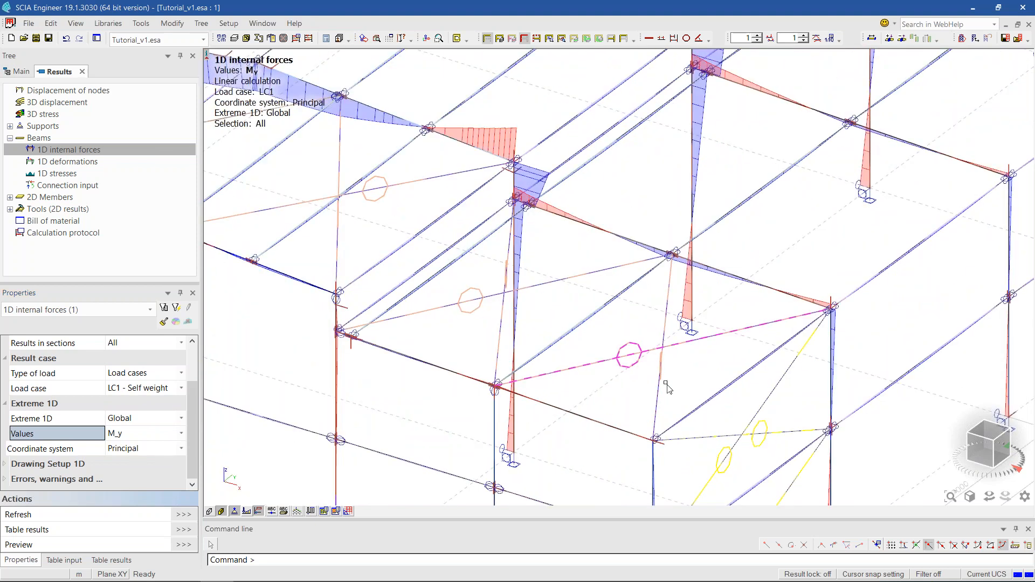
{"action": "scroll", "coordinate": [594, 356], "scroll_direction": "down", "scroll_amount": 5}
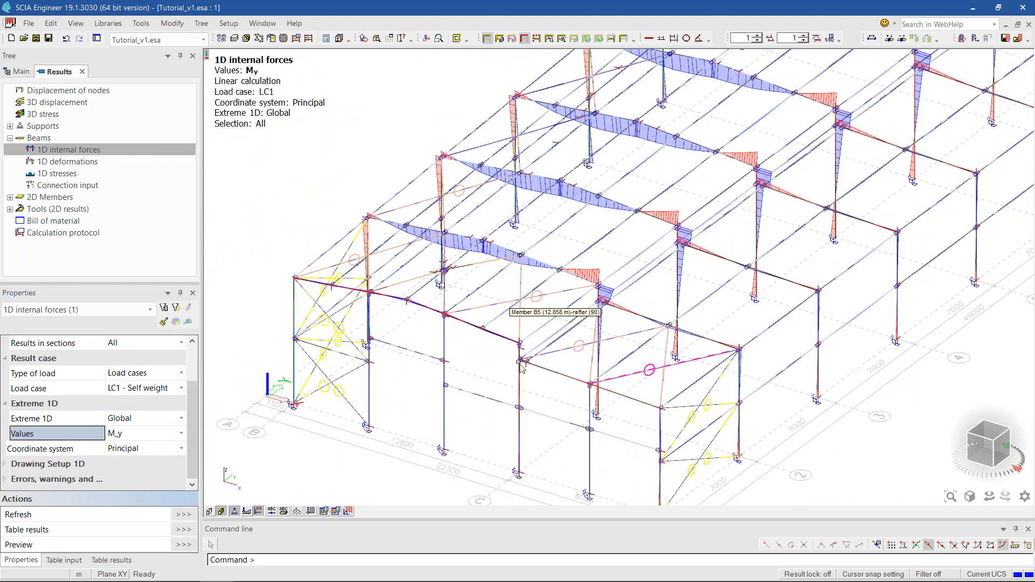
{"action": "middle_click_drag", "start_coordinate": [521, 365], "coordinate": [538, 388]}
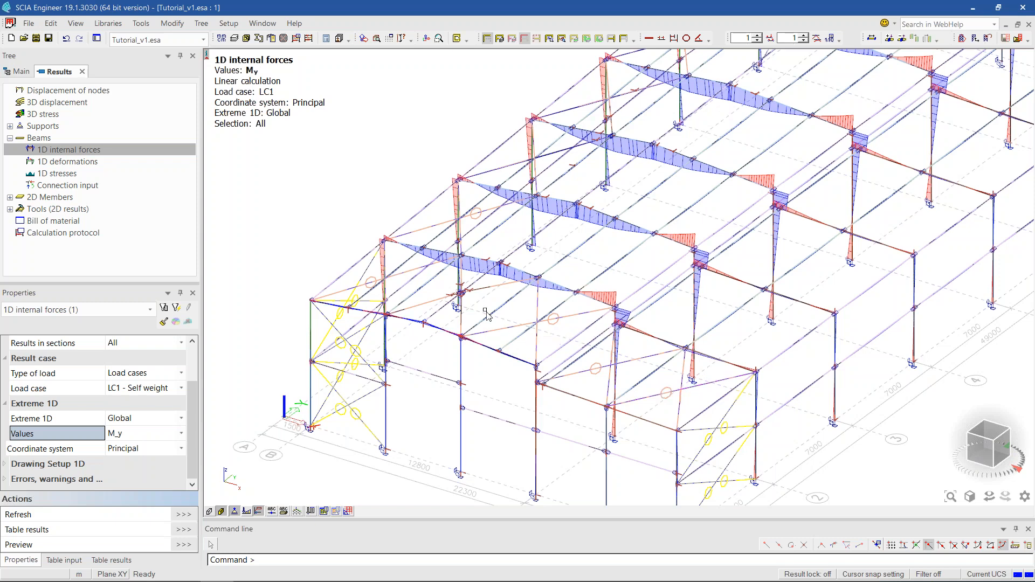
{"action": "scroll", "coordinate": [422, 305], "scroll_direction": "up", "scroll_amount": 3}
{"action": "scroll", "coordinate": [488, 296], "scroll_direction": "up", "scroll_amount": 2}
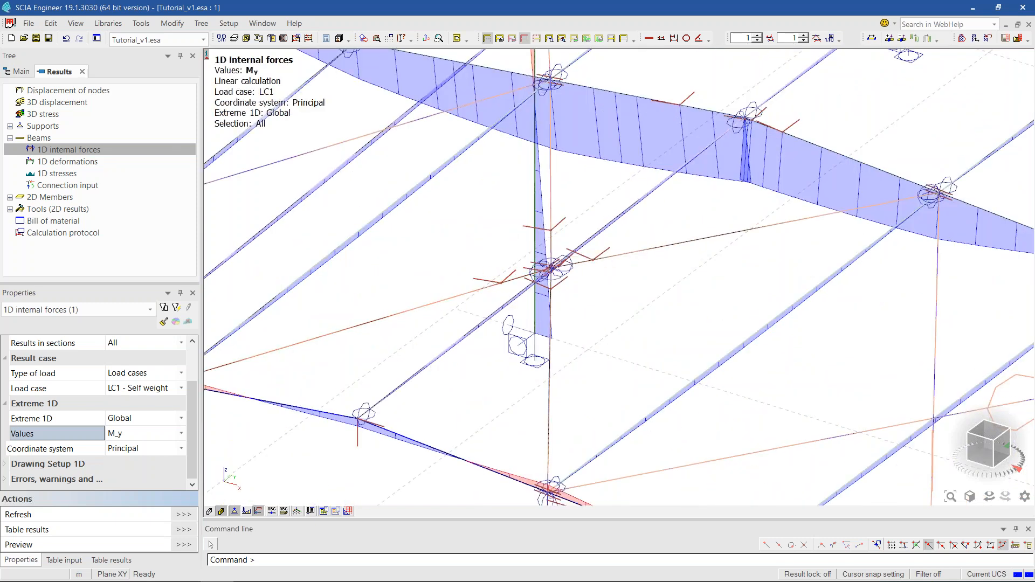
{"action": "scroll", "coordinate": [507, 313], "scroll_direction": "down", "scroll_amount": 5}
{"action": "middle_click_drag", "start_coordinate": [514, 337], "coordinate": [490, 319]}
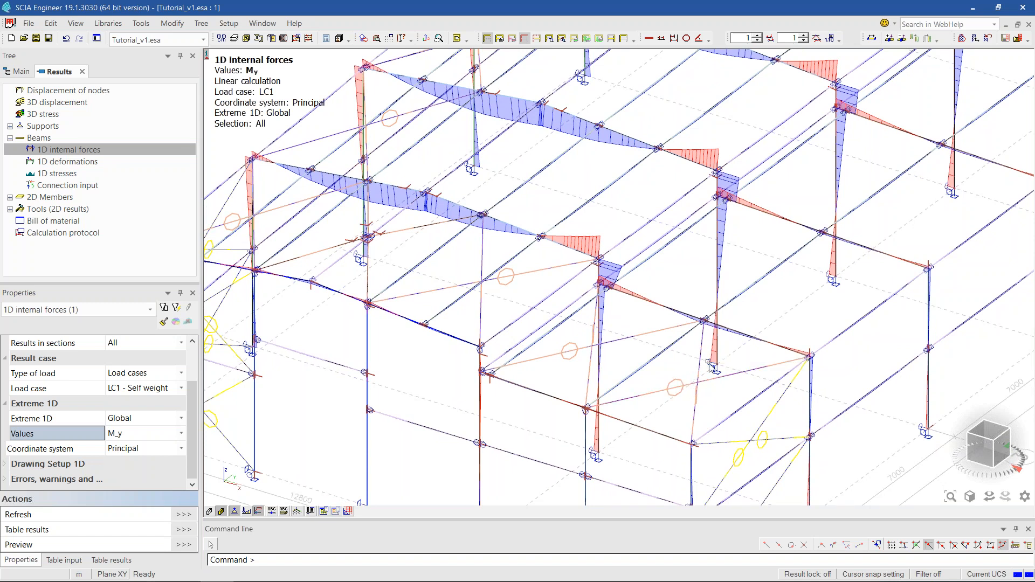
{"action": "middle_click_drag", "start_coordinate": [513, 288], "coordinate": [574, 302]}
{"action": "middle_click_drag", "start_coordinate": [322, 258], "coordinate": [446, 303]}
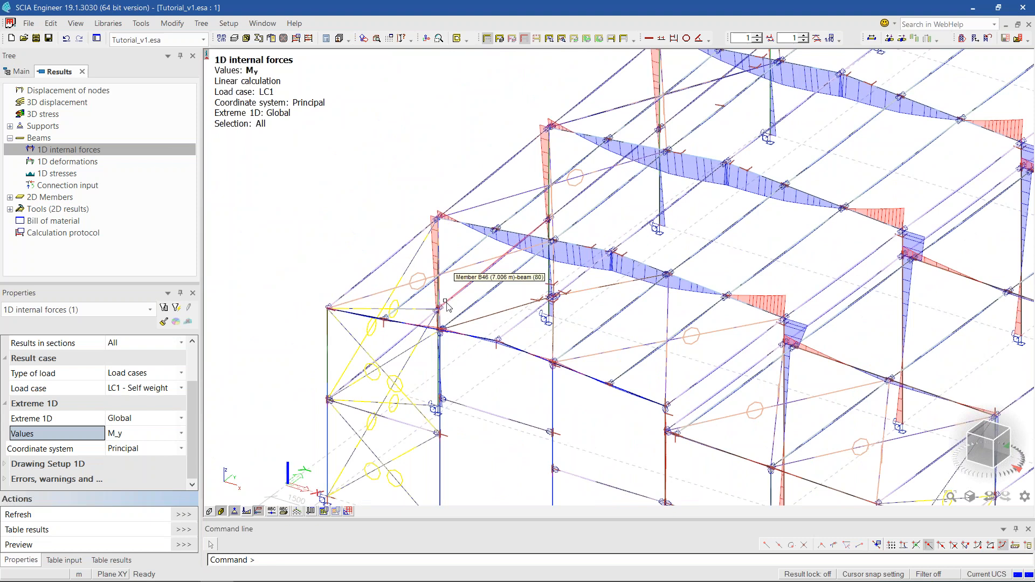
{"action": "scroll", "coordinate": [446, 303], "scroll_direction": "up", "scroll_amount": 3}
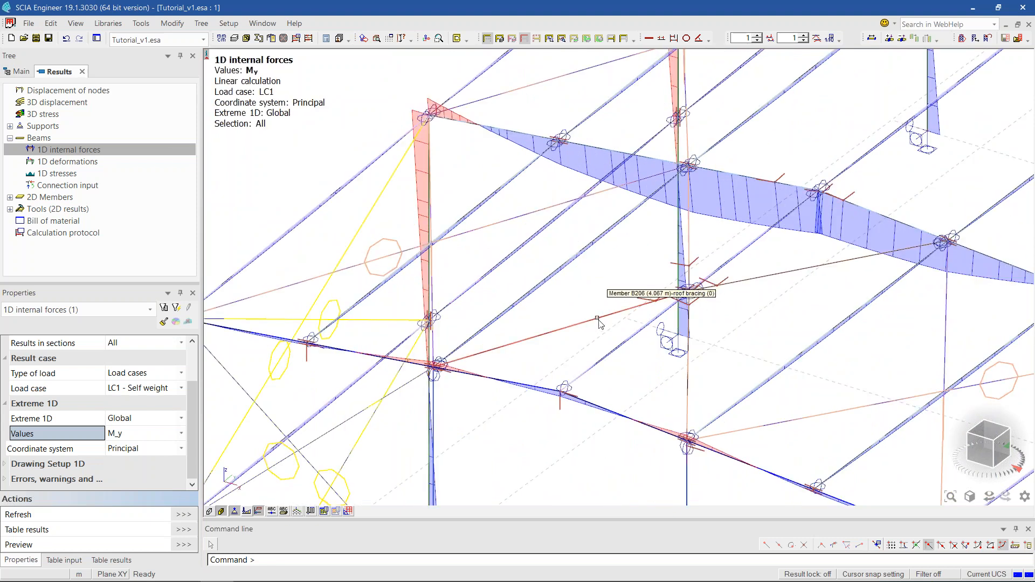
{"action": "scroll", "coordinate": [437, 367], "scroll_direction": "up", "scroll_amount": 3}
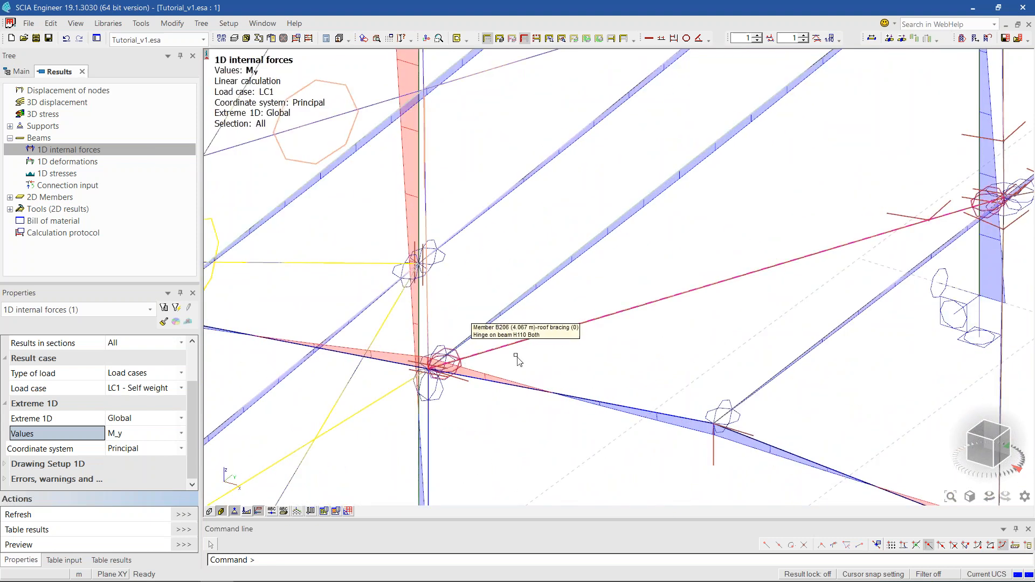
{"action": "scroll", "coordinate": [717, 228], "scroll_direction": "down", "scroll_amount": 6}
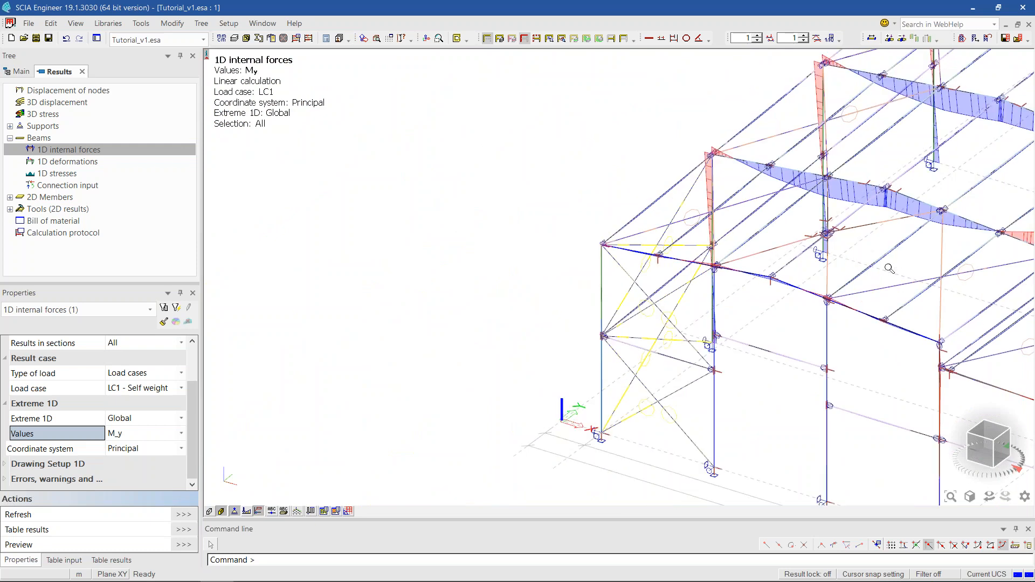
- View the M_y diagrams over the whole hall and show the members as rendered surfaces
{"action": "middle_click_drag", "start_coordinate": [889, 269], "coordinate": [695, 268]}
{"action": "scroll", "coordinate": [695, 268], "scroll_direction": "down", "scroll_amount": 2}
{"action": "middle_click_drag", "start_coordinate": [759, 296], "coordinate": [569, 315]}
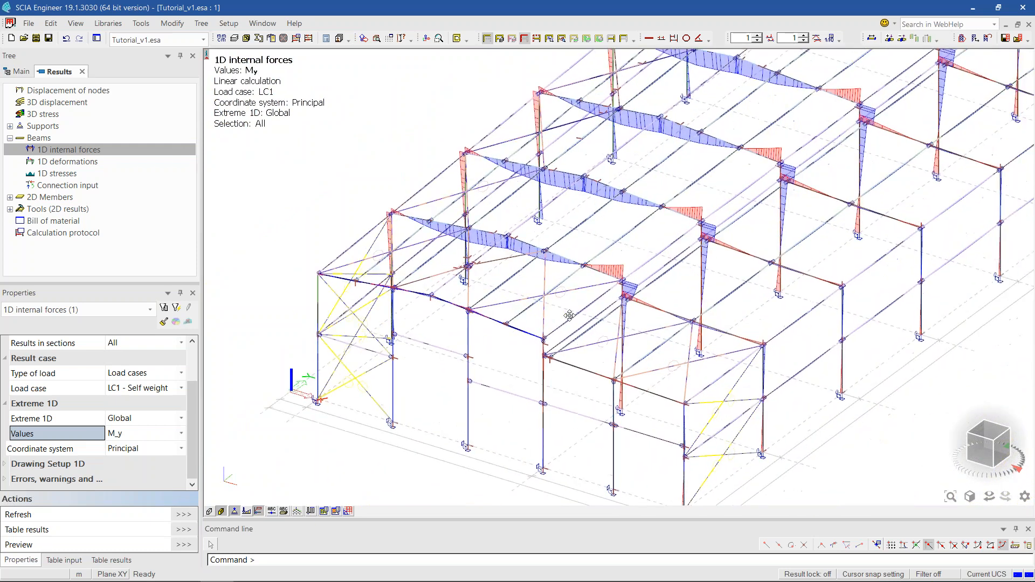
{"action": "scroll", "coordinate": [569, 318], "scroll_direction": "down", "scroll_amount": 2}
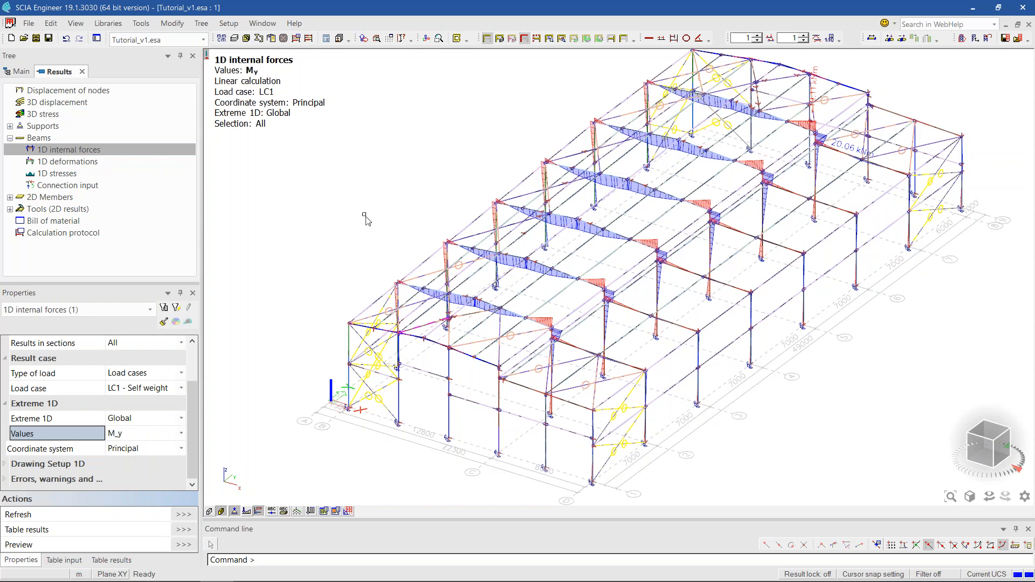
{"action": "left_click", "coordinate": [103, 25]}
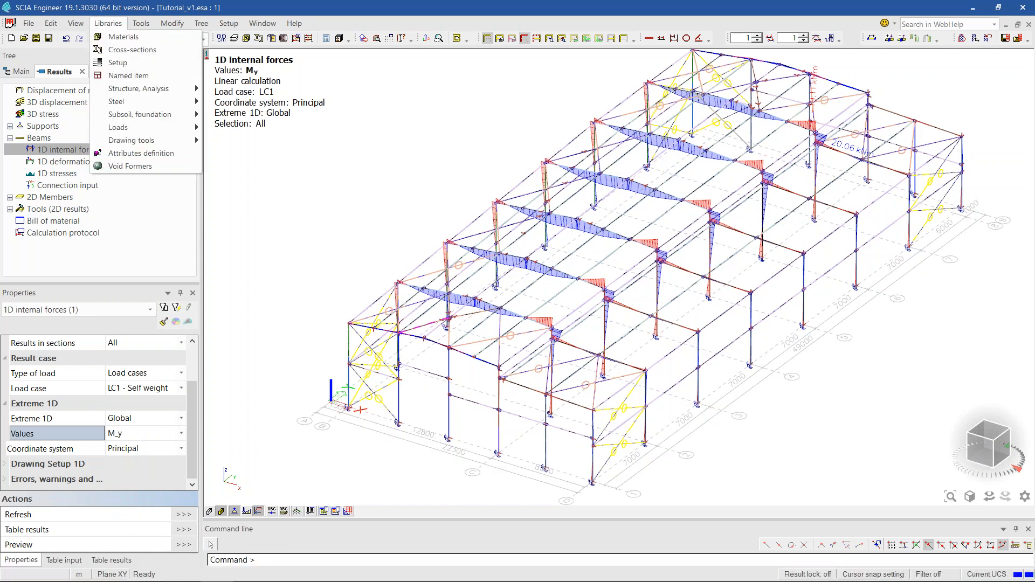
{"action": "left_click", "coordinate": [210, 516]}
{"action": "left_click", "coordinate": [209, 513]}
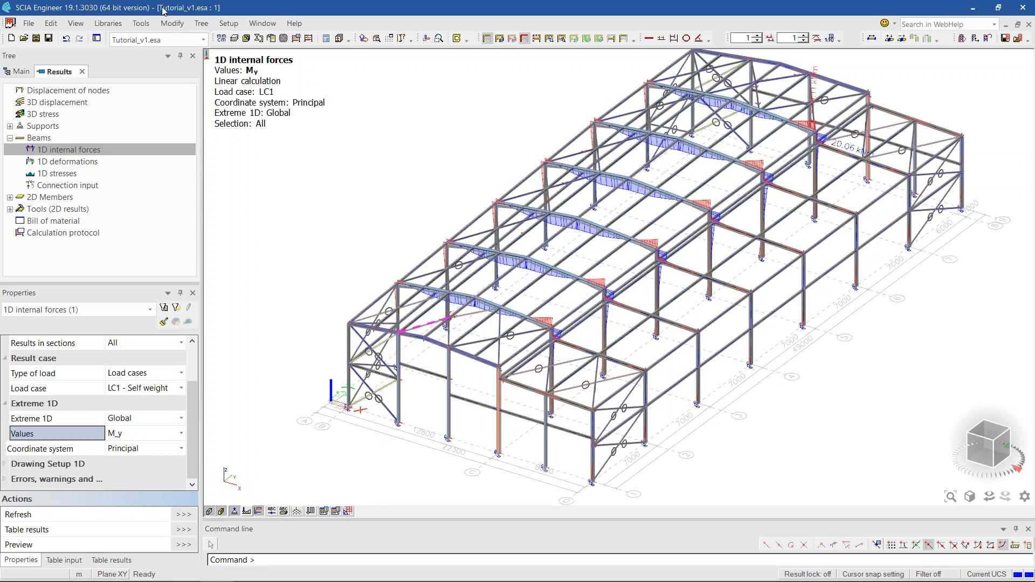
- Look up the cross-section library while the M_y diagrams are displayed, and close it again
{"action": "left_click", "coordinate": [101, 25]}
{"action": "left_click", "coordinate": [115, 49]}
{"action": "left_click_drag", "start_coordinate": [458, 102], "coordinate": [125, 145]}
{"action": "left_click", "coordinate": [411, 140]}
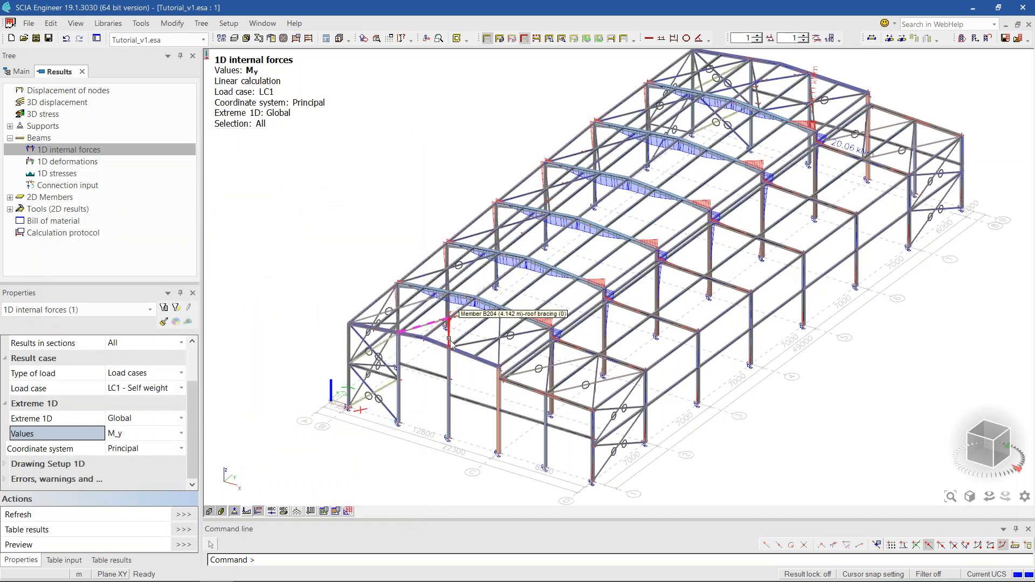
- Check the structure's style and colour setting in the view parameters without changing anything
{"action": "scroll", "coordinate": [455, 337], "scroll_direction": "up", "scroll_amount": 3}
{"action": "right_click", "coordinate": [390, 109]}
{"action": "left_click", "coordinate": [448, 115]}
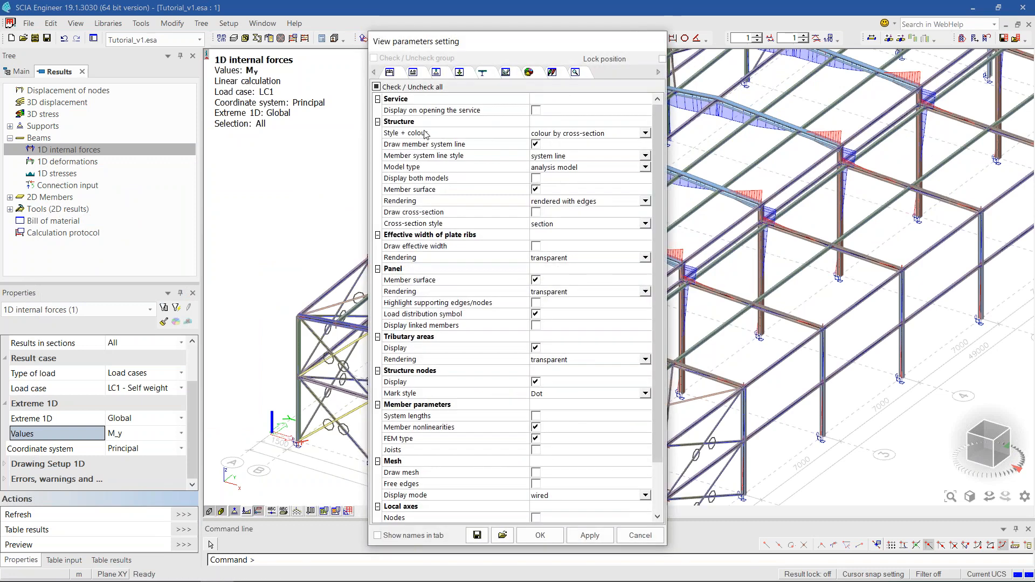
{"action": "left_click", "coordinate": [639, 536]}
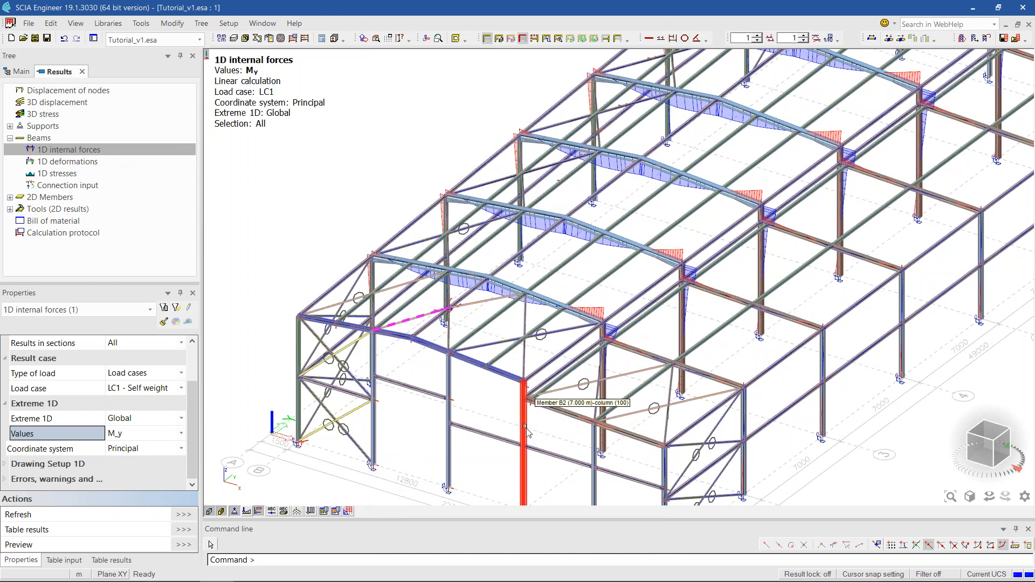
- Leave the results and review the list of column, girder, purlin and brace sections in the cross-section library
{"action": "left_click", "coordinate": [82, 71]}
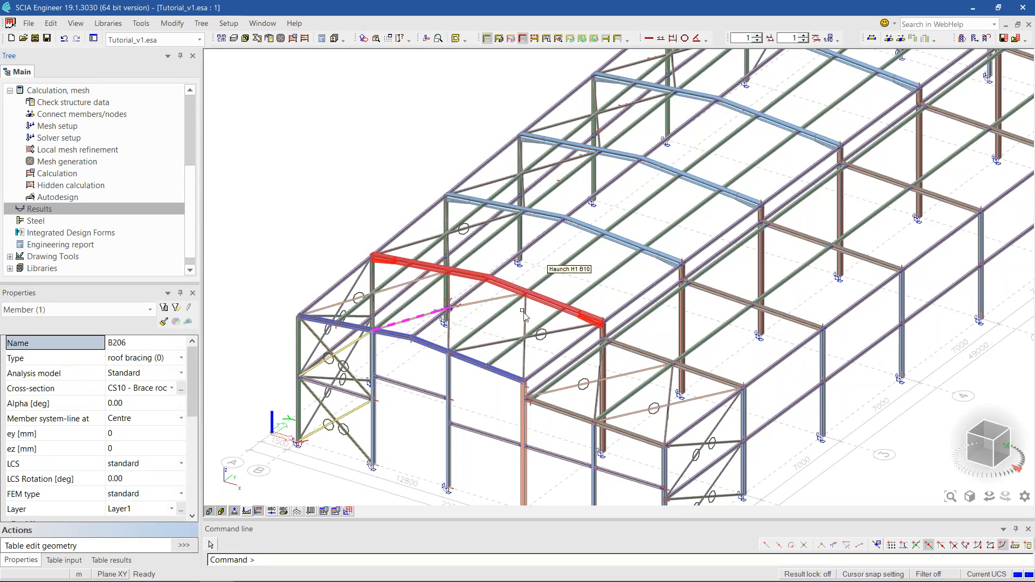
{"action": "left_click", "coordinate": [107, 24]}
{"action": "left_click", "coordinate": [123, 47]}
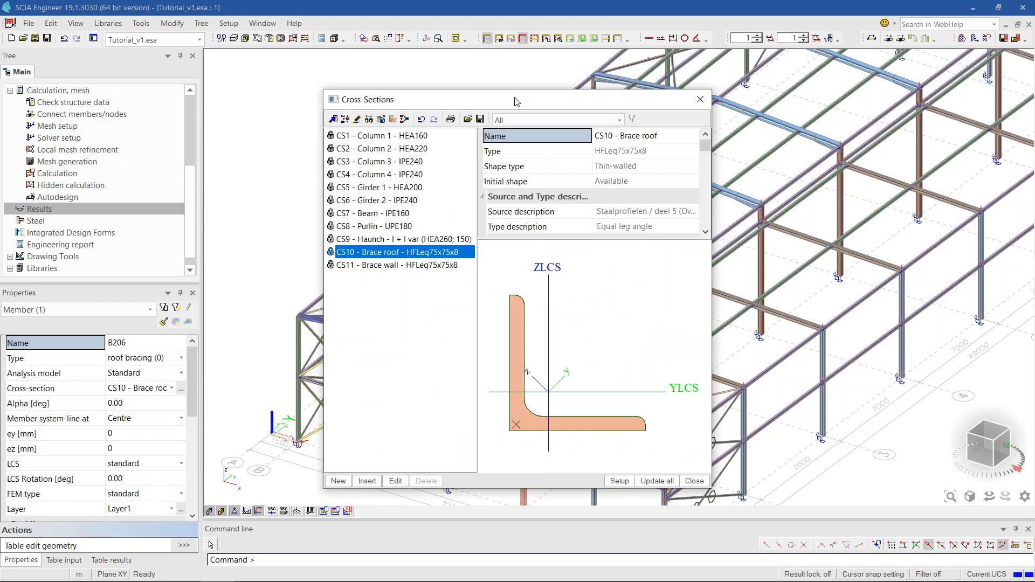
{"action": "left_click_drag", "start_coordinate": [516, 101], "coordinate": [343, 98]}
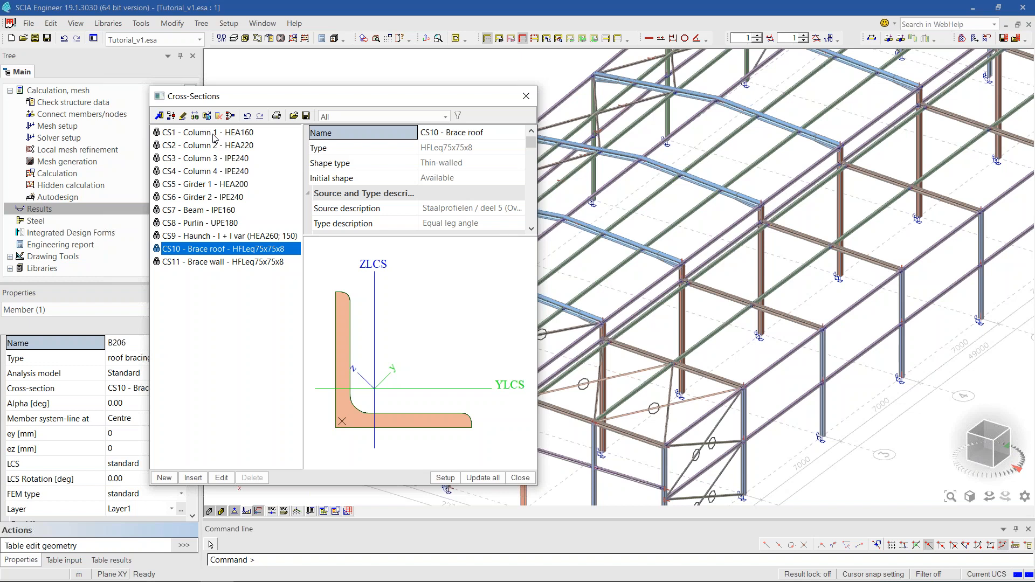
{"action": "left_click", "coordinate": [527, 97]}
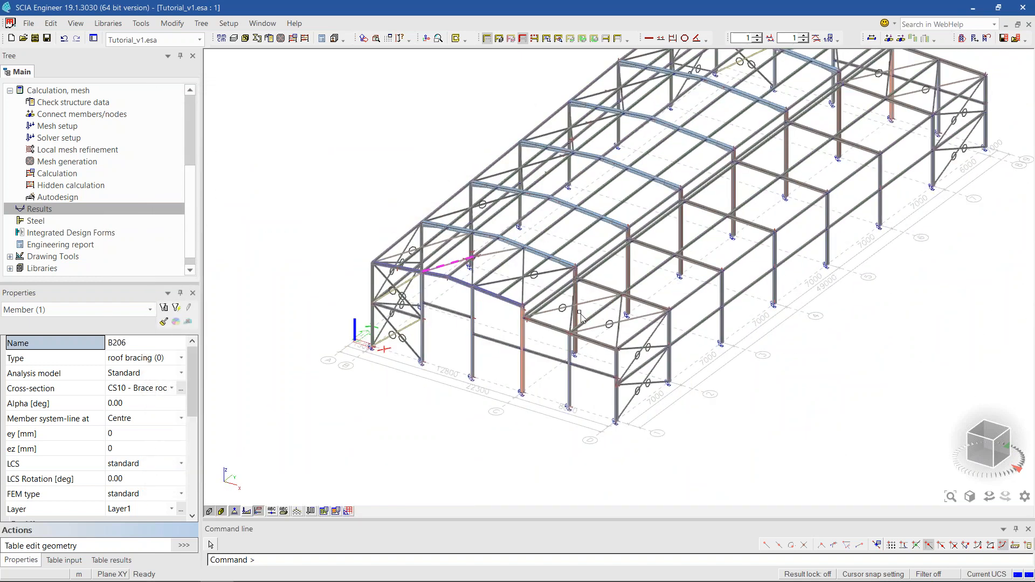
- Select a front gable column and all other members sharing its cross-section CS2 - Column 2
{"action": "left_click", "coordinate": [578, 318]}
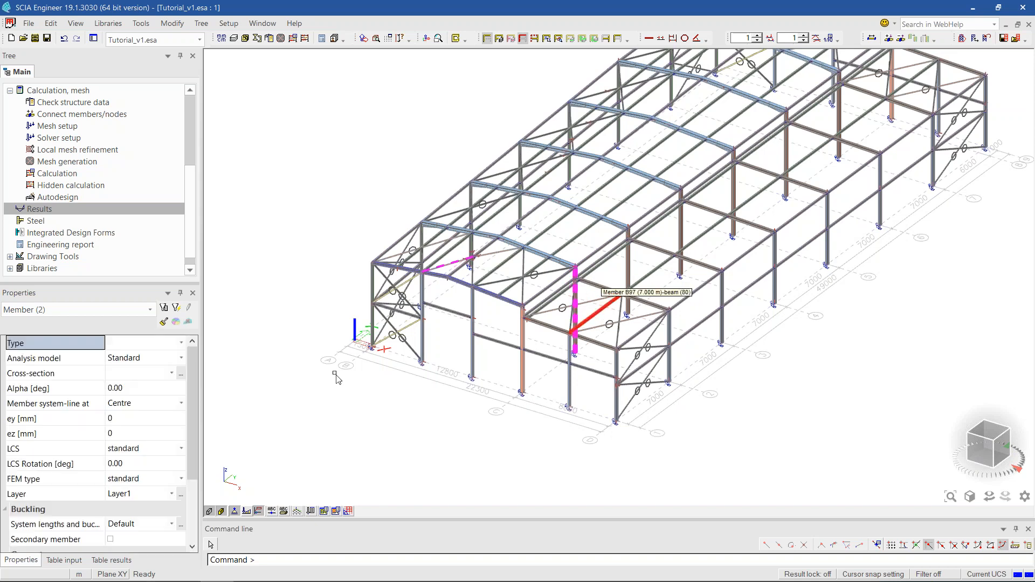
{"action": "key", "text": "Escape"}
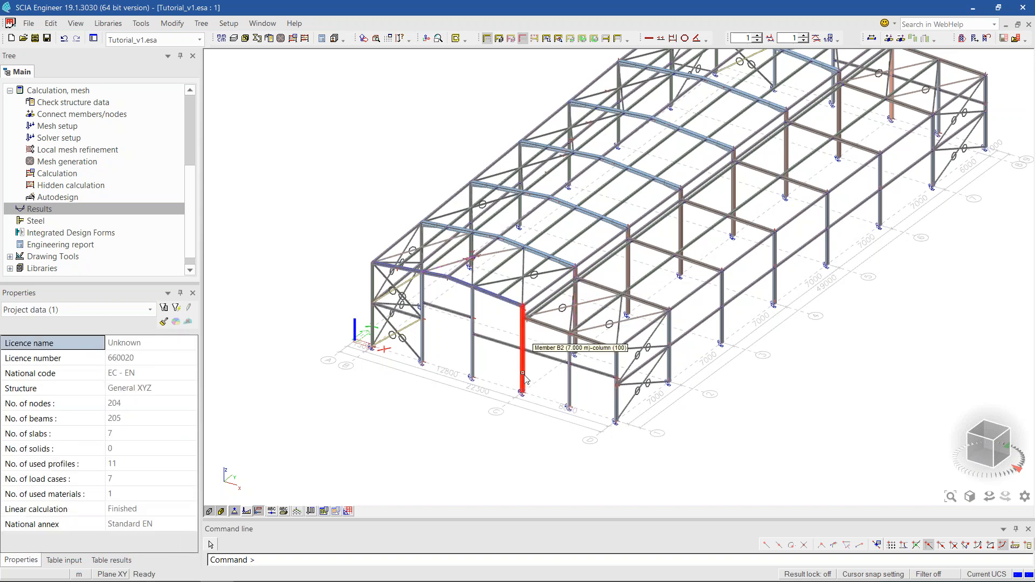
{"action": "left_click", "coordinate": [522, 348]}
{"action": "left_click", "coordinate": [100, 389]}
{"action": "left_click", "coordinate": [174, 321]}
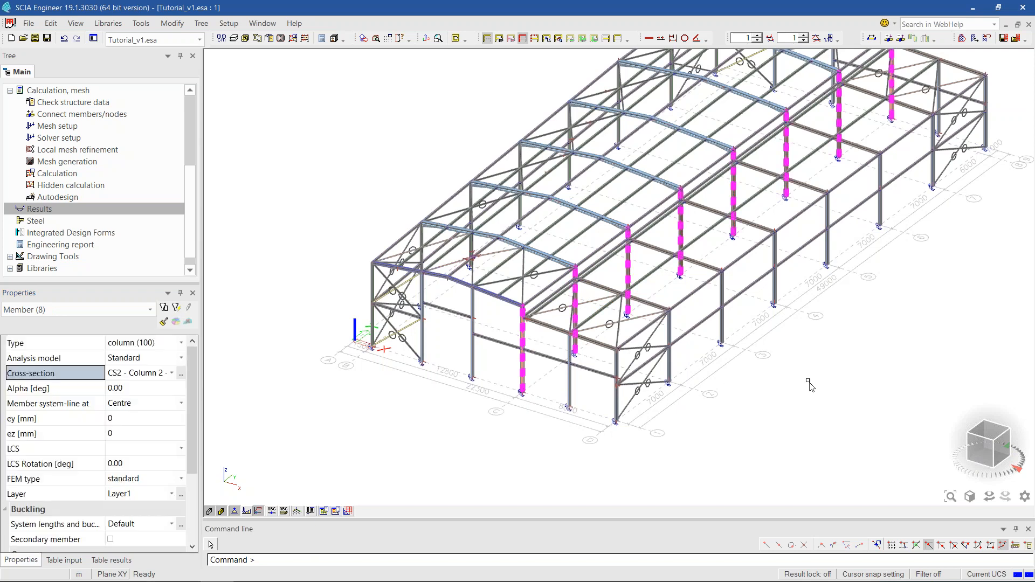
- Turn the result lock on and clear the column selection
{"action": "middle_click_drag", "start_coordinate": [808, 381], "coordinate": [794, 433]}
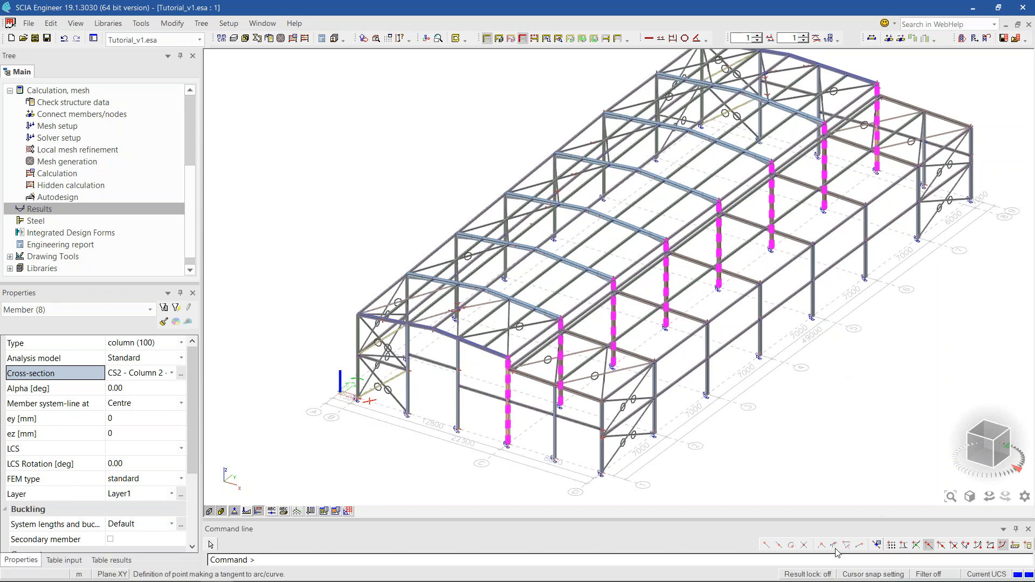
{"action": "left_click", "coordinate": [806, 574]}
{"action": "key", "text": "Escape"}
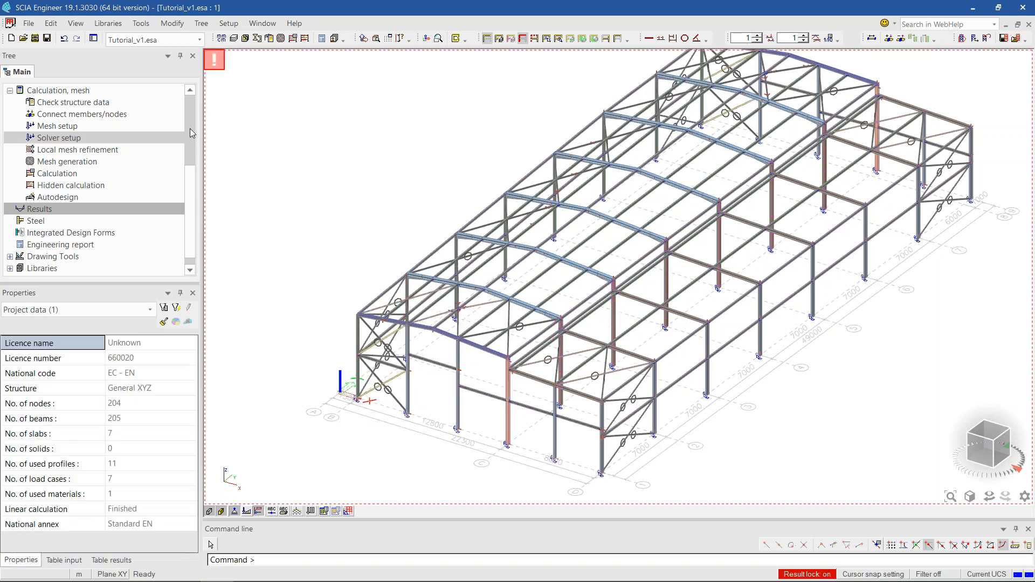
- Duplicate the cross-section CS2 - Column 2 - HEA220 in the cross-section library
{"action": "left_click", "coordinate": [107, 23]}
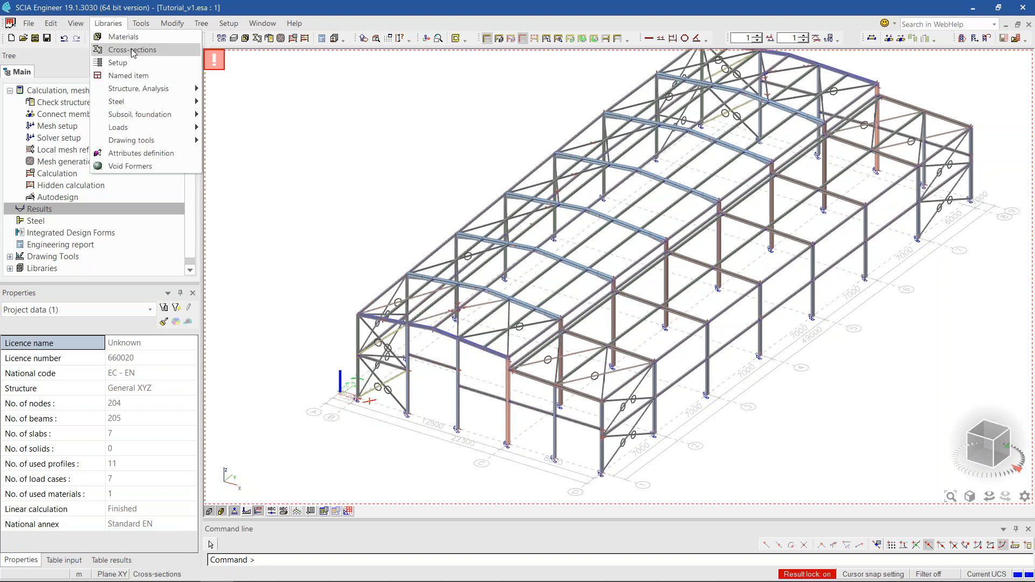
{"action": "left_click", "coordinate": [132, 50]}
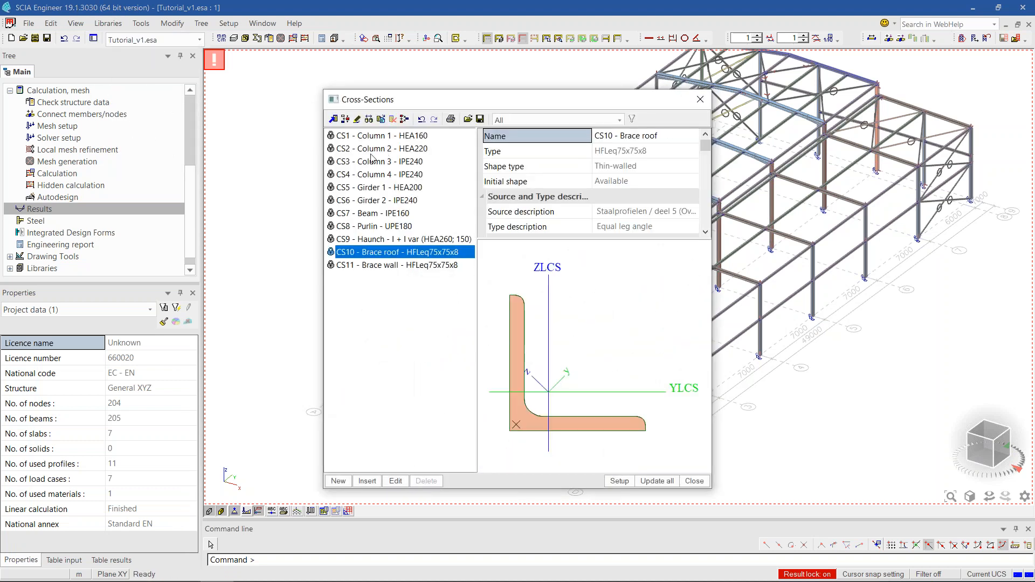
{"action": "left_click", "coordinate": [378, 149]}
{"action": "left_click", "coordinate": [380, 119]}
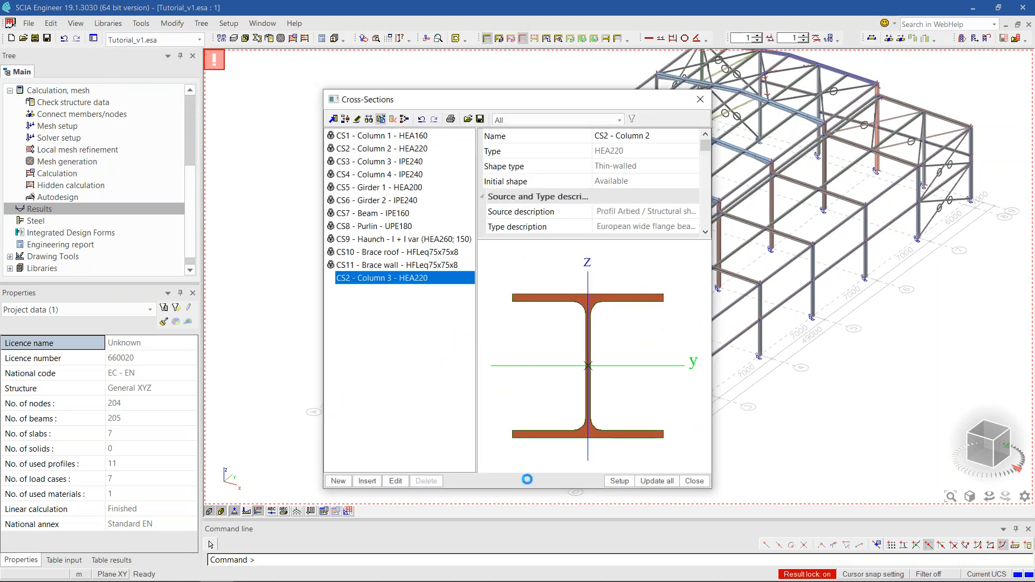
{"action": "left_click", "coordinate": [694, 481]}
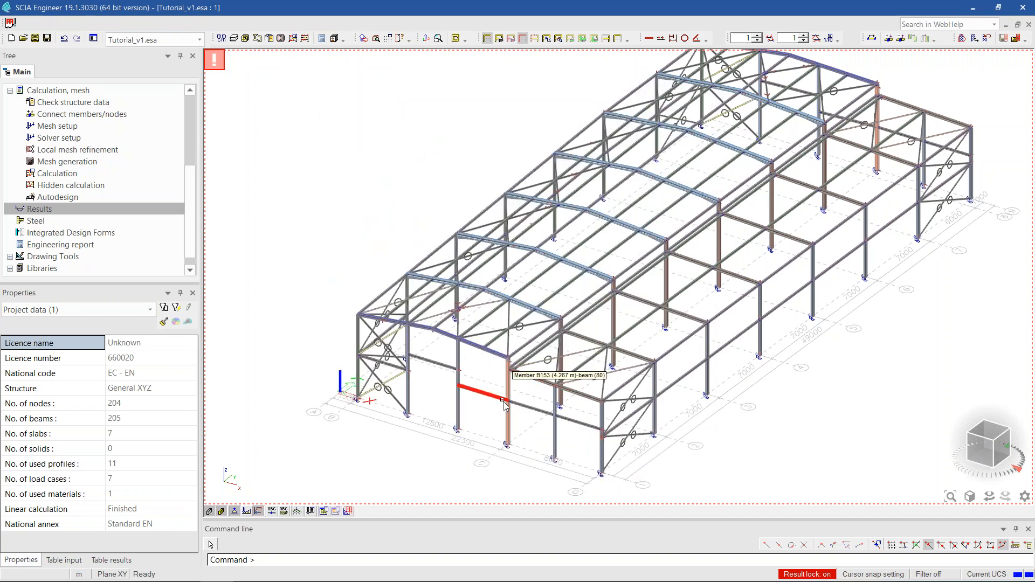
- Assign the duplicated cross-section CS2 - Column 3 to the two matching columns in the front and rear gables, and clear the selection
{"action": "left_click", "coordinate": [507, 386]}
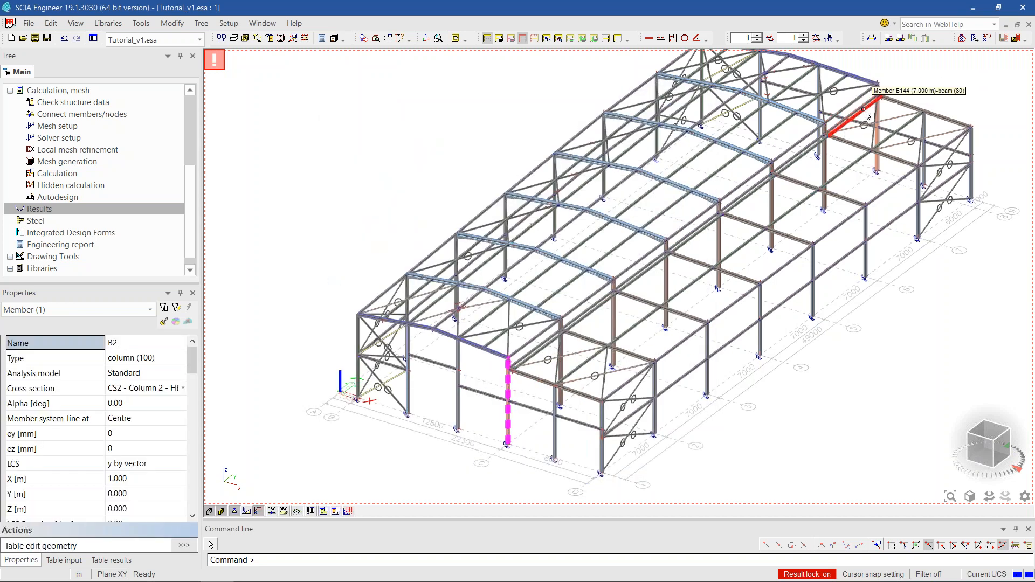
{"action": "left_click", "coordinate": [878, 124]}
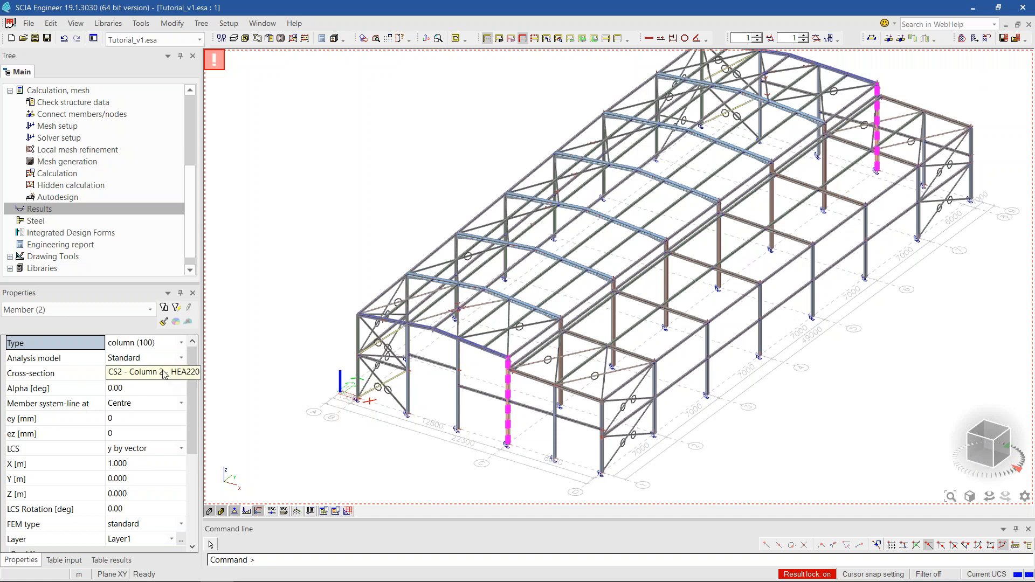
{"action": "left_click", "coordinate": [135, 373]}
{"action": "left_click", "coordinate": [170, 372]}
{"action": "left_click", "coordinate": [166, 506]}
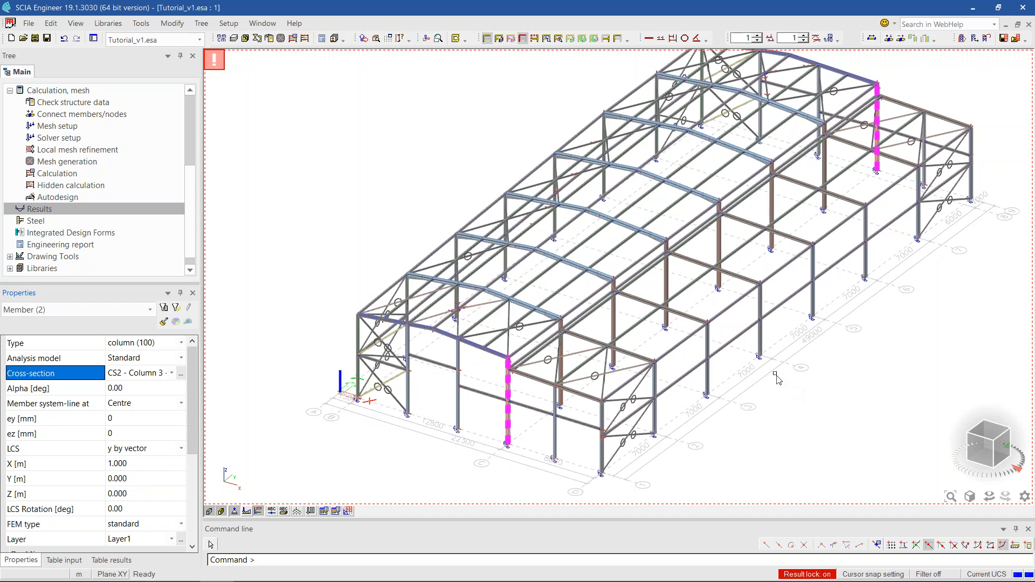
{"action": "middle_click_drag", "start_coordinate": [772, 372], "coordinate": [775, 382]}
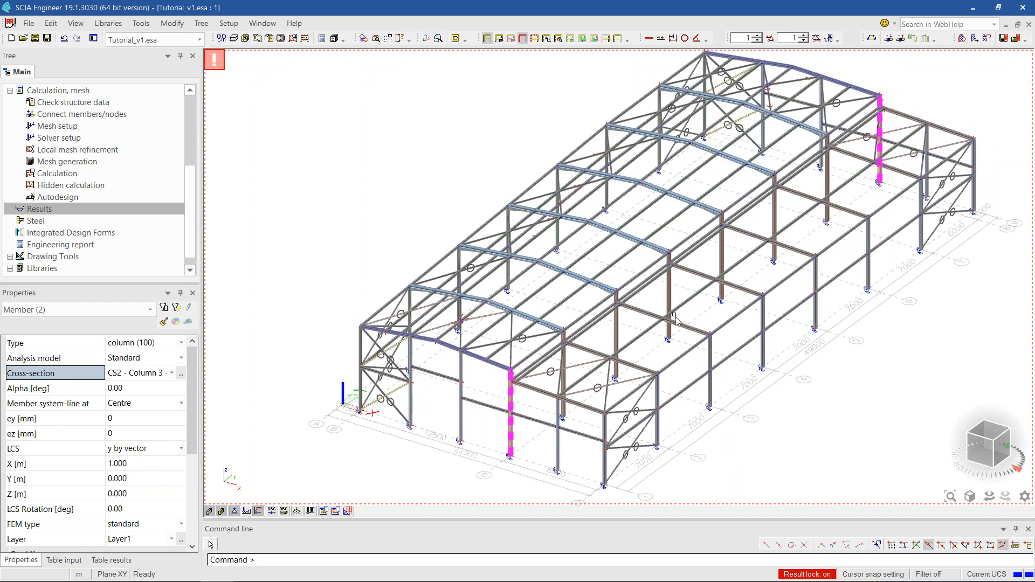
{"action": "scroll", "coordinate": [572, 296], "scroll_direction": "up", "scroll_amount": 3}
{"action": "key", "text": "Escape"}
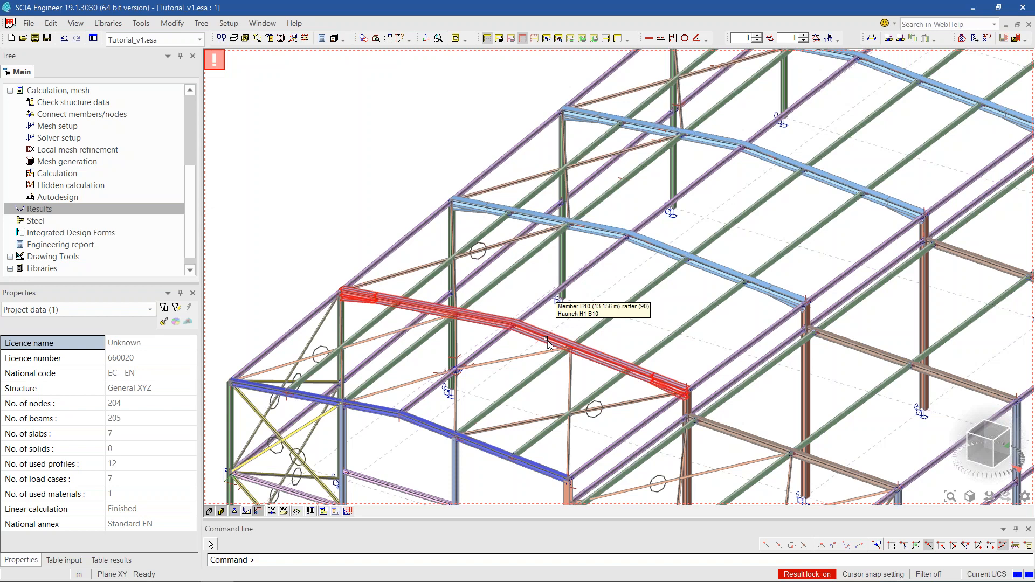
- Select the haunched rafter of the first inner frame as a member and turn on the member labels
{"action": "left_click", "coordinate": [548, 344]}
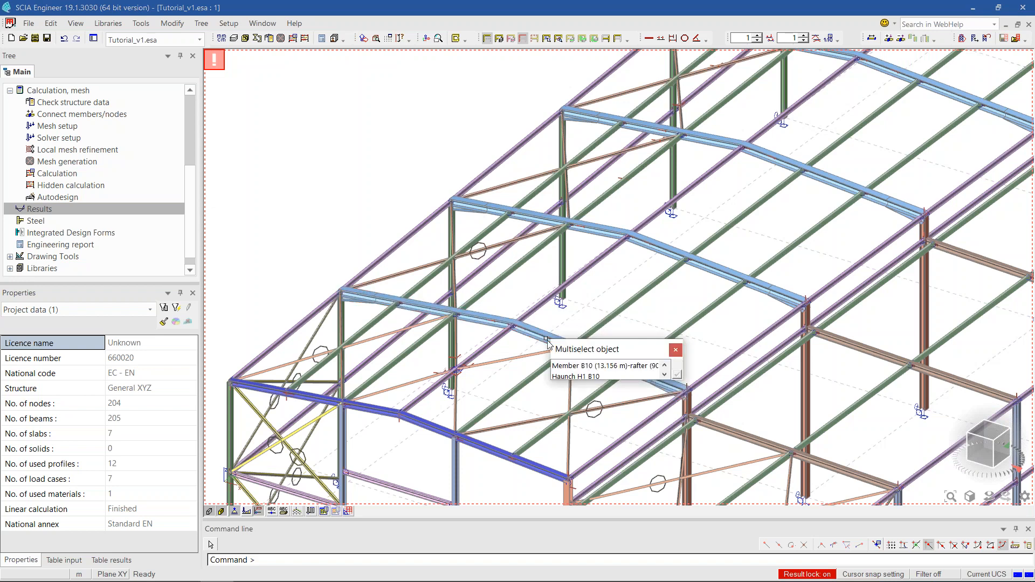
{"action": "left_click", "coordinate": [572, 366]}
{"action": "scroll", "coordinate": [758, 313], "scroll_direction": "down", "scroll_amount": 1}
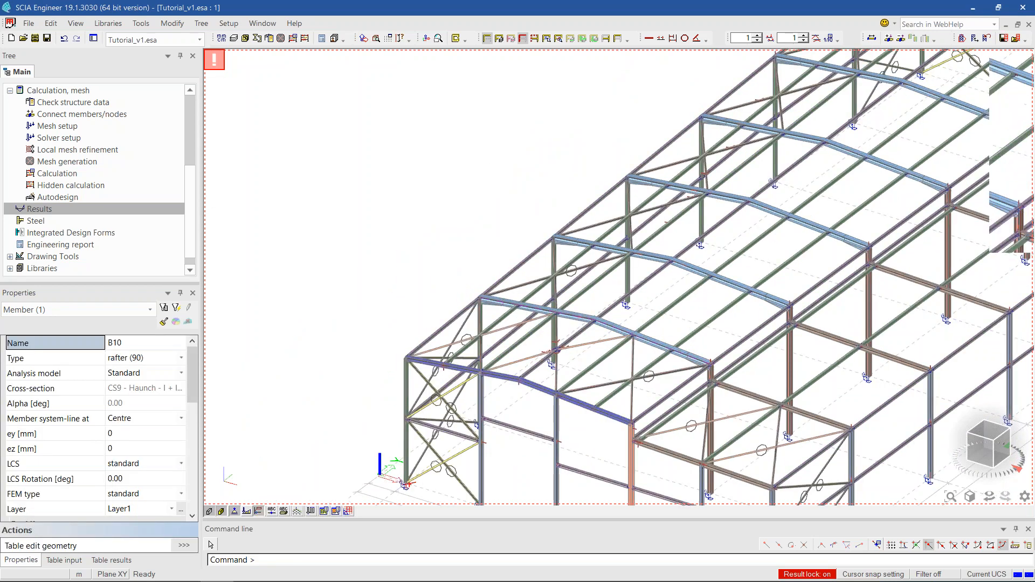
{"action": "scroll", "coordinate": [570, 327], "scroll_direction": "up", "scroll_amount": 1}
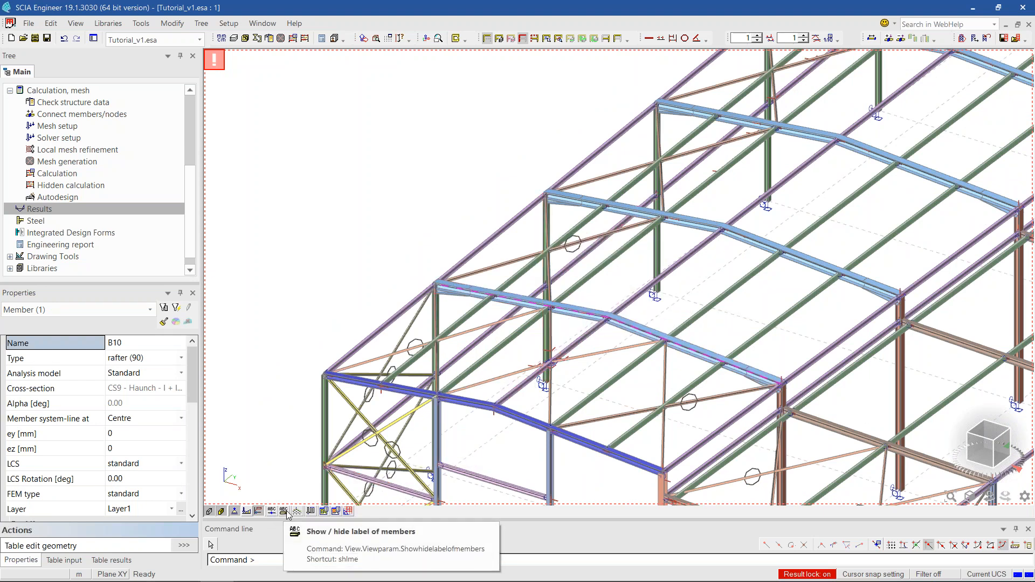
{"action": "left_click", "coordinate": [284, 511]}
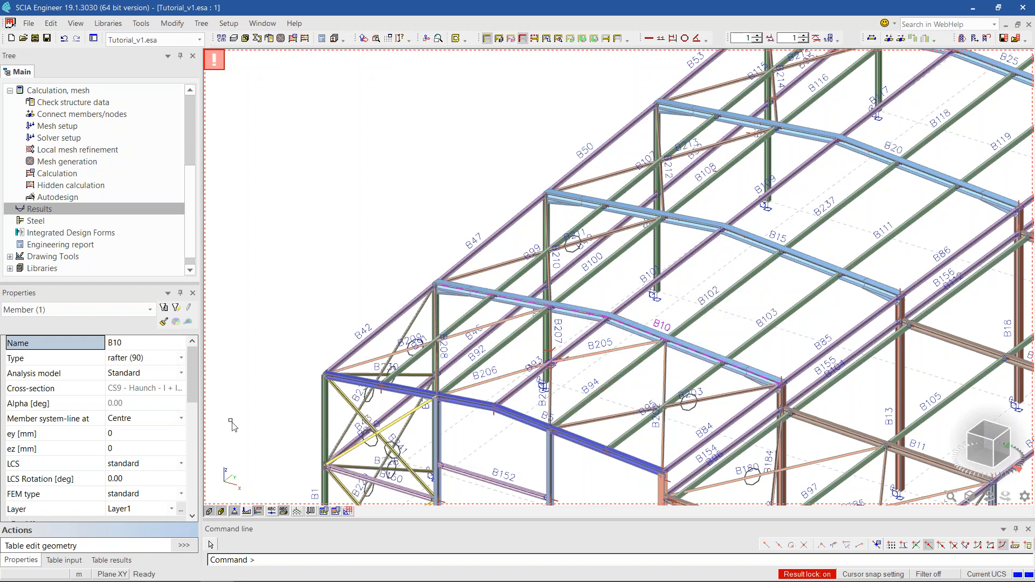
- Draw a straight 1D member of type beam (80) with cross-section CS11 - Brace wall in the empty space beside the hall
{"action": "scroll", "coordinate": [59, 153], "scroll_direction": "up", "scroll_amount": 3}
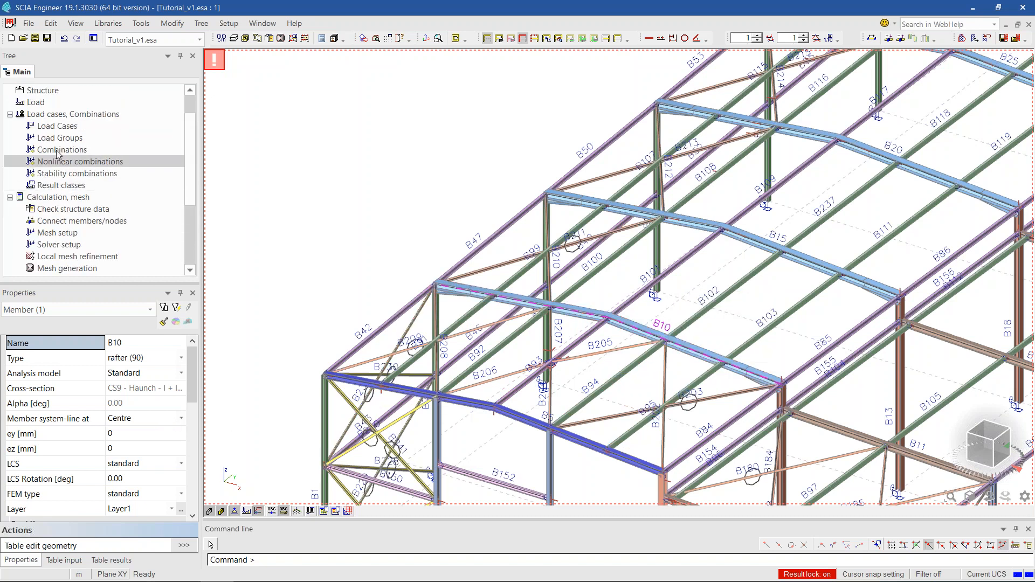
{"action": "scroll", "coordinate": [56, 140], "scroll_direction": "up", "scroll_amount": 1}
{"action": "left_click", "coordinate": [43, 127]}
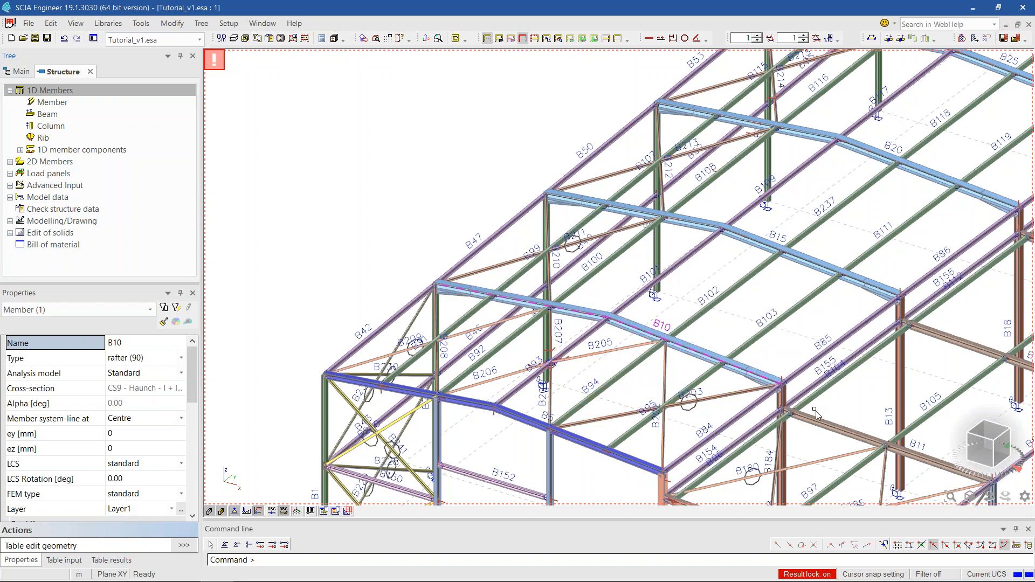
{"action": "middle_click_drag", "start_coordinate": [784, 331], "coordinate": [779, 313]}
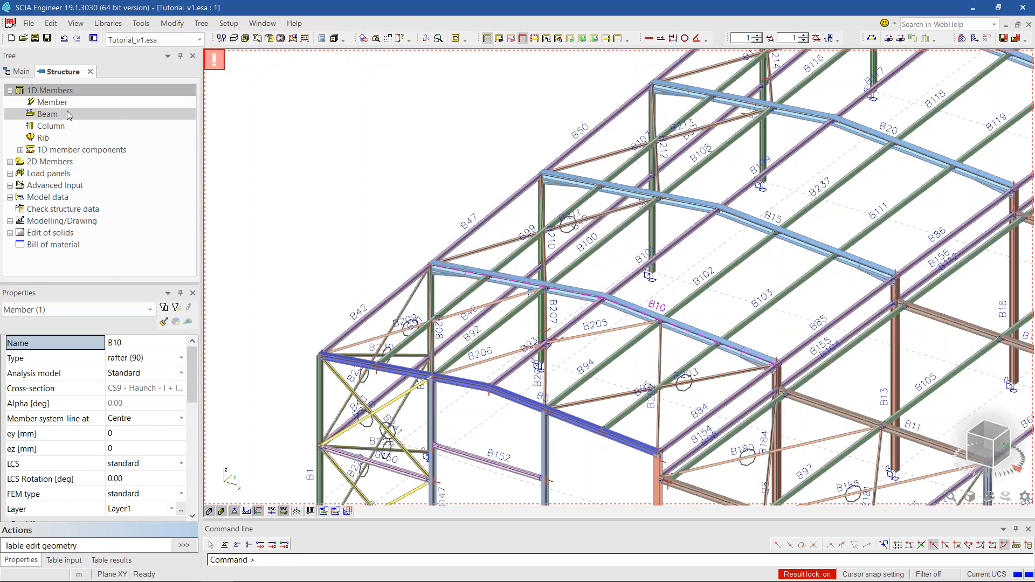
{"action": "left_click", "coordinate": [54, 102]}
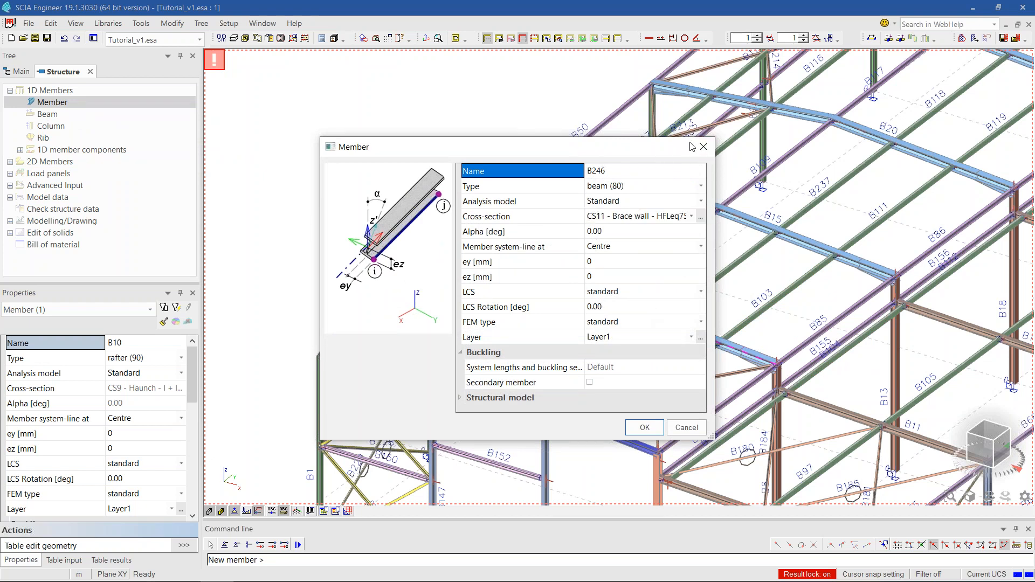
{"action": "left_click", "coordinate": [644, 427]}
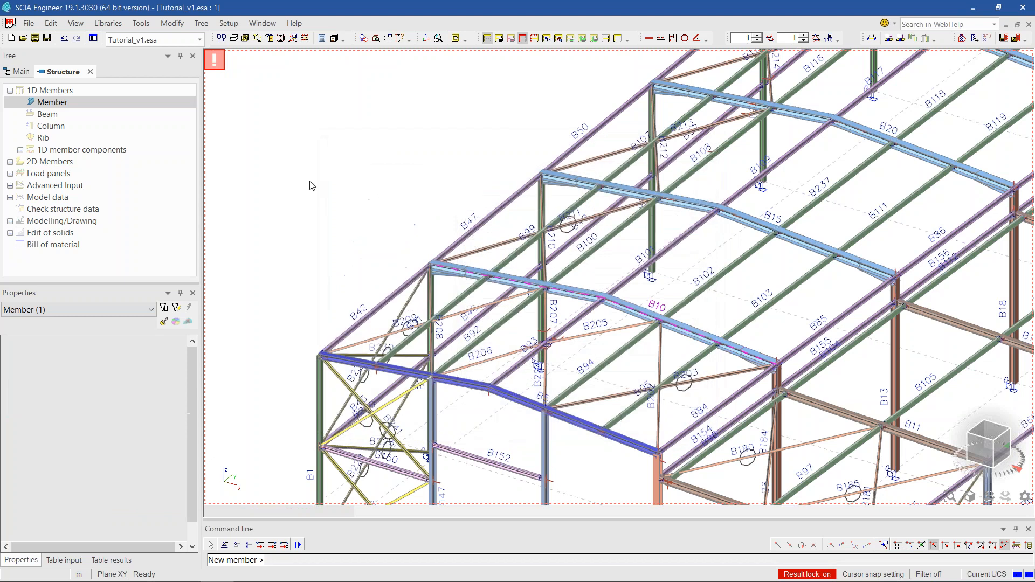
{"action": "left_click", "coordinate": [356, 124]}
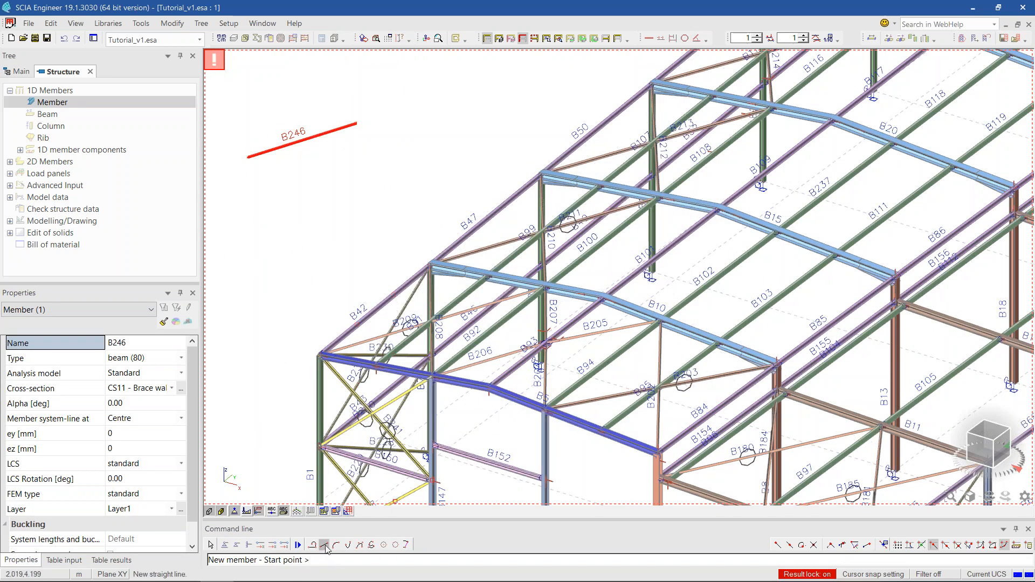
- Draw a three-segment polyline 1D member with cross-section CS11 - Brace wall in the empty space beside the hall
{"action": "left_click", "coordinate": [313, 546]}
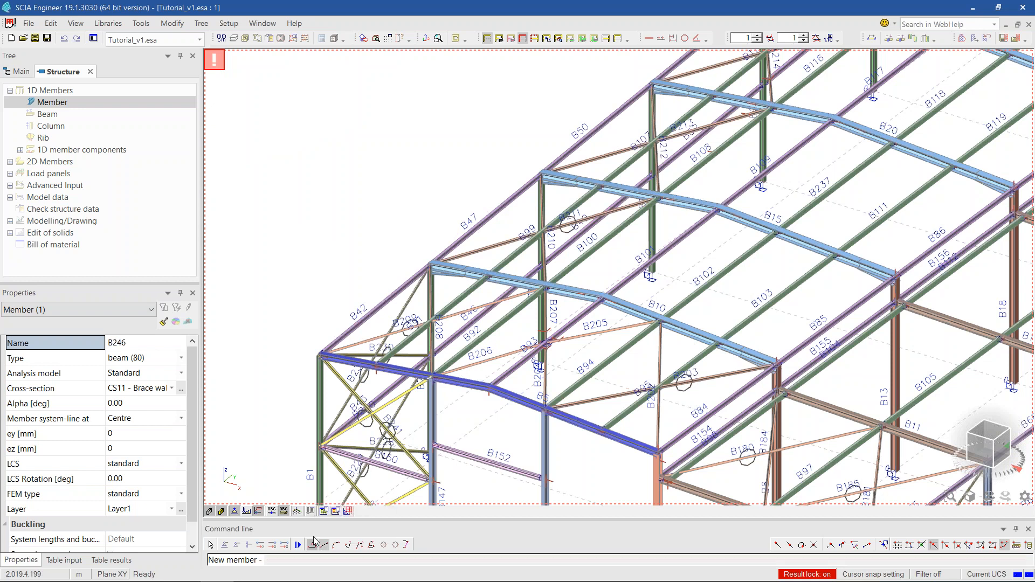
{"action": "left_click", "coordinate": [360, 154]}
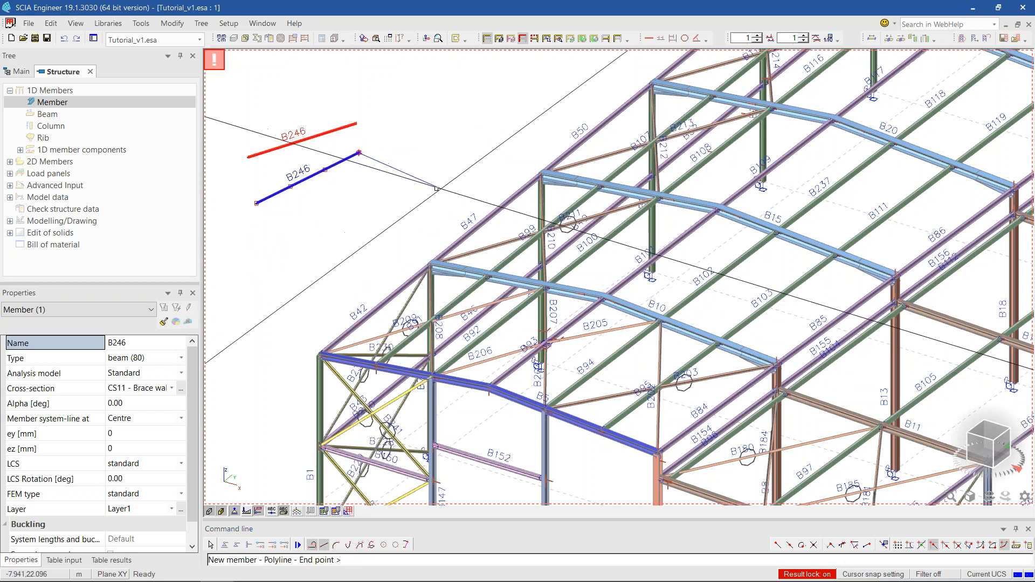
{"action": "left_click", "coordinate": [451, 188]}
{"action": "left_click", "coordinate": [528, 156]}
{"action": "key", "text": "Escape"}
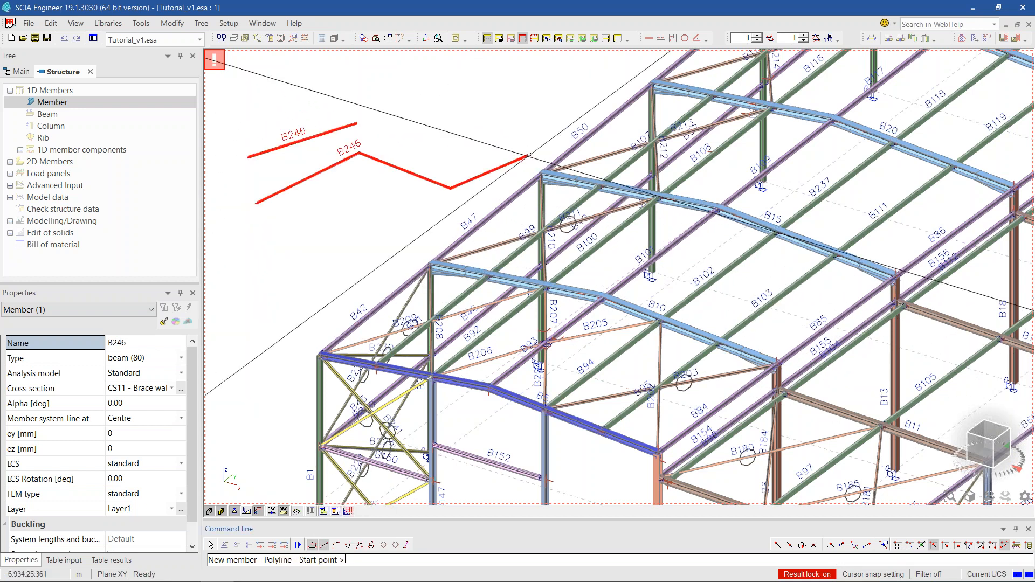
{"action": "key", "text": "Escape"}
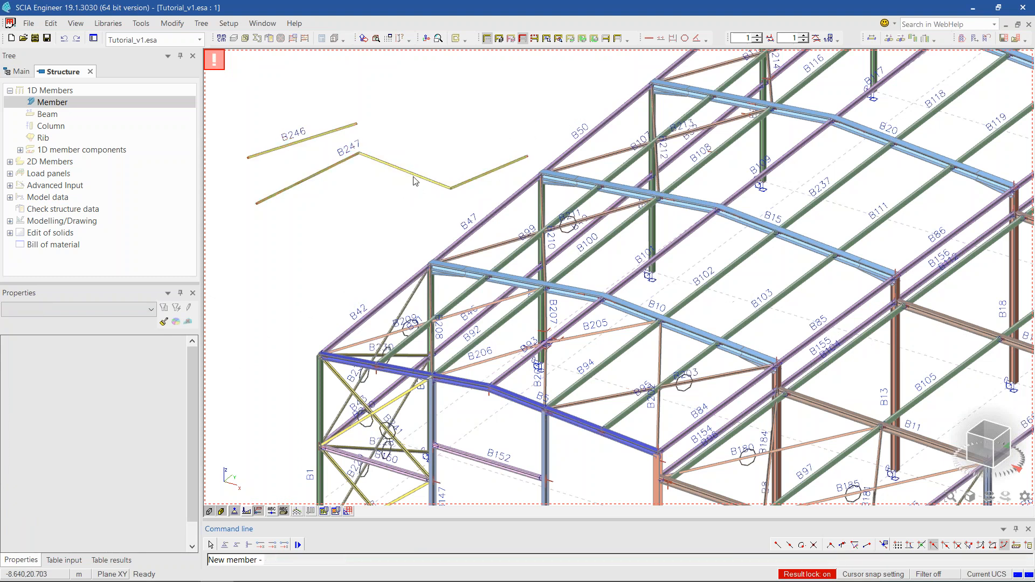
{"action": "key", "text": "Escape"}
- Review the polyline member's system lengths and buckling settings without saving, and undo both members drawn beside the hall
{"action": "left_click", "coordinate": [410, 175]}
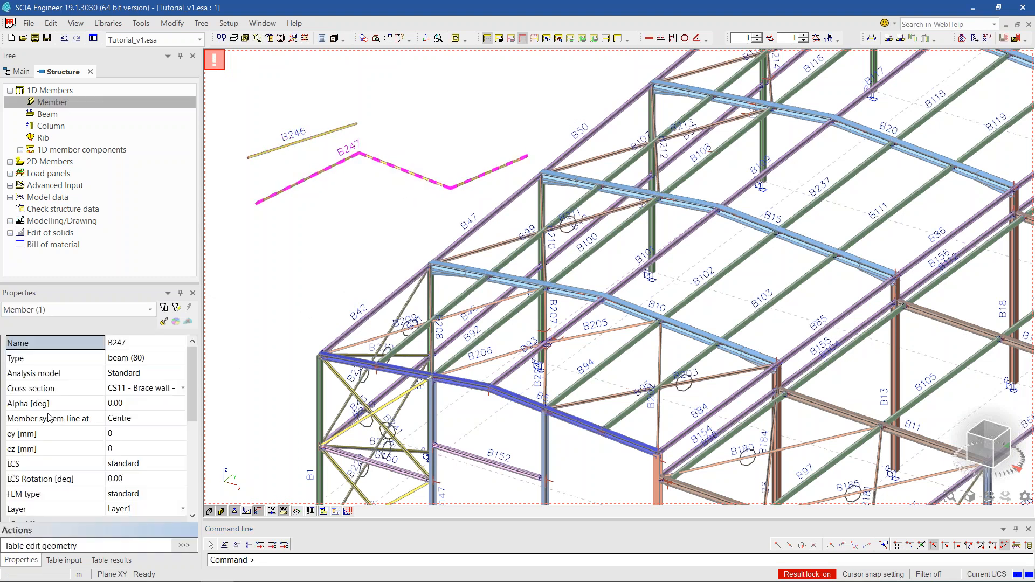
{"action": "scroll", "coordinate": [142, 500], "scroll_direction": "down", "scroll_amount": 1}
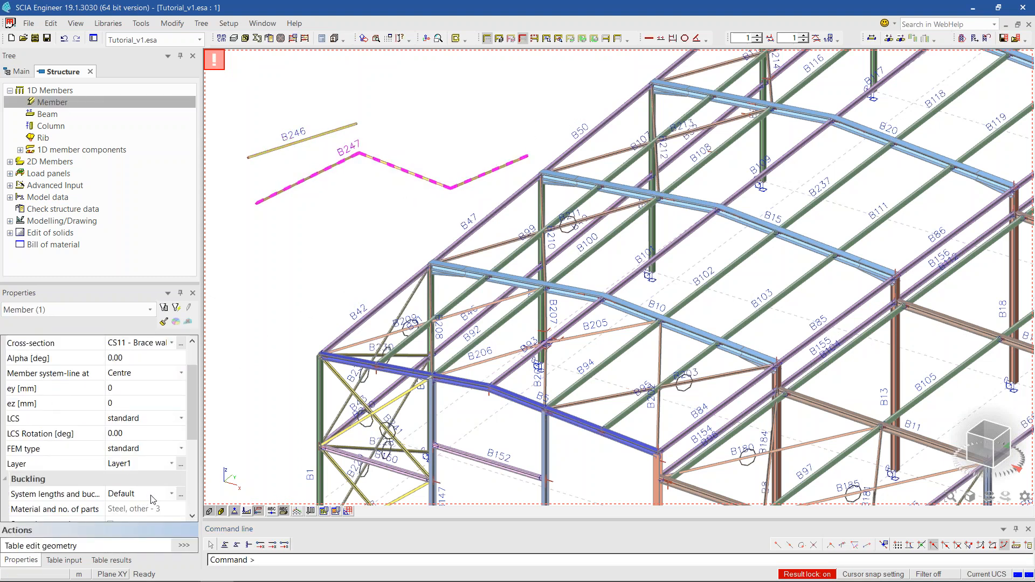
{"action": "left_click", "coordinate": [182, 497]}
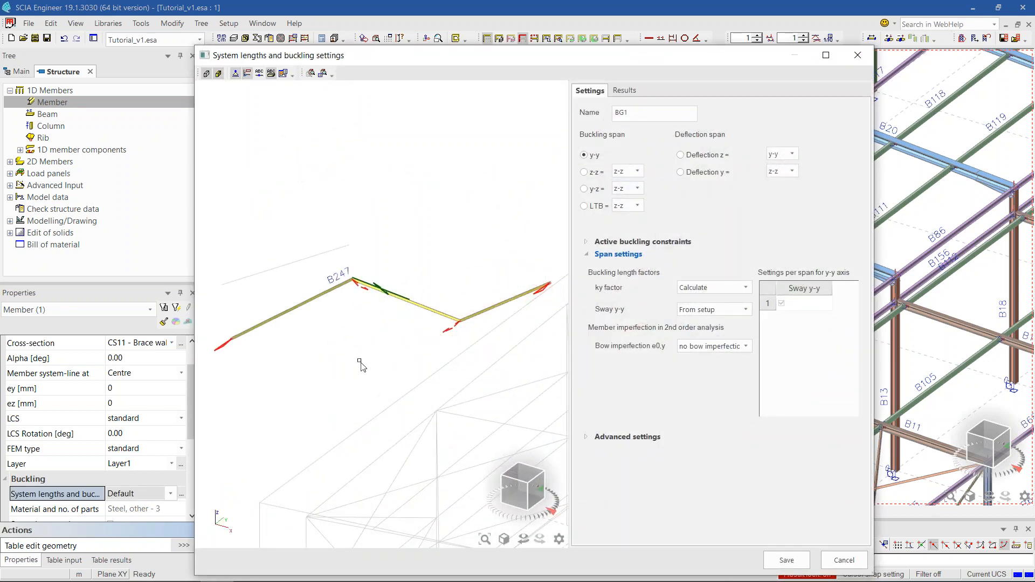
{"action": "right_click_drag", "start_coordinate": [437, 365], "coordinate": [282, 343], "text": "ctrl"}
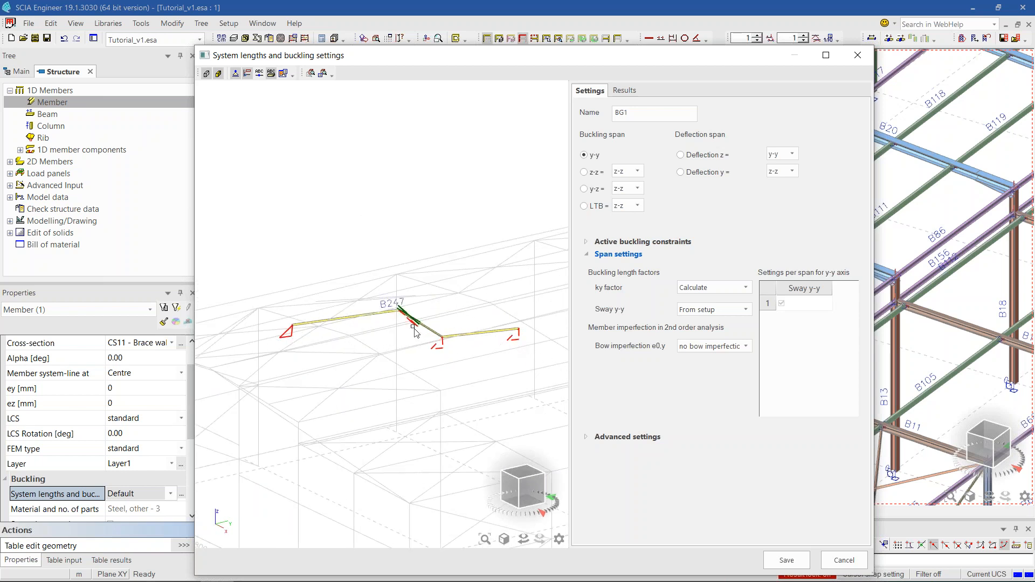
{"action": "left_click", "coordinate": [845, 561]}
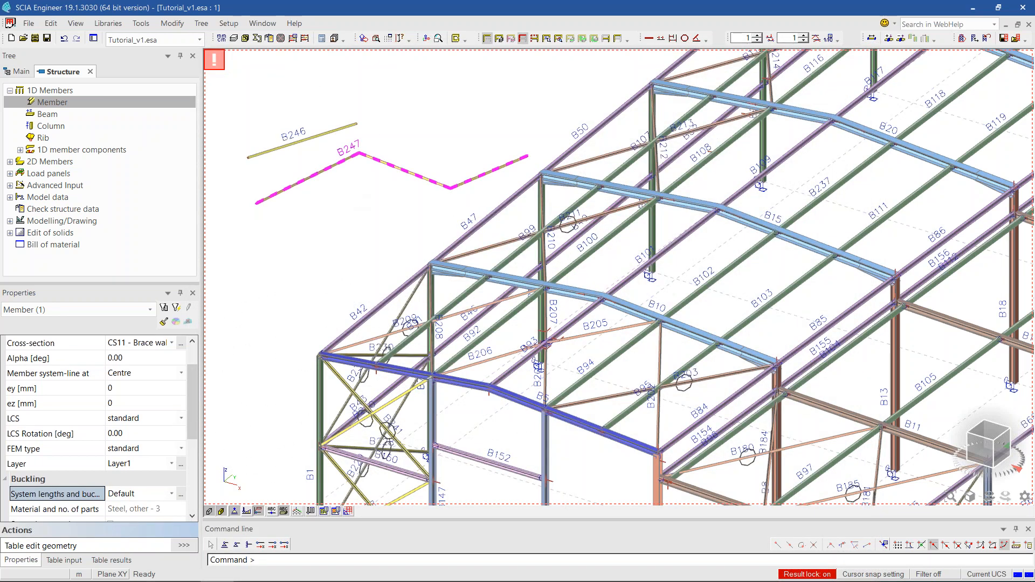
{"action": "left_click", "coordinate": [64, 38]}
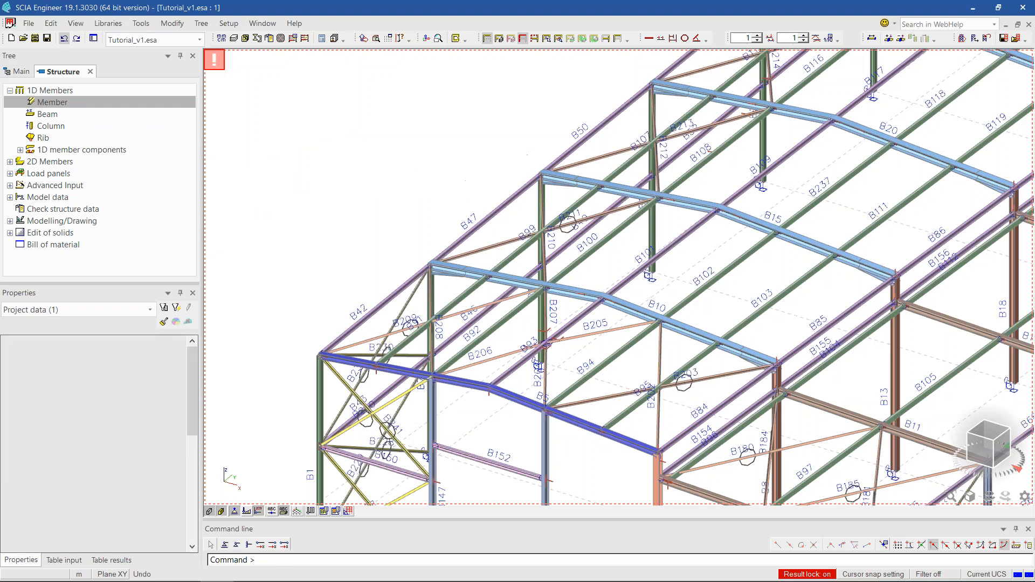
- Inspect the properties of the haunch on the first inner frame's rafter B10 and list the available 1D member components
{"action": "middle_click_drag", "start_coordinate": [680, 296], "coordinate": [673, 291]}
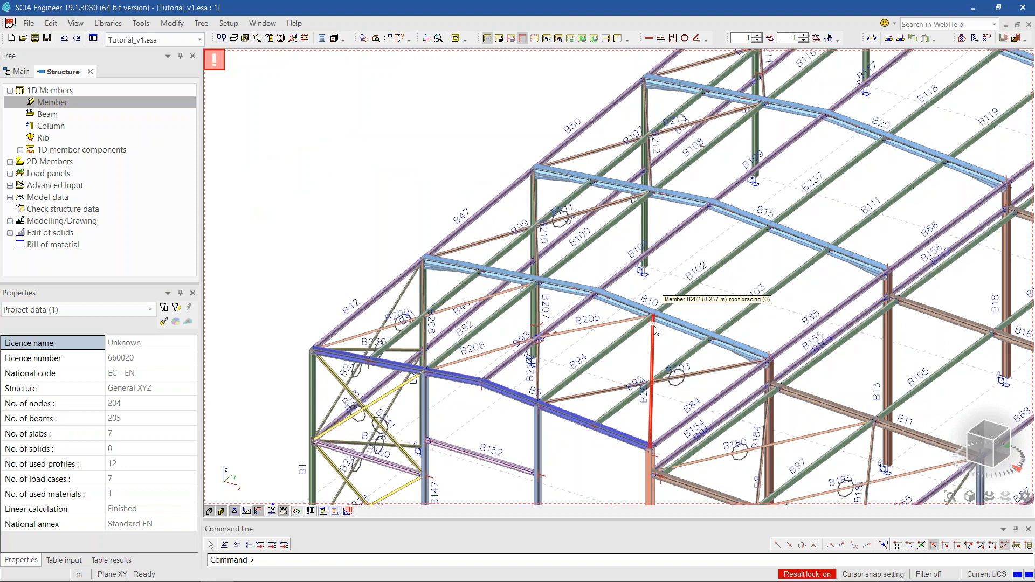
{"action": "scroll", "coordinate": [673, 291], "scroll_direction": "up", "scroll_amount": 5}
{"action": "left_click", "coordinate": [849, 405]}
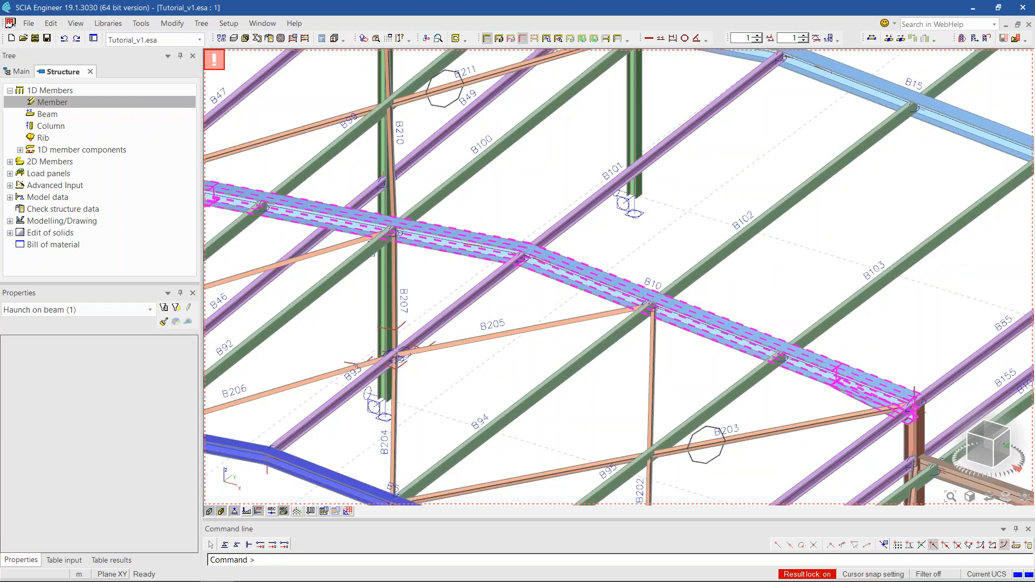
{"action": "left_click", "coordinate": [20, 150]}
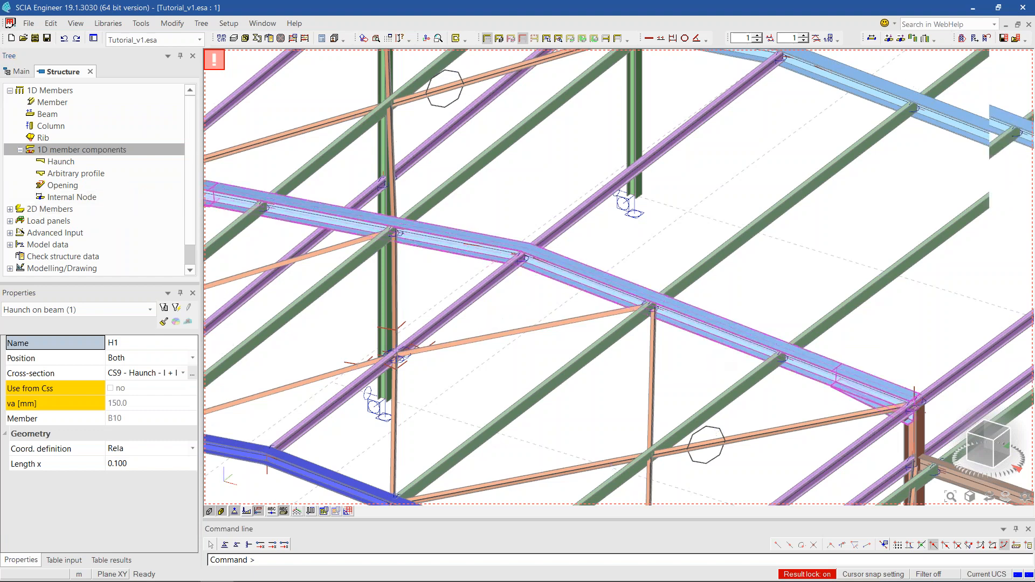
{"action": "middle_click_drag", "start_coordinate": [857, 367], "coordinate": [828, 339]}
{"action": "key", "text": "Escape"}
{"action": "scroll", "coordinate": [841, 352], "scroll_direction": "up", "scroll_amount": 3}
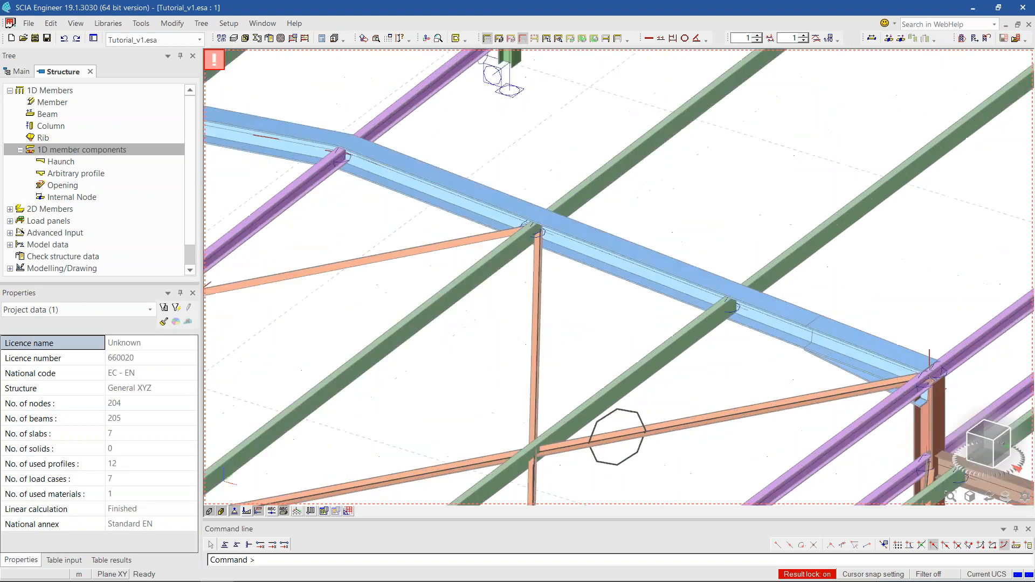
{"action": "left_click", "coordinate": [820, 367]}
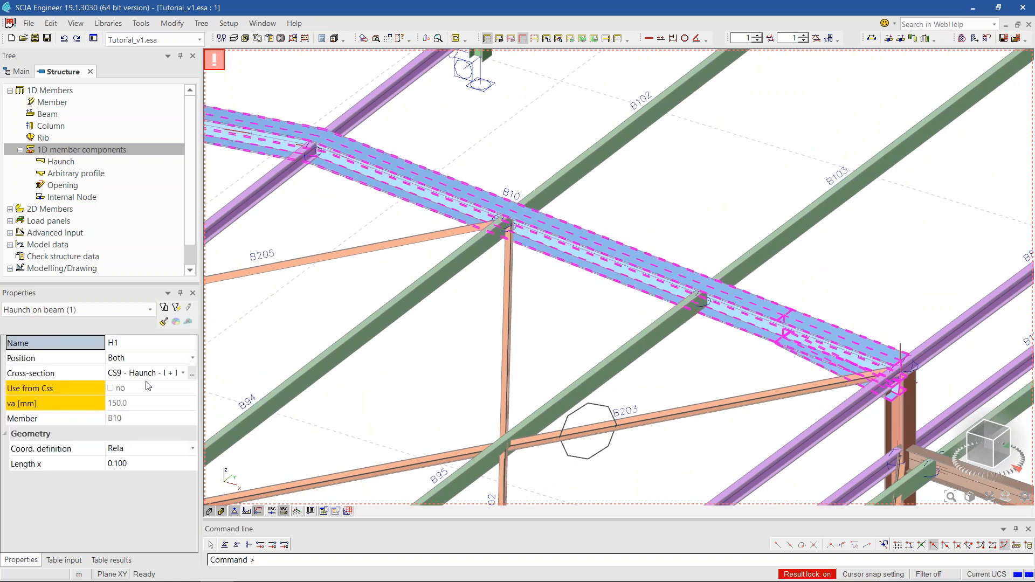
{"action": "key", "text": "Escape"}
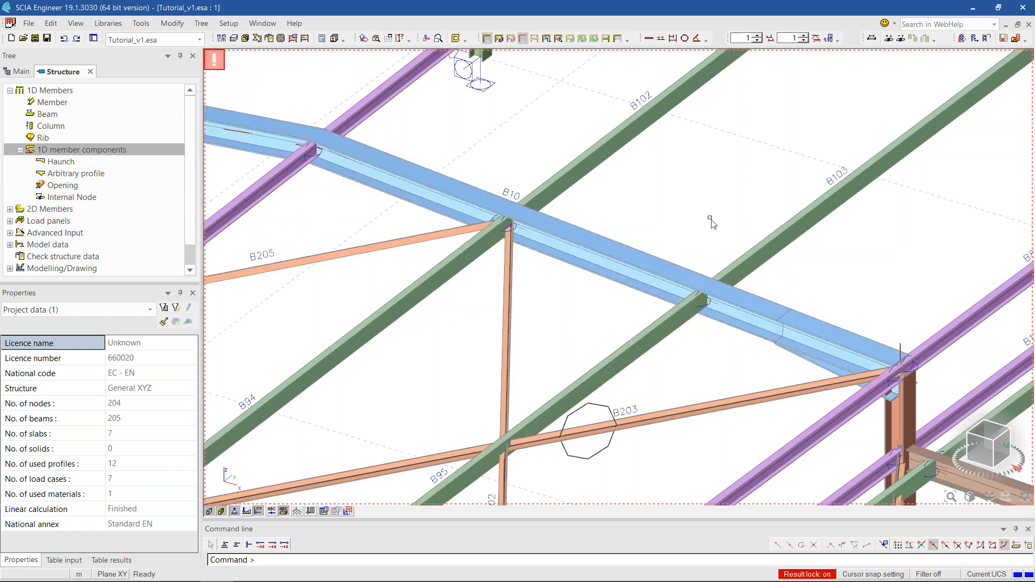
- Turn off the member surface display so the hall is shown only as system lines
{"action": "scroll", "coordinate": [710, 219], "scroll_direction": "down", "scroll_amount": 2}
{"action": "middle_click_drag", "start_coordinate": [722, 167], "coordinate": [716, 205]}
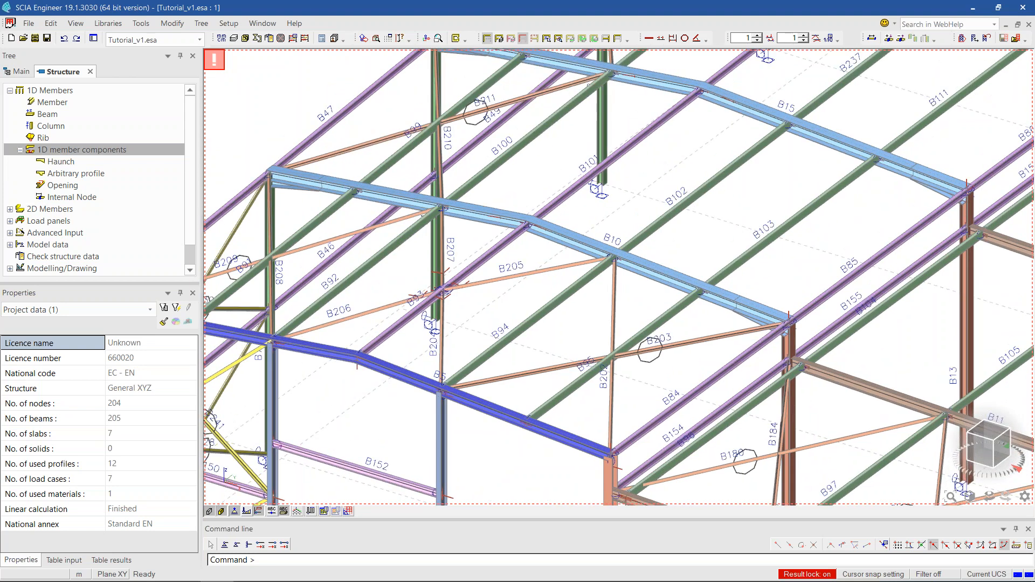
{"action": "scroll", "coordinate": [718, 186], "scroll_direction": "down", "scroll_amount": 2}
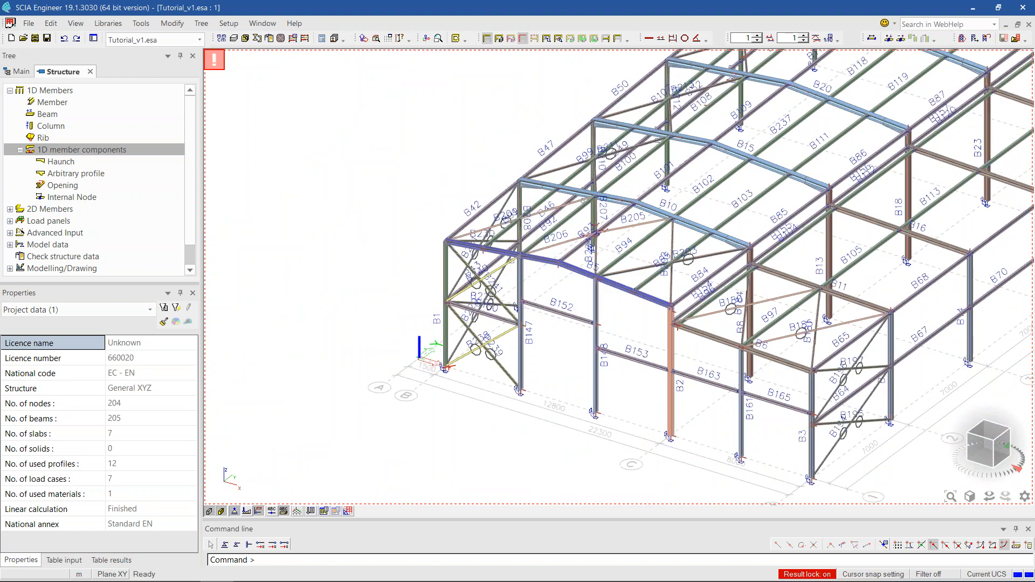
{"action": "middle_click_drag", "start_coordinate": [713, 173], "coordinate": [602, 251]}
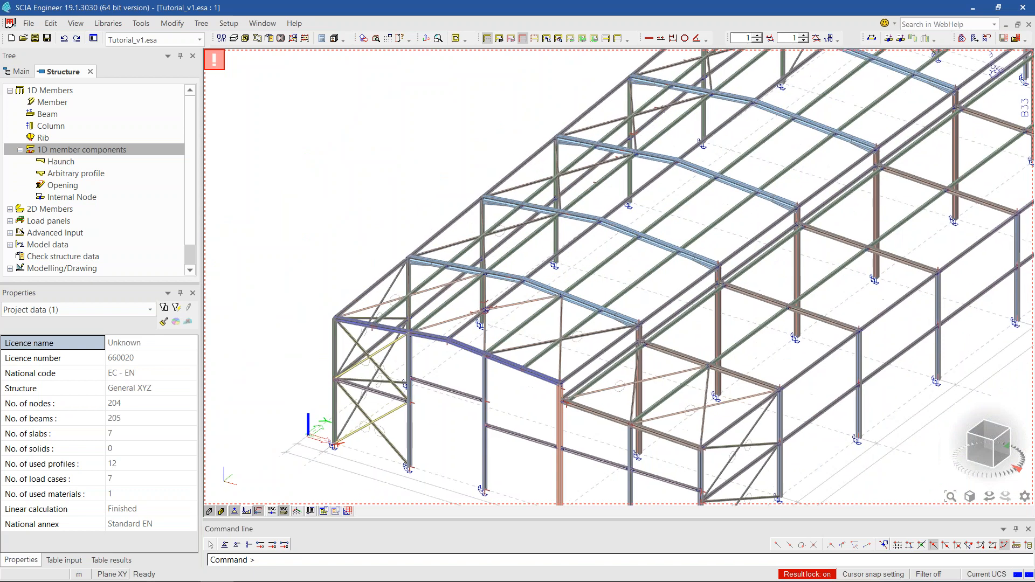
{"action": "left_click", "coordinate": [210, 512]}
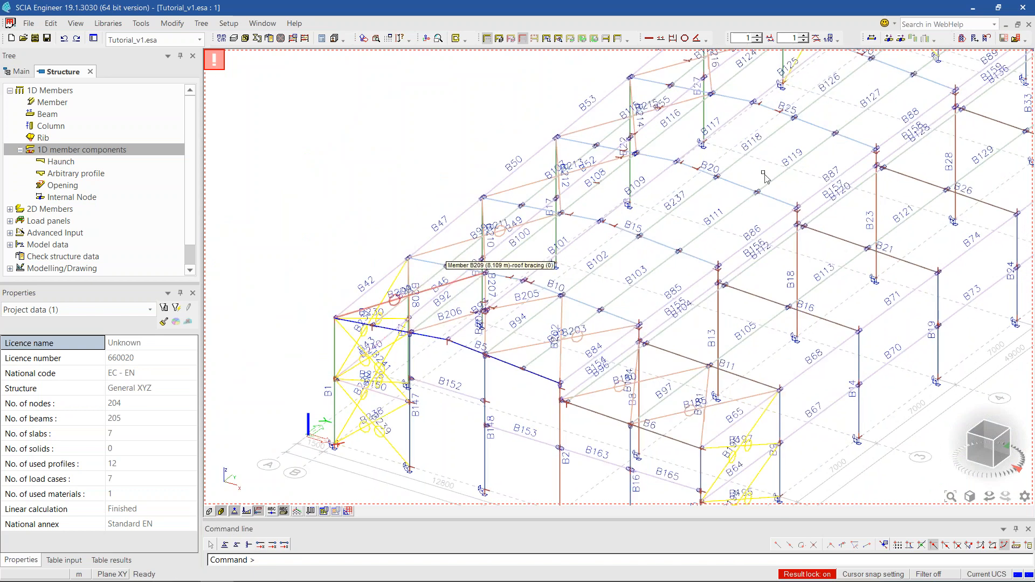
- Connect the members and nodes of all entities, keeping the default connection setup
{"action": "left_click", "coordinate": [888, 39]}
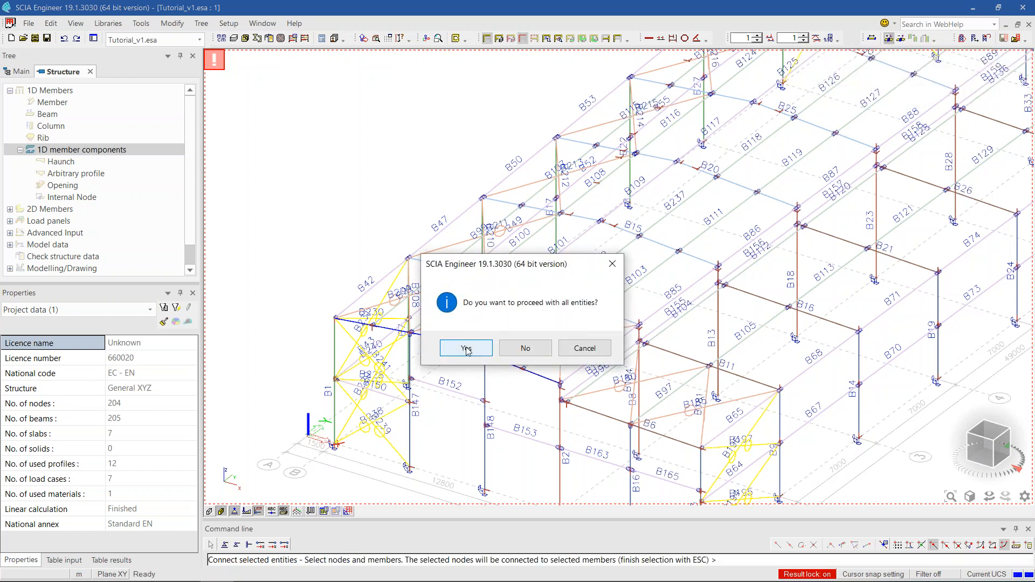
{"action": "left_click", "coordinate": [466, 348]}
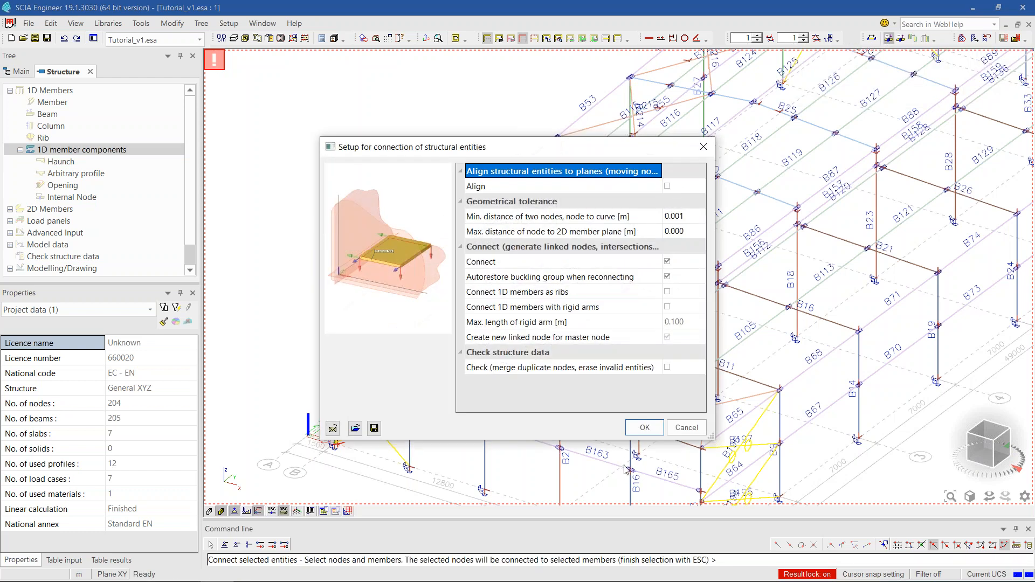
{"action": "left_click", "coordinate": [644, 427]}
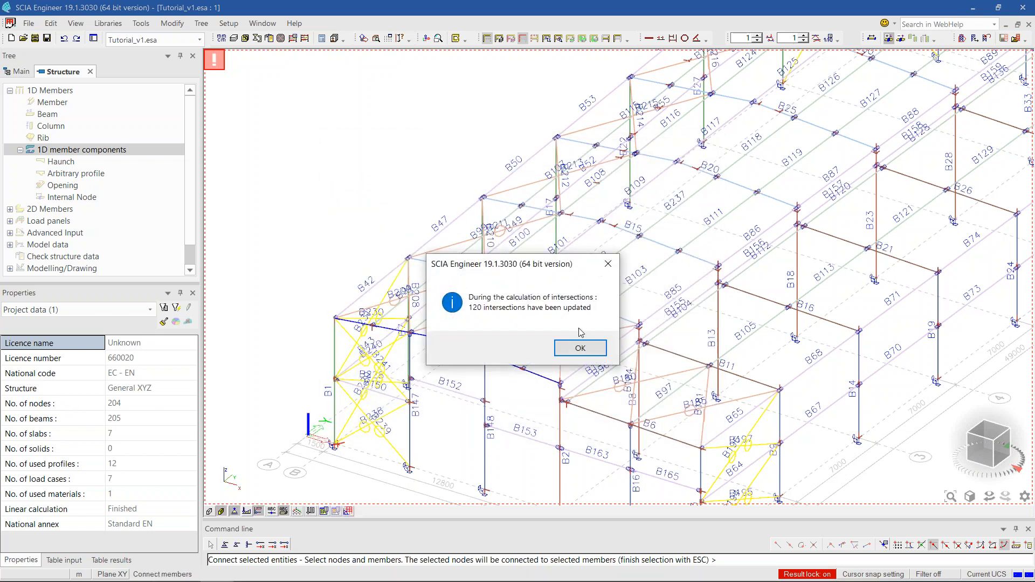
{"action": "left_click", "coordinate": [580, 348]}
- Select purlin B111 and examine its linked node and hinge symbols where it meets the rafter
{"action": "scroll", "coordinate": [695, 263], "scroll_direction": "up", "scroll_amount": 5}
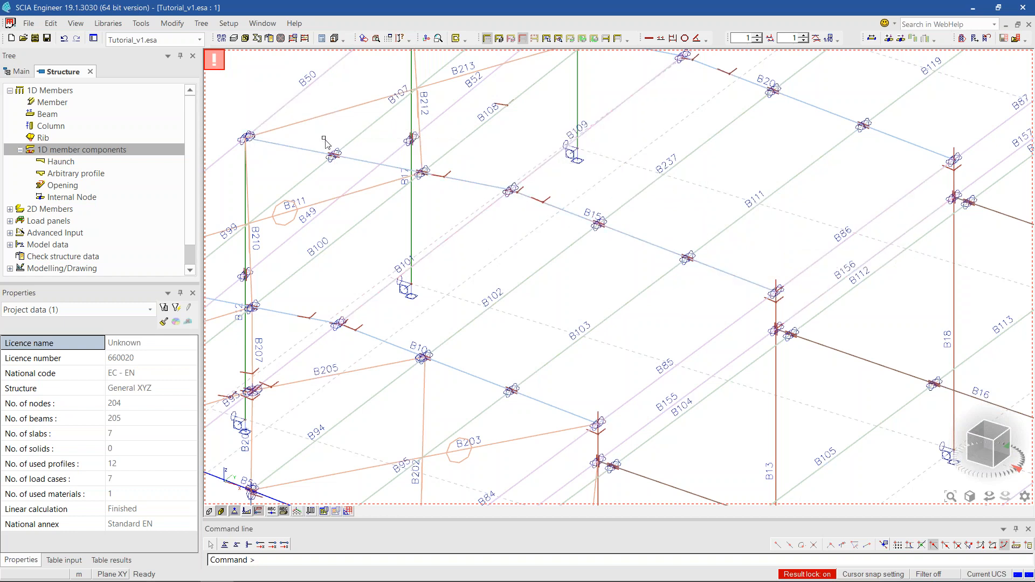
{"action": "scroll", "coordinate": [697, 270], "scroll_direction": "up", "scroll_amount": 5}
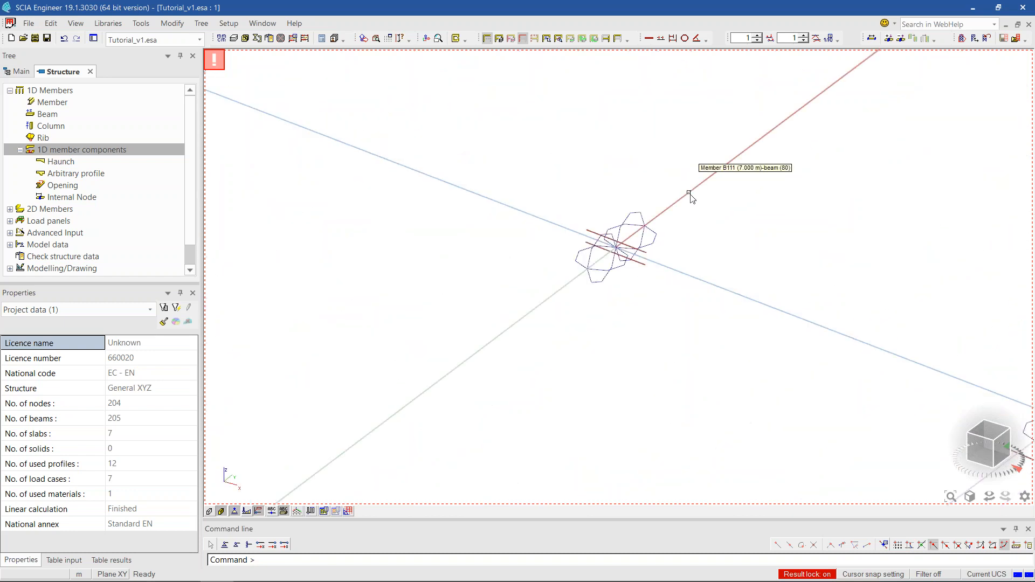
{"action": "left_click", "coordinate": [689, 194]}
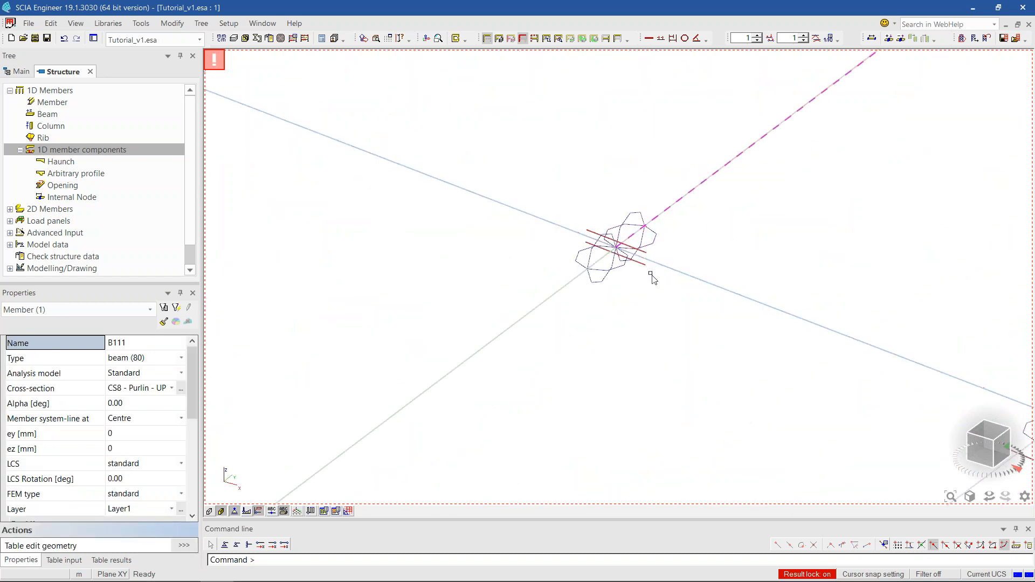
{"action": "scroll", "coordinate": [652, 279], "scroll_direction": "down", "scroll_amount": 5}
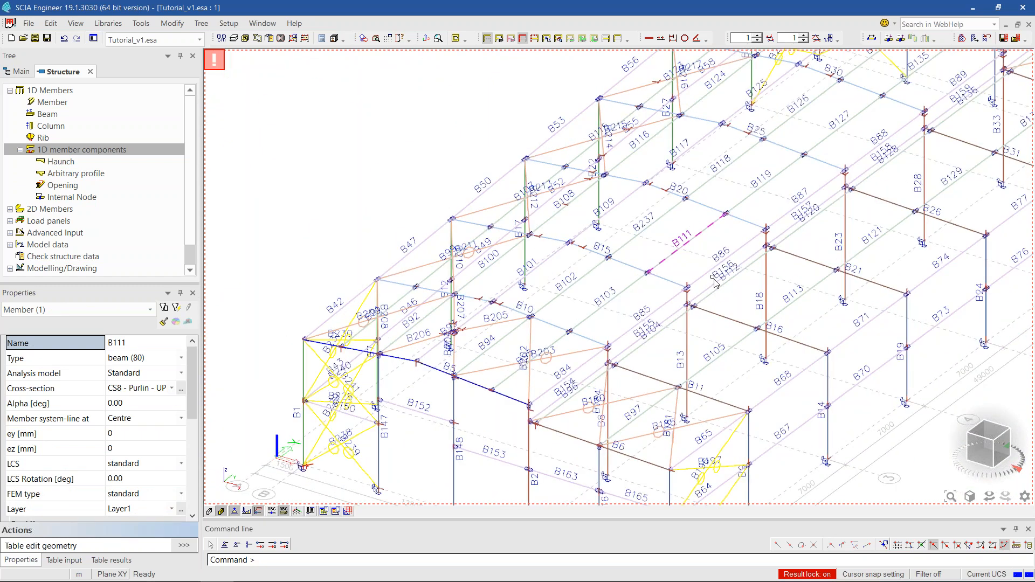
{"action": "middle_click_drag", "start_coordinate": [727, 283], "coordinate": [685, 297]}
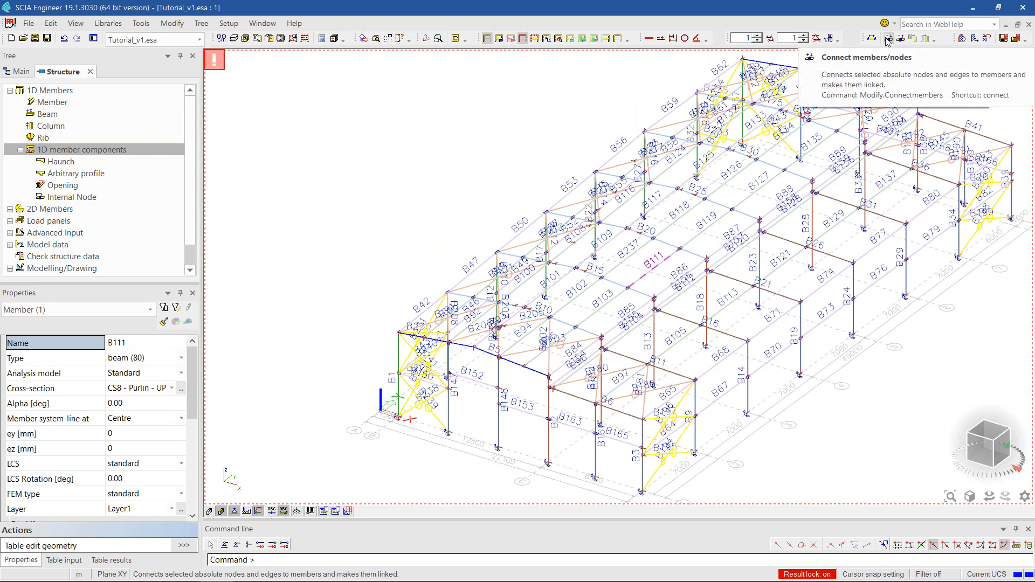
- Close the structure service, run the structure data check with its default options, and correct the duplicate nodes
{"action": "left_click", "coordinate": [90, 71]}
{"action": "scroll", "coordinate": [100, 162], "scroll_direction": "down", "scroll_amount": 1}
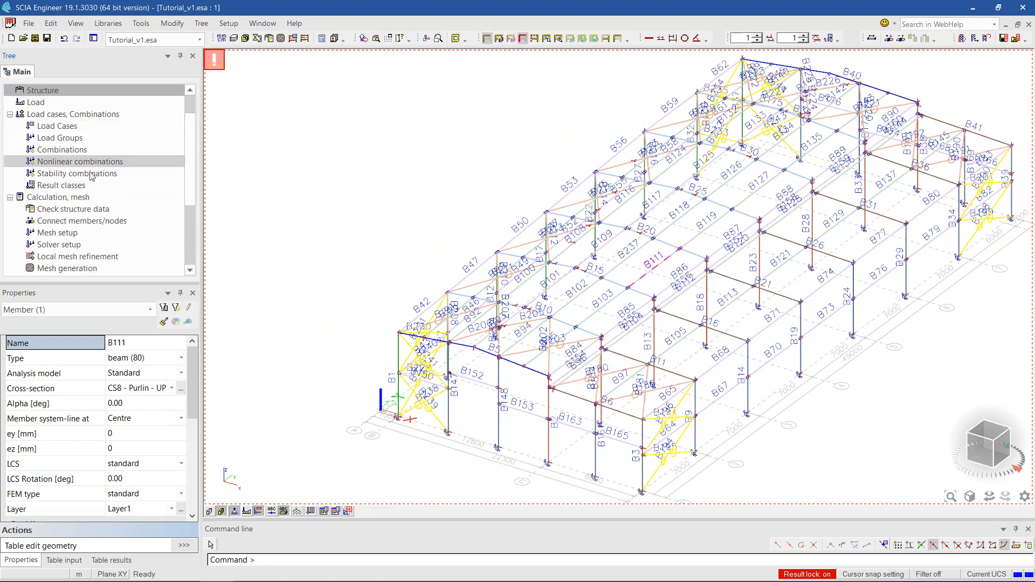
{"action": "left_click", "coordinate": [72, 211]}
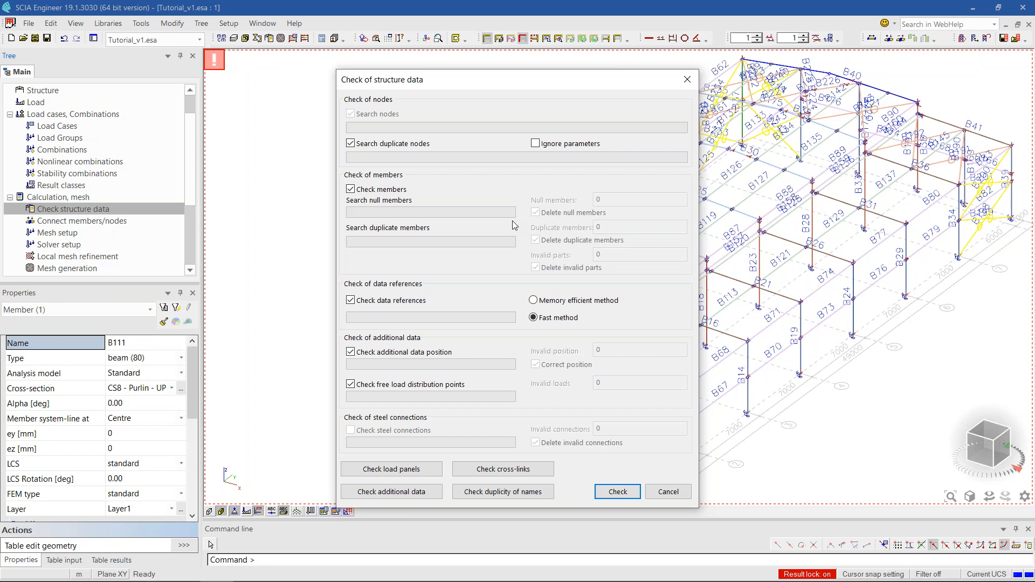
{"action": "left_click", "coordinate": [610, 490]}
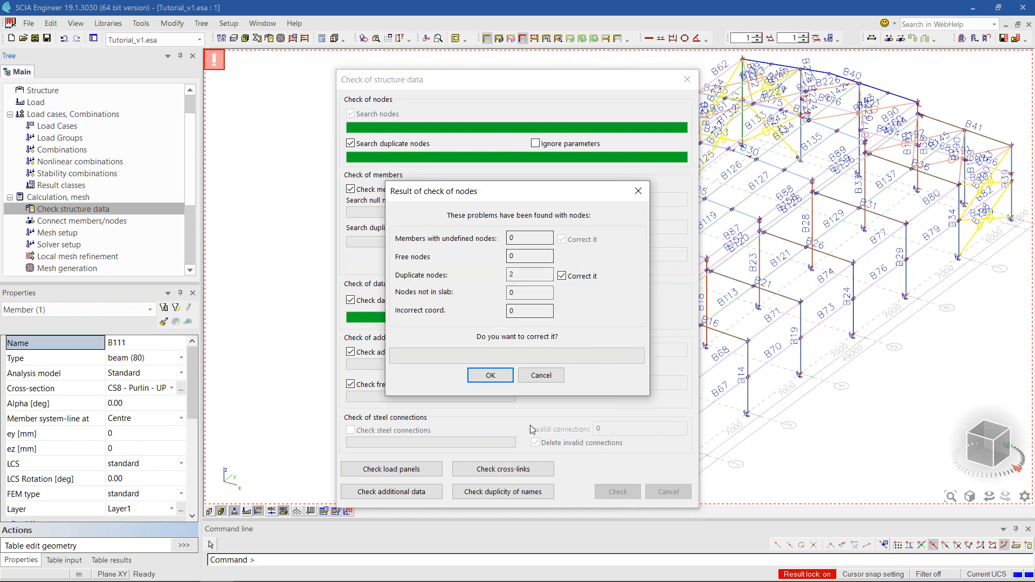
{"action": "left_click", "coordinate": [487, 376]}
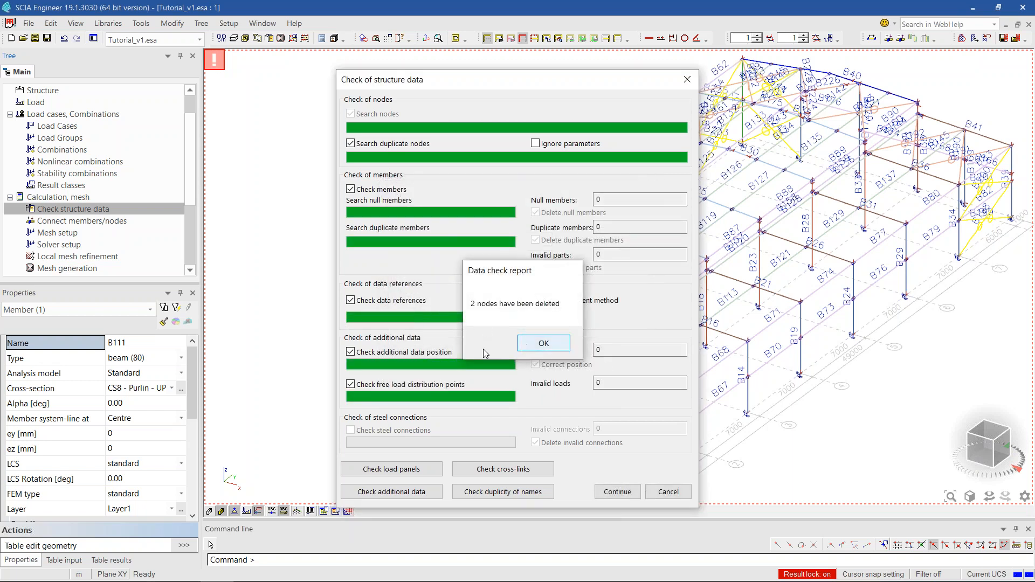
{"action": "left_click", "coordinate": [543, 343]}
- Run the linear analysis of the checked structure with the default mesh and solver settings
{"action": "middle_click_drag", "start_coordinate": [538, 327], "coordinate": [515, 327]}
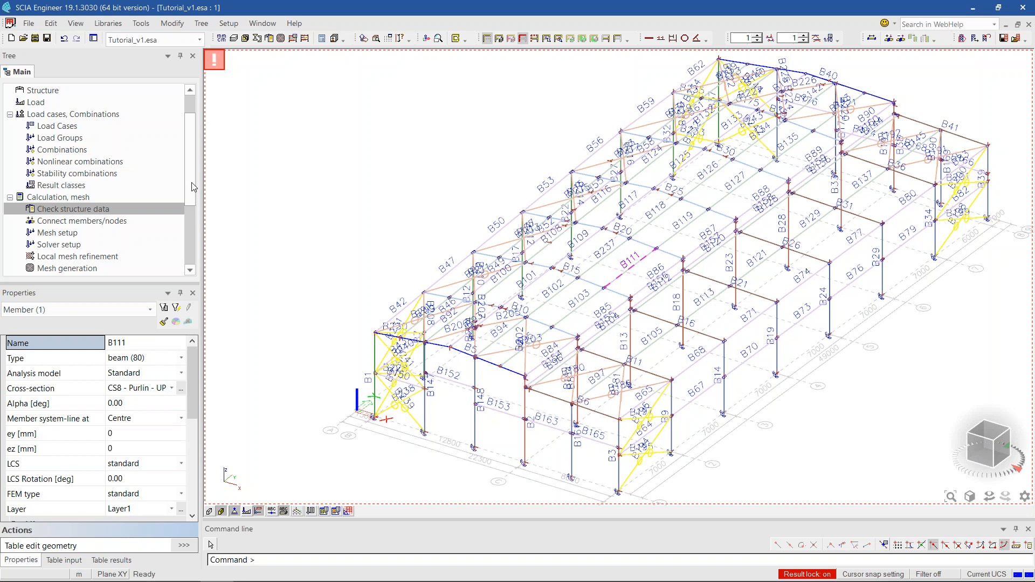
{"action": "scroll", "coordinate": [135, 185], "scroll_direction": "down", "scroll_amount": 3}
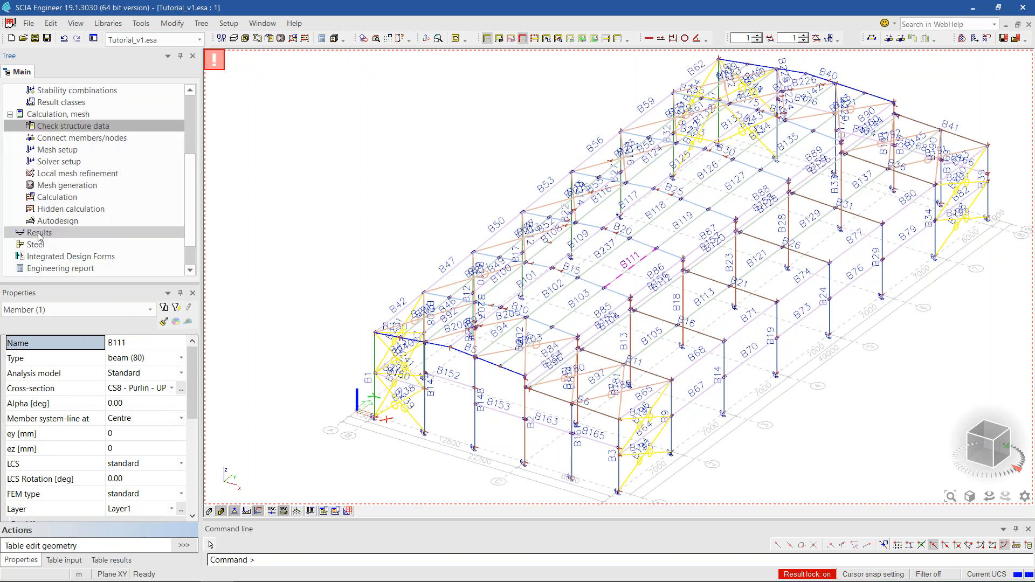
{"action": "left_click", "coordinate": [292, 39]}
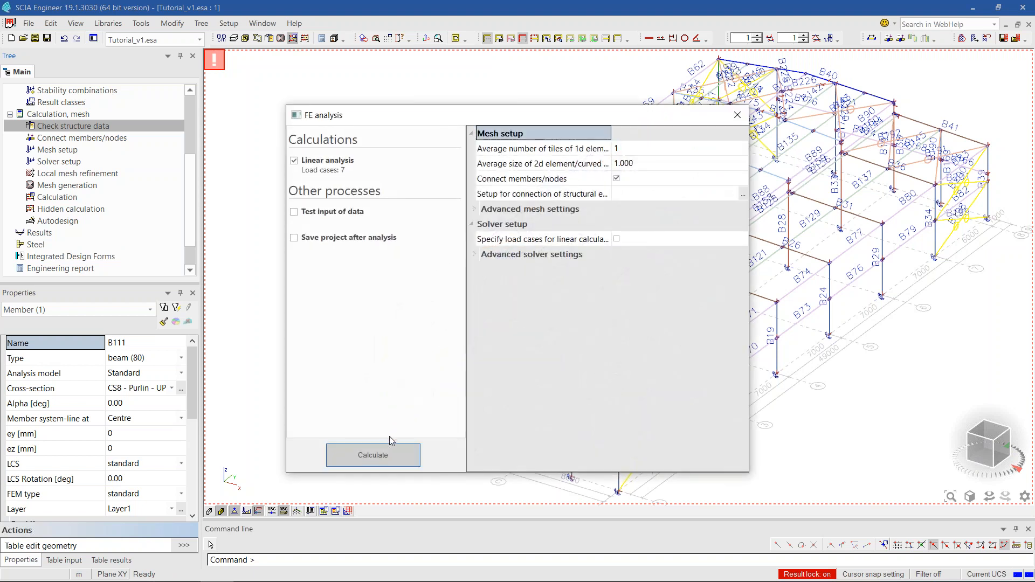
{"action": "left_click", "coordinate": [385, 454]}
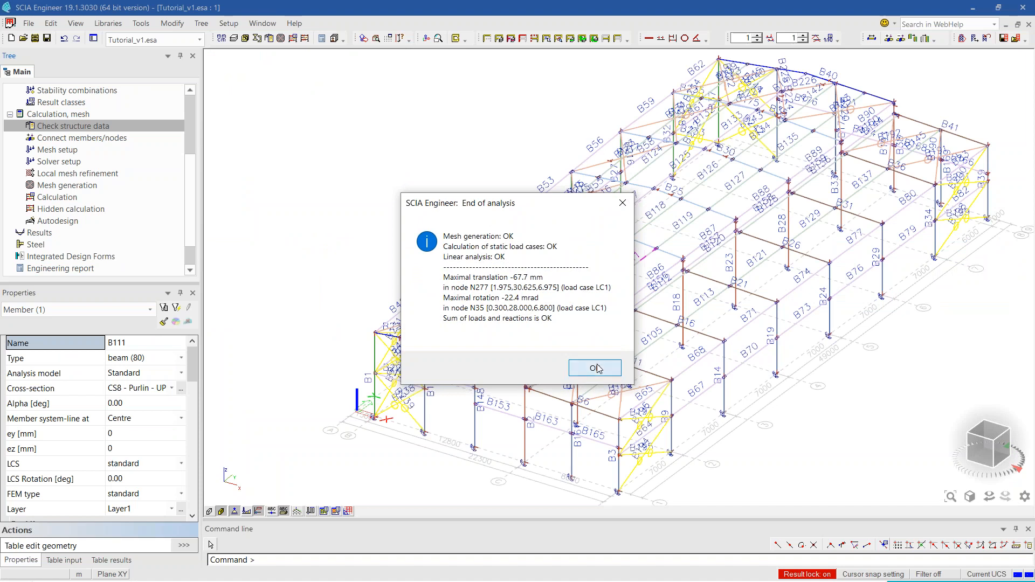
{"action": "left_click", "coordinate": [595, 368]}
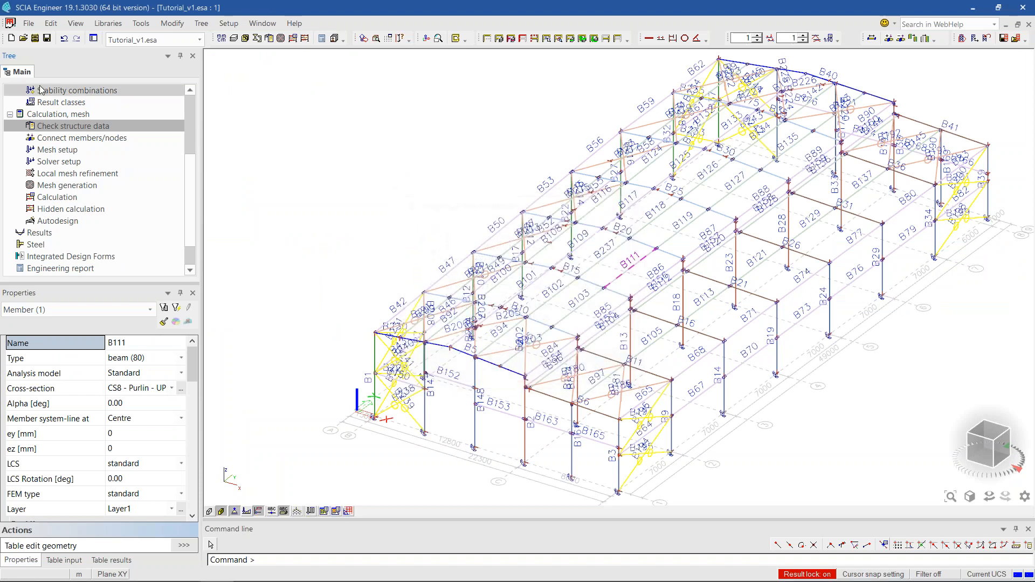
- Display the 3D displacement results of the hall for load case LC1 - Self weight
{"action": "double_click", "coordinate": [42, 235]}
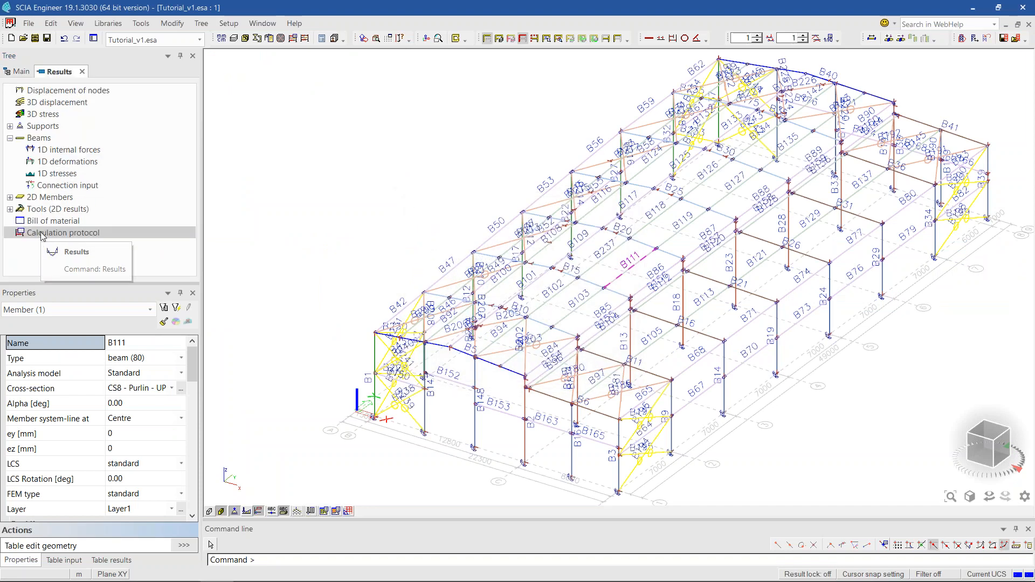
{"action": "left_click", "coordinate": [59, 104]}
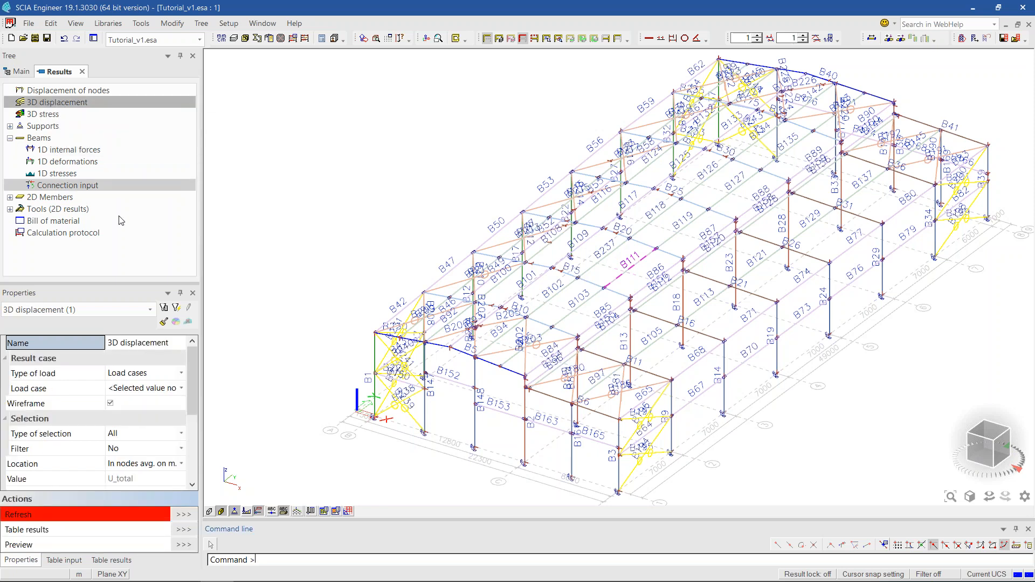
{"action": "left_click_drag", "start_coordinate": [115, 282], "coordinate": [115, 219]}
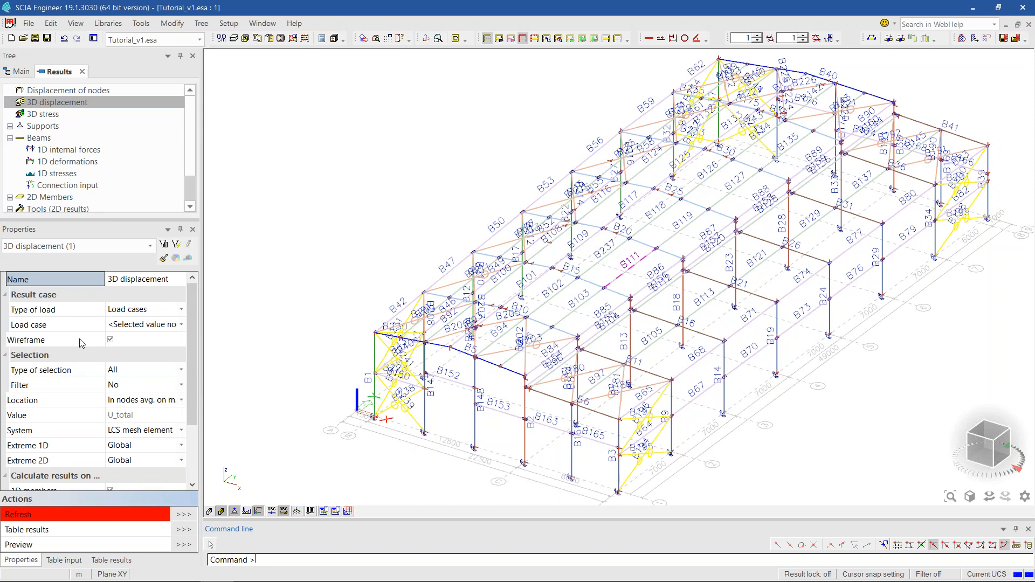
{"action": "left_click", "coordinate": [146, 314]}
{"action": "left_click", "coordinate": [147, 313]}
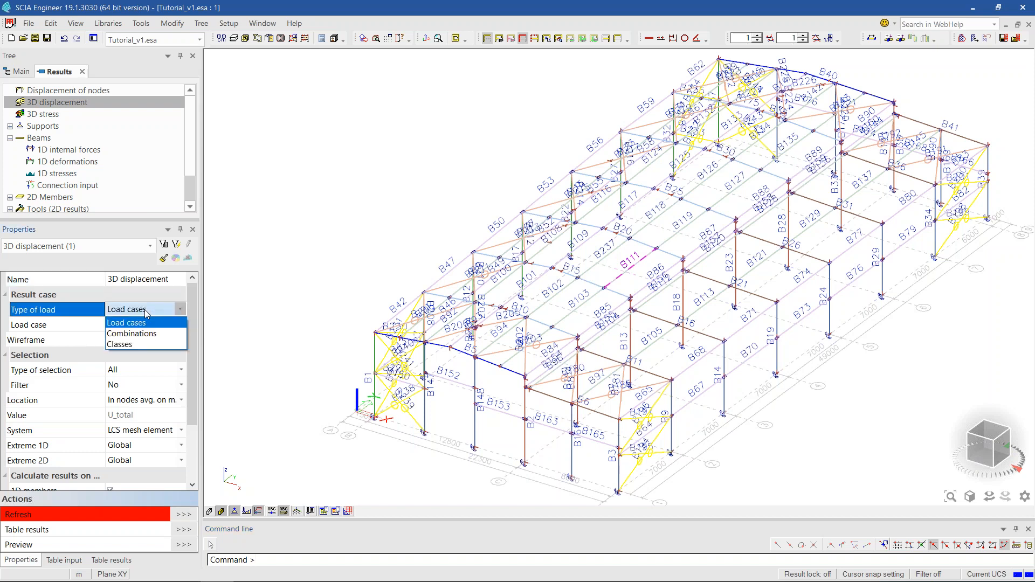
{"action": "left_click", "coordinate": [147, 322]}
{"action": "left_click", "coordinate": [148, 325]}
{"action": "left_click", "coordinate": [148, 324]}
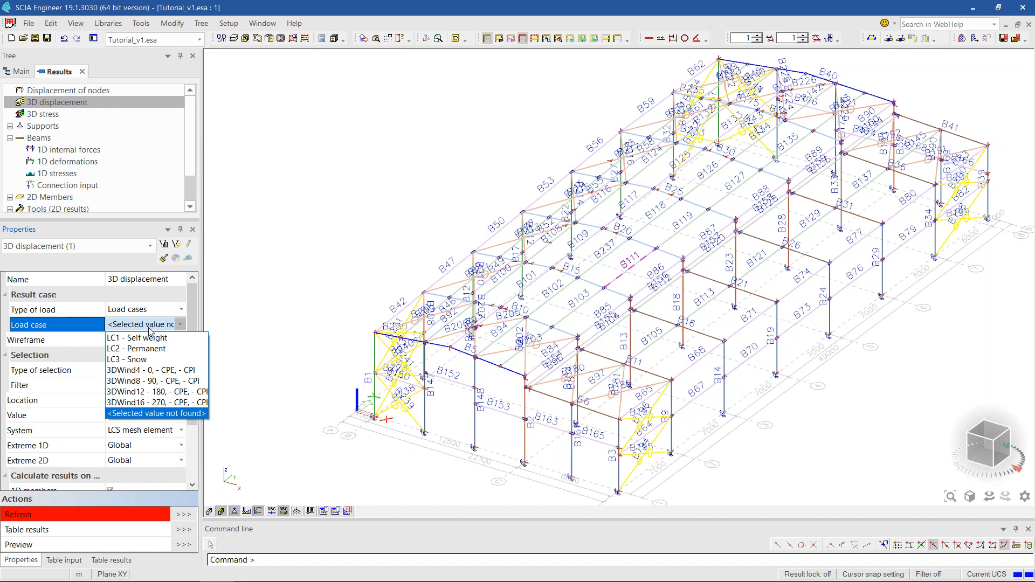
{"action": "left_click", "coordinate": [149, 338]}
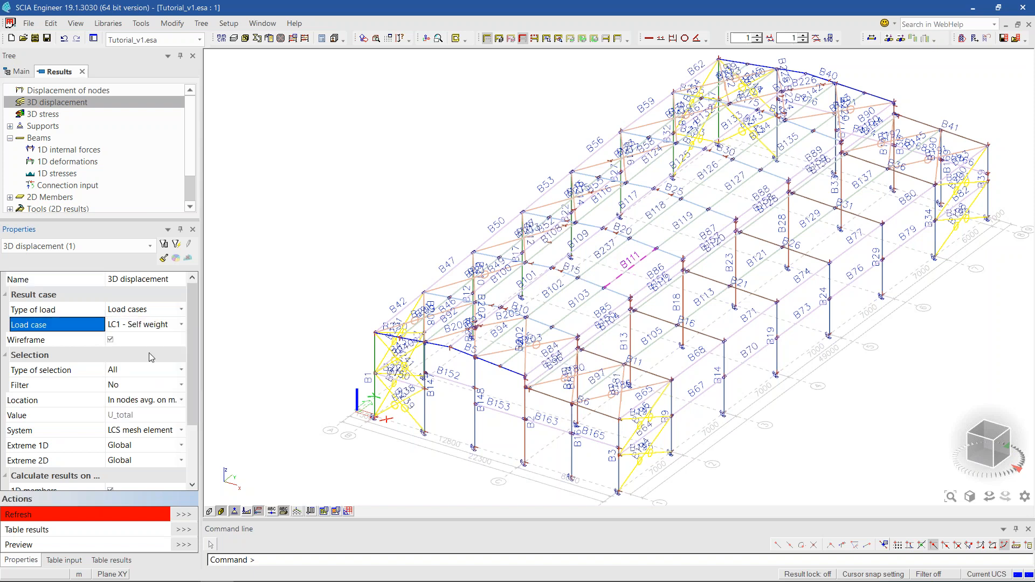
{"action": "left_click", "coordinate": [190, 517]}
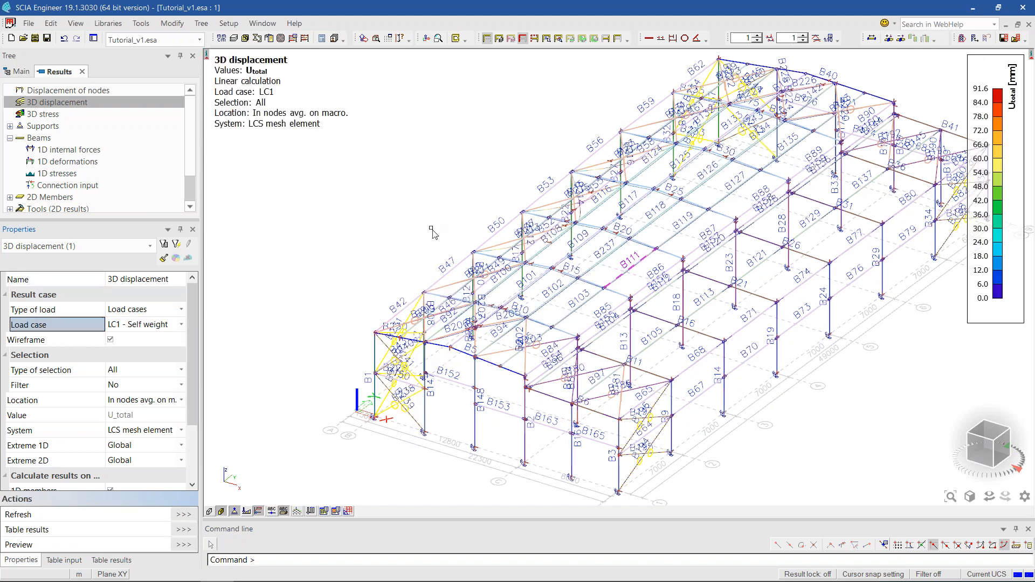
- Set the displacement drawing scale to 2 and hide the member labels, member system lines and hinge symbols
{"action": "middle_click_drag", "start_coordinate": [423, 229], "coordinate": [384, 233]}
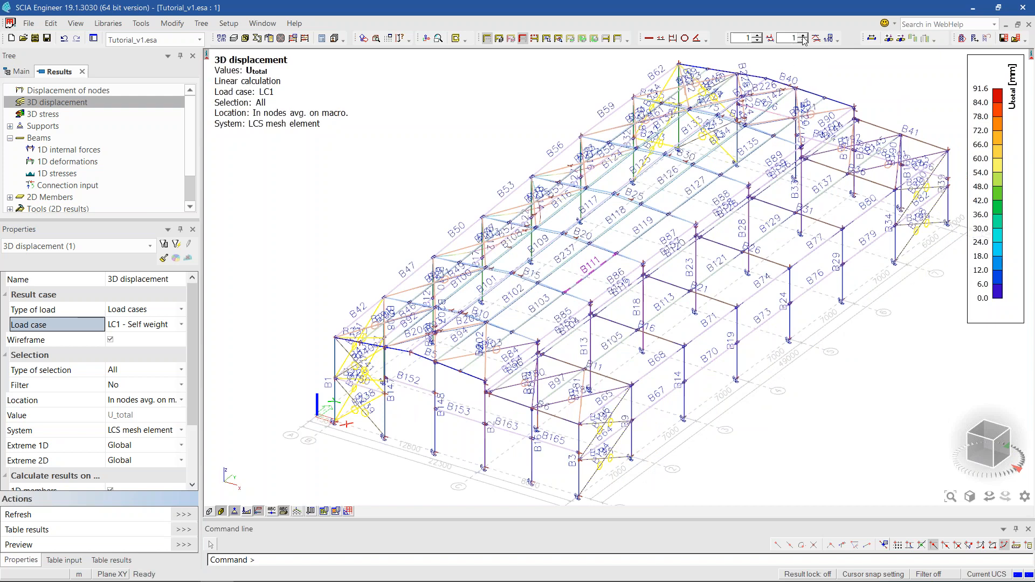
{"action": "left_click", "coordinate": [286, 511]}
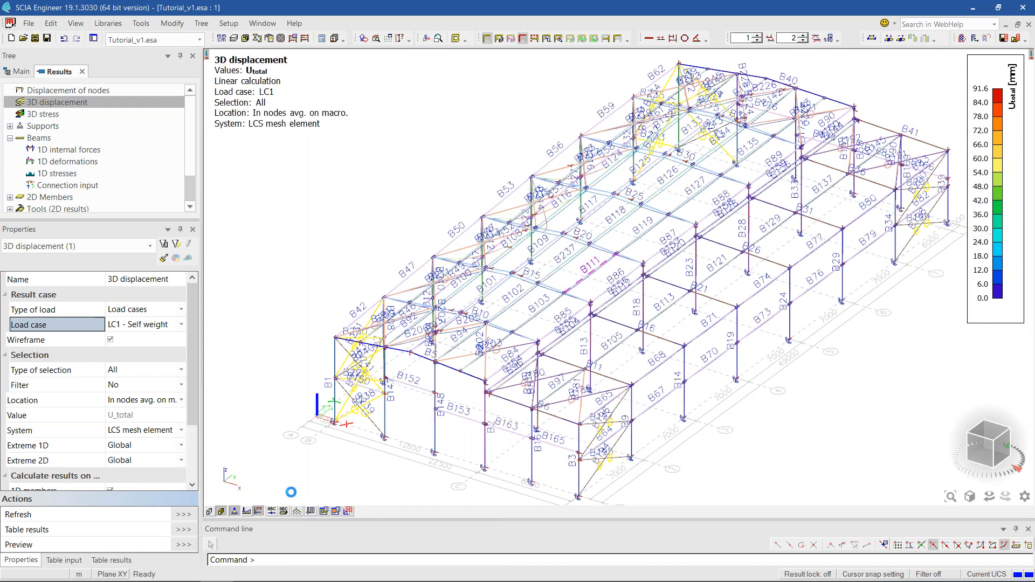
{"action": "right_click", "coordinate": [333, 151]}
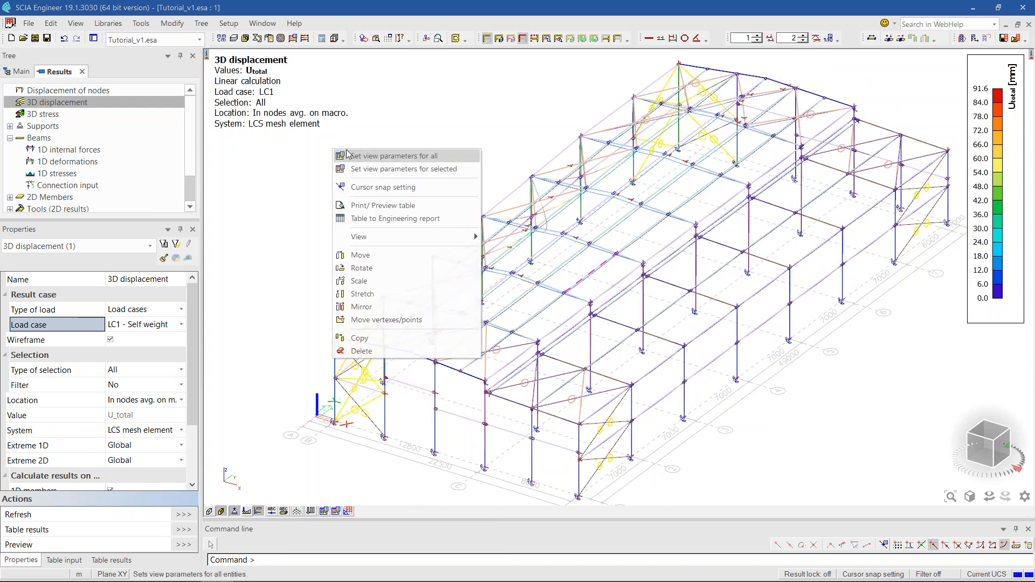
{"action": "left_click", "coordinate": [399, 156]}
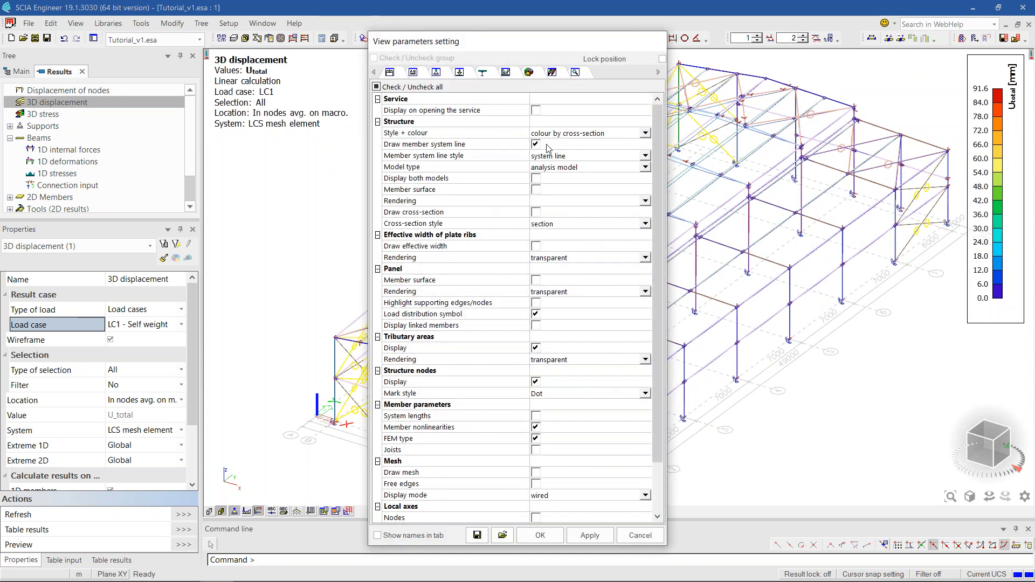
{"action": "left_click", "coordinate": [535, 145]}
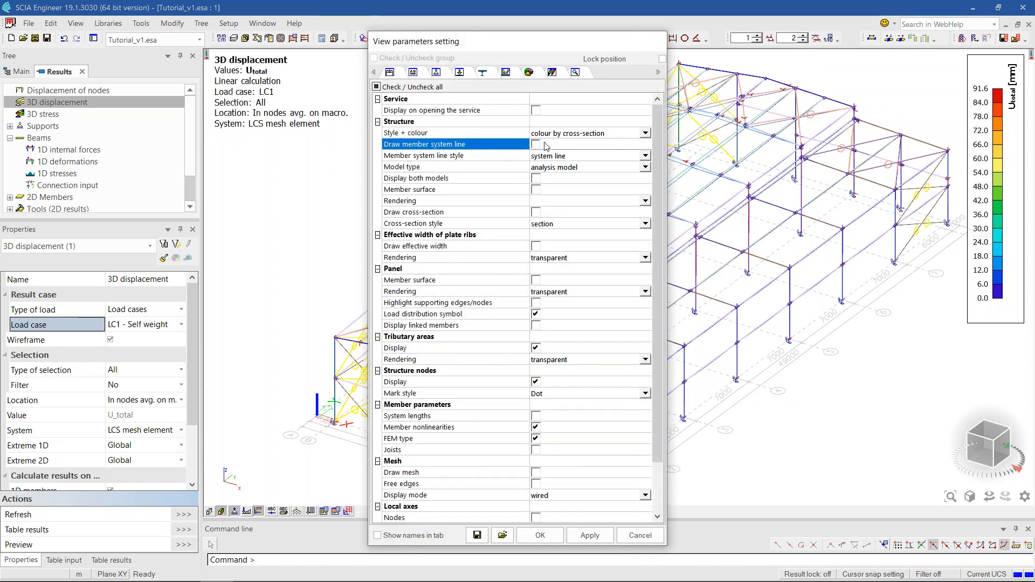
{"action": "left_click", "coordinate": [538, 535]}
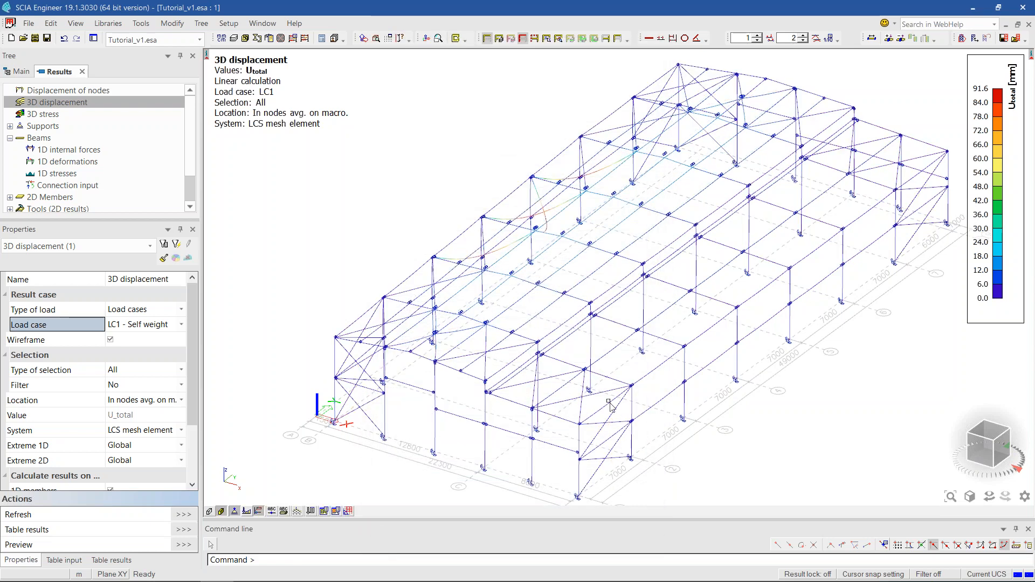
{"action": "right_click_drag", "start_coordinate": [788, 430], "coordinate": [786, 430], "text": "ctrl"}
{"action": "left_click", "coordinate": [272, 512]}
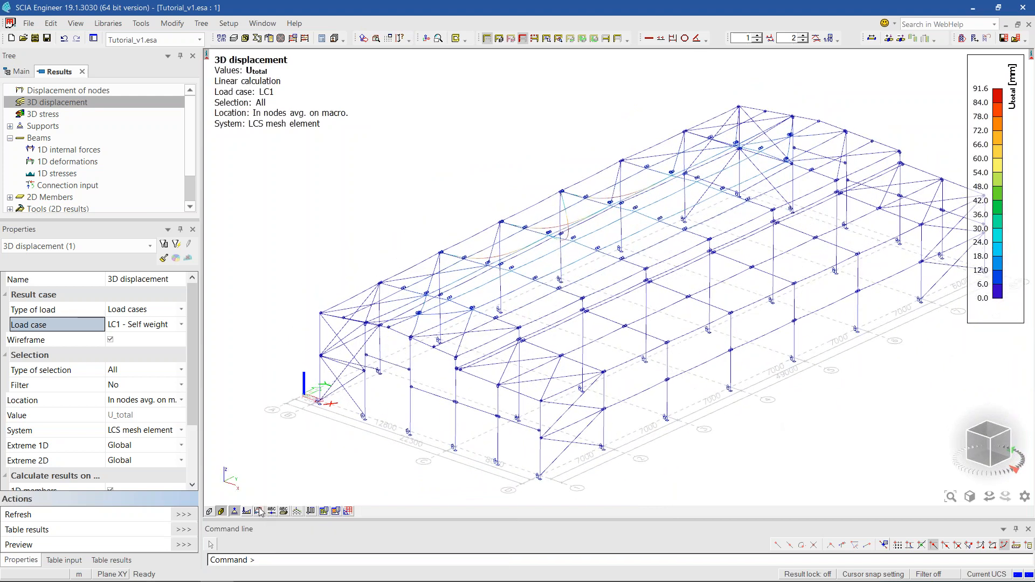
- Animate the LC1 displacement in a new animation window, then examine the deformed hall from the opposite side
{"action": "left_click", "coordinate": [75, 23]}
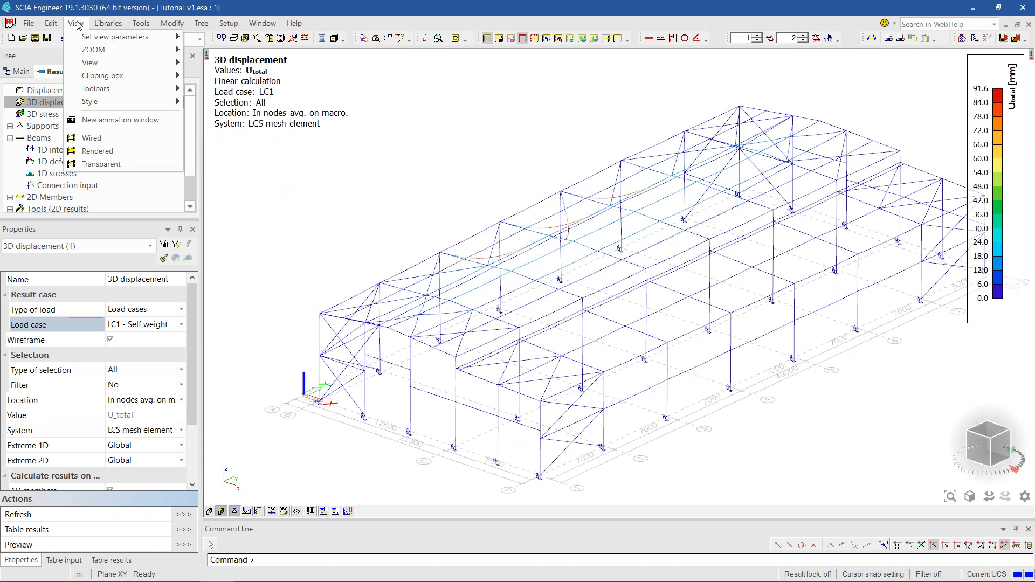
{"action": "left_click", "coordinate": [110, 119]}
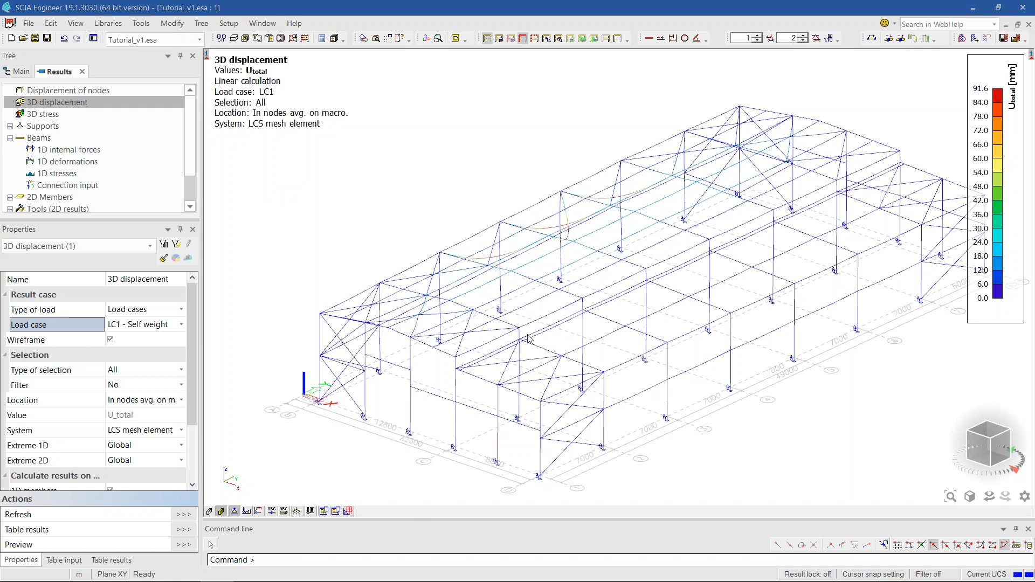
{"action": "left_click", "coordinate": [184, 108]}
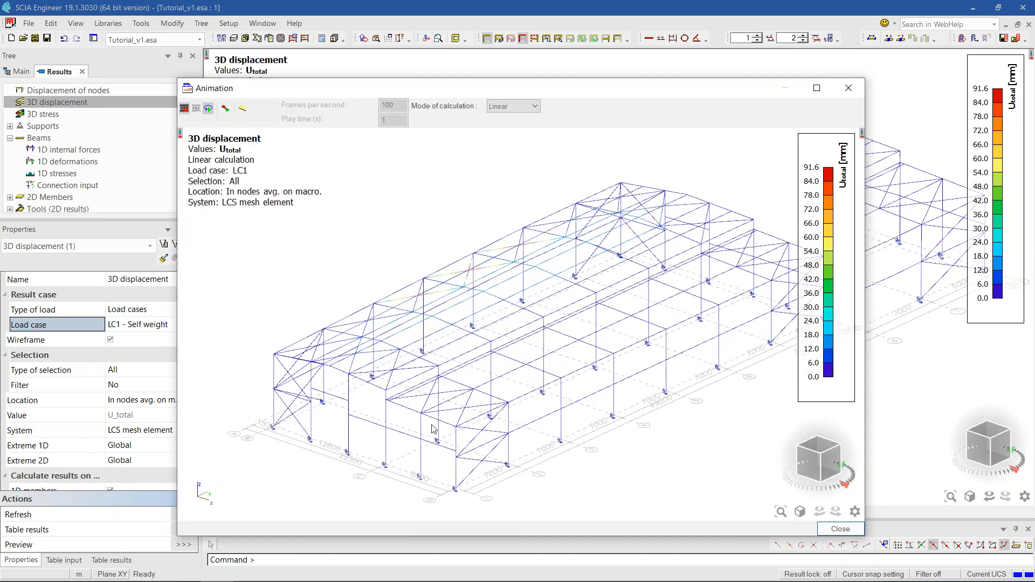
{"action": "right_click_drag", "start_coordinate": [602, 435], "coordinate": [659, 432], "text": "ctrl"}
{"action": "right_click_drag", "start_coordinate": [527, 459], "coordinate": [575, 467], "text": "ctrl"}
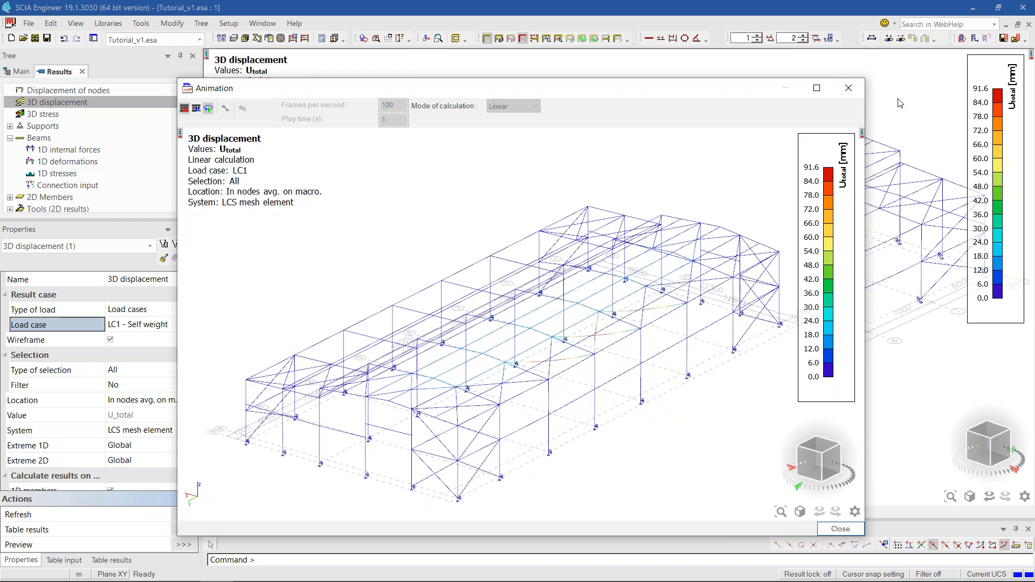
{"action": "left_click", "coordinate": [850, 88]}
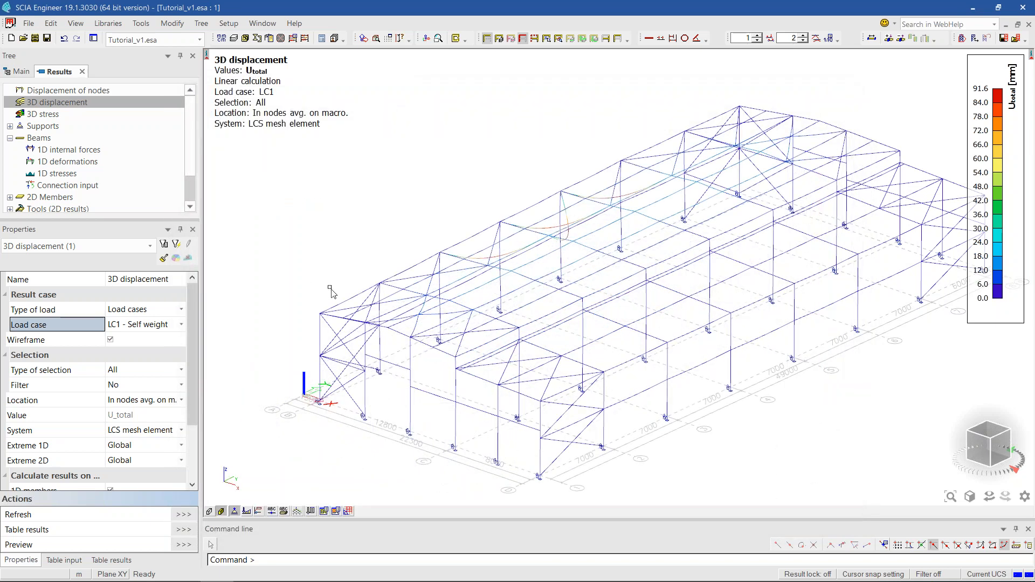
{"action": "right_click_drag", "start_coordinate": [847, 381], "coordinate": [769, 376], "text": "ctrl"}
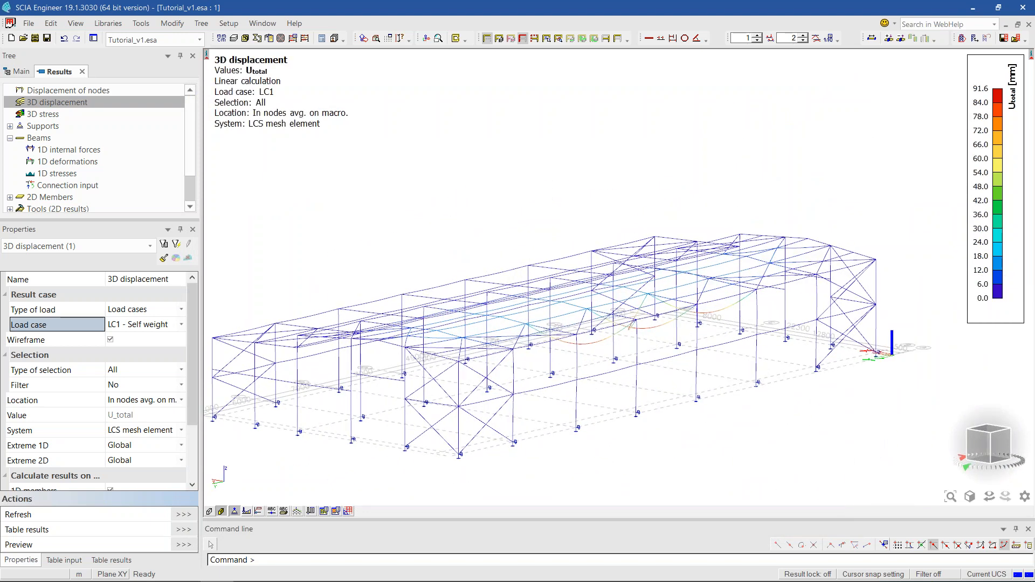
{"action": "right_click_drag", "start_coordinate": [810, 411], "coordinate": [821, 396], "text": "shift"}
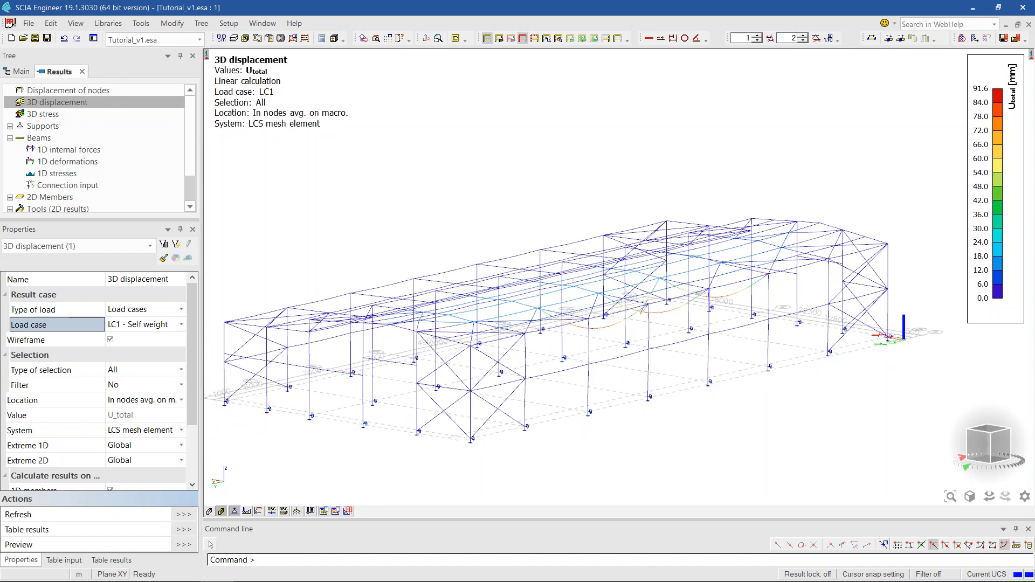
- Close the results service and turn the member system lines back on for all entities
{"action": "left_click", "coordinate": [82, 72]}
{"action": "scroll", "coordinate": [62, 129], "scroll_direction": "up", "scroll_amount": 3}
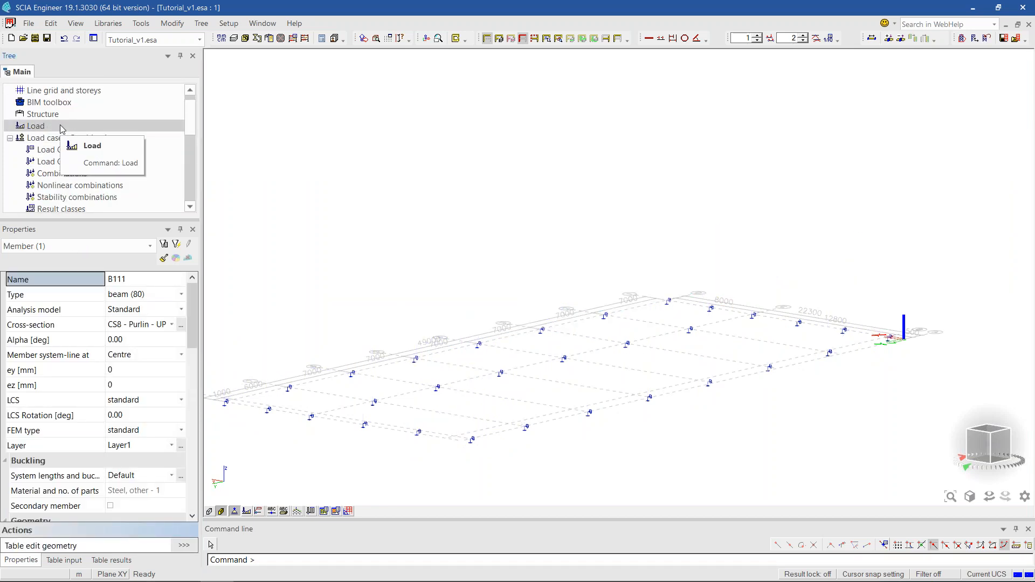
{"action": "right_click", "coordinate": [415, 195]}
{"action": "left_click", "coordinate": [472, 200]}
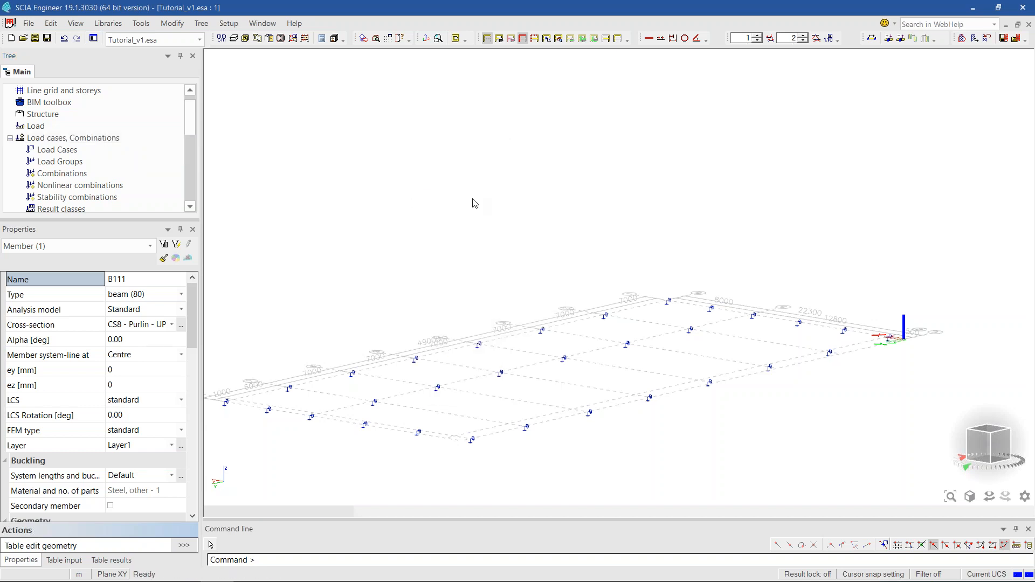
{"action": "left_click", "coordinate": [558, 144]}
{"action": "left_click", "coordinate": [540, 535]}
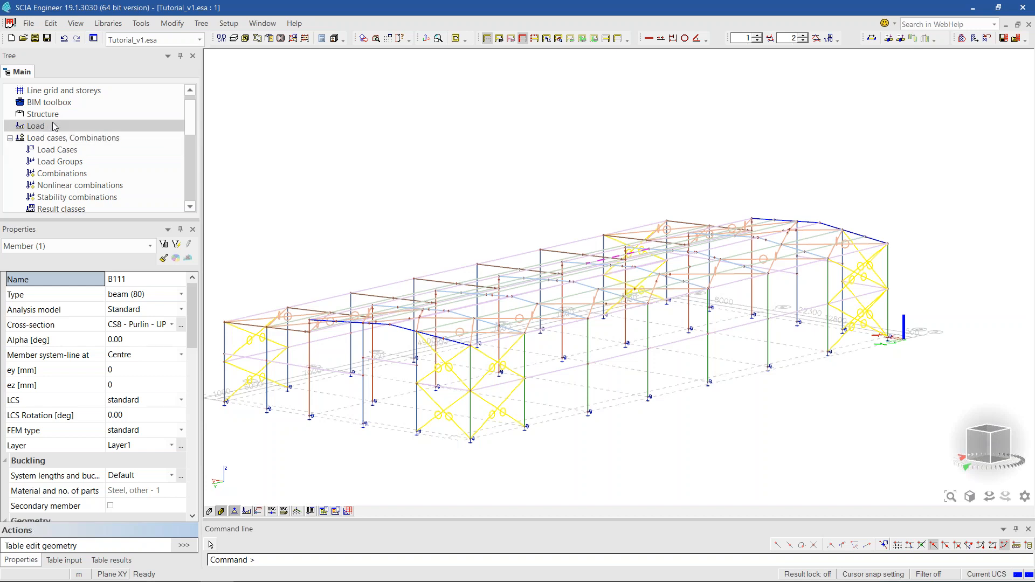
- Open the load service and show the hall with rendered member surfaces, viewing it from above and at an angle
{"action": "left_click", "coordinate": [43, 128]}
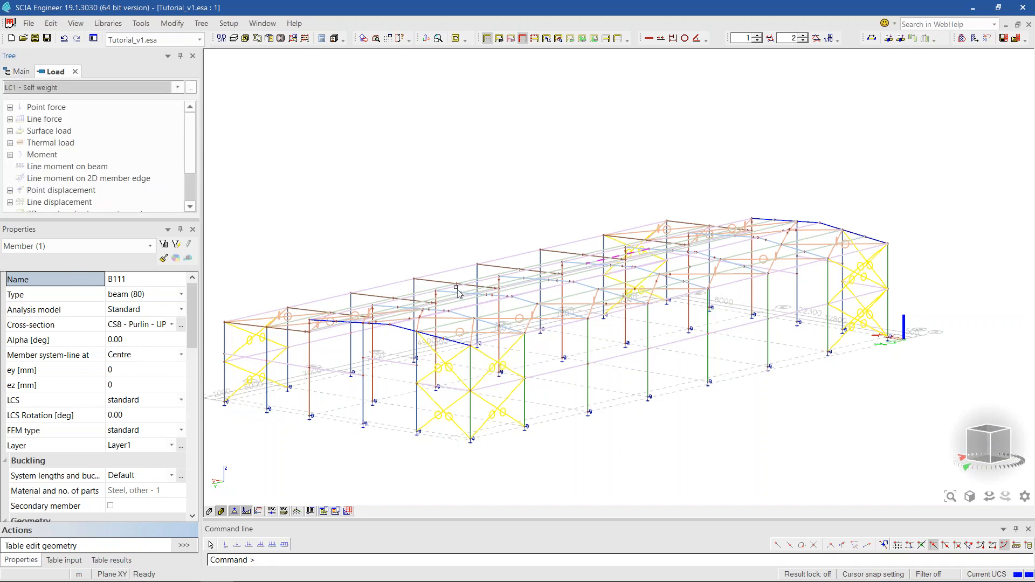
{"action": "middle_click_drag", "start_coordinate": [458, 291], "coordinate": [507, 256]}
{"action": "right_click_drag", "start_coordinate": [542, 339], "coordinate": [530, 347], "text": "ctrl"}
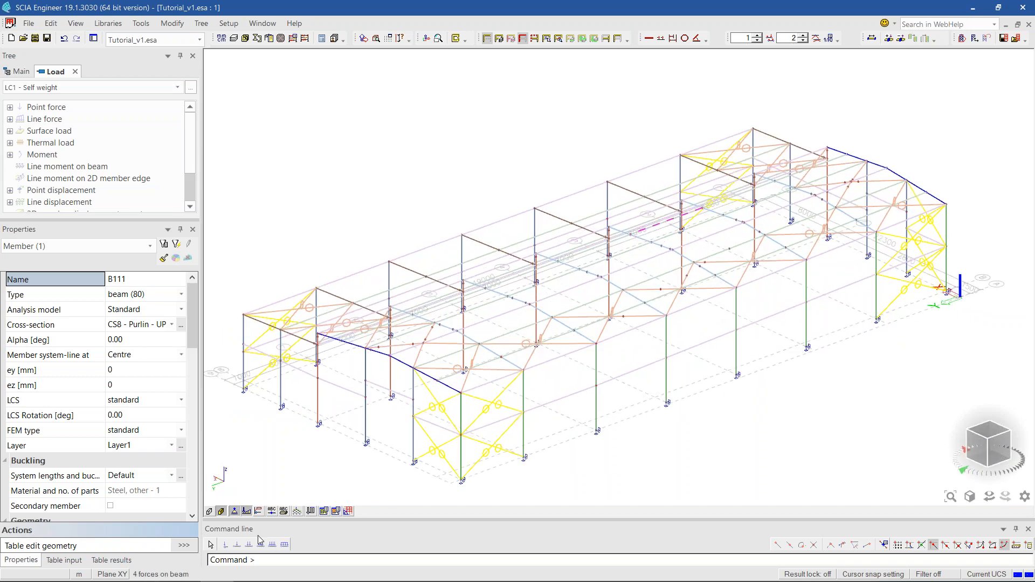
{"action": "left_click", "coordinate": [209, 511]}
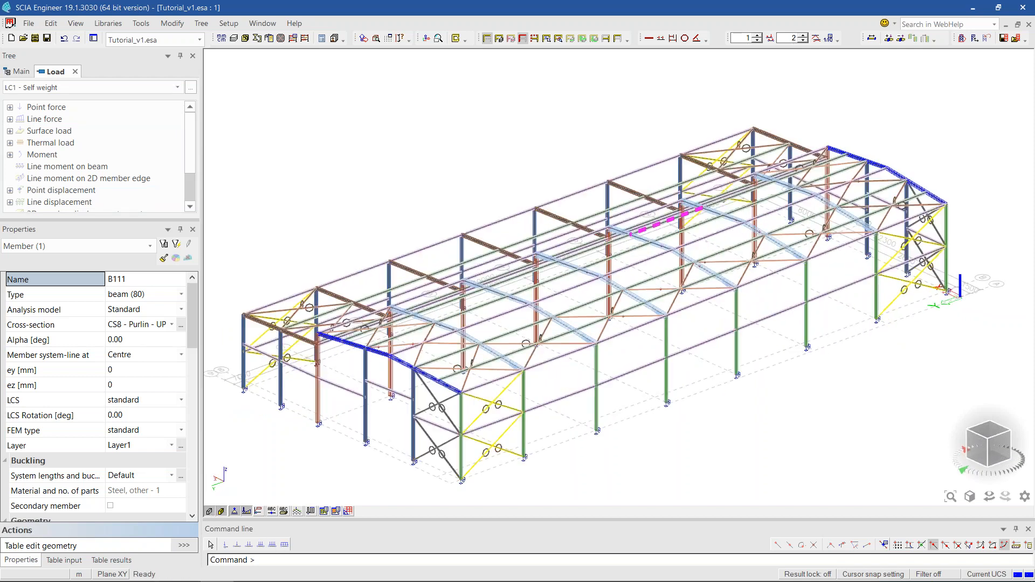
{"action": "left_click", "coordinate": [221, 511]}
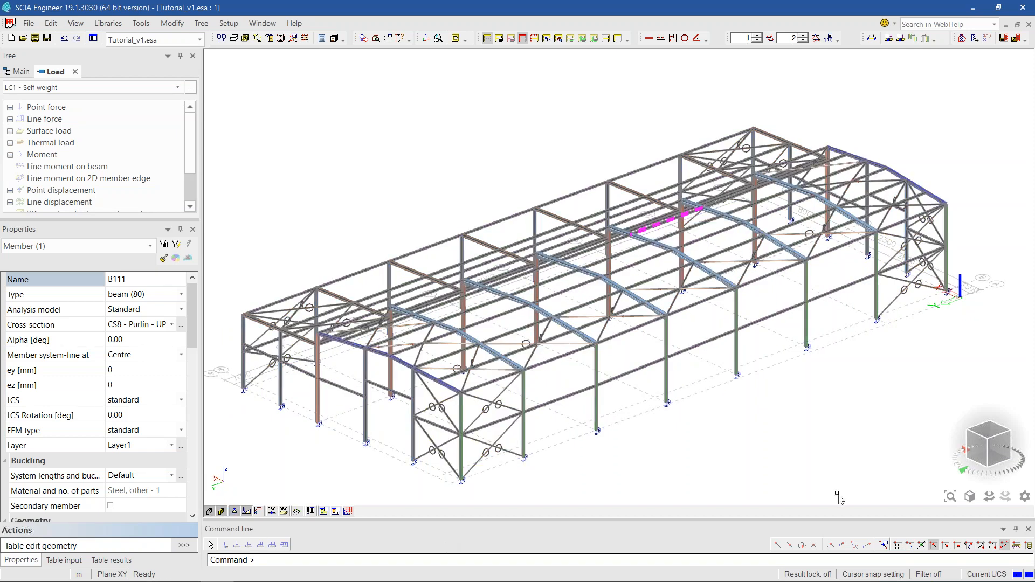
{"action": "left_click", "coordinate": [993, 433]}
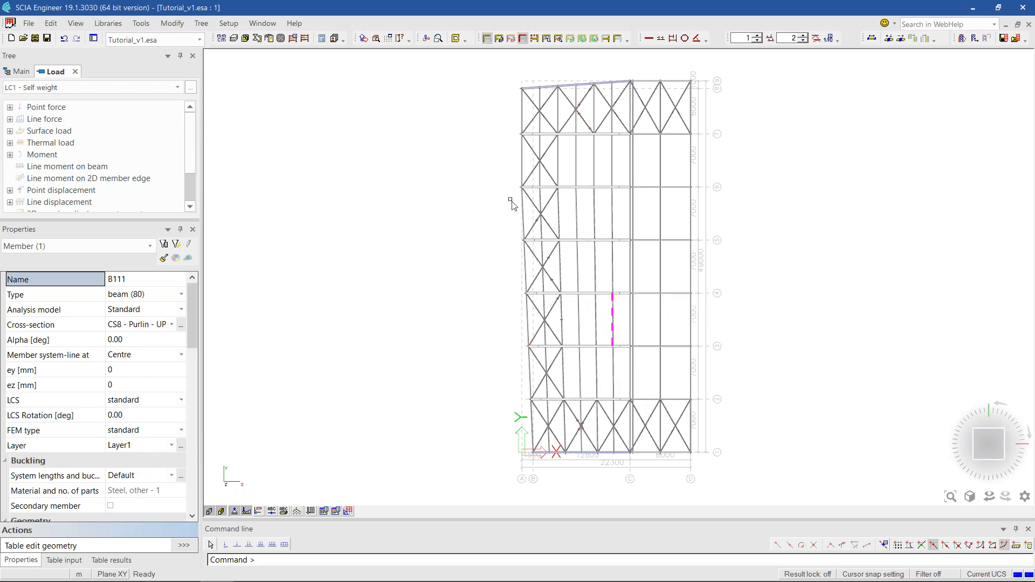
{"action": "right_click_drag", "start_coordinate": [784, 423], "coordinate": [762, 387], "text": "ctrl"}
{"action": "scroll", "coordinate": [771, 415], "scroll_direction": "up", "scroll_amount": 3}
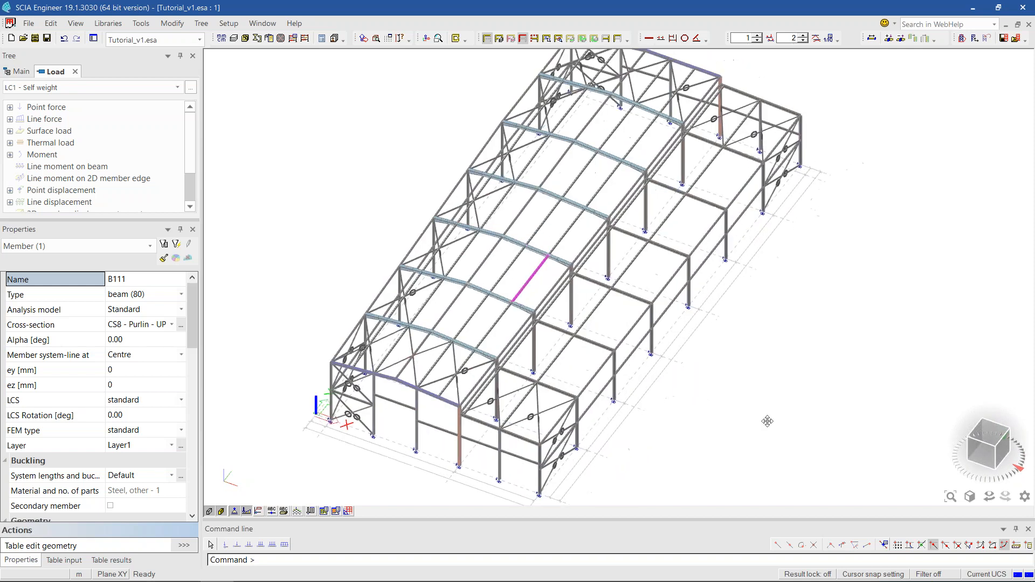
- View the hall from above, then at an angle with its load panels shown
{"action": "right_click_drag", "start_coordinate": [780, 442], "coordinate": [804, 399], "text": "ctrl"}
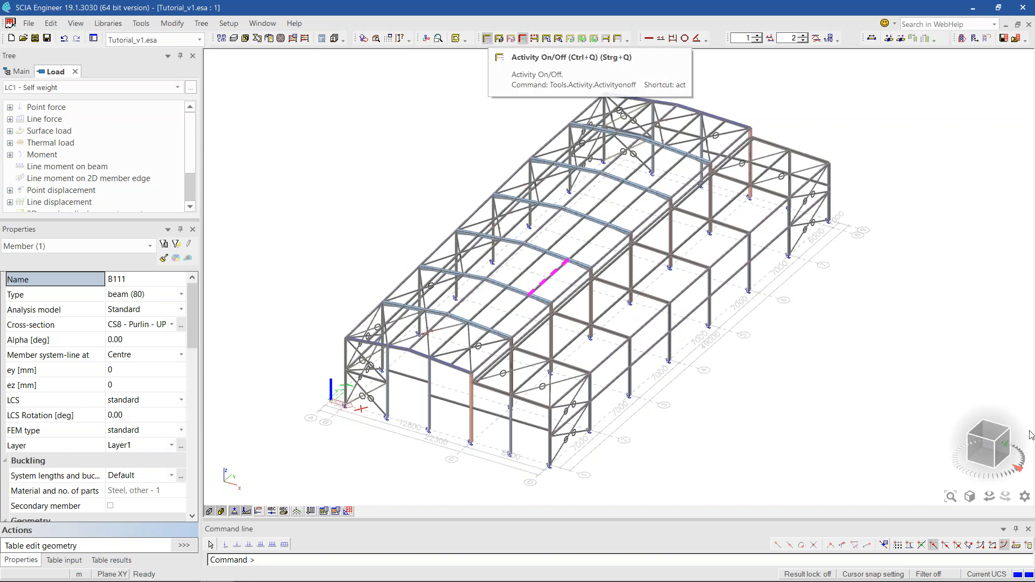
{"action": "left_click", "coordinate": [995, 432]}
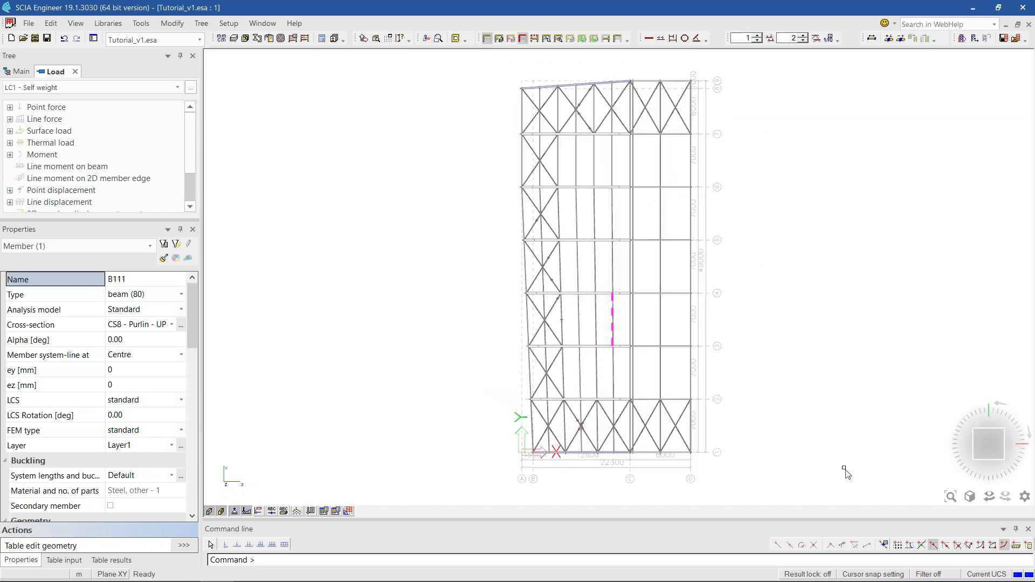
{"action": "right_click_drag", "start_coordinate": [848, 469], "coordinate": [830, 416], "text": "ctrl"}
{"action": "scroll", "coordinate": [701, 218], "scroll_direction": "up", "scroll_amount": 5}
{"action": "scroll", "coordinate": [700, 218], "scroll_direction": "down", "scroll_amount": 3}
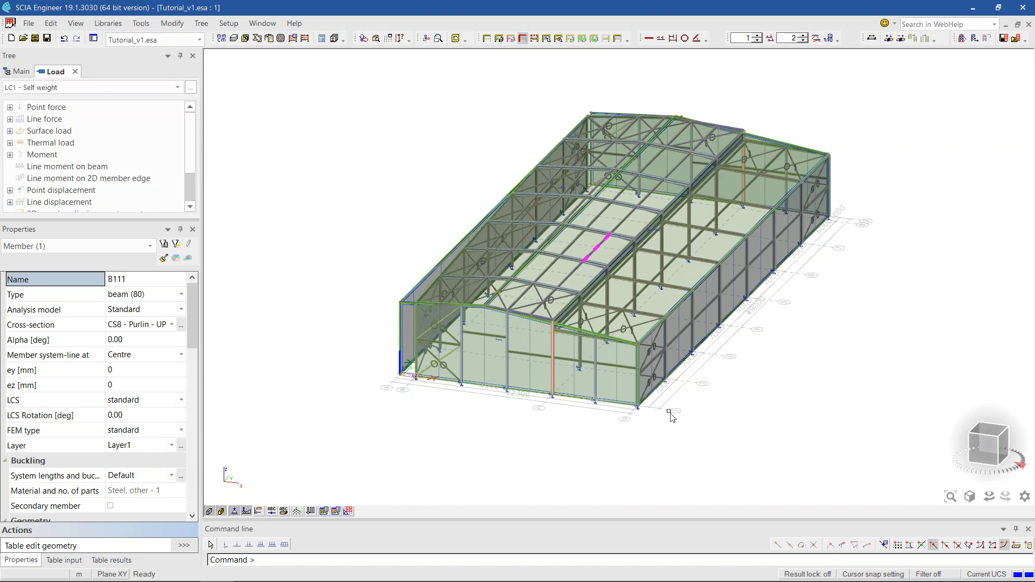
- Examine the load panels on the front gable and long side walls up close from several angles
{"action": "right_click_drag", "start_coordinate": [669, 412], "coordinate": [666, 347], "text": "ctrl"}
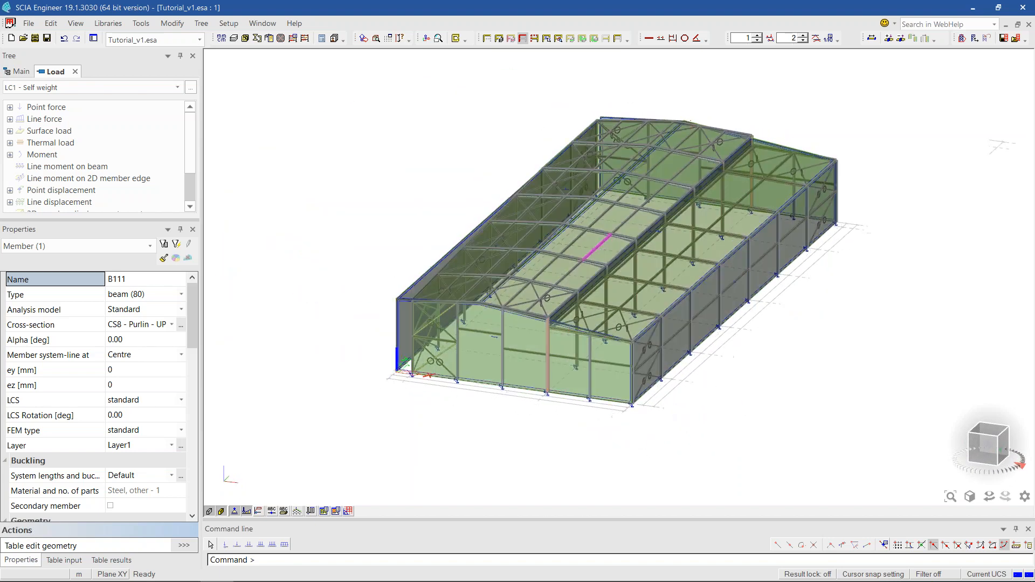
{"action": "scroll", "coordinate": [624, 393], "scroll_direction": "up", "scroll_amount": 5}
{"action": "middle_click_drag", "start_coordinate": [625, 394], "coordinate": [671, 358]}
{"action": "right_click_drag", "start_coordinate": [626, 397], "coordinate": [621, 399], "text": "ctrl"}
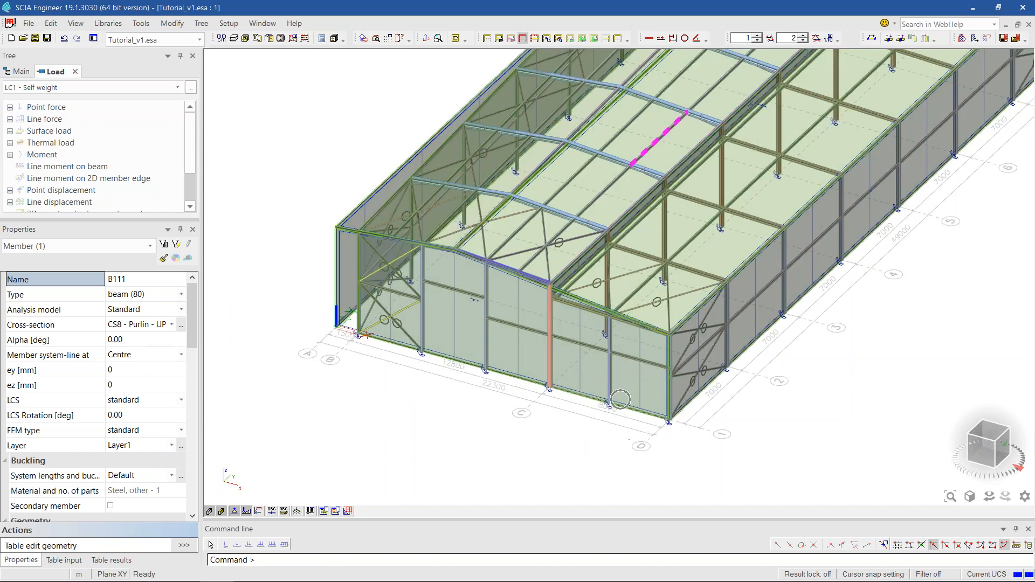
{"action": "scroll", "coordinate": [592, 414], "scroll_direction": "up", "scroll_amount": 3}
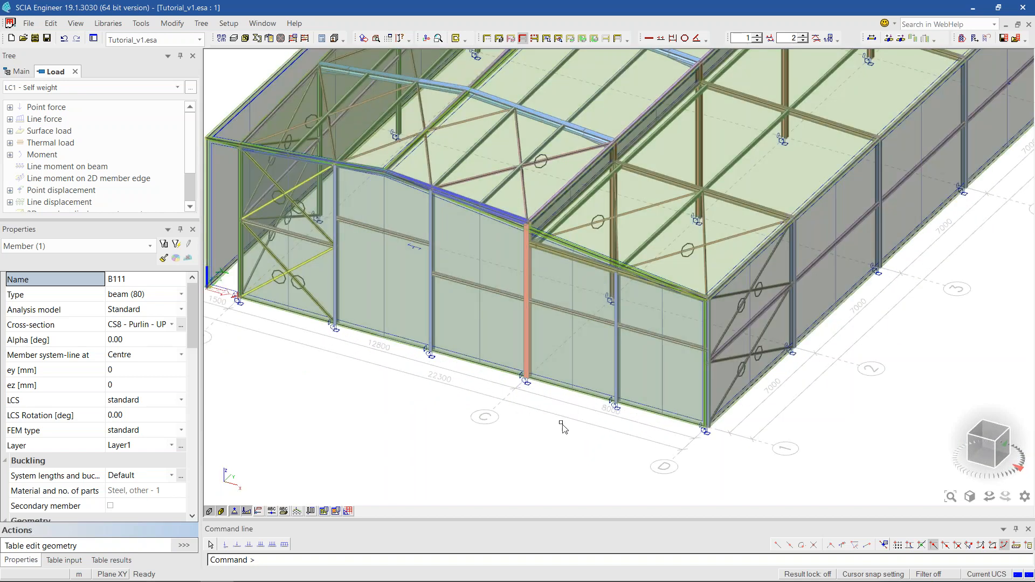
{"action": "middle_click_drag", "start_coordinate": [584, 448], "coordinate": [786, 472]}
{"action": "right_click_drag", "start_coordinate": [580, 471], "coordinate": [601, 447], "text": "ctrl"}
{"action": "right_click_drag", "start_coordinate": [531, 431], "coordinate": [702, 397], "text": "ctrl"}
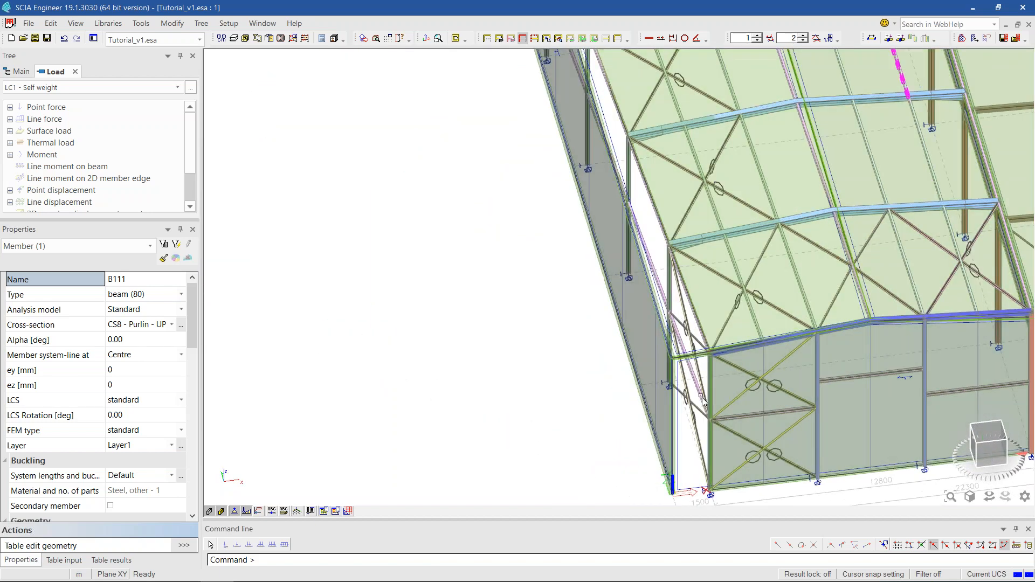
- Select the load panel S4 on the long side wall along axis A and review its load transfer properties
{"action": "left_click", "coordinate": [648, 411]}
{"action": "scroll", "coordinate": [648, 410], "scroll_direction": "down", "scroll_amount": 1}
{"action": "left_click", "coordinate": [664, 437]}
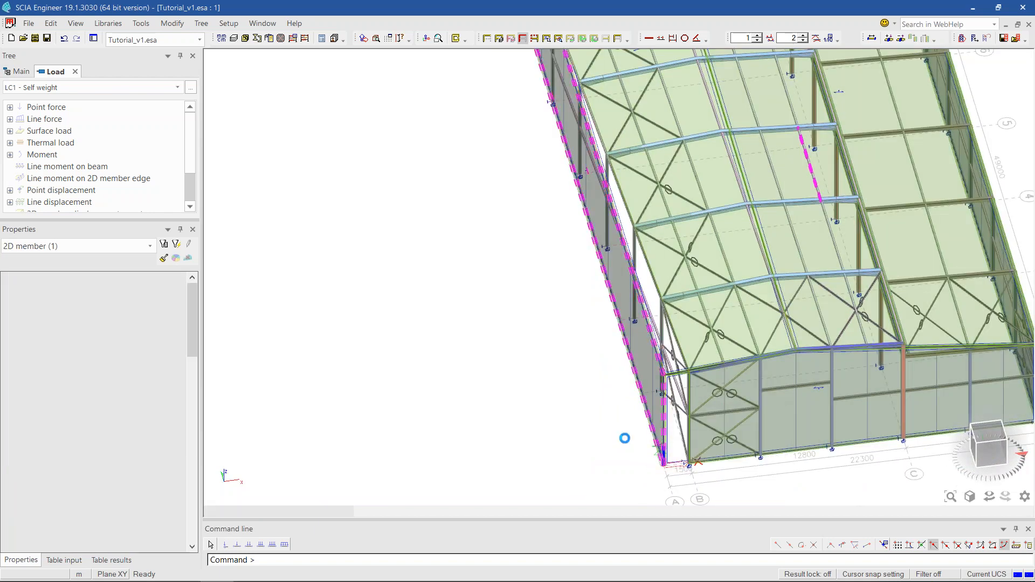
{"action": "right_click_drag", "start_coordinate": [511, 454], "coordinate": [573, 377], "text": "ctrl"}
{"action": "middle_click_drag", "start_coordinate": [479, 415], "coordinate": [379, 458]}
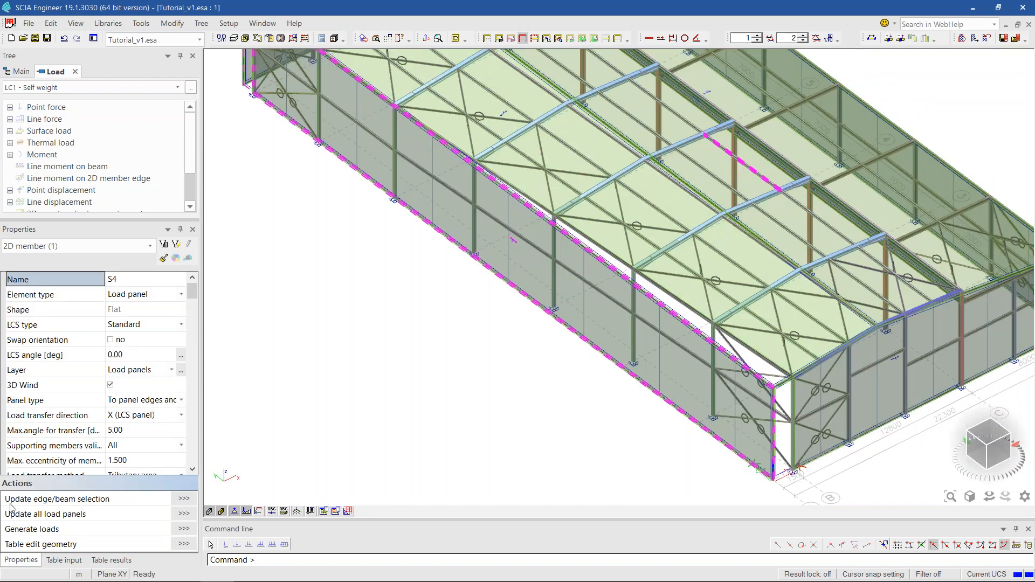
{"action": "scroll", "coordinate": [144, 409], "scroll_direction": "down", "scroll_amount": 1}
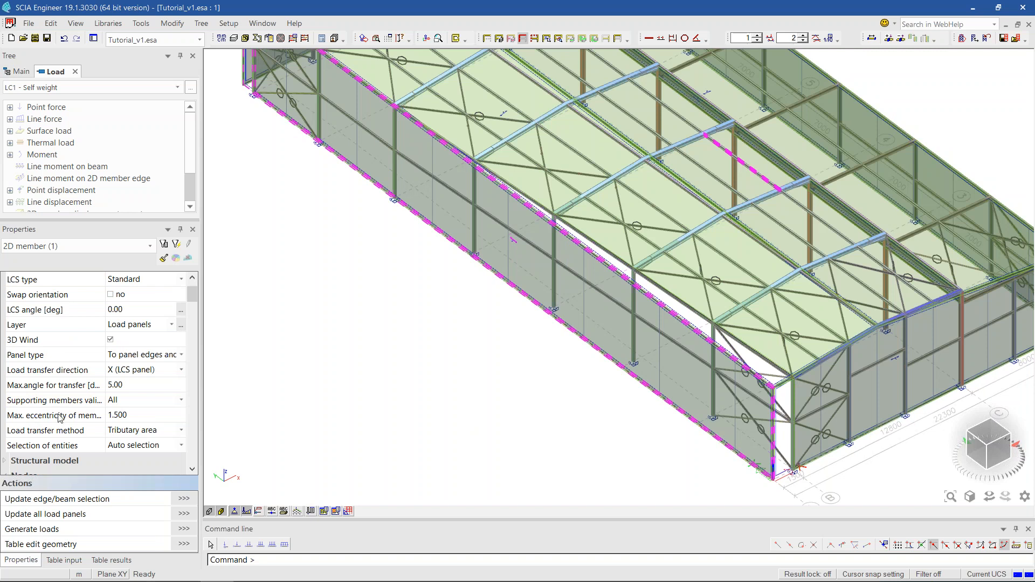
- Inspect the selected side-wall panel against its supporting columns, up close and as a whole, and clear the selection
{"action": "middle_click_drag", "start_coordinate": [605, 431], "coordinate": [561, 433]}
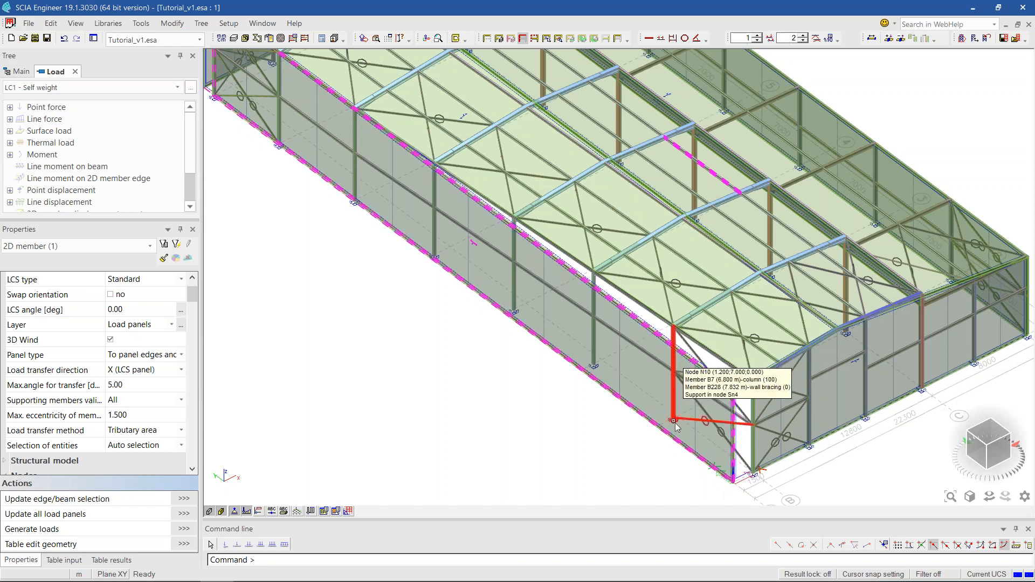
{"action": "scroll", "coordinate": [675, 419], "scroll_direction": "up", "scroll_amount": 3}
{"action": "scroll", "coordinate": [669, 419], "scroll_direction": "down", "scroll_amount": 3}
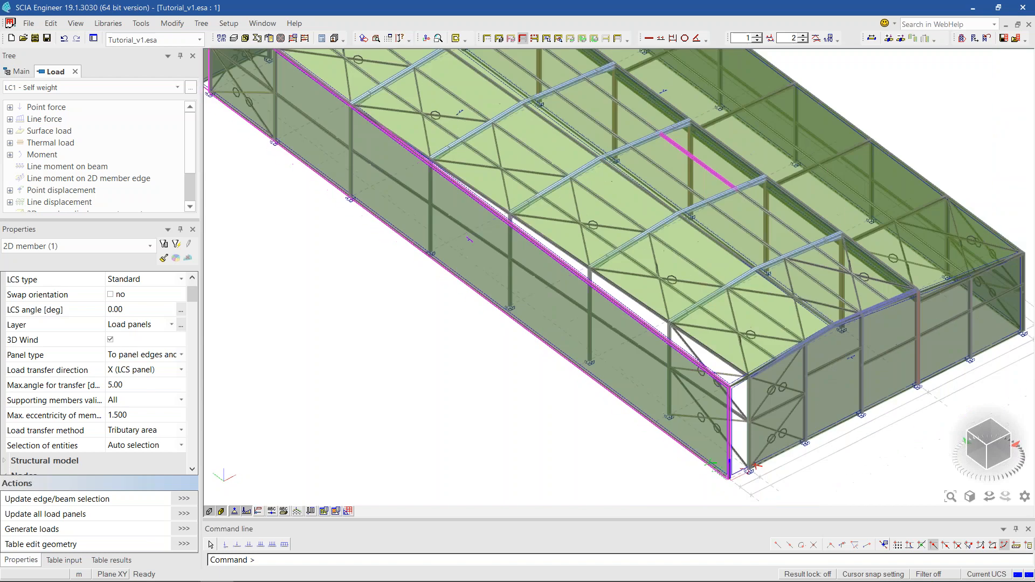
{"action": "right_click_drag", "start_coordinate": [583, 439], "coordinate": [590, 425], "text": "ctrl"}
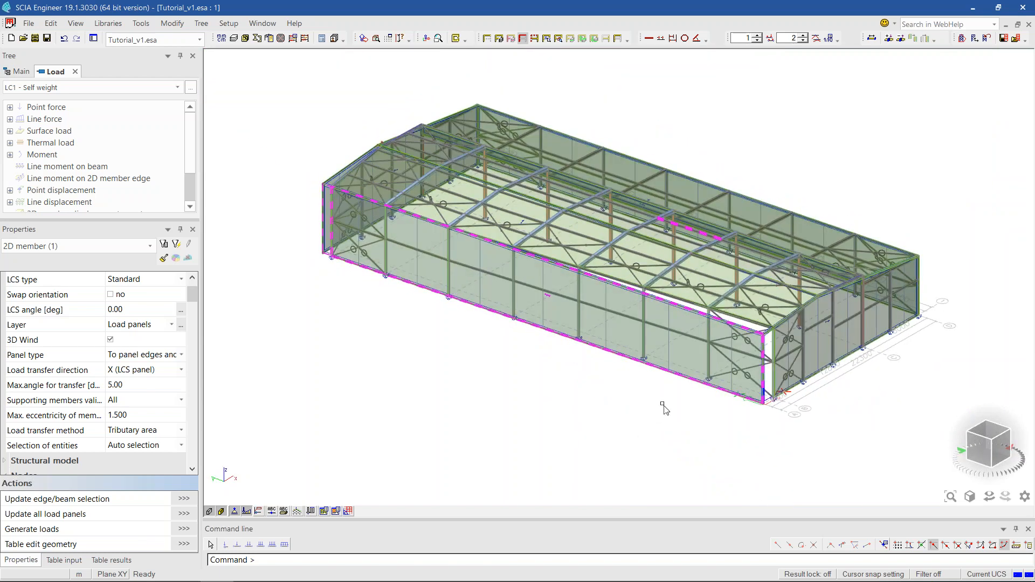
{"action": "middle_click_drag", "start_coordinate": [670, 402], "coordinate": [642, 404]}
{"action": "key", "text": "Escape"}
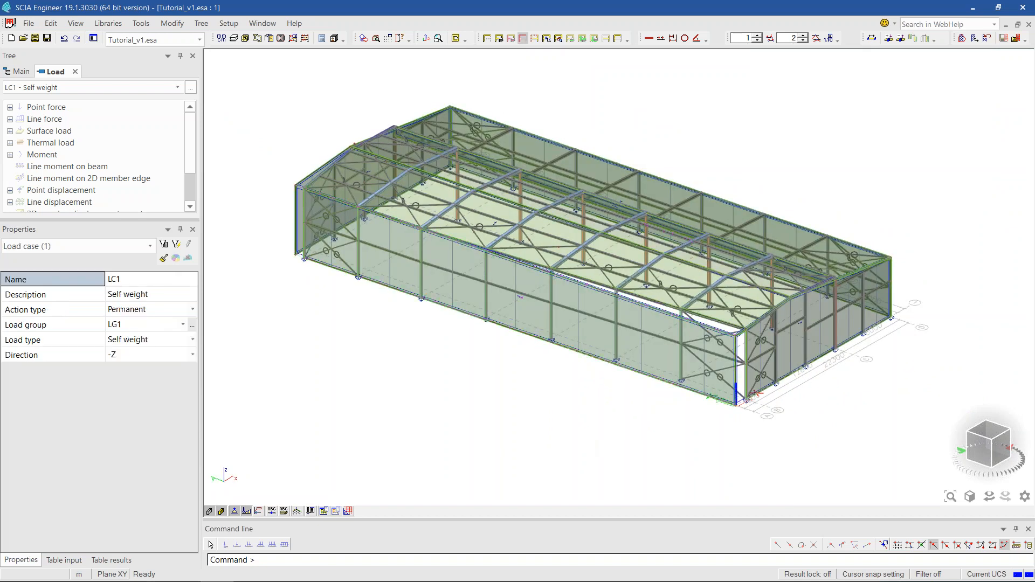
- Turn on the display of linked members for the panels in the view parameters
{"action": "right_click", "coordinate": [585, 441]}
{"action": "left_click", "coordinate": [639, 232]}
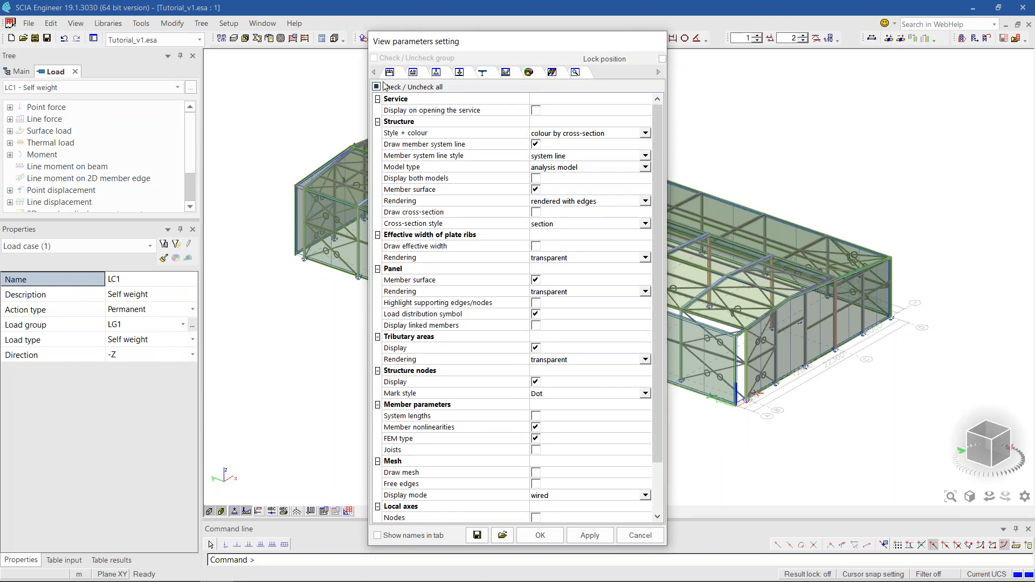
{"action": "left_click", "coordinate": [537, 326]}
{"action": "left_click", "coordinate": [541, 535]}
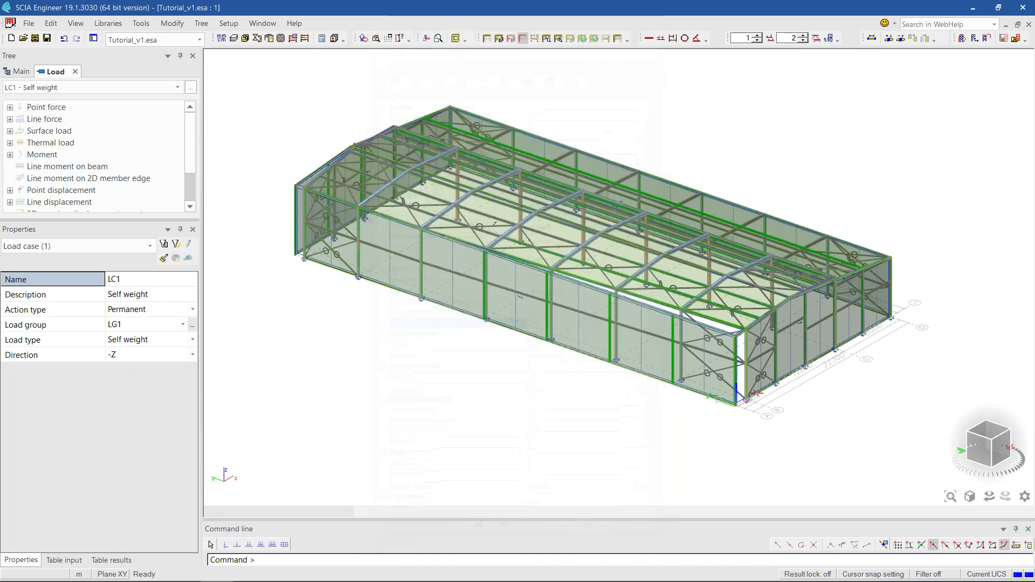
- Examine the linked members of side-wall panel S4 and select tributary area TA25 to review which column it loads
{"action": "scroll", "coordinate": [688, 404], "scroll_direction": "up", "scroll_amount": 5}
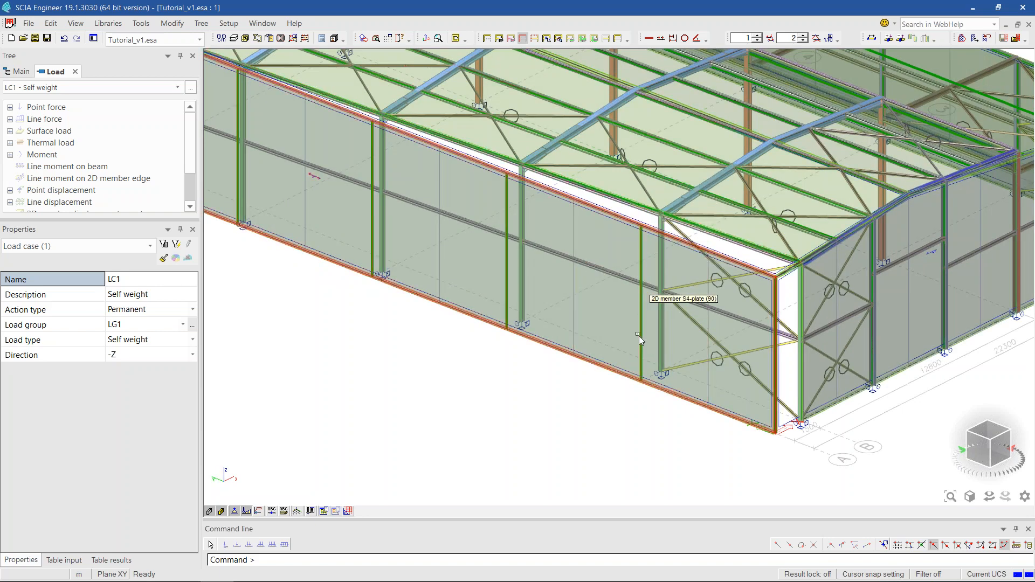
{"action": "scroll", "coordinate": [637, 382], "scroll_direction": "down", "scroll_amount": 2}
{"action": "middle_click_drag", "start_coordinate": [559, 388], "coordinate": [686, 416]}
{"action": "scroll", "coordinate": [607, 431], "scroll_direction": "up", "scroll_amount": 4}
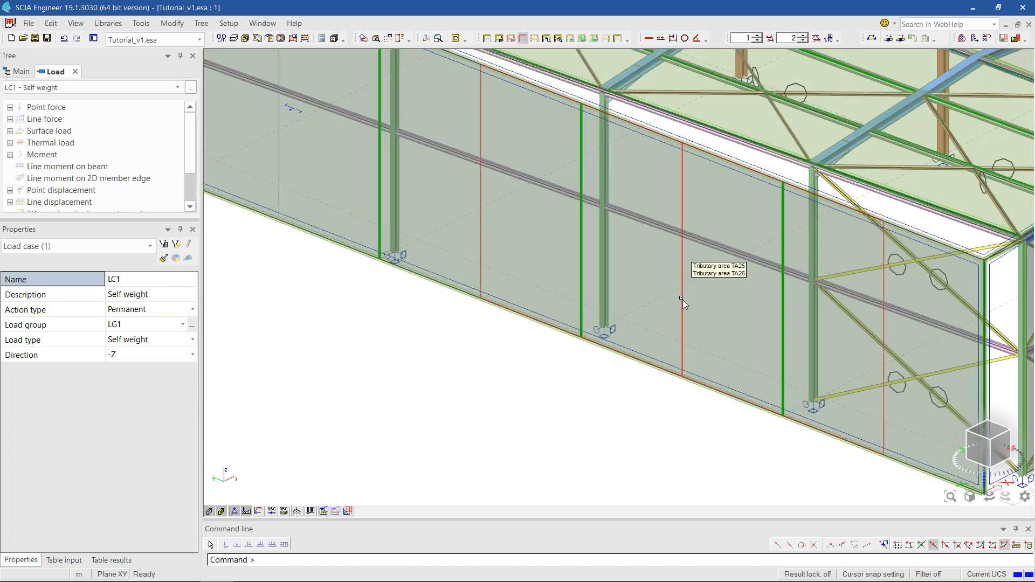
{"action": "left_click", "coordinate": [682, 300]}
{"action": "left_click", "coordinate": [717, 326]}
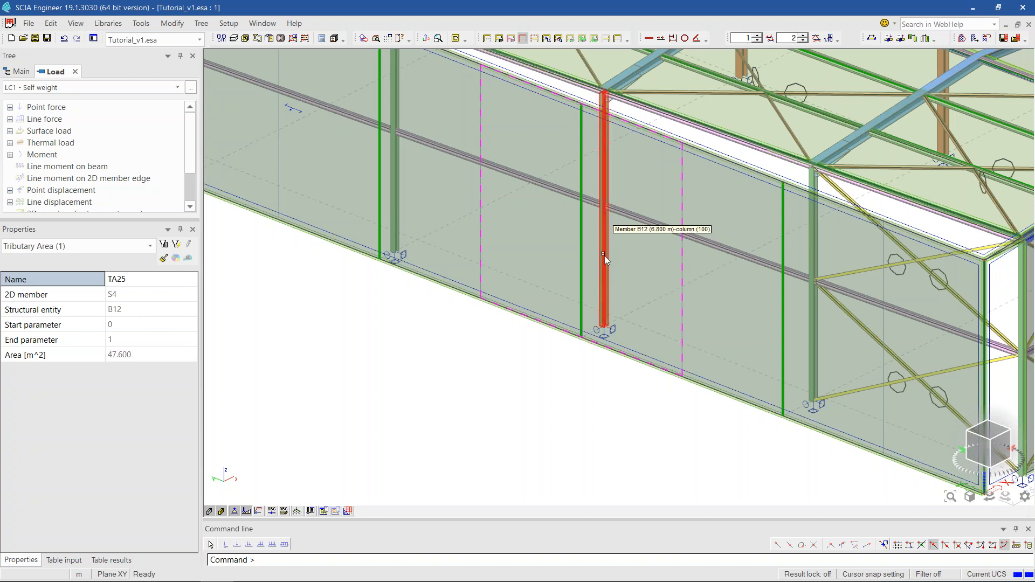
{"action": "scroll", "coordinate": [596, 343], "scroll_direction": "down", "scroll_amount": 3}
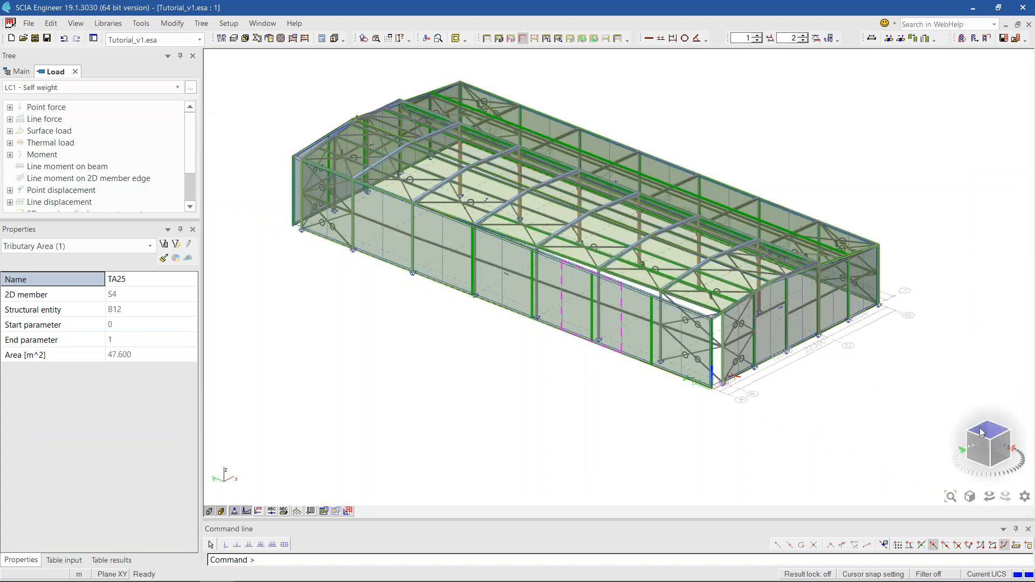
- Examine the roof panels and their linked members from above and from the front corner of the hall
{"action": "left_click", "coordinate": [982, 432]}
{"action": "scroll", "coordinate": [687, 383], "scroll_direction": "up", "scroll_amount": 2}
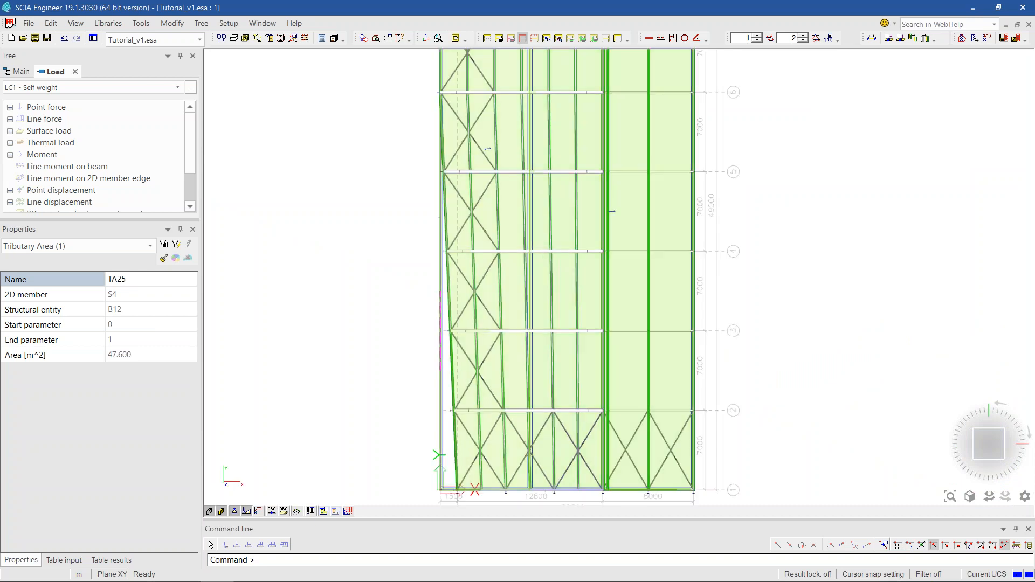
{"action": "scroll", "coordinate": [685, 373], "scroll_direction": "down", "scroll_amount": 2}
{"action": "right_click_drag", "start_coordinate": [747, 404], "coordinate": [643, 360], "text": "ctrl"}
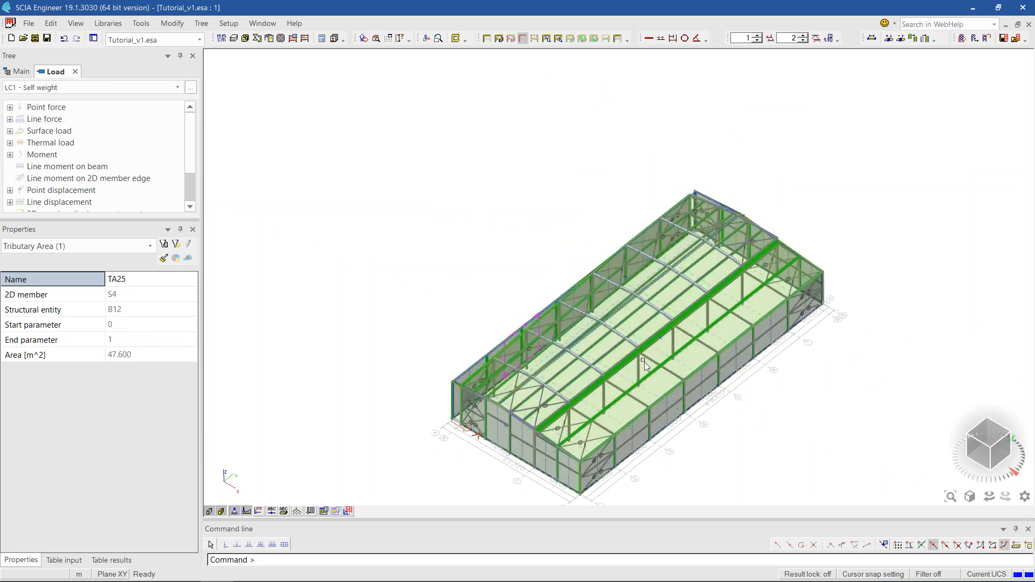
{"action": "scroll", "coordinate": [645, 365], "scroll_direction": "up", "scroll_amount": 3}
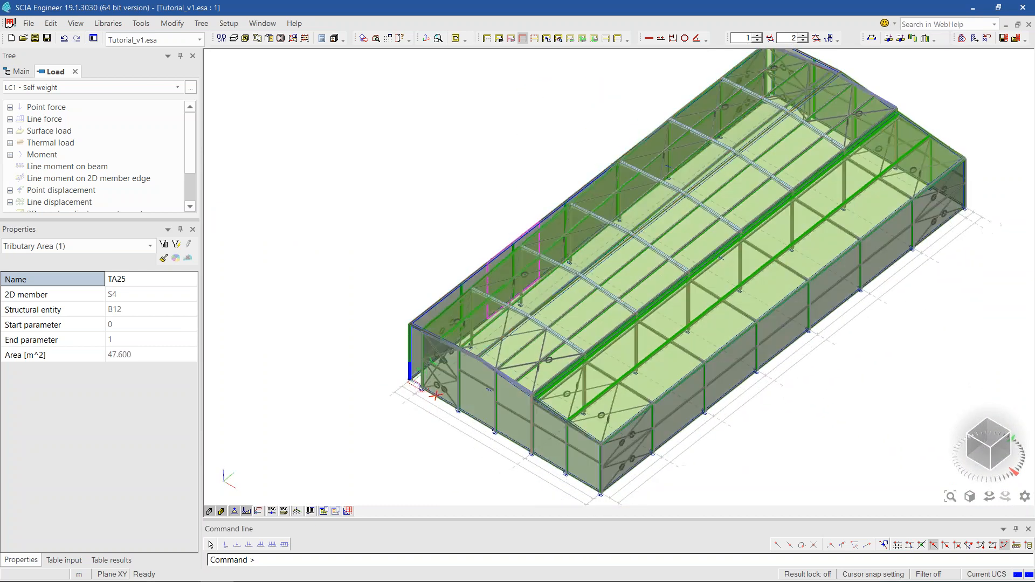
{"action": "scroll", "coordinate": [555, 252], "scroll_direction": "up", "scroll_amount": 1}
{"action": "scroll", "coordinate": [637, 339], "scroll_direction": "down", "scroll_amount": 1}
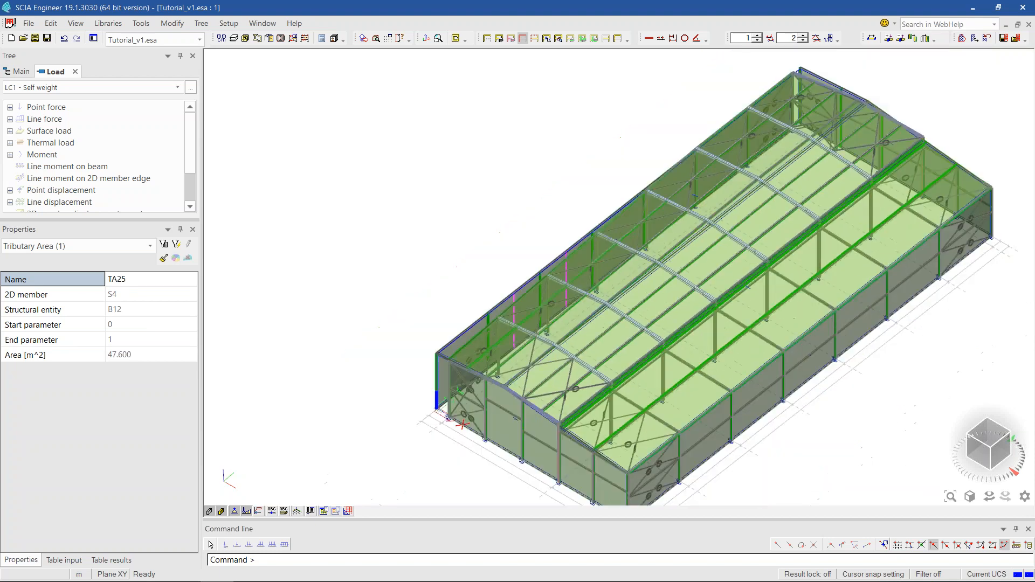
{"action": "right_click_drag", "start_coordinate": [827, 443], "coordinate": [824, 441], "text": "ctrl"}
- Select the roof load panel S5, review its load transfer properties, and clear the selection
{"action": "left_click", "coordinate": [464, 334]}
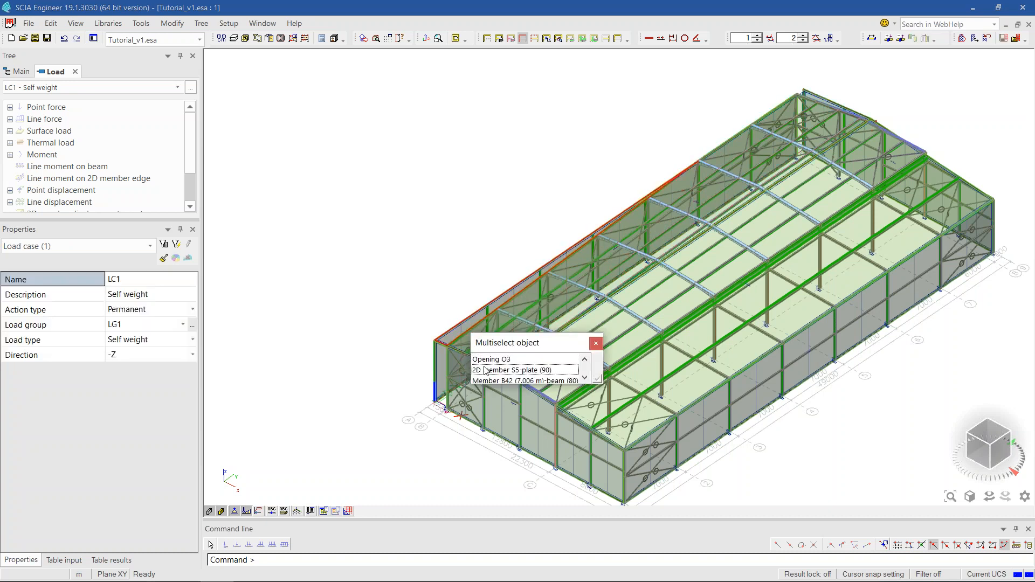
{"action": "left_click", "coordinate": [486, 371]}
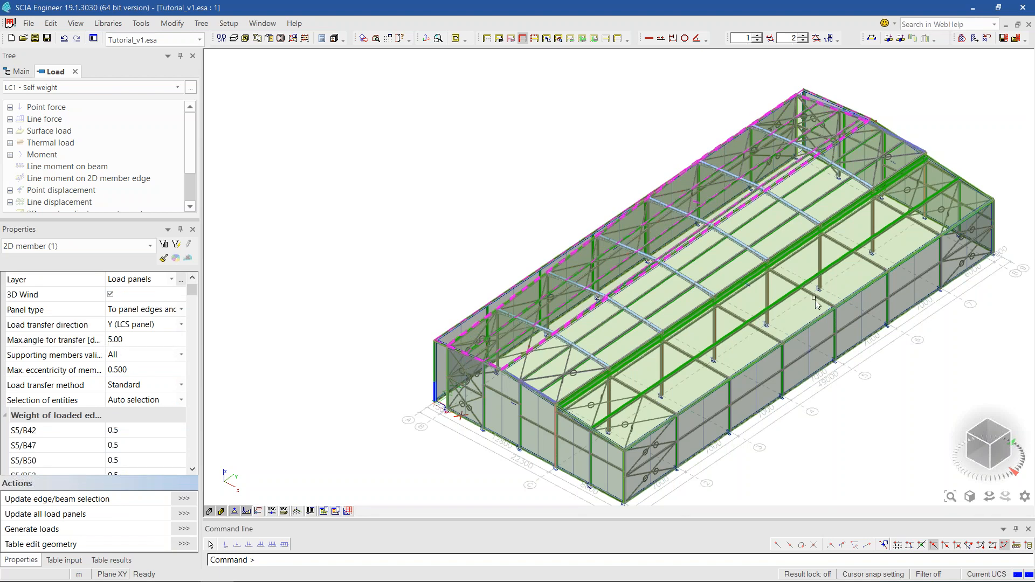
{"action": "key", "text": "Escape"}
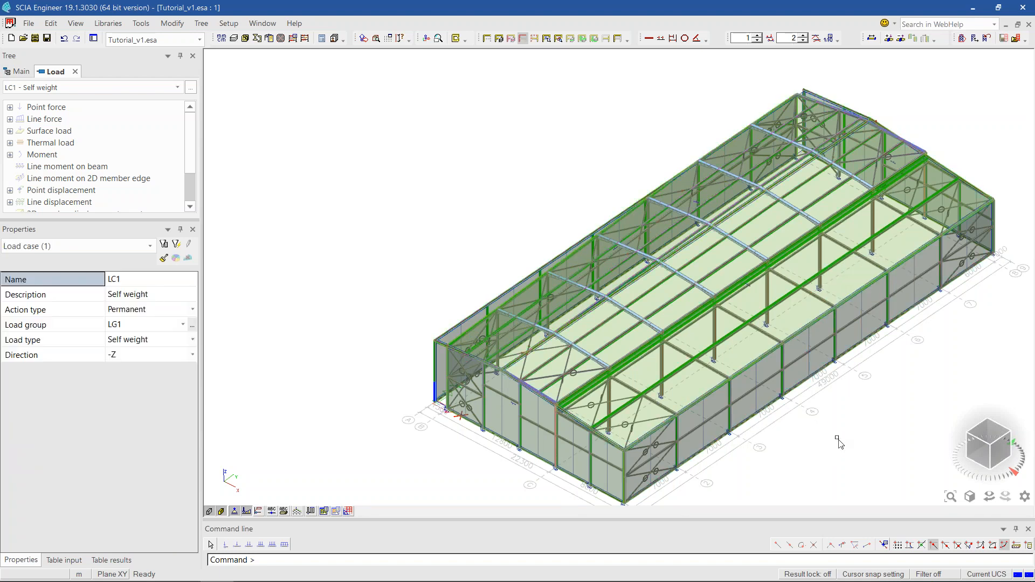
- View the gable in front elevation to compare the panels with the roof shape, then return to an angled view
{"action": "mouse_move", "coordinate": [841, 442]}
{"action": "right_mouse_down", "text": "ctrl"}
{"action": "mouse_move", "coordinate": [906, 442]}
{"action": "mouse_move", "coordinate": [832, 423]}
{"action": "mouse_move", "coordinate": [837, 440]}
{"action": "right_mouse_up", "text": "ctrl"}
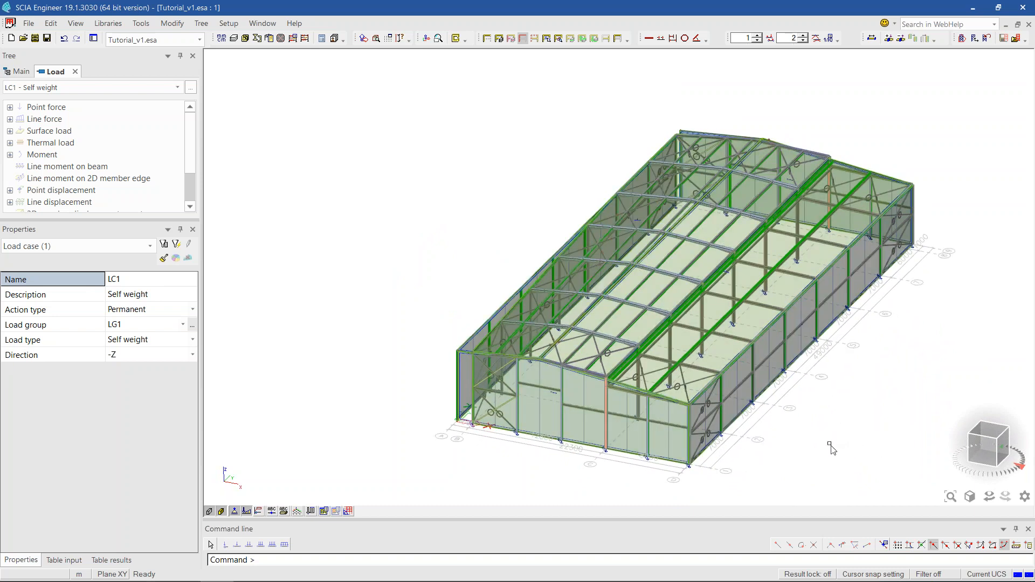
{"action": "left_click", "coordinate": [988, 453]}
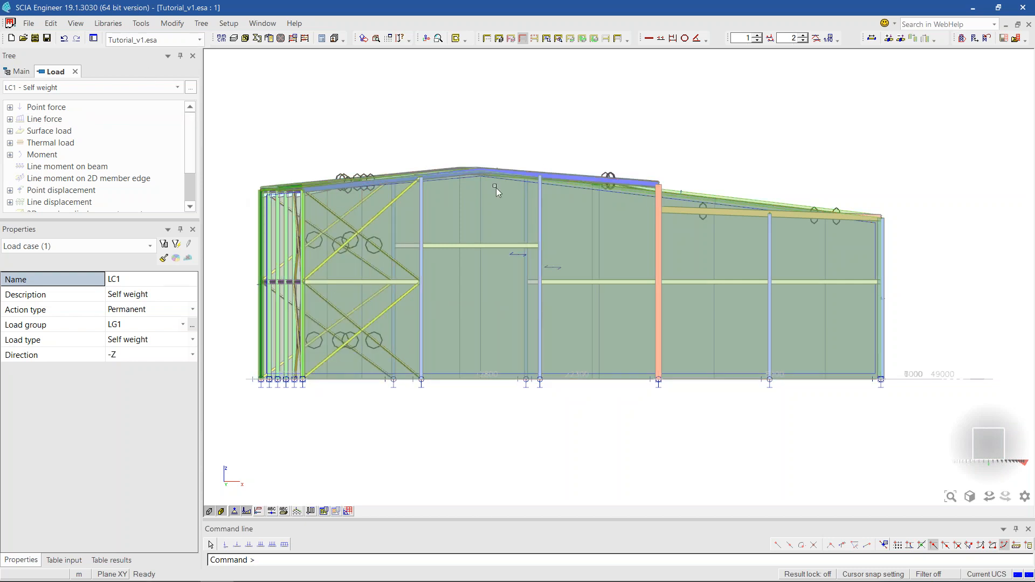
{"action": "scroll", "coordinate": [588, 201], "scroll_direction": "down", "scroll_amount": 3}
{"action": "right_click_drag", "start_coordinate": [716, 93], "coordinate": [633, 125], "text": "ctrl"}
{"action": "right_click_drag", "start_coordinate": [777, 349], "coordinate": [759, 447], "text": "ctrl"}
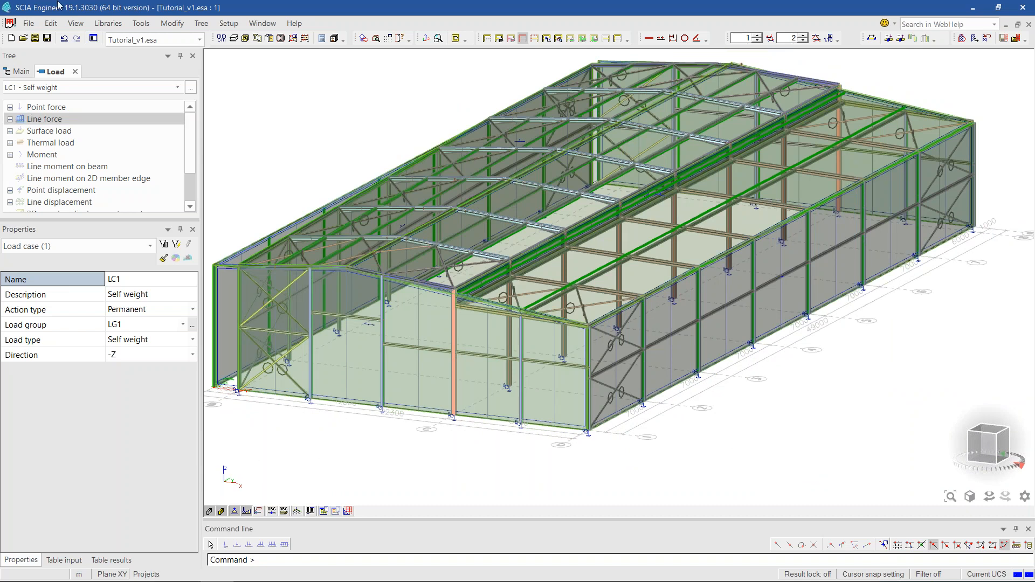
- Display the generated wind loads of load case 3DWind4 - 0, - CPE, - CPI on the whole hall
{"action": "left_click", "coordinate": [78, 87]}
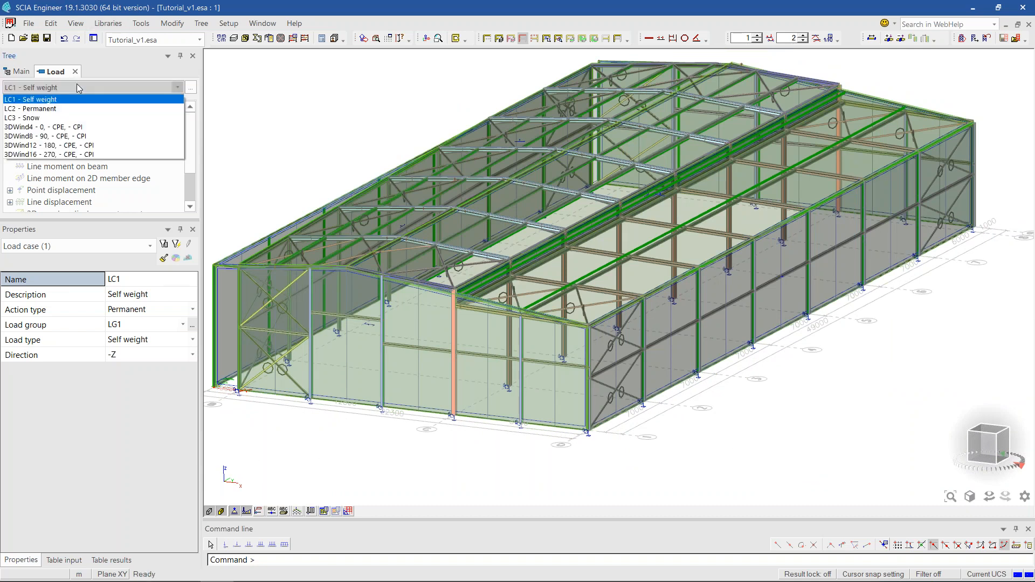
{"action": "left_click", "coordinate": [72, 127]}
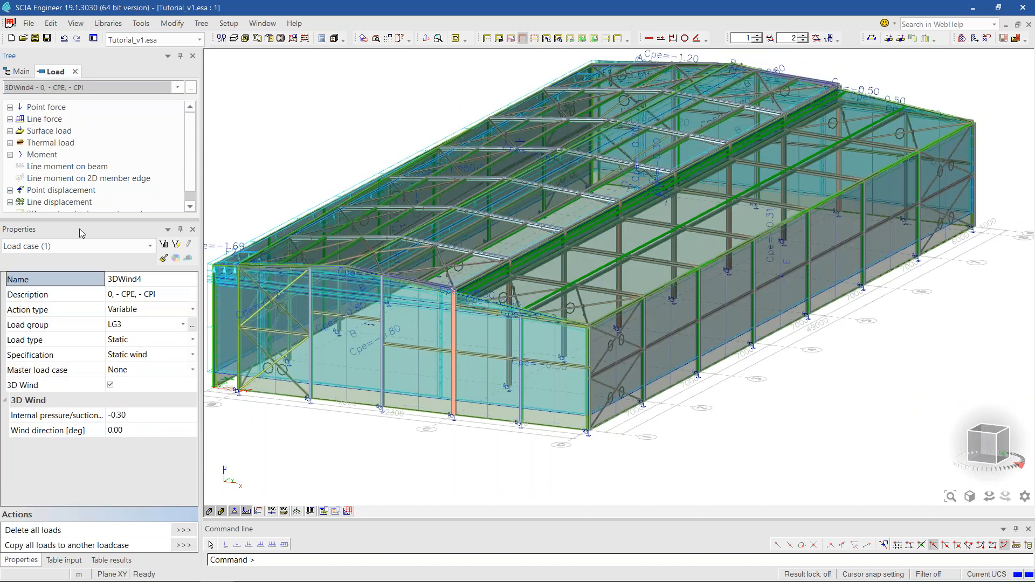
{"action": "scroll", "coordinate": [381, 475], "scroll_direction": "down", "scroll_amount": 3}
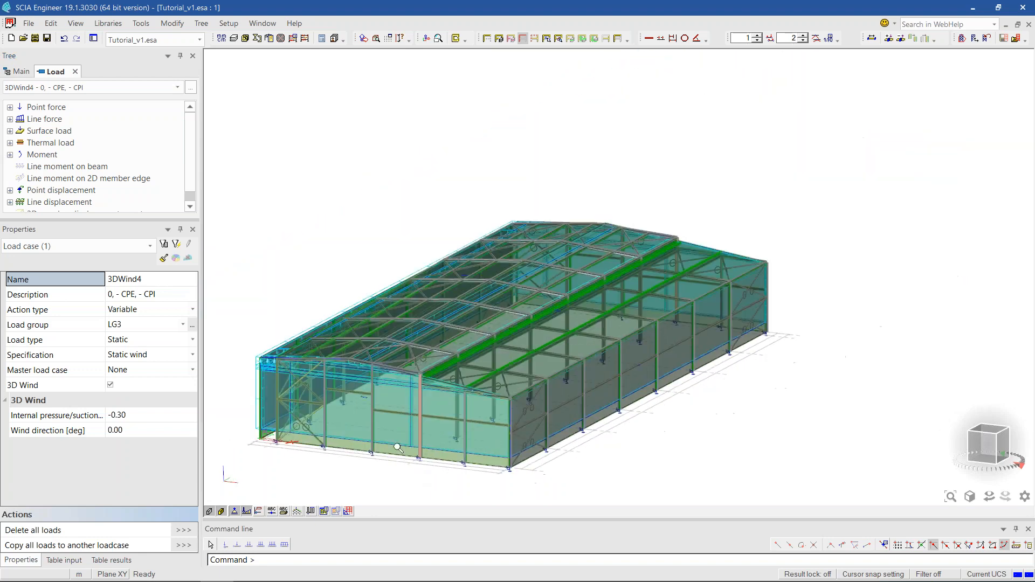
{"action": "scroll", "coordinate": [497, 369], "scroll_direction": "up", "scroll_amount": 3}
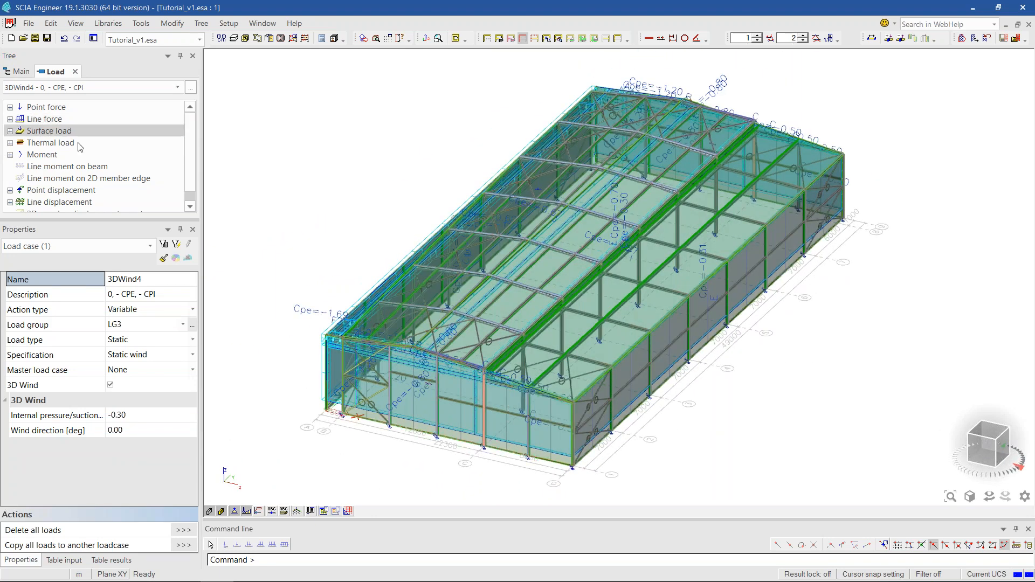
- Step through the wind load cases to show the loads of 3DWind8 - 90, - CPE, - CPI
{"action": "key", "text": "Down"}
{"action": "key", "text": "Down"}
{"action": "key", "text": "Down"}
{"action": "key", "text": "Down"}
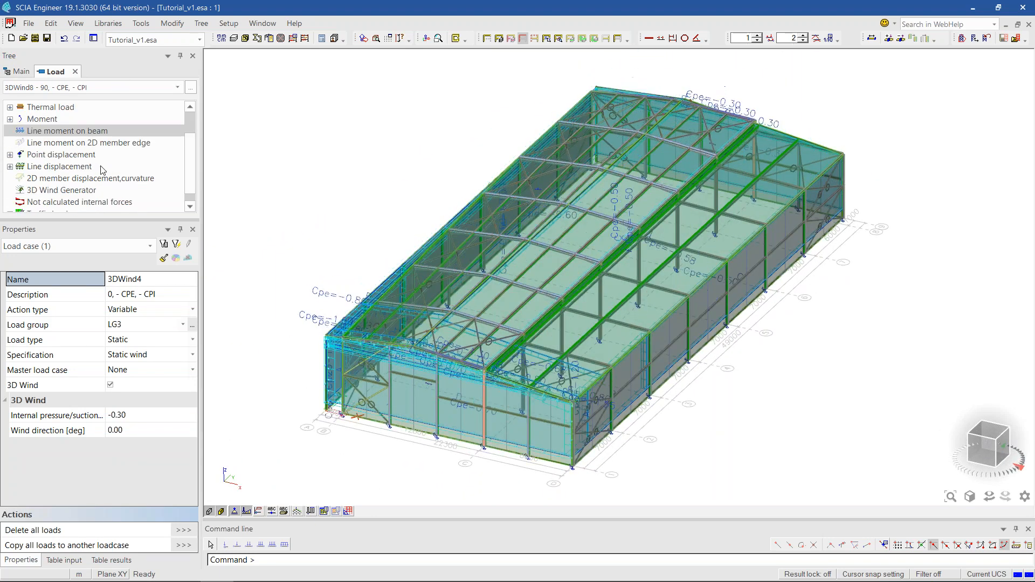
- Run the 3D Wind Generator for the four listed wind load cases, treating the building as closed
{"action": "left_click_drag", "start_coordinate": [89, 220], "coordinate": [89, 297]}
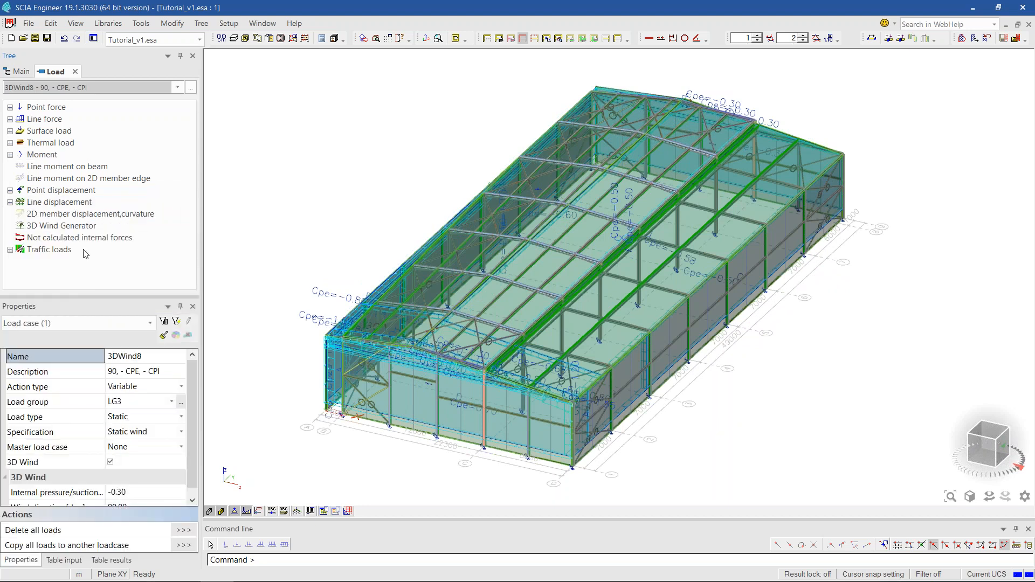
{"action": "double_click", "coordinate": [49, 226]}
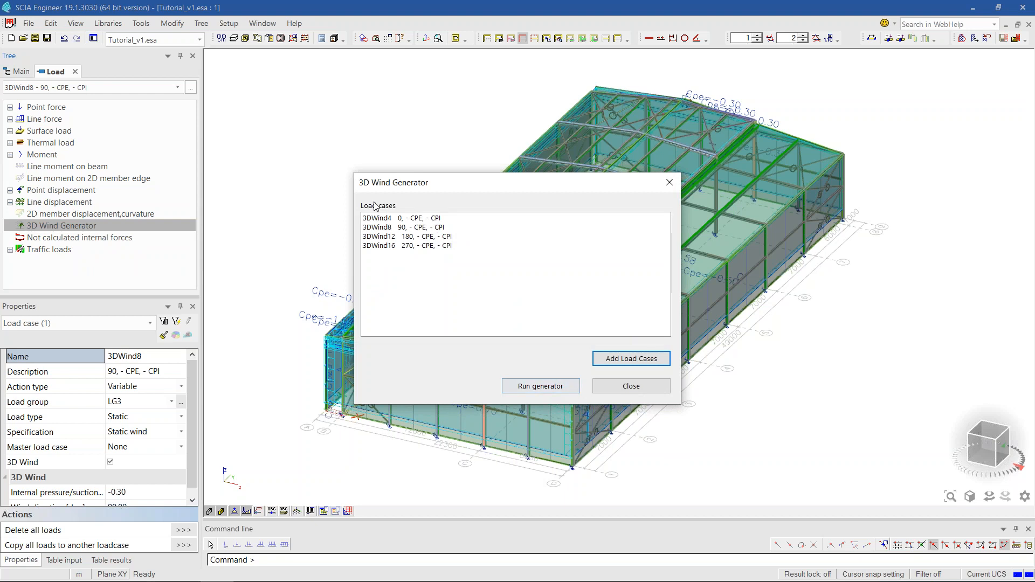
{"action": "left_click", "coordinate": [533, 386]}
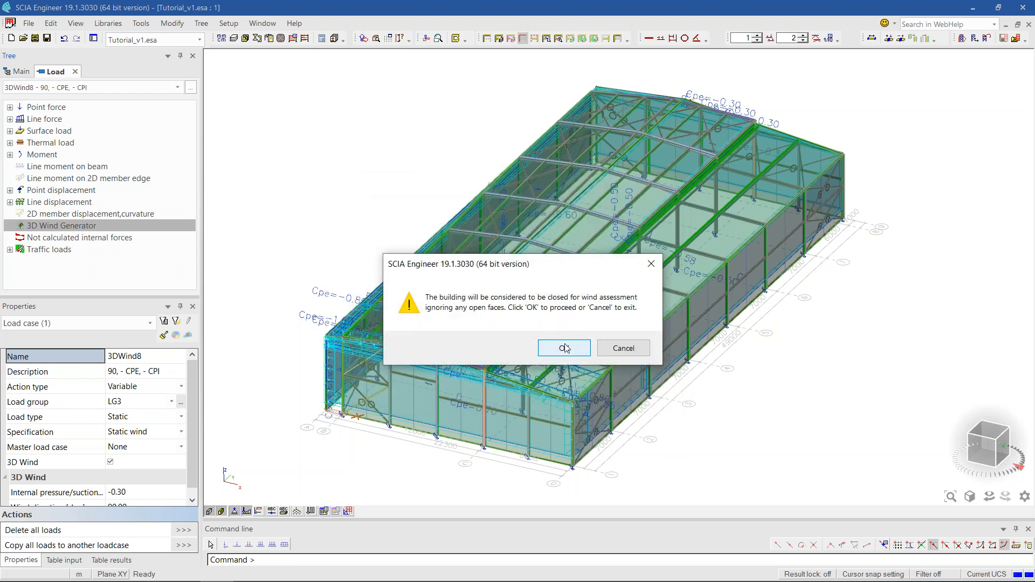
{"action": "left_click", "coordinate": [565, 350]}
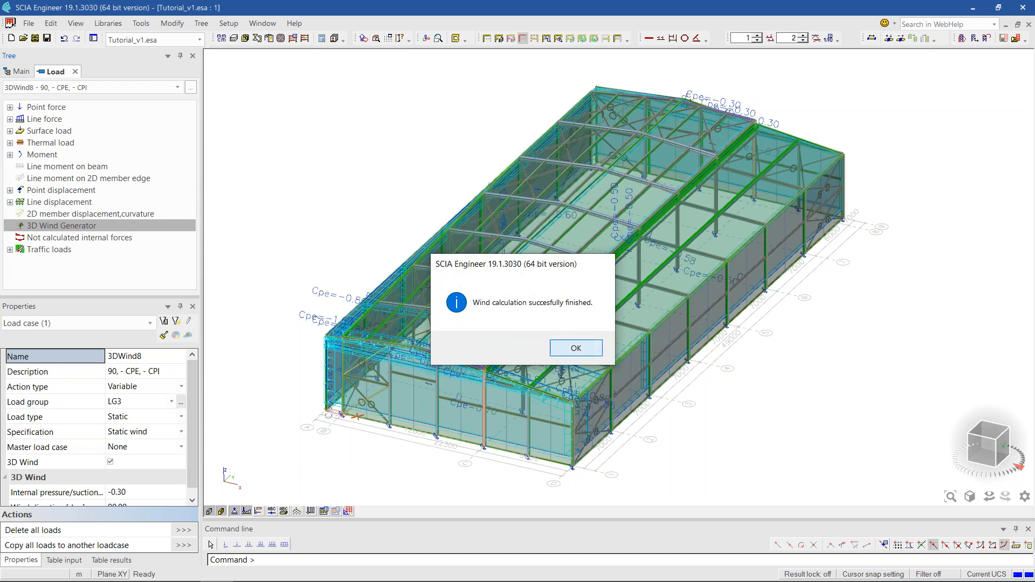
{"action": "left_click", "coordinate": [571, 351]}
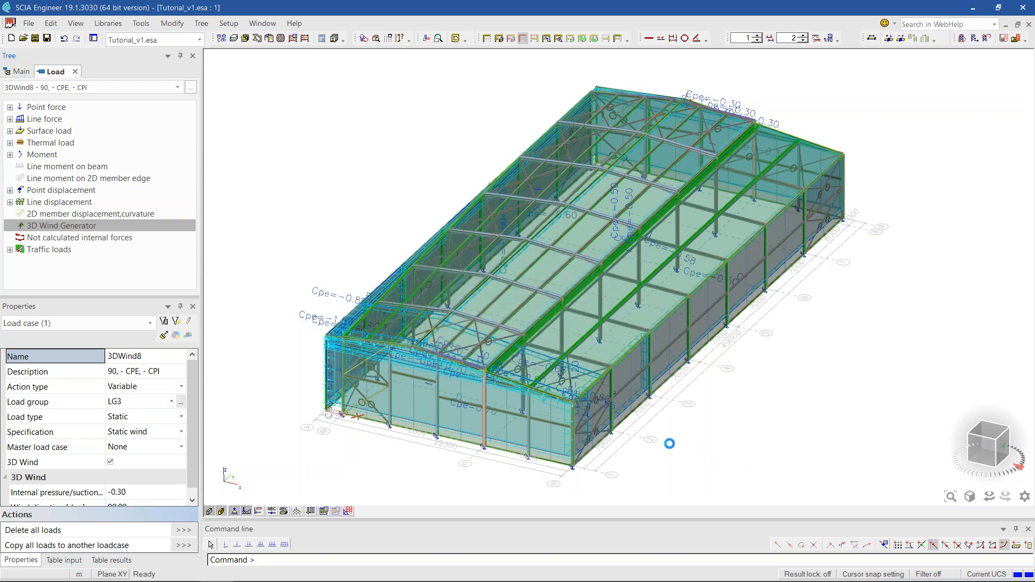
- Hide the load display on the hall and orbit to the front corner, keeping the wind zone coefficient labels shown
{"action": "right_click", "coordinate": [694, 439]}
{"action": "left_click", "coordinate": [276, 508]}
{"action": "left_click", "coordinate": [247, 512]}
{"action": "middle_click_drag", "start_coordinate": [630, 454], "coordinate": [638, 423]}
{"action": "right_click_drag", "start_coordinate": [638, 423], "coordinate": [585, 427], "text": "ctrl"}
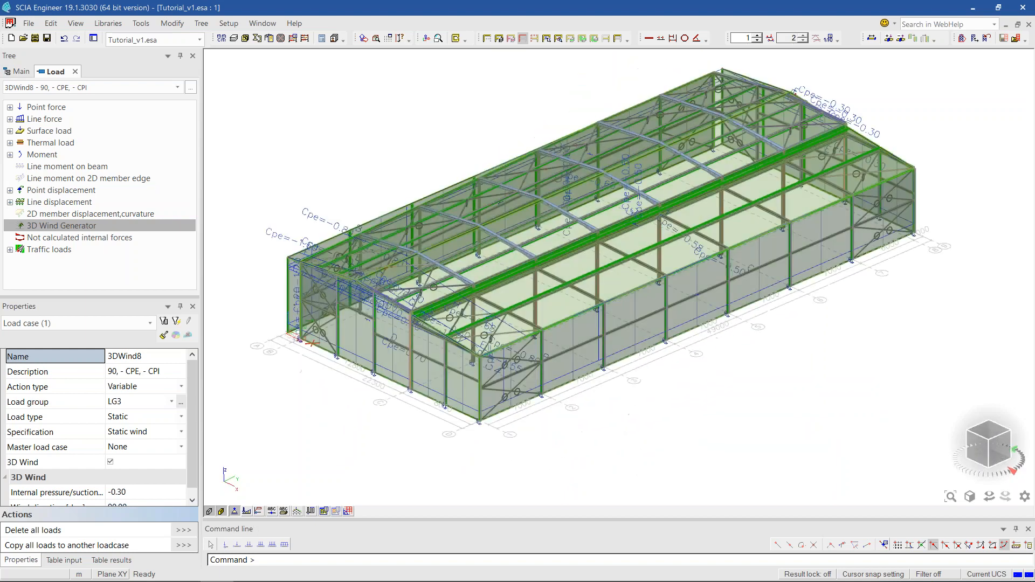
{"action": "scroll", "coordinate": [608, 369], "scroll_direction": "up", "scroll_amount": 1}
{"action": "middle_click_drag", "start_coordinate": [608, 370], "coordinate": [627, 373]}
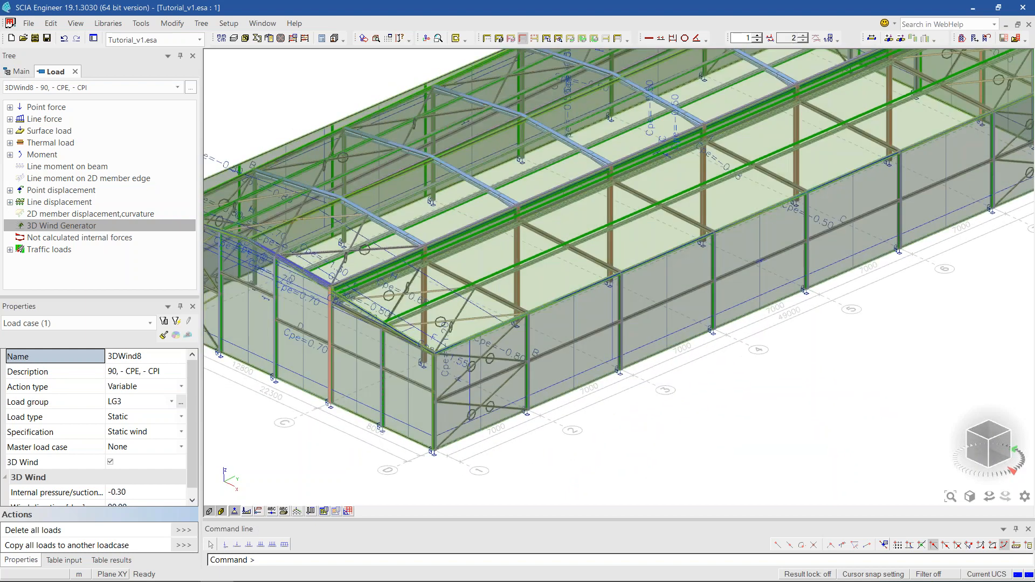
- Switch to load case 3DWind12 - 180, - CPE, - CPI and examine the wind zones at the front gable corner
{"action": "left_click", "coordinate": [89, 89]}
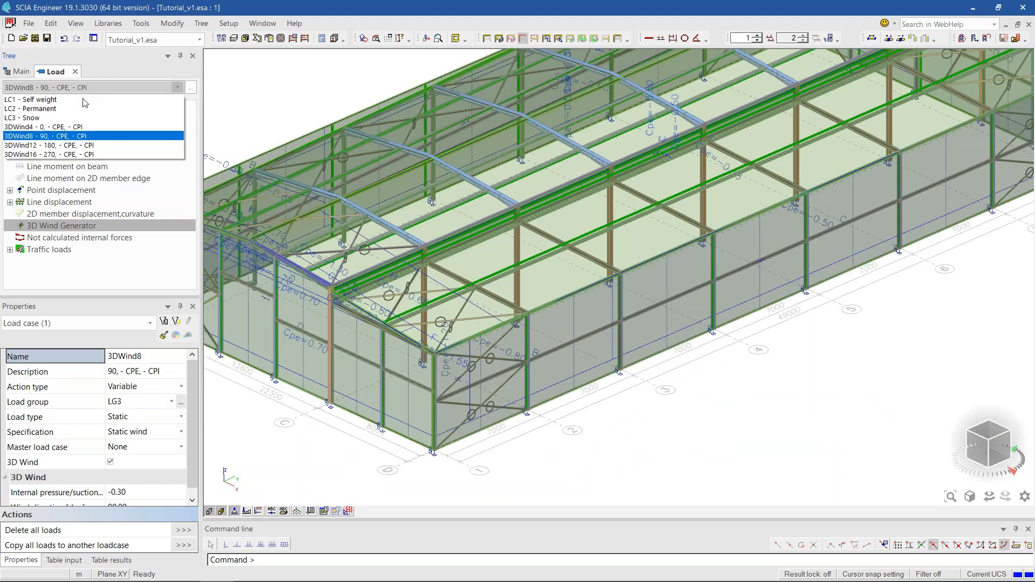
{"action": "left_click", "coordinate": [73, 142]}
{"action": "scroll", "coordinate": [747, 403], "scroll_direction": "down", "scroll_amount": 2}
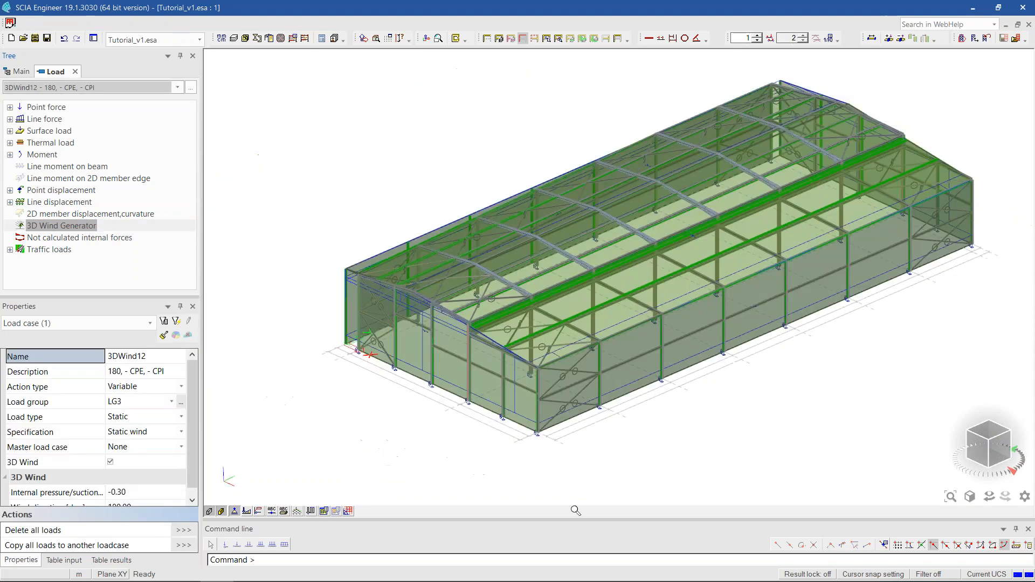
{"action": "scroll", "coordinate": [749, 277], "scroll_direction": "up", "scroll_amount": 2}
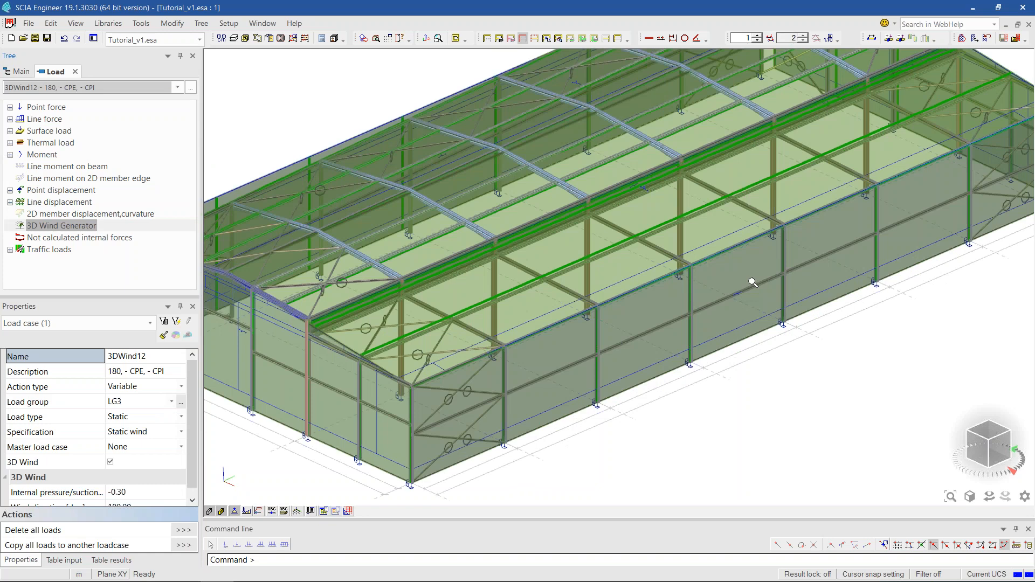
{"action": "middle_click_drag", "start_coordinate": [693, 321], "coordinate": [735, 303]}
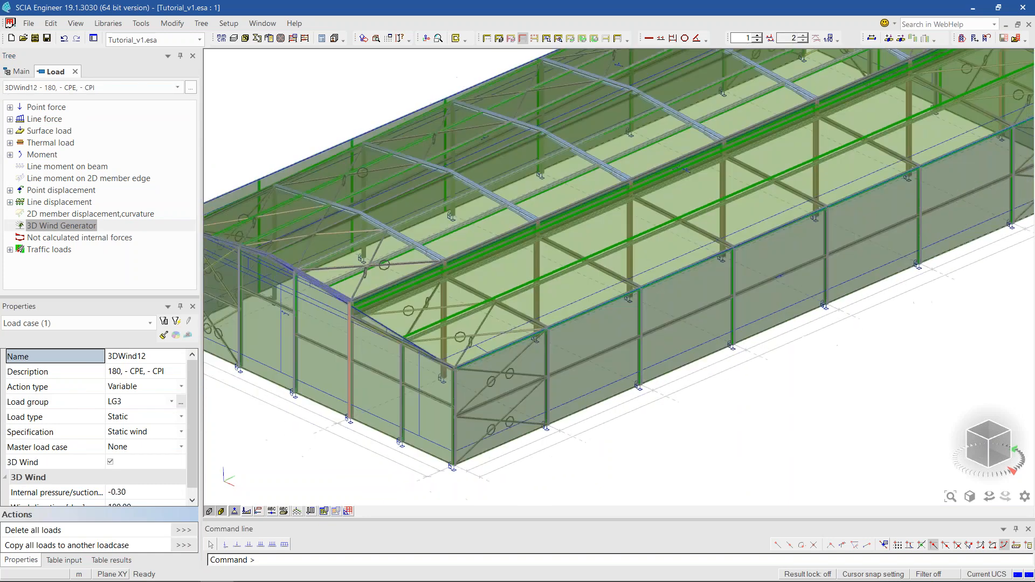
{"action": "middle_click_drag", "start_coordinate": [441, 419], "coordinate": [520, 416]}
{"action": "scroll", "coordinate": [519, 415], "scroll_direction": "up", "scroll_amount": 3}
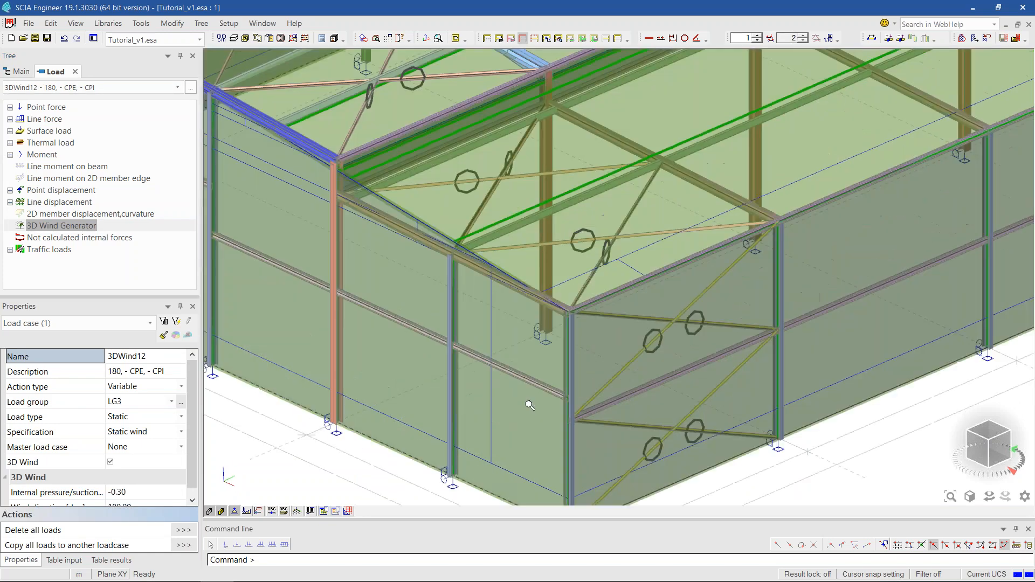
{"action": "scroll", "coordinate": [540, 405], "scroll_direction": "down", "scroll_amount": 2}
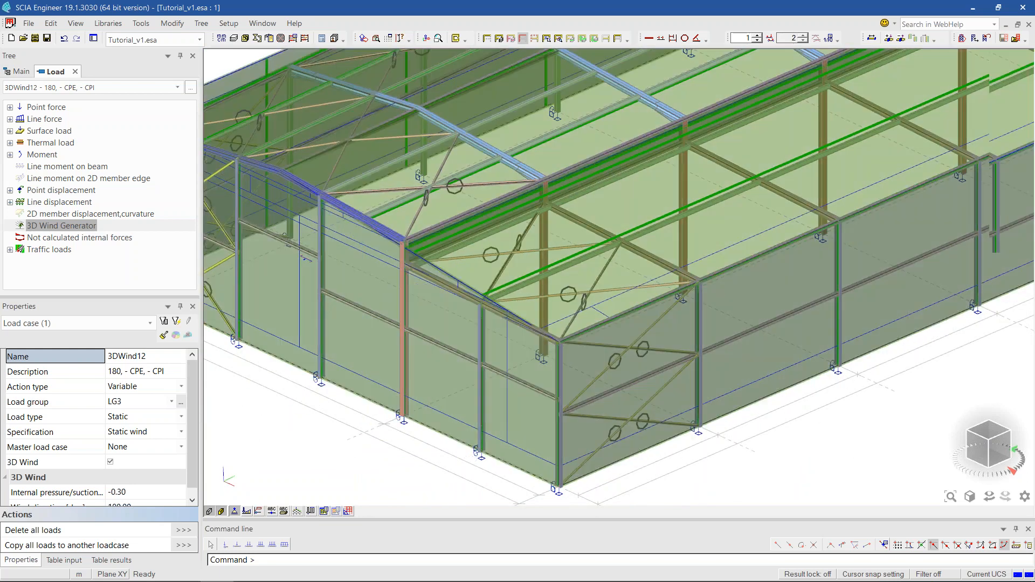
{"action": "middle_click_drag", "start_coordinate": [266, 433], "coordinate": [284, 433]}
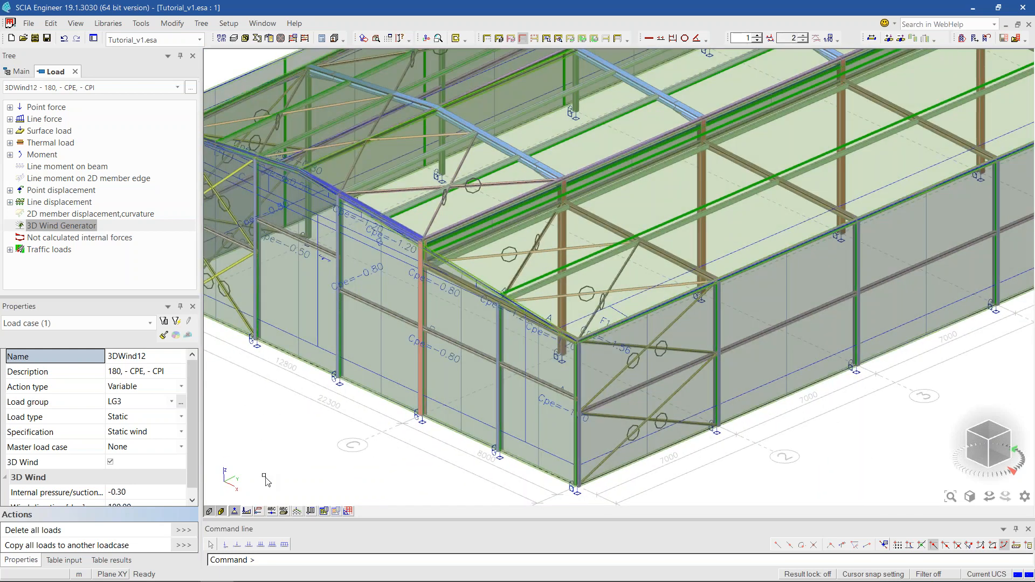
- Display the members as lines without surfaces and inspect the 3DWind12 wind zones on the opposite gable
{"action": "left_click", "coordinate": [209, 512]}
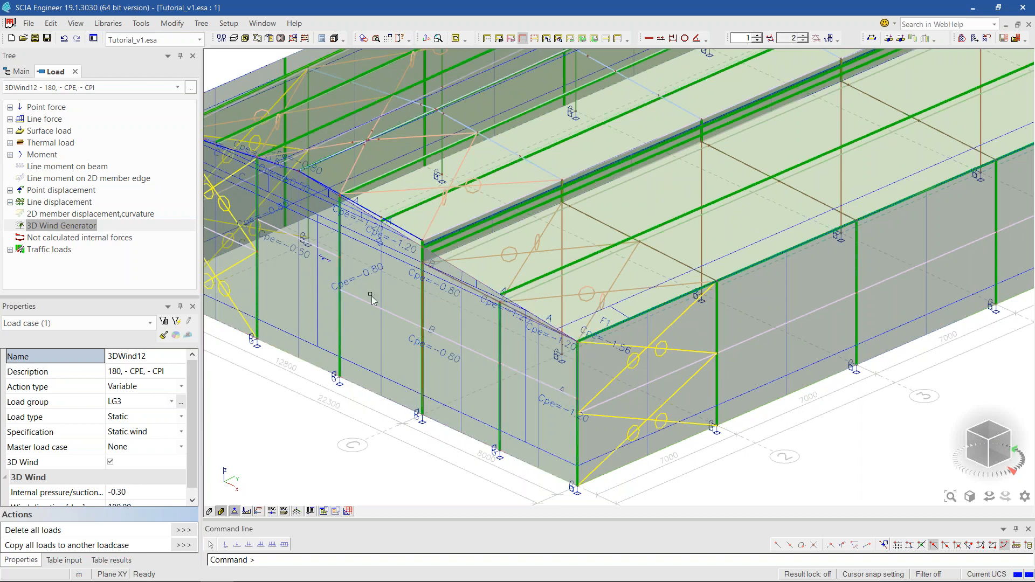
{"action": "scroll", "coordinate": [244, 257], "scroll_direction": "down", "scroll_amount": 4}
{"action": "right_click_drag", "start_coordinate": [836, 282], "coordinate": [685, 302], "text": "ctrl"}
{"action": "scroll", "coordinate": [678, 406], "scroll_direction": "up", "scroll_amount": 2}
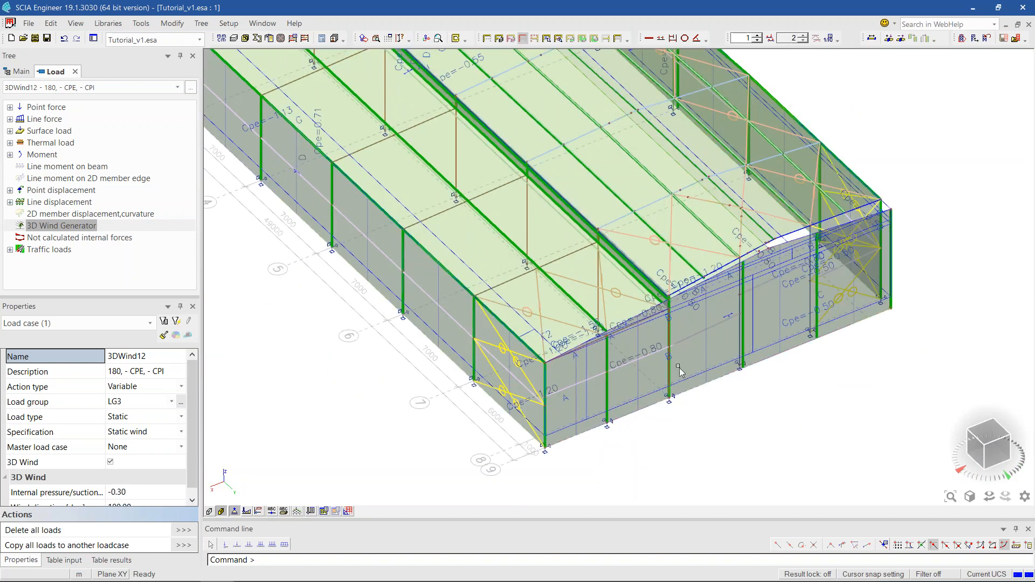
- Examine the Cpe coefficients and zones of 3DWind12 on both long walls and the roof from several sides
{"action": "scroll", "coordinate": [835, 336], "scroll_direction": "down", "scroll_amount": 2}
{"action": "right_click_drag", "start_coordinate": [508, 377], "coordinate": [572, 395], "text": "ctrl"}
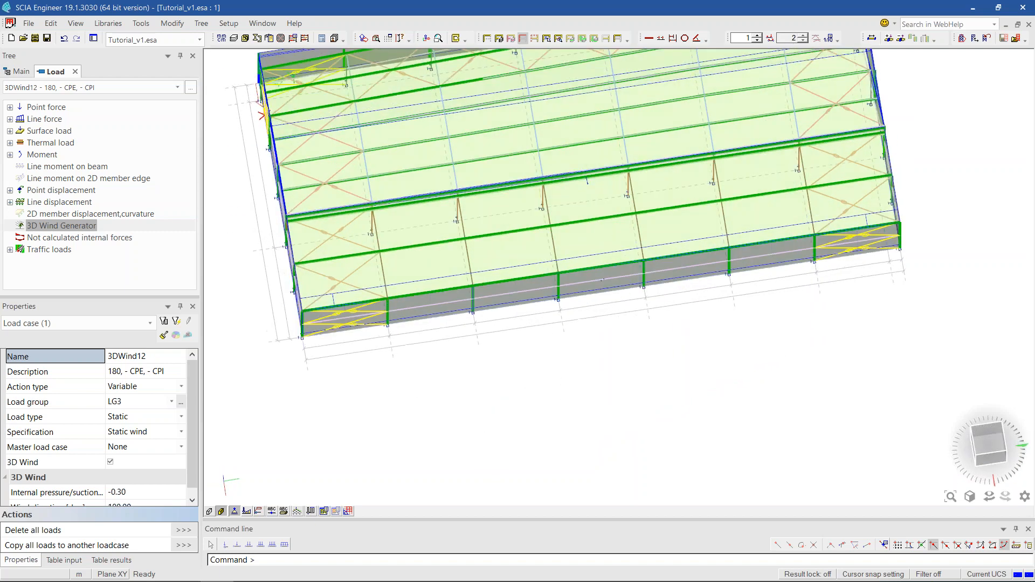
{"action": "scroll", "coordinate": [325, 311], "scroll_direction": "up", "scroll_amount": 2}
{"action": "scroll", "coordinate": [325, 312], "scroll_direction": "up", "scroll_amount": 2}
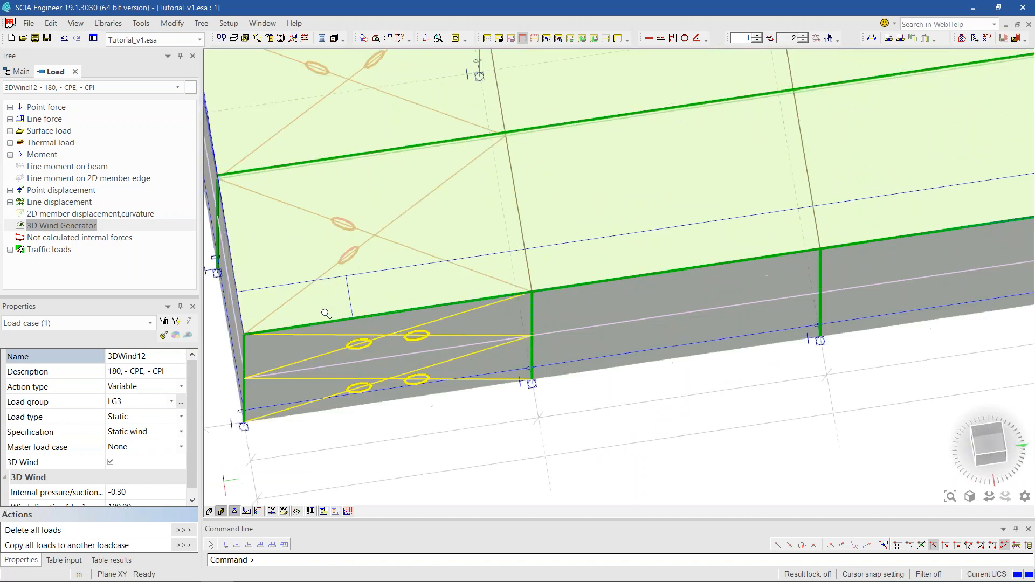
{"action": "middle_click_drag", "start_coordinate": [605, 336], "coordinate": [507, 396]}
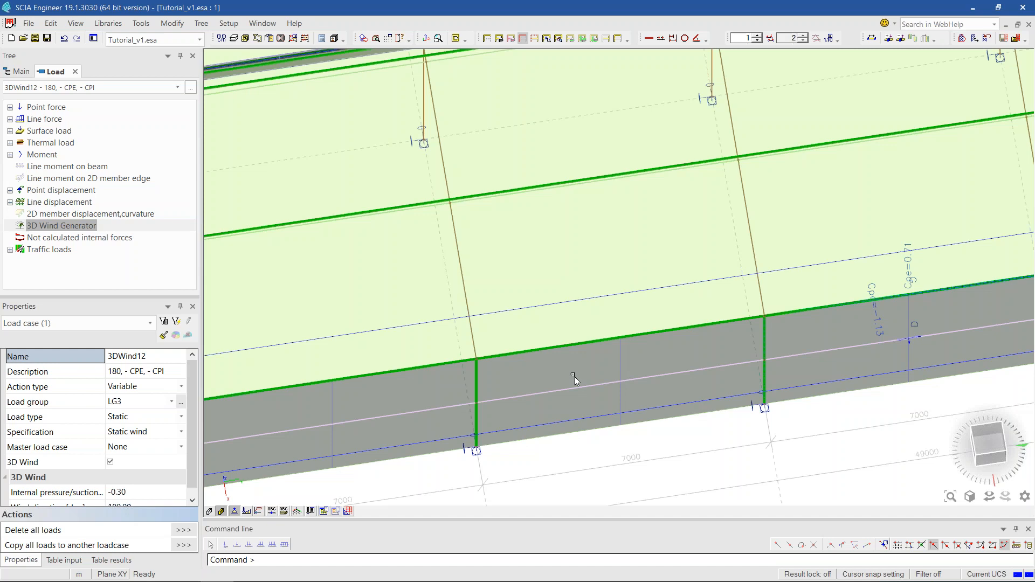
{"action": "scroll", "coordinate": [574, 375], "scroll_direction": "down", "scroll_amount": 1}
{"action": "scroll", "coordinate": [754, 317], "scroll_direction": "down", "scroll_amount": 4}
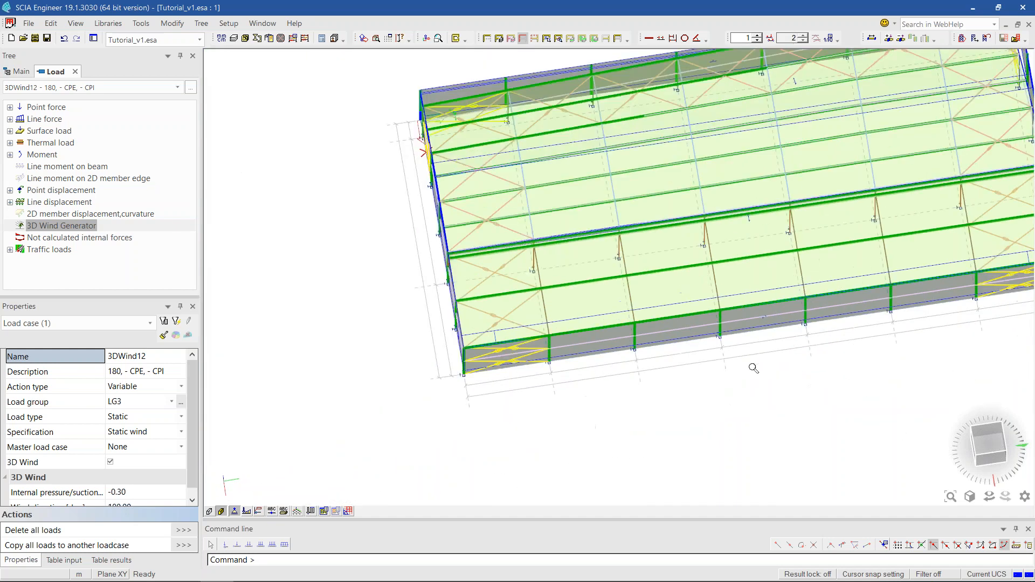
{"action": "middle_click_drag", "start_coordinate": [794, 381], "coordinate": [709, 388]}
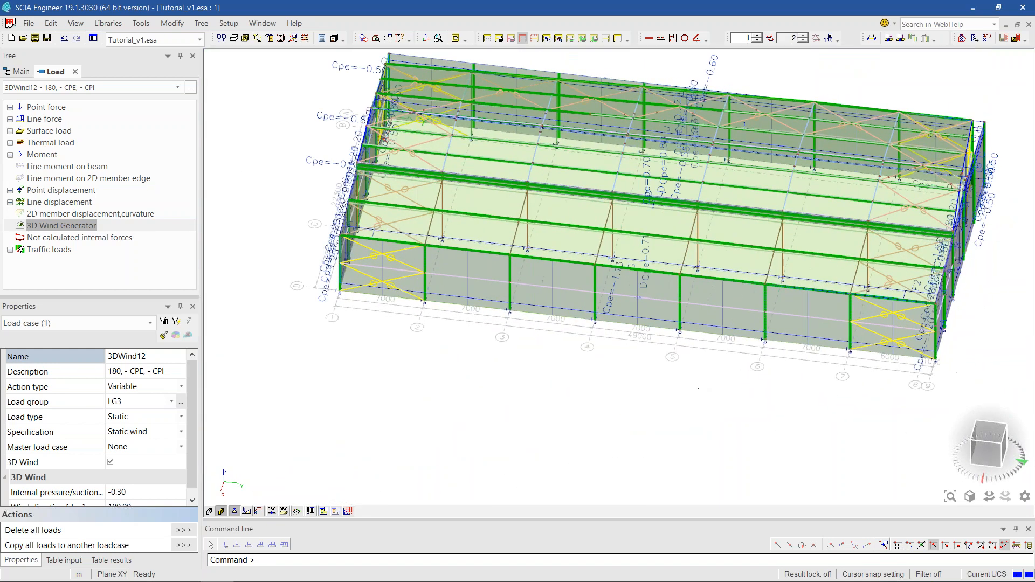
{"action": "right_click_drag", "start_coordinate": [708, 387], "coordinate": [671, 393], "text": "ctrl"}
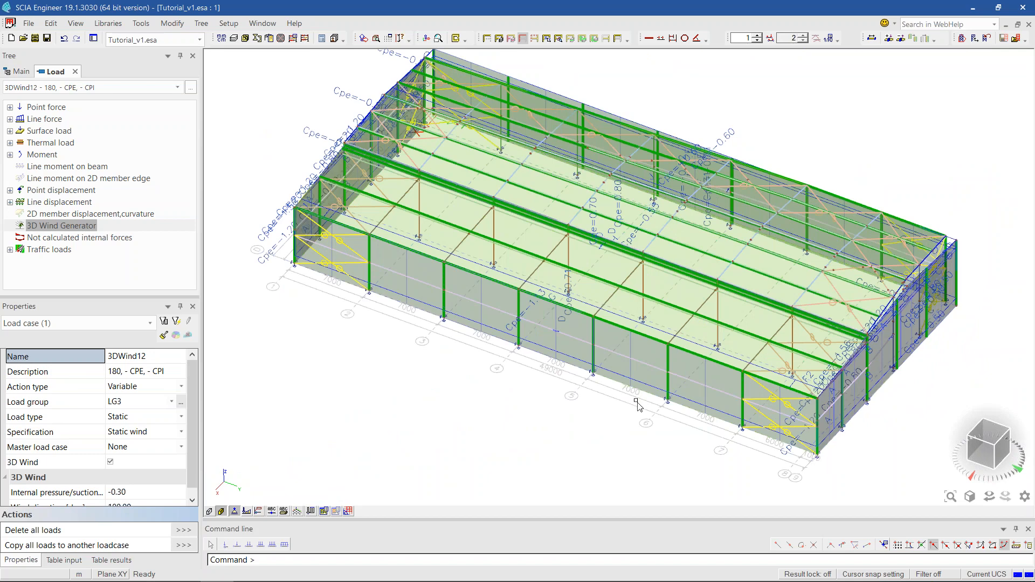
{"action": "right_click_drag", "start_coordinate": [558, 409], "coordinate": [683, 408], "text": "ctrl"}
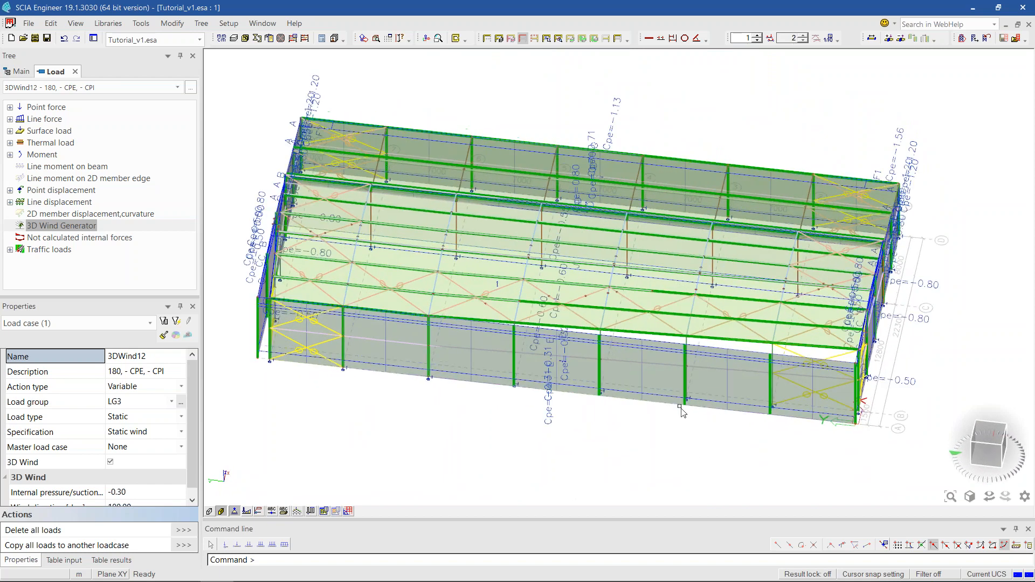
{"action": "scroll", "coordinate": [444, 355], "scroll_direction": "up", "scroll_amount": 2}
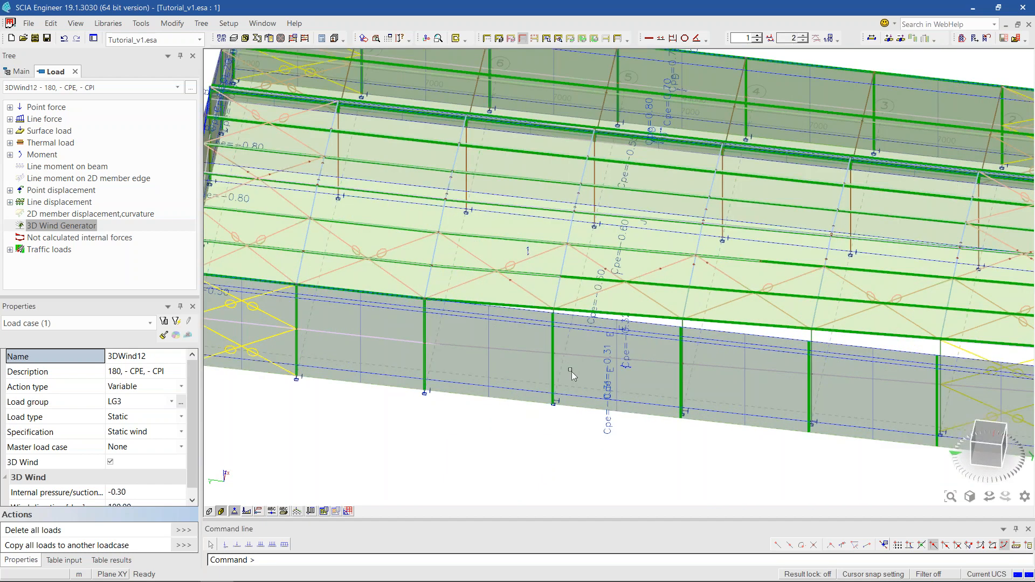
{"action": "scroll", "coordinate": [572, 371], "scroll_direction": "down", "scroll_amount": 3}
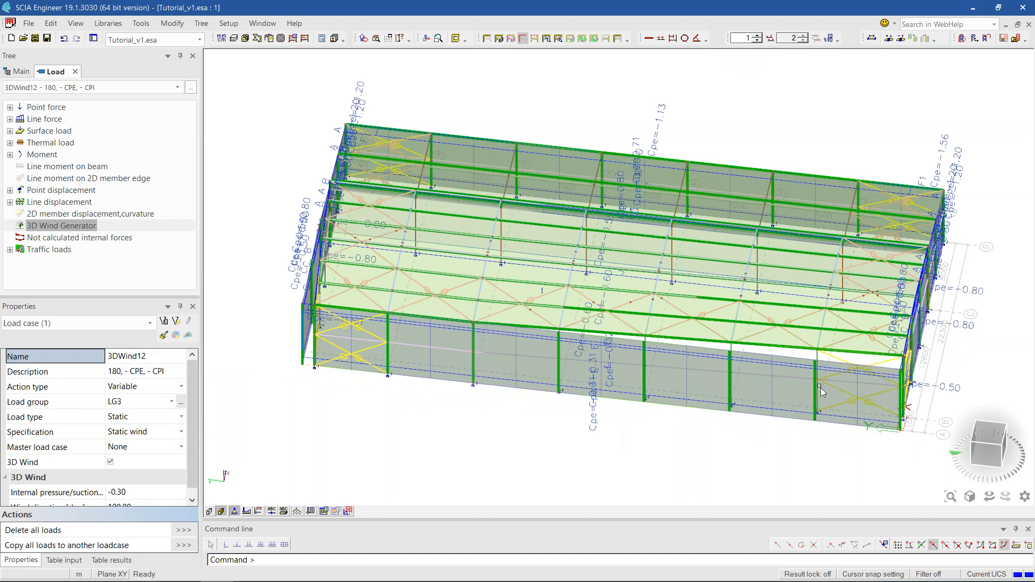
{"action": "middle_click_drag", "start_coordinate": [820, 387], "coordinate": [738, 380]}
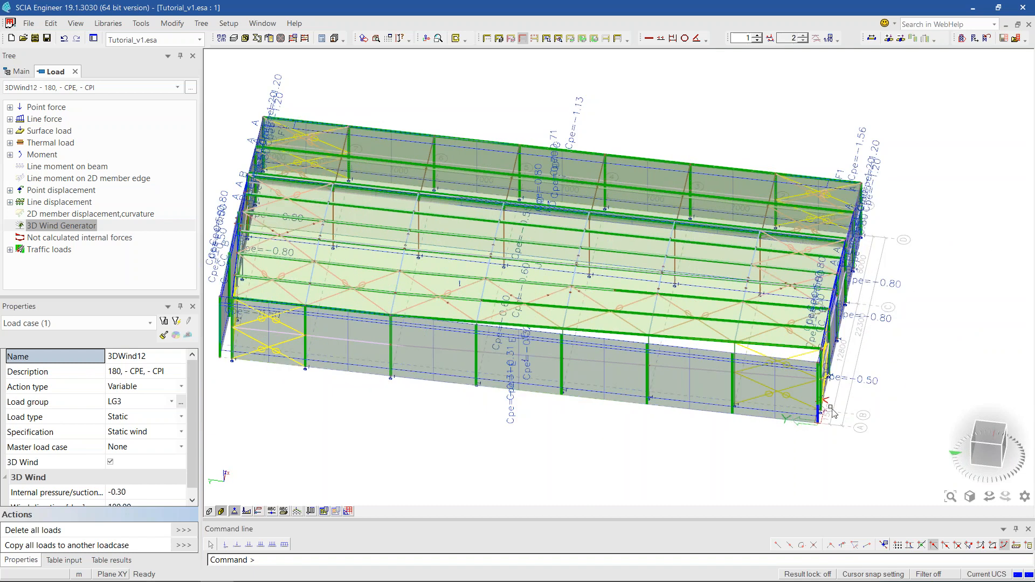
- Switch to load case 3DWind8 - 90, - CPE, - CPI and examine its wind zones on the side walls and gable
{"action": "left_click", "coordinate": [98, 86]}
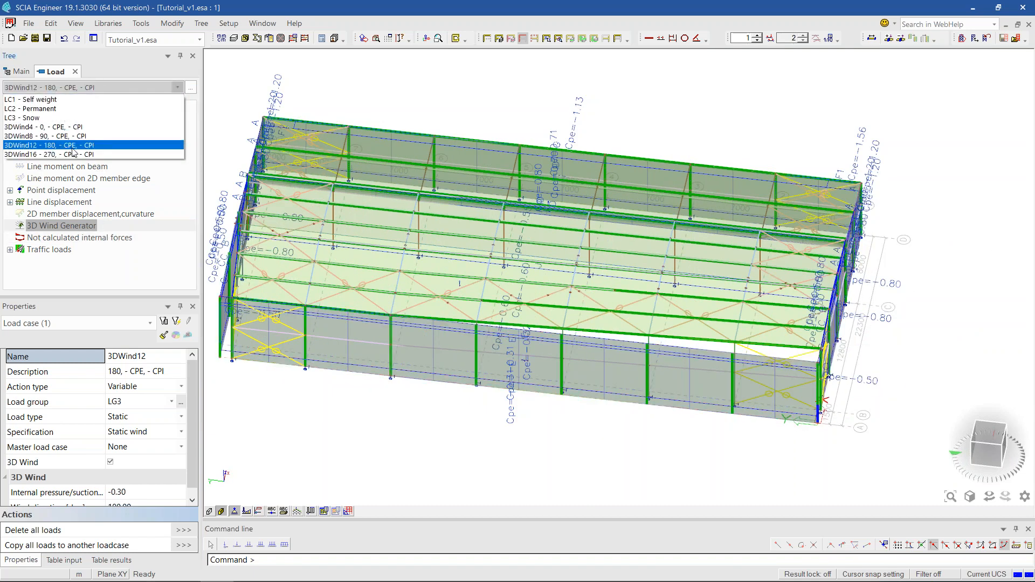
{"action": "left_click", "coordinate": [76, 137]}
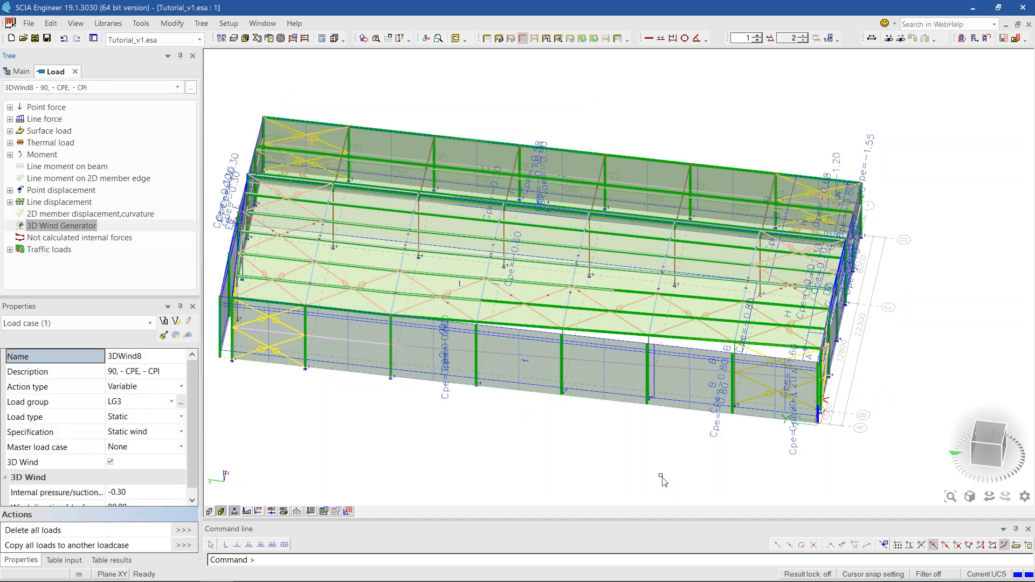
{"action": "middle_click_drag", "start_coordinate": [662, 477], "coordinate": [681, 478]}
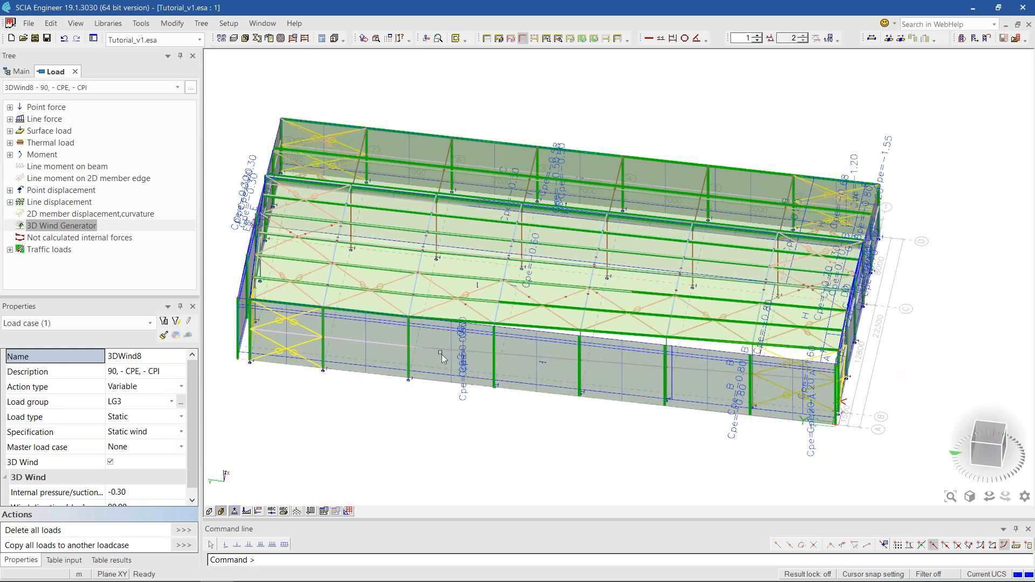
{"action": "right_click_drag", "start_coordinate": [563, 421], "coordinate": [426, 386], "text": "ctrl"}
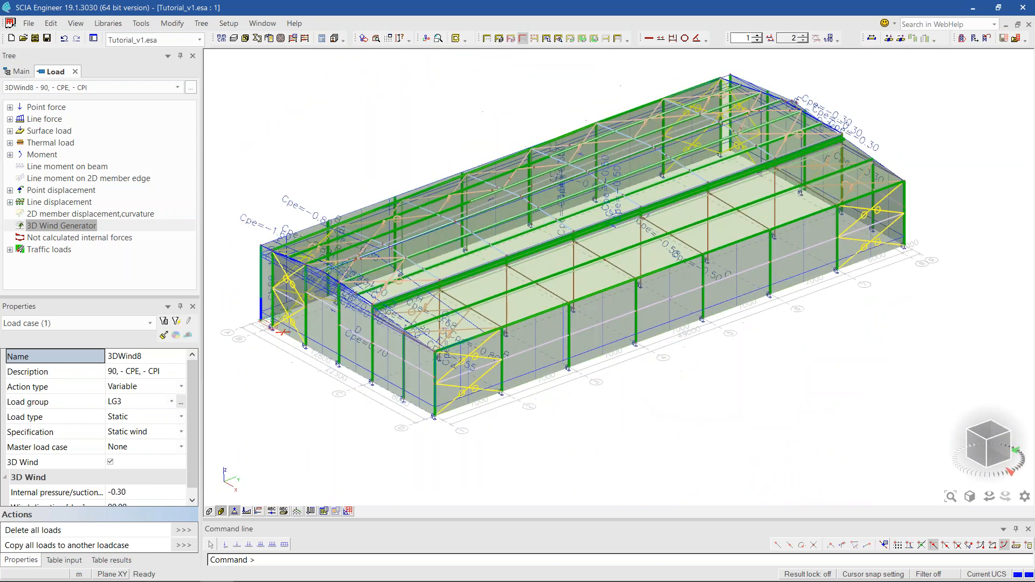
- Switch to load case LC3 - Snow and turn the load display on to view the snow loads on the hall
{"action": "left_click", "coordinate": [122, 88]}
{"action": "left_click", "coordinate": [81, 117]}
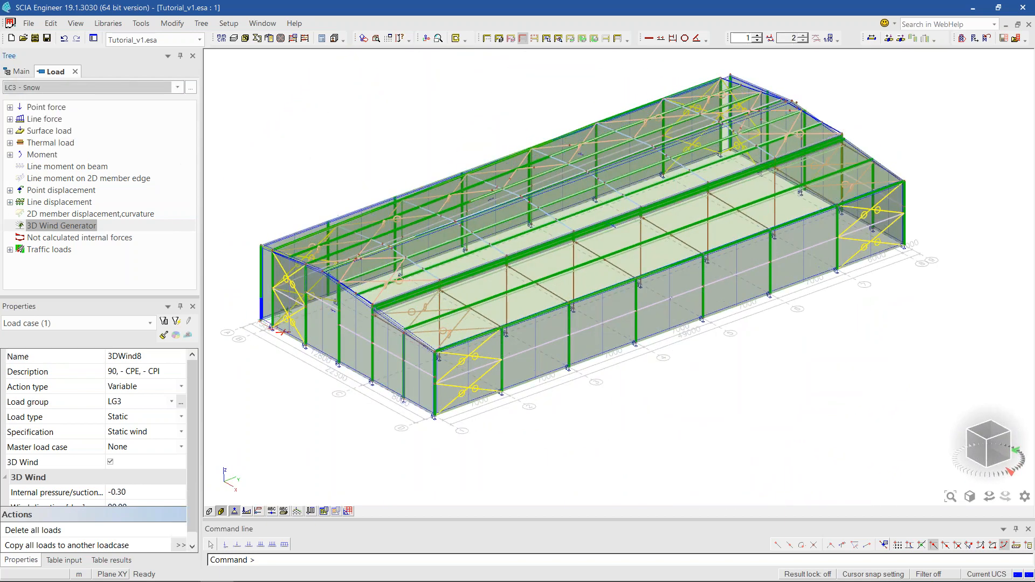
{"action": "right_click_drag", "start_coordinate": [605, 426], "coordinate": [637, 462], "text": "ctrl"}
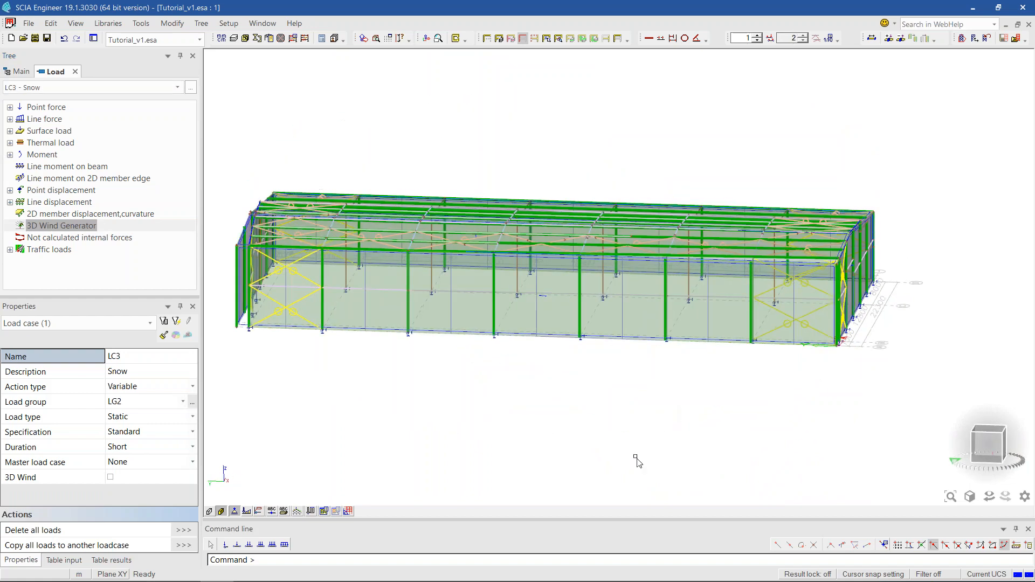
{"action": "left_click", "coordinate": [249, 512]}
{"action": "right_click_drag", "start_coordinate": [397, 401], "coordinate": [568, 398], "text": "ctrl"}
{"action": "scroll", "coordinate": [568, 397], "scroll_direction": "up", "scroll_amount": 3}
{"action": "scroll", "coordinate": [380, 426], "scroll_direction": "down", "scroll_amount": 3}
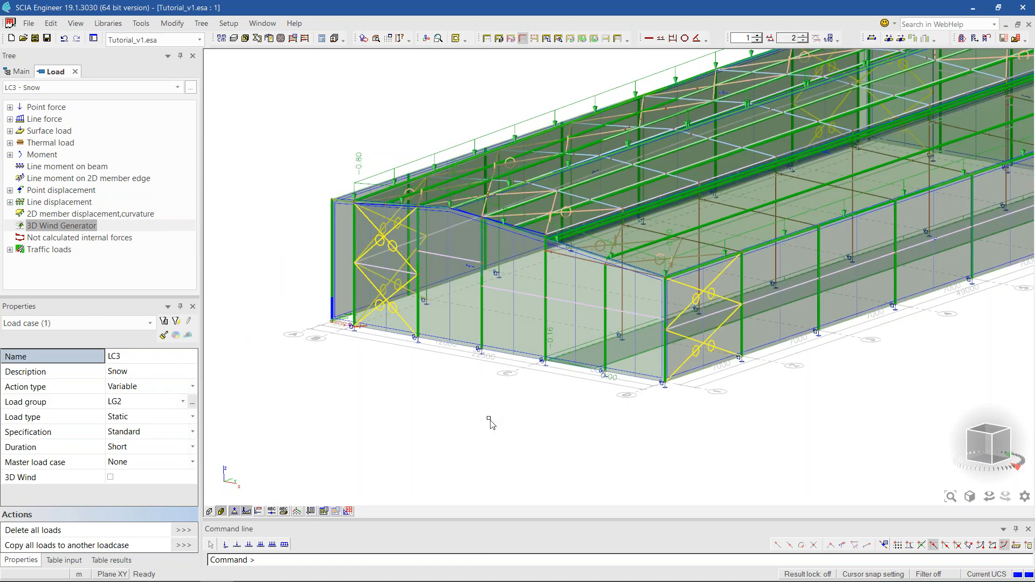
- Select the free snow surface load lying along the base of the hall's lower side bay to view its properties
{"action": "scroll", "coordinate": [491, 424], "scroll_direction": "up", "scroll_amount": 2}
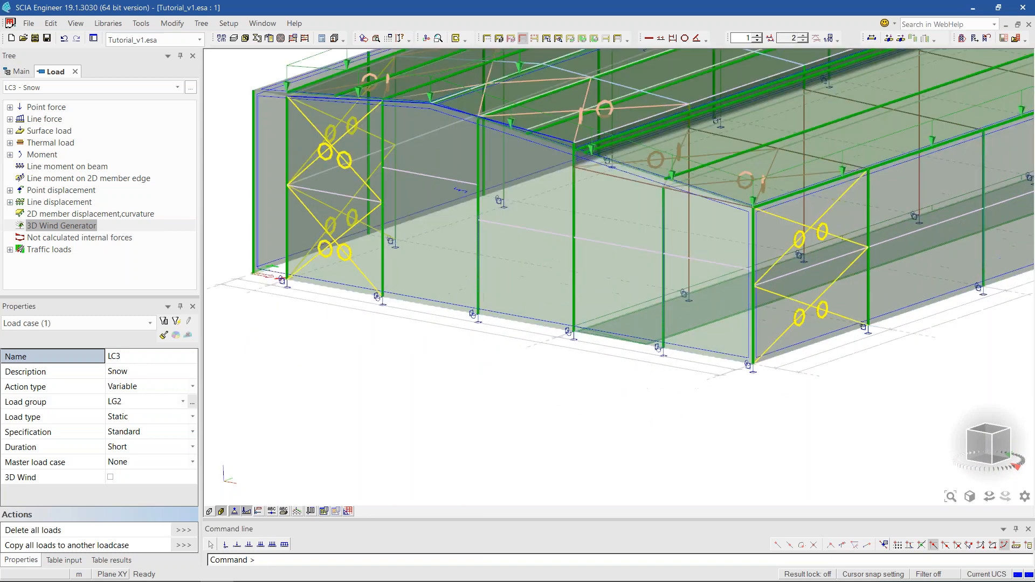
{"action": "left_click", "coordinate": [592, 324]}
{"action": "scroll", "coordinate": [569, 375], "scroll_direction": "down", "scroll_amount": 2}
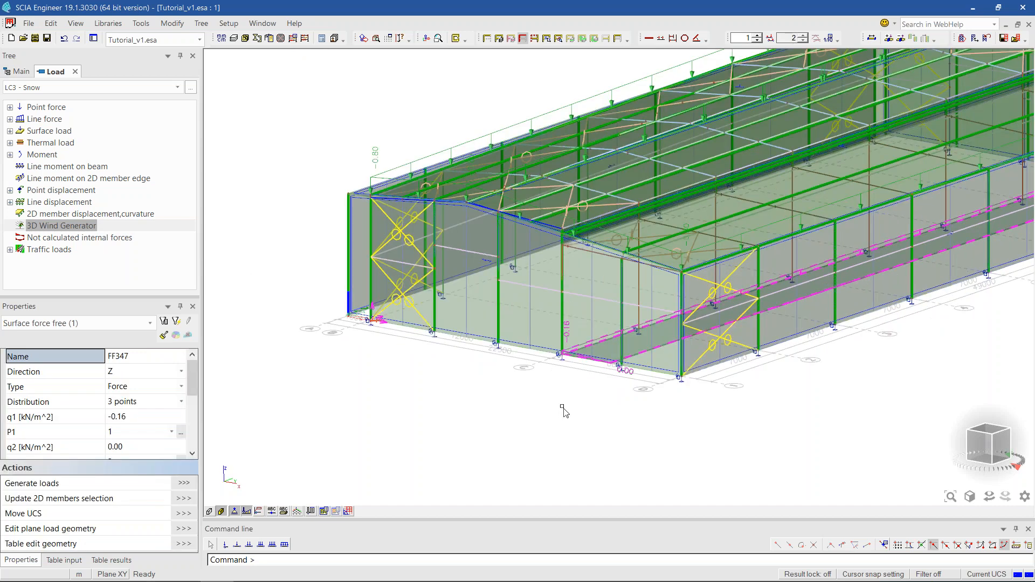
- Examine the values, validity range and location of the selected free snow surface load on the side bay
{"action": "scroll", "coordinate": [564, 411], "scroll_direction": "up", "scroll_amount": 1}
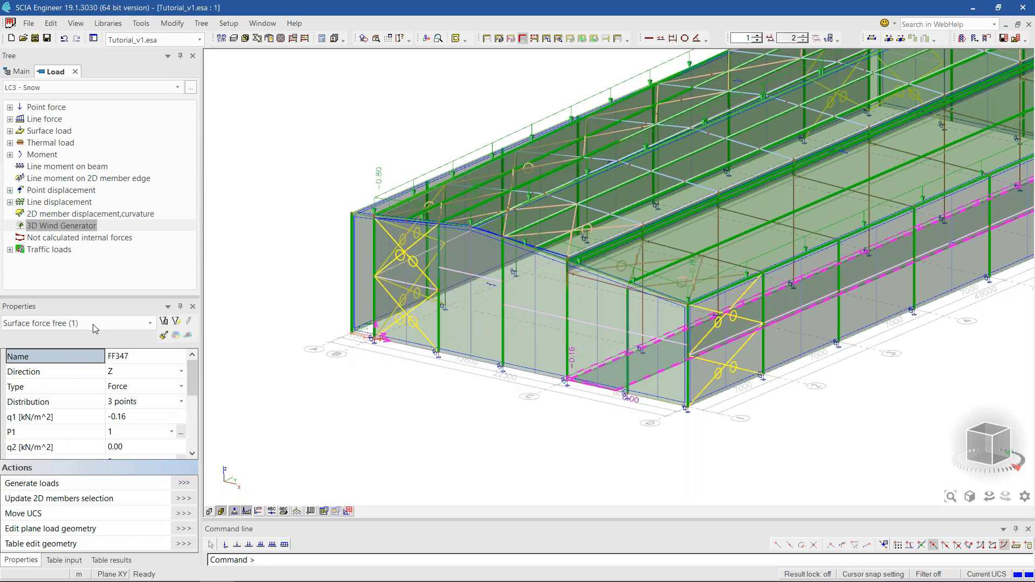
{"action": "left_click_drag", "start_coordinate": [84, 296], "coordinate": [90, 187]}
{"action": "scroll", "coordinate": [59, 378], "scroll_direction": "down", "scroll_amount": 1}
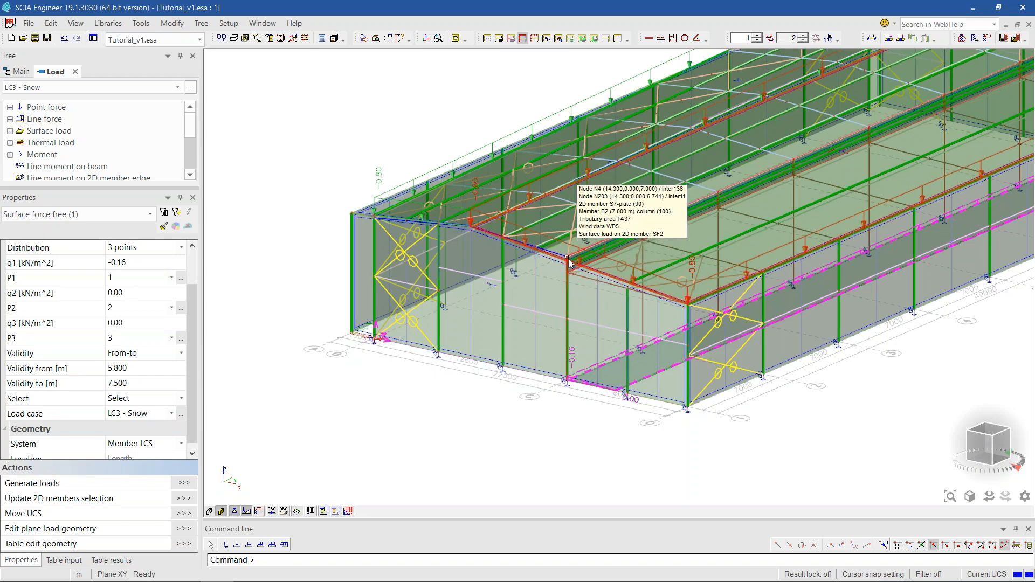
{"action": "scroll", "coordinate": [581, 376], "scroll_direction": "up", "scroll_amount": 3}
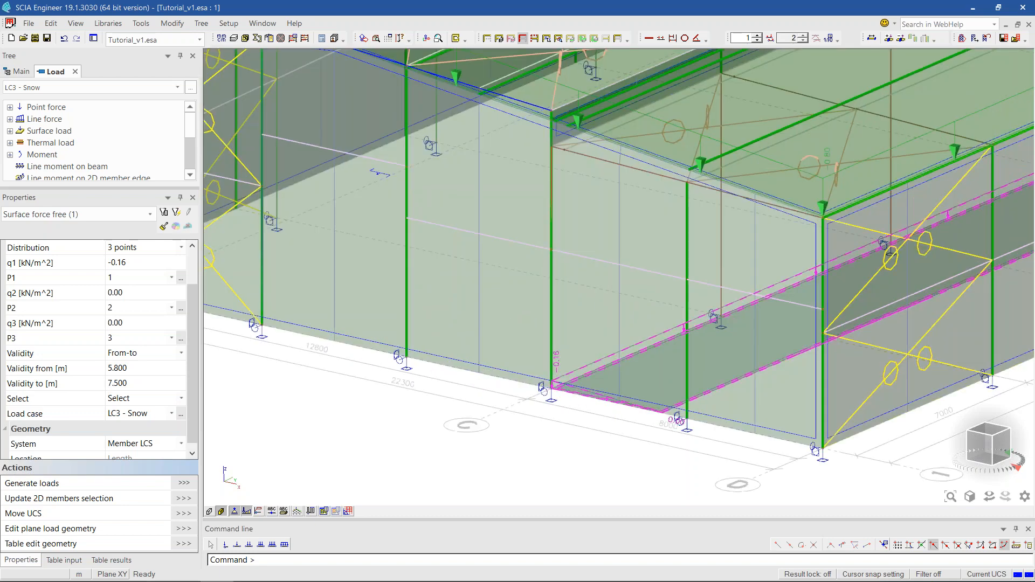
{"action": "scroll", "coordinate": [583, 366], "scroll_direction": "down", "scroll_amount": 5}
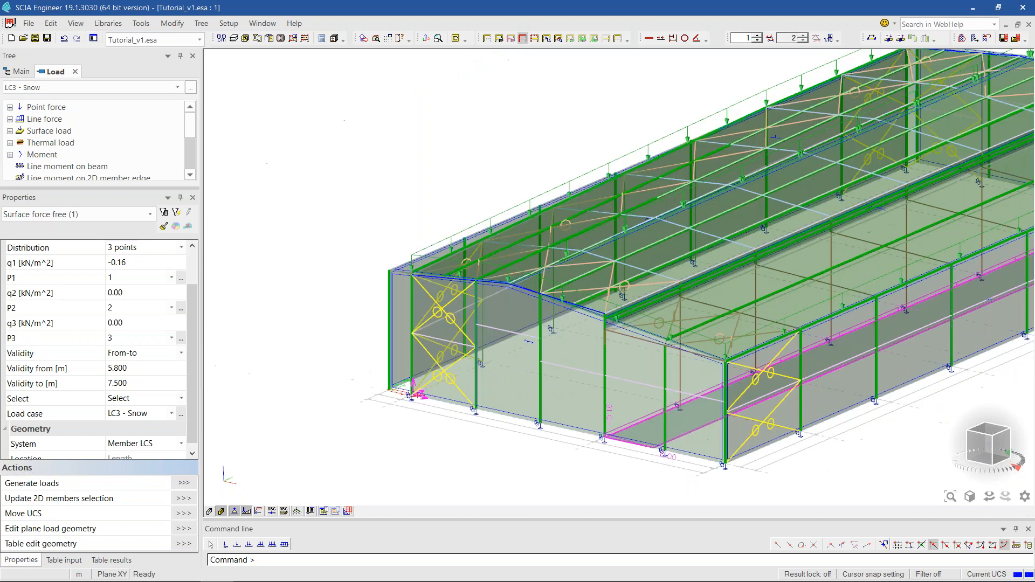
- Switch to load case LC2 - Permanent to view the permanent loads on the whole hall
{"action": "left_click", "coordinate": [87, 85]}
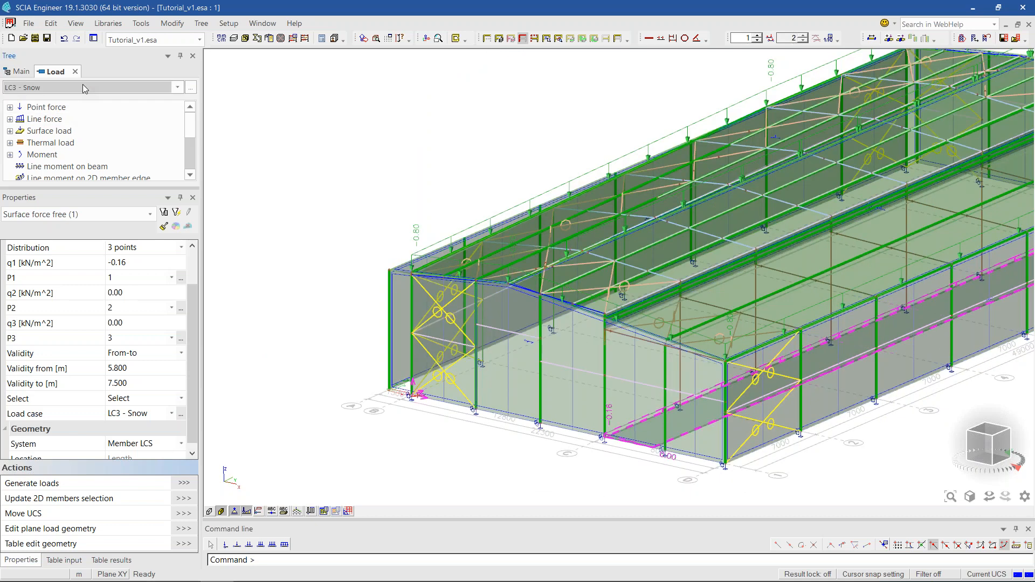
{"action": "left_click", "coordinate": [62, 106]}
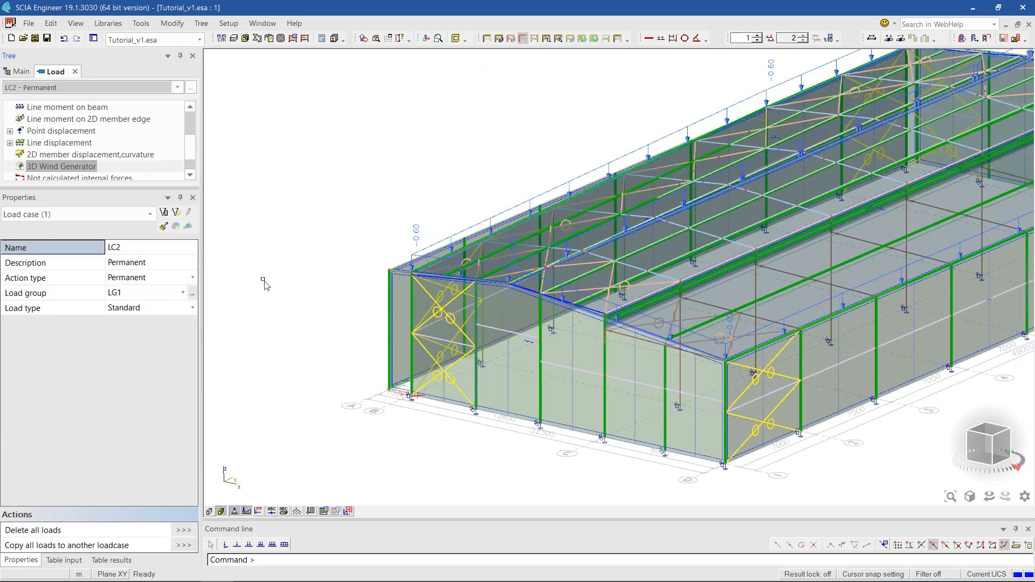
{"action": "scroll", "coordinate": [356, 318], "scroll_direction": "down", "scroll_amount": 3}
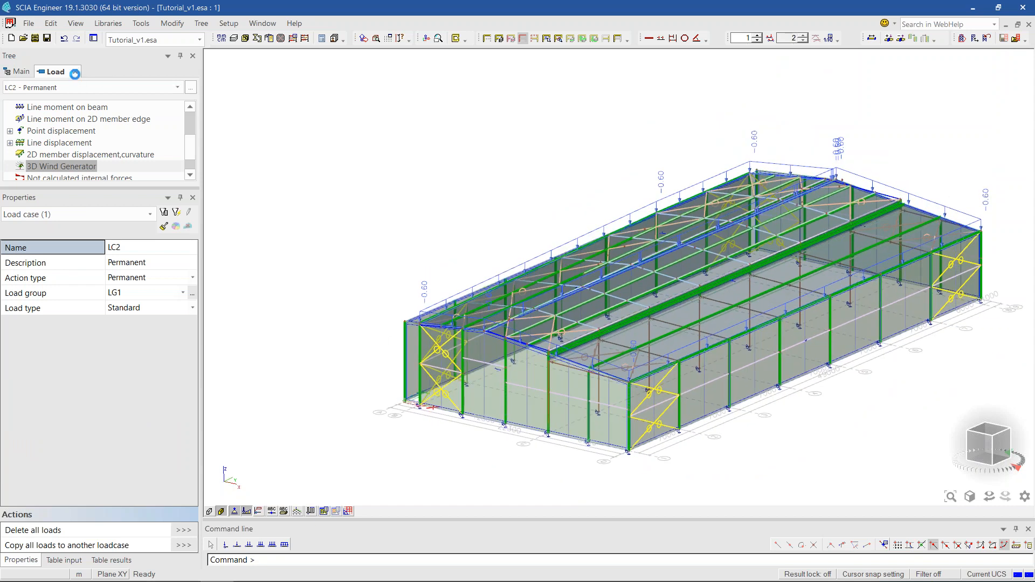
- Leave the load service and review the contents of the ULS-Set B (auto) and SLS-Char (auto) combinations
{"action": "left_click", "coordinate": [75, 71]}
{"action": "left_click_drag", "start_coordinate": [84, 188], "coordinate": [84, 277]}
{"action": "scroll", "coordinate": [48, 195], "scroll_direction": "up", "scroll_amount": 2}
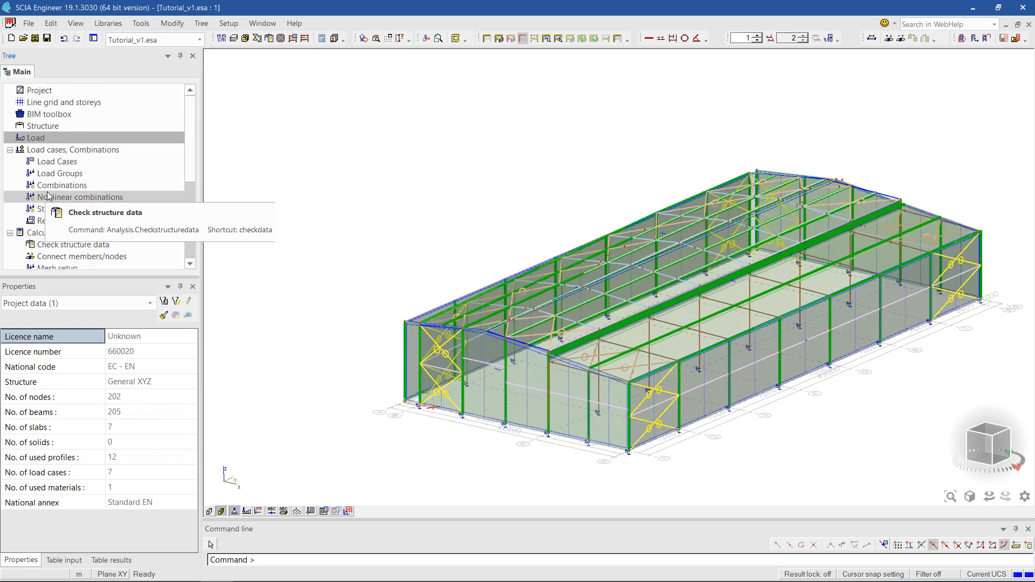
{"action": "double_click", "coordinate": [54, 185]}
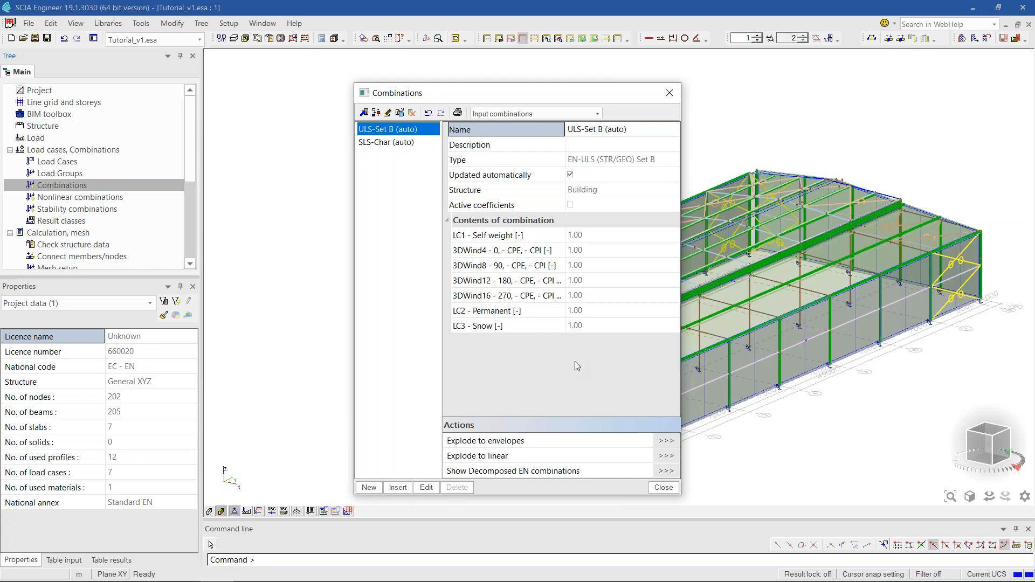
{"action": "left_click", "coordinate": [383, 144]}
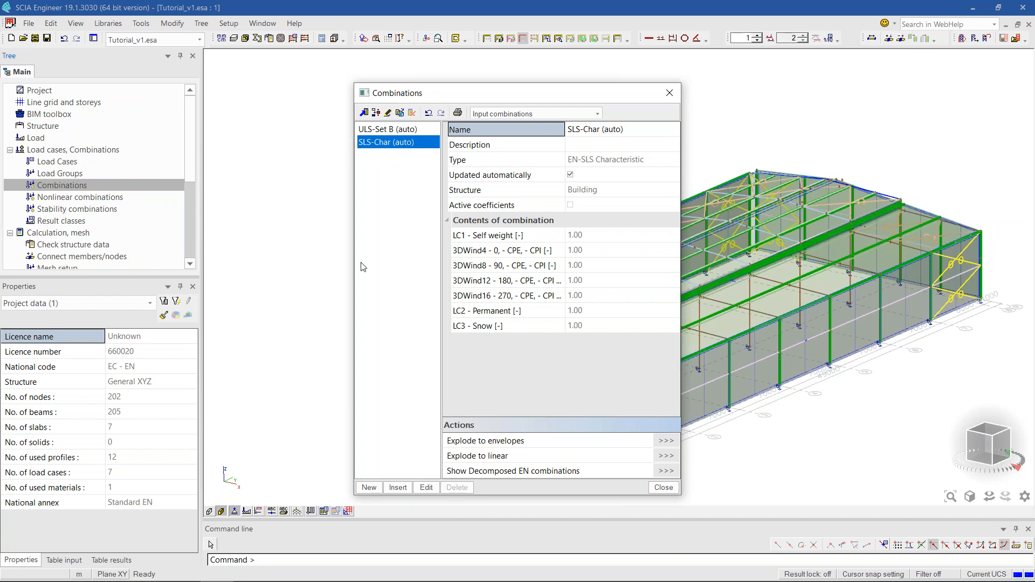
{"action": "left_click", "coordinate": [669, 94]}
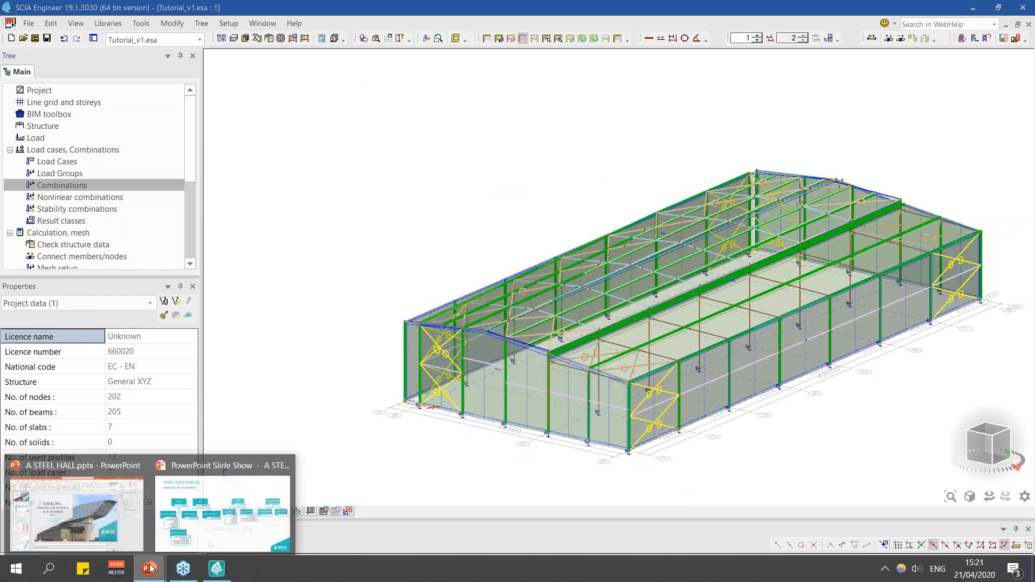
- Switch to the PowerPoint slide show on steel analysis methods
{"action": "left_click", "coordinate": [212, 502]}
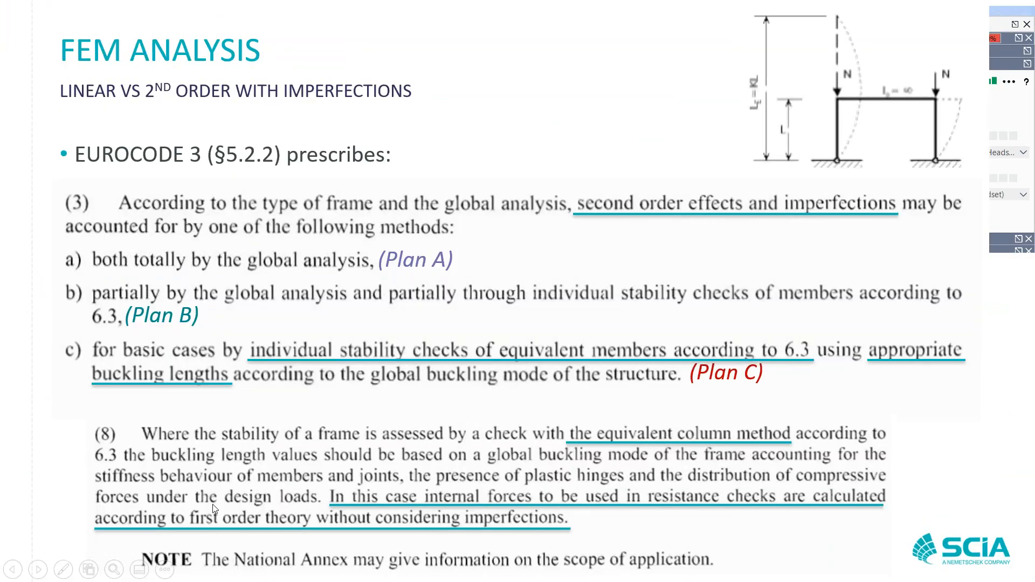
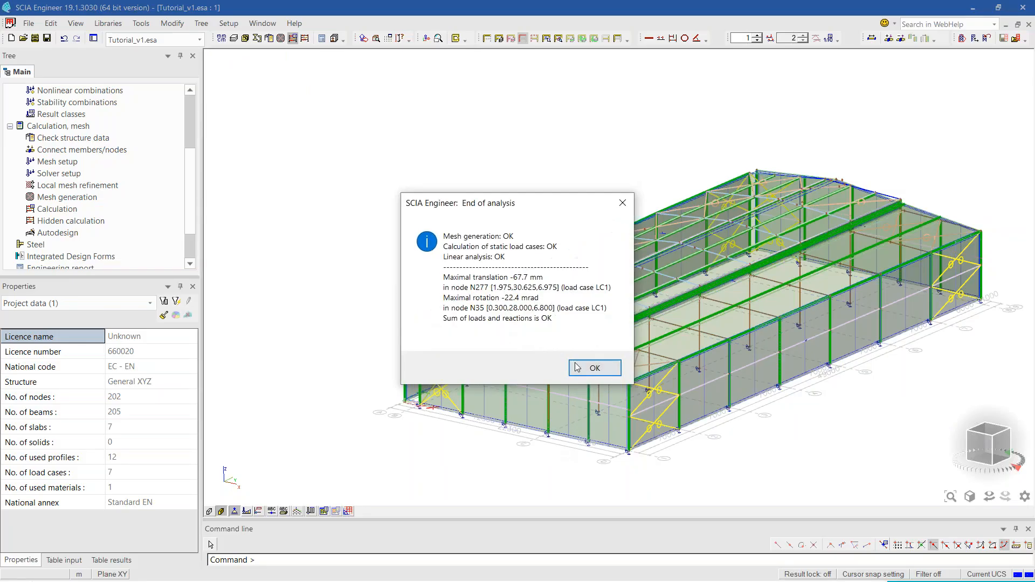
- Close the end-of-analysis report and open the Steel service with its Beams and Member Check data entries expanded
{"action": "left_click", "coordinate": [583, 366]}
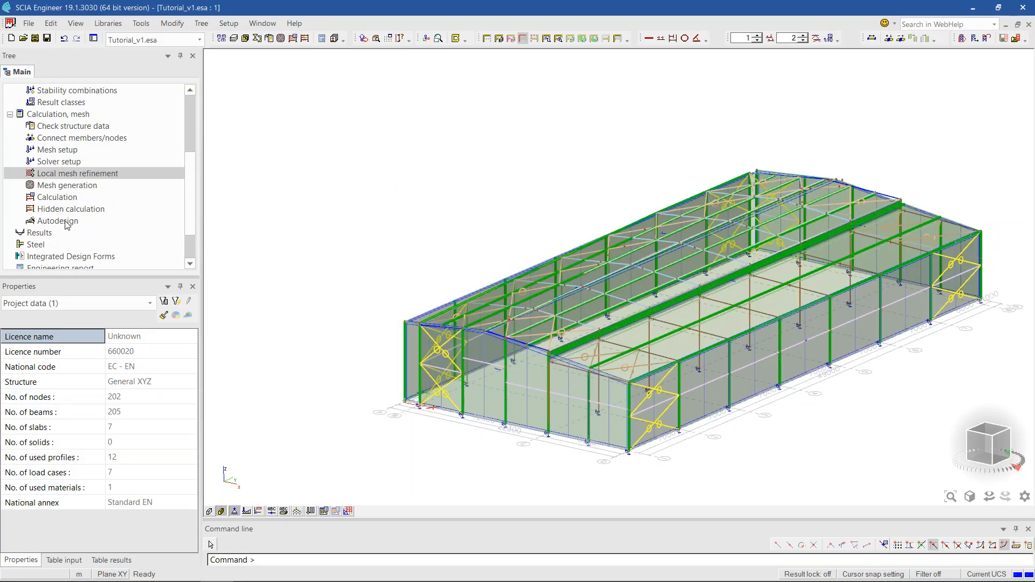
{"action": "double_click", "coordinate": [36, 244]}
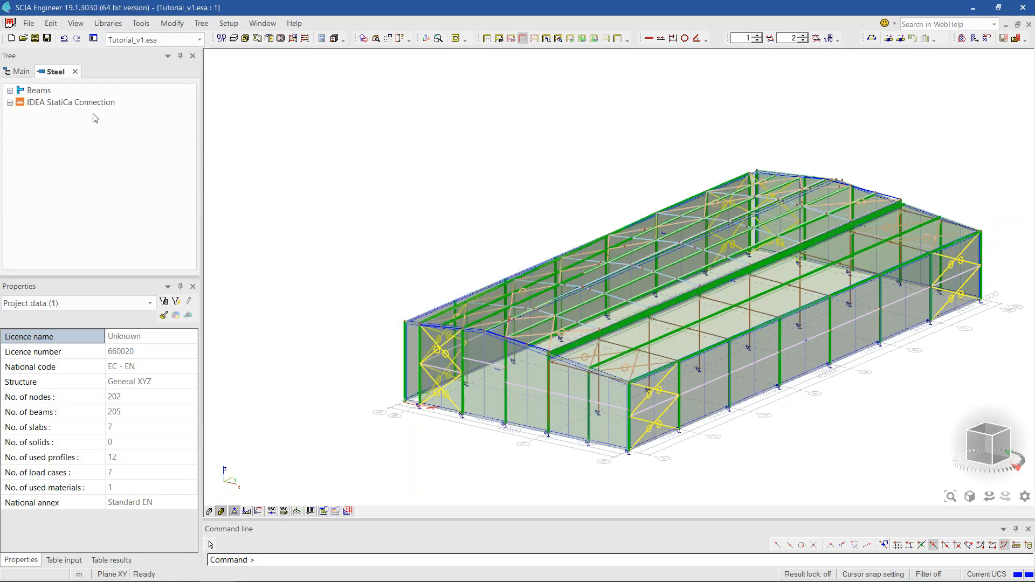
{"action": "left_click", "coordinate": [11, 91]}
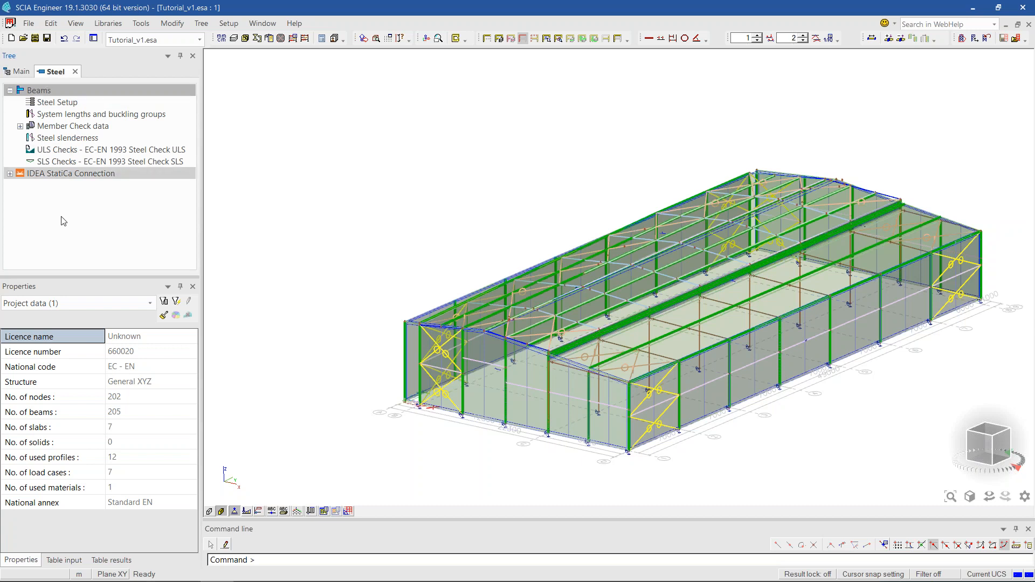
{"action": "left_click", "coordinate": [20, 126]}
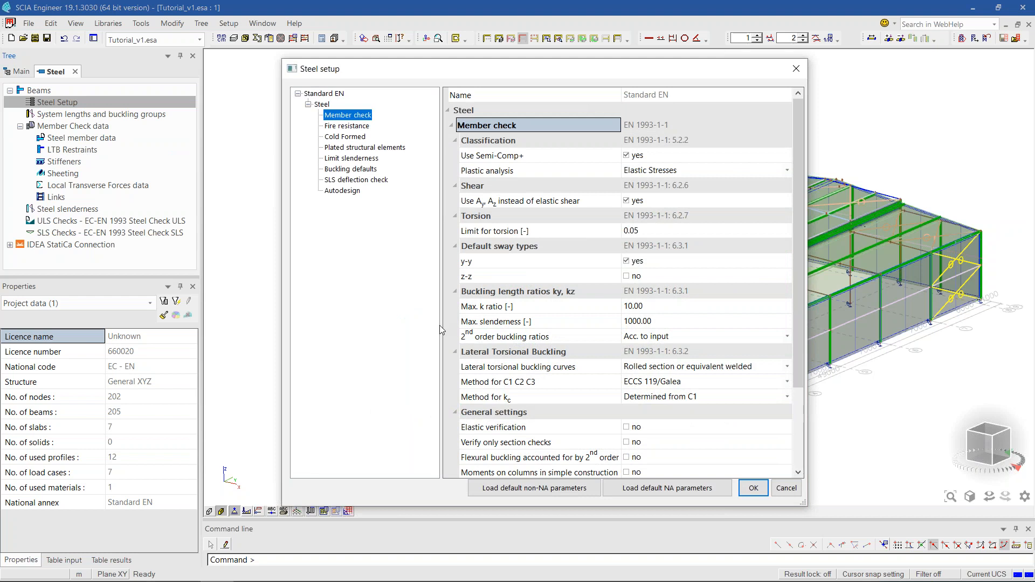
- Examine the EN 1993 member check settings in the Steel setup, leaving them as they are
{"action": "scroll", "coordinate": [623, 362], "scroll_direction": "down", "scroll_amount": 1}
{"action": "scroll", "coordinate": [623, 363], "scroll_direction": "down", "scroll_amount": 2}
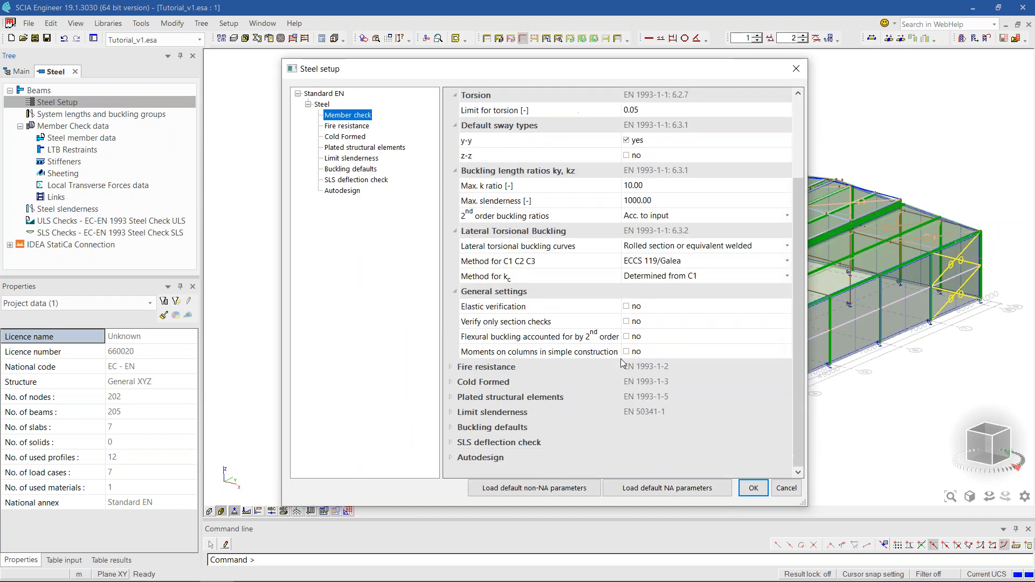
{"action": "scroll", "coordinate": [623, 362], "scroll_direction": "up", "scroll_amount": 3}
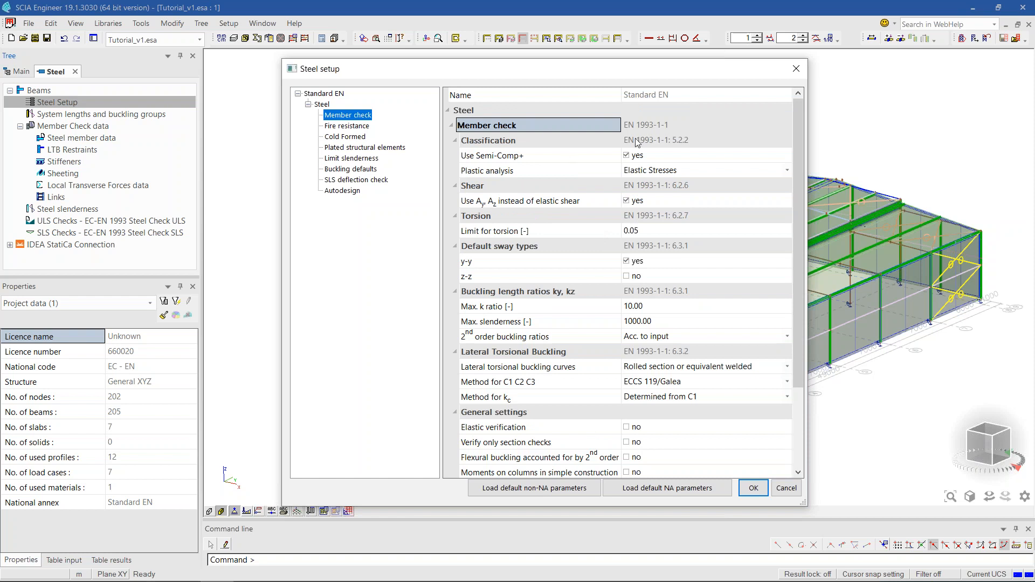
{"action": "left_click", "coordinate": [796, 73]}
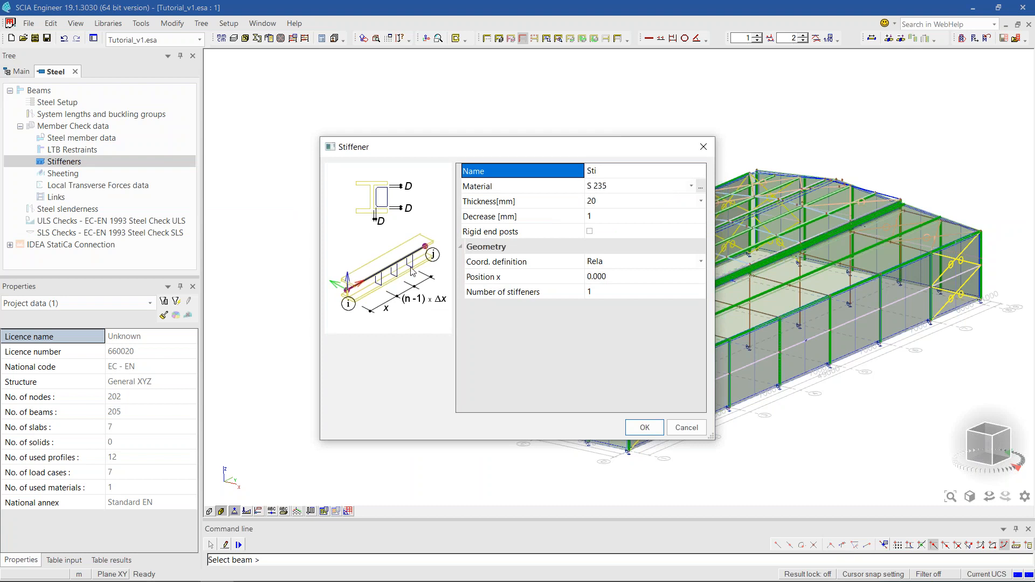
- View the input parameters for stiffeners and sheeting on steel members without adding either
{"action": "left_click", "coordinate": [686, 428]}
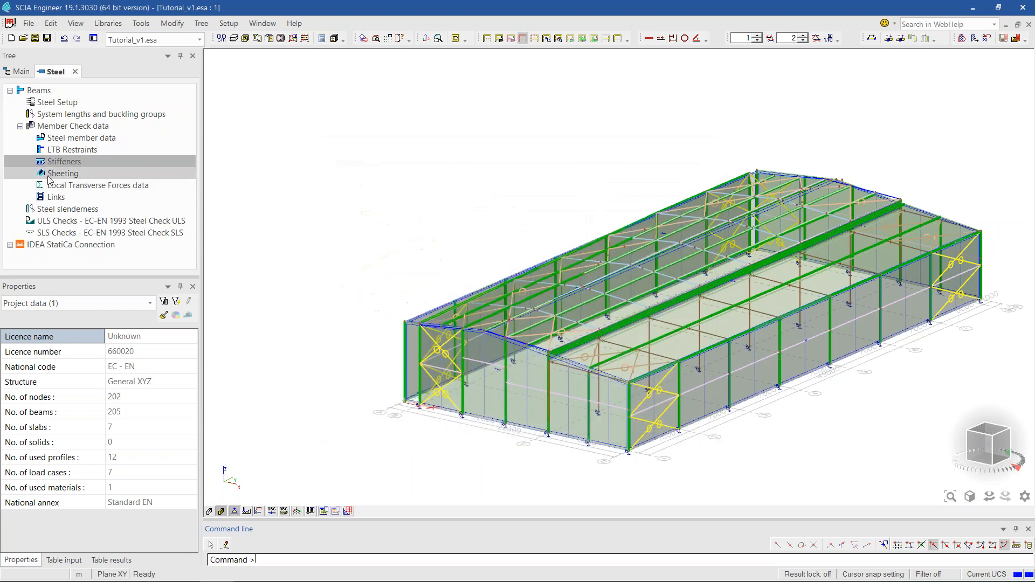
{"action": "left_click", "coordinate": [54, 174]}
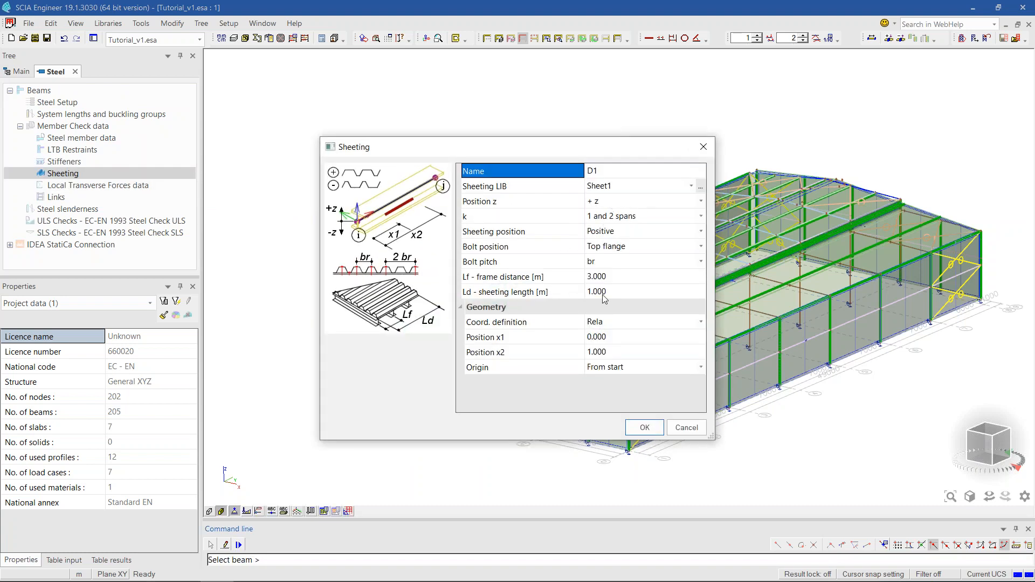
{"action": "left_click", "coordinate": [686, 428]}
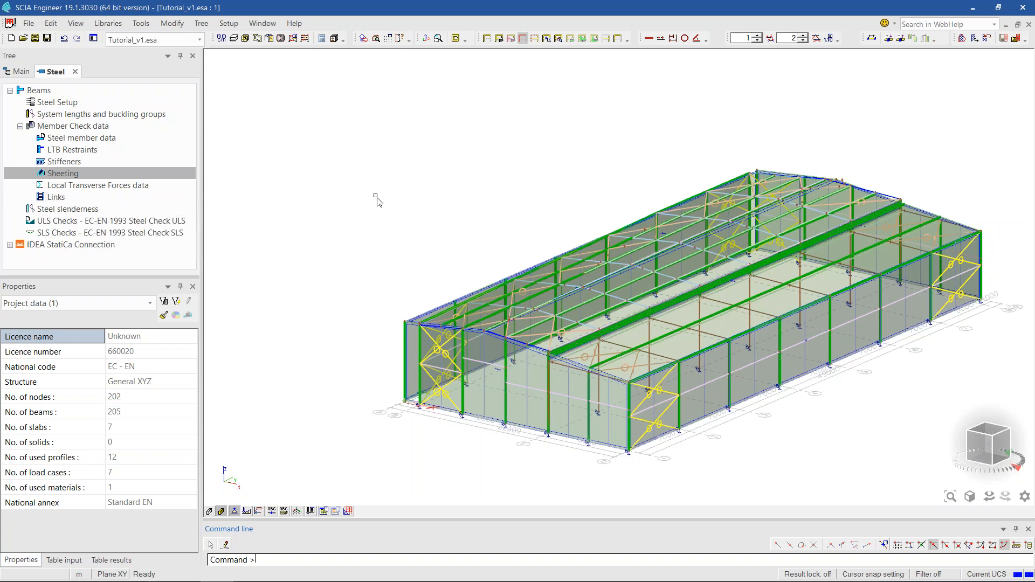
- Apply layer activity to hide the load panels on the hall and render the geometry of the steel members
{"action": "middle_click_drag", "start_coordinate": [365, 195], "coordinate": [339, 188]}
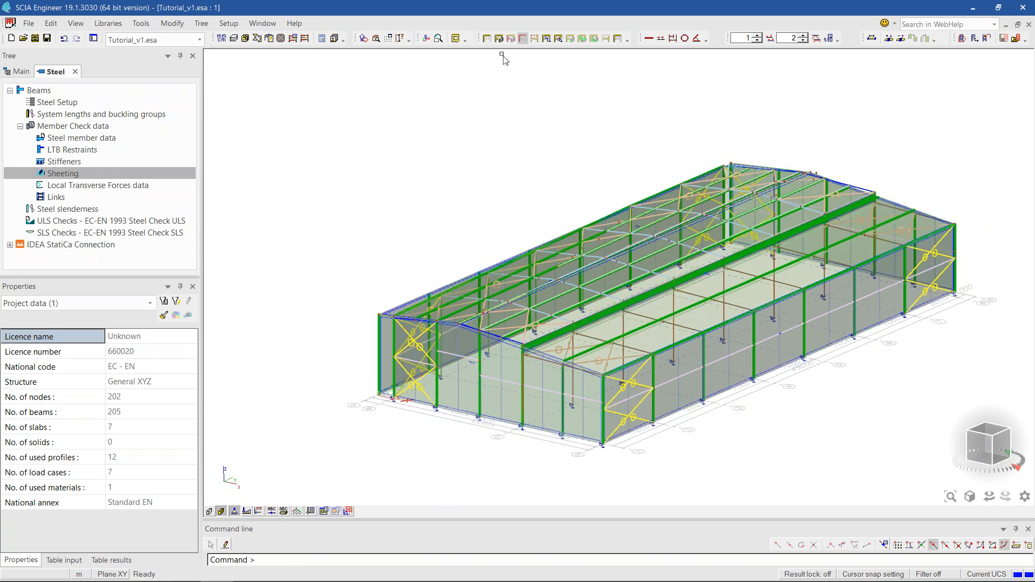
{"action": "left_click", "coordinate": [454, 428]}
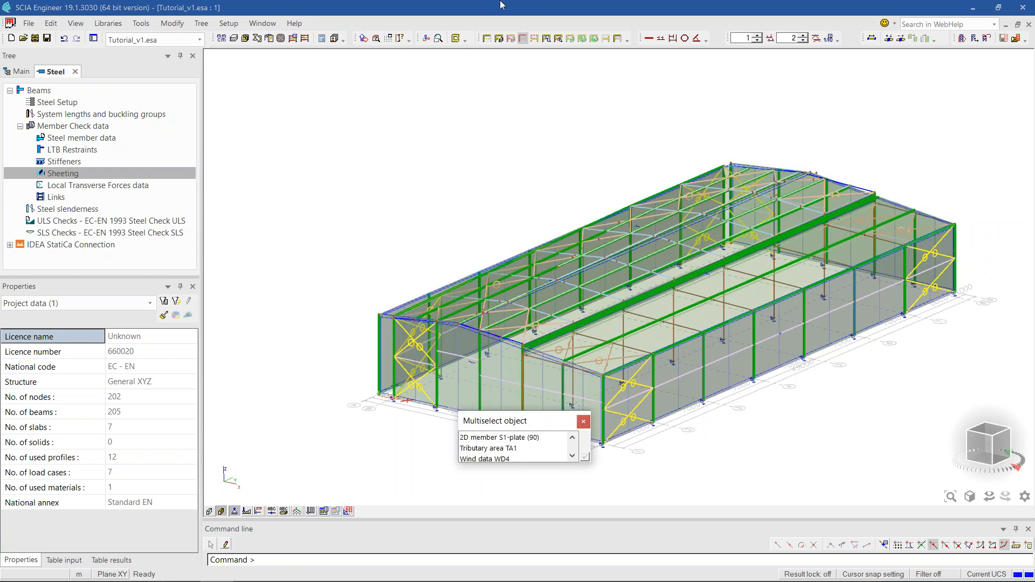
{"action": "left_click", "coordinate": [510, 39]}
{"action": "left_click", "coordinate": [533, 347]}
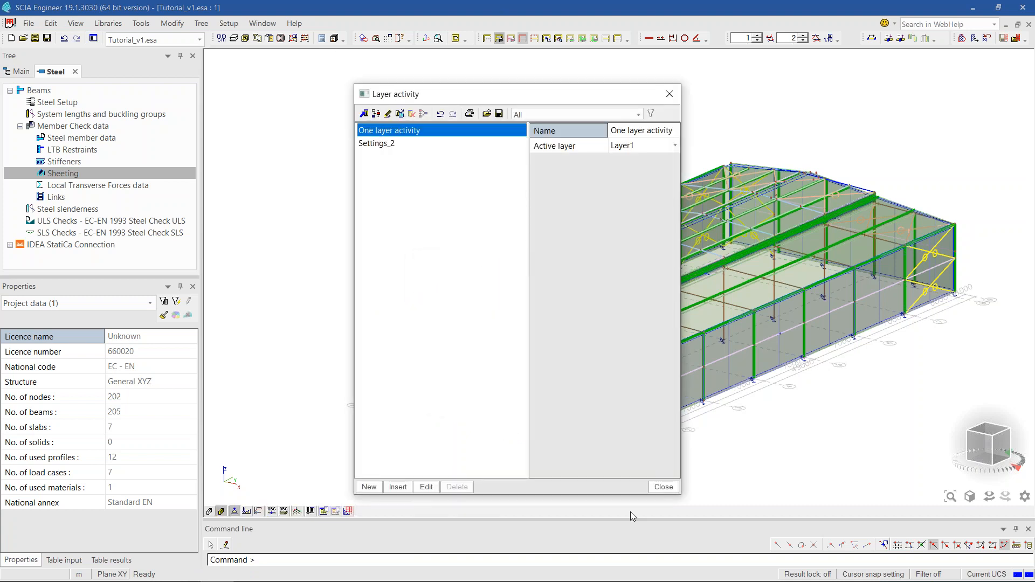
{"action": "left_click", "coordinate": [666, 488]}
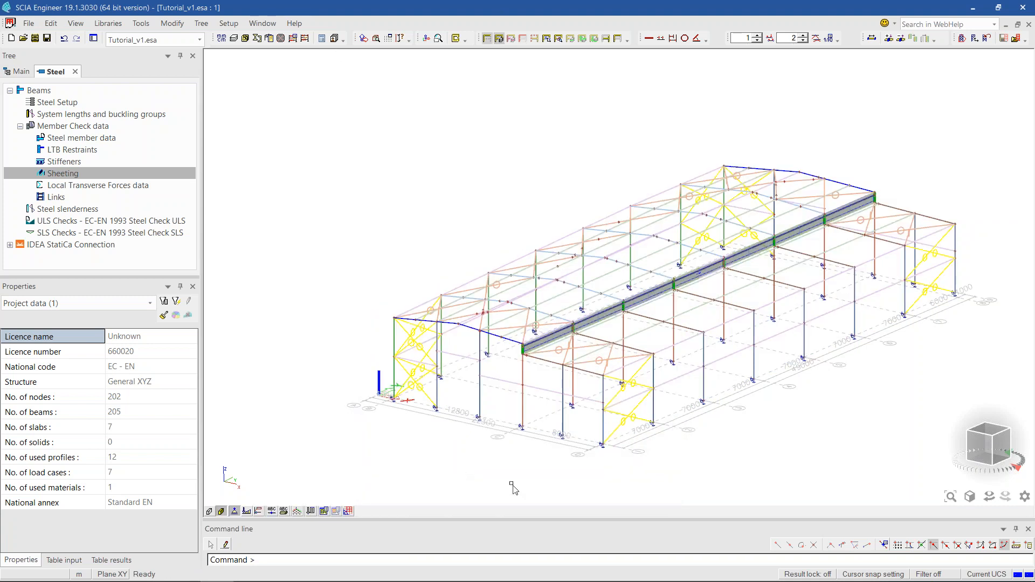
{"action": "left_click", "coordinate": [220, 512]}
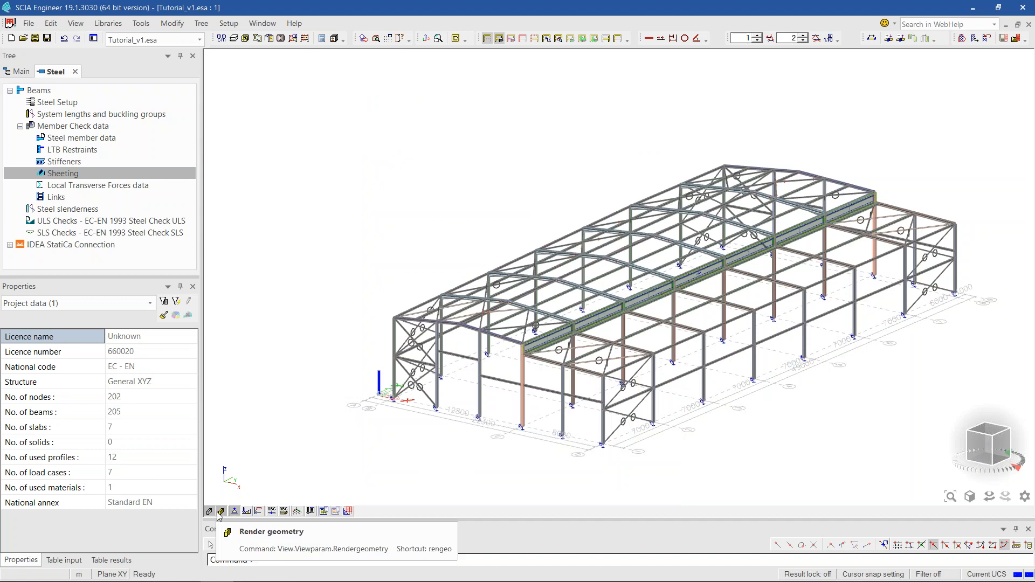
- Hide load panel S7 between the main hall and the side bay by switching off the activity of selected members
{"action": "right_click_drag", "start_coordinate": [277, 168], "coordinate": [307, 231], "text": "ctrl"}
{"action": "middle_click_drag", "start_coordinate": [293, 225], "coordinate": [266, 216]}
{"action": "scroll", "coordinate": [270, 224], "scroll_direction": "up", "scroll_amount": 1}
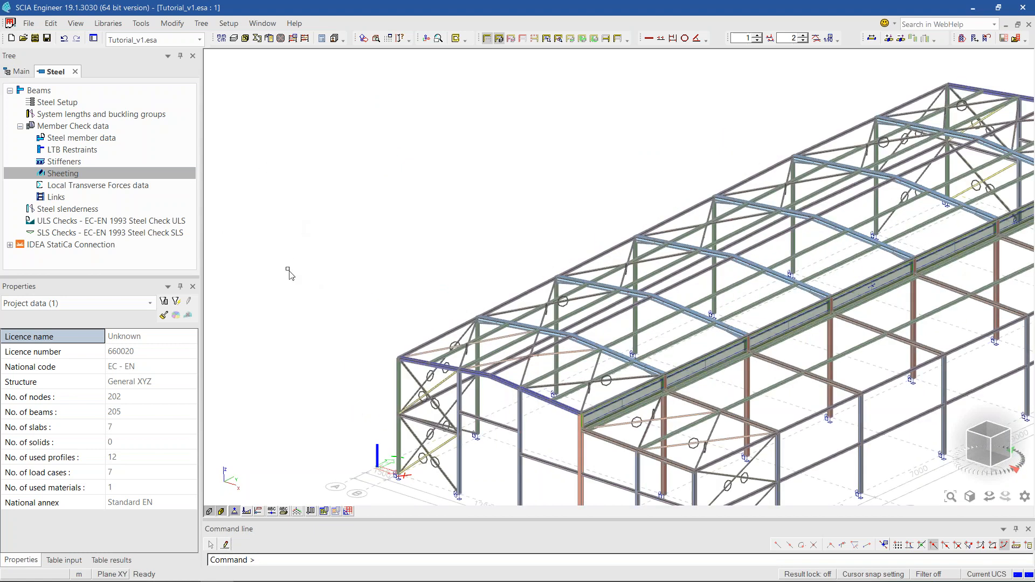
{"action": "scroll", "coordinate": [287, 270], "scroll_direction": "down", "scroll_amount": 1}
{"action": "scroll", "coordinate": [418, 359], "scroll_direction": "up", "scroll_amount": 1}
{"action": "left_click", "coordinate": [582, 359]}
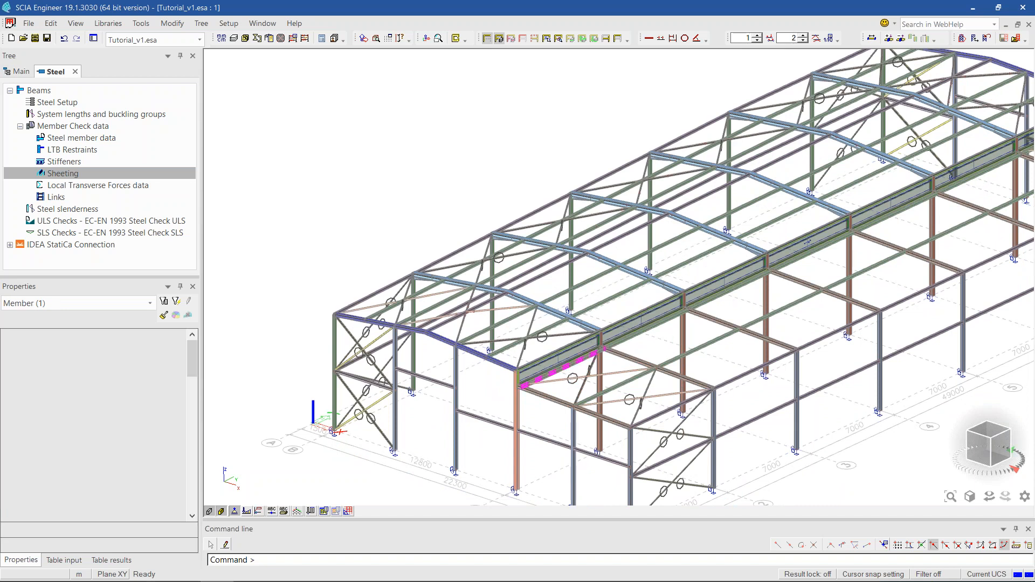
{"action": "key", "text": "Escape"}
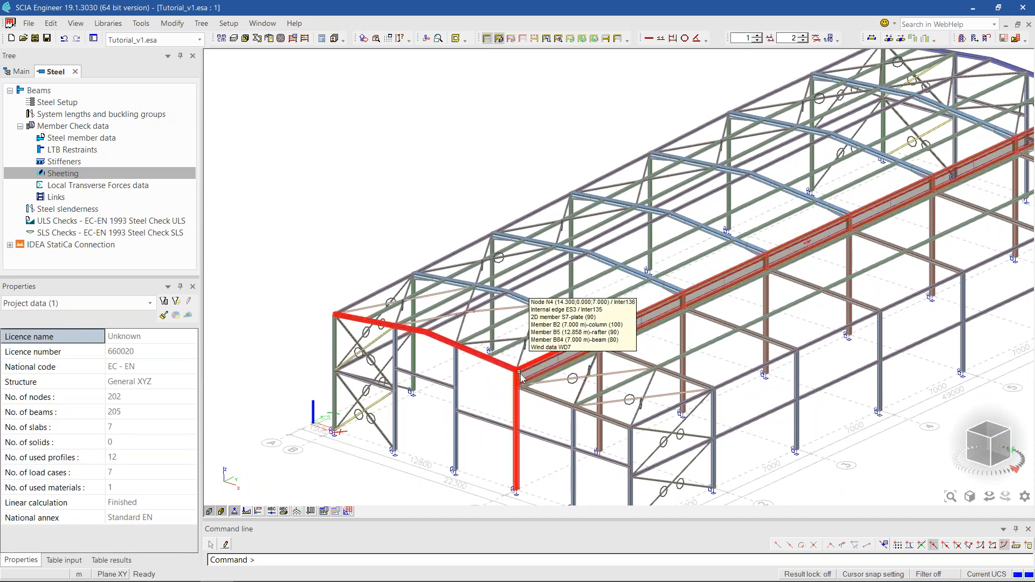
{"action": "left_click", "coordinate": [519, 371]}
{"action": "left_click", "coordinate": [561, 421]}
{"action": "scroll", "coordinate": [129, 398], "scroll_direction": "down", "scroll_amount": 2}
{"action": "scroll", "coordinate": [130, 398], "scroll_direction": "up", "scroll_amount": 2}
{"action": "left_click", "coordinate": [534, 38]}
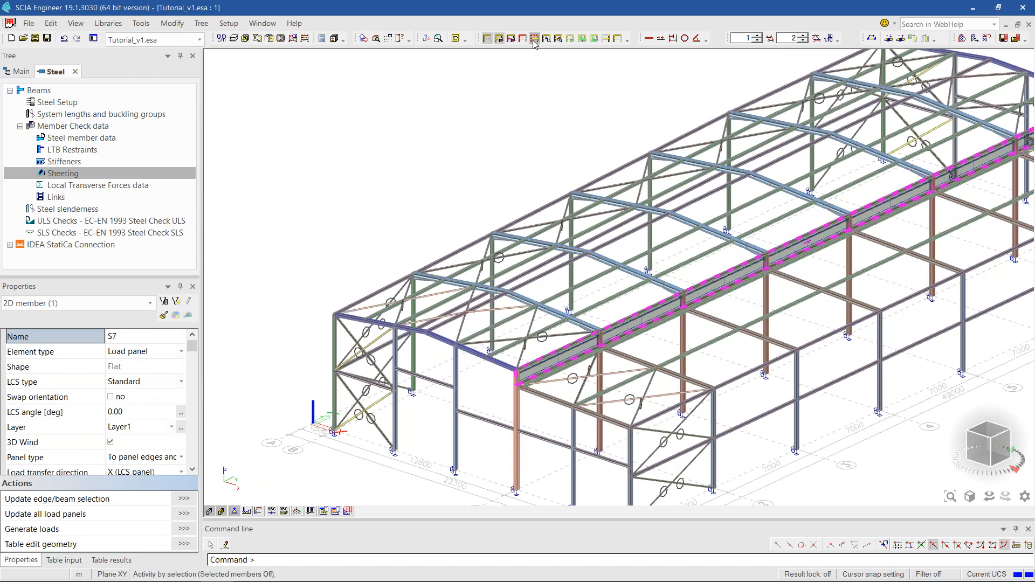
{"action": "left_click", "coordinate": [538, 348]}
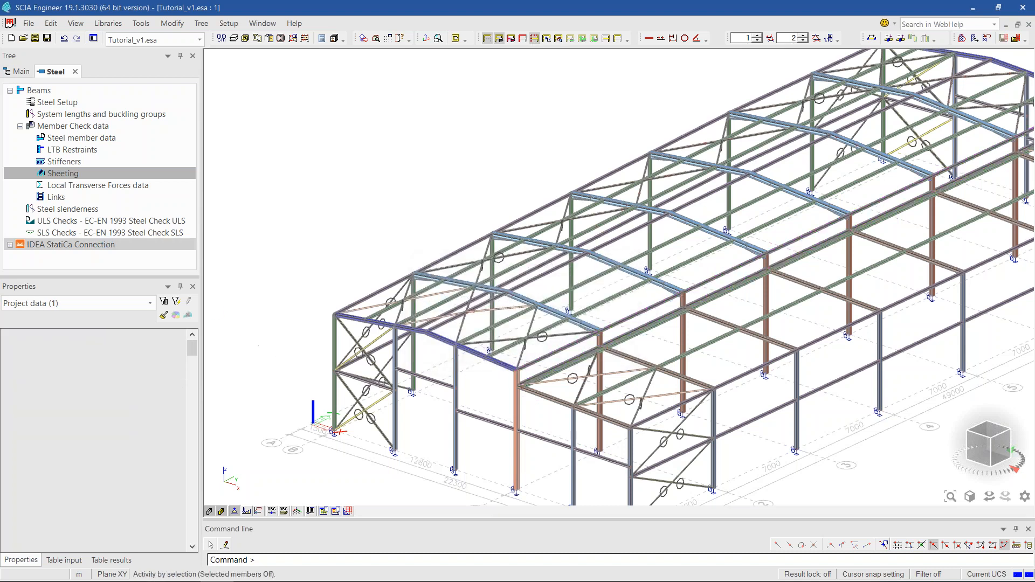
- Run the EC-EN 1993 ULS steel check with selection All and load type Combinations, using ULS-Set B (auto)
{"action": "left_click", "coordinate": [71, 221]}
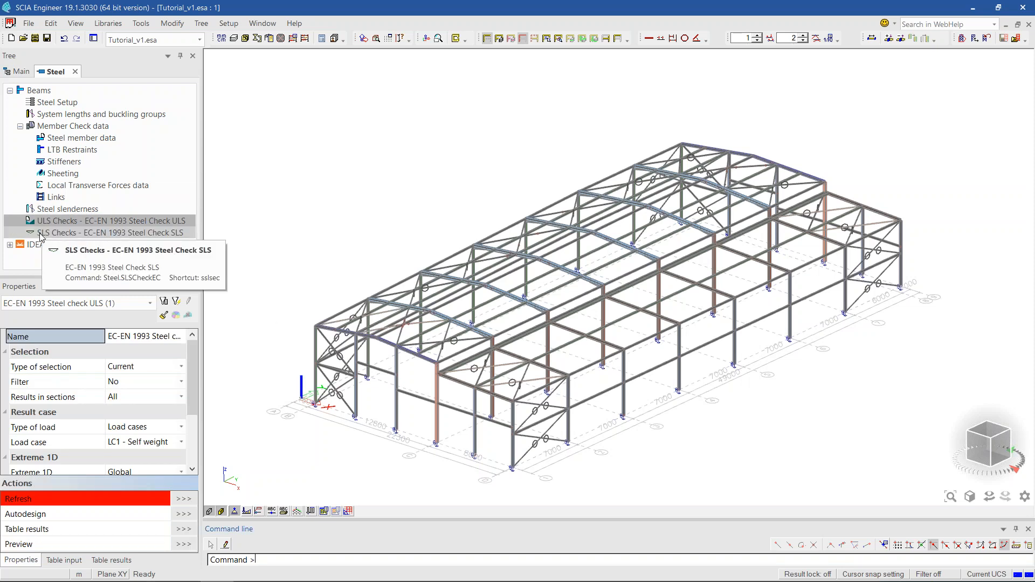
{"action": "left_click_drag", "start_coordinate": [129, 278], "coordinate": [145, 187]}
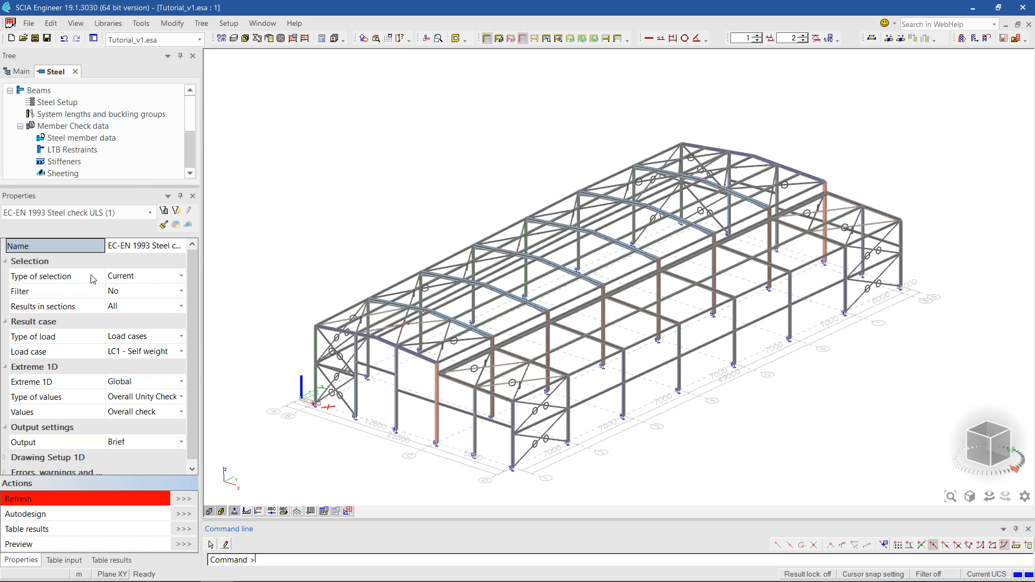
{"action": "left_click", "coordinate": [145, 277]}
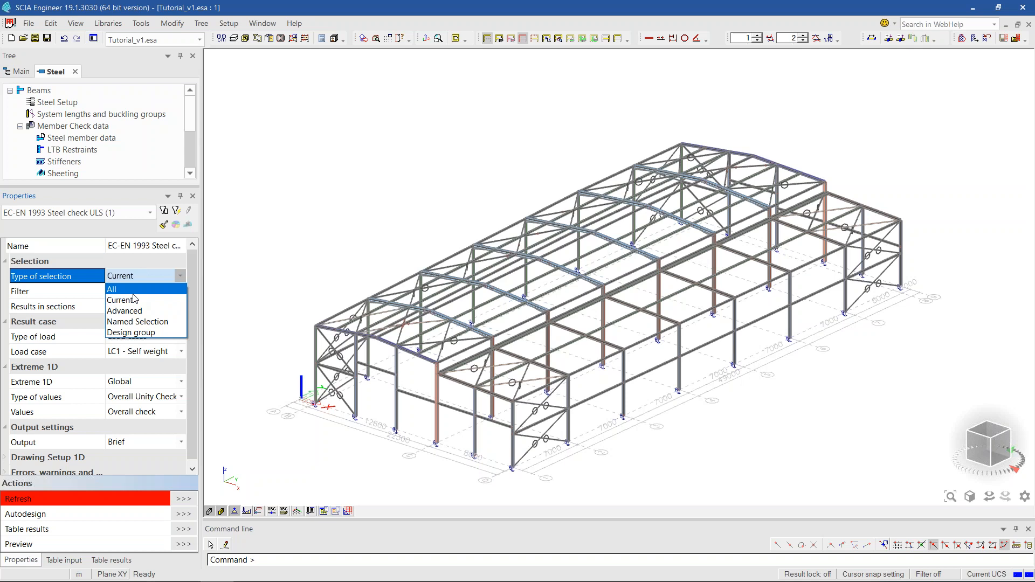
{"action": "key", "text": "Return"}
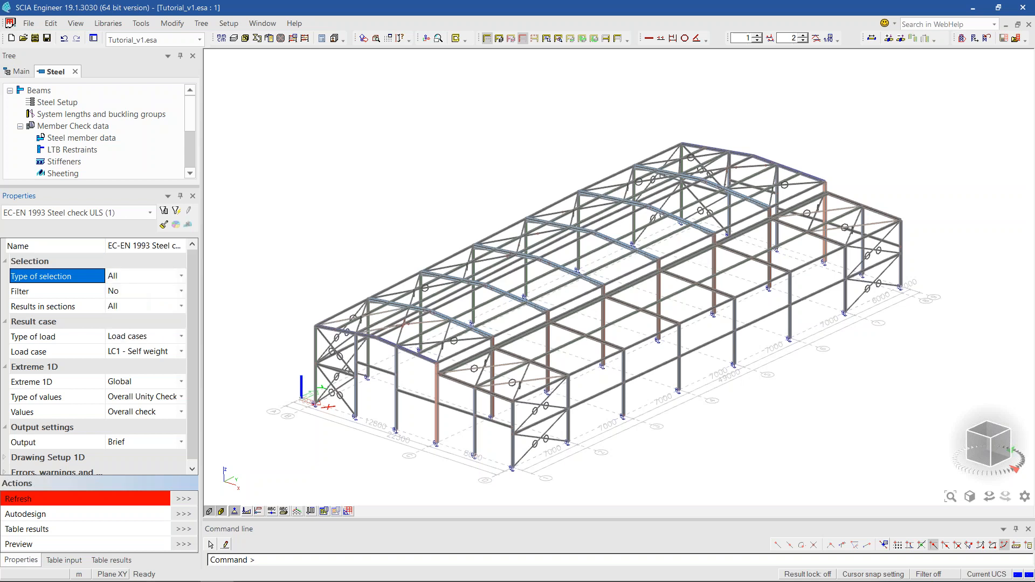
{"action": "left_click", "coordinate": [149, 338]}
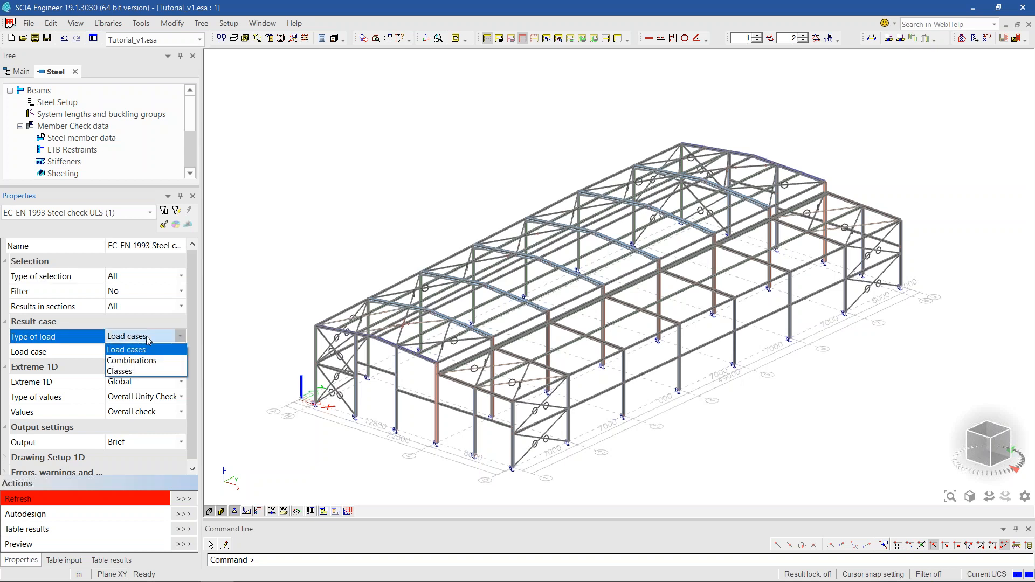
{"action": "left_click", "coordinate": [131, 360]}
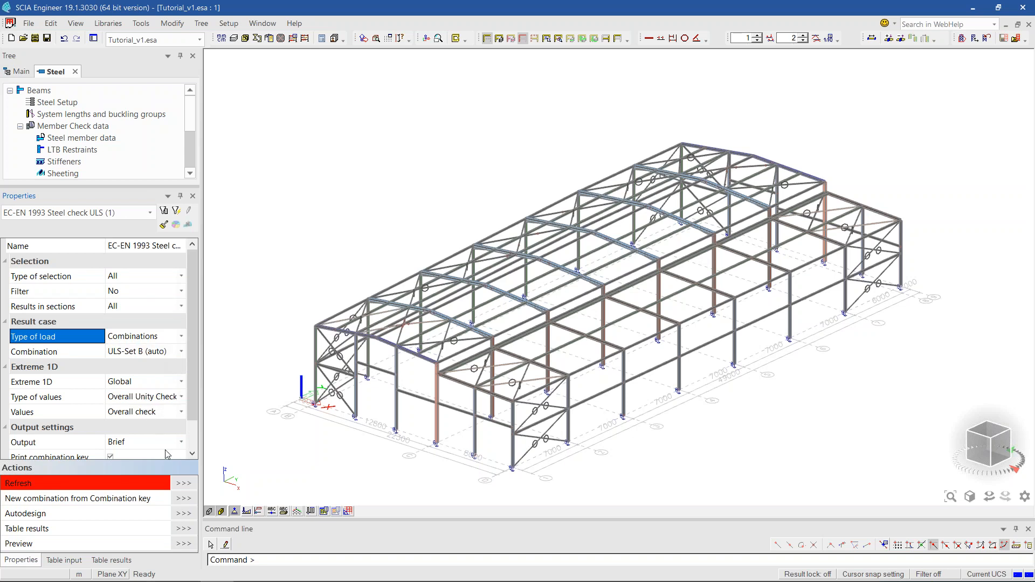
{"action": "left_click", "coordinate": [182, 483]}
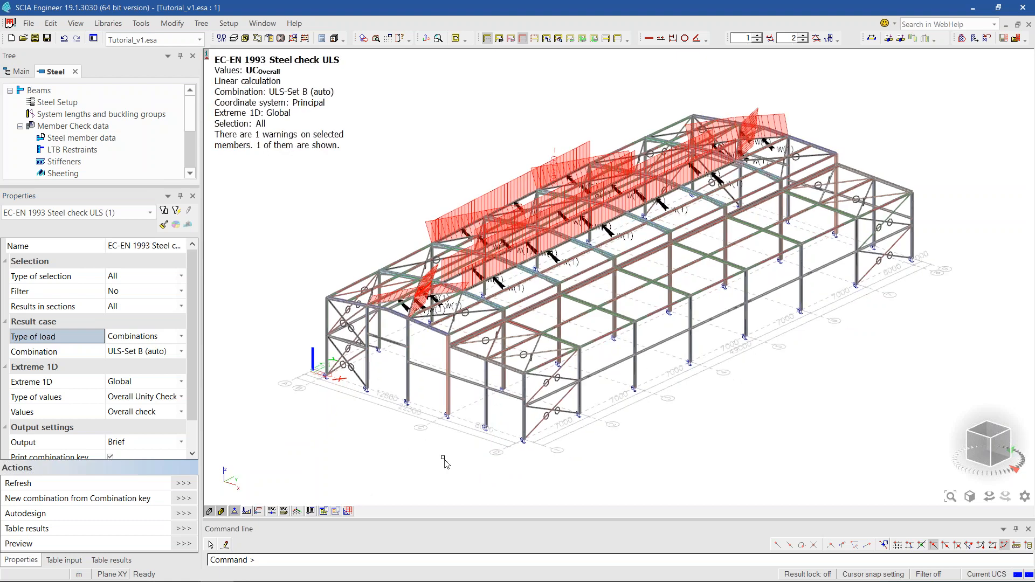
{"action": "mouse_move", "coordinate": [443, 458]}
{"action": "right_mouse_down", "text": "ctrl"}
{"action": "mouse_move", "coordinate": [435, 455]}
{"action": "mouse_move", "coordinate": [444, 458]}
{"action": "right_mouse_up", "text": "ctrl"}
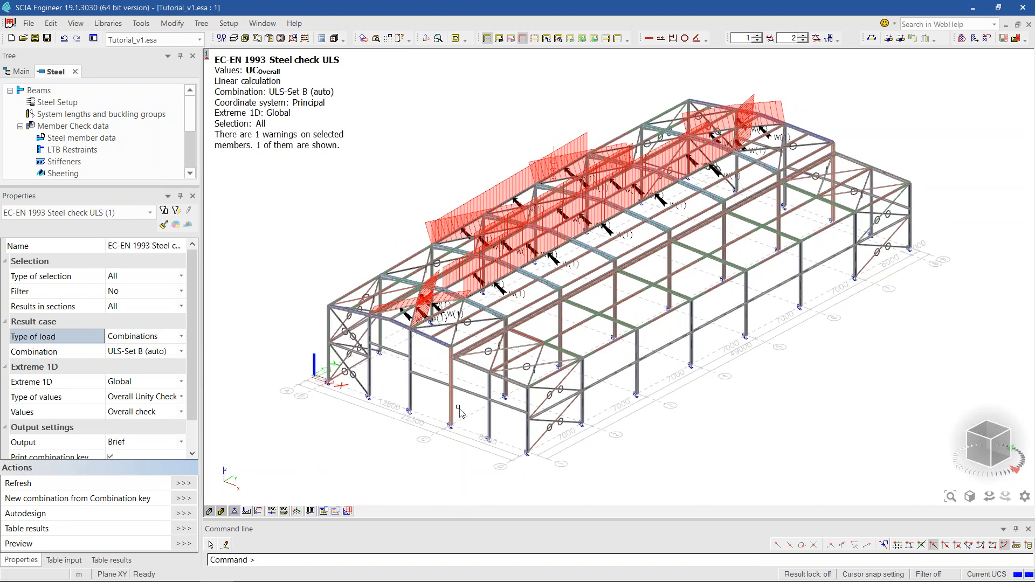
{"action": "mouse_move", "coordinate": [505, 293]}
- Display only the Section check values of the ULS check and inspect them on the hall
{"action": "left_click", "coordinate": [132, 412]}
{"action": "left_click", "coordinate": [132, 412]}
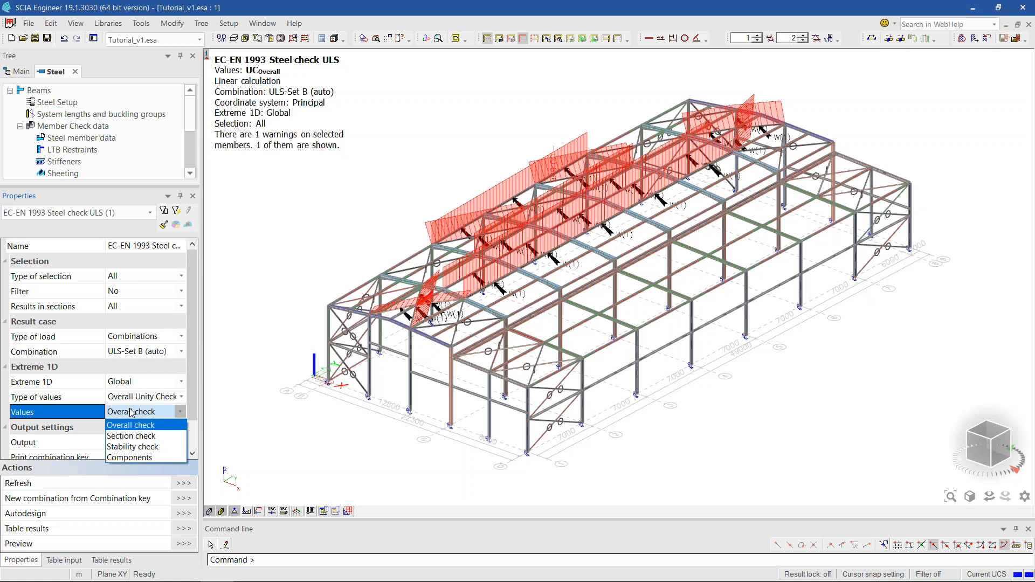
{"action": "left_click", "coordinate": [132, 435]}
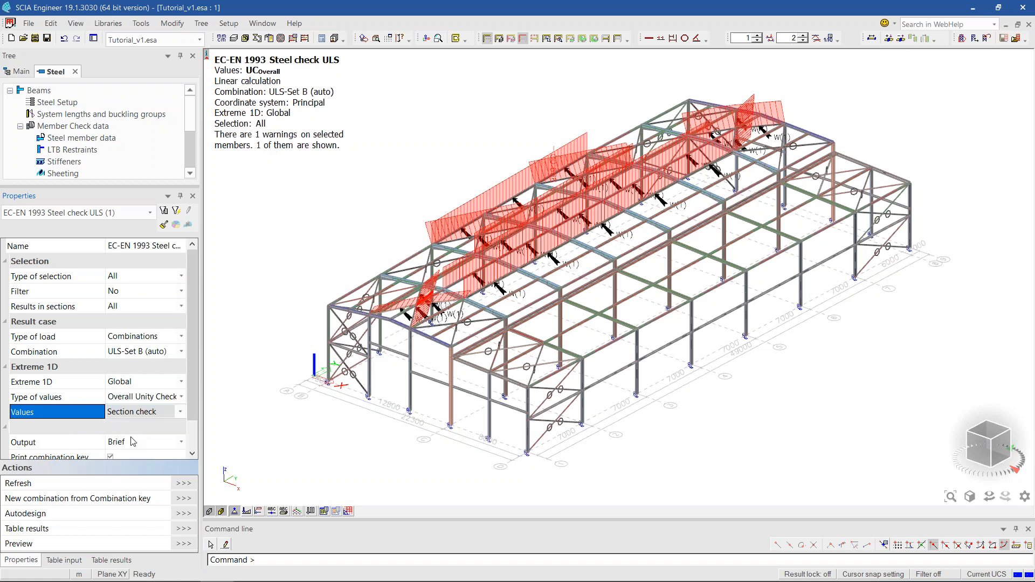
{"action": "left_click", "coordinate": [174, 483]}
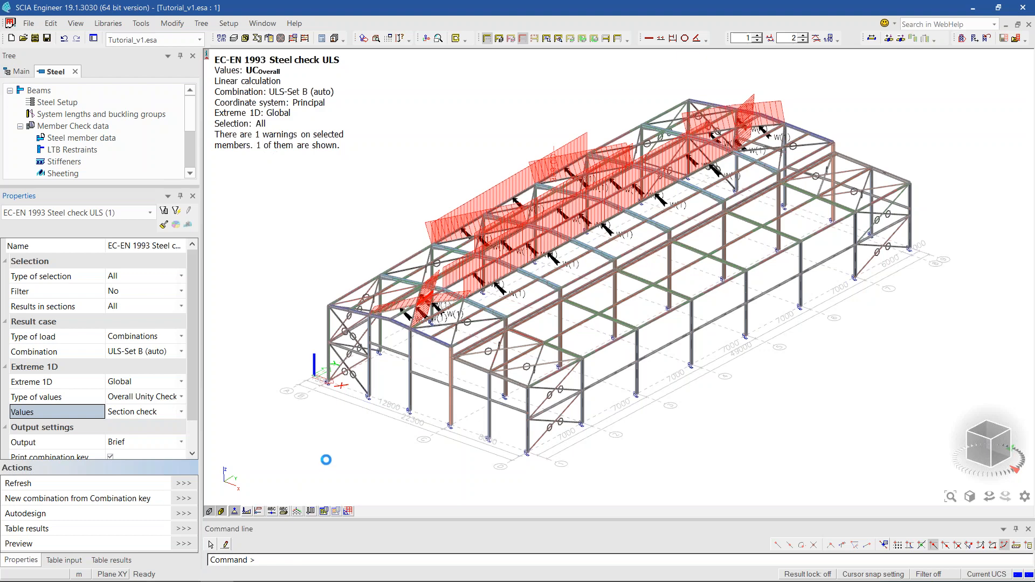
{"action": "right_click_drag", "start_coordinate": [651, 454], "coordinate": [712, 438], "text": "ctrl"}
{"action": "left_click", "coordinate": [181, 412]}
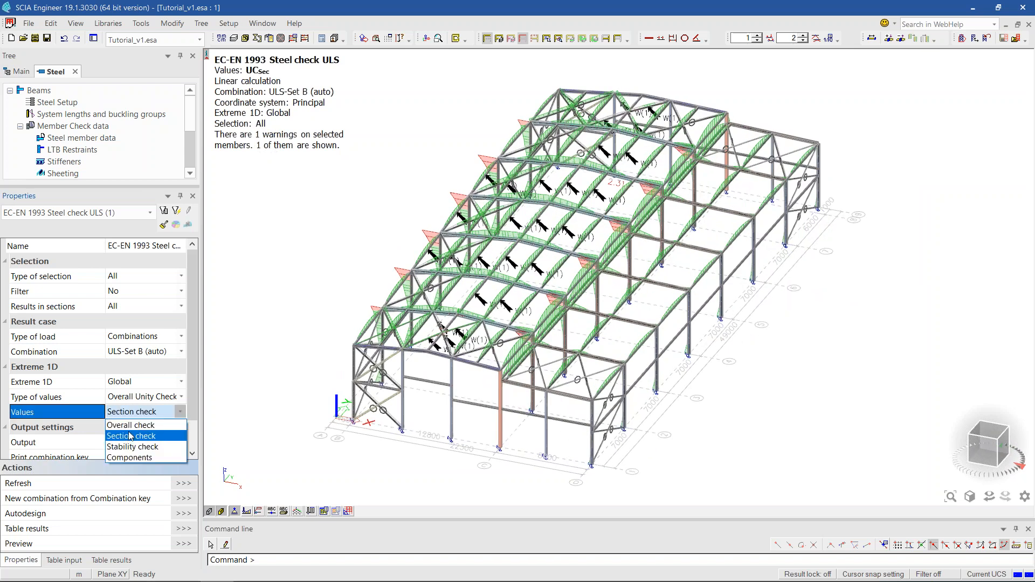
{"action": "left_click", "coordinate": [324, 425]}
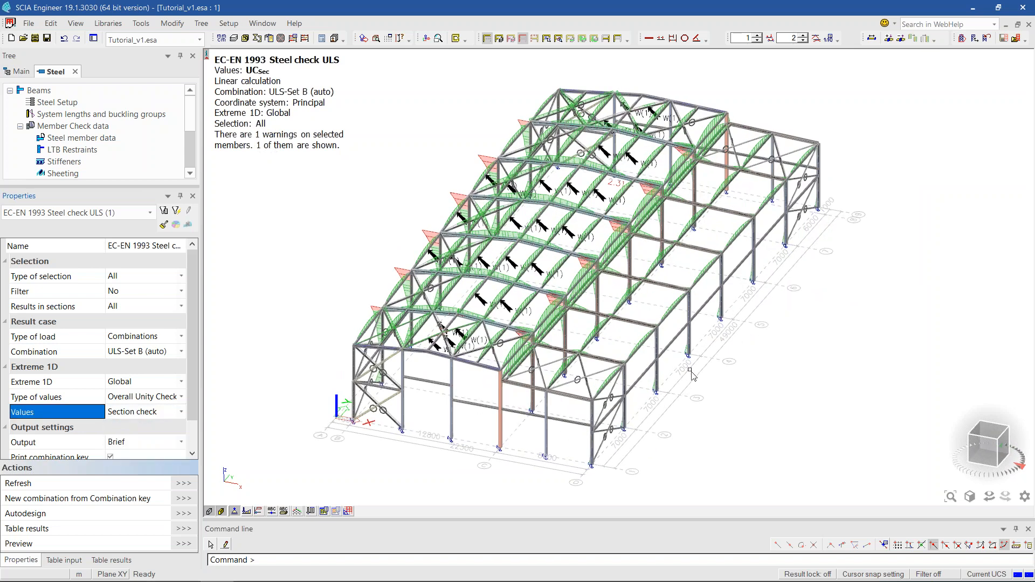
{"action": "right_click", "coordinate": [713, 393]}
{"action": "left_click", "coordinate": [730, 430]}
{"action": "mouse_move", "coordinate": [707, 430]}
{"action": "right_mouse_down", "text": "ctrl"}
{"action": "mouse_move", "coordinate": [722, 438]}
{"action": "mouse_move", "coordinate": [692, 412]}
{"action": "right_mouse_up", "text": "ctrl"}
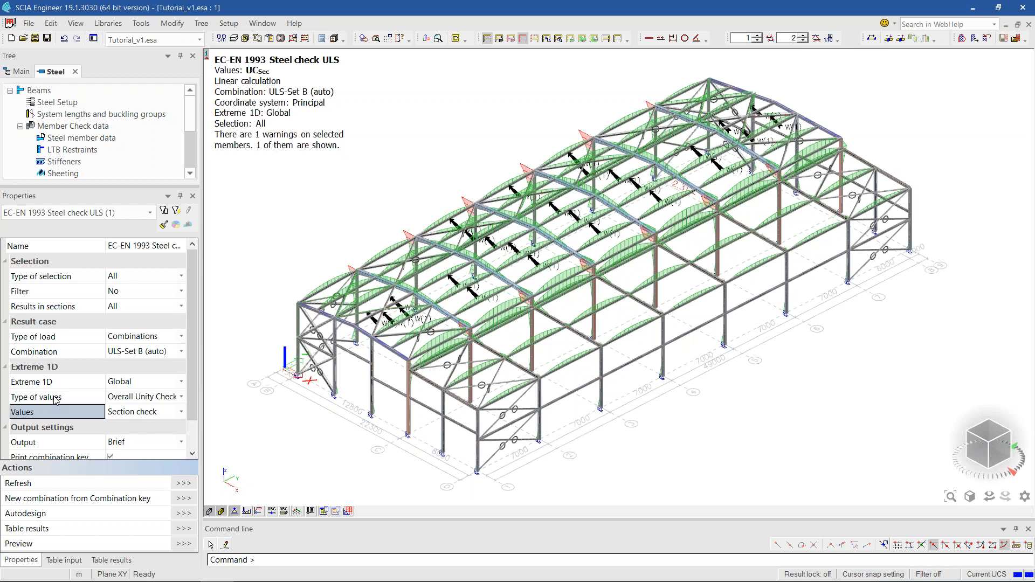
- Set the displayed values of the ULS check to Overall check and refresh the results
{"action": "scroll", "coordinate": [106, 412], "scroll_direction": "down", "scroll_amount": 1}
{"action": "left_click", "coordinate": [145, 367]}
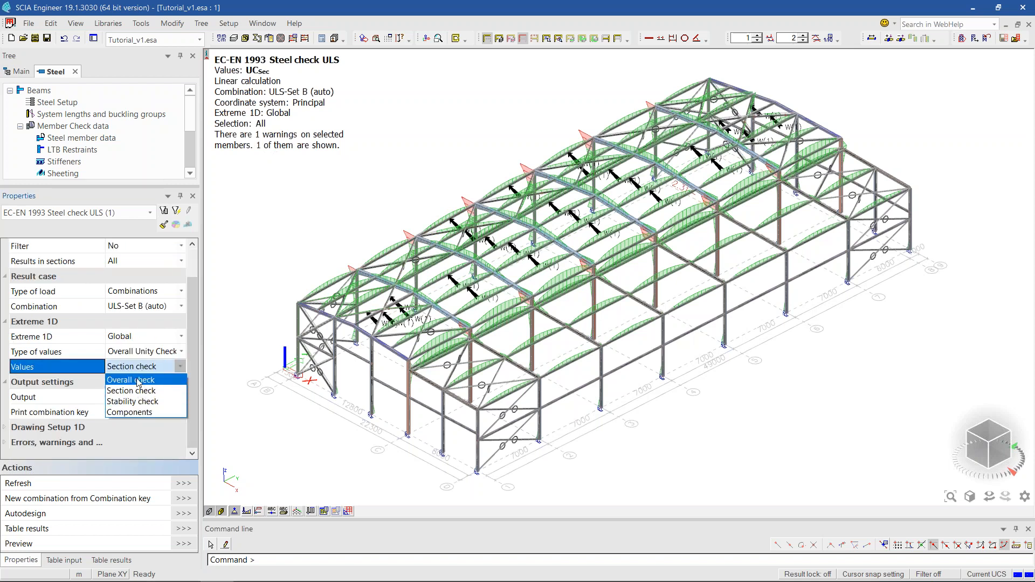
{"action": "left_click", "coordinate": [142, 380]}
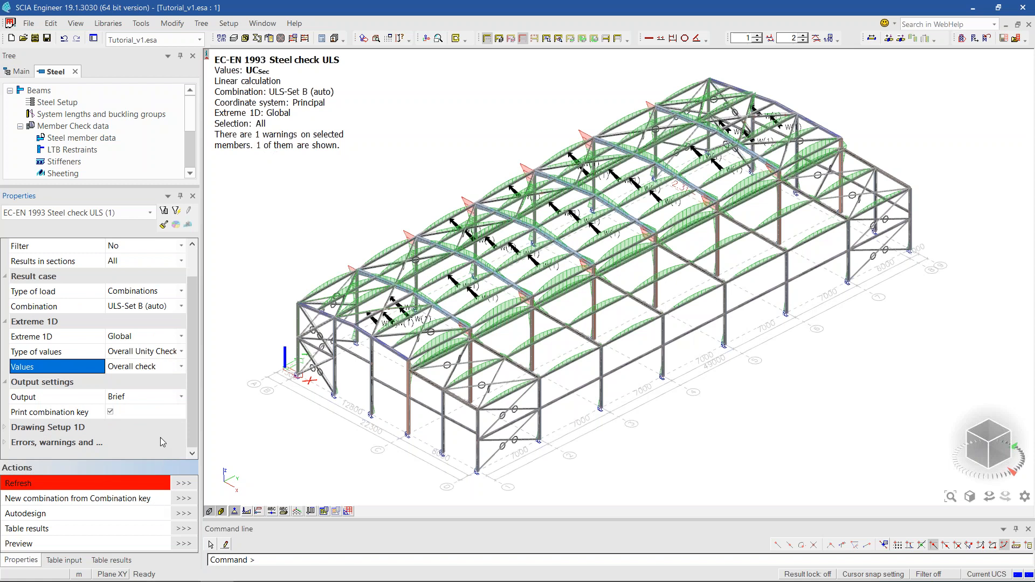
{"action": "left_click", "coordinate": [181, 486]}
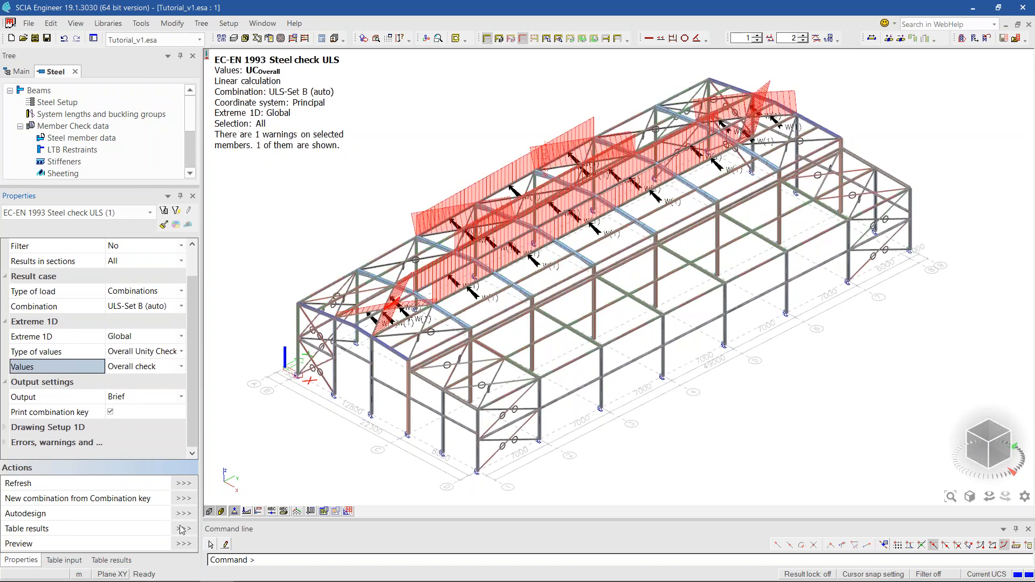
- Show the table results and detach them as a wider floating window over the model
{"action": "left_click", "coordinate": [75, 23]}
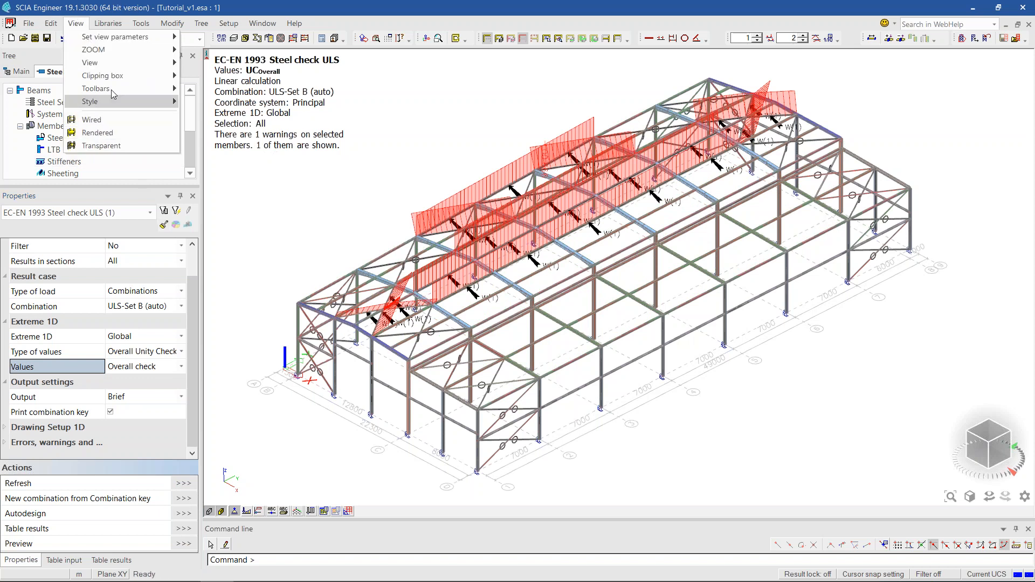
{"action": "mouse_move", "coordinate": [118, 88]}
{"action": "left_click", "coordinate": [219, 166]}
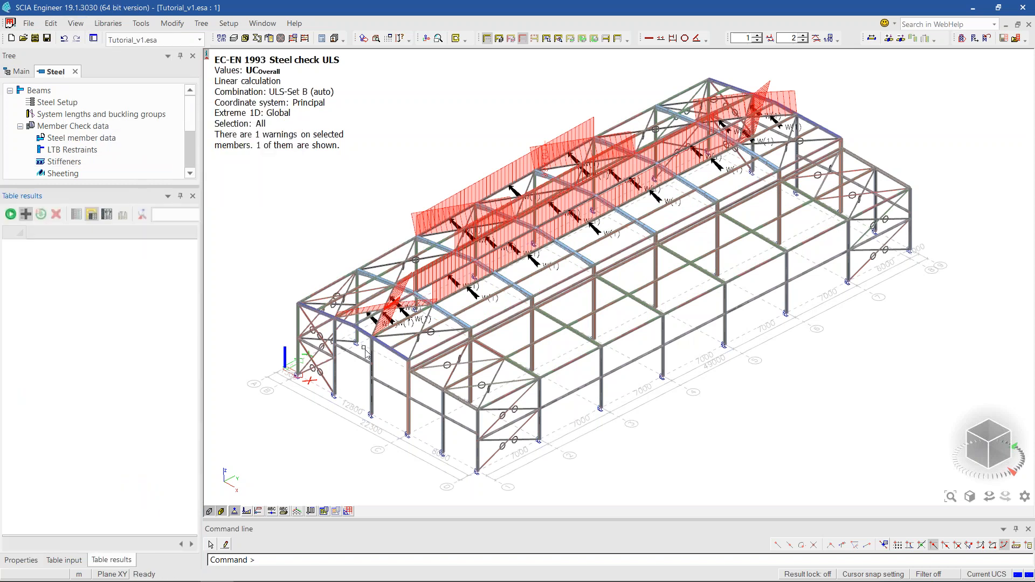
{"action": "left_click_drag", "start_coordinate": [55, 193], "coordinate": [787, 157]}
{"action": "left_click_drag", "start_coordinate": [729, 307], "coordinate": [605, 307]}
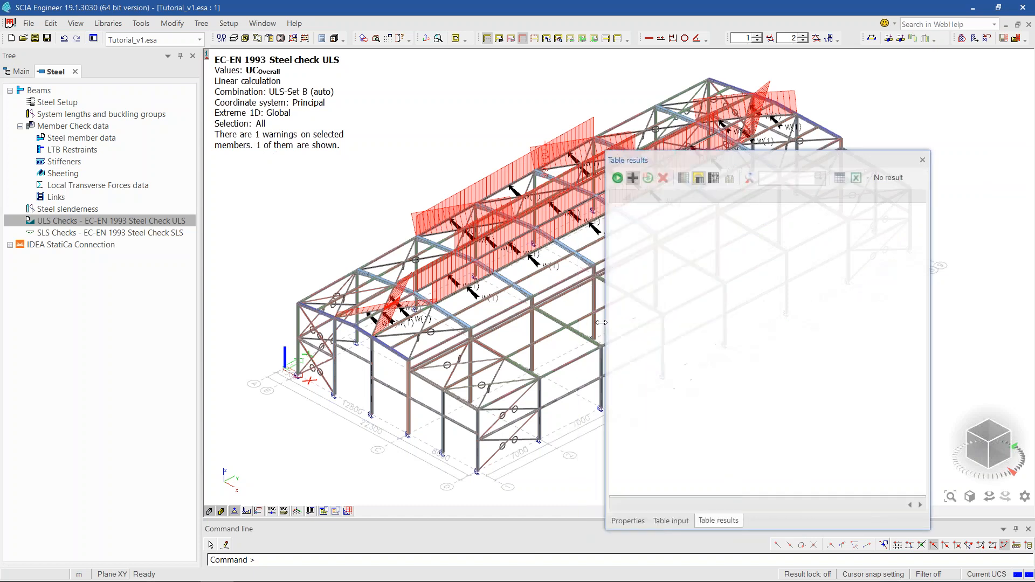
- Dock the Properties panel back beneath the Tree, then reposition the floating tables and display the ULS check results
{"action": "left_click", "coordinate": [628, 521]}
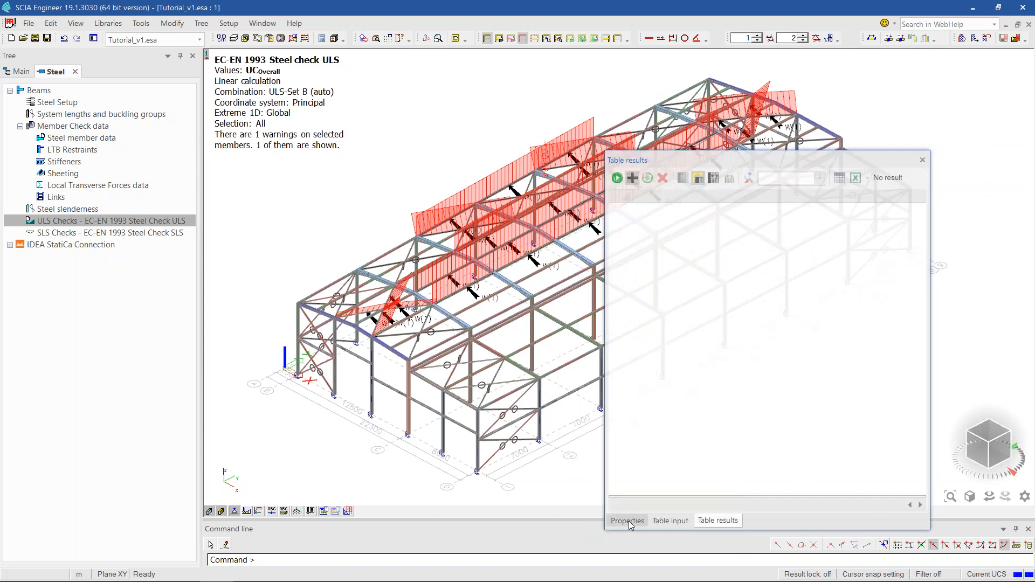
{"action": "left_click_drag", "start_coordinate": [627, 522], "coordinate": [103, 236]}
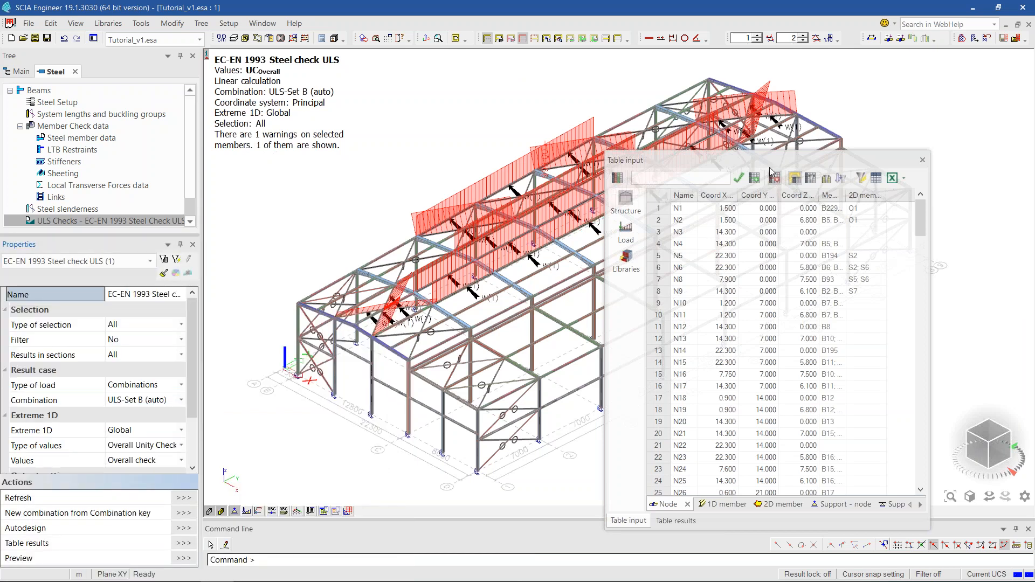
{"action": "left_click_drag", "start_coordinate": [766, 163], "coordinate": [721, 218]}
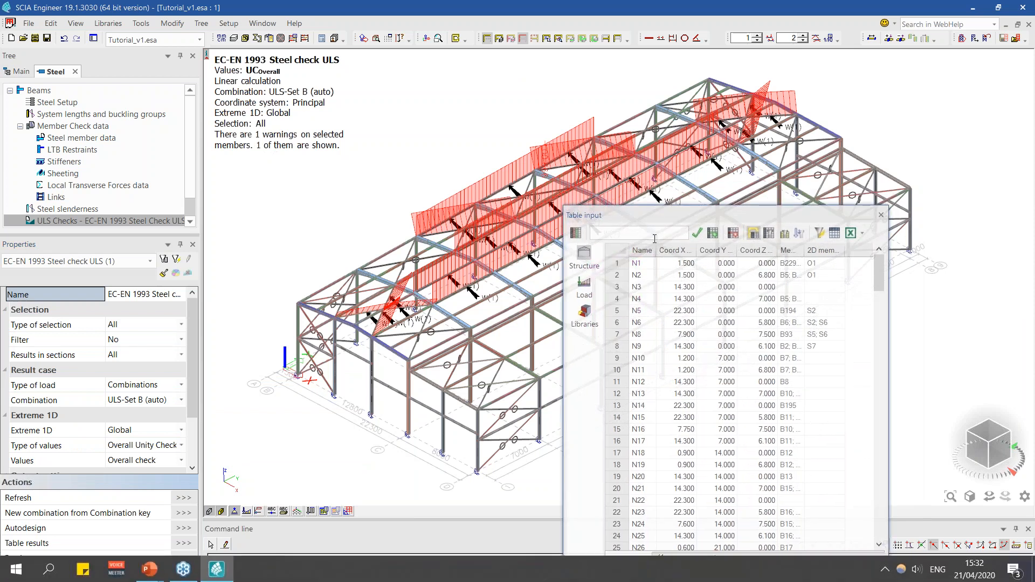
{"action": "left_click_drag", "start_coordinate": [658, 217], "coordinate": [686, 194]}
{"action": "left_click", "coordinate": [664, 550]}
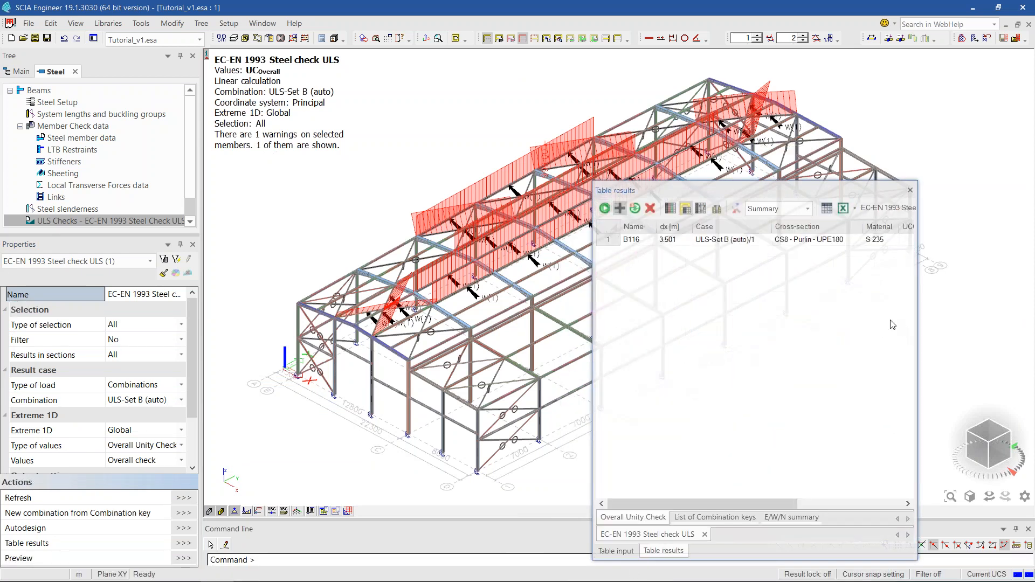
- Set the 1D extreme of the ULS check to Member and refresh the results
{"action": "scroll", "coordinate": [120, 398], "scroll_direction": "down", "scroll_amount": 1}
{"action": "left_click", "coordinate": [151, 387]}
{"action": "left_click", "coordinate": [151, 387]}
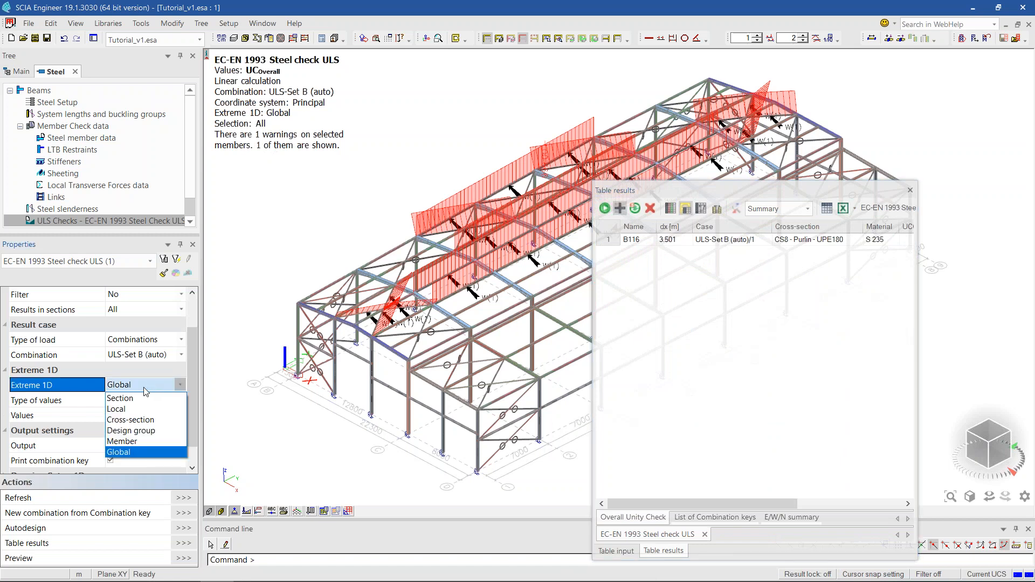
{"action": "left_click", "coordinate": [145, 441]}
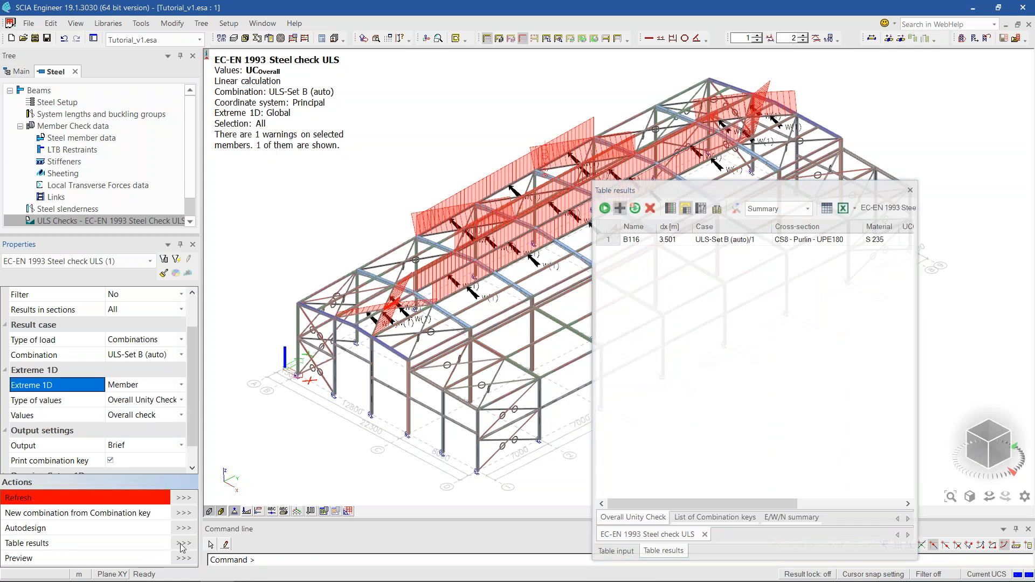
{"action": "left_click", "coordinate": [178, 494]}
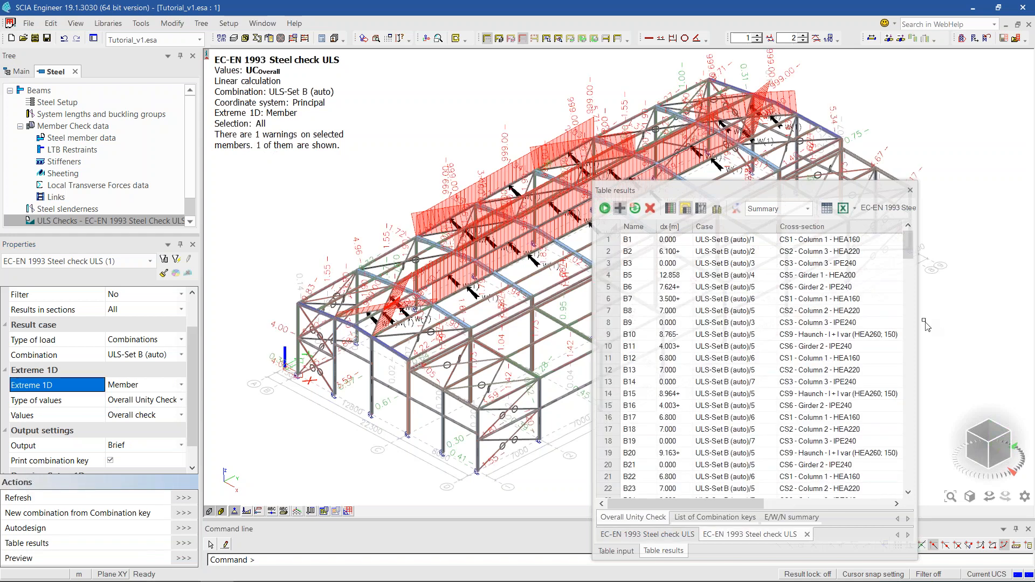
- Widen the results table window and sort the members by overall unity check, highest first
{"action": "left_click_drag", "start_coordinate": [1008, 303], "coordinate": [1015, 303]}
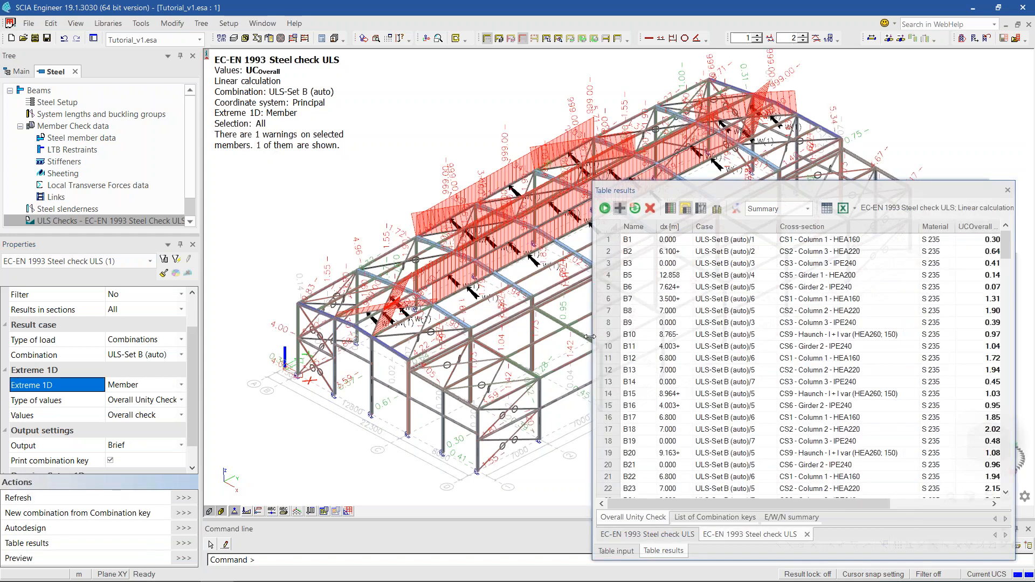
{"action": "left_click_drag", "start_coordinate": [590, 337], "coordinate": [496, 337]}
{"action": "left_click", "coordinate": [875, 227]}
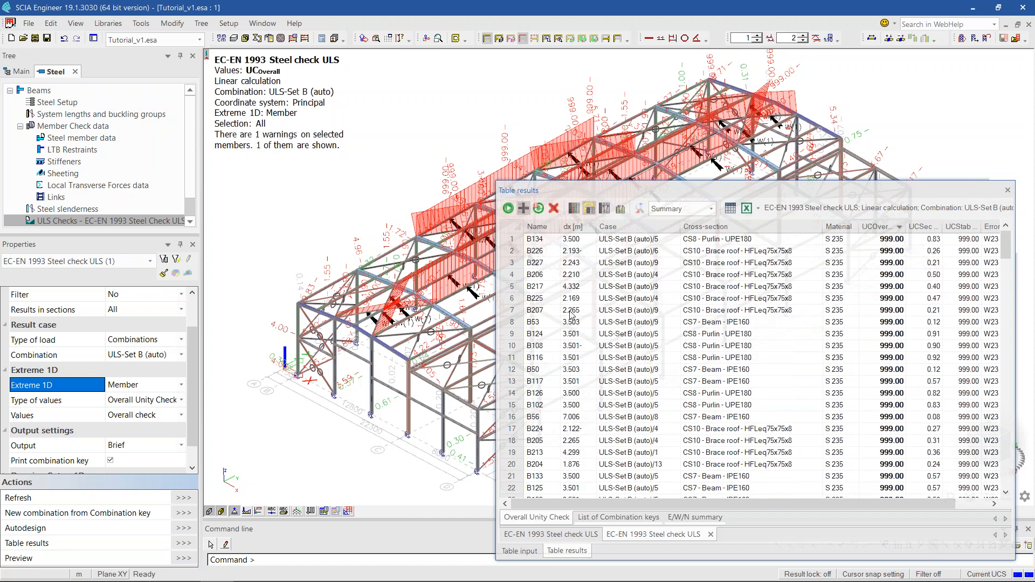
- Open the report preview for purlin B108 from the results table and examine its section and stability checks
{"action": "left_click", "coordinate": [528, 334]}
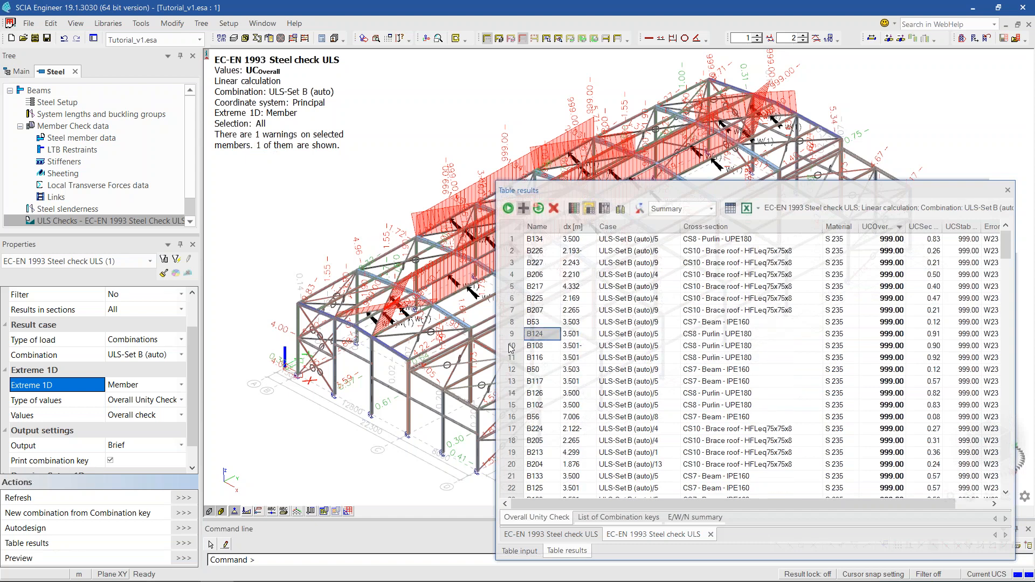
{"action": "left_click", "coordinate": [512, 346]}
{"action": "left_click", "coordinate": [690, 212]}
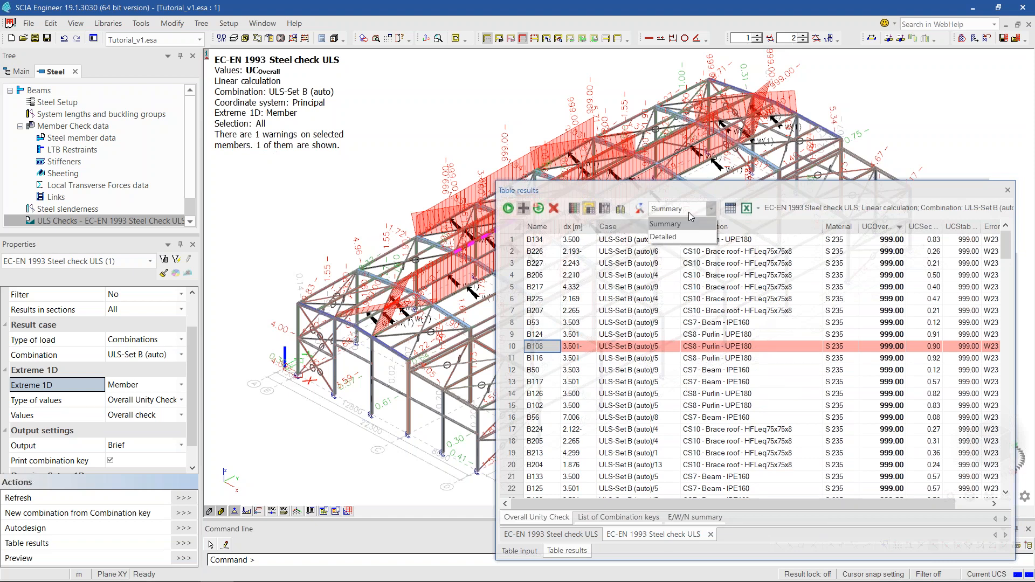
{"action": "left_click", "coordinate": [665, 224]}
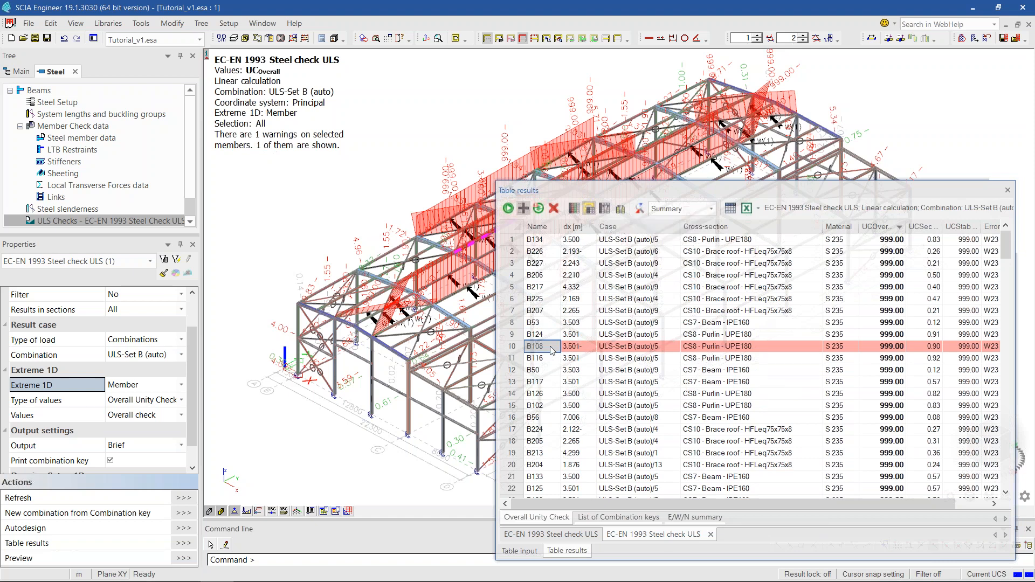
{"action": "double_click", "coordinate": [551, 347]}
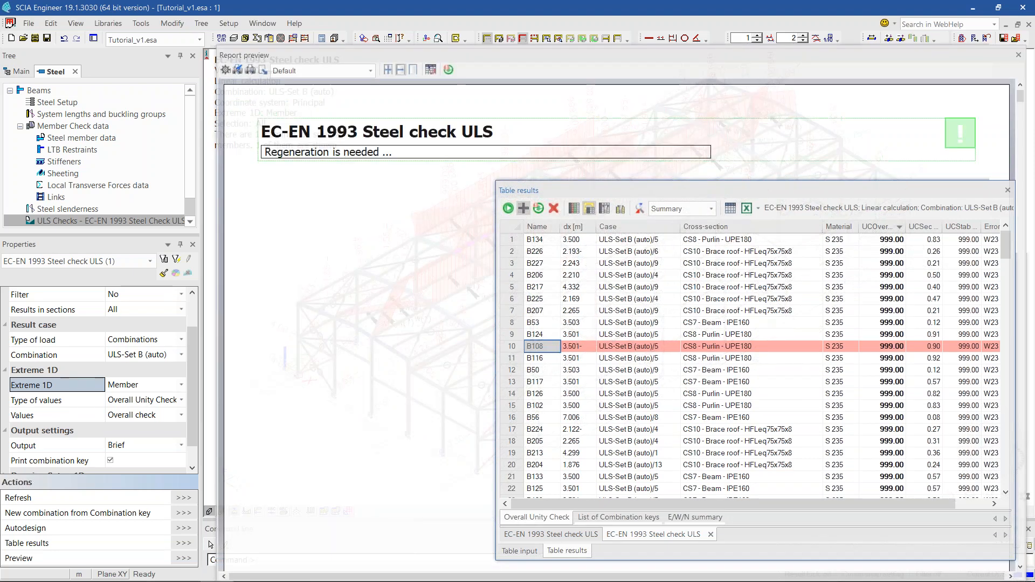
{"action": "left_click_drag", "start_coordinate": [672, 188], "coordinate": [786, 172]}
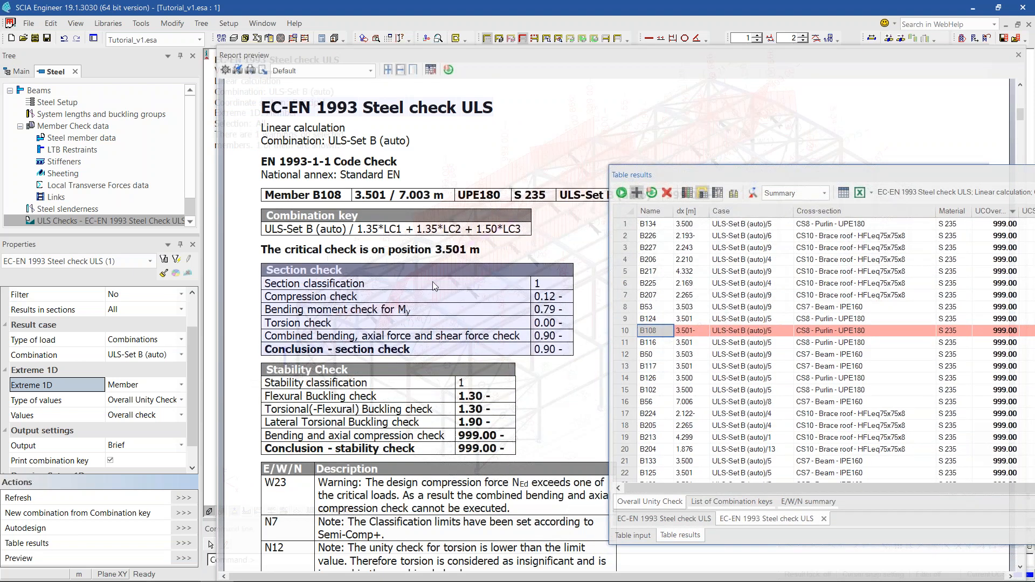
{"action": "scroll", "coordinate": [489, 356], "scroll_direction": "down", "scroll_amount": 1}
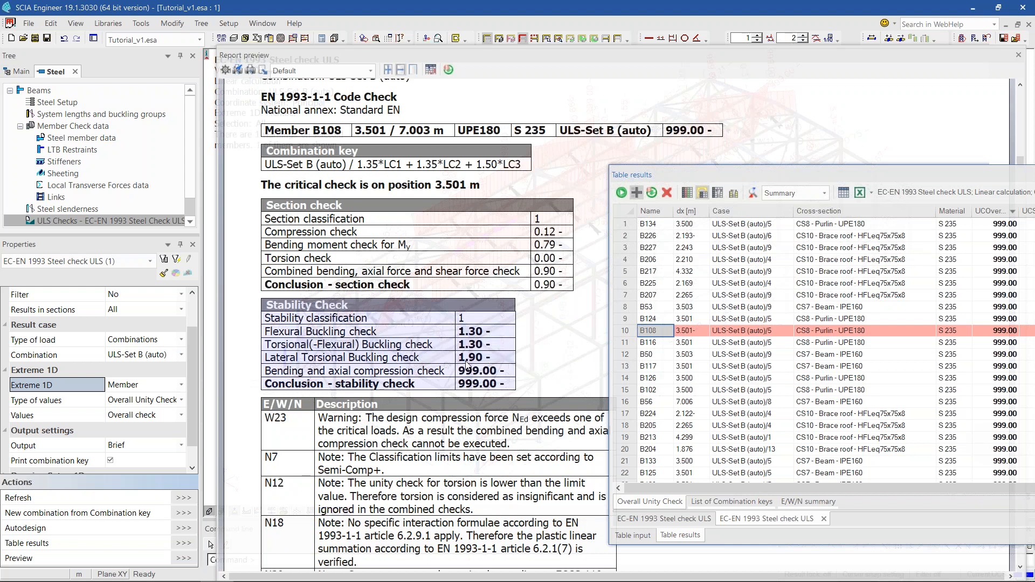
- Move the report preview aside, switch the results table output to Detailed and display the report for purlin B108
{"action": "left_click_drag", "start_coordinate": [716, 56], "coordinate": [456, 52]}
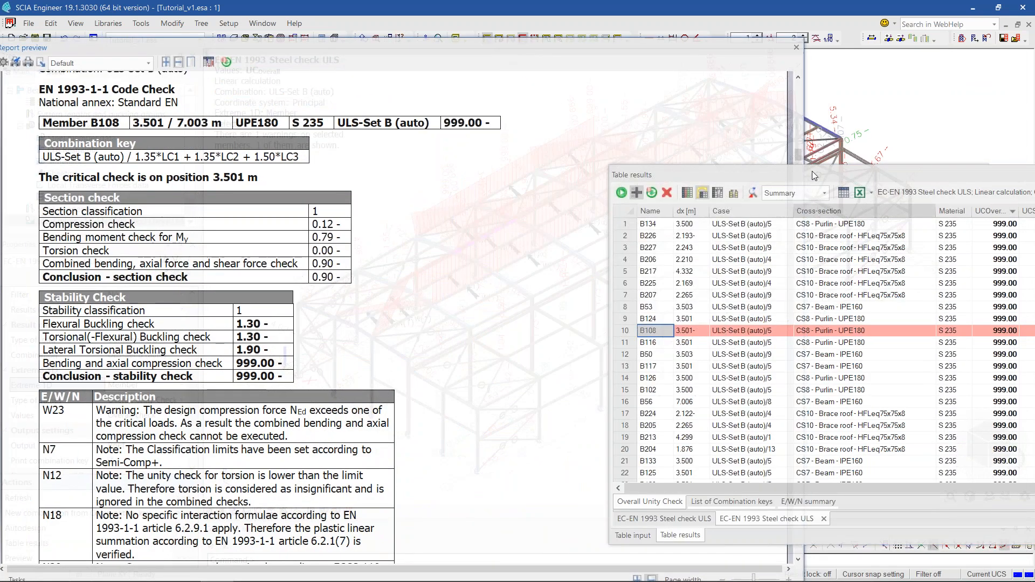
{"action": "left_click", "coordinate": [773, 194]}
{"action": "left_click", "coordinate": [778, 215]}
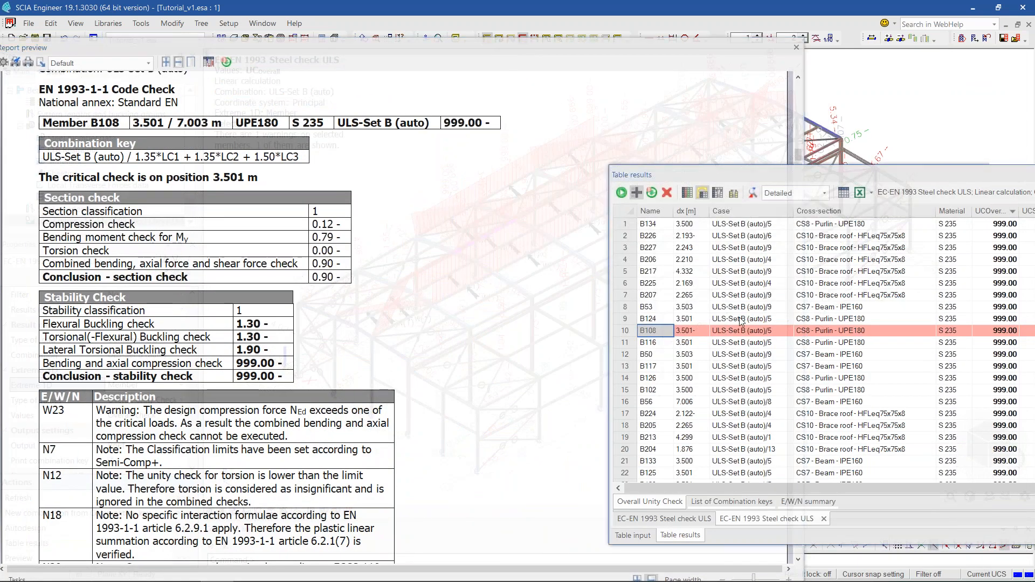
{"action": "left_click", "coordinate": [703, 331]}
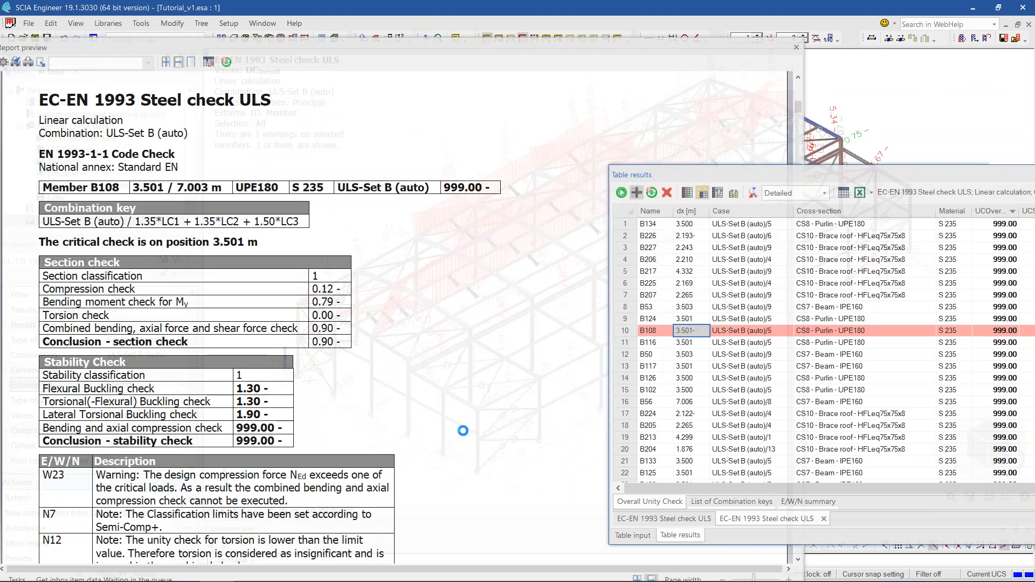
- Examine the detailed B108 report through the section and stability checks, and close the preview
{"action": "scroll", "coordinate": [519, 427], "scroll_direction": "down", "scroll_amount": 10}
{"action": "scroll", "coordinate": [520, 427], "scroll_direction": "down", "scroll_amount": 3}
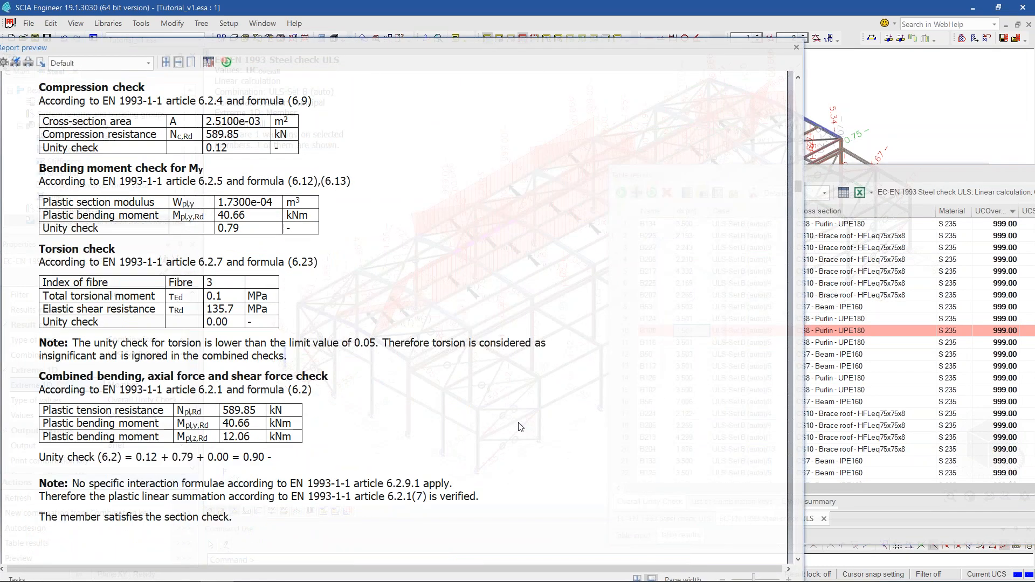
{"action": "scroll", "coordinate": [519, 426], "scroll_direction": "down", "scroll_amount": 11}
{"action": "scroll", "coordinate": [519, 427], "scroll_direction": "down", "scroll_amount": 12}
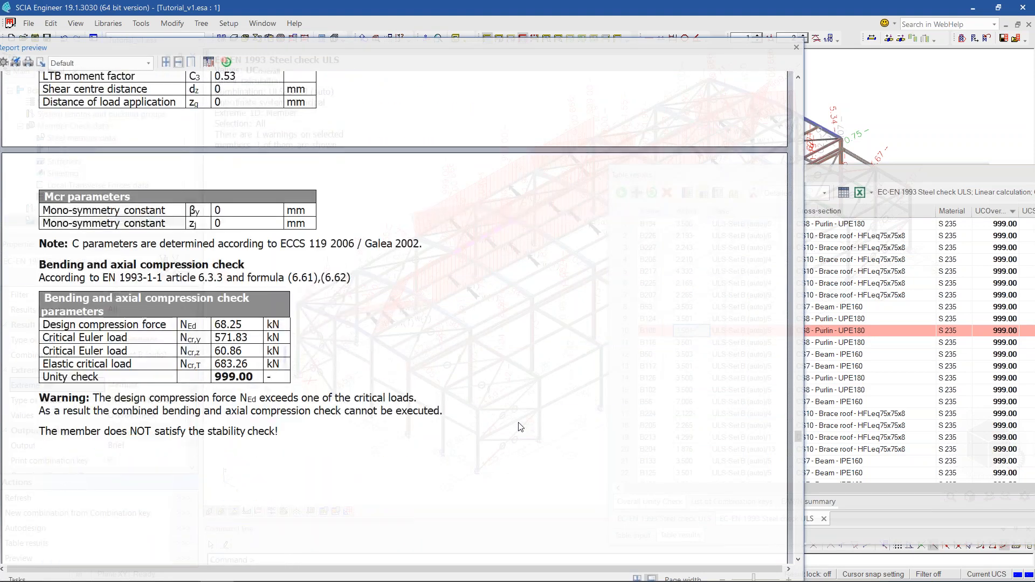
{"action": "scroll", "coordinate": [520, 427], "scroll_direction": "down", "scroll_amount": 1}
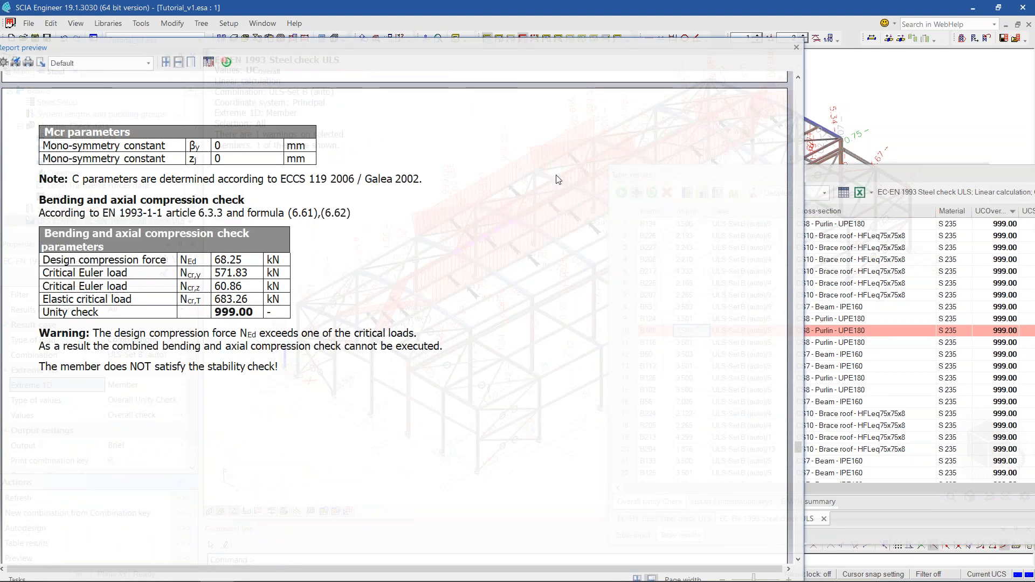
{"action": "left_click", "coordinate": [798, 47]}
- Set the ULS check's output to Detailed and its type of selection to Current
{"action": "left_click", "coordinate": [131, 449]}
{"action": "left_click", "coordinate": [131, 449]}
{"action": "left_click", "coordinate": [124, 471]}
{"action": "scroll", "coordinate": [134, 394], "scroll_direction": "up", "scroll_amount": 1}
{"action": "left_click", "coordinate": [134, 325]}
{"action": "left_click", "coordinate": [134, 325]}
{"action": "left_click", "coordinate": [133, 349]}
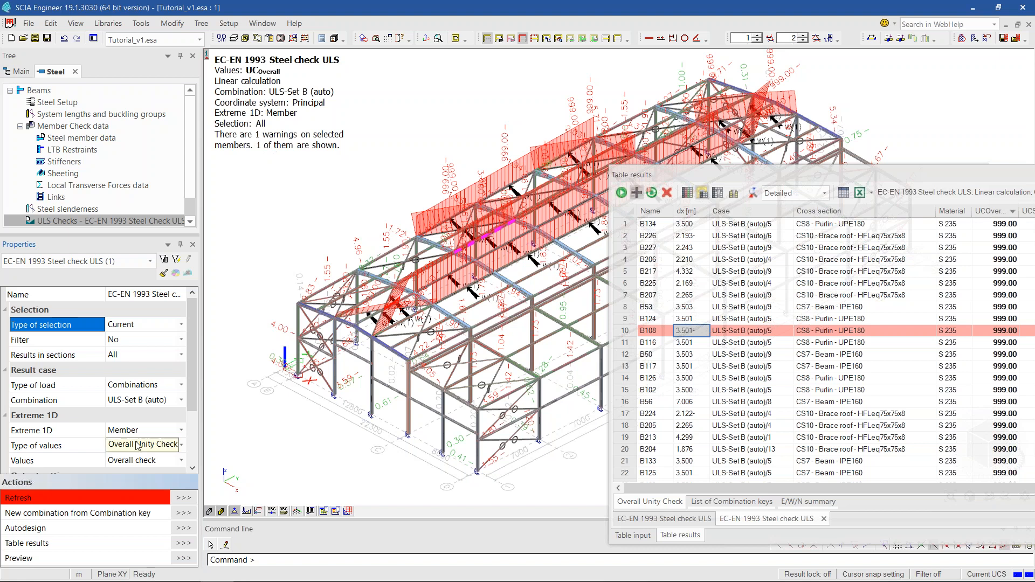
- Set the output components to Formulas, refresh the ULS check and open the report preview for purlin B108
{"action": "scroll", "coordinate": [150, 437], "scroll_direction": "down", "scroll_amount": 2}
{"action": "left_click", "coordinate": [138, 413]}
{"action": "left_click", "coordinate": [138, 414]}
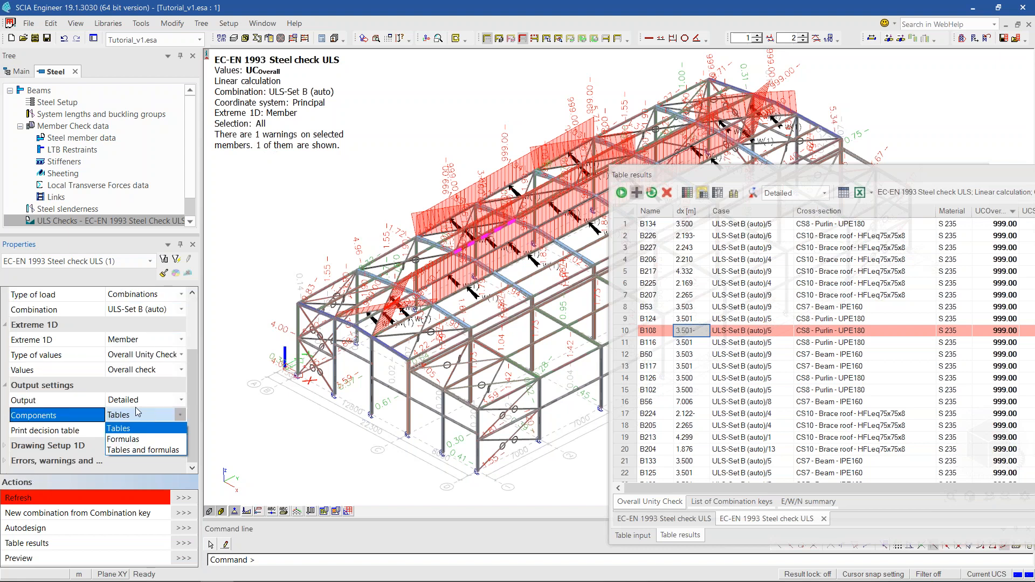
{"action": "left_click", "coordinate": [142, 443]}
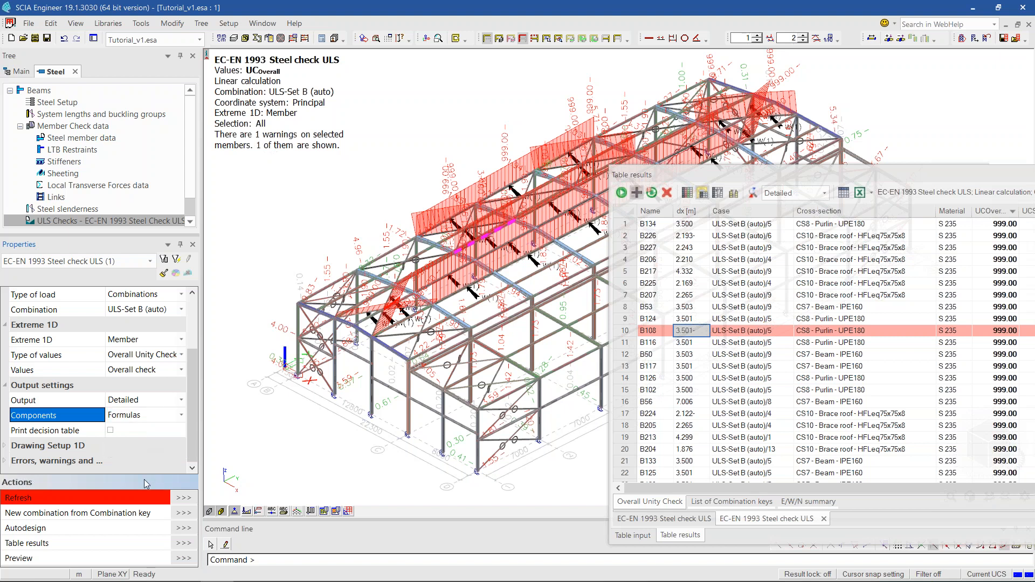
{"action": "left_click", "coordinate": [181, 498]}
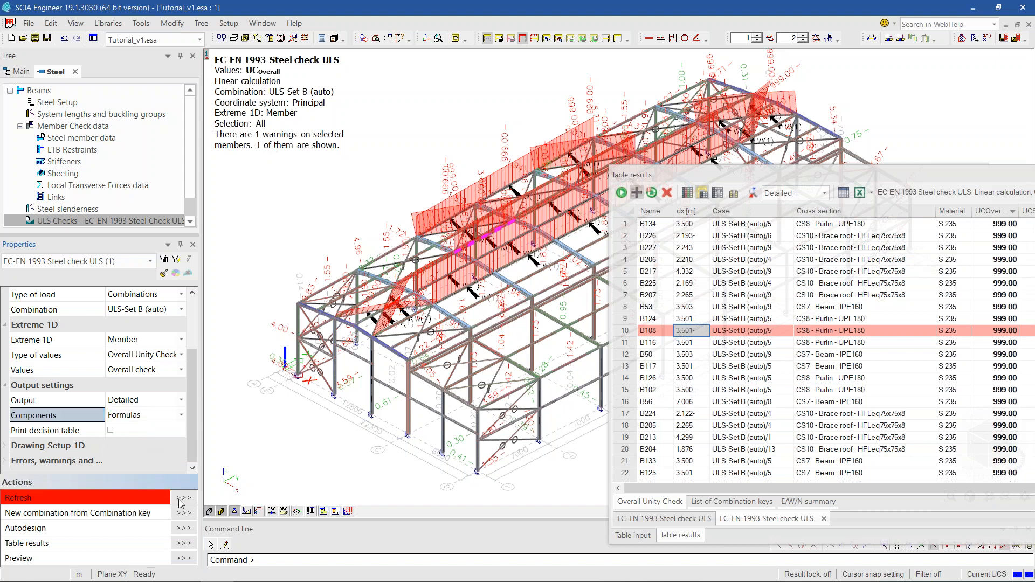
{"action": "left_click", "coordinate": [182, 558]}
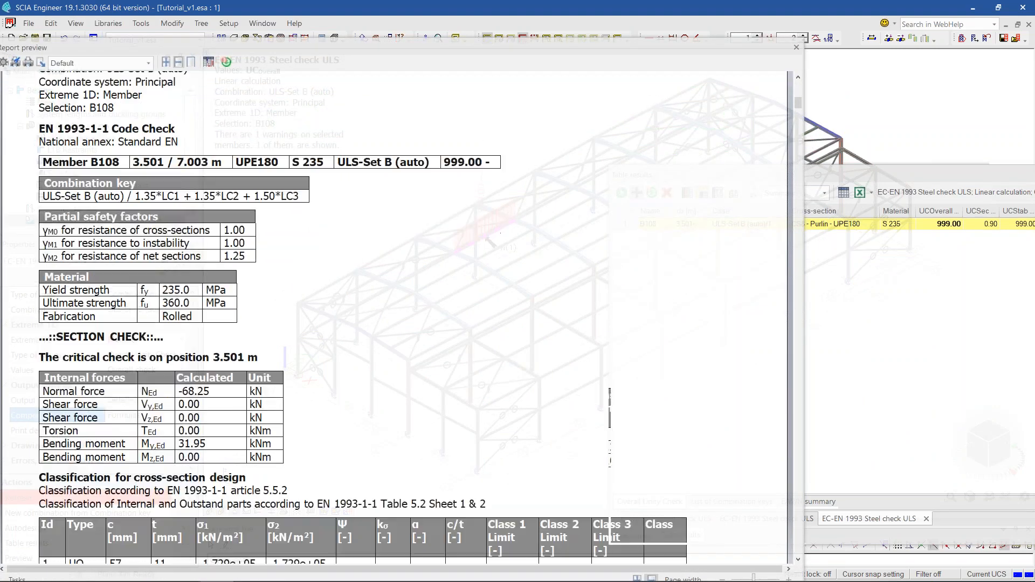
- Examine the section check formulas for compression, bending moment, torsion and combined forces in the B108 report
{"action": "scroll", "coordinate": [519, 365], "scroll_direction": "down", "scroll_amount": 5}
{"action": "scroll", "coordinate": [519, 365], "scroll_direction": "down", "scroll_amount": 1}
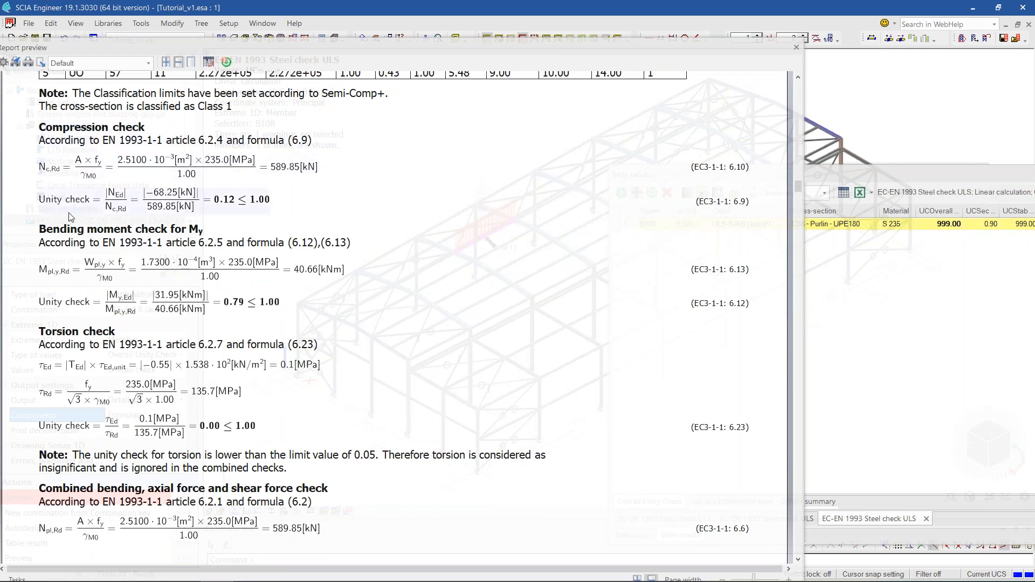
{"action": "scroll", "coordinate": [74, 294], "scroll_direction": "down", "scroll_amount": 1}
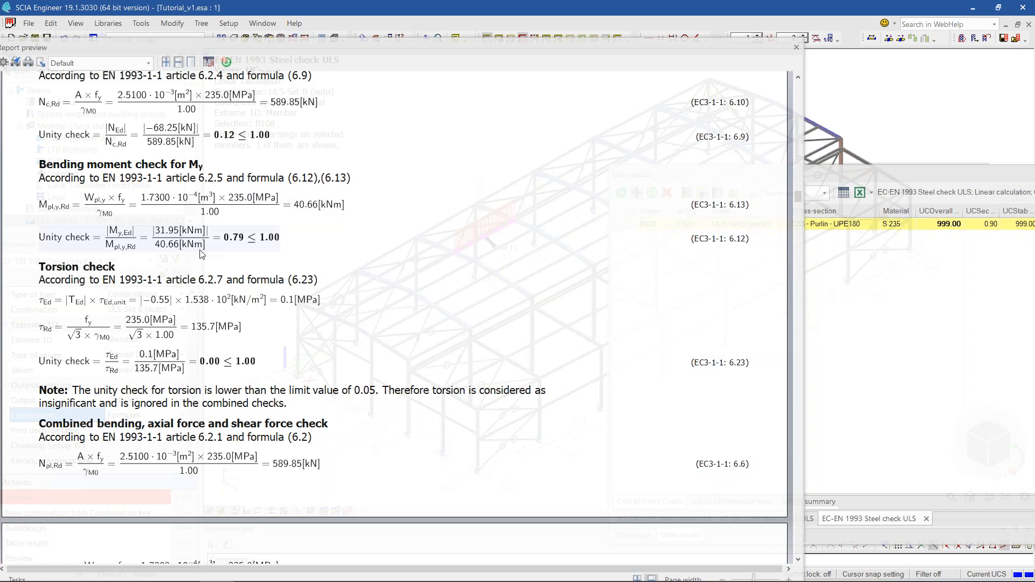
{"action": "scroll", "coordinate": [458, 280], "scroll_direction": "down", "scroll_amount": 2}
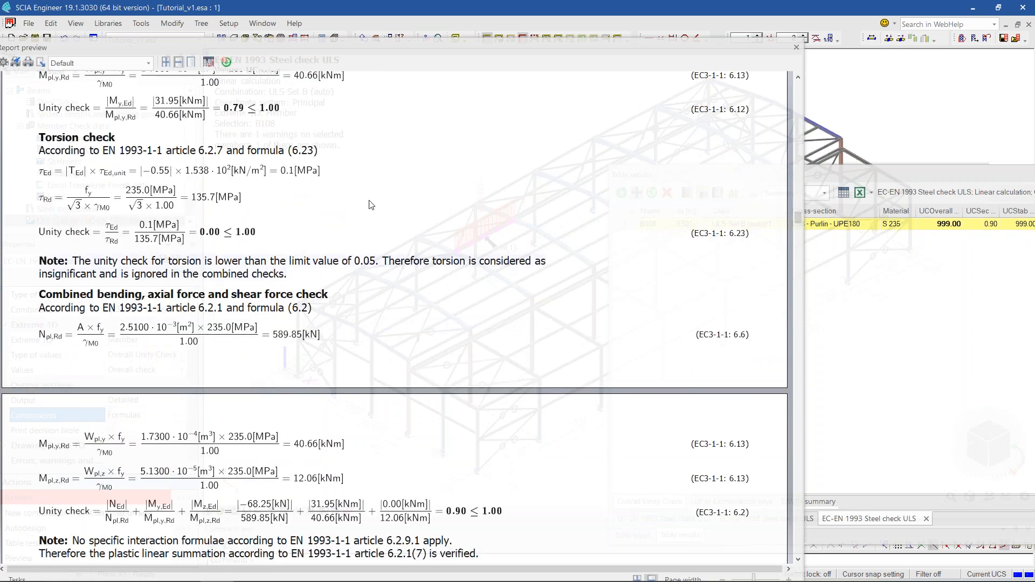
{"action": "left_click_drag", "start_coordinate": [338, 47], "coordinate": [569, 58]}
{"action": "scroll", "coordinate": [570, 319], "scroll_direction": "down", "scroll_amount": 1}
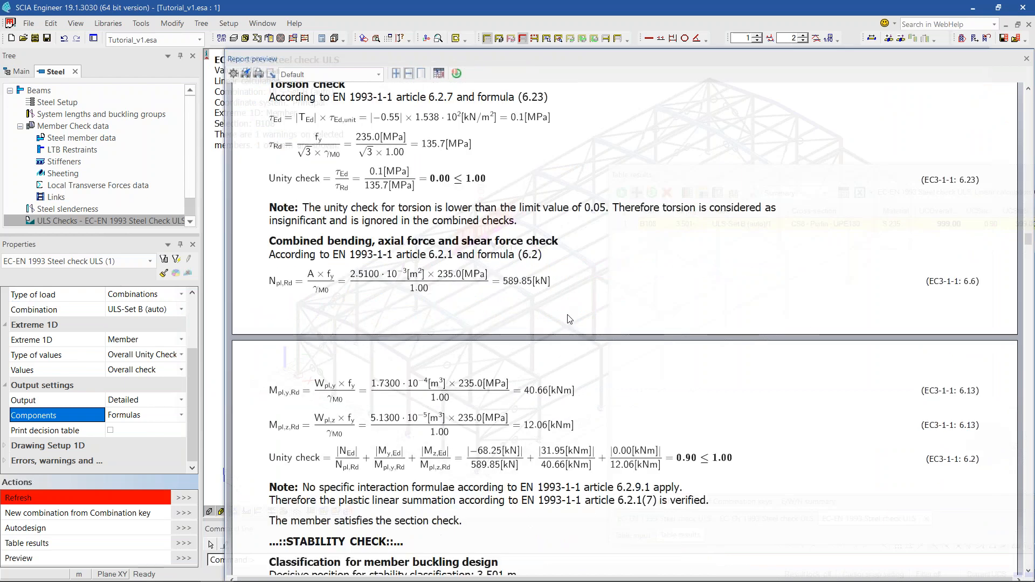
{"action": "scroll", "coordinate": [569, 320], "scroll_direction": "down", "scroll_amount": 1}
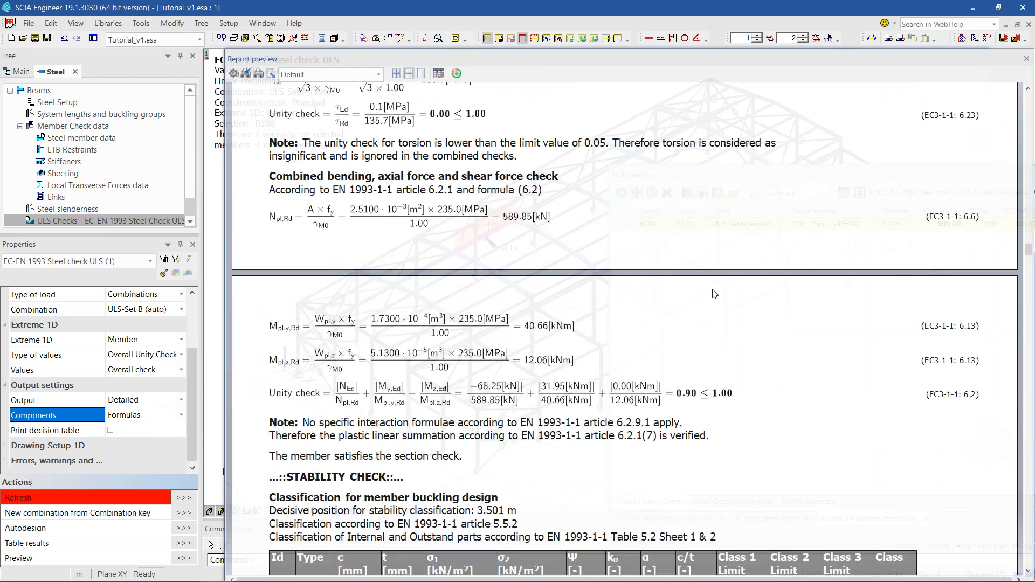
- Examine the stability classification and the flexural and torsional-flexural buckling formulas of purlin B108
{"action": "scroll", "coordinate": [656, 384], "scroll_direction": "down", "scroll_amount": 5}
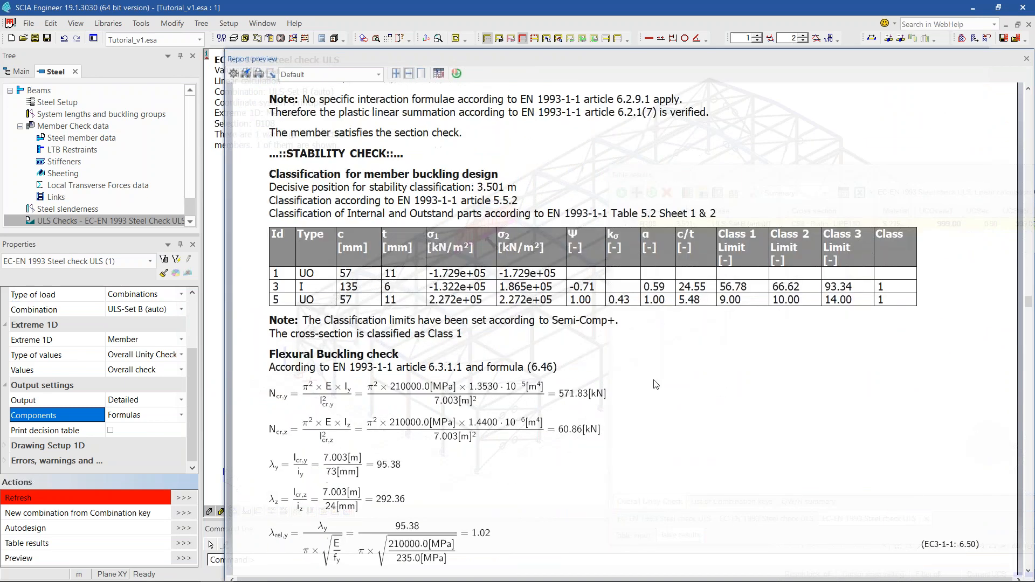
{"action": "scroll", "coordinate": [655, 385], "scroll_direction": "down", "scroll_amount": 2}
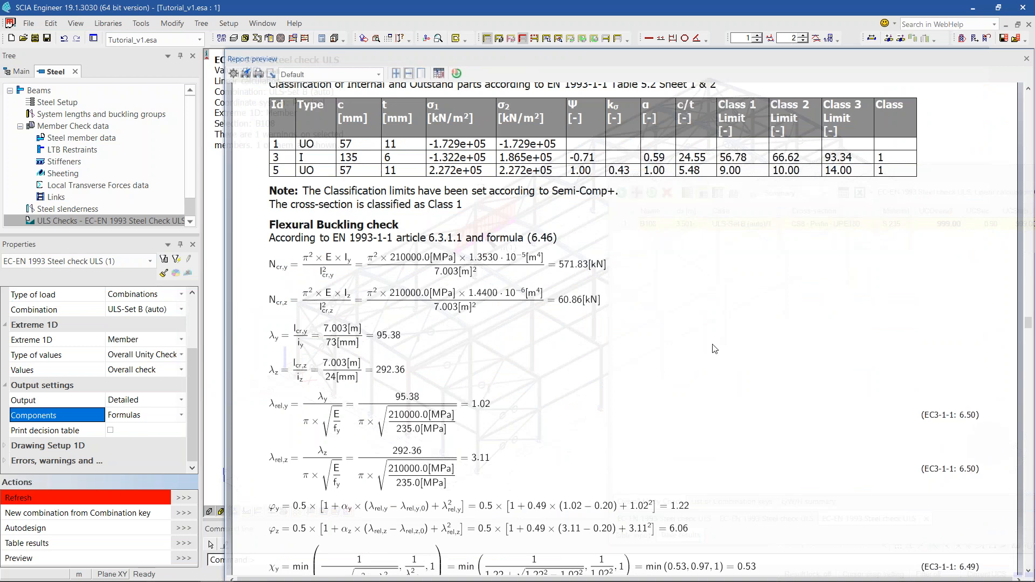
{"action": "scroll", "coordinate": [899, 372], "scroll_direction": "down", "scroll_amount": 1}
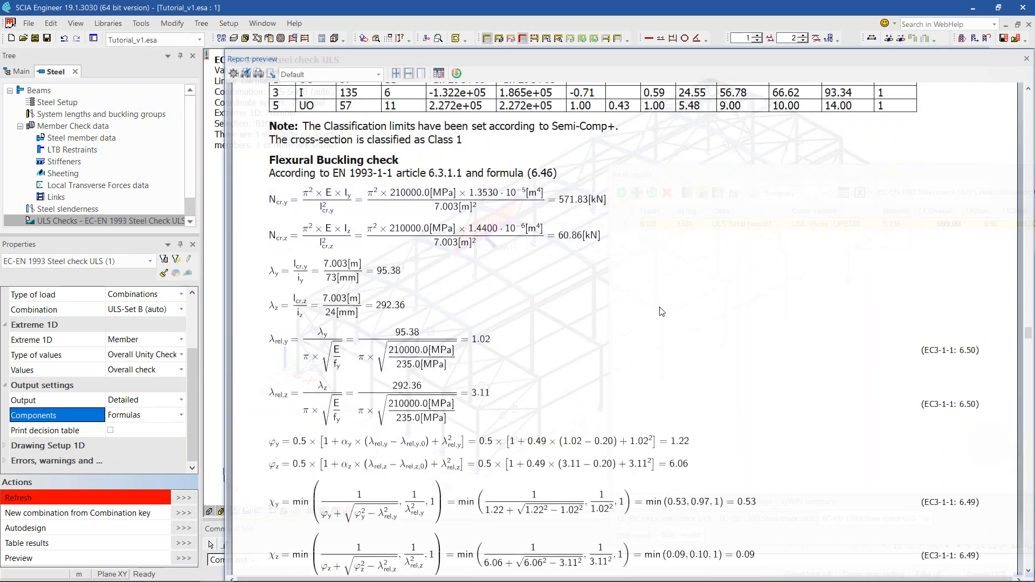
{"action": "scroll", "coordinate": [662, 312], "scroll_direction": "down", "scroll_amount": 1}
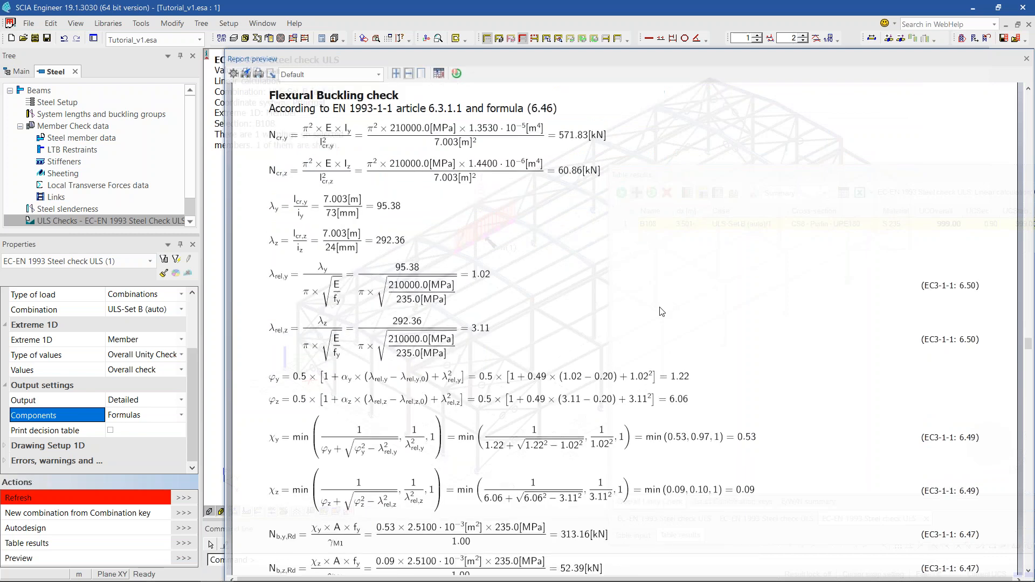
{"action": "scroll", "coordinate": [575, 327], "scroll_direction": "down", "scroll_amount": 2}
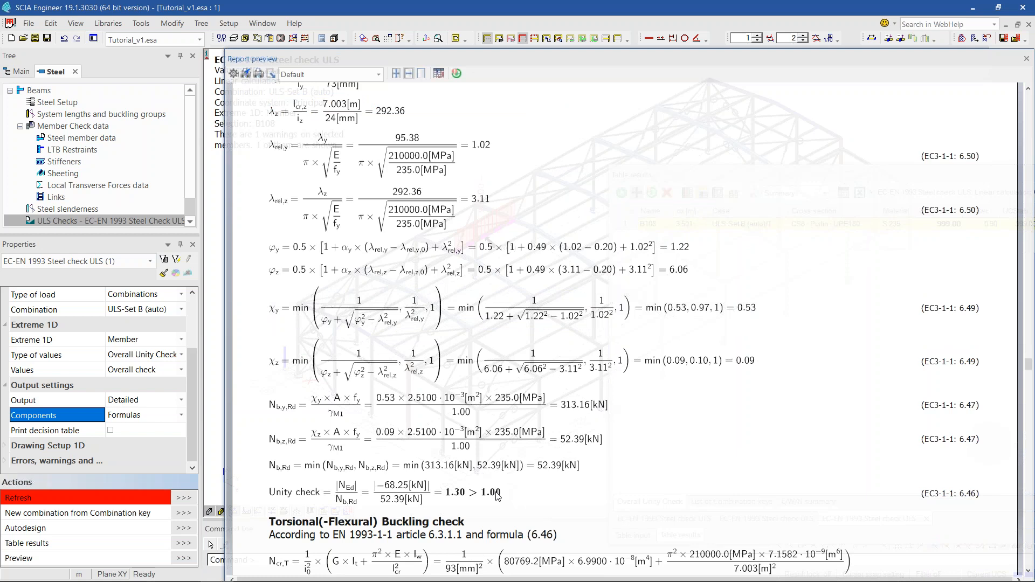
{"action": "scroll", "coordinate": [654, 412], "scroll_direction": "down", "scroll_amount": 5}
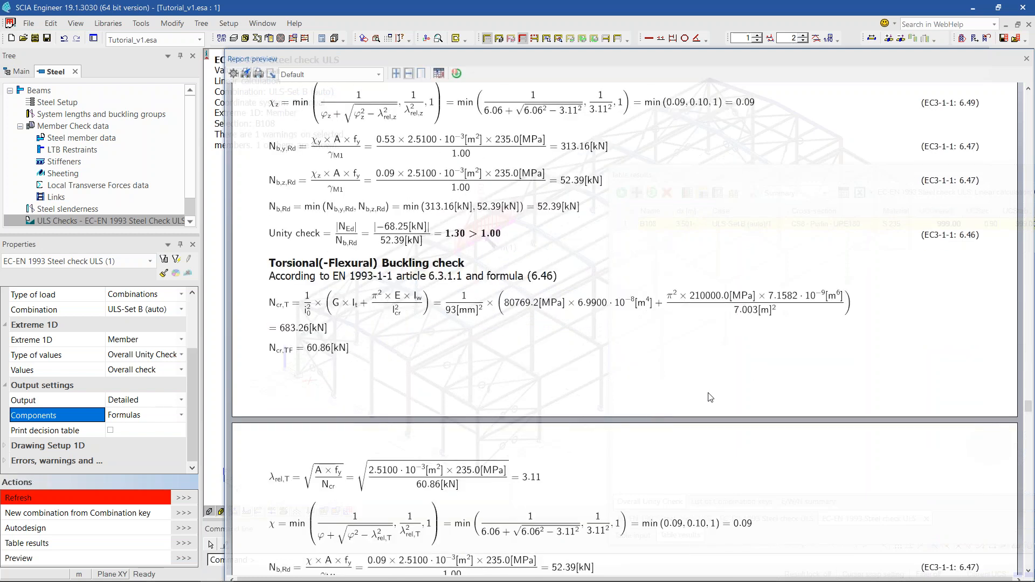
{"action": "scroll", "coordinate": [412, 360], "scroll_direction": "down", "scroll_amount": 1}
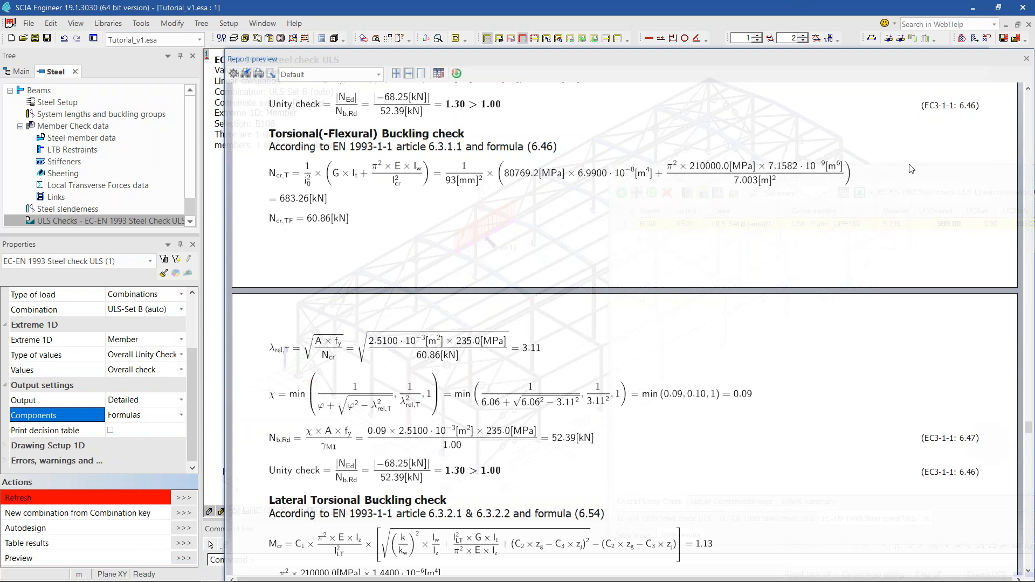
- Examine the lateral torsional buckling and the bending and axial compression check formulas of purlin B108
{"action": "scroll", "coordinate": [681, 390], "scroll_direction": "down", "scroll_amount": 3}
{"action": "scroll", "coordinate": [330, 307], "scroll_direction": "down", "scroll_amount": 2}
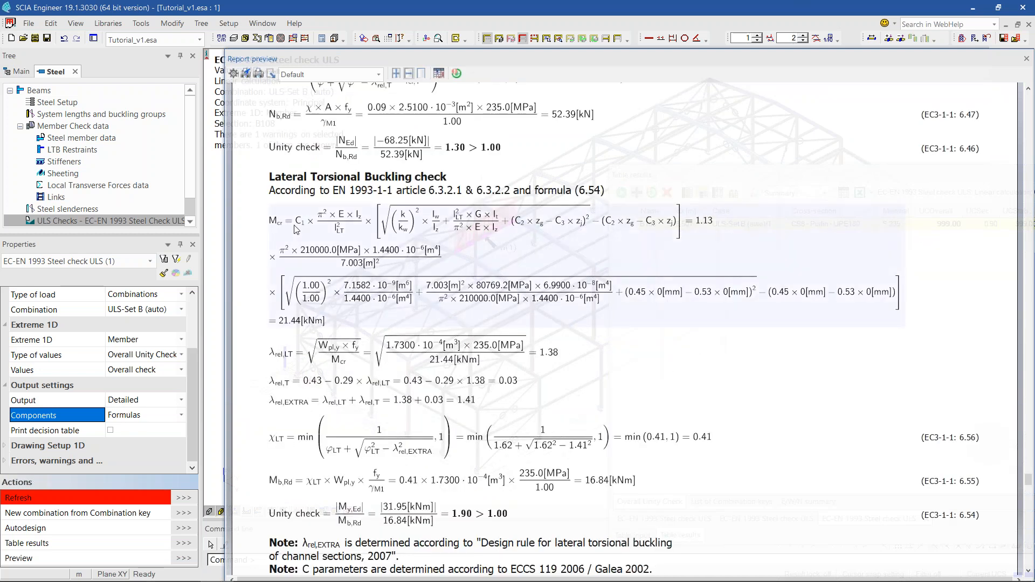
{"action": "scroll", "coordinate": [362, 280], "scroll_direction": "down", "scroll_amount": 1}
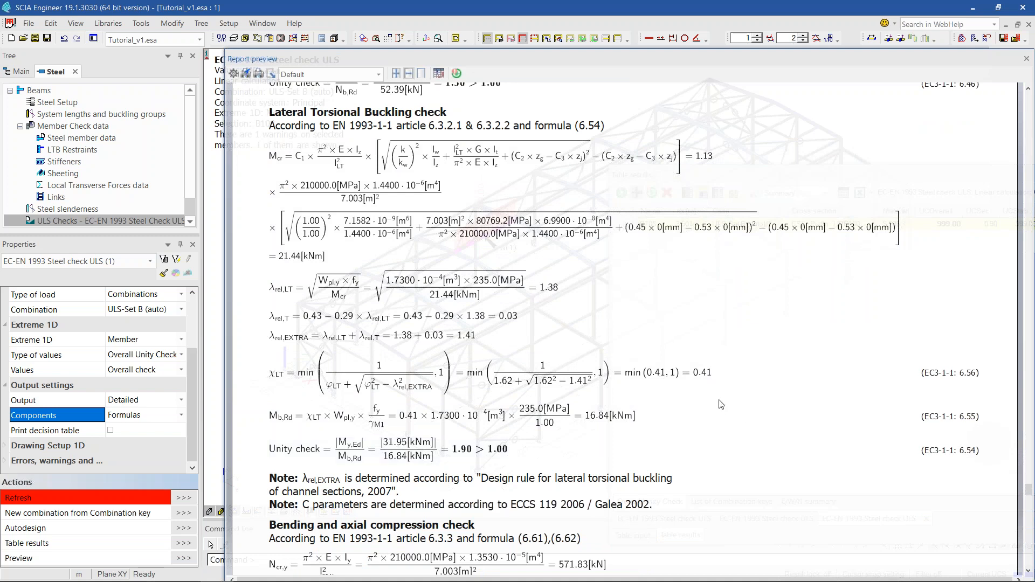
{"action": "scroll", "coordinate": [722, 404], "scroll_direction": "down", "scroll_amount": 3}
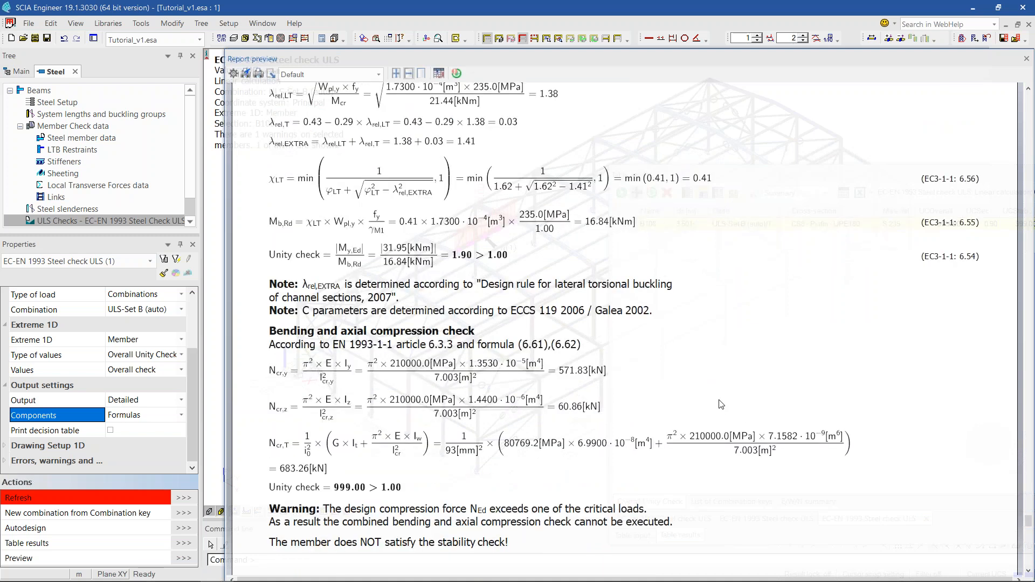
{"action": "scroll", "coordinate": [721, 405], "scroll_direction": "down", "scroll_amount": 1}
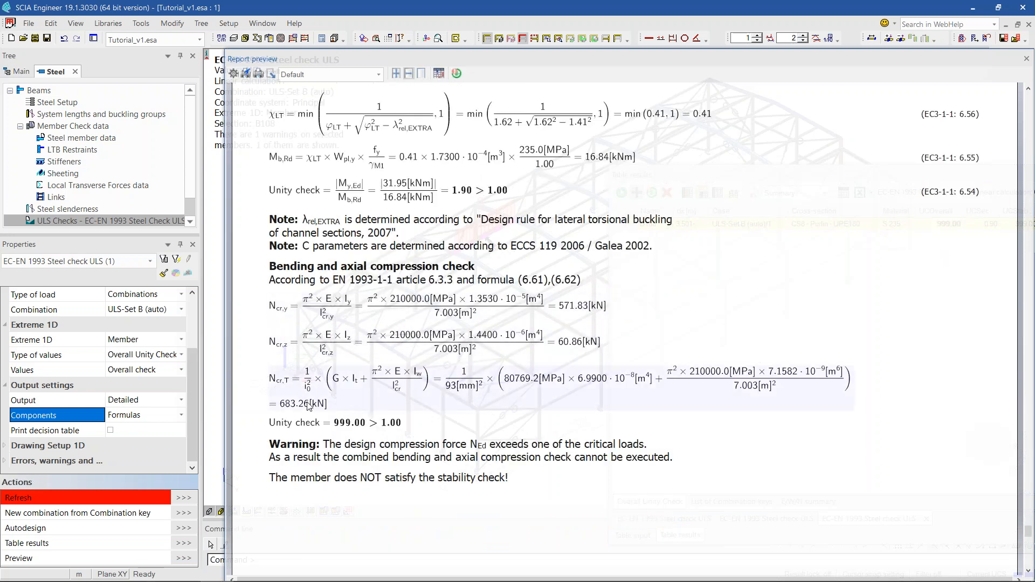
{"action": "left_click", "coordinate": [352, 279]}
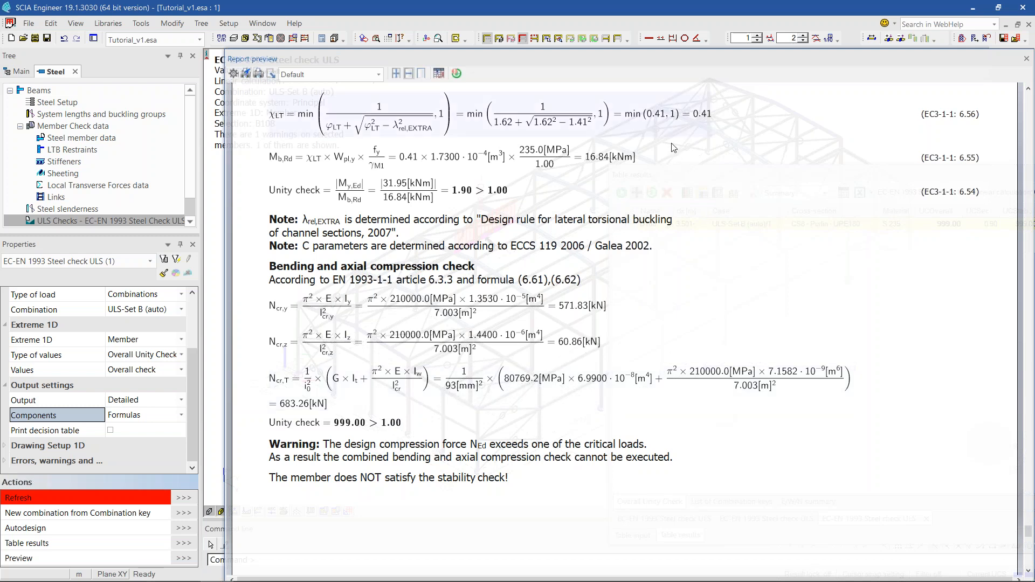
{"action": "left_click_drag", "start_coordinate": [647, 61], "coordinate": [659, 60]}
{"action": "scroll", "coordinate": [796, 328], "scroll_direction": "down", "scroll_amount": 3}
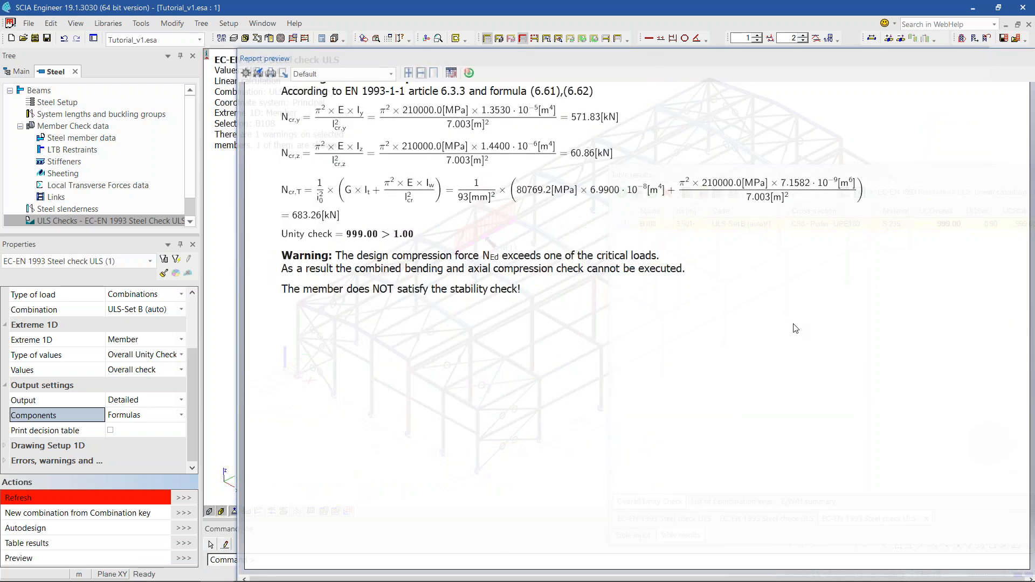
{"action": "scroll", "coordinate": [796, 328], "scroll_direction": "up", "scroll_amount": 3}
- Move the report preview off the model, view the warning on purlin B108 and close the floating results windows
{"action": "left_click_drag", "start_coordinate": [594, 57], "coordinate": [869, 341]}
{"action": "mouse_move", "coordinate": [495, 250]}
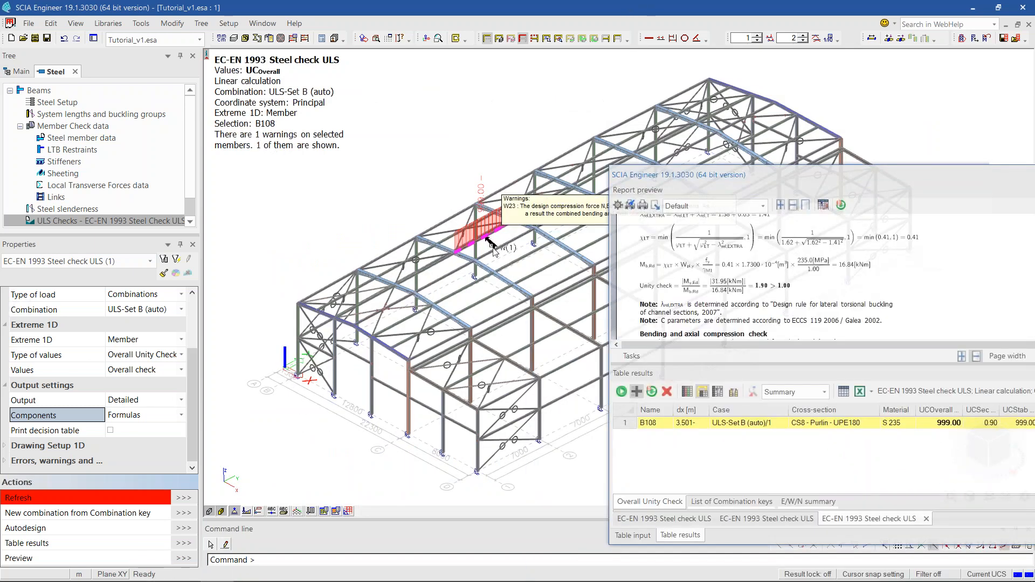
{"action": "middle_click_drag", "start_coordinate": [530, 224], "coordinate": [331, 239]}
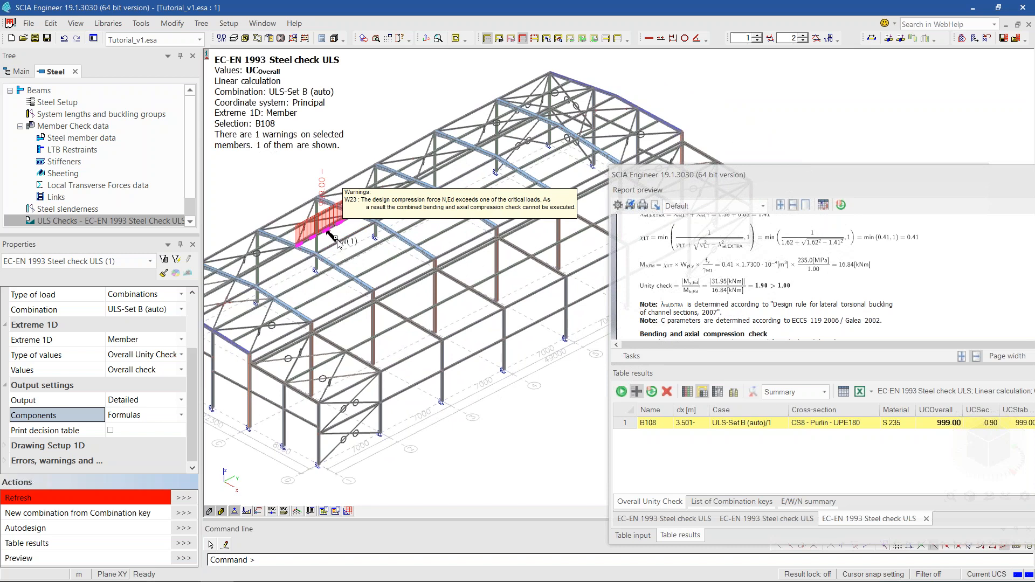
{"action": "left_click_drag", "start_coordinate": [705, 174], "coordinate": [407, 174]}
{"action": "left_click", "coordinate": [823, 180]}
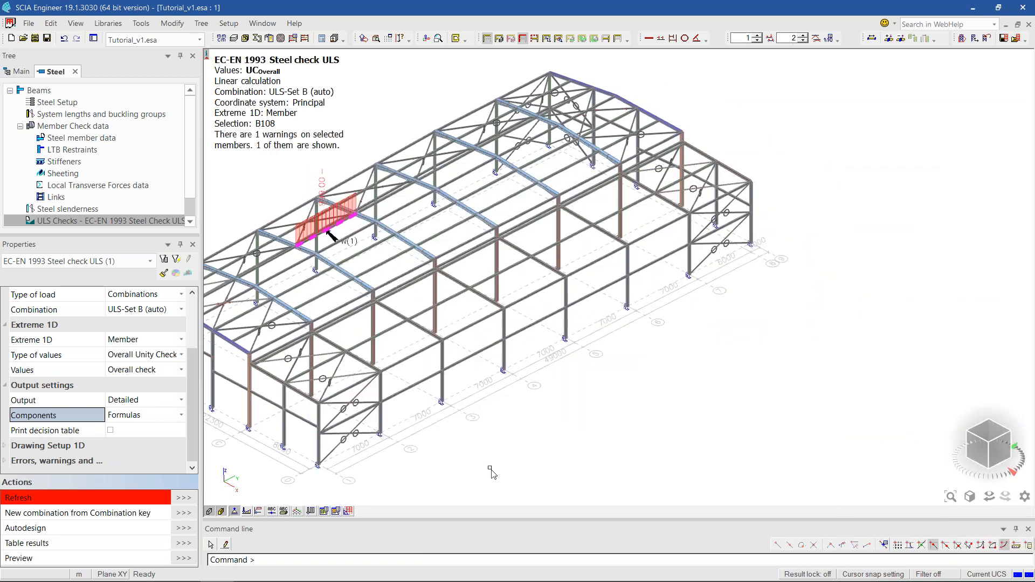
{"action": "scroll", "coordinate": [595, 386], "scroll_direction": "down", "scroll_amount": 3}
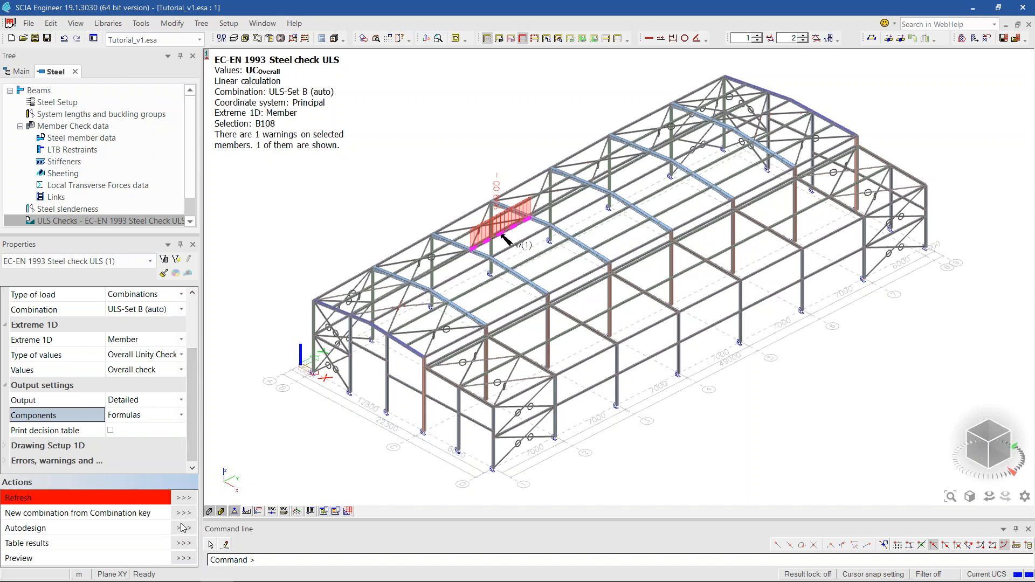
- Run the ULS steel check on all members, filtered by the cross-section CS1 - Column 1
{"action": "scroll", "coordinate": [143, 325], "scroll_direction": "up", "scroll_amount": 2}
{"action": "left_click", "coordinate": [144, 326]}
{"action": "left_click", "coordinate": [143, 325]}
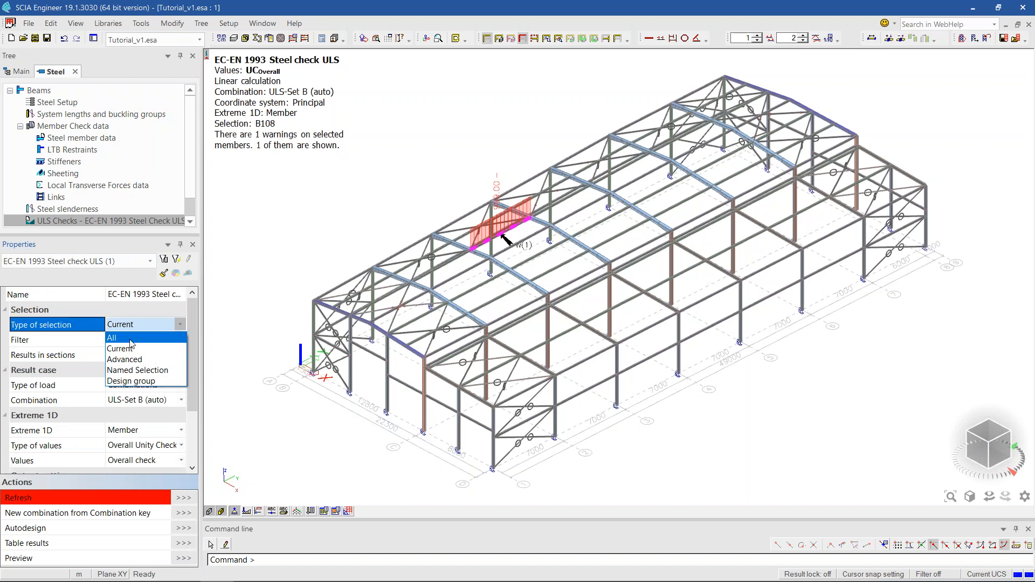
{"action": "left_click", "coordinate": [130, 338]}
{"action": "left_click", "coordinate": [136, 343]}
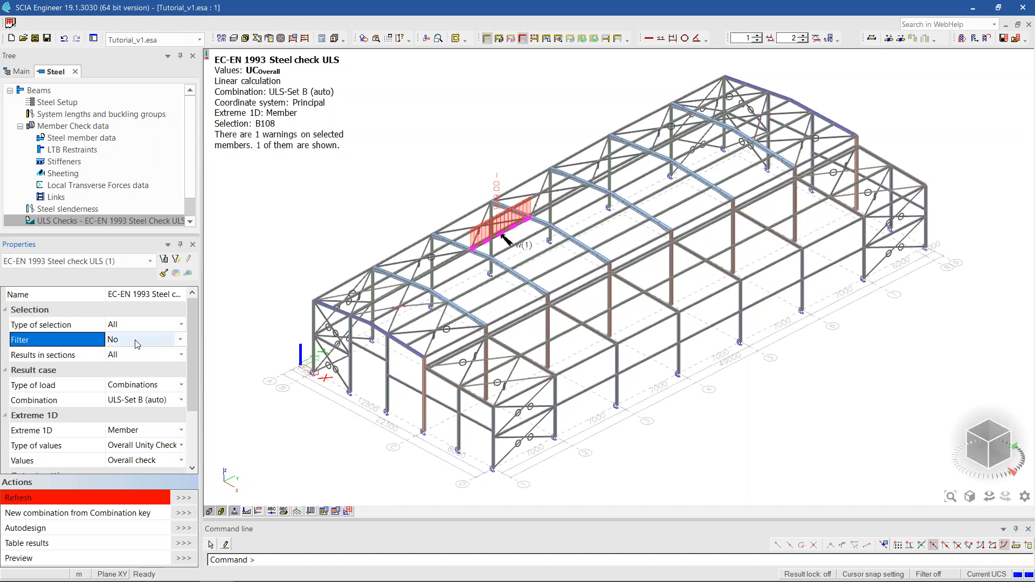
{"action": "left_click", "coordinate": [136, 343]}
{"action": "left_click", "coordinate": [138, 364]}
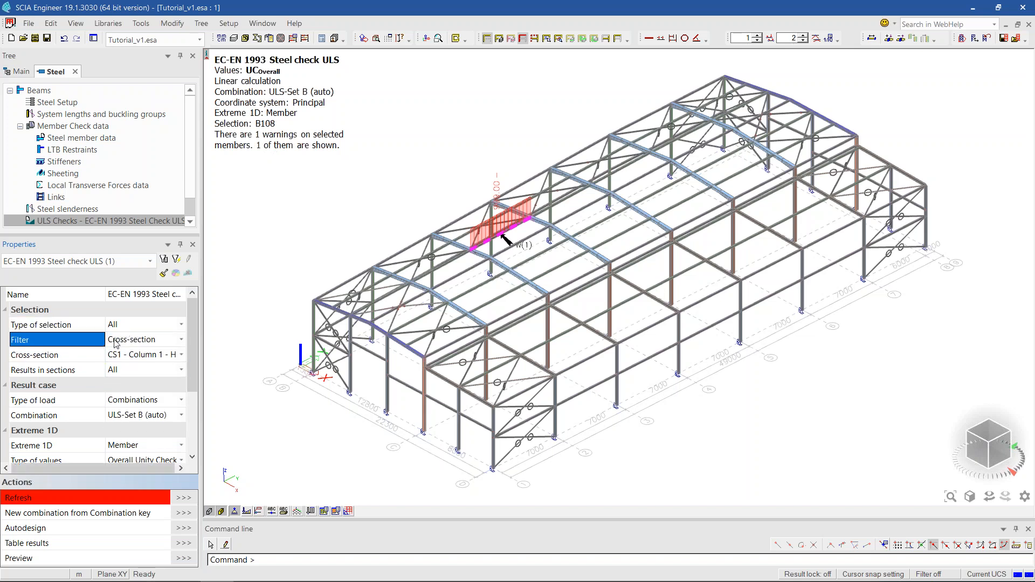
{"action": "left_click", "coordinate": [184, 498]}
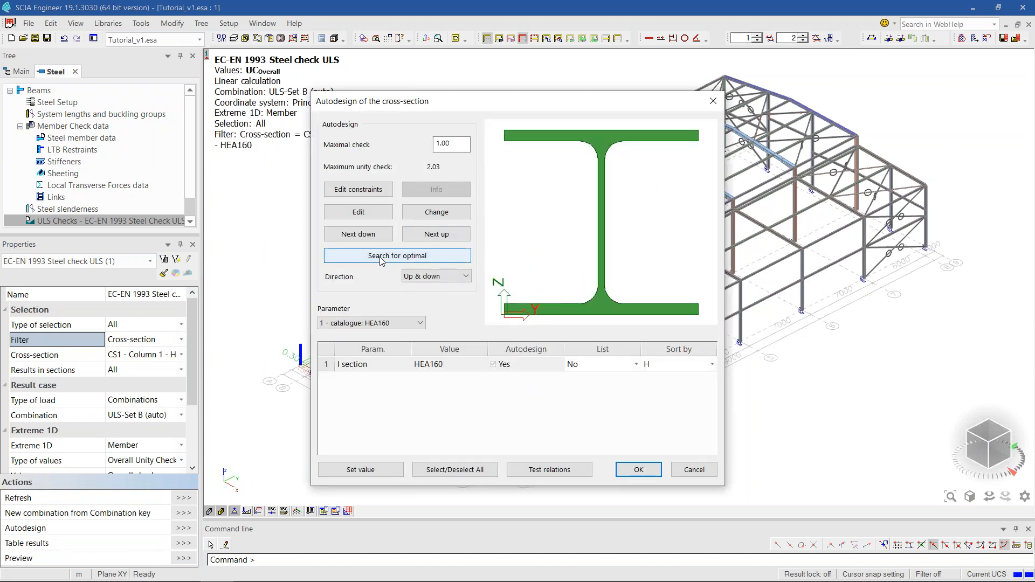
- Autodesign the CS1 - Column 1 section by searching for the optimal profile with a maximal check of 1.00, and refresh the check
{"action": "left_click", "coordinate": [380, 259]}
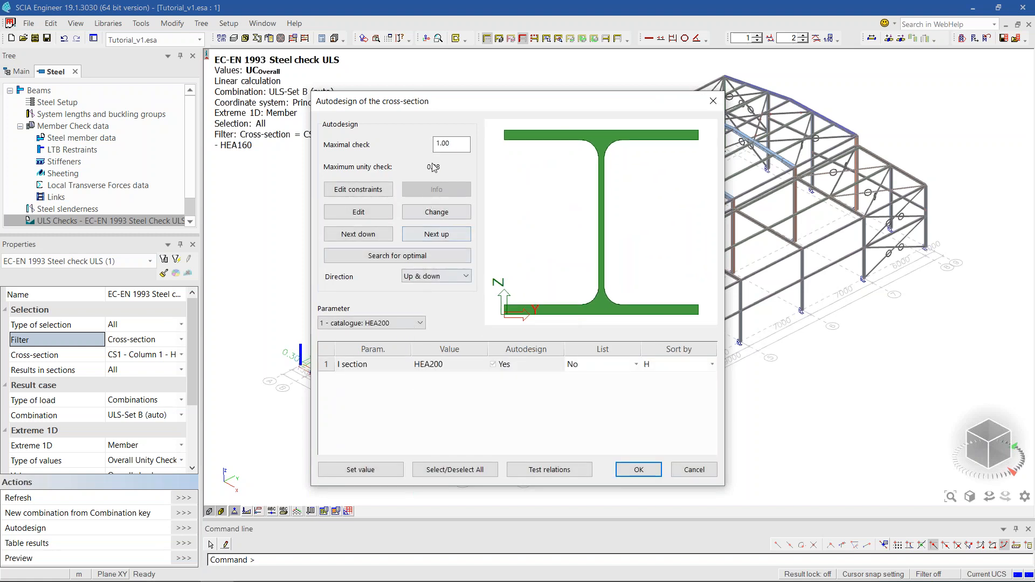
{"action": "left_click", "coordinate": [638, 469]}
{"action": "left_click", "coordinate": [184, 498]}
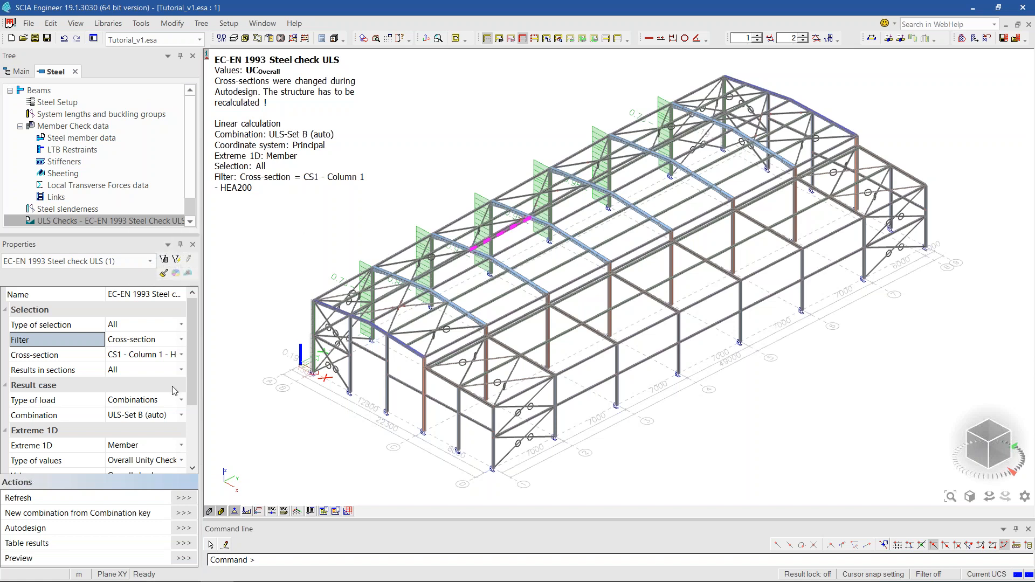
- Filter the check by CS2 - Column 2 and autodesign this section with the optimal profile search, accepting the proposed profile
{"action": "left_click", "coordinate": [155, 355]}
{"action": "left_click", "coordinate": [156, 378]}
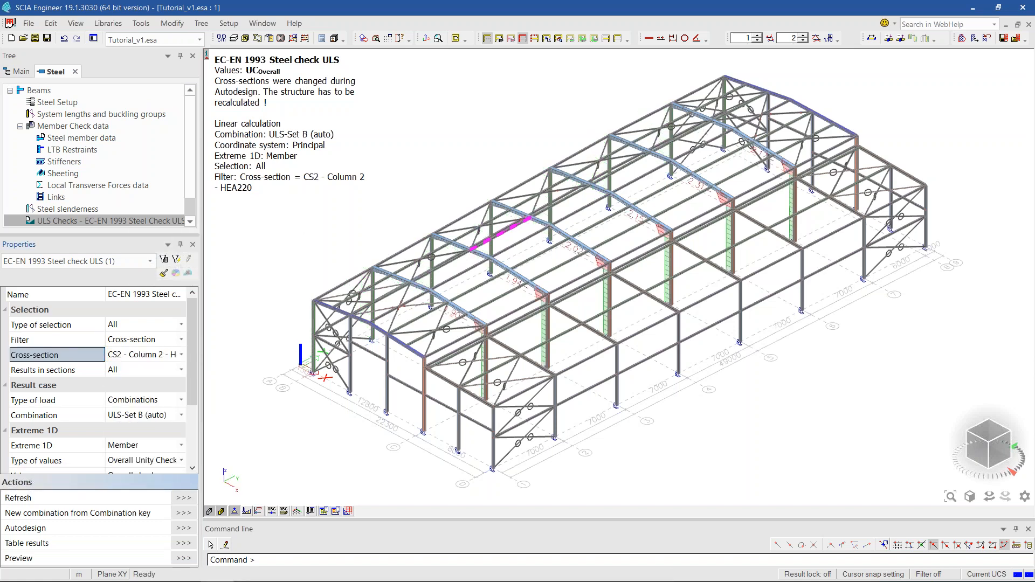
{"action": "left_click", "coordinate": [183, 528]}
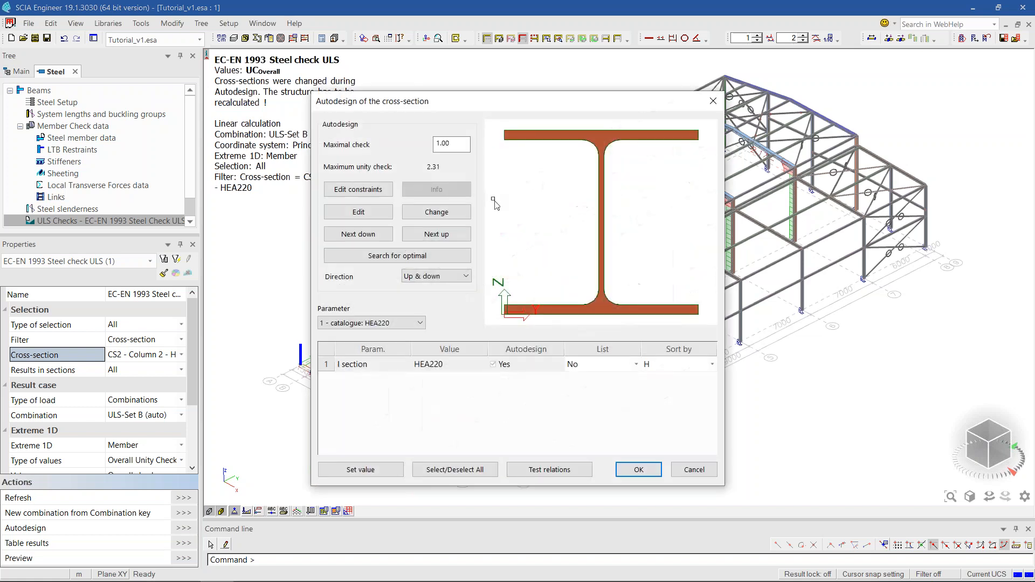
{"action": "left_click", "coordinate": [393, 261]}
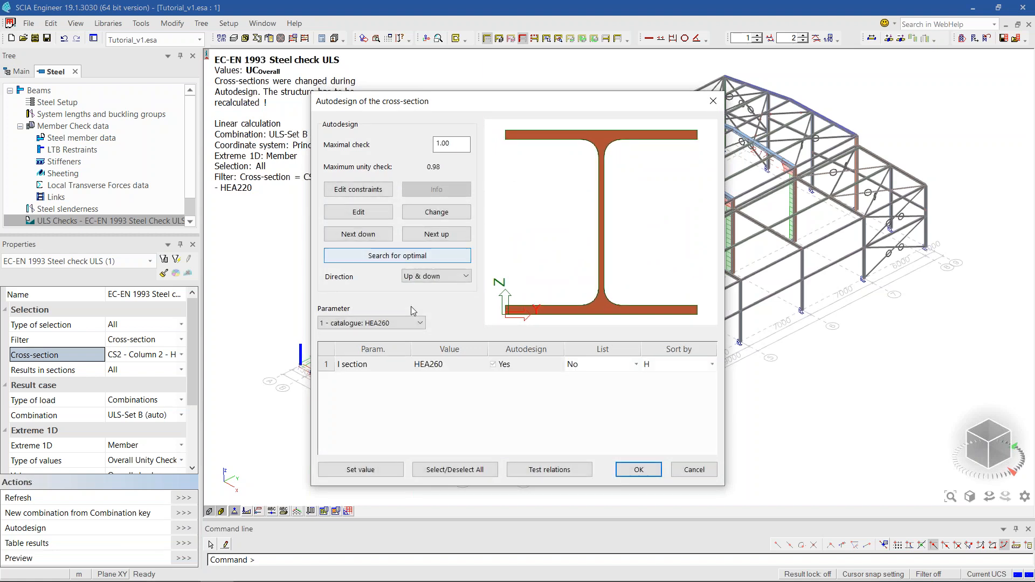
{"action": "left_click", "coordinate": [638, 469]}
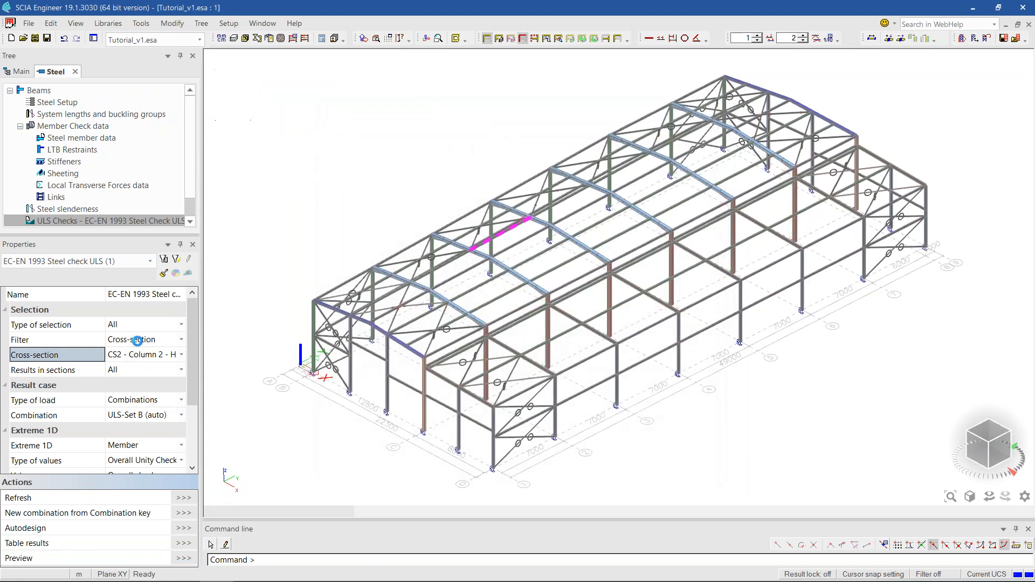
- Resize the docked tree and properties areas so the complete tree and the full cross-section names are readable
{"action": "left_click", "coordinate": [146, 356]}
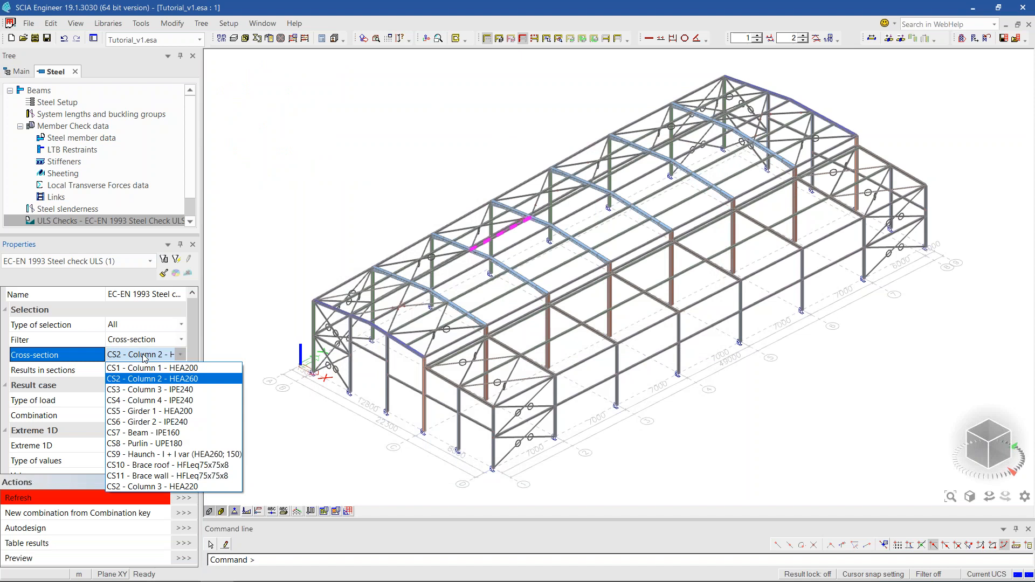
{"action": "left_click", "coordinate": [232, 284]}
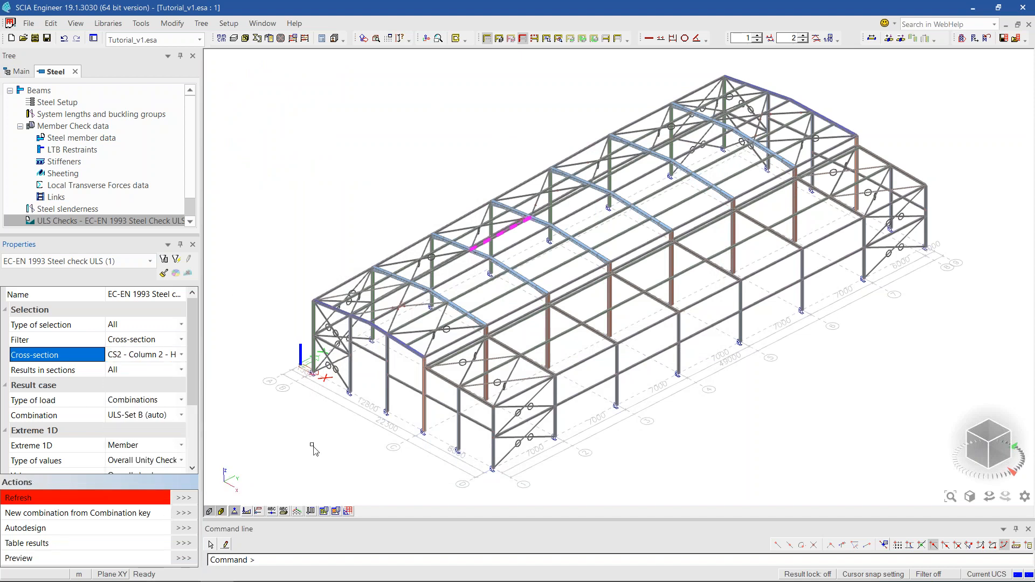
{"action": "left_click_drag", "start_coordinate": [134, 242], "coordinate": [134, 287]}
{"action": "left_click_drag", "start_coordinate": [200, 302], "coordinate": [232, 302]}
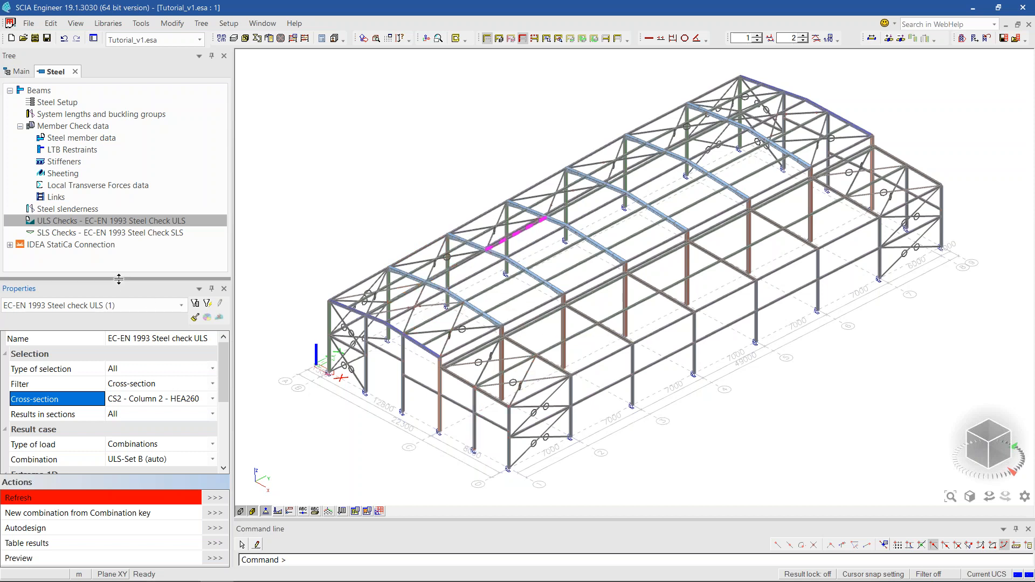
{"action": "left_click_drag", "start_coordinate": [124, 279], "coordinate": [124, 263]}
- Show the Section check values for the CS2 - Column 2 members
{"action": "scroll", "coordinate": [169, 367], "scroll_direction": "down", "scroll_amount": 1}
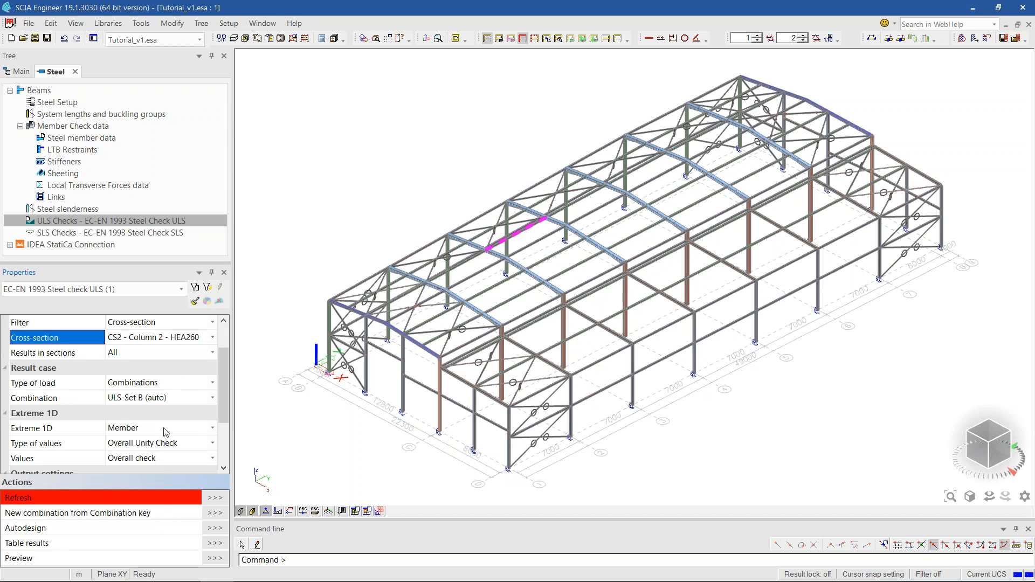
{"action": "left_click", "coordinate": [133, 458]}
{"action": "left_click", "coordinate": [132, 458]}
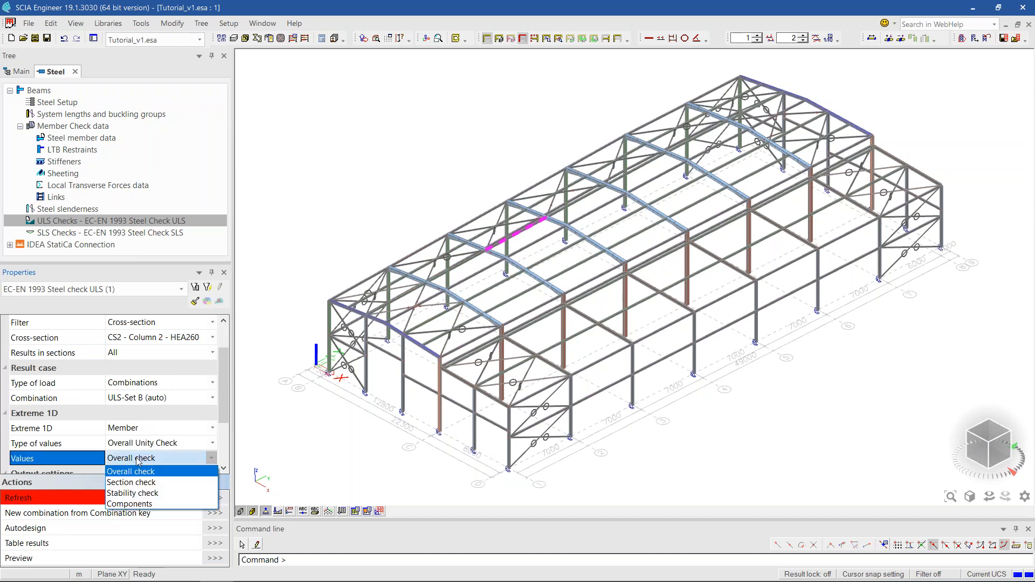
{"action": "left_click", "coordinate": [133, 483]}
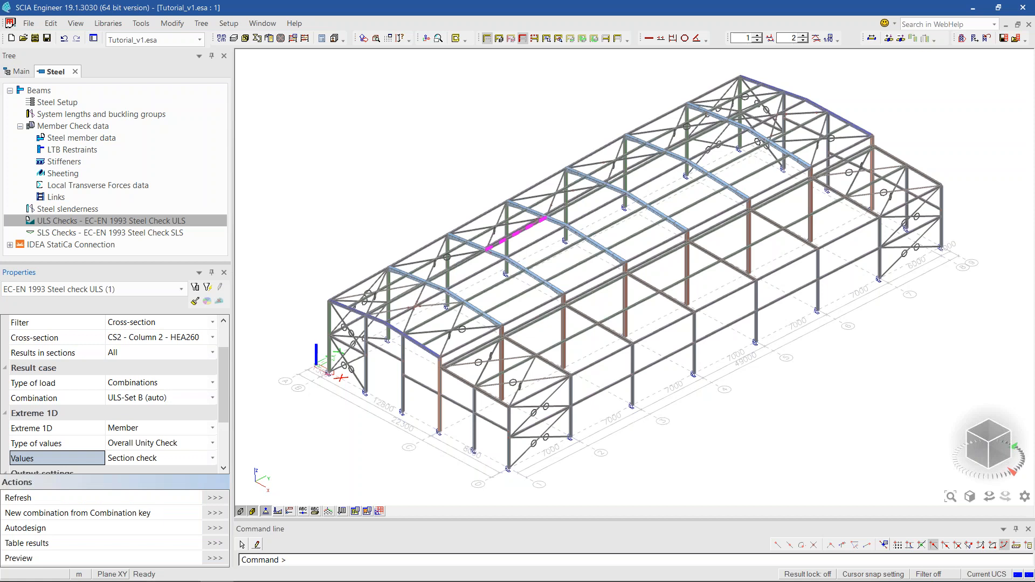
- Remove the cross-section filter and refresh the check diagrams for all members
{"action": "scroll", "coordinate": [139, 372], "scroll_direction": "up", "scroll_amount": 1}
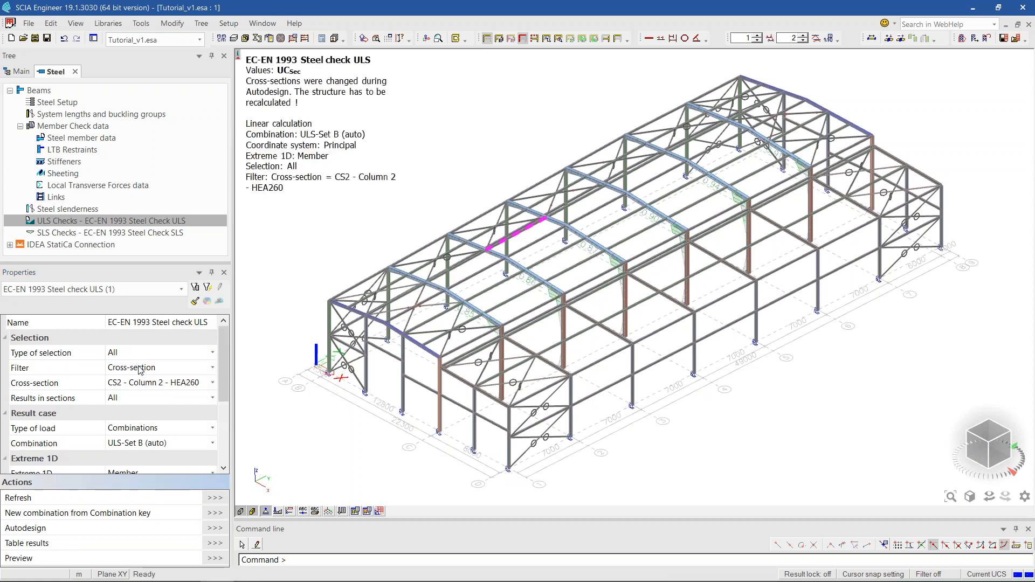
{"action": "left_click", "coordinate": [139, 368]}
{"action": "left_click", "coordinate": [140, 368]}
{"action": "left_click", "coordinate": [139, 382]}
{"action": "left_click", "coordinate": [210, 498]}
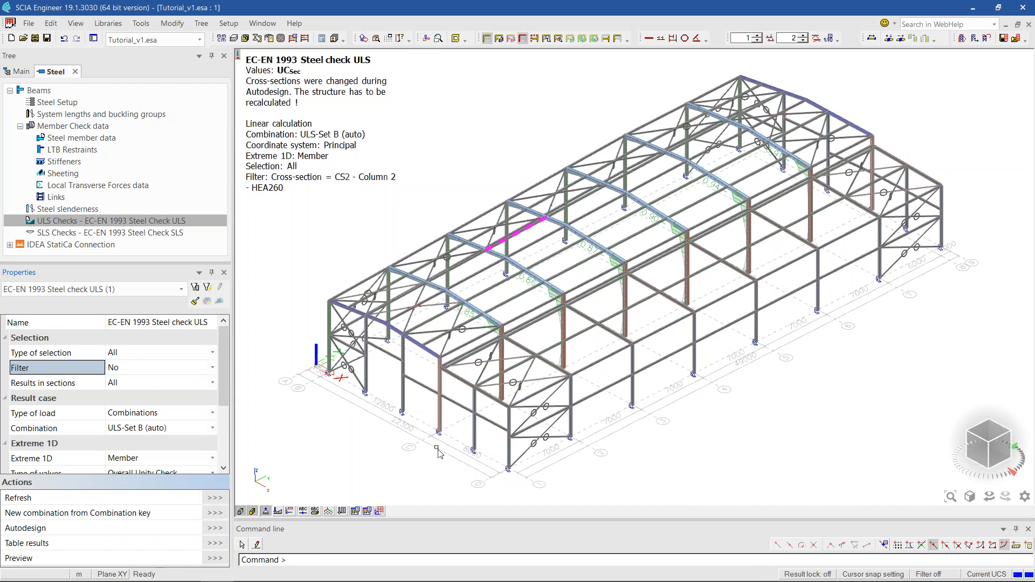
- Return the displayed check values to Overall check with Overall Unity Check as the type of values
{"action": "scroll", "coordinate": [181, 442], "scroll_direction": "down", "scroll_amount": 1}
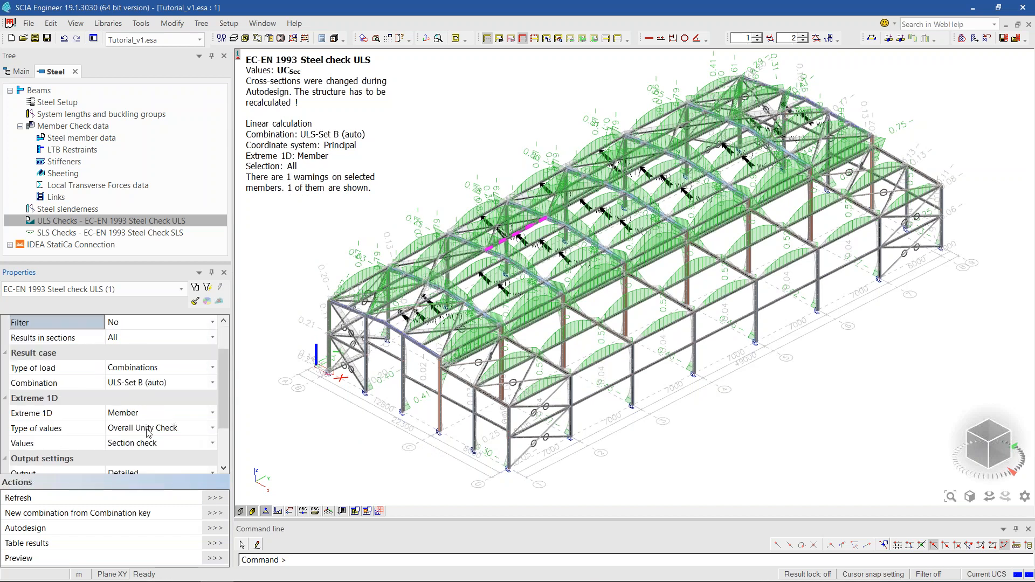
{"action": "scroll", "coordinate": [149, 434], "scroll_direction": "down", "scroll_amount": 2}
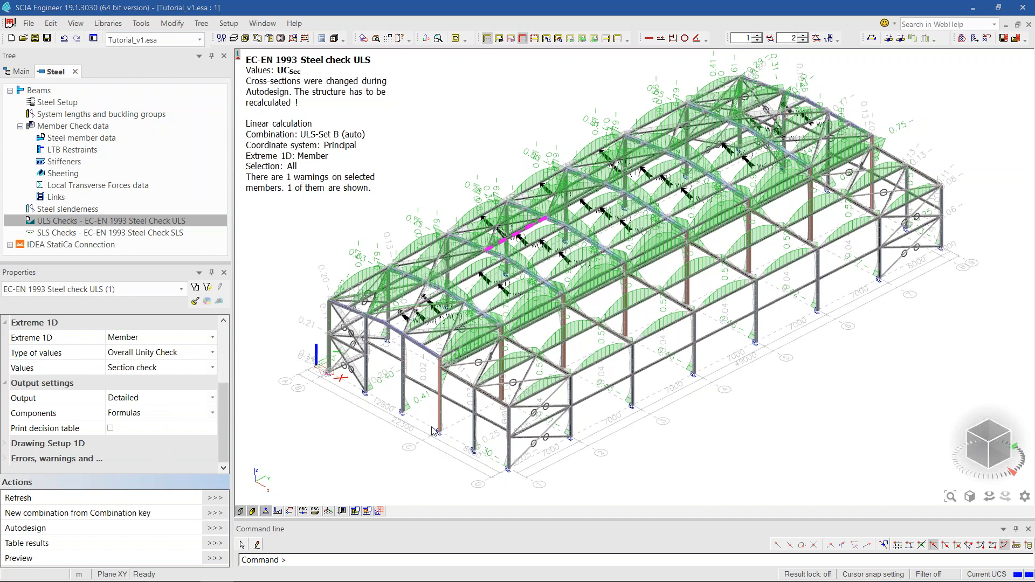
{"action": "left_click", "coordinate": [580, 348]}
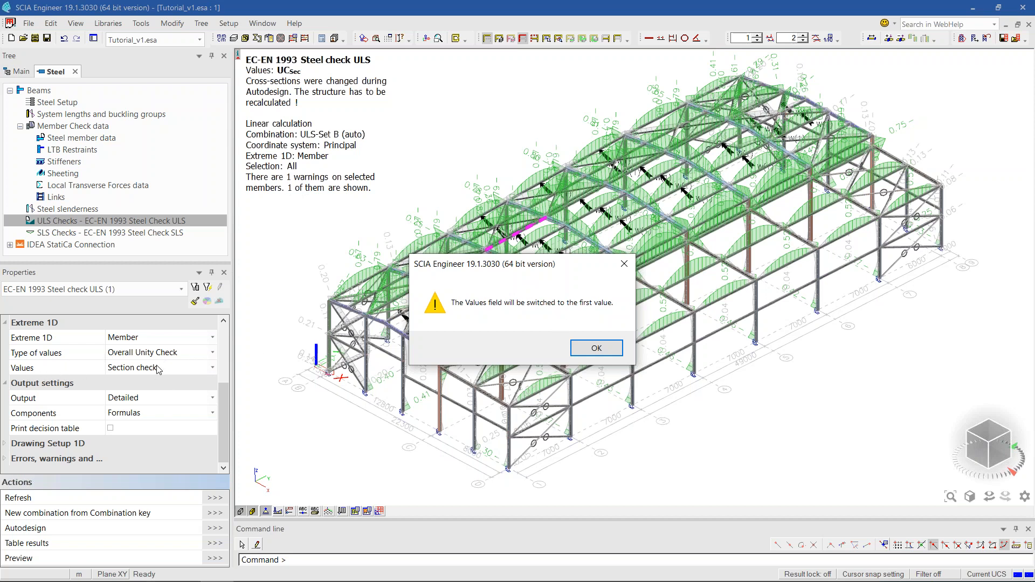
{"action": "left_click", "coordinate": [596, 348]}
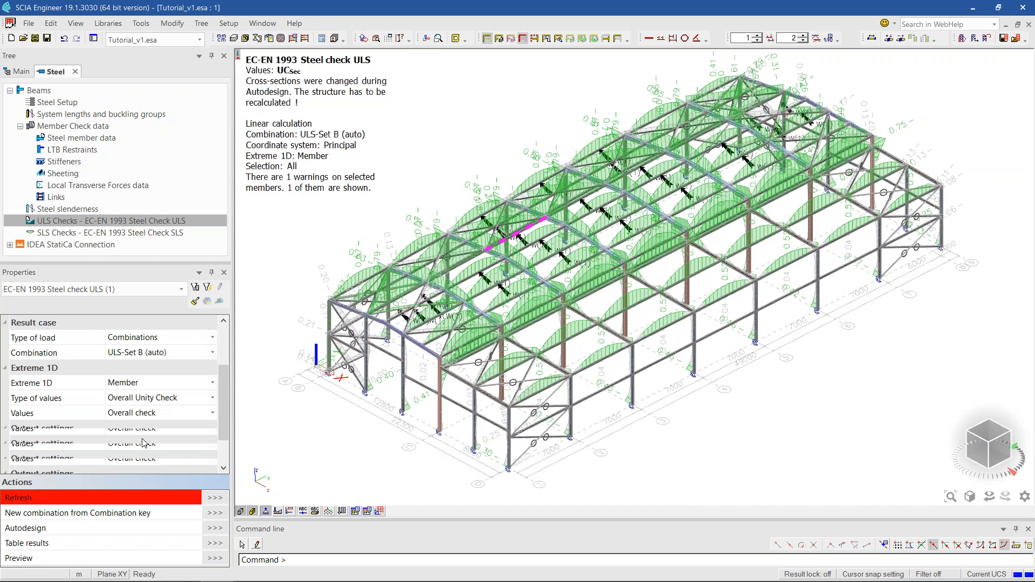
{"action": "left_click", "coordinate": [87, 414]}
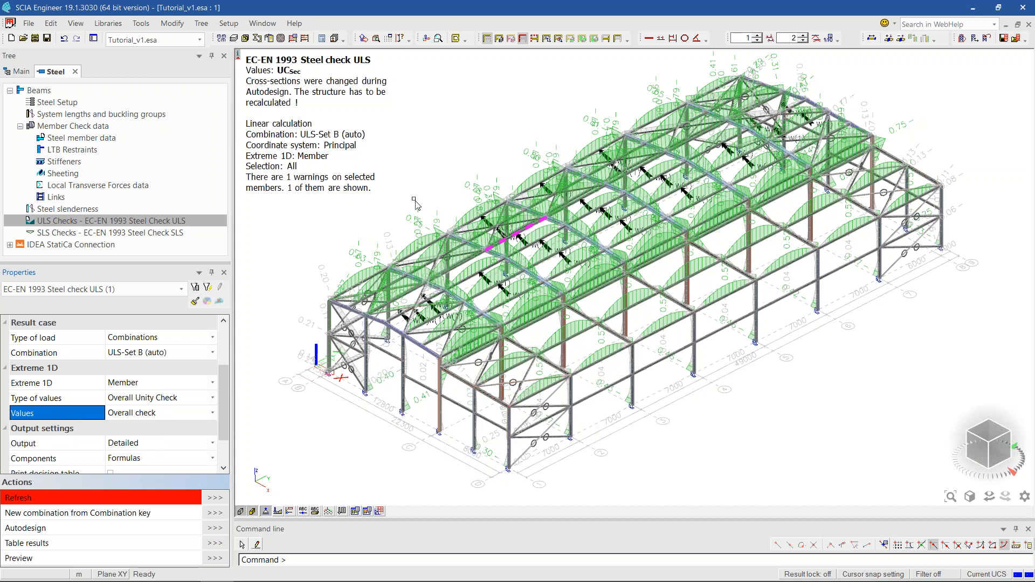
- Add steel member data with Verify only section checks set to Yes to purlin B108
{"action": "left_click", "coordinate": [341, 223]}
{"action": "middle_click_drag", "start_coordinate": [346, 223], "coordinate": [363, 221]}
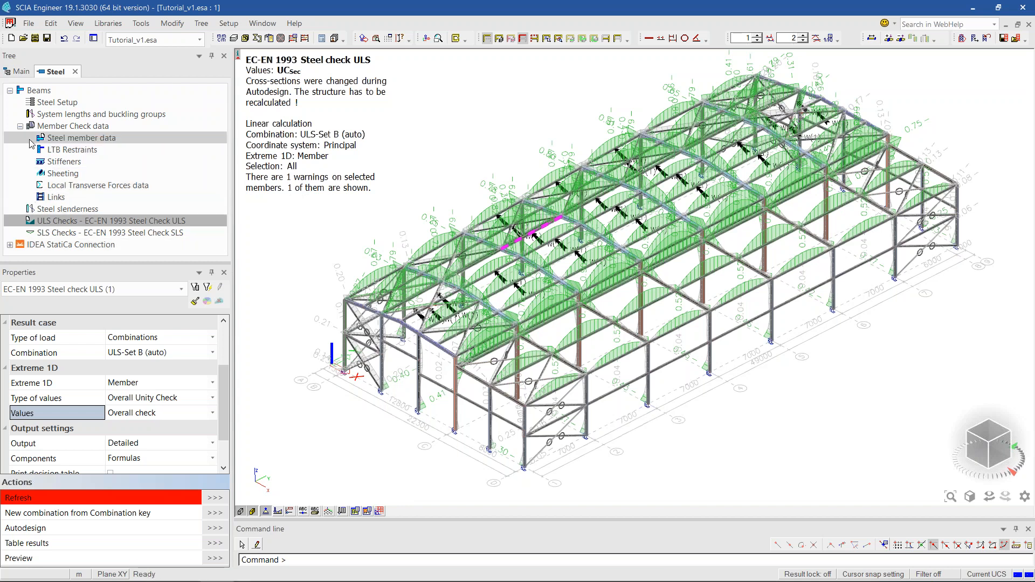
{"action": "left_click", "coordinate": [73, 138]}
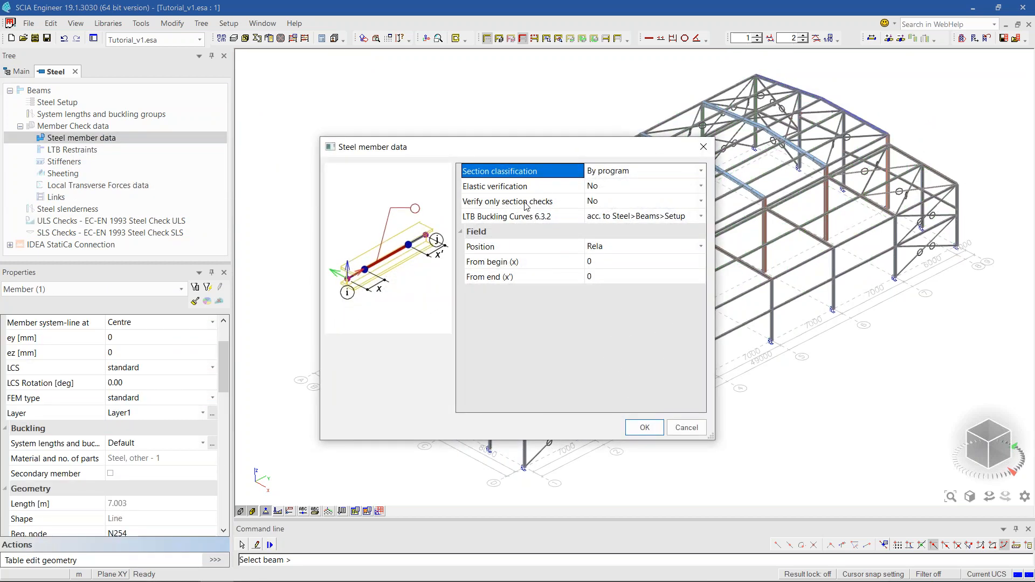
{"action": "left_click", "coordinate": [612, 202]}
{"action": "left_click", "coordinate": [612, 201]}
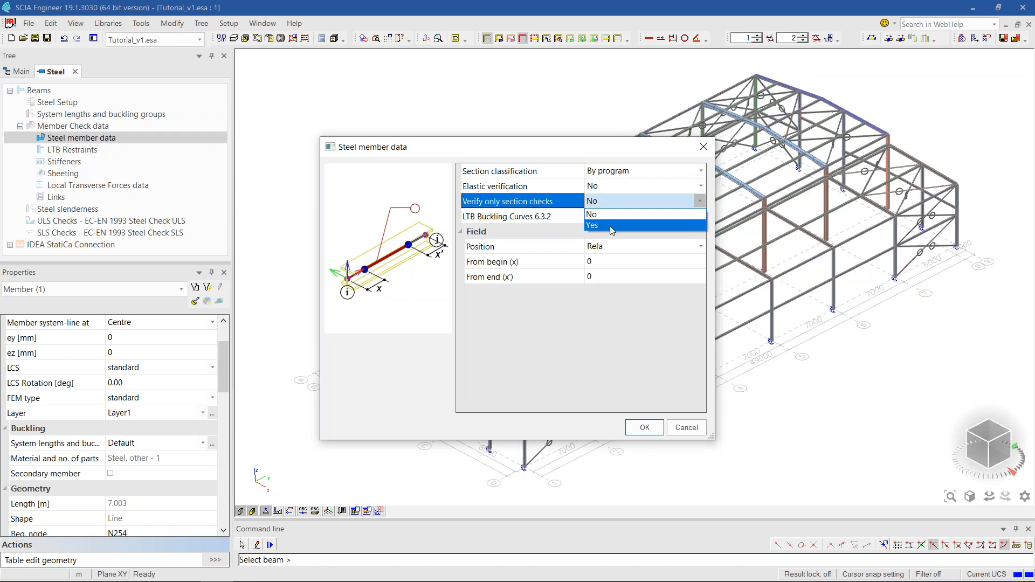
{"action": "left_click", "coordinate": [611, 225]}
{"action": "left_click", "coordinate": [645, 427]}
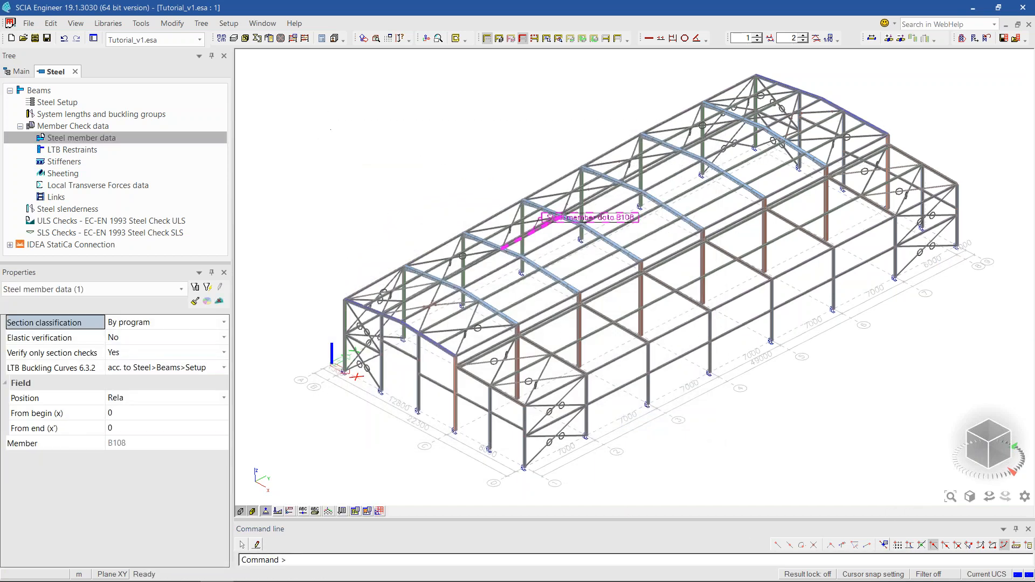
- Clear the selection and delete the steel member data from purlin B108
{"action": "key", "text": "ctrl+a"}
{"action": "left_click_drag", "start_coordinate": [989, 318], "coordinate": [588, 46]}
{"action": "key", "text": "Escape"}
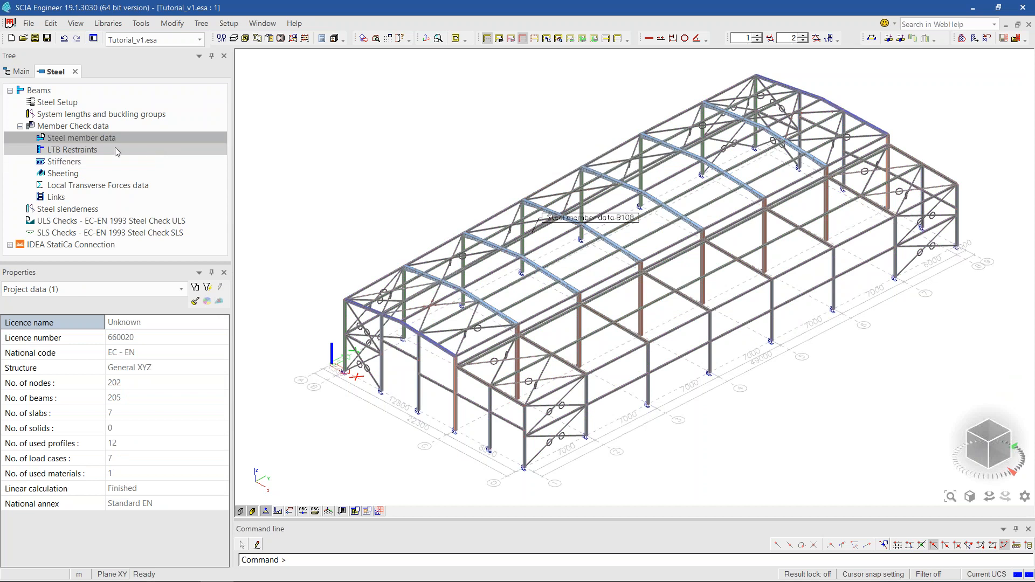
{"action": "left_click", "coordinate": [606, 218]}
{"action": "key", "text": "Delete"}
{"action": "key", "text": "Return"}
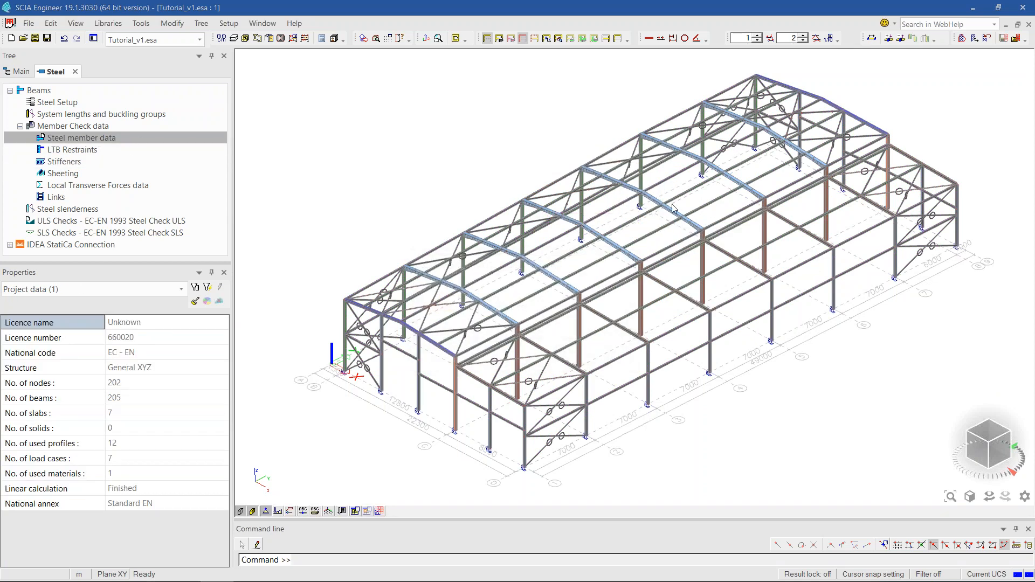
- Assign steel member data with Verify only section checks set to Yes to all beams of the hall
{"action": "left_click", "coordinate": [639, 427]}
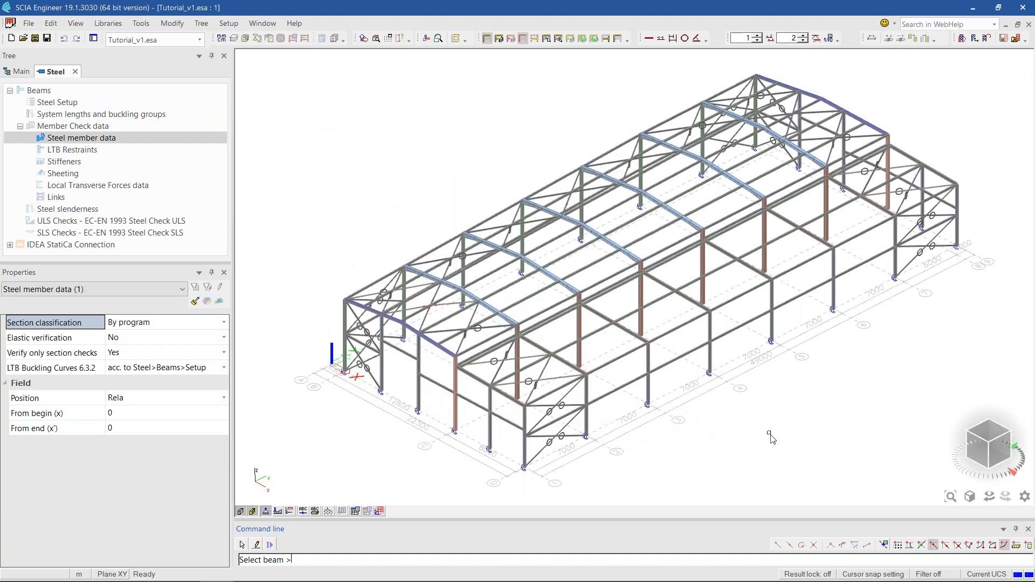
{"action": "key", "text": "ctrl+a"}
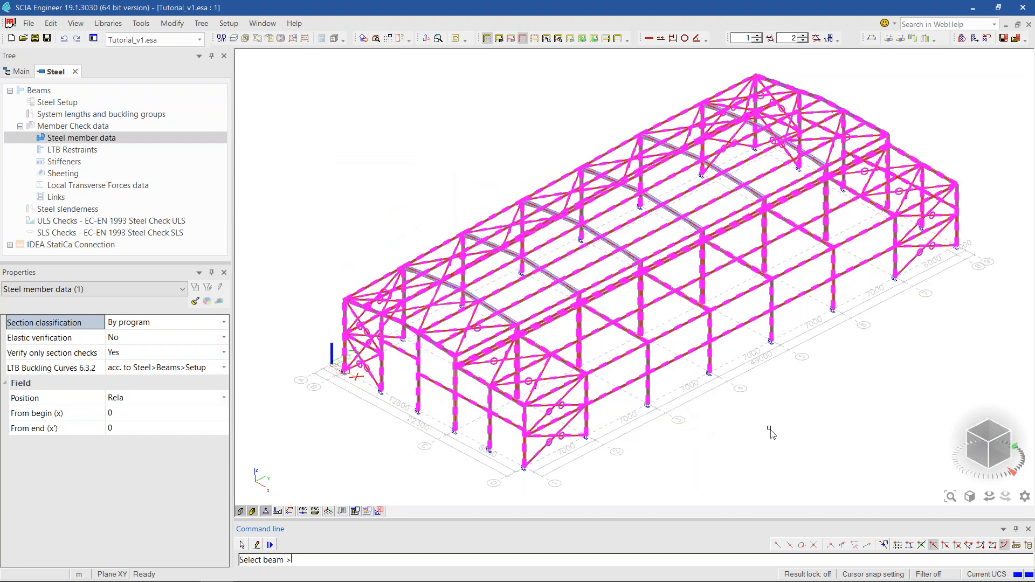
{"action": "key", "text": "Escape"}
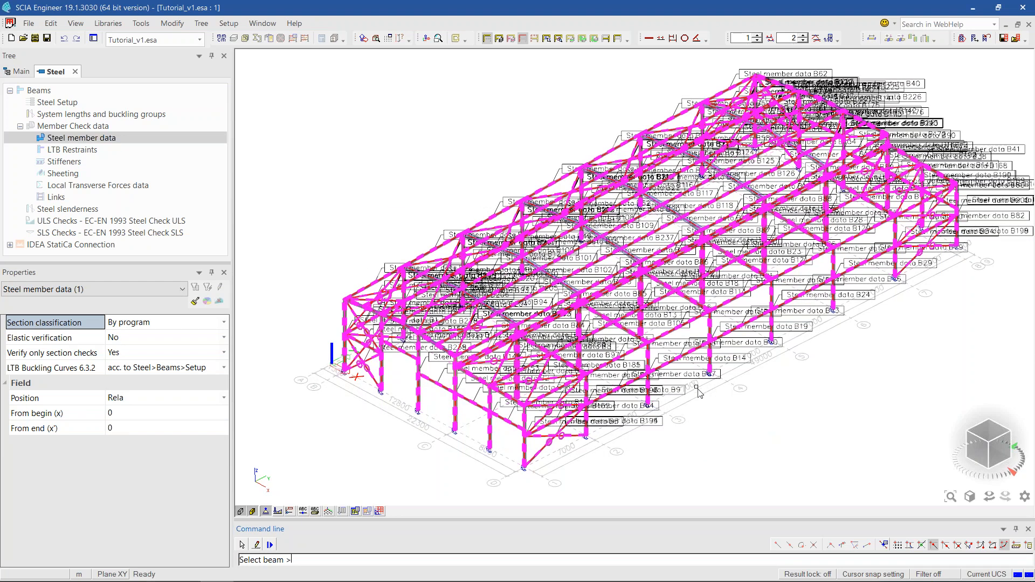
{"action": "key", "text": "Escape"}
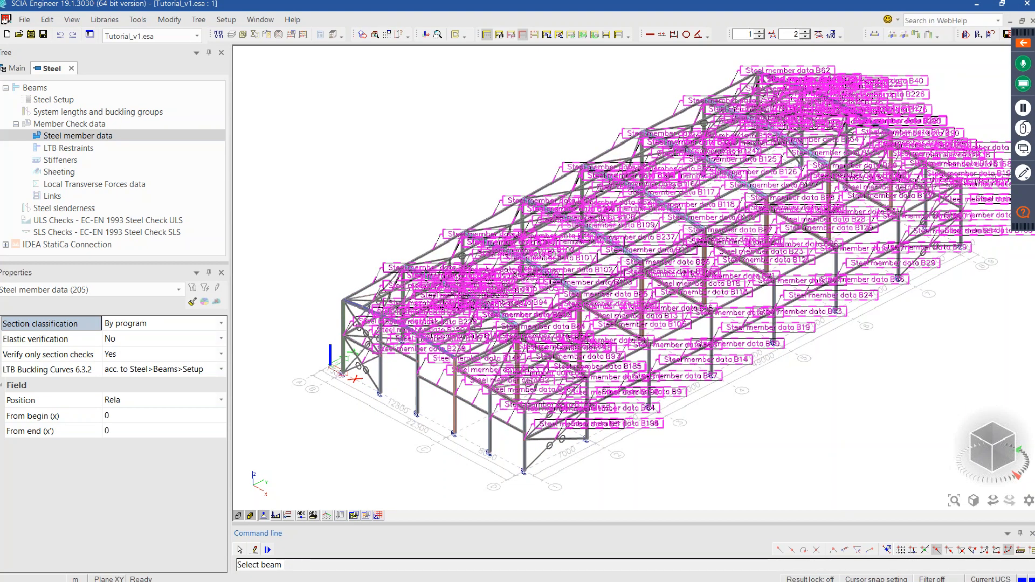
{"action": "key", "text": "Escape"}
- Hide the steel data labels on the hall members
{"action": "right_click", "coordinate": [356, 359]}
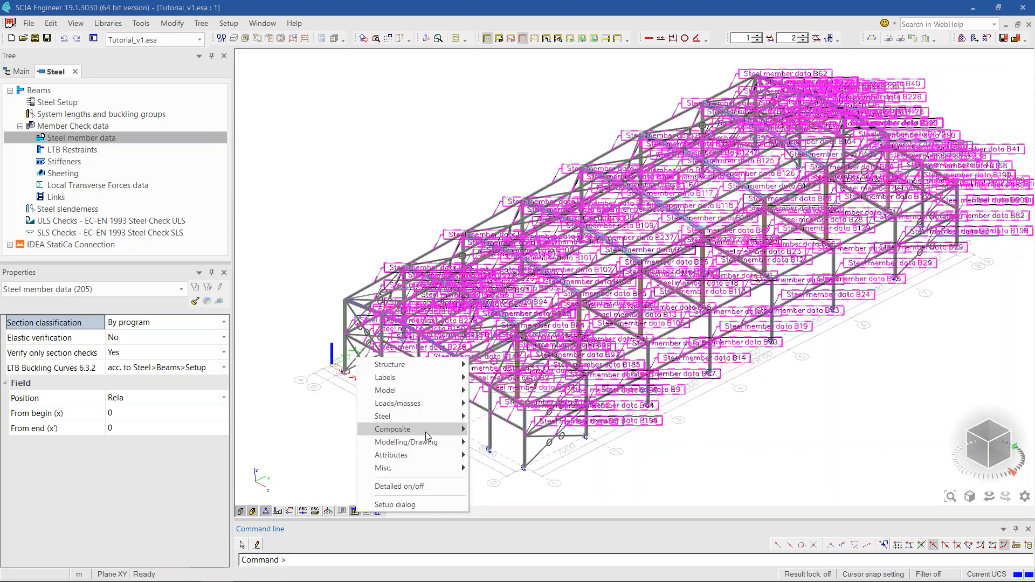
{"action": "mouse_move", "coordinate": [410, 416]}
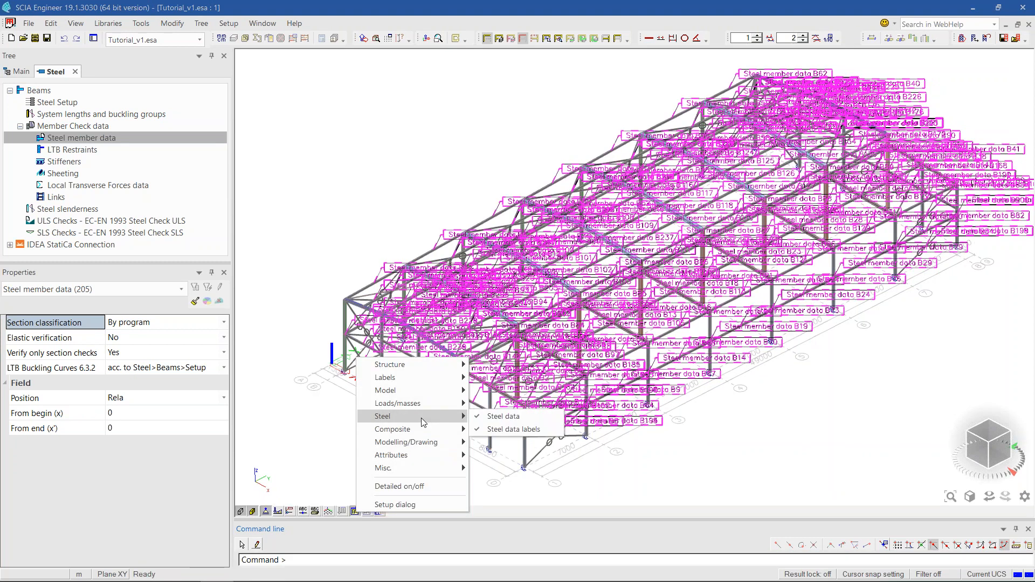
{"action": "left_click", "coordinate": [513, 429]}
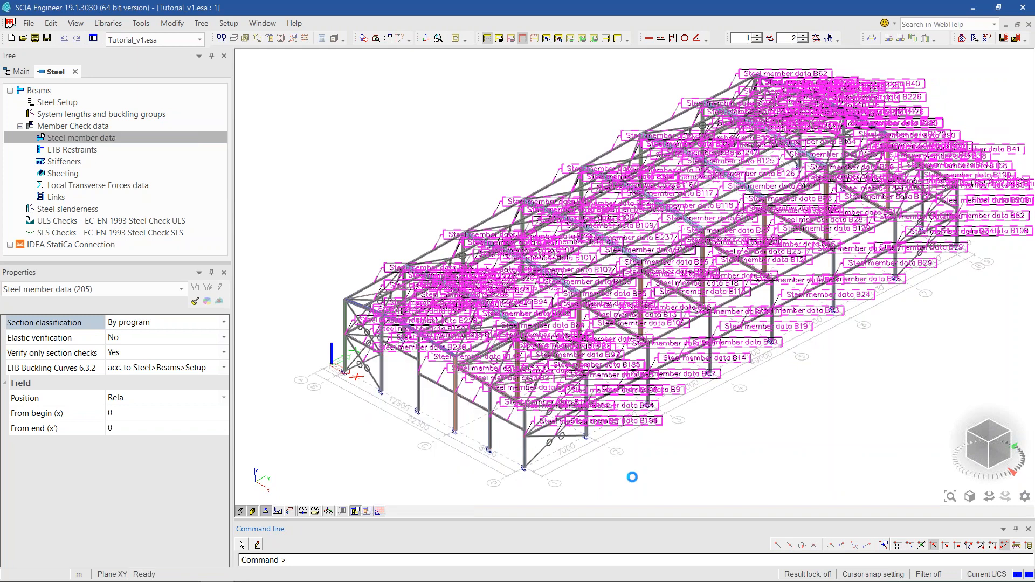
{"action": "middle_click_drag", "start_coordinate": [640, 459], "coordinate": [638, 458]}
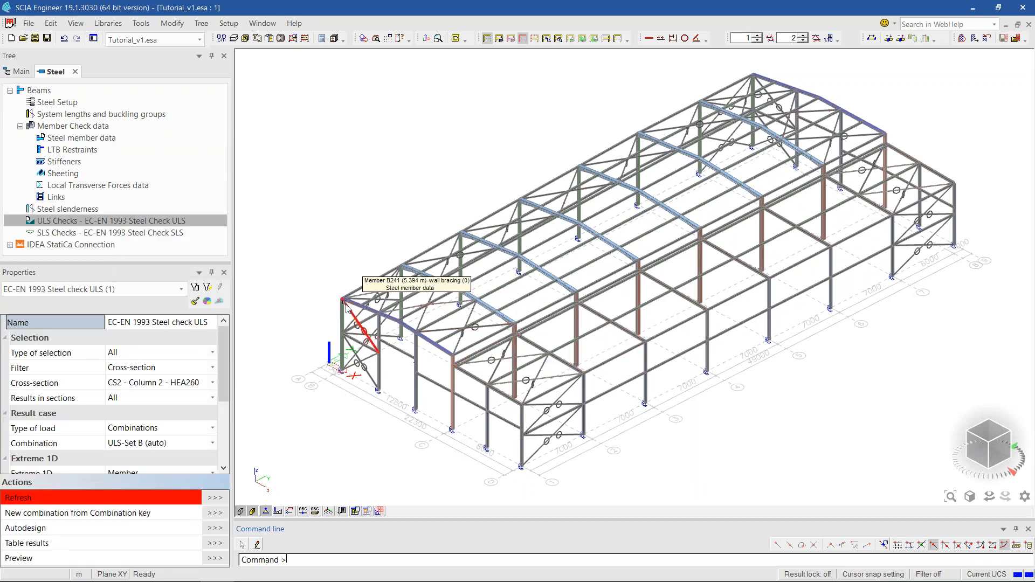
- Open the recent project Tutorial_v1_after_section_checks.esa
{"action": "left_click", "coordinate": [34, 40]}
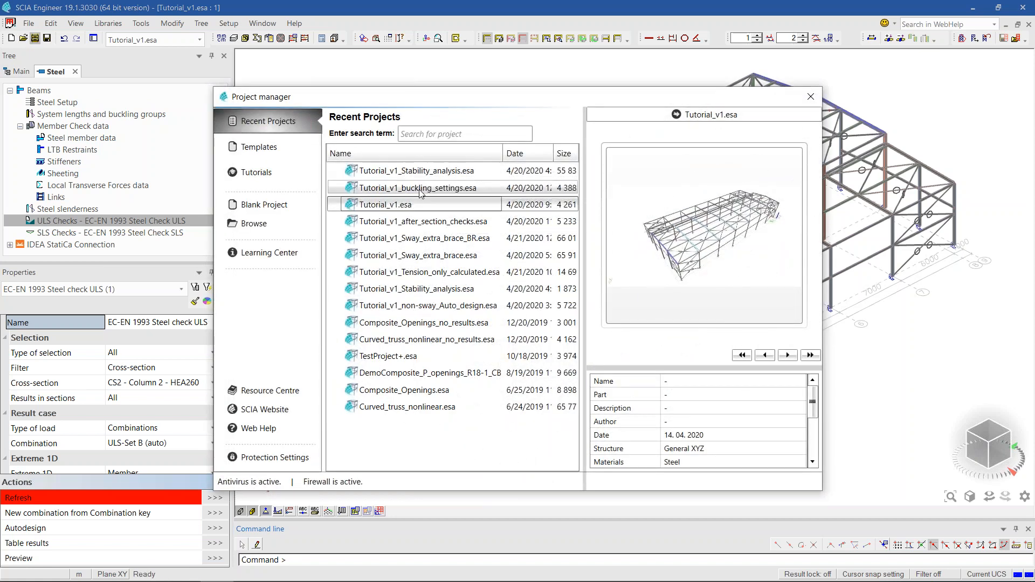
{"action": "left_click", "coordinate": [418, 226]}
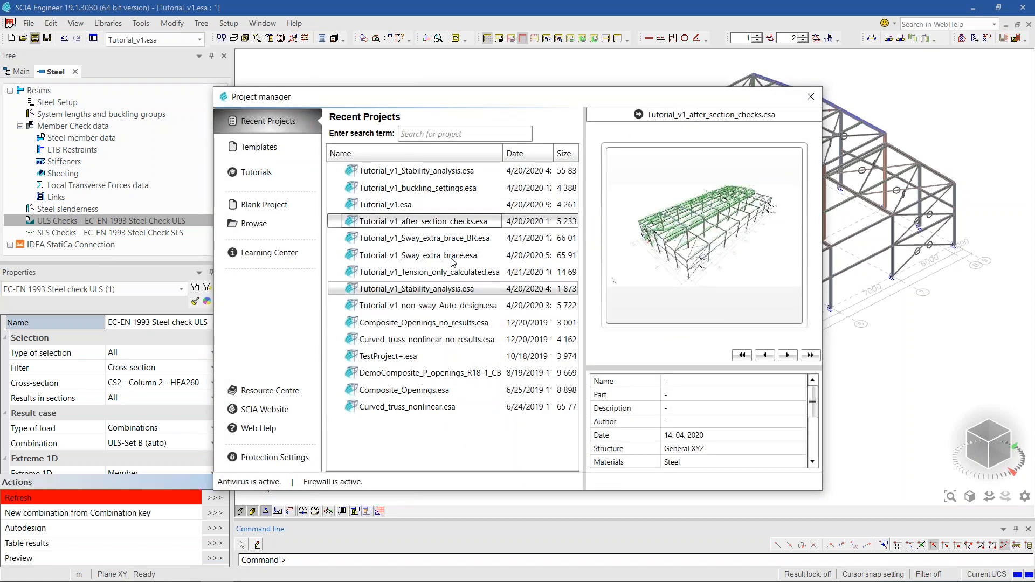
{"action": "double_click", "coordinate": [462, 226]}
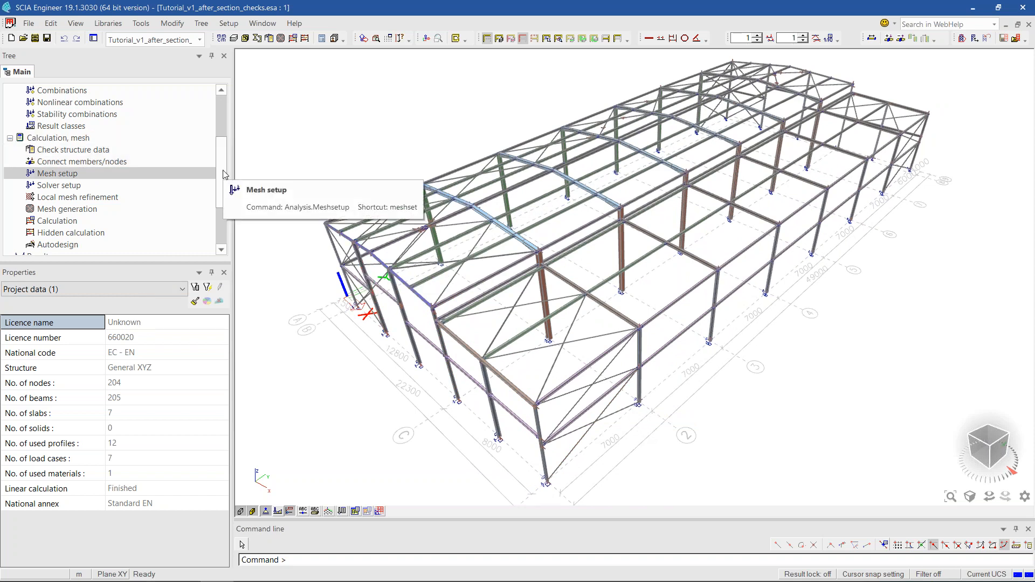
- Run the EC-EN 1993 Steel Check ULS for all members with combination ULS-Set B (auto)
{"action": "scroll", "coordinate": [80, 178], "scroll_direction": "down", "scroll_amount": 1}
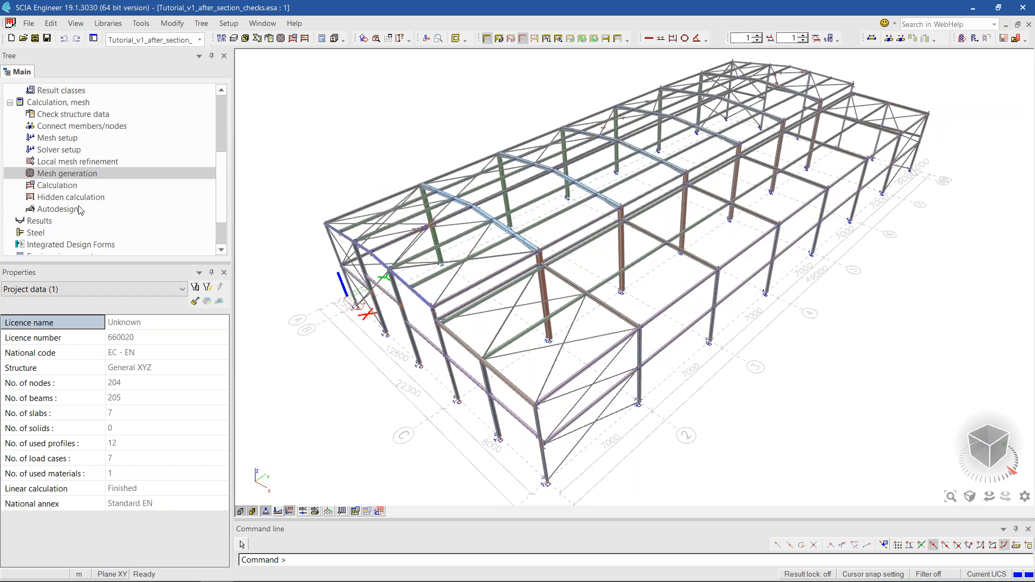
{"action": "left_click", "coordinate": [53, 231]}
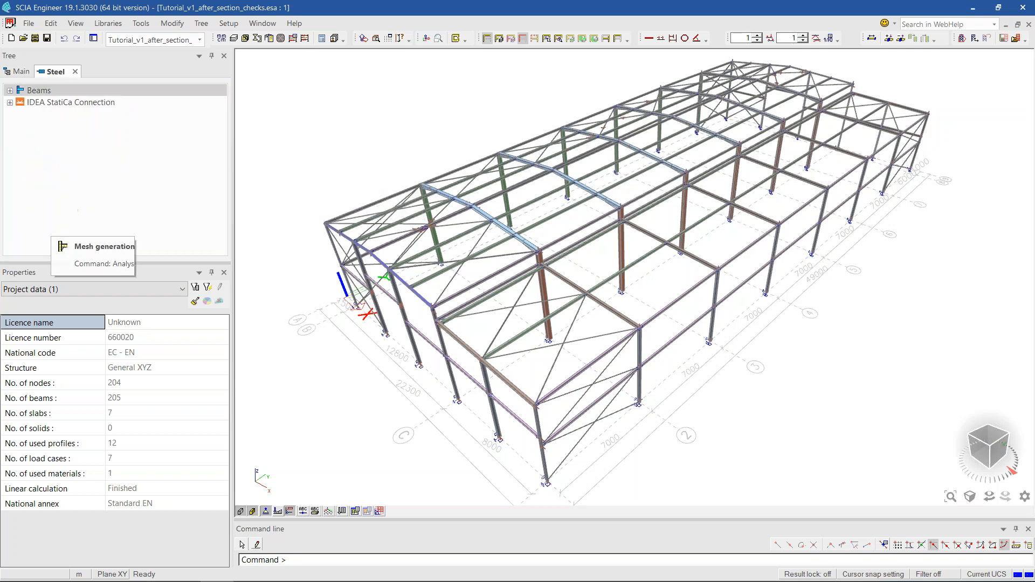
{"action": "left_click", "coordinate": [9, 91]}
{"action": "left_click", "coordinate": [85, 149]}
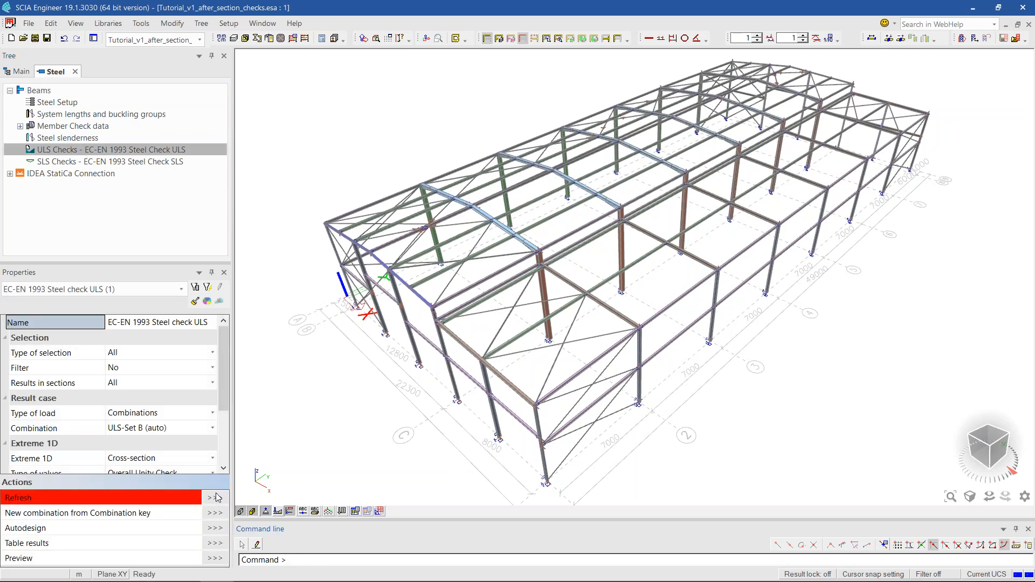
{"action": "left_click", "coordinate": [216, 498]}
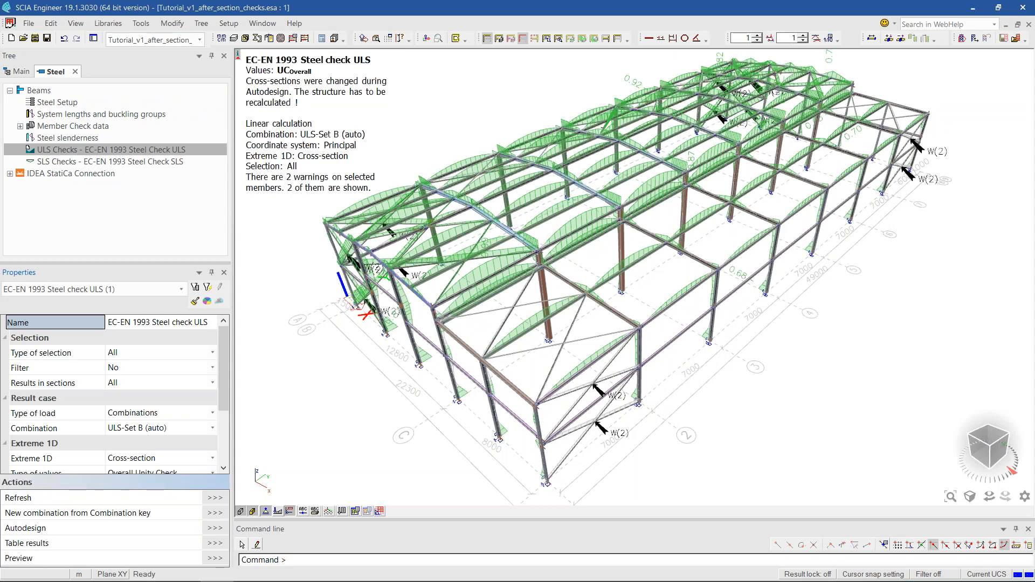
- Examine the unity check diagrams and the warnings shown on the wall bracing of the hall
{"action": "middle_click_drag", "start_coordinate": [330, 418], "coordinate": [329, 401]}
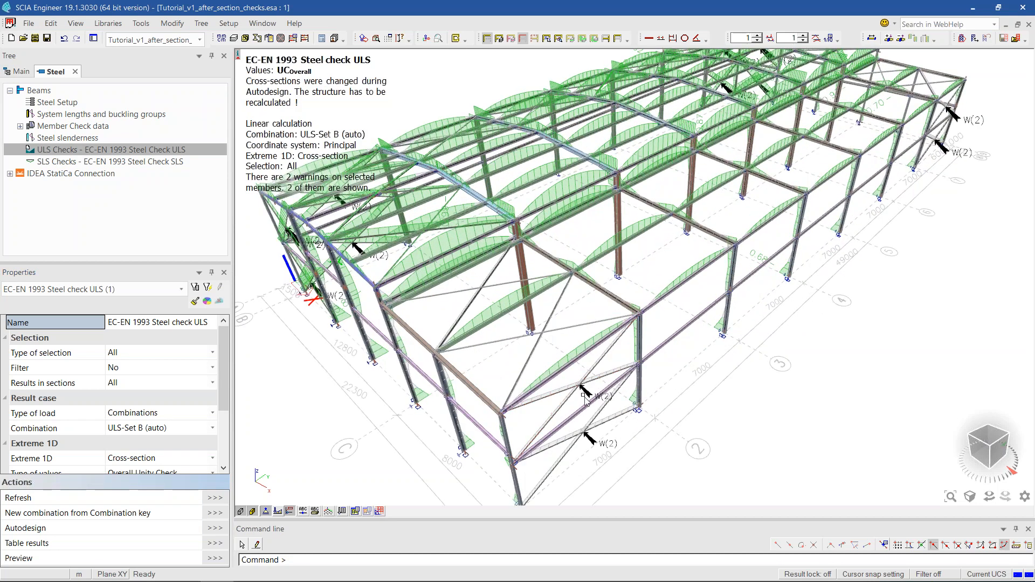
{"action": "middle_click_drag", "start_coordinate": [586, 403], "coordinate": [586, 392]}
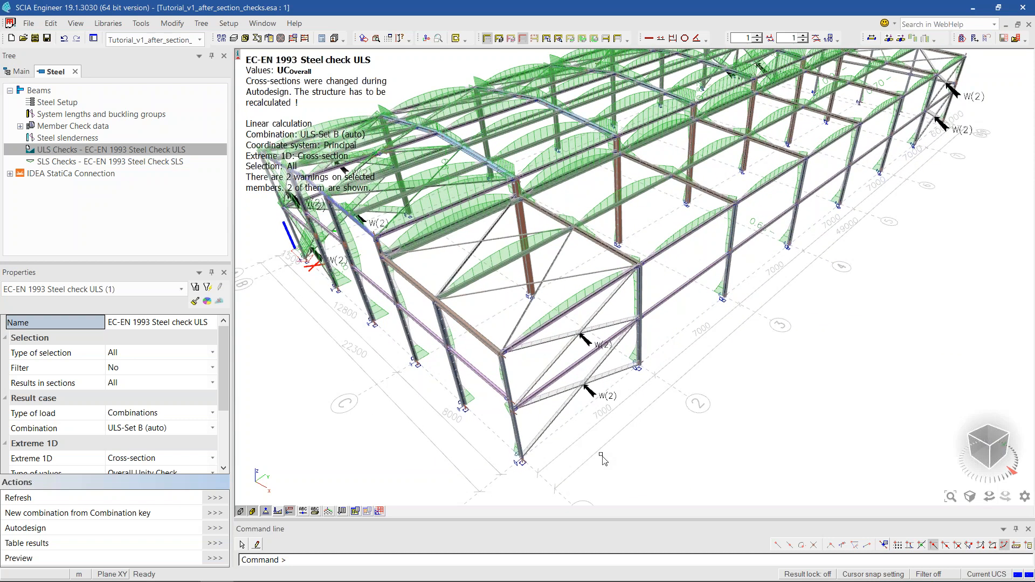
{"action": "middle_click_drag", "start_coordinate": [636, 435], "coordinate": [645, 440]}
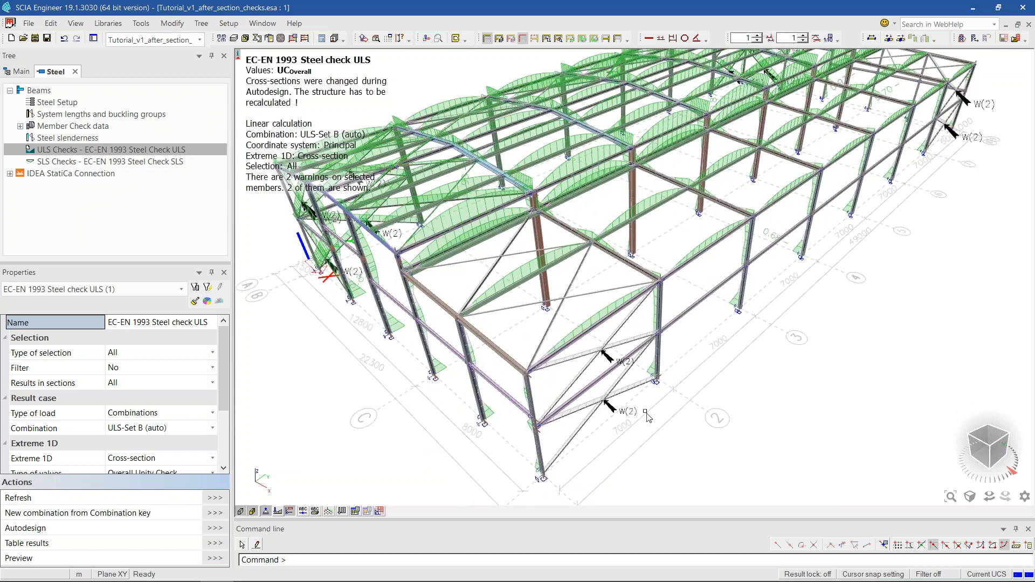
{"action": "scroll", "coordinate": [732, 415], "scroll_direction": "down", "scroll_amount": 2}
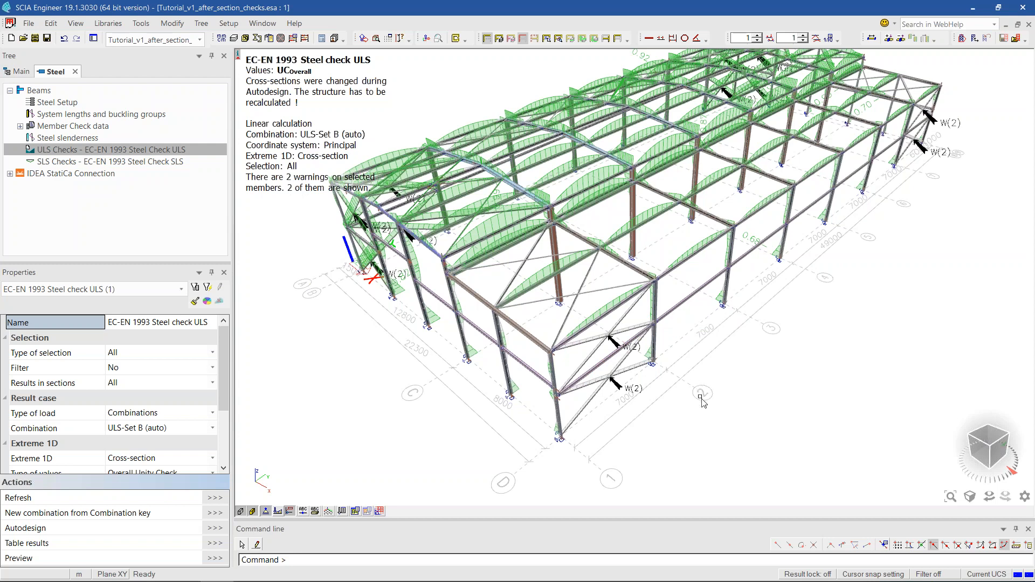
{"action": "scroll", "coordinate": [752, 351], "scroll_direction": "down", "scroll_amount": 1}
{"action": "middle_click_drag", "start_coordinate": [751, 352], "coordinate": [738, 387]}
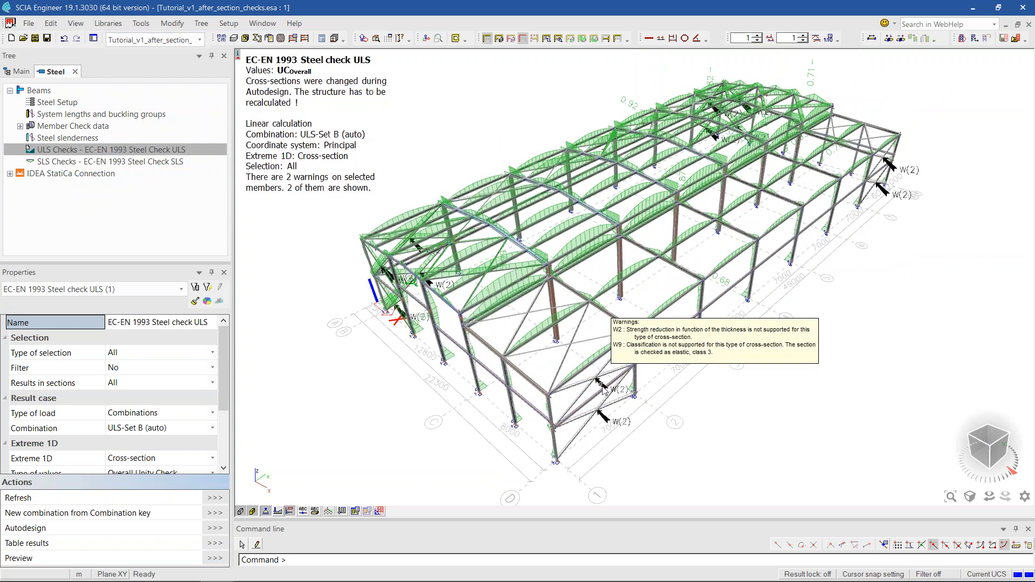
{"action": "scroll", "coordinate": [687, 285], "scroll_direction": "up", "scroll_amount": 1}
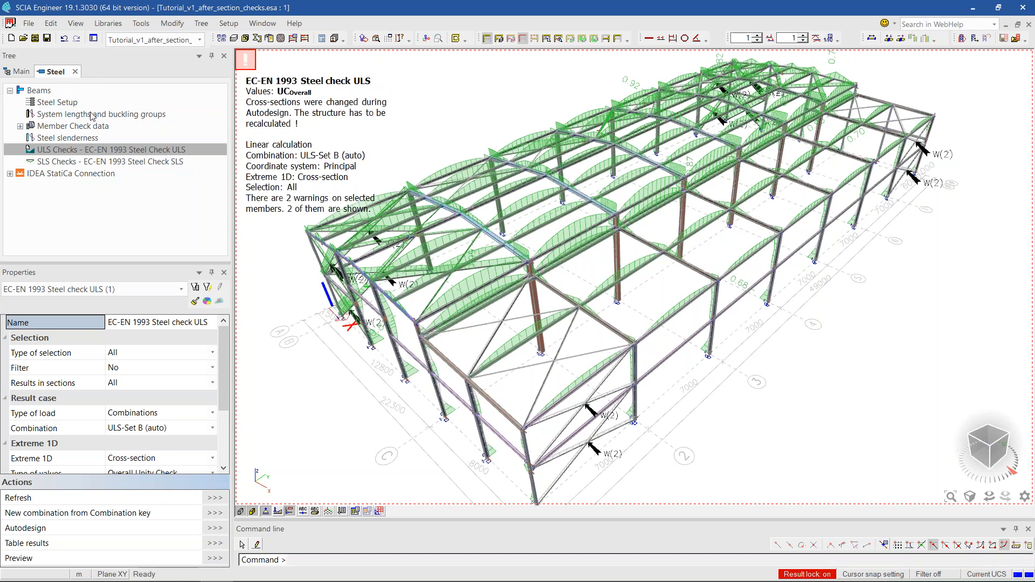
- Assign a Tension only beam nonlinearity to all wall bracing members with cross-section CS11 - Brace wall - RD14
{"action": "left_click", "coordinate": [74, 72]}
{"action": "scroll", "coordinate": [50, 107], "scroll_direction": "up", "scroll_amount": 3}
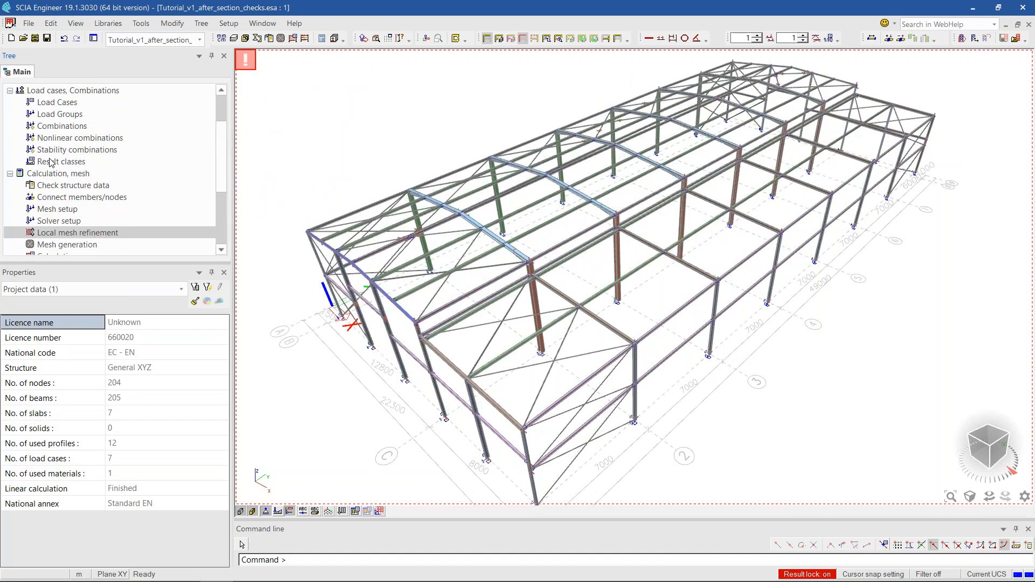
{"action": "left_click", "coordinate": [48, 104]}
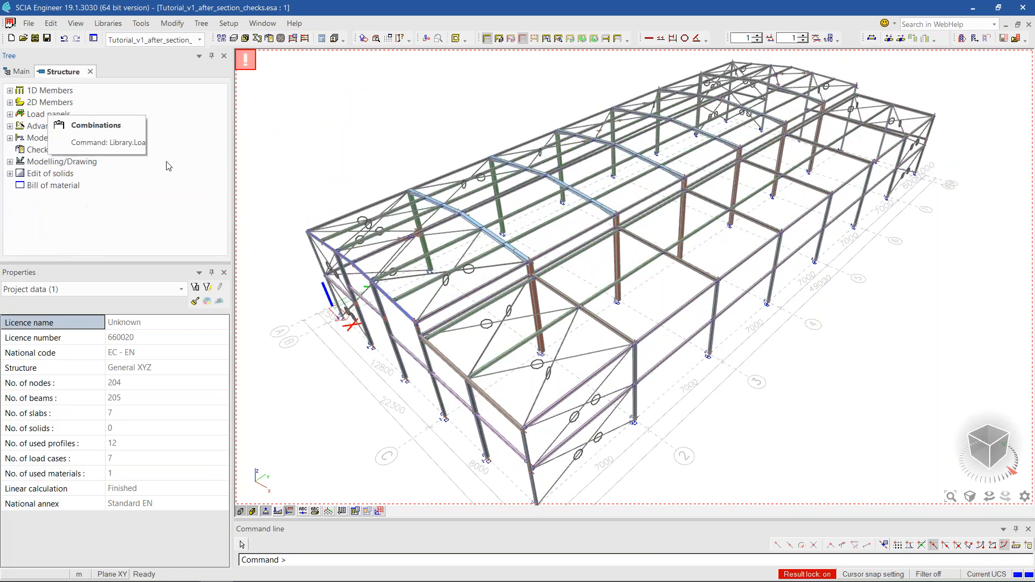
{"action": "left_click", "coordinate": [45, 139]}
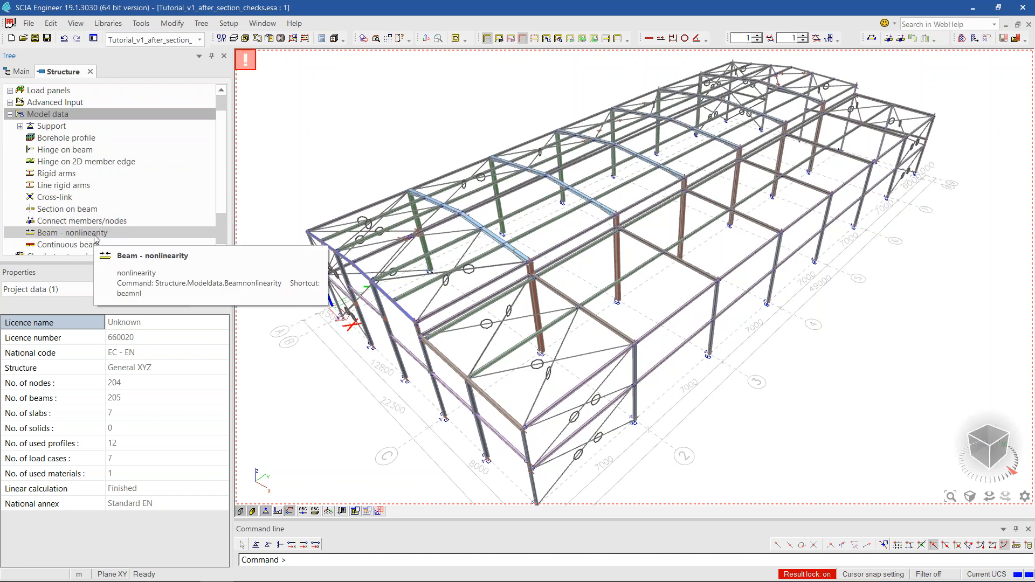
{"action": "left_click", "coordinate": [561, 477]}
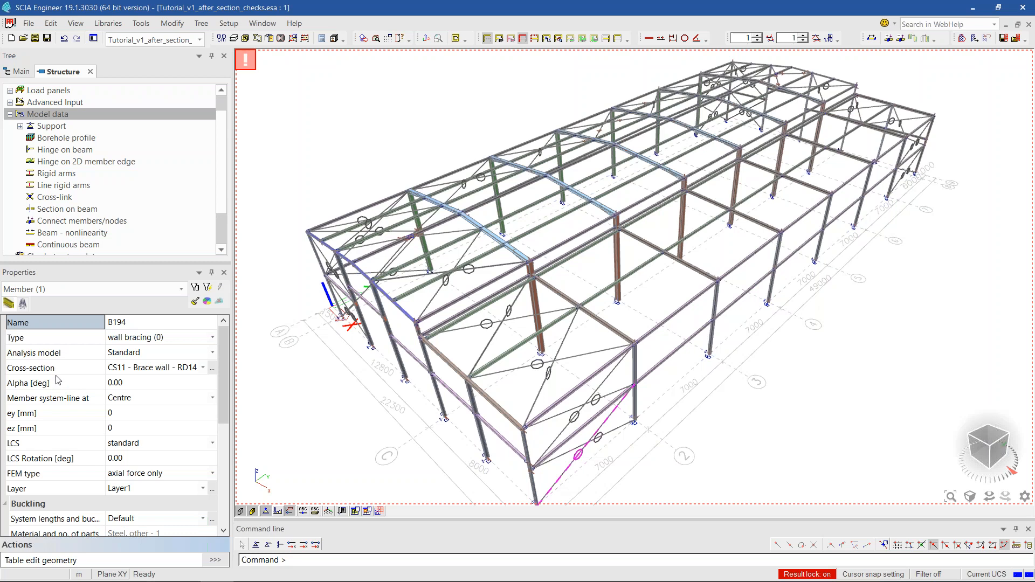
{"action": "left_click", "coordinate": [54, 370]}
{"action": "left_click", "coordinate": [208, 287]}
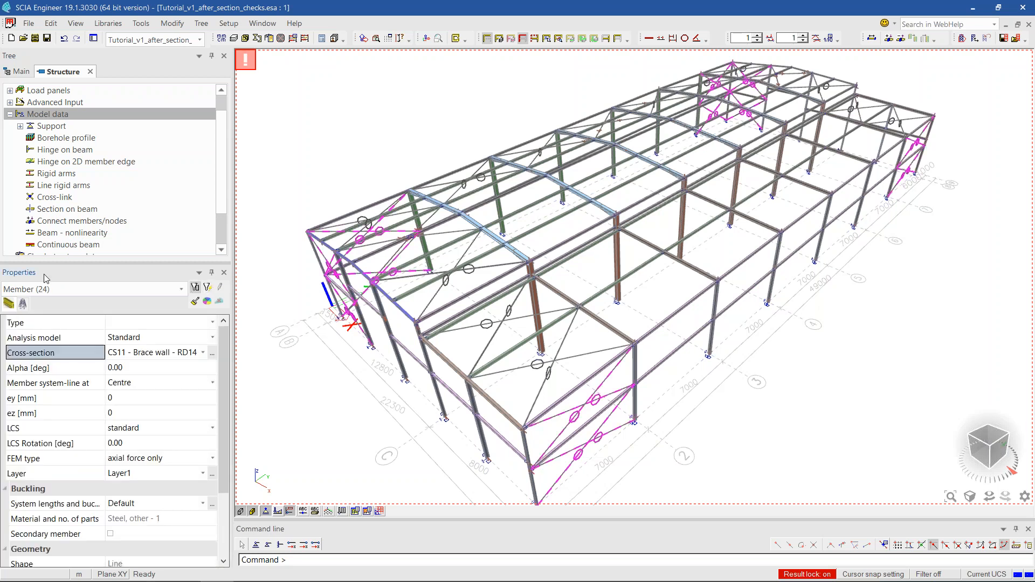
{"action": "double_click", "coordinate": [72, 232]}
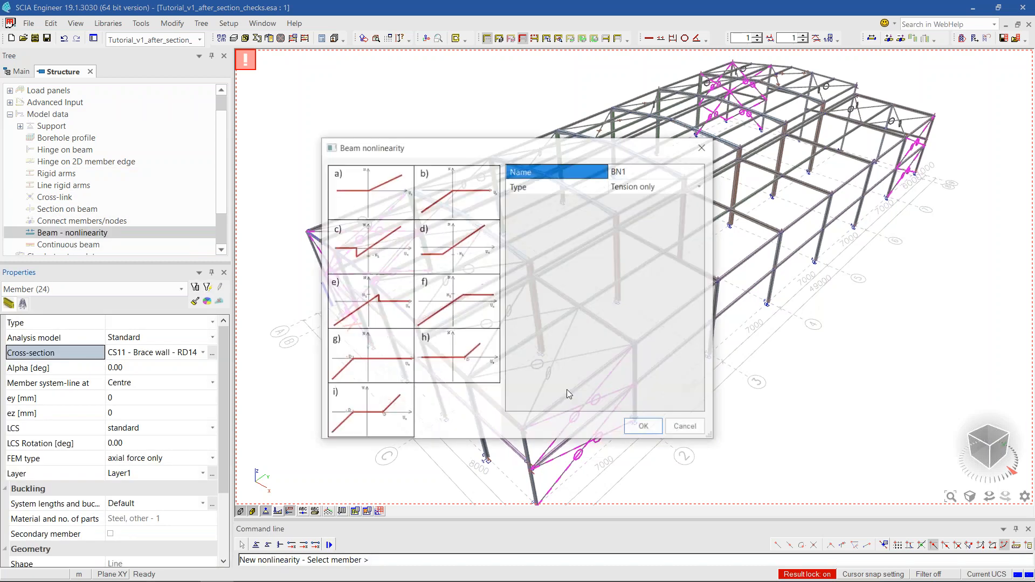
{"action": "left_click", "coordinate": [662, 188]}
{"action": "left_click", "coordinate": [662, 188]}
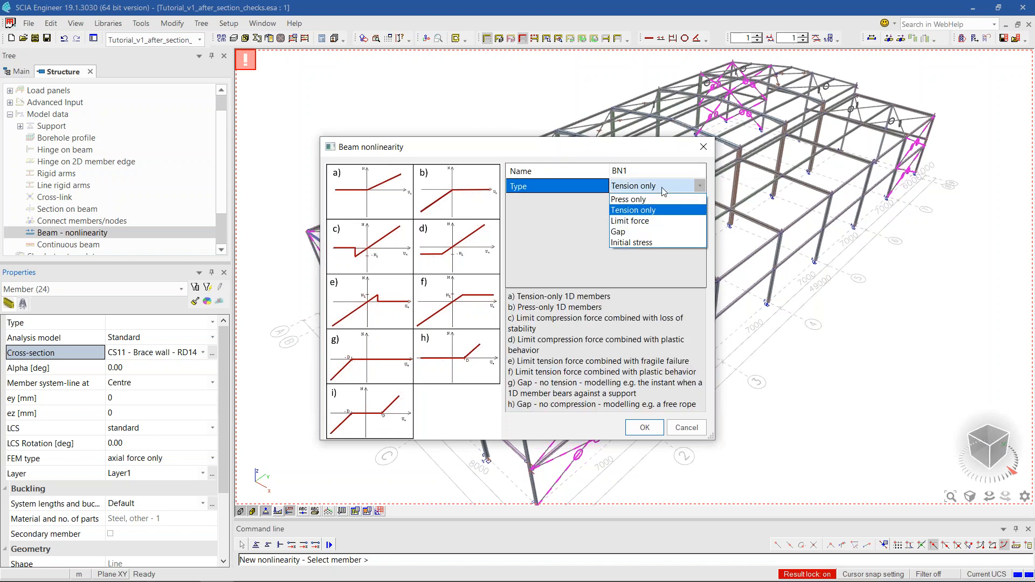
{"action": "left_click", "coordinate": [663, 188]}
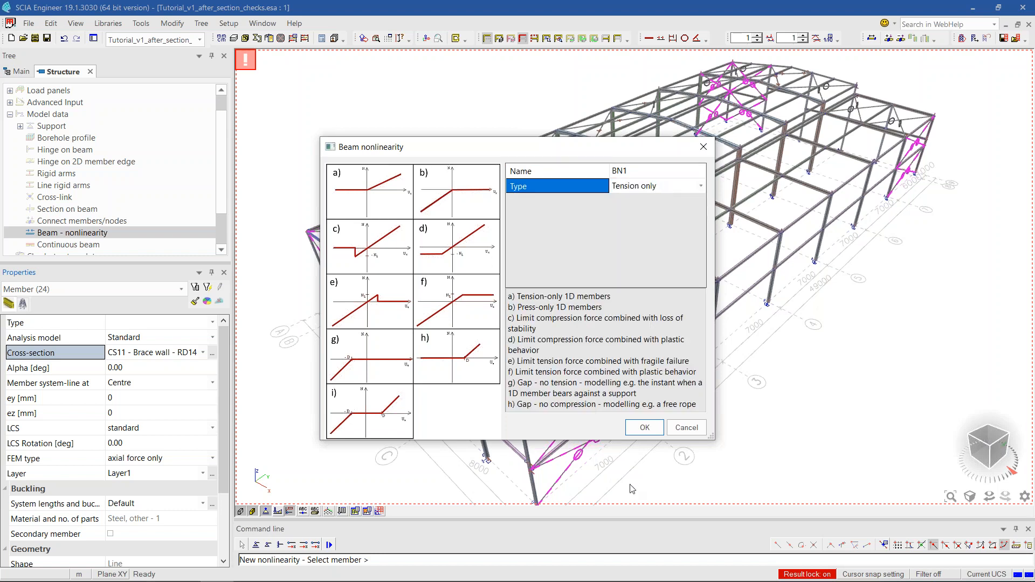
{"action": "left_click", "coordinate": [644, 427]}
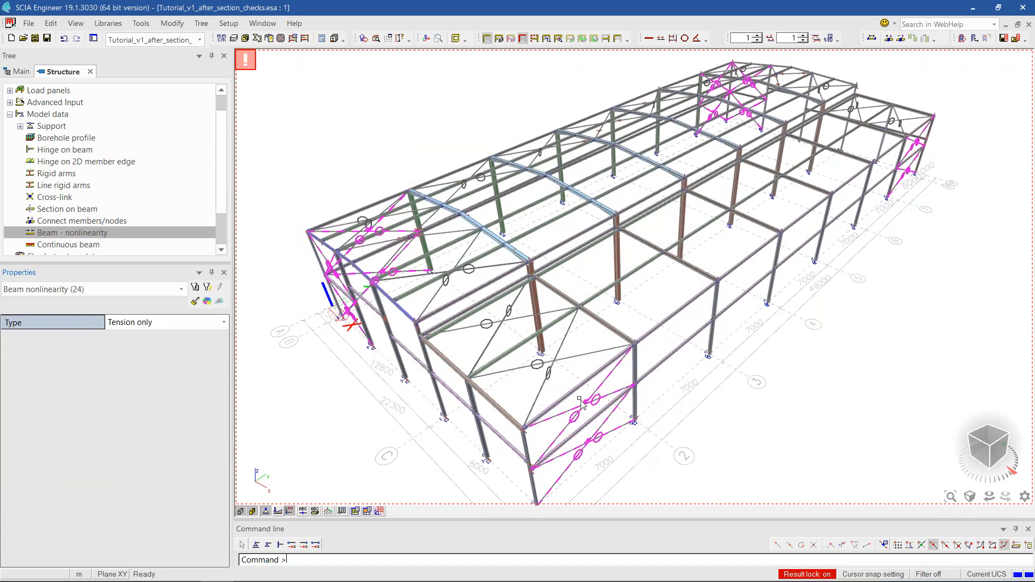
- Clear the selection and inspect the beam nonlinearity on upper wall brace B196 in the corner bay
{"action": "scroll", "coordinate": [582, 403], "scroll_direction": "up", "scroll_amount": 2}
{"action": "scroll", "coordinate": [577, 378], "scroll_direction": "up", "scroll_amount": 3}
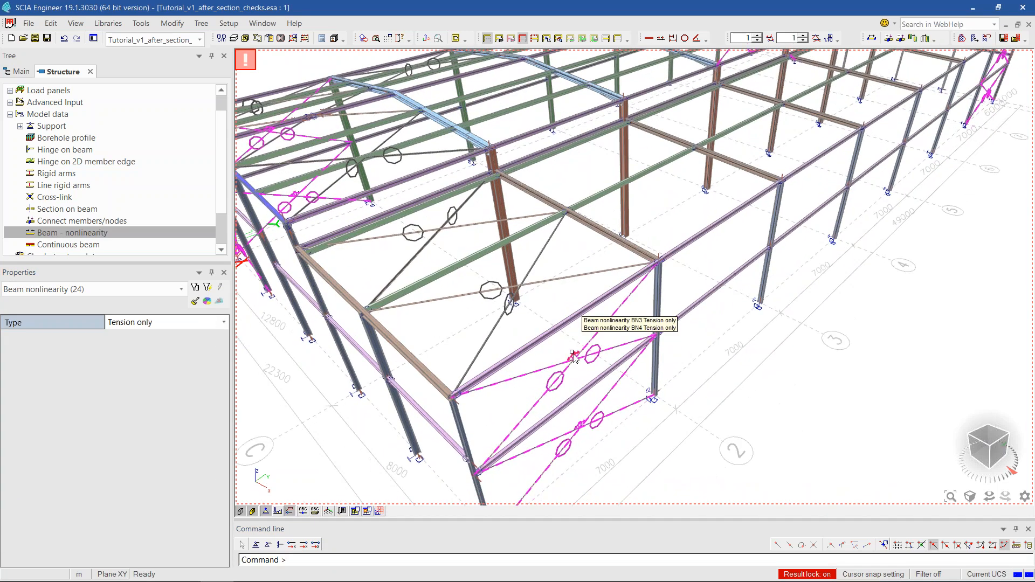
{"action": "scroll", "coordinate": [574, 357], "scroll_direction": "up", "scroll_amount": 2}
{"action": "scroll", "coordinate": [609, 302], "scroll_direction": "up", "scroll_amount": 3}
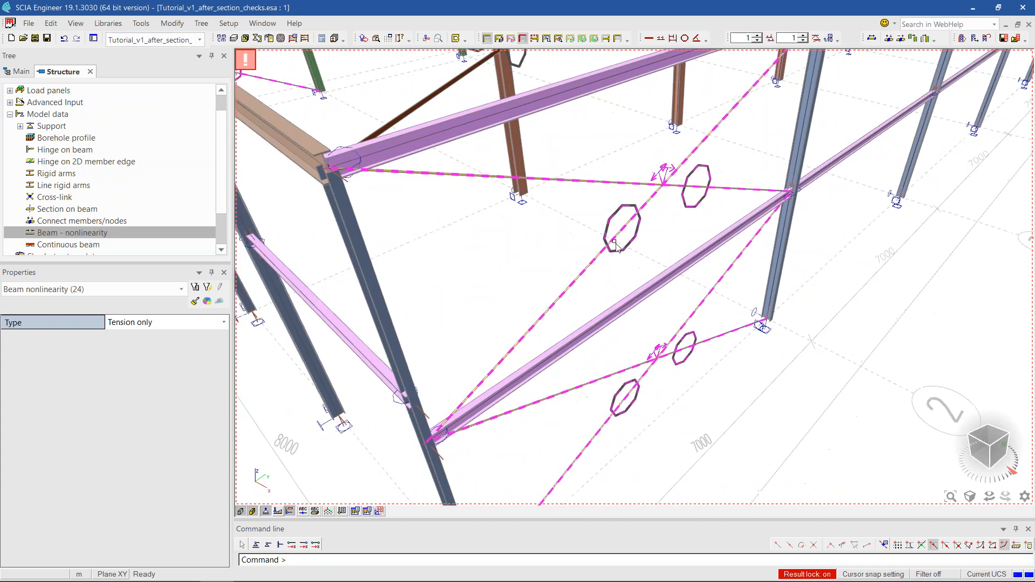
{"action": "key", "text": "Escape"}
{"action": "left_click", "coordinate": [660, 175]}
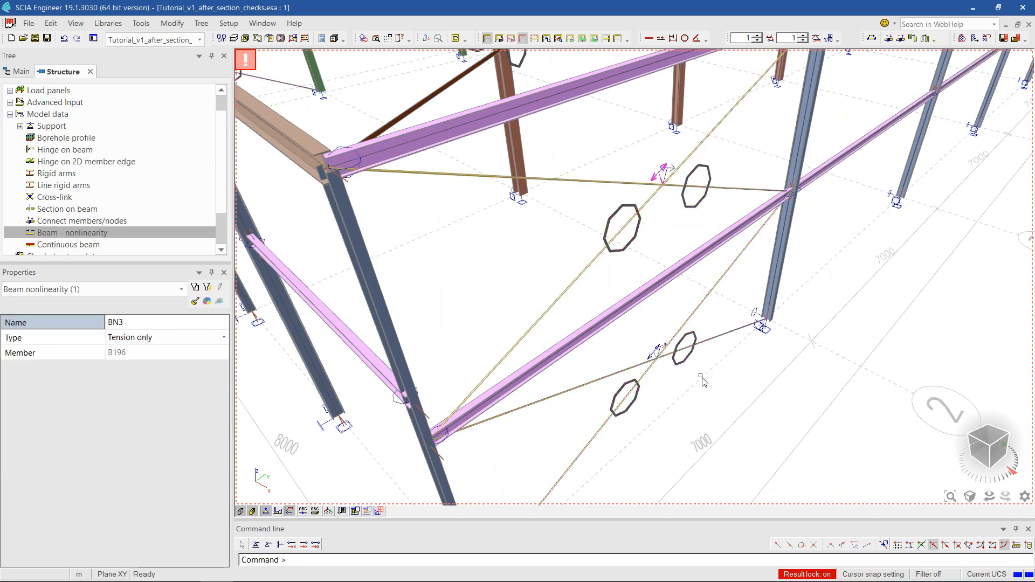
- Assign a Tension only beam nonlinearity to all members with cross-section CS10 - Brace roof and clear the selection
{"action": "scroll", "coordinate": [647, 377], "scroll_direction": "down", "scroll_amount": 6}
{"action": "scroll", "coordinate": [569, 372], "scroll_direction": "up", "scroll_amount": 4}
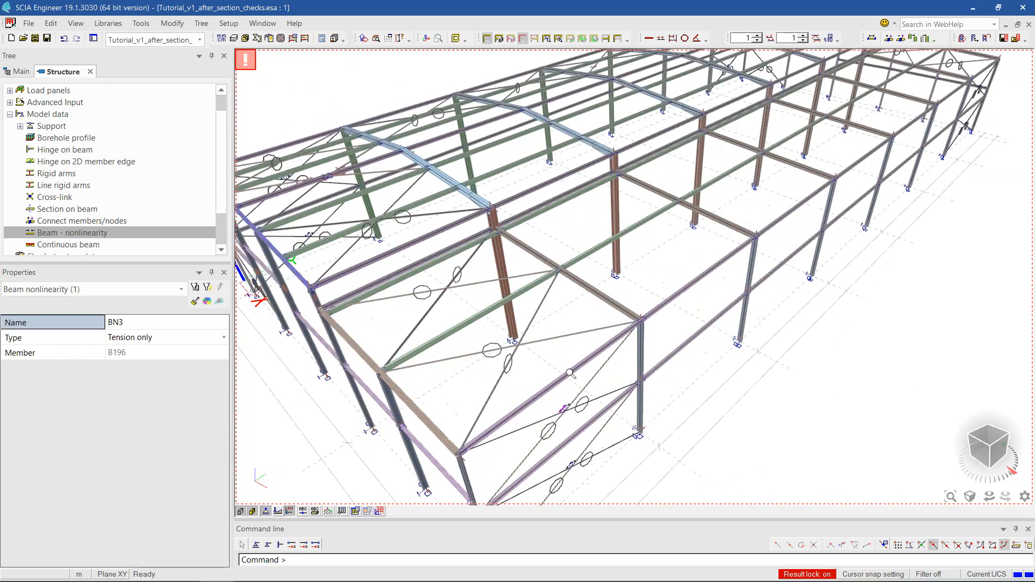
{"action": "left_click_drag", "start_coordinate": [523, 359], "coordinate": [462, 354]}
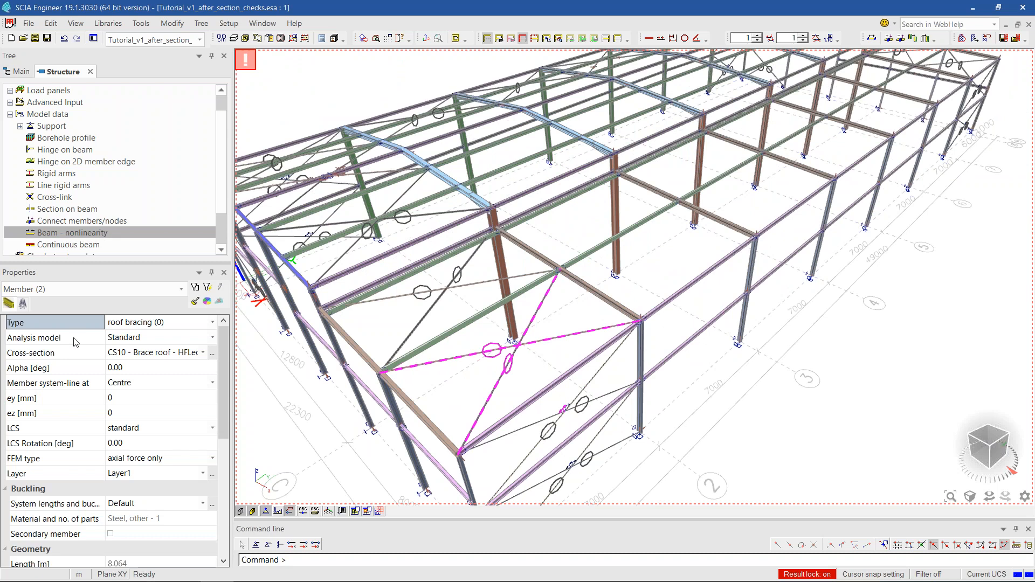
{"action": "left_click", "coordinate": [85, 352]}
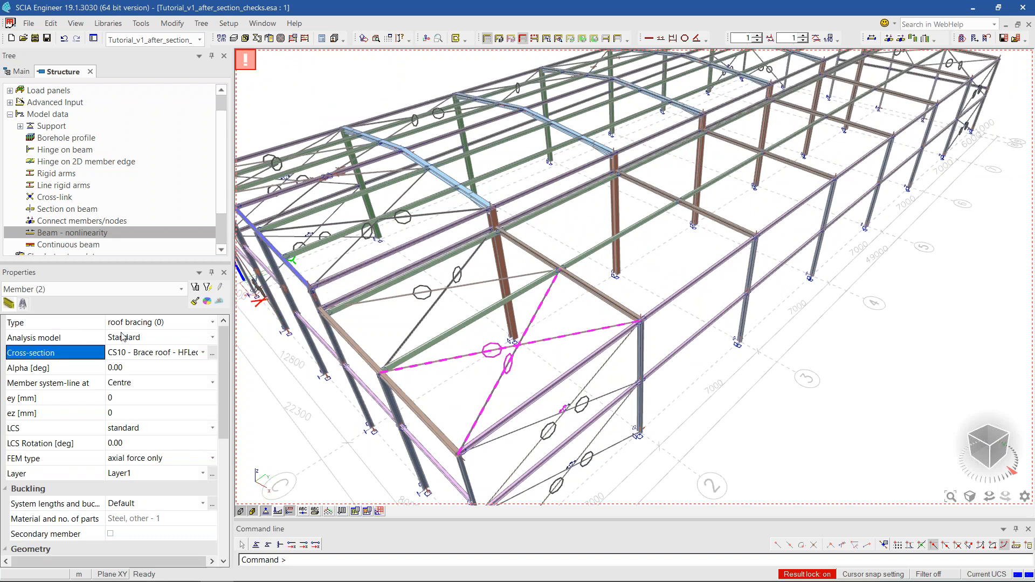
{"action": "left_click", "coordinate": [208, 287]}
{"action": "scroll", "coordinate": [779, 361], "scroll_direction": "down", "scroll_amount": 3}
{"action": "double_click", "coordinate": [89, 235]}
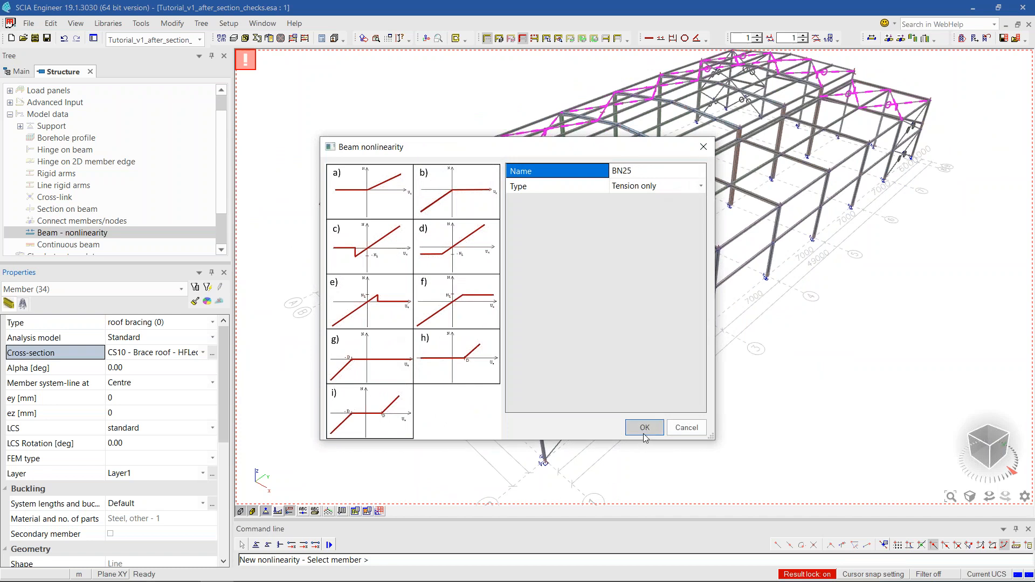
{"action": "left_click", "coordinate": [645, 427]}
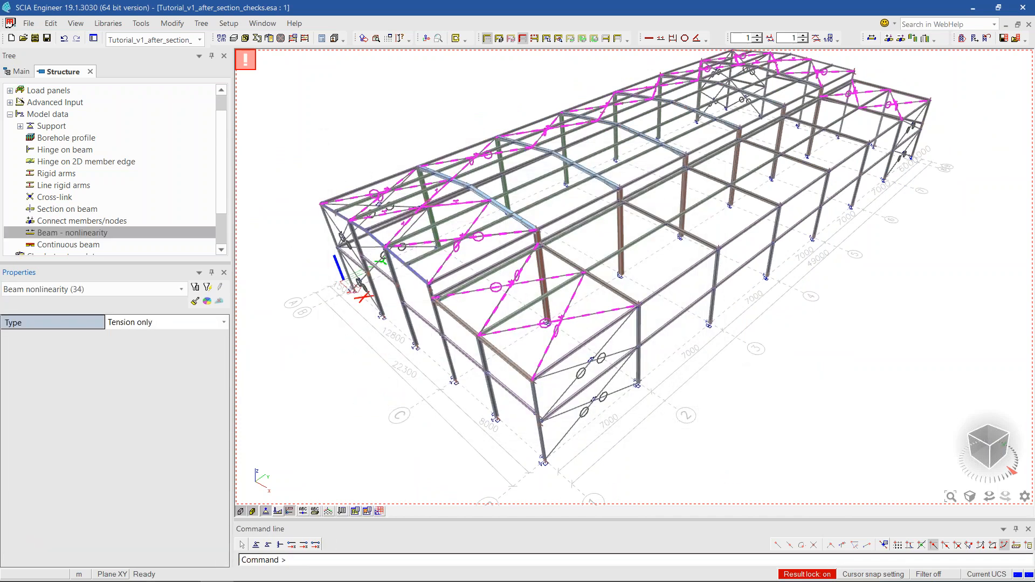
{"action": "key", "text": "Escape"}
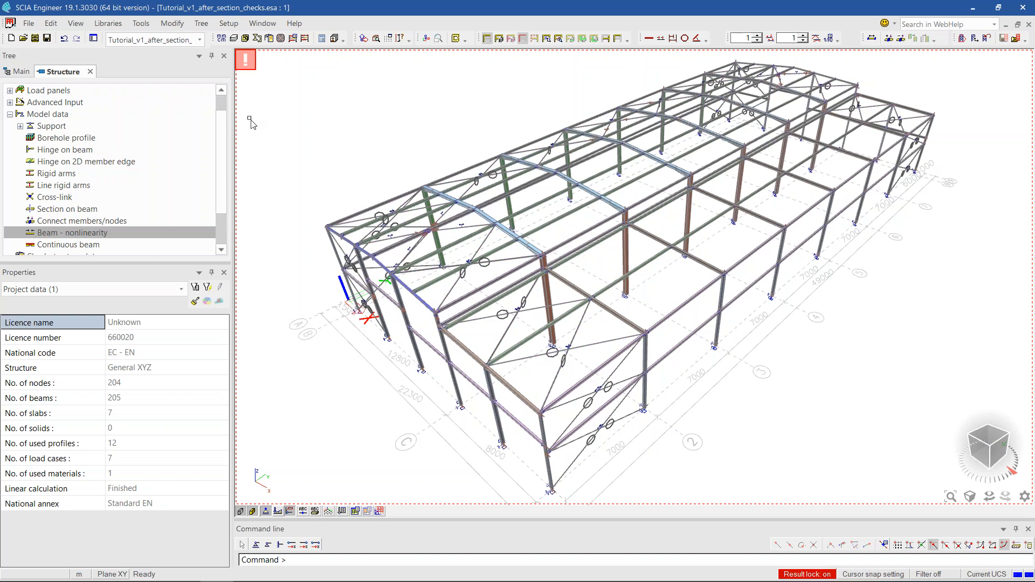
- Close the Structure service and return to the main project functions
{"action": "left_click", "coordinate": [90, 71]}
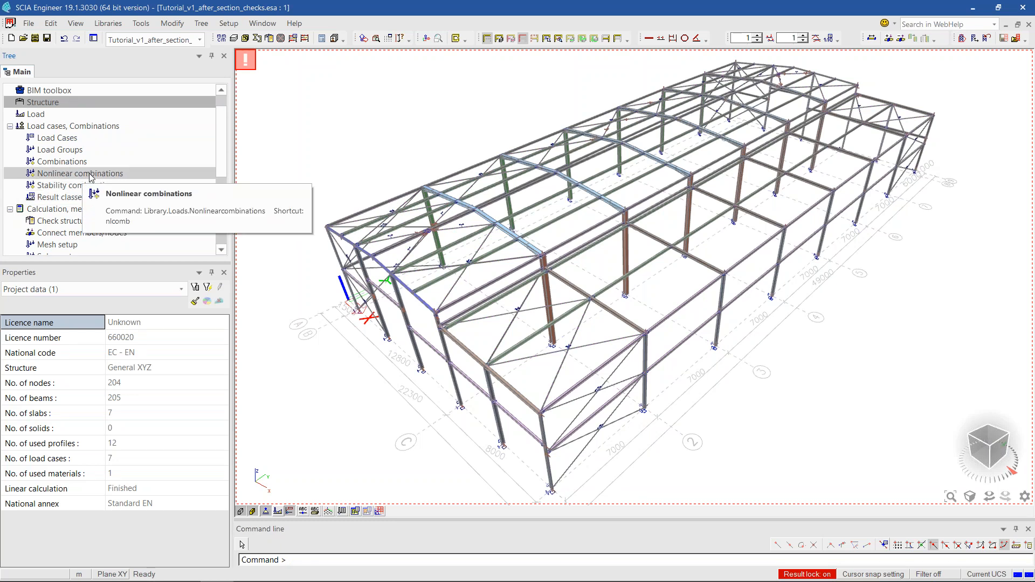
{"action": "scroll", "coordinate": [599, 396], "scroll_direction": "up", "scroll_amount": 2}
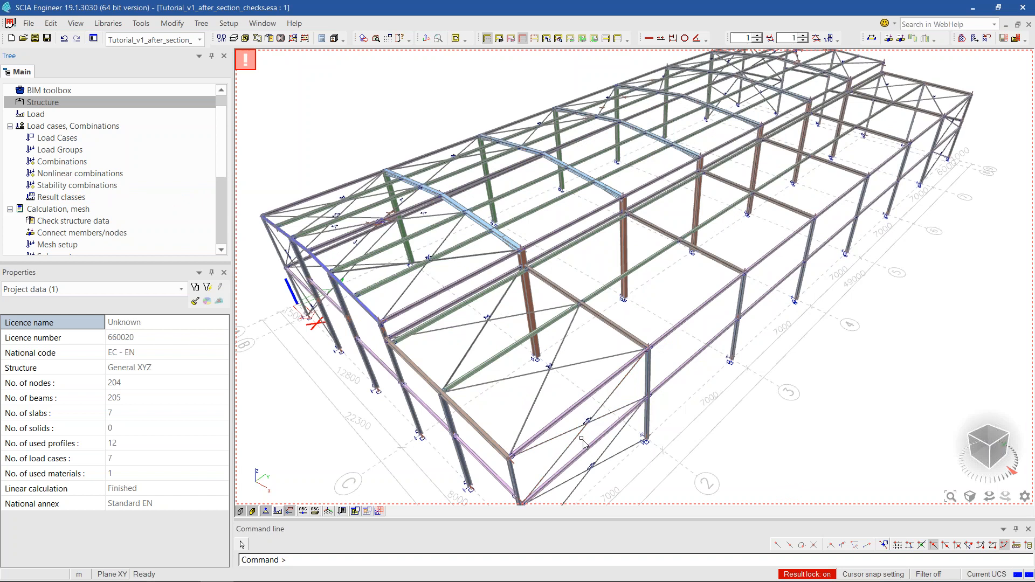
{"action": "scroll", "coordinate": [674, 434], "scroll_direction": "down", "scroll_amount": 1}
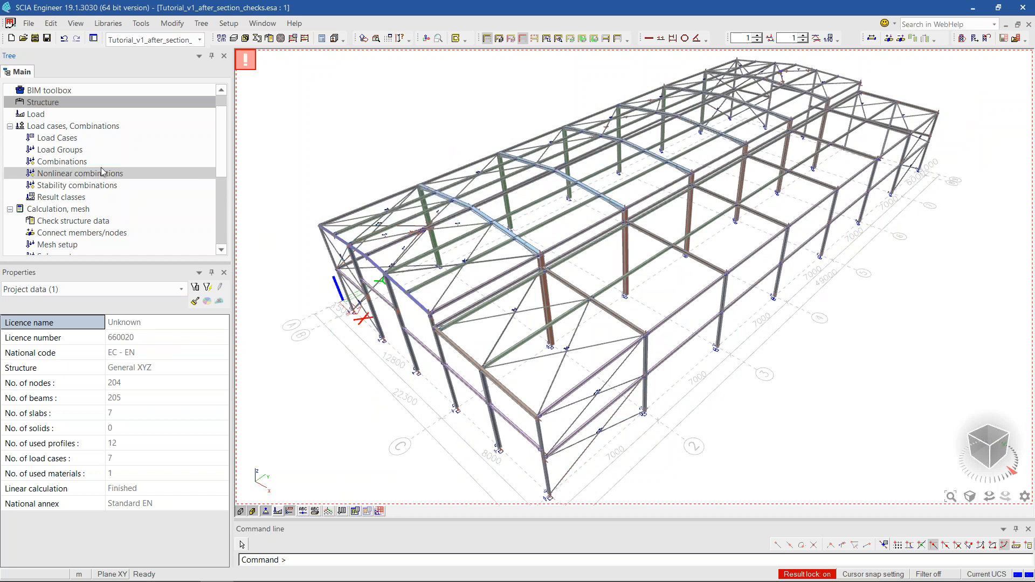
{"action": "scroll", "coordinate": [103, 173], "scroll_direction": "down", "scroll_amount": 1}
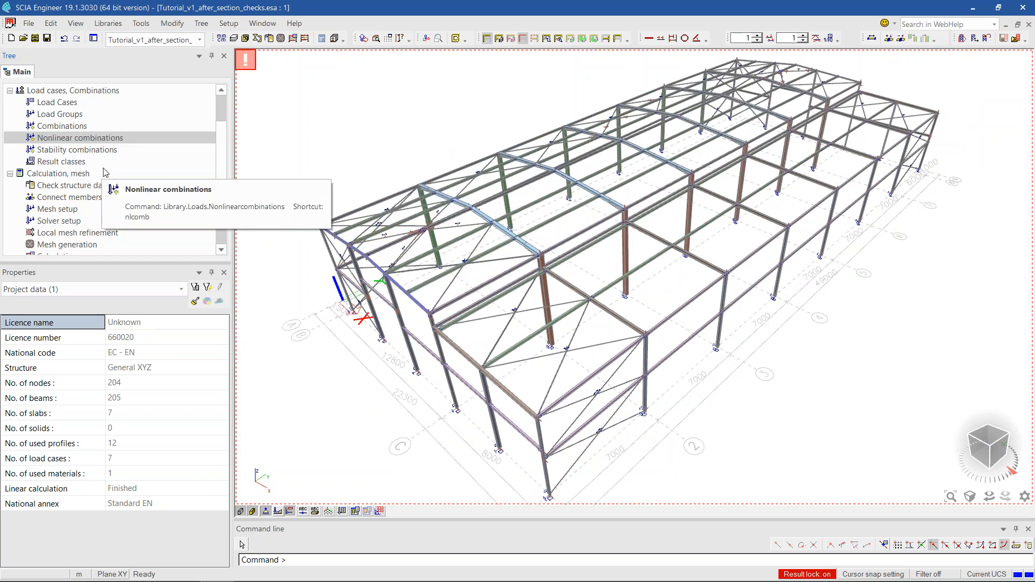
{"action": "scroll", "coordinate": [93, 183], "scroll_direction": "up", "scroll_amount": 1}
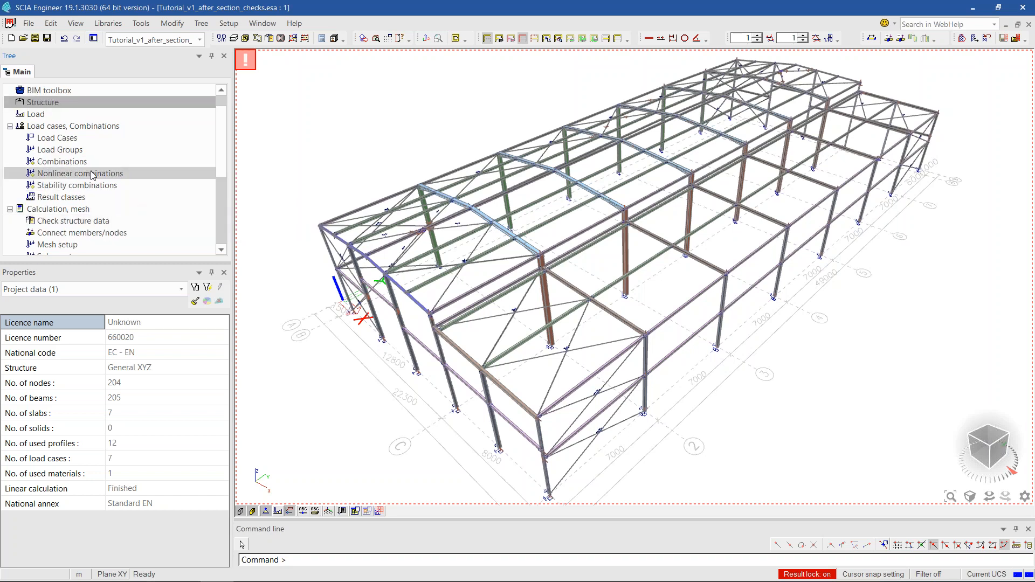
{"action": "scroll", "coordinate": [93, 189], "scroll_direction": "down", "scroll_amount": 2}
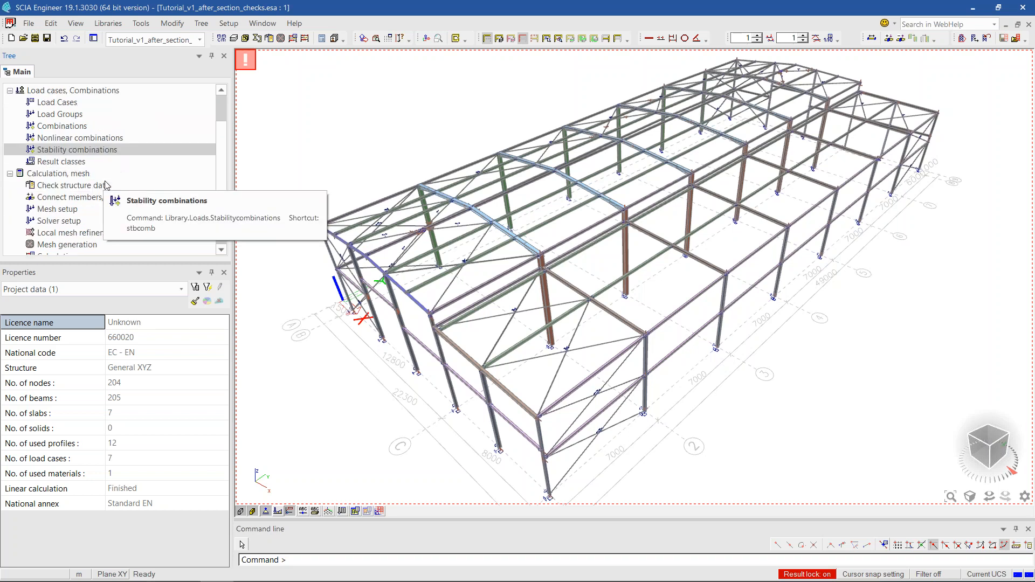
{"action": "left_click", "coordinate": [81, 102]}
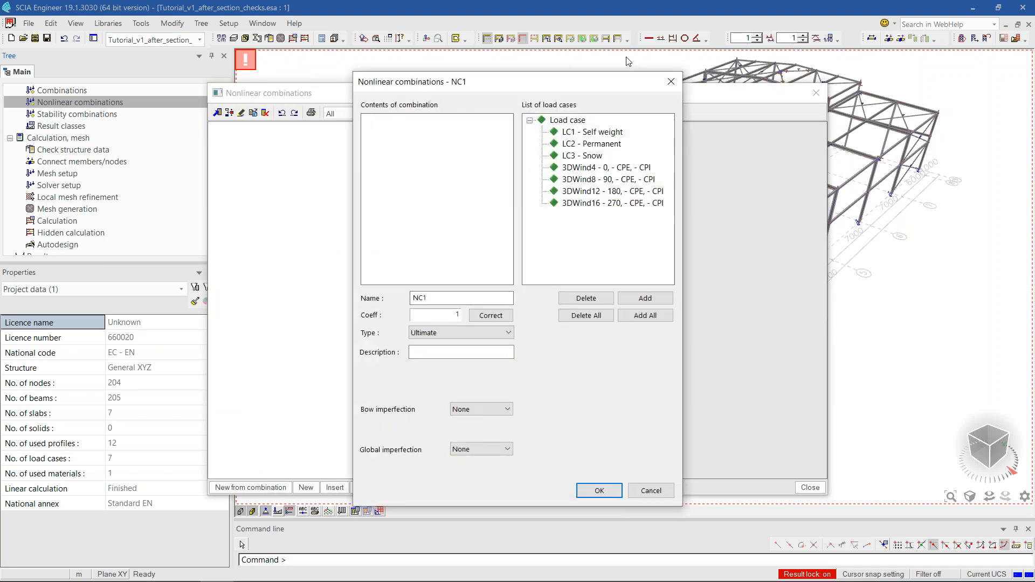
{"action": "left_click", "coordinate": [650, 490]}
{"action": "left_click", "coordinate": [816, 92]}
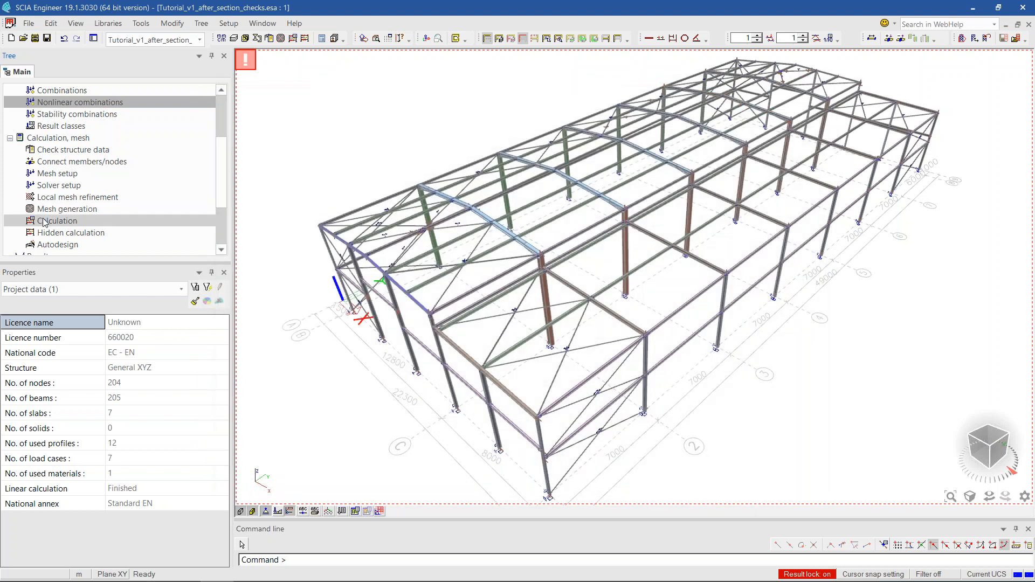
- Run the EC-EN 1993 steel ULS check for ULS-Set B (auto) with Extreme 1D set to Member and refresh the results
{"action": "scroll", "coordinate": [44, 222], "scroll_direction": "down", "scroll_amount": 2}
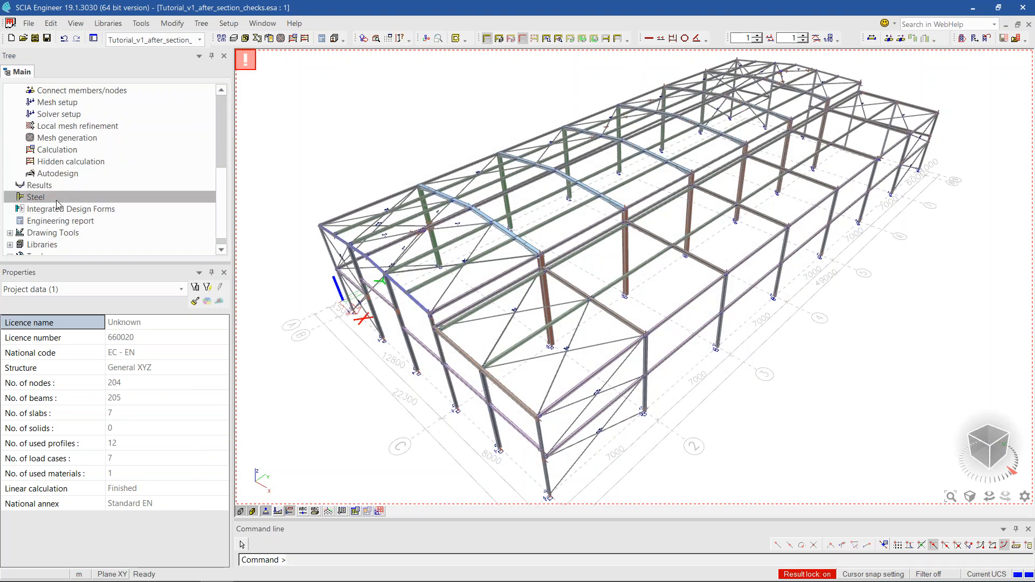
{"action": "left_click", "coordinate": [57, 200]}
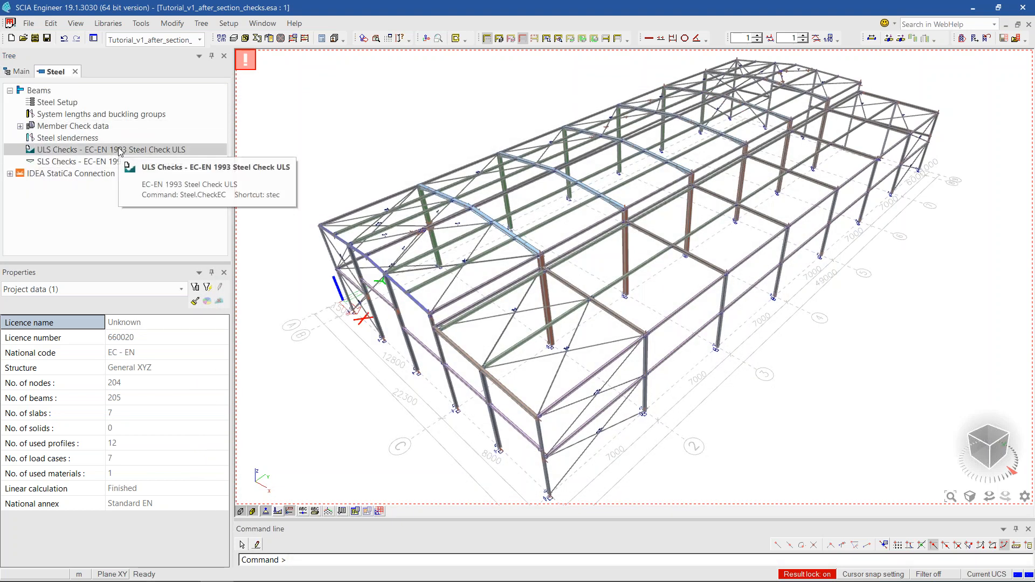
{"action": "left_click_drag", "start_coordinate": [135, 263], "coordinate": [145, 196]}
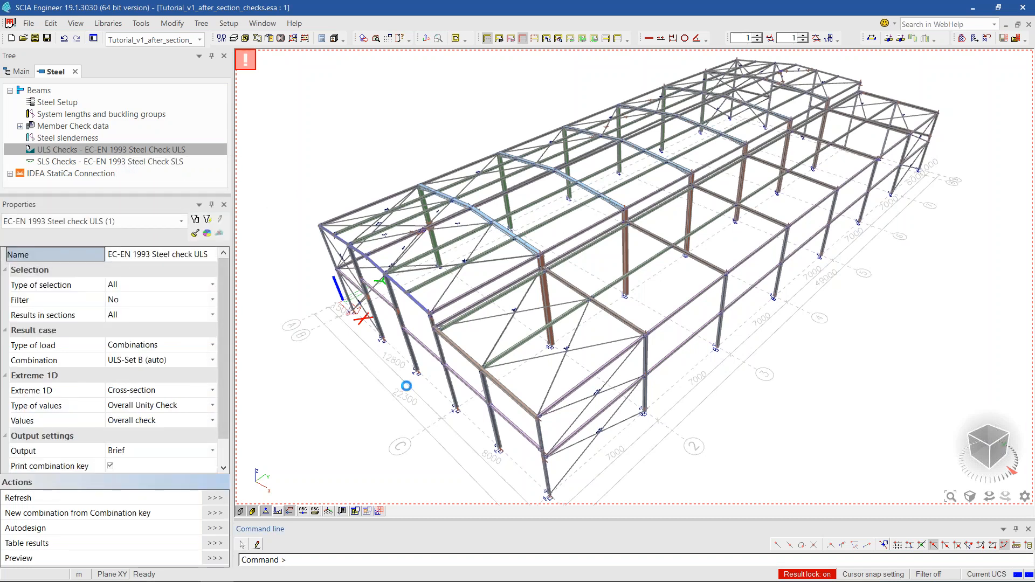
{"action": "left_click", "coordinate": [143, 390]}
{"action": "left_click", "coordinate": [140, 390]}
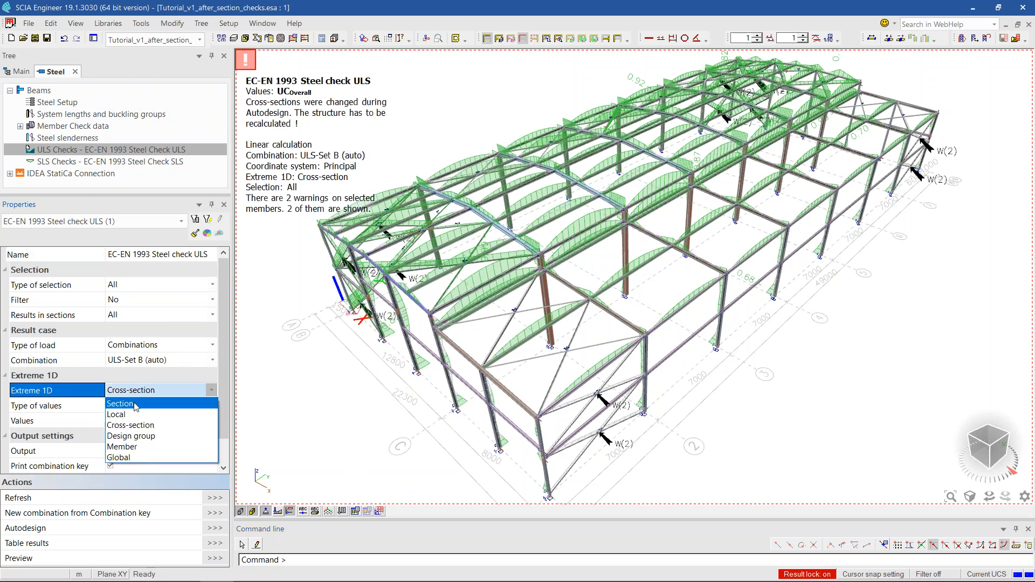
{"action": "left_click", "coordinate": [123, 448]}
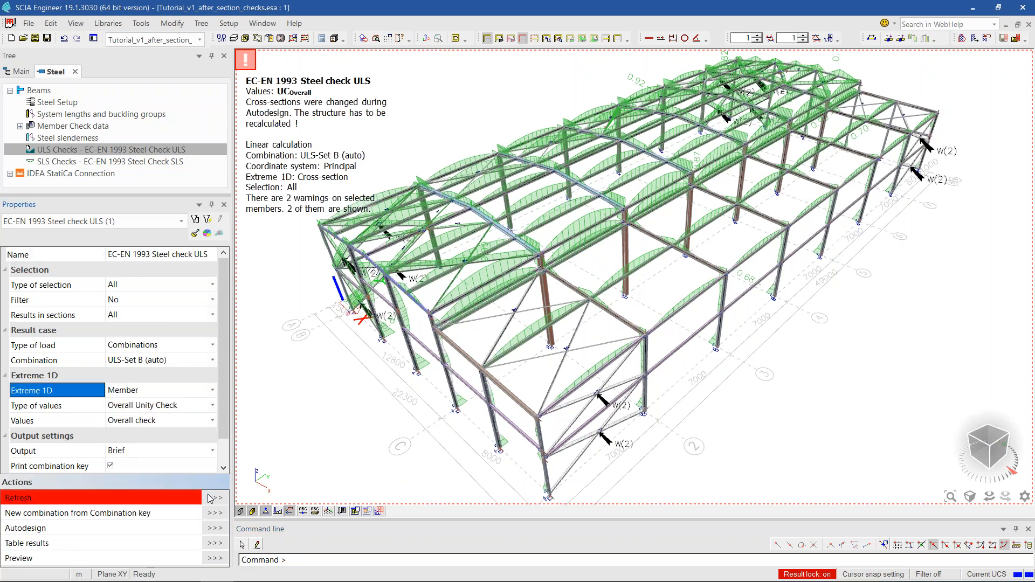
{"action": "left_click", "coordinate": [211, 497]}
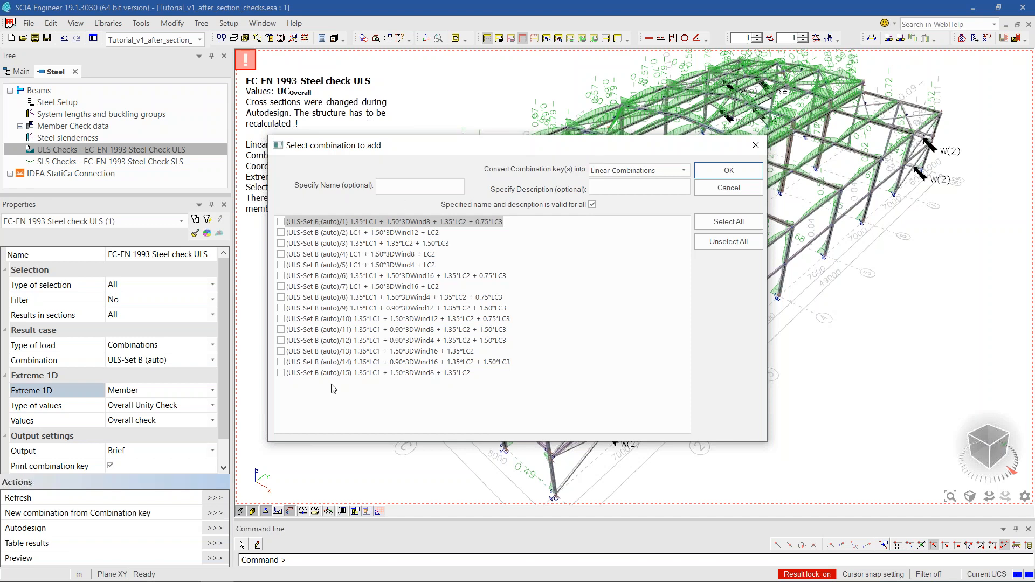
- Start a new combination from the combination key and select the ULS-Set B (auto) keys 1 to 14 for conversion
{"action": "left_click", "coordinate": [281, 222]}
{"action": "left_click", "coordinate": [281, 232]}
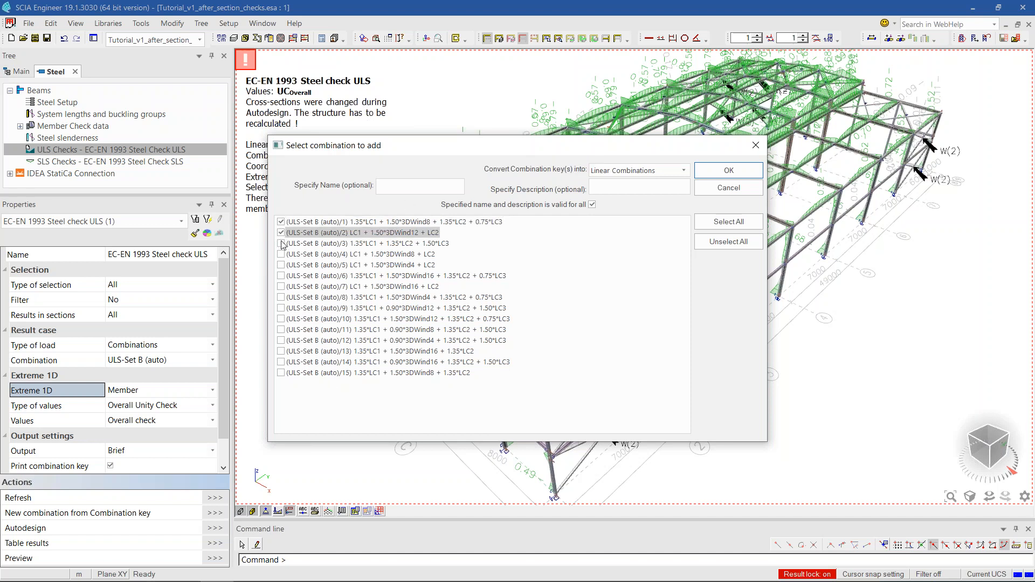
{"action": "left_click", "coordinate": [281, 243]}
{"action": "left_click", "coordinate": [281, 254]}
{"action": "left_click", "coordinate": [281, 265]}
{"action": "left_click", "coordinate": [281, 276]}
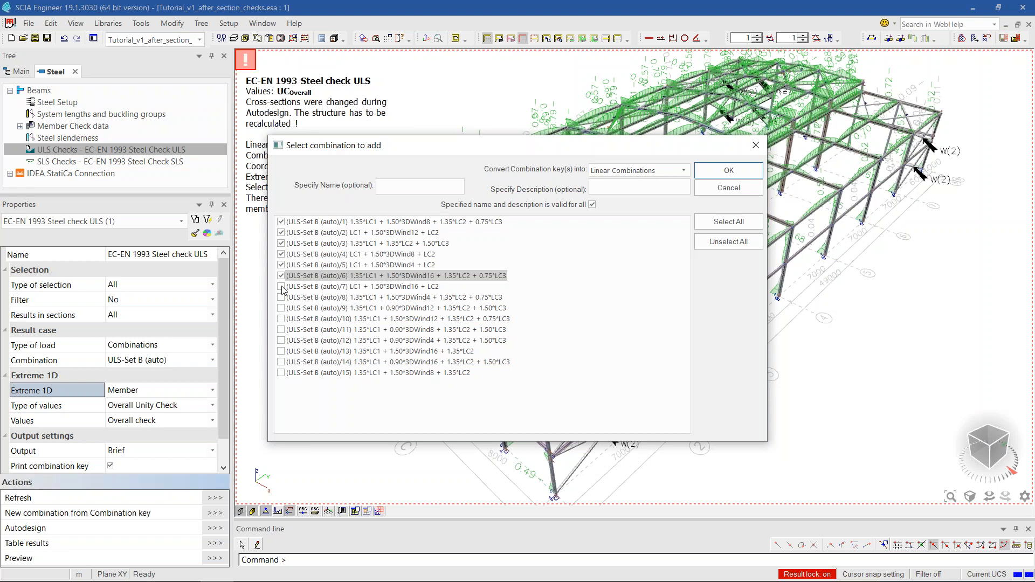
{"action": "left_click", "coordinate": [281, 286]}
{"action": "left_click", "coordinate": [281, 297]}
{"action": "left_click", "coordinate": [281, 308]}
{"action": "left_click", "coordinate": [281, 319]}
{"action": "left_click", "coordinate": [281, 329]}
{"action": "left_click", "coordinate": [281, 340]}
{"action": "left_click", "coordinate": [281, 351]}
{"action": "left_click", "coordinate": [281, 362]}
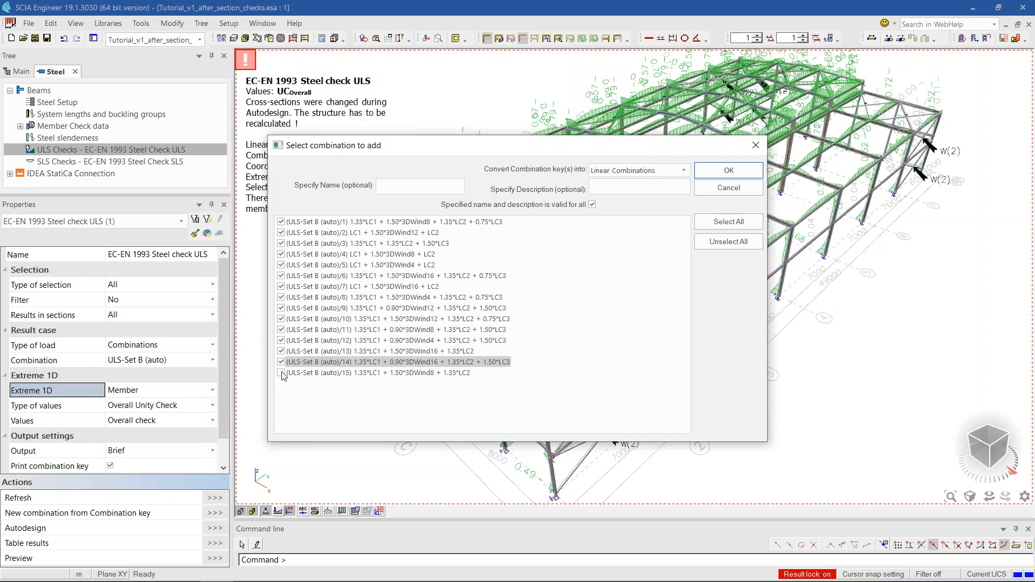
- Add all 15 ULS-Set B (auto) combination keys as nonlinear combinations named T-only
{"action": "left_click", "coordinate": [281, 372]}
{"action": "left_click", "coordinate": [642, 172]}
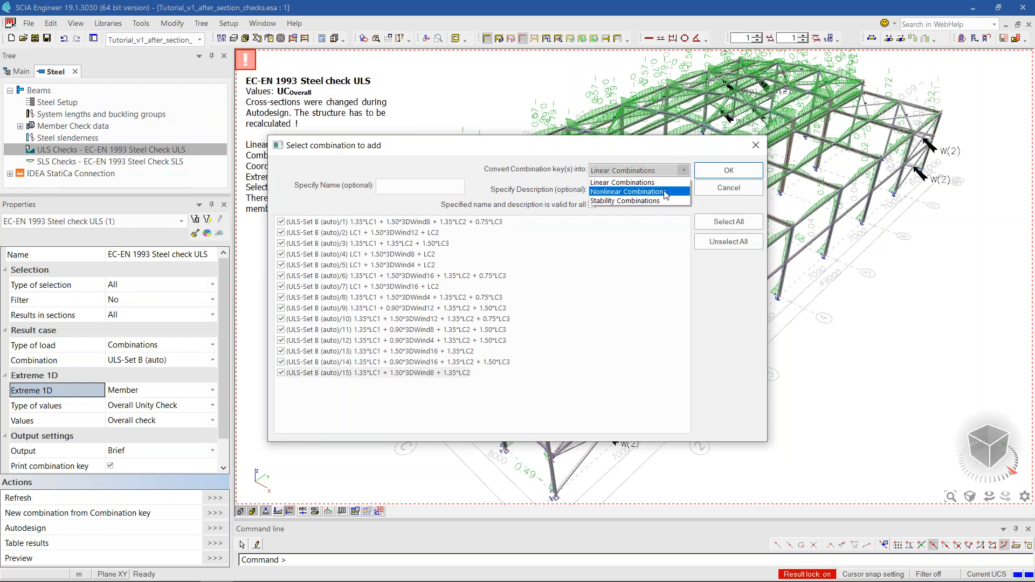
{"action": "left_click", "coordinate": [666, 192]}
{"action": "left_click", "coordinate": [436, 187]}
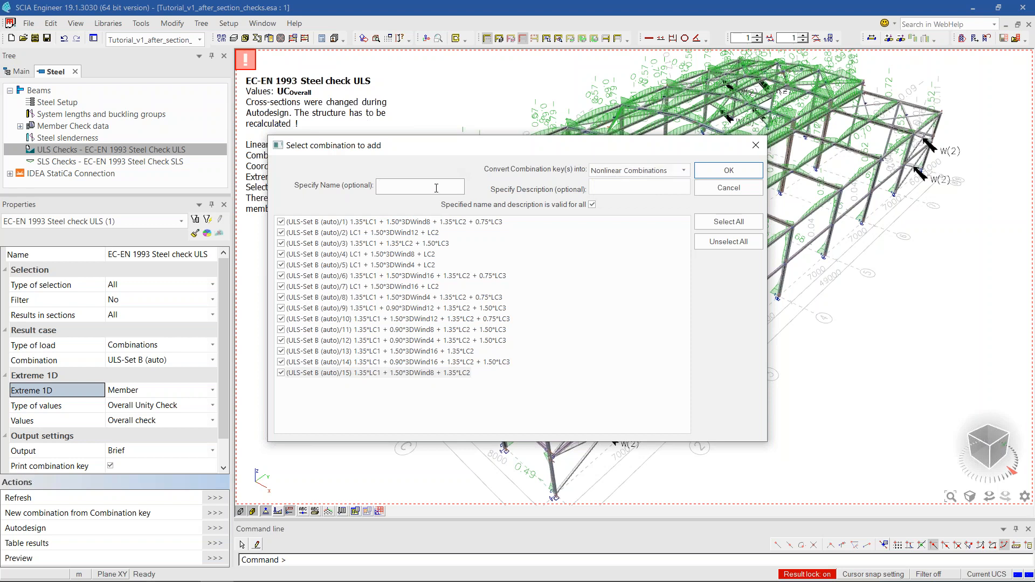
{"action": "type", "text": "T-only"}
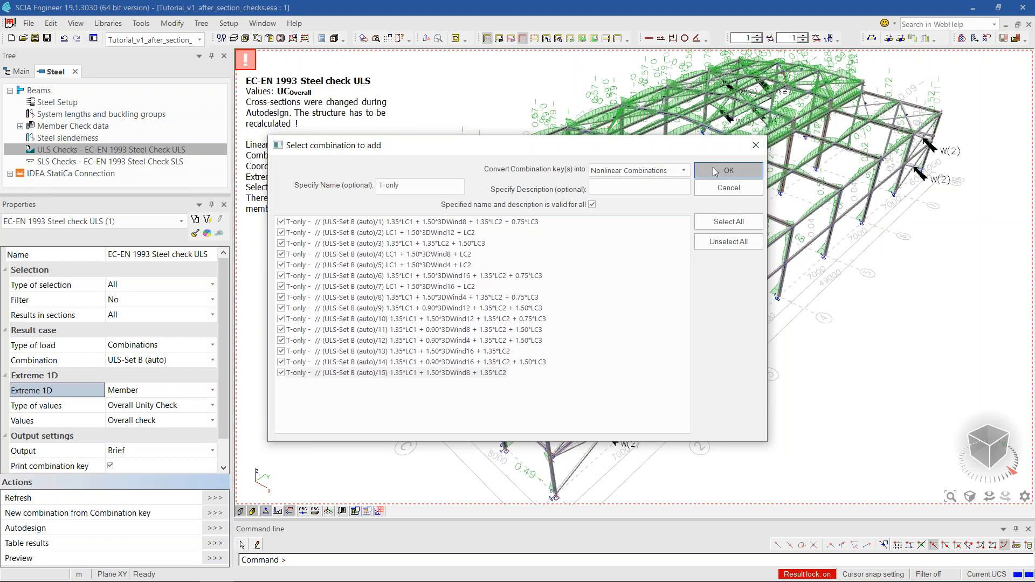
{"action": "left_click", "coordinate": [729, 170]}
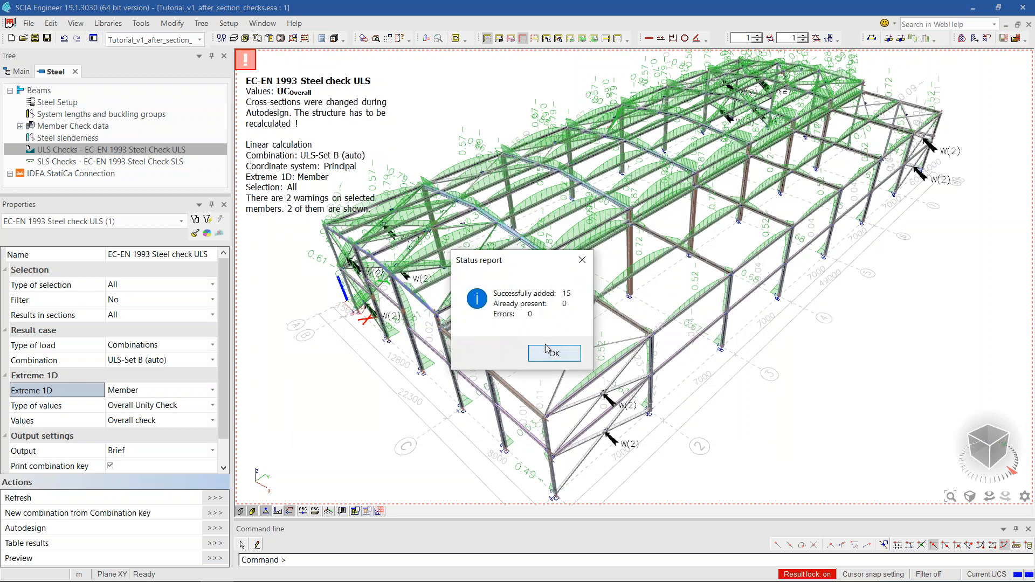
{"action": "left_click", "coordinate": [529, 354]}
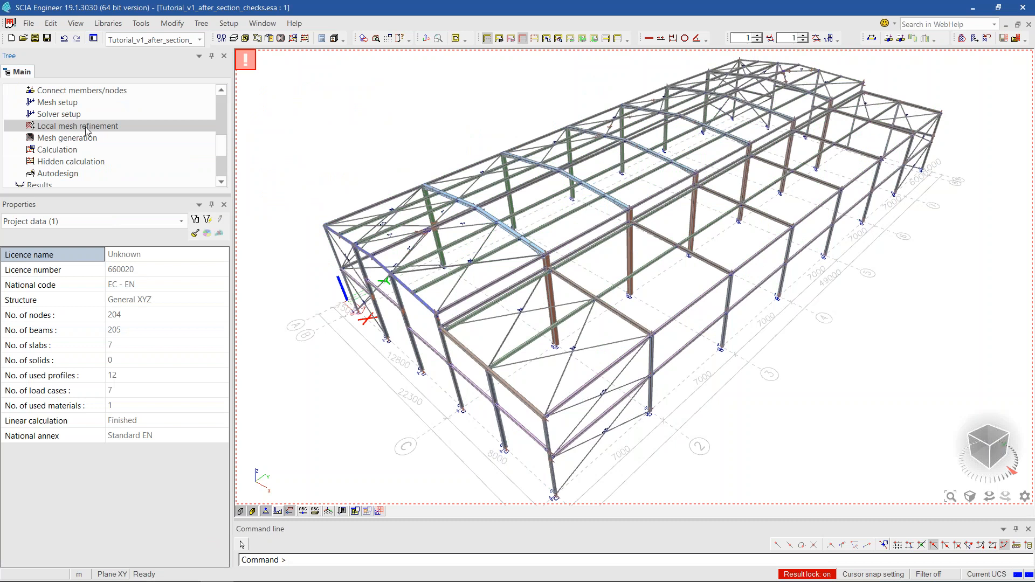
- Review the T-only nonlinear combinations and the contents of the NL_SC result class
{"action": "scroll", "coordinate": [96, 130], "scroll_direction": "up", "scroll_amount": 1}
{"action": "scroll", "coordinate": [97, 134], "scroll_direction": "up", "scroll_amount": 1}
{"action": "double_click", "coordinate": [80, 102]}
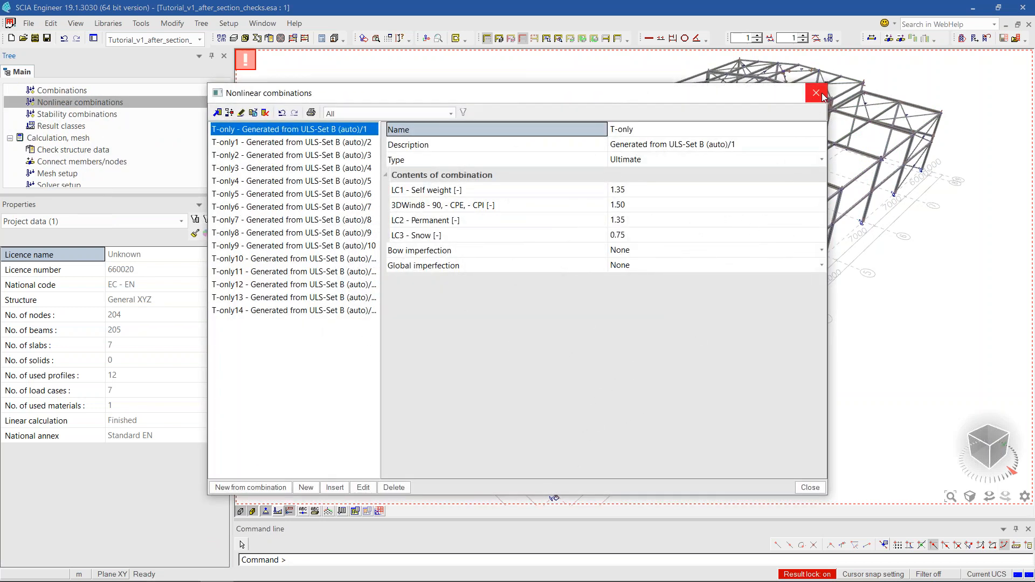
{"action": "left_click", "coordinate": [822, 94]}
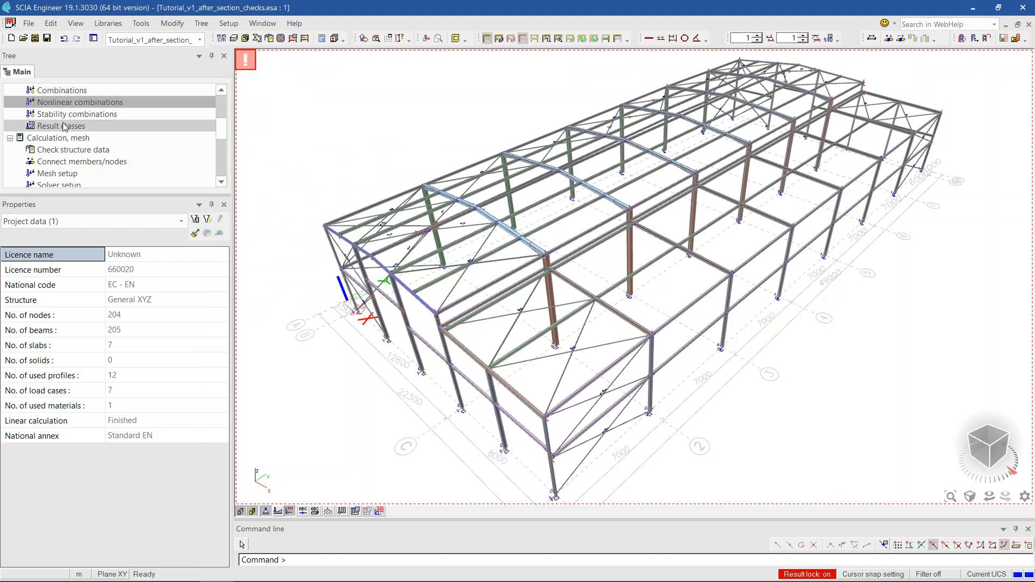
{"action": "double_click", "coordinate": [63, 123]}
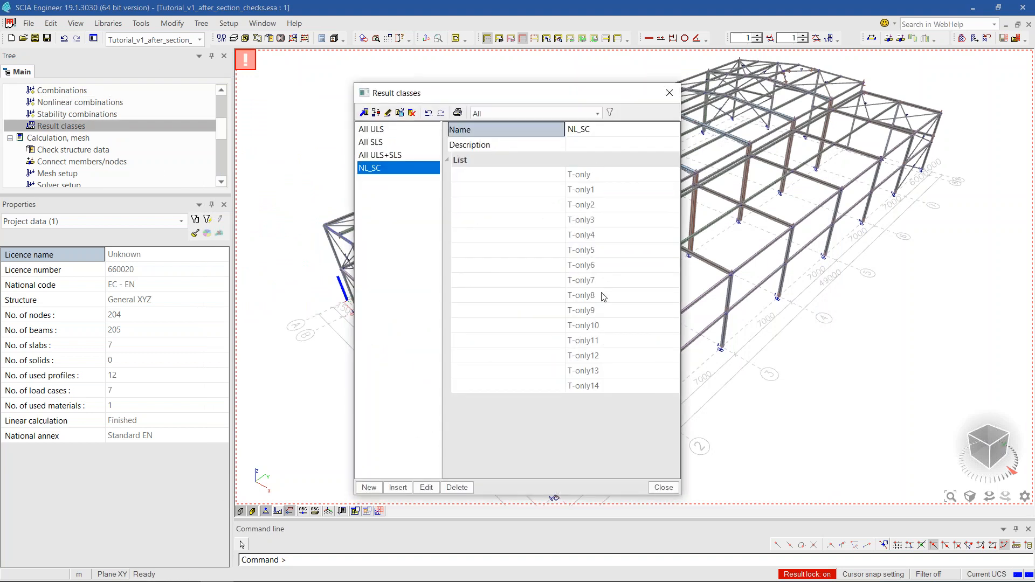
{"action": "left_click", "coordinate": [670, 93]}
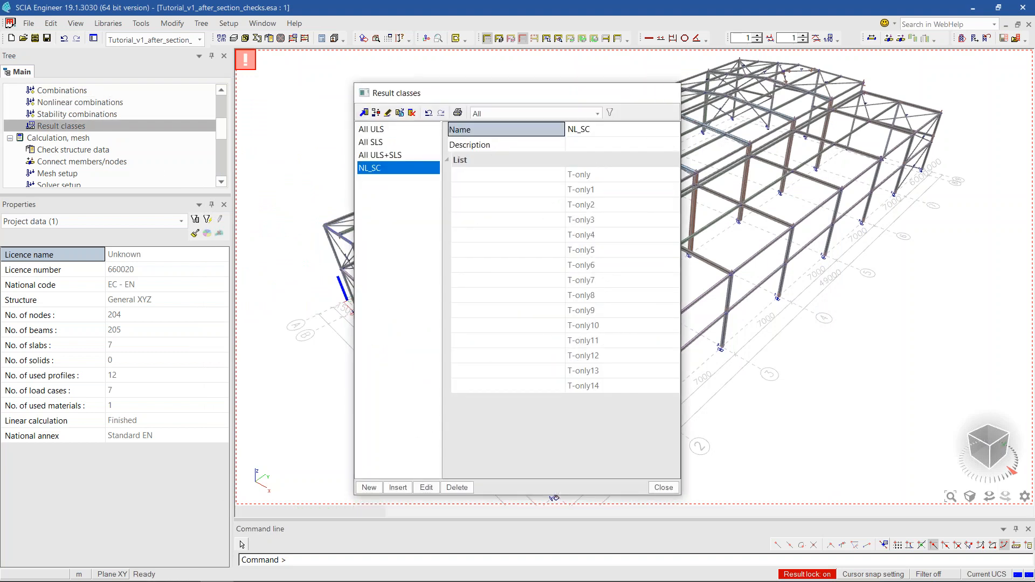
- Run the linear and nonlinear analyses together and accept the results
{"action": "left_click", "coordinate": [293, 38]}
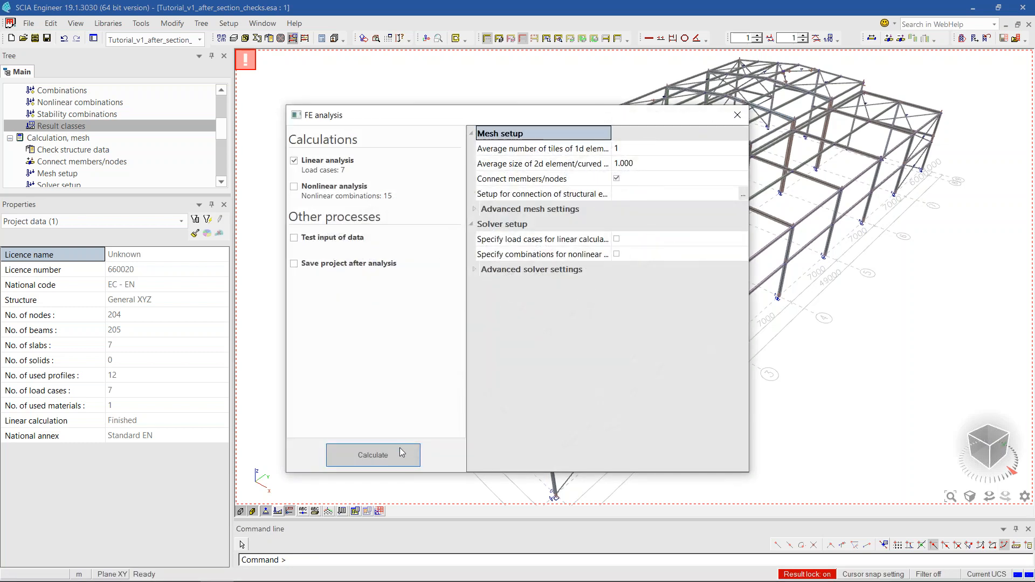
{"action": "left_click", "coordinate": [294, 187]}
{"action": "left_click", "coordinate": [375, 454]}
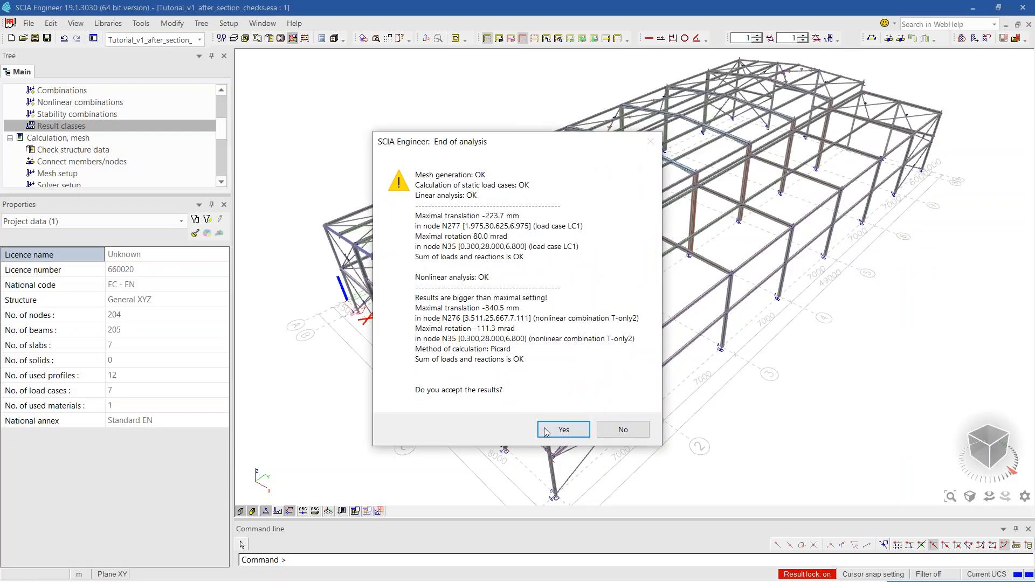
{"action": "left_click", "coordinate": [563, 430]}
- Open the EC-EN 1993 Steel Check ULS and enlarge the area showing its properties
{"action": "left_click_drag", "start_coordinate": [81, 195], "coordinate": [81, 298]}
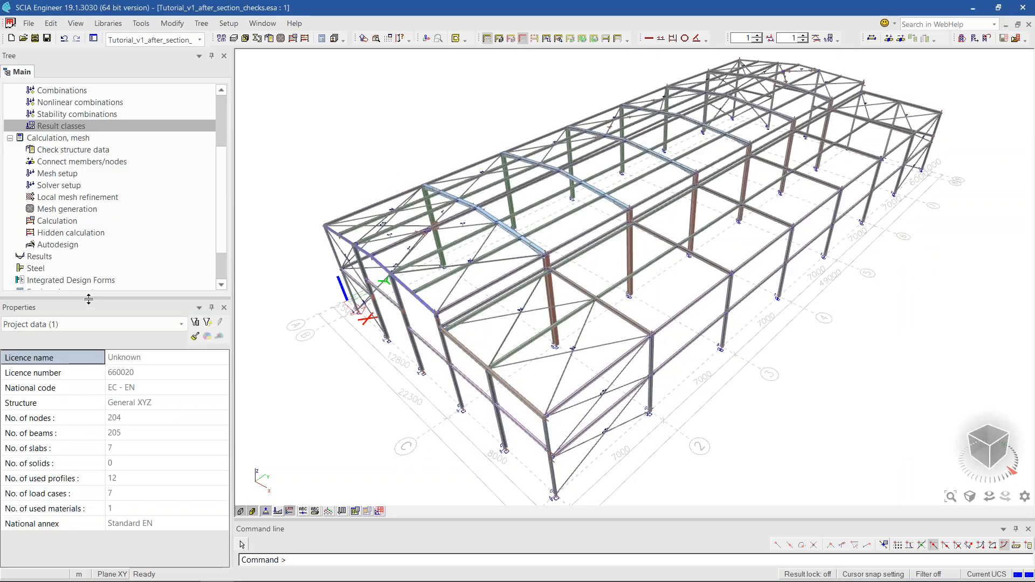
{"action": "left_click", "coordinate": [54, 273]}
{"action": "left_click", "coordinate": [69, 150]}
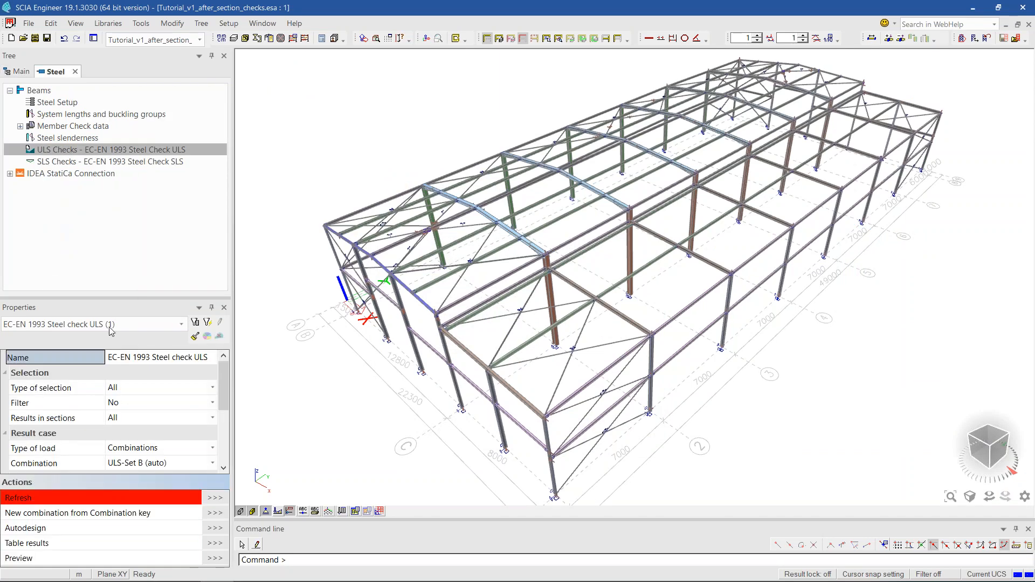
{"action": "left_click_drag", "start_coordinate": [114, 298], "coordinate": [132, 205]}
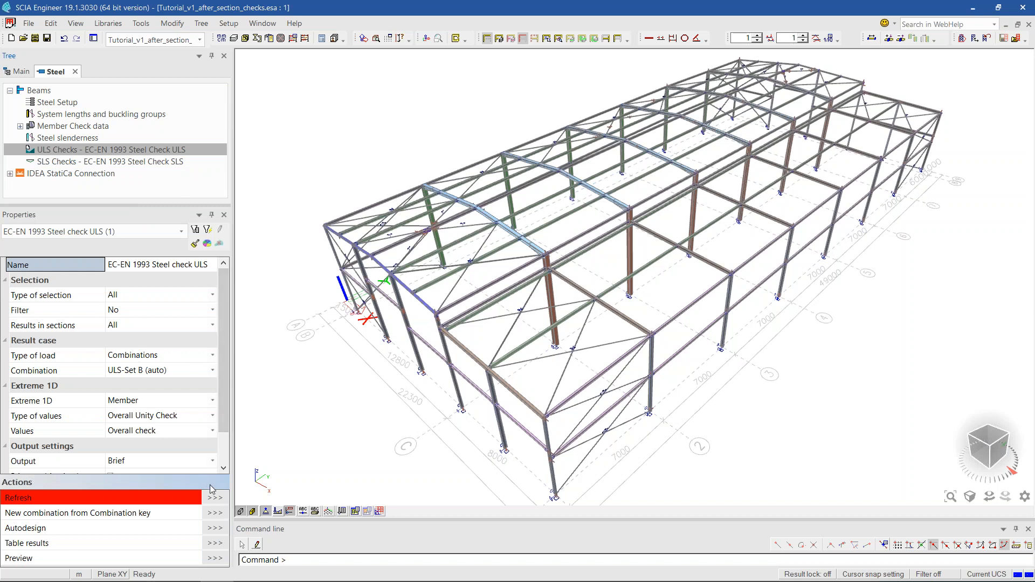
- Set the ULS check's type of load to Classes with class NL_SC and refresh the results on the structure
{"action": "left_click", "coordinate": [156, 355]}
{"action": "left_click", "coordinate": [156, 355]}
{"action": "left_click", "coordinate": [125, 392]}
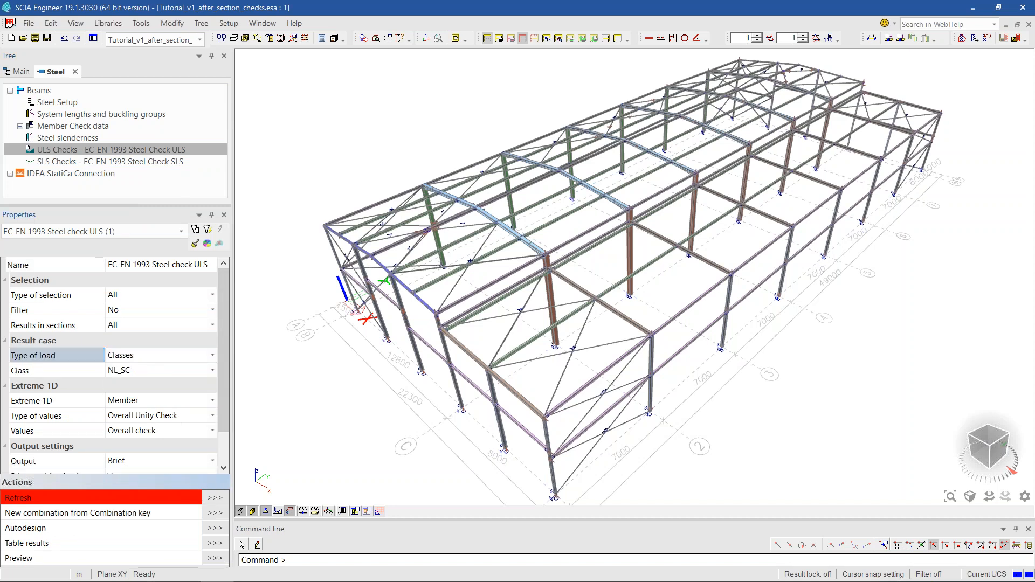
{"action": "left_click", "coordinate": [214, 498]}
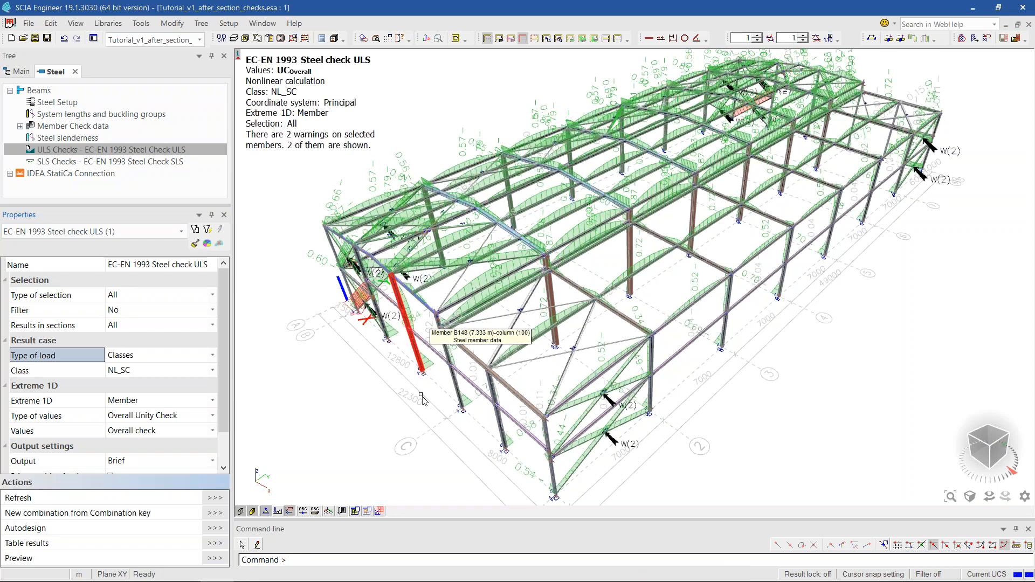
{"action": "mouse_move", "coordinate": [409, 437]}
{"action": "right_mouse_down", "text": "ctrl"}
{"action": "mouse_move", "coordinate": [424, 433]}
{"action": "mouse_move", "coordinate": [414, 430]}
{"action": "right_mouse_up", "text": "ctrl"}
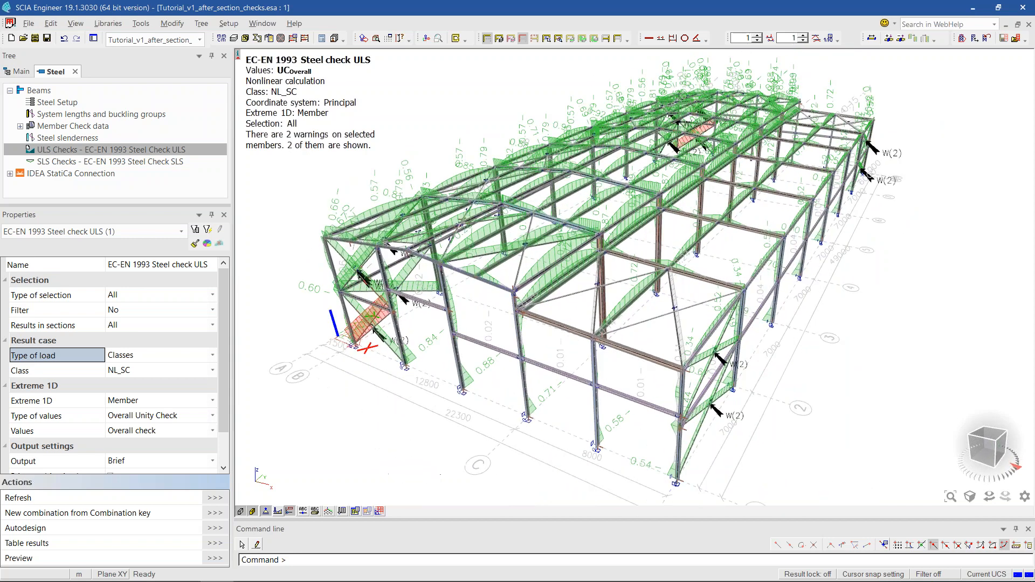
- Switch to the PowerPoint slide show, compare unity checks with and without tension-only elements, and return to SCIA Engineer
{"action": "key", "text": "super"}
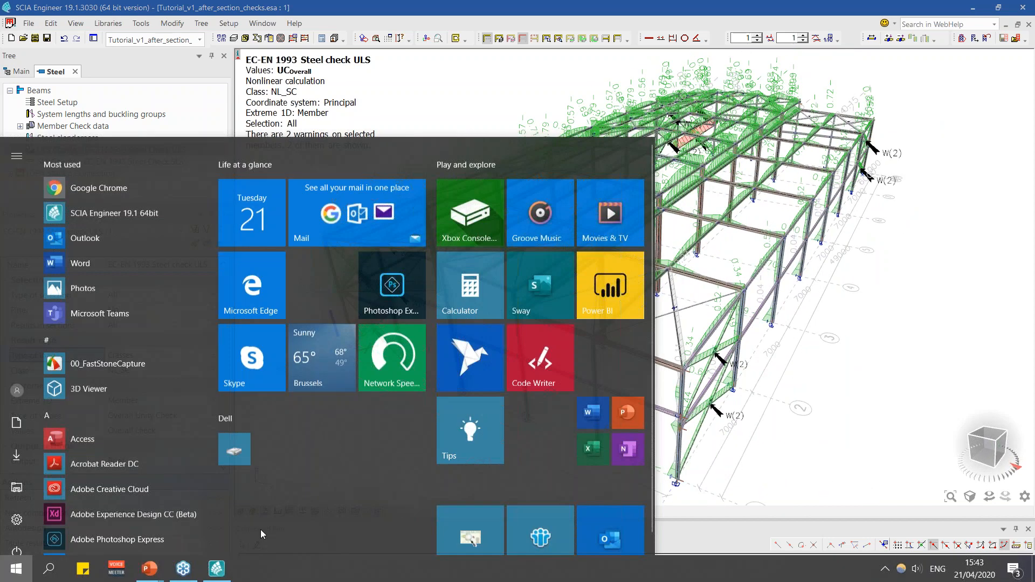
{"action": "mouse_move", "coordinate": [150, 568]}
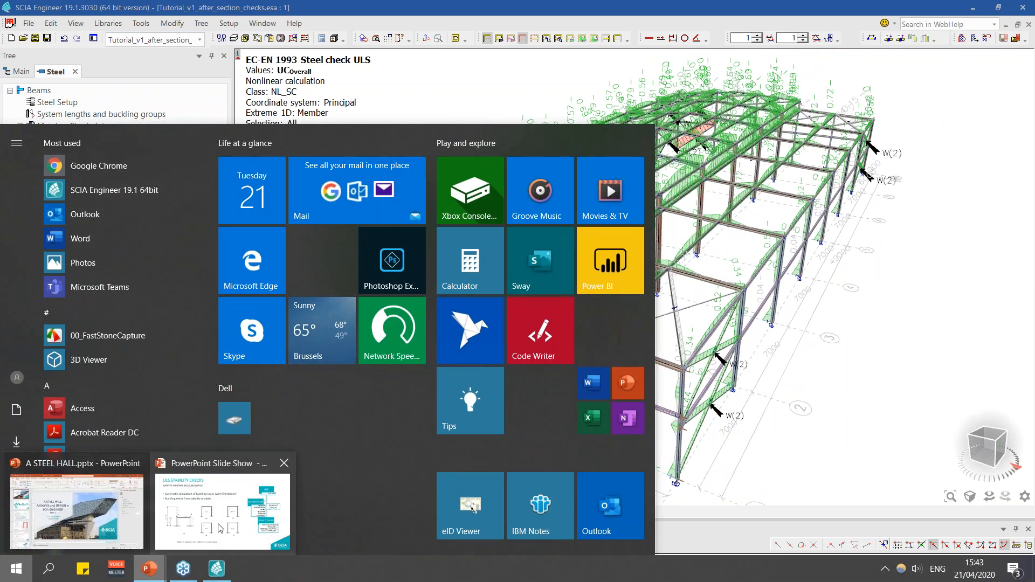
{"action": "left_click", "coordinate": [220, 528]}
{"action": "left_click", "coordinate": [438, 352]}
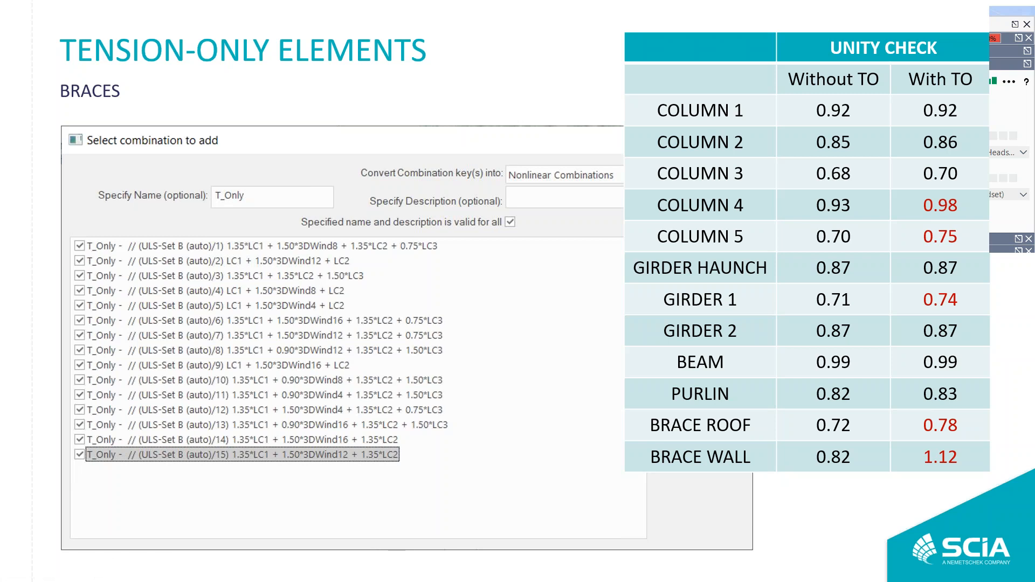
{"action": "key", "text": "Escape"}
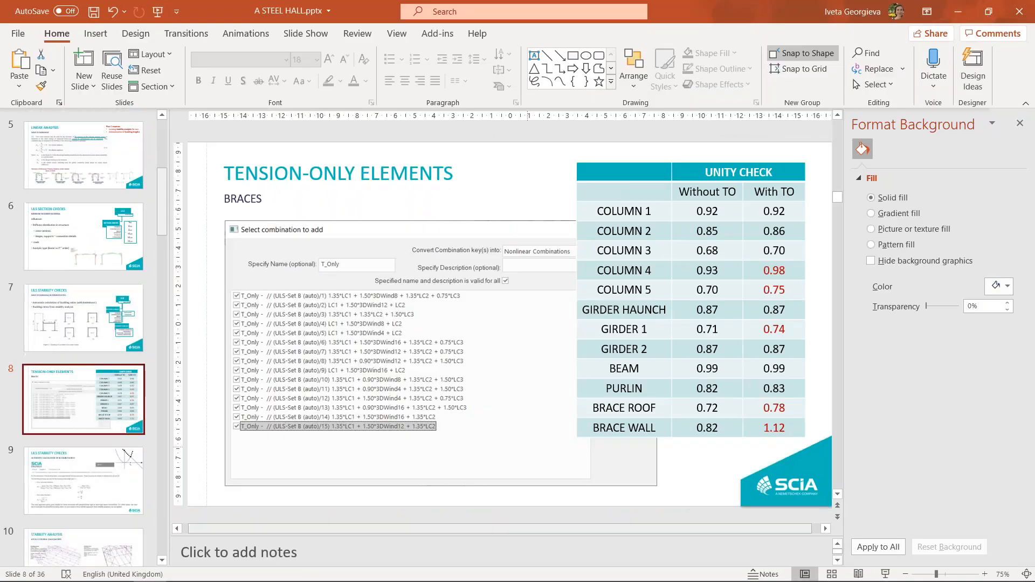
{"action": "left_click", "coordinate": [215, 569]}
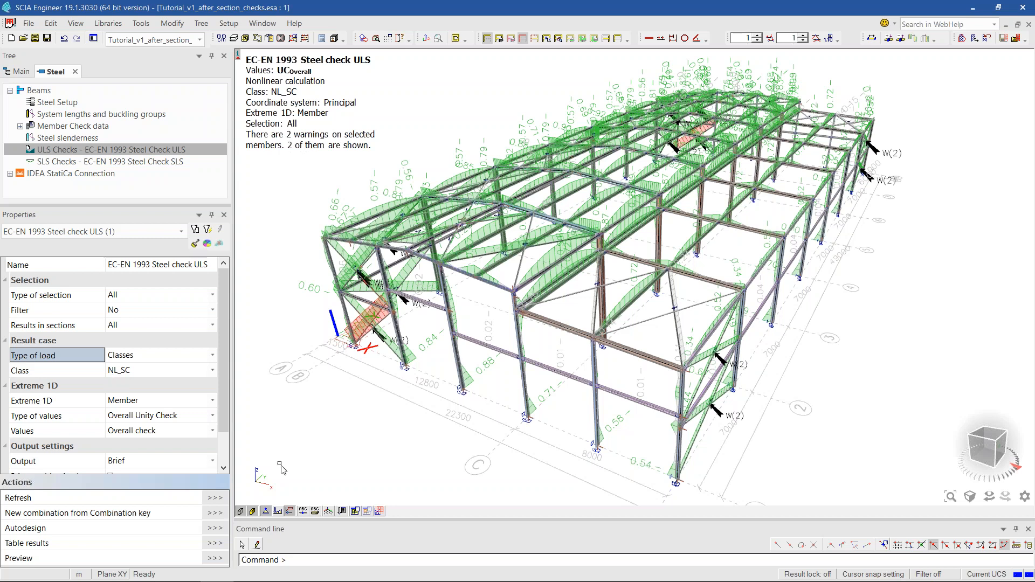
- Turn on the display of steel data labels for the structure
{"action": "left_click", "coordinate": [356, 511]}
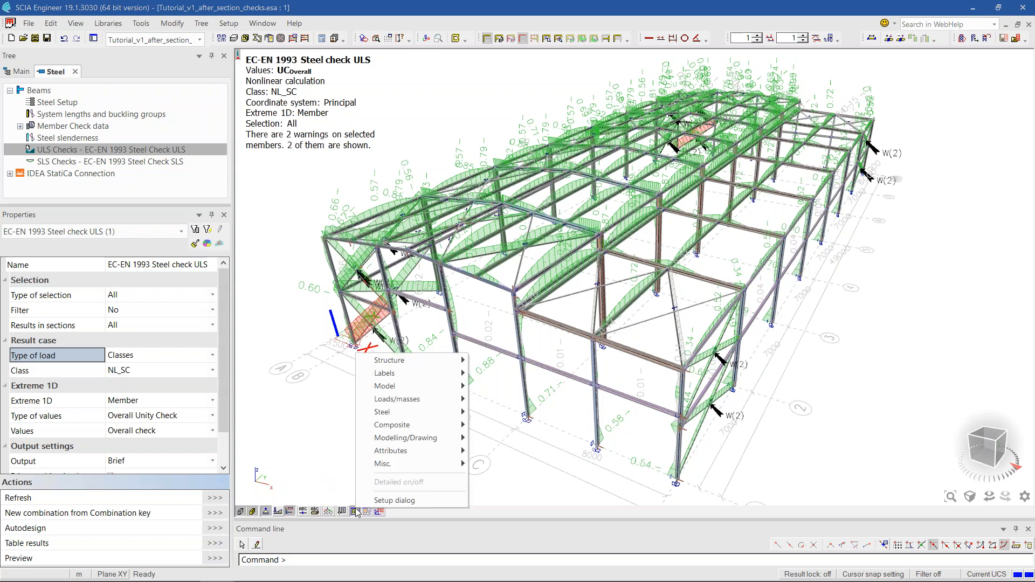
{"action": "mouse_move", "coordinate": [409, 457]}
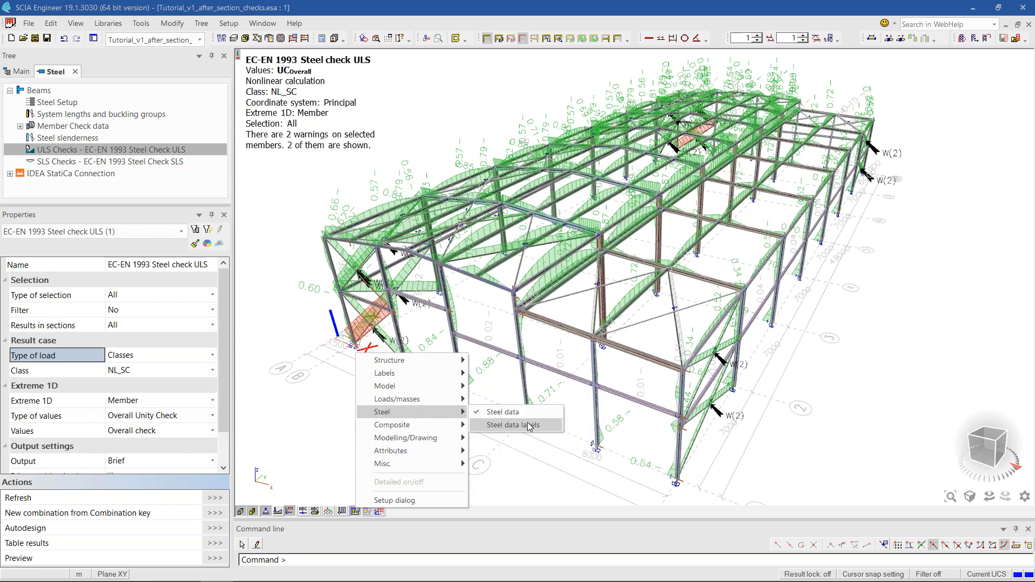
{"action": "left_click", "coordinate": [520, 423]}
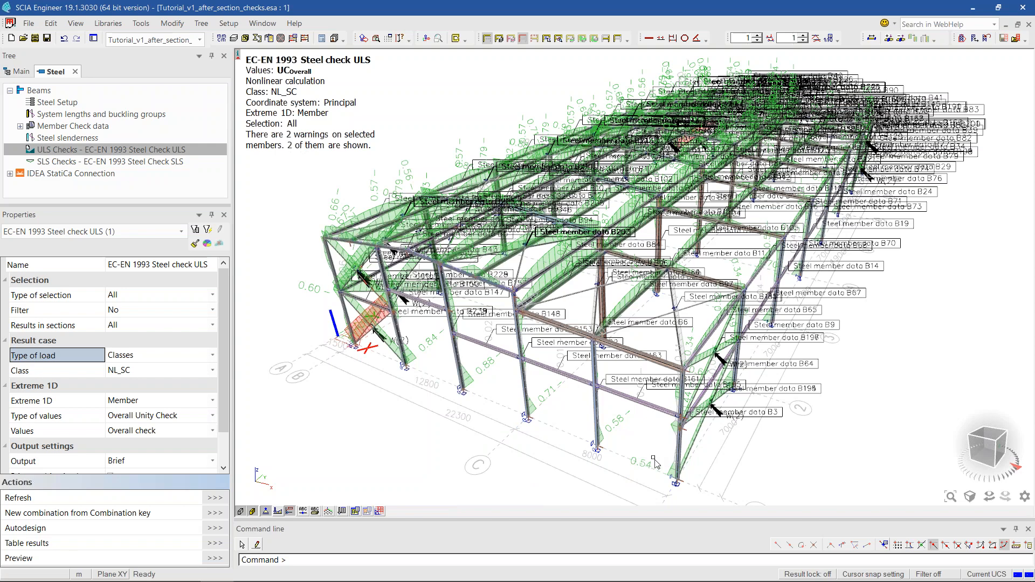
- Select all members with the CS11 - Brace wall cross-section and hide them
{"action": "right_click_drag", "start_coordinate": [633, 456], "coordinate": [636, 419], "text": "ctrl"}
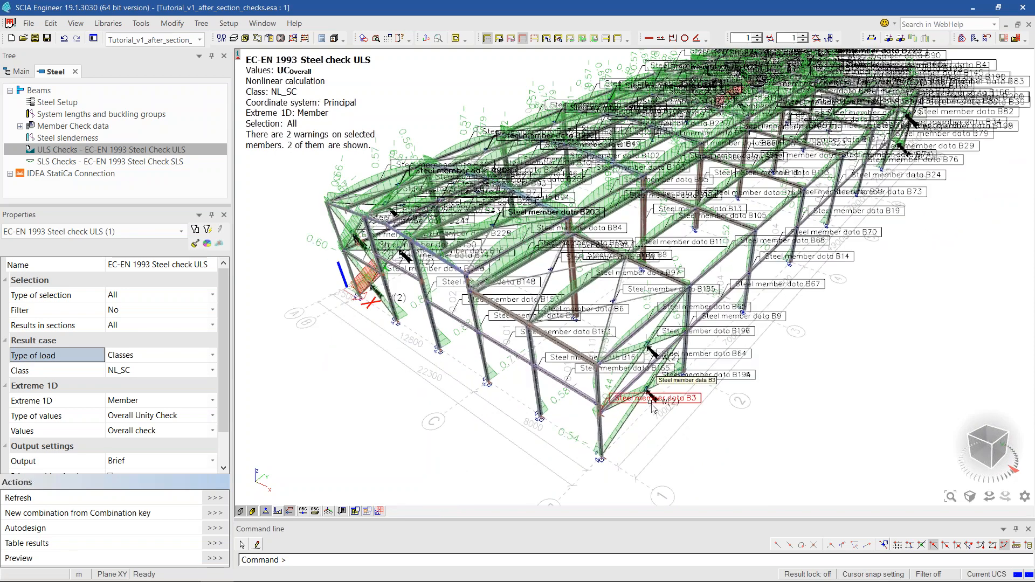
{"action": "left_click", "coordinate": [636, 419]}
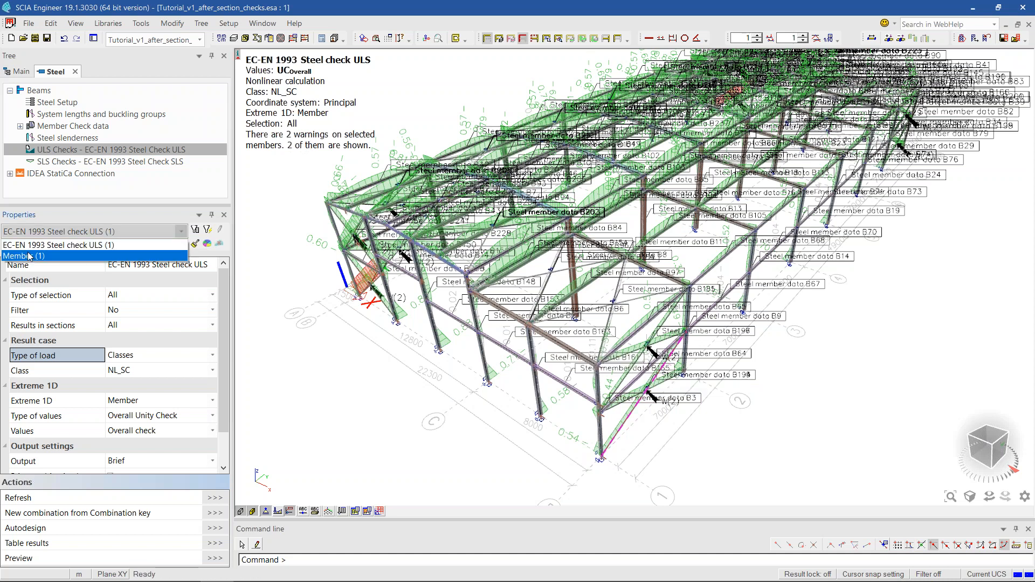
{"action": "left_click", "coordinate": [96, 313]}
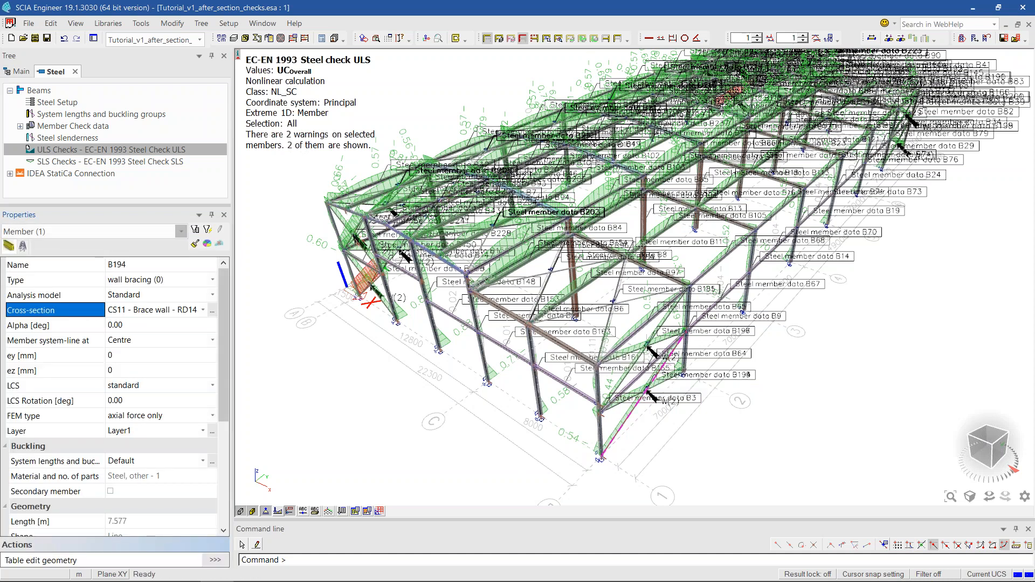
{"action": "left_click", "coordinate": [207, 229]}
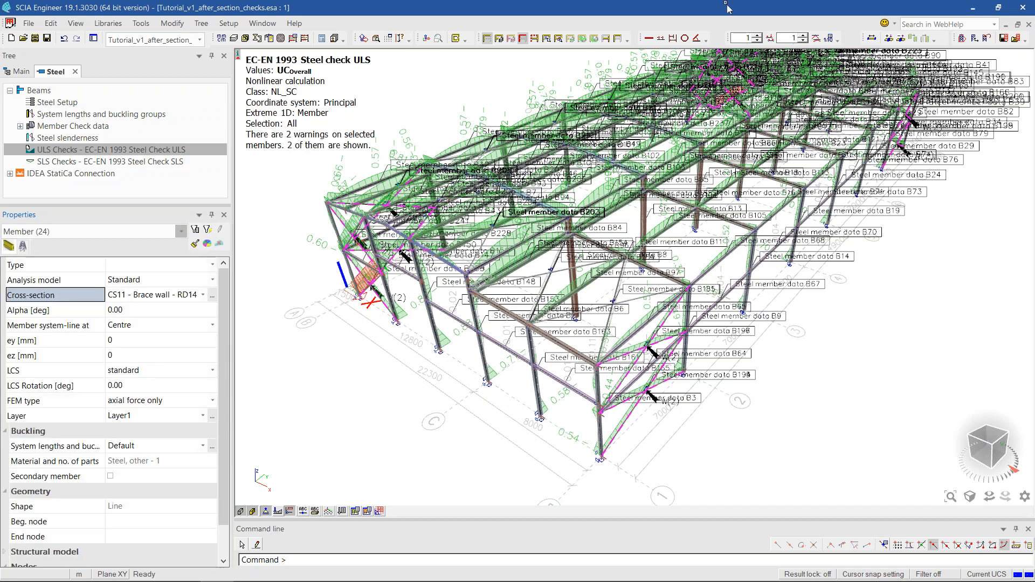
{"action": "left_click", "coordinate": [536, 40]}
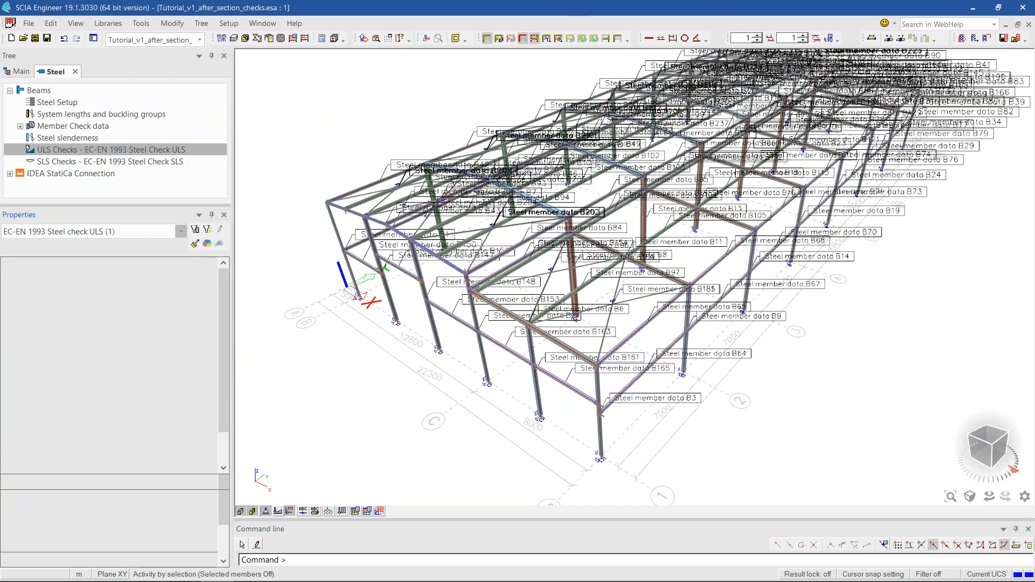
- Select all members with the CS10 - Brace roof cross-section and hide them
{"action": "left_click", "coordinate": [628, 397]}
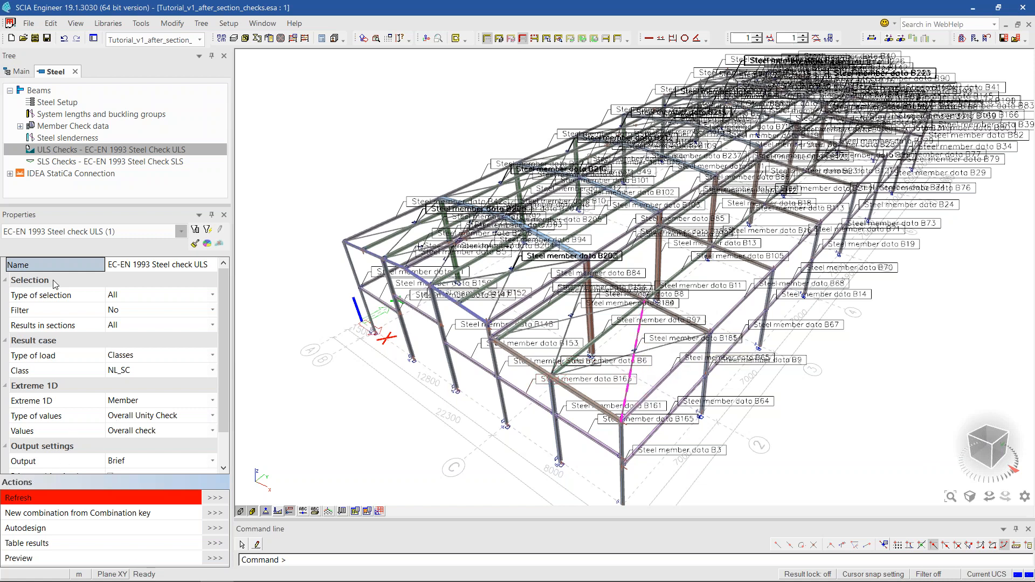
{"action": "left_click", "coordinate": [81, 234]}
{"action": "left_click", "coordinate": [81, 256]}
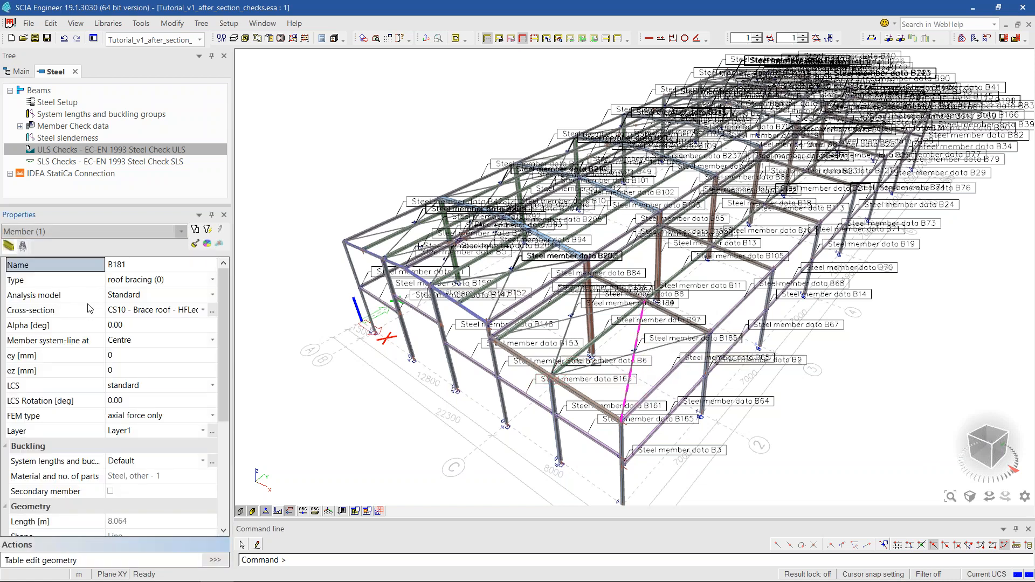
{"action": "left_click", "coordinate": [87, 310]}
{"action": "left_click", "coordinate": [207, 229]}
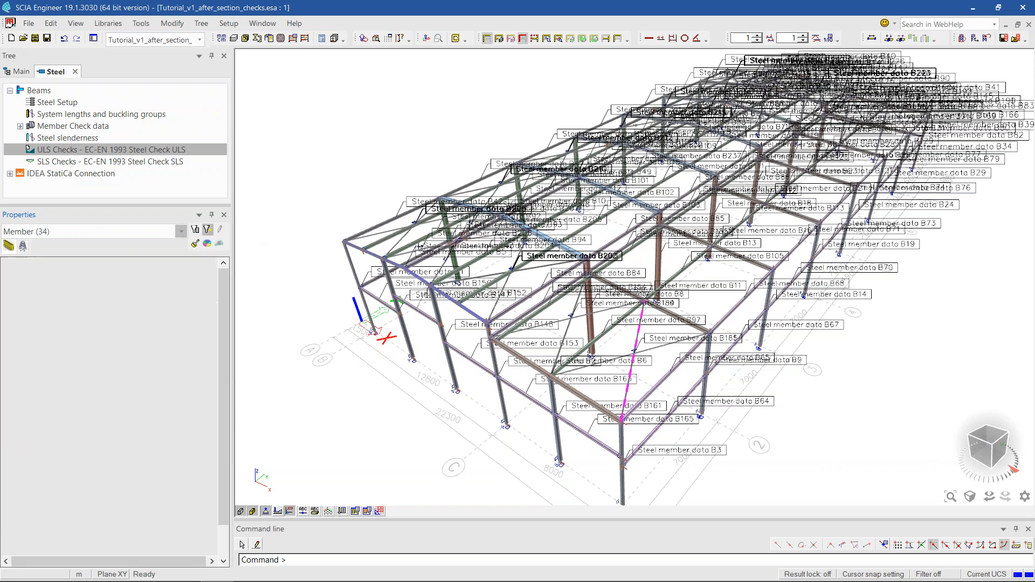
{"action": "left_click", "coordinate": [535, 38]}
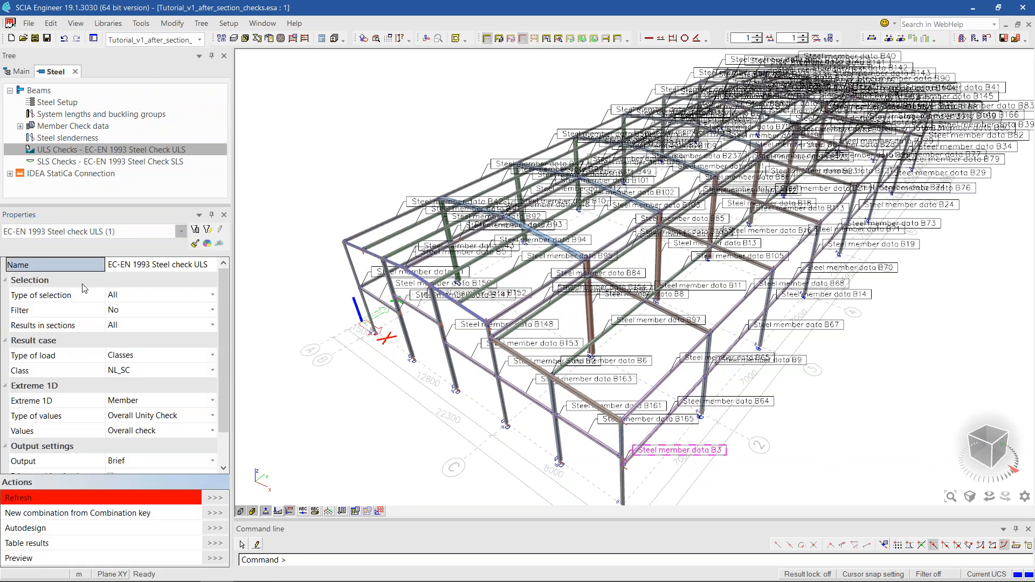
- Select all visible steel member data that have Verify only section checks set to Yes, starting from member B3, and delete them
{"action": "left_click", "coordinate": [74, 316]}
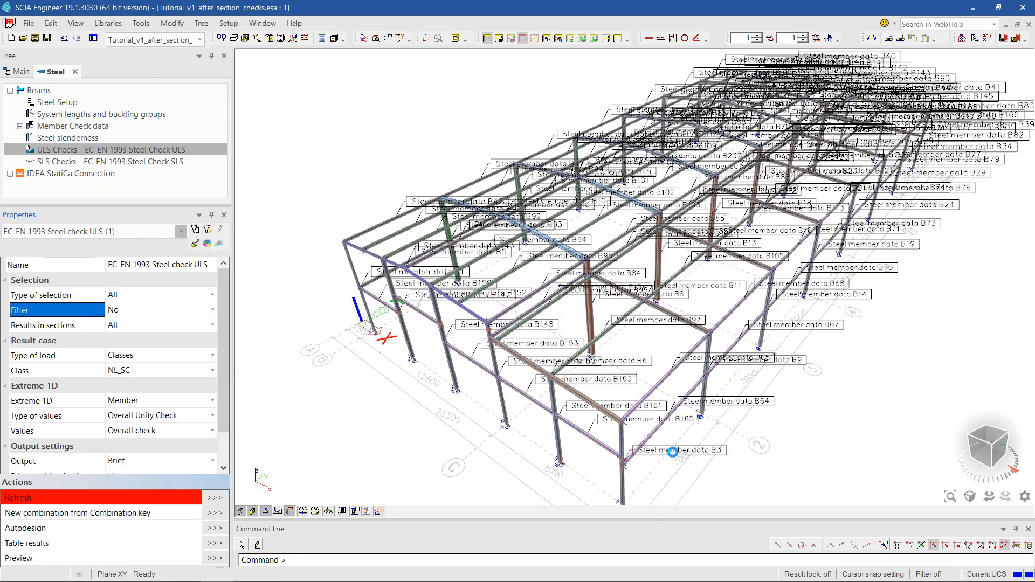
{"action": "left_click", "coordinate": [113, 232]}
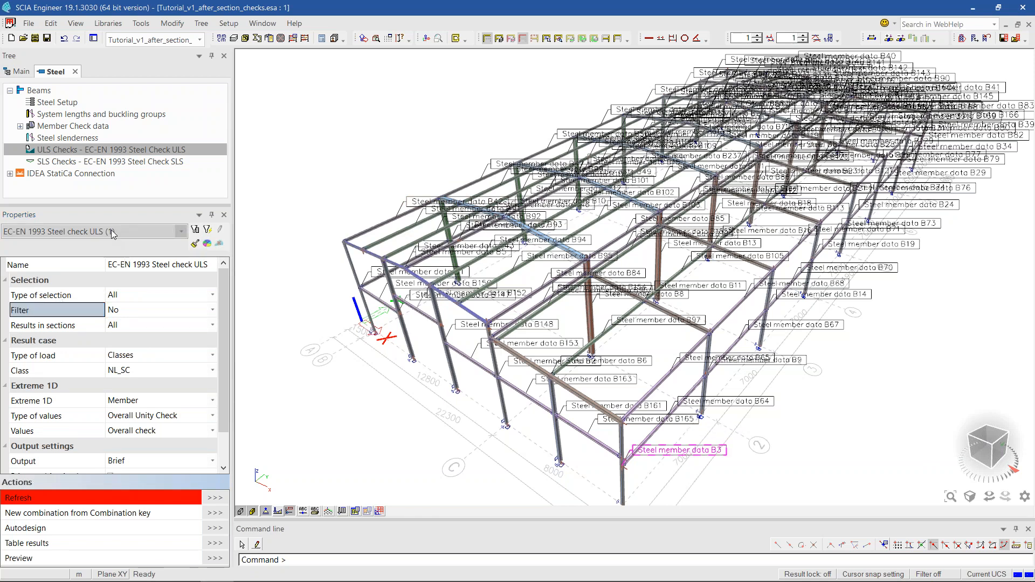
{"action": "left_click", "coordinate": [81, 252]}
{"action": "left_click", "coordinate": [78, 281]}
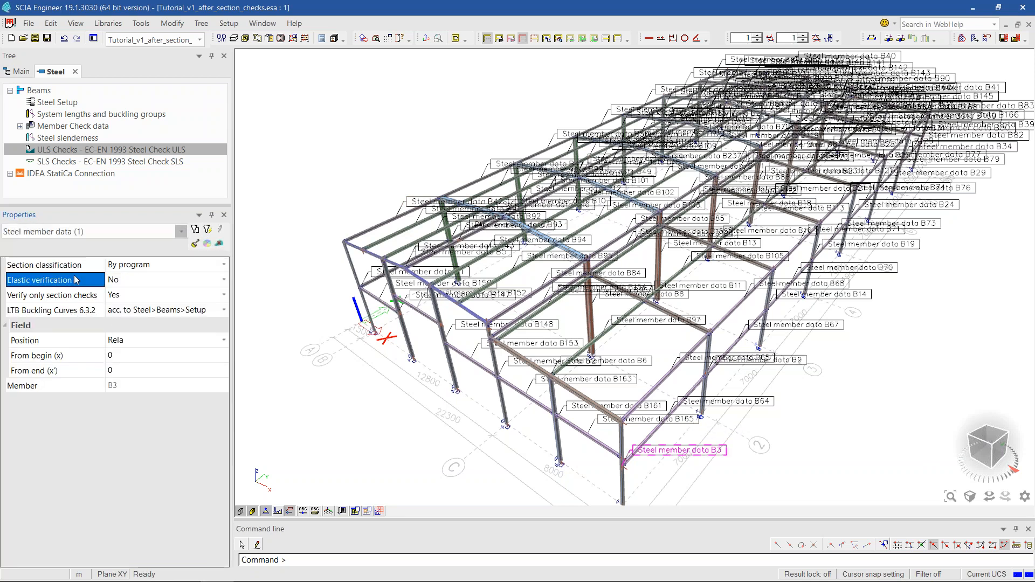
{"action": "left_click", "coordinate": [67, 296]}
{"action": "left_click", "coordinate": [207, 230]}
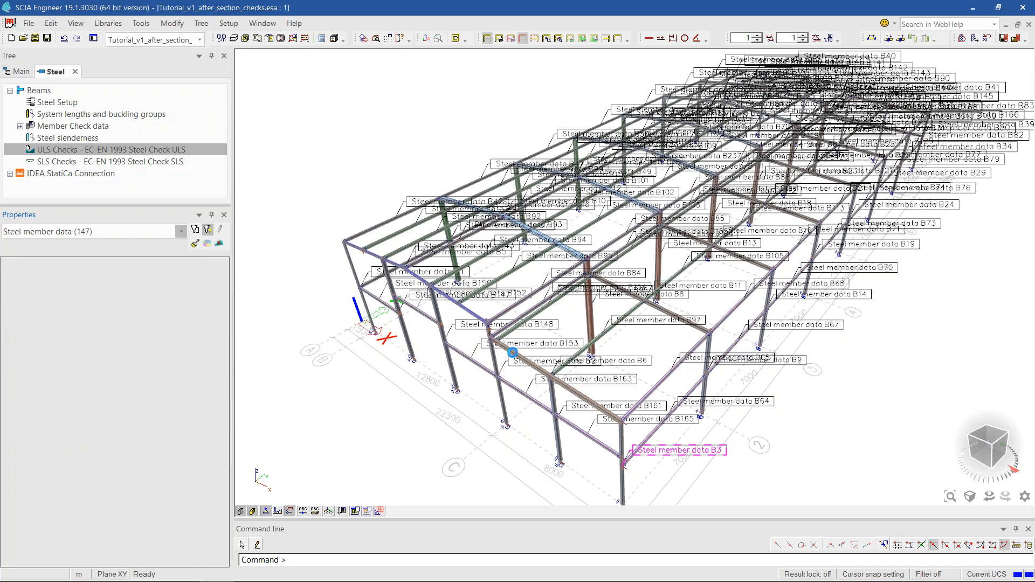
{"action": "key", "text": "Delete"}
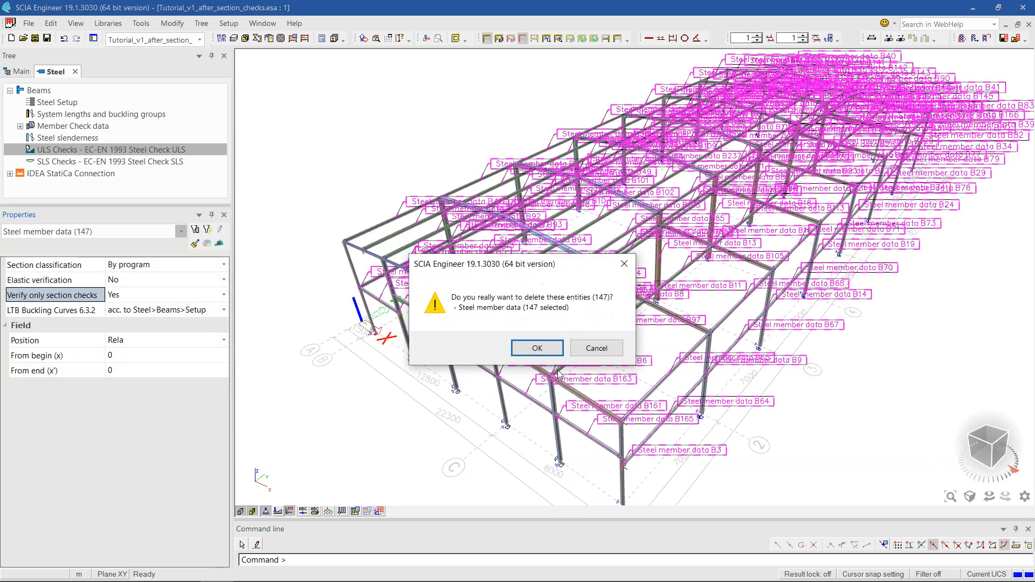
{"action": "left_click", "coordinate": [537, 348]}
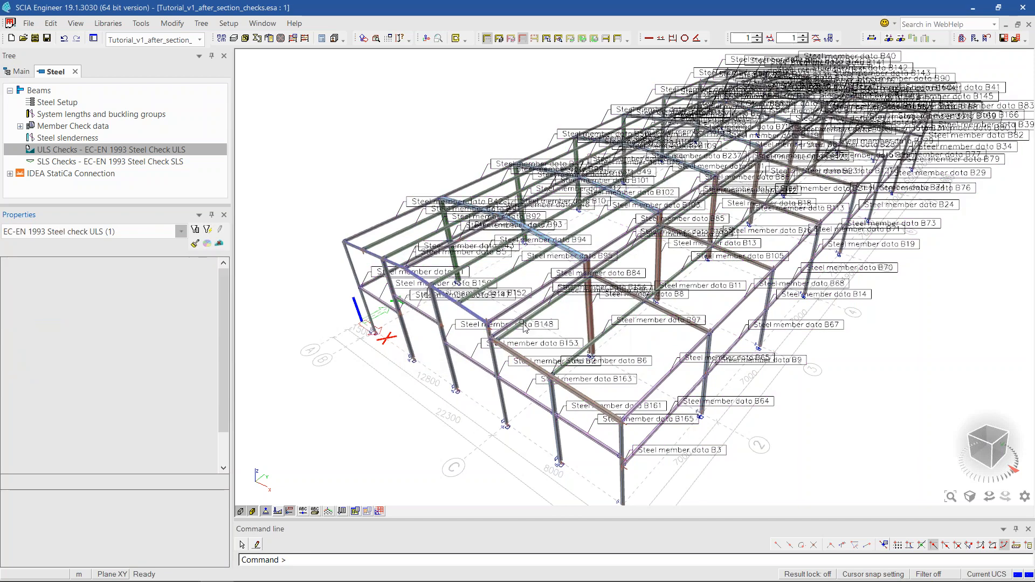
- Switch the visibility to activity by layers, using the One layer activity setting with Layer1 active
{"action": "mouse_move", "coordinate": [657, 360]}
{"action": "middle_mouse_down"}
{"action": "mouse_move", "coordinate": [617, 365]}
{"action": "mouse_move", "coordinate": [641, 366]}
{"action": "middle_mouse_up"}
{"action": "left_click", "coordinate": [493, 42]}
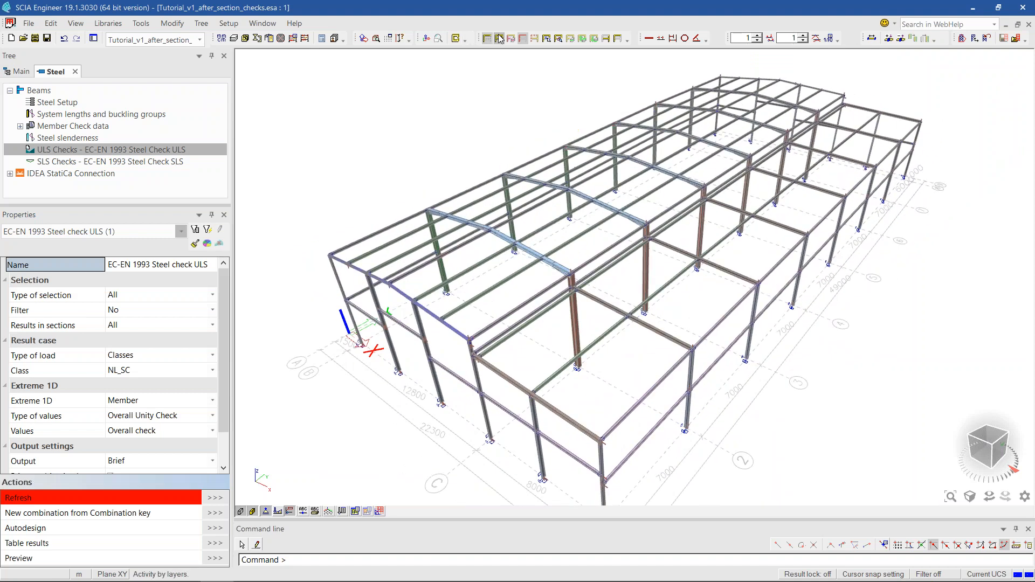
{"action": "left_click", "coordinate": [532, 347]}
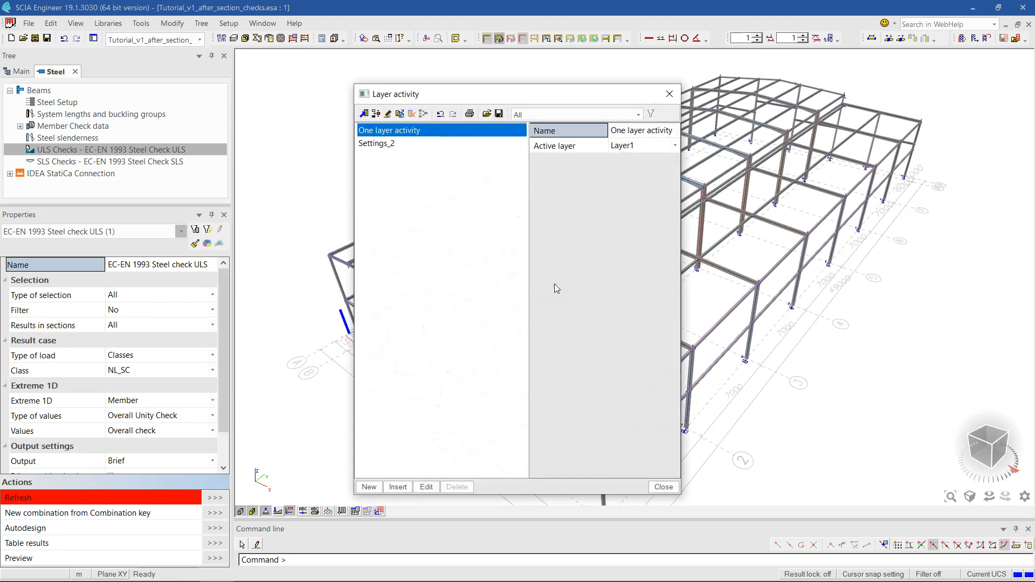
{"action": "left_click", "coordinate": [385, 144]}
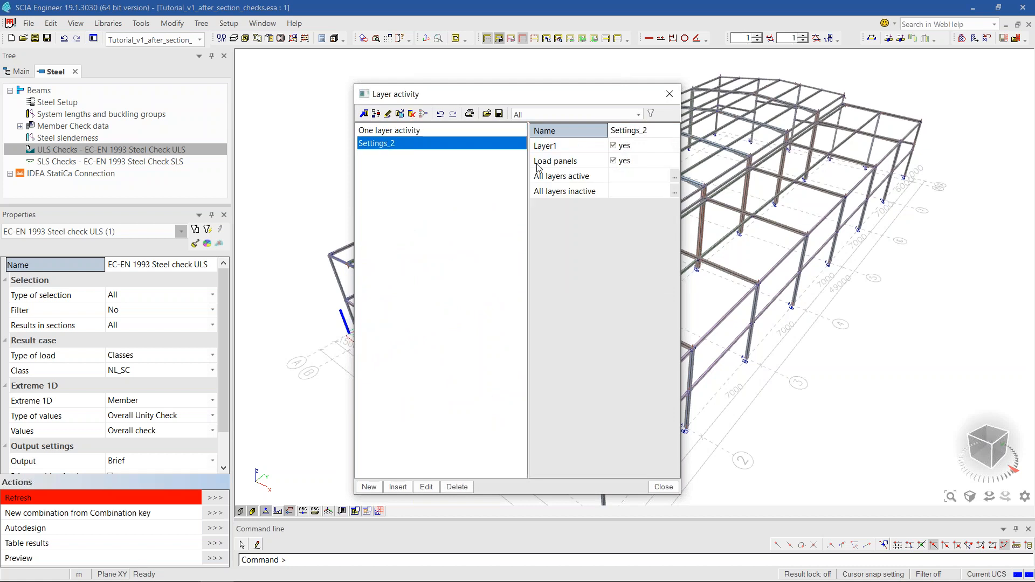
{"action": "left_click", "coordinate": [388, 130]}
{"action": "left_click", "coordinate": [663, 487]}
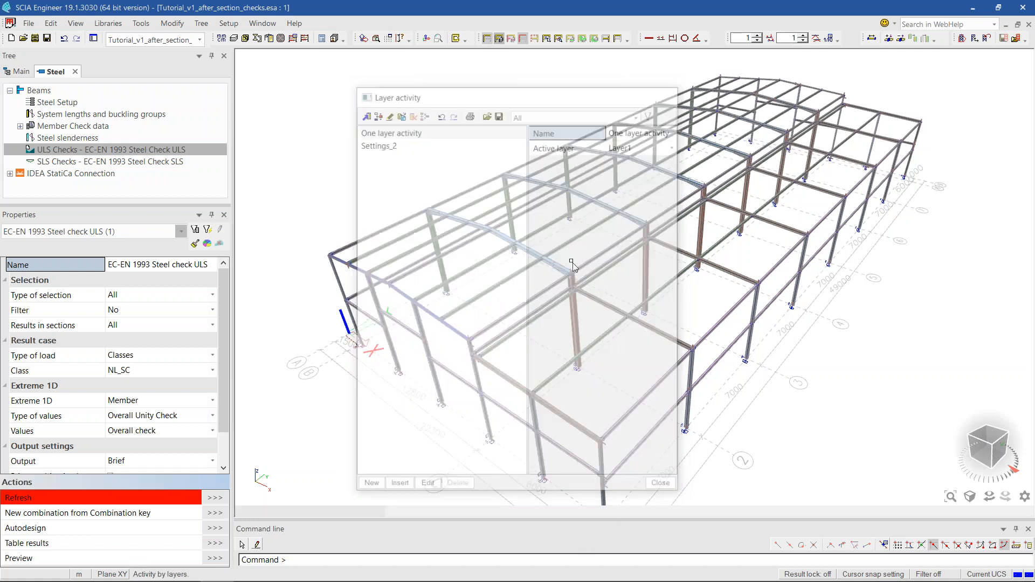
- Select load panel S7 along the long side of the hall and hide it with activity by selection
{"action": "left_click", "coordinate": [625, 322]}
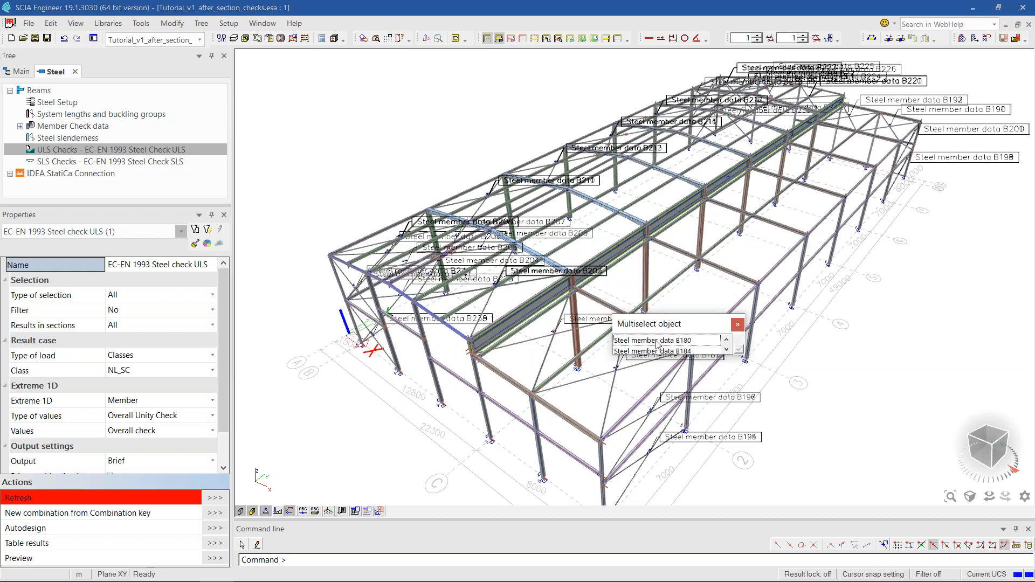
{"action": "left_click", "coordinate": [657, 341]}
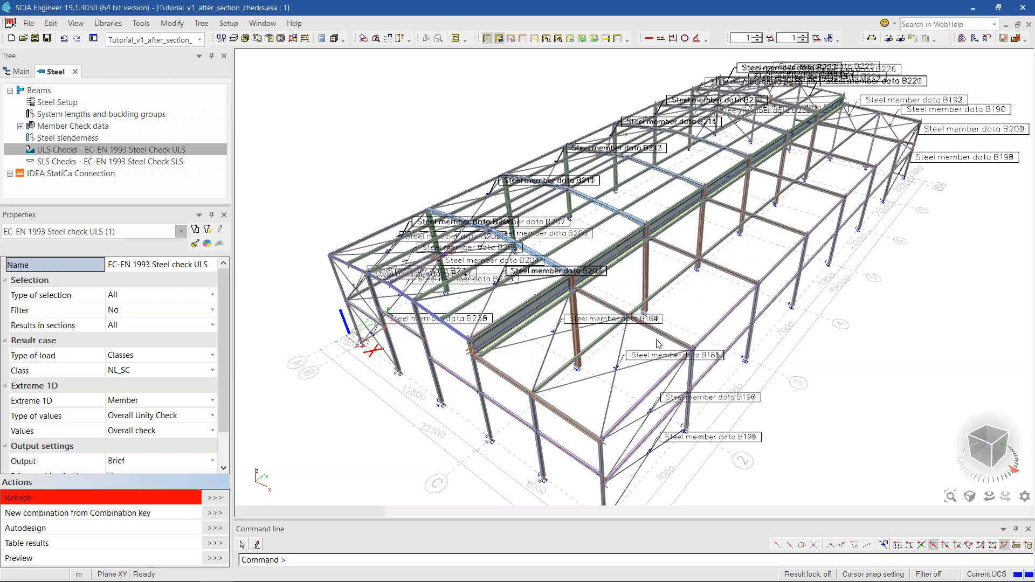
{"action": "left_click", "coordinate": [506, 334]}
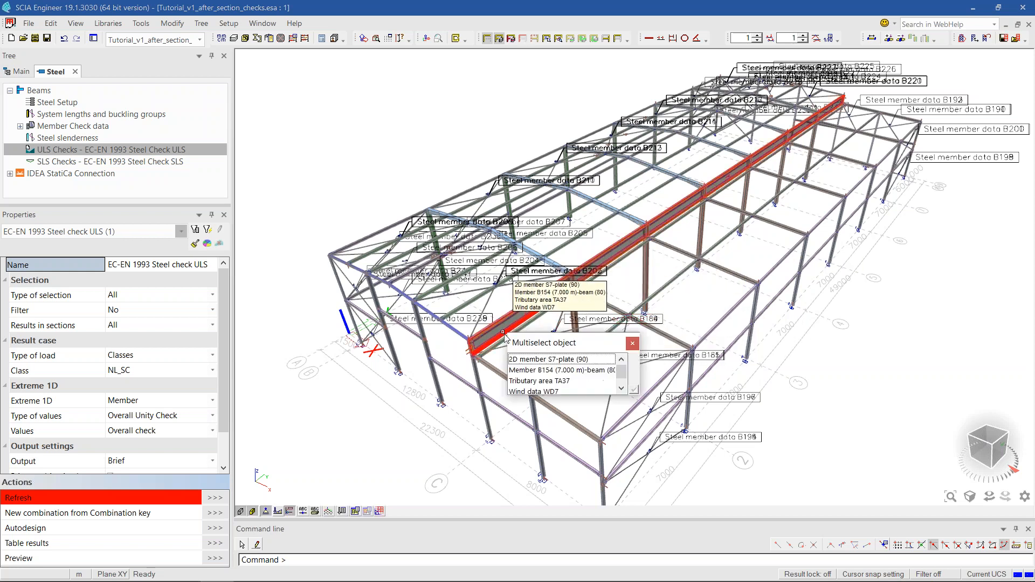
{"action": "left_click", "coordinate": [530, 359]}
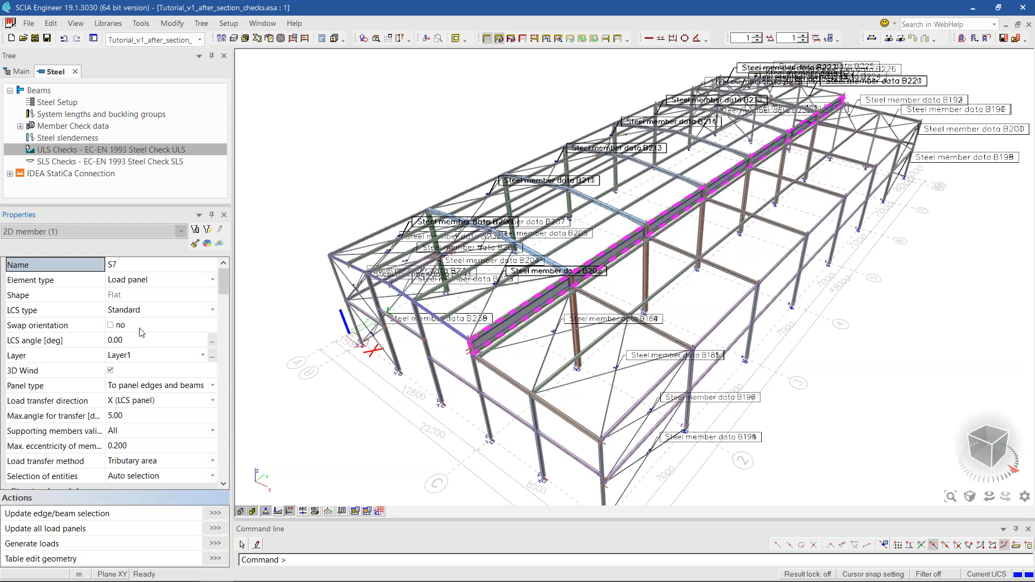
{"action": "left_click", "coordinate": [534, 41]}
{"action": "left_click", "coordinate": [538, 347]}
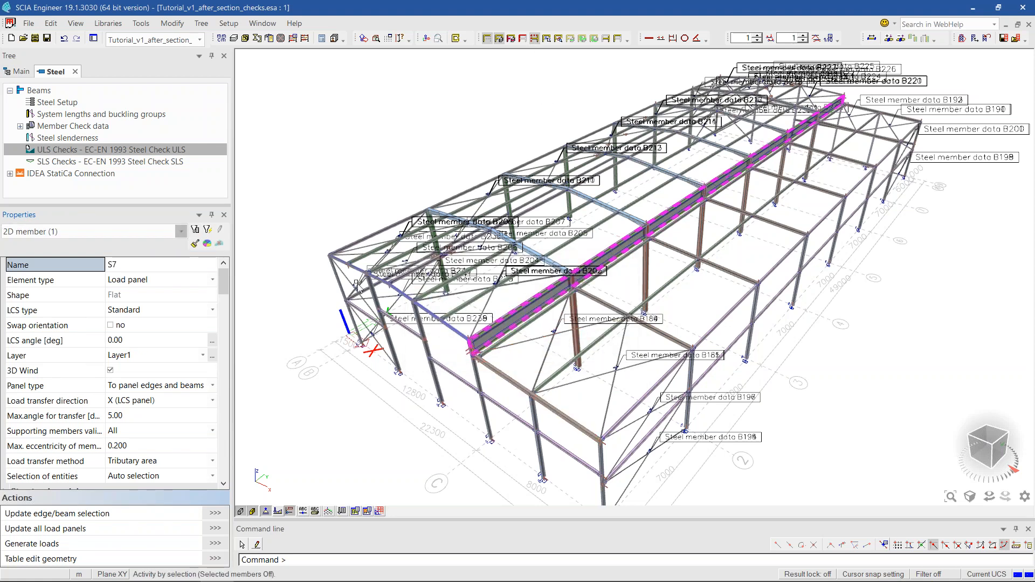
{"action": "key", "text": "Escape"}
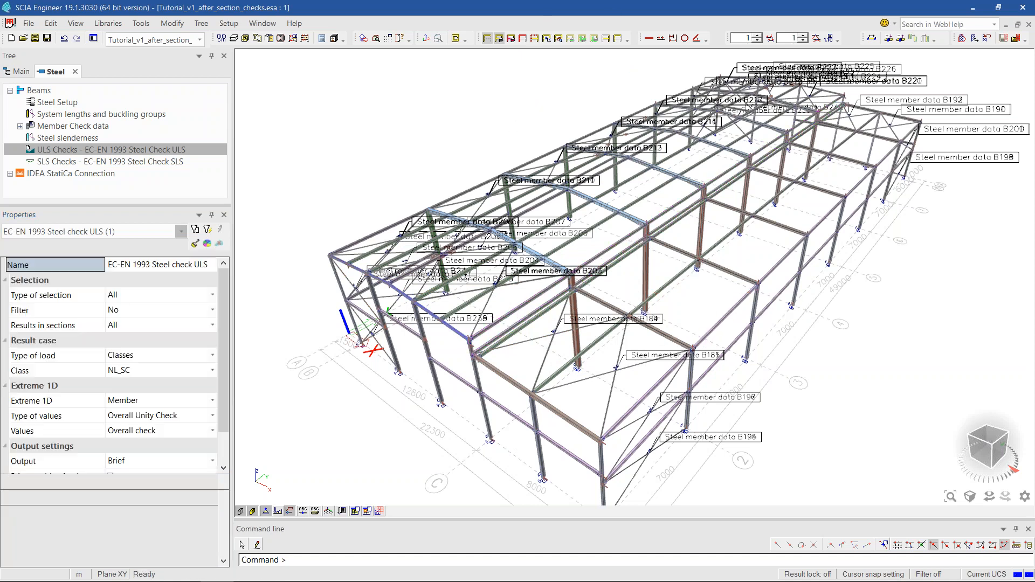
- Turn off the steel data labels and refresh the EC-EN 1993 ULS steel check for class NL_SC
{"action": "left_click", "coordinate": [355, 512]}
{"action": "mouse_move", "coordinate": [387, 413]}
{"action": "left_click", "coordinate": [504, 426]}
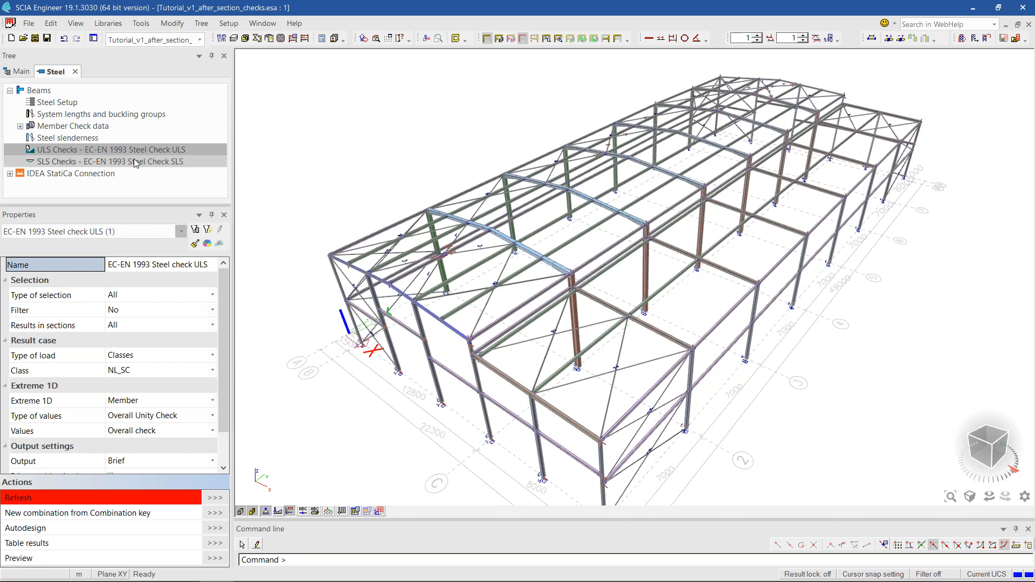
{"action": "left_click", "coordinate": [215, 498]}
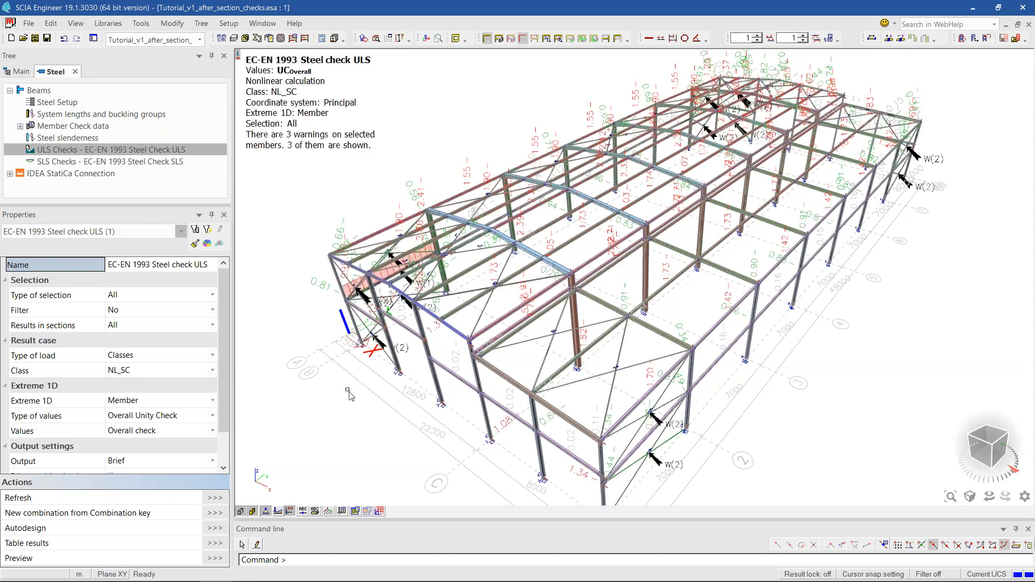
{"action": "middle_click_drag", "start_coordinate": [362, 390], "coordinate": [355, 387]}
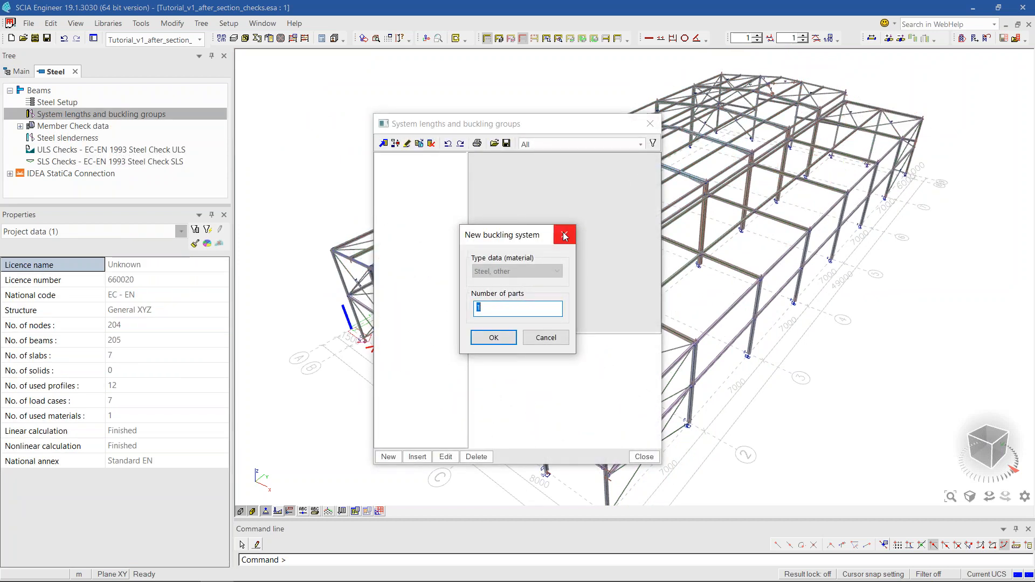
- Cancel the new buckling system and open the system lengths and buckling settings of column B8
{"action": "left_click", "coordinate": [563, 233]}
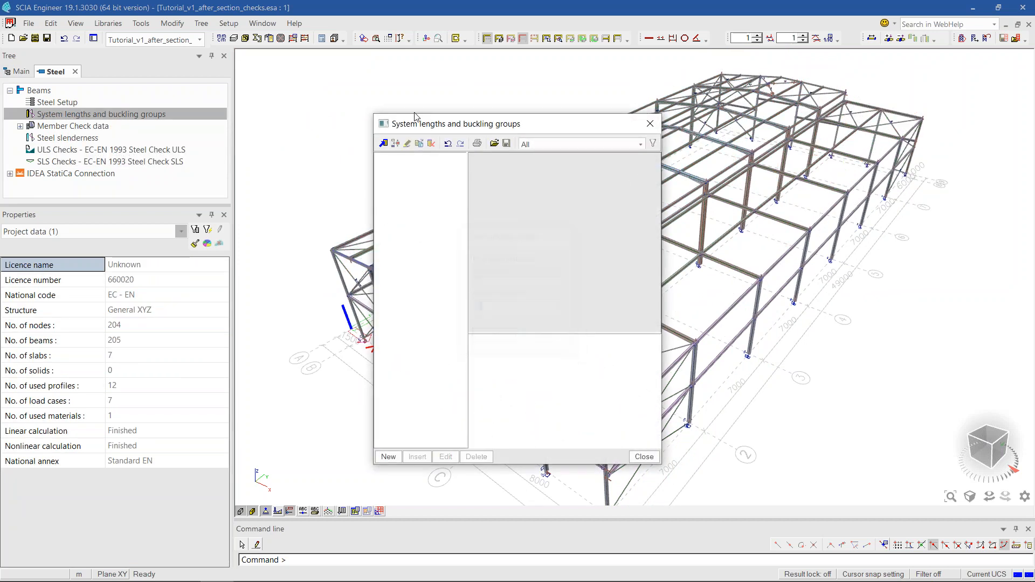
{"action": "left_click", "coordinate": [651, 126]}
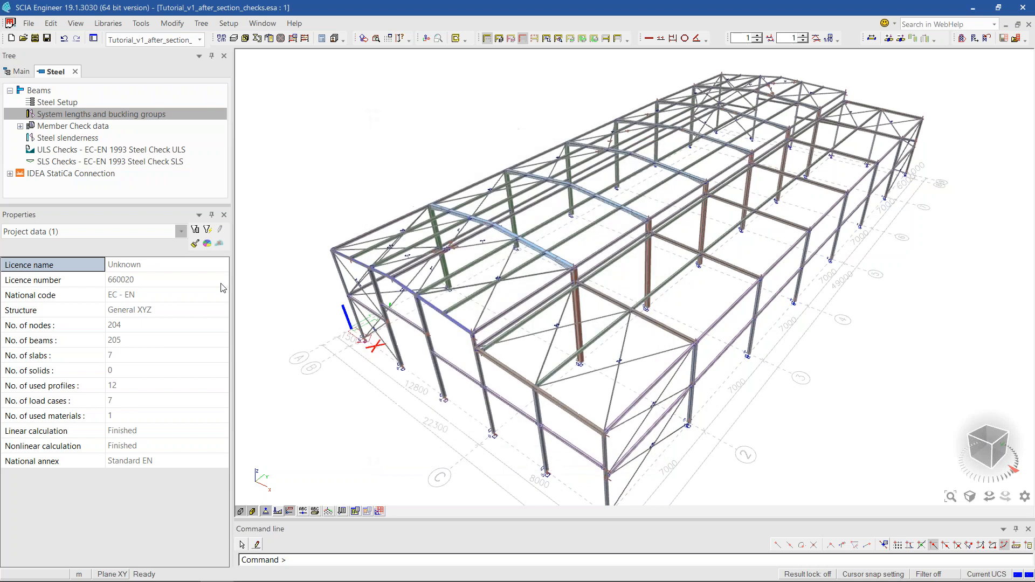
{"action": "left_click", "coordinate": [594, 361]}
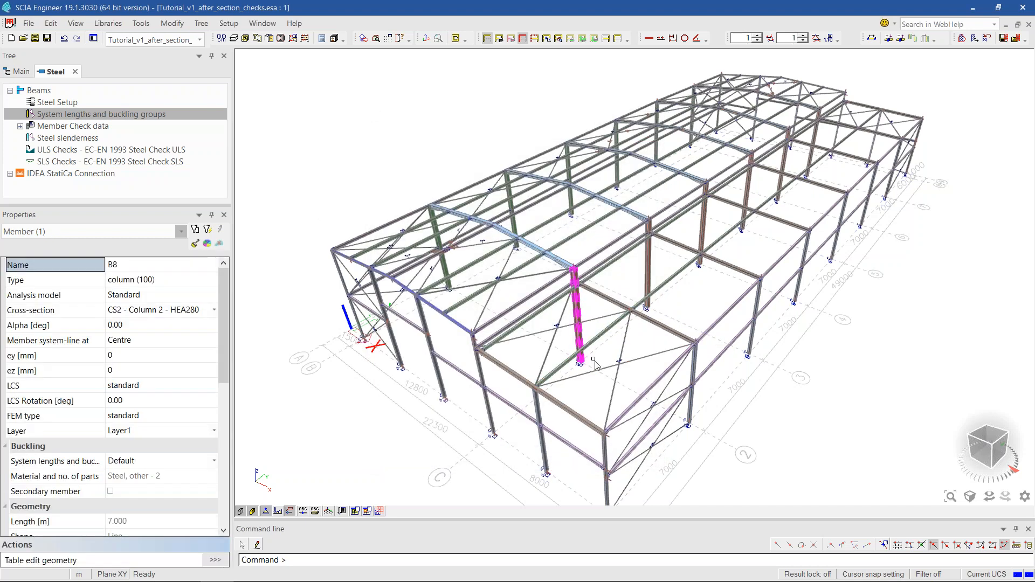
{"action": "scroll", "coordinate": [80, 377], "scroll_direction": "down", "scroll_amount": 1}
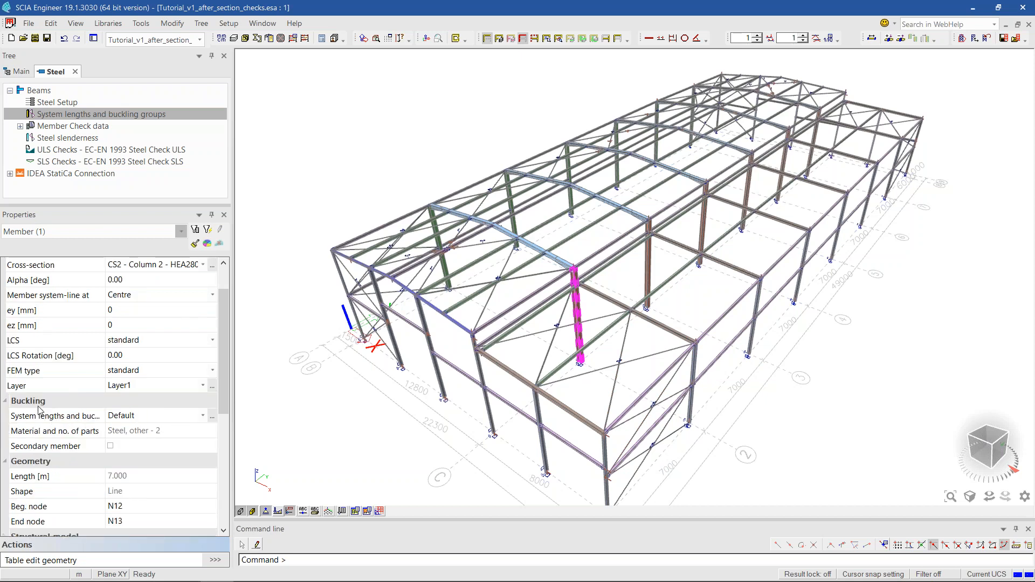
{"action": "left_click", "coordinate": [212, 417]}
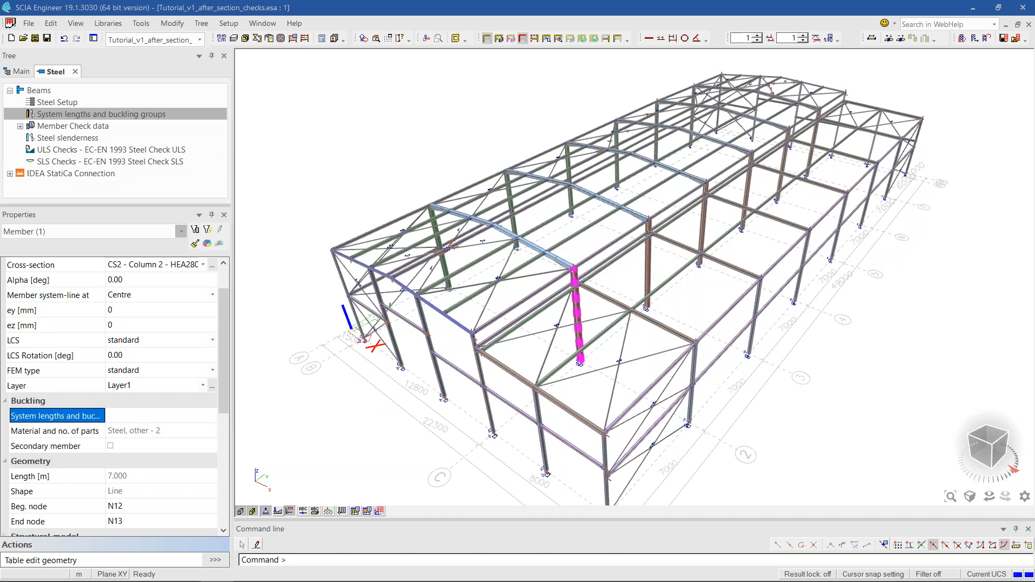
- Examine column B8 and its y-y buckling constraints in the 3D preview of the buckling settings
{"action": "scroll", "coordinate": [387, 290], "scroll_direction": "down", "scroll_amount": 5}
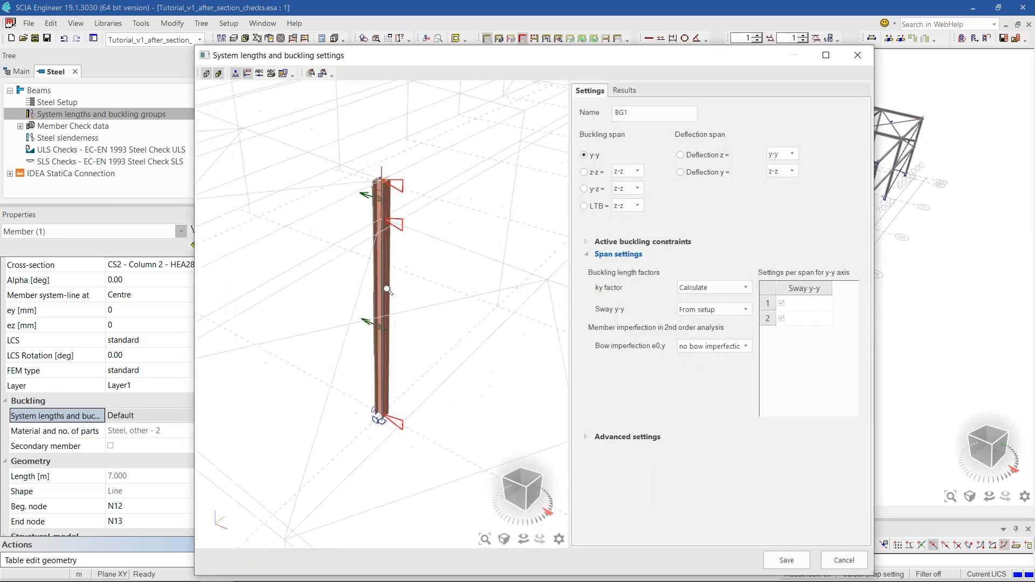
{"action": "middle_click_drag", "start_coordinate": [411, 335], "coordinate": [441, 311]}
{"action": "scroll", "coordinate": [395, 348], "scroll_direction": "up", "scroll_amount": 2}
{"action": "scroll", "coordinate": [466, 300], "scroll_direction": "up", "scroll_amount": 1}
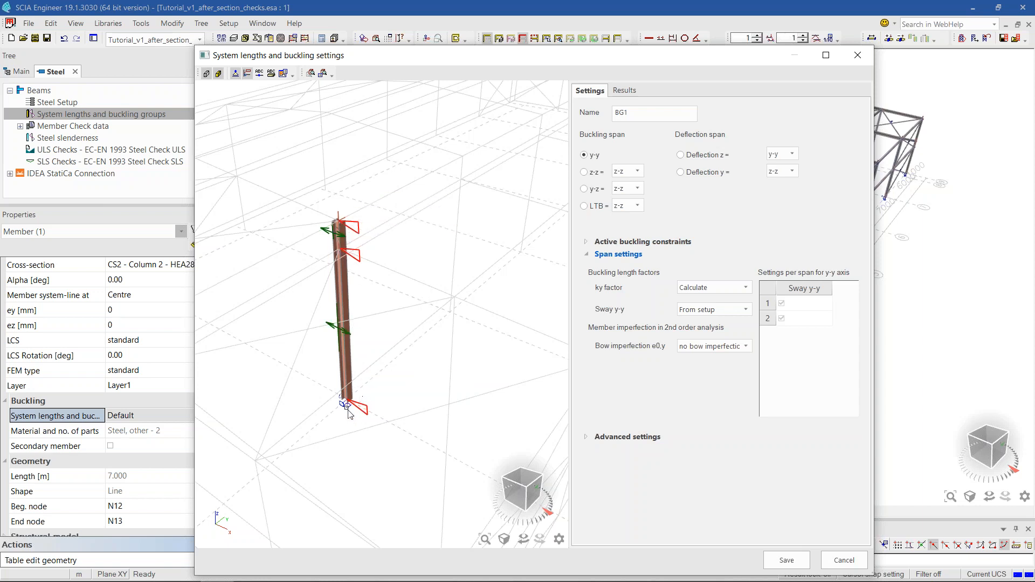
{"action": "middle_click_drag", "start_coordinate": [371, 302], "coordinate": [429, 305]}
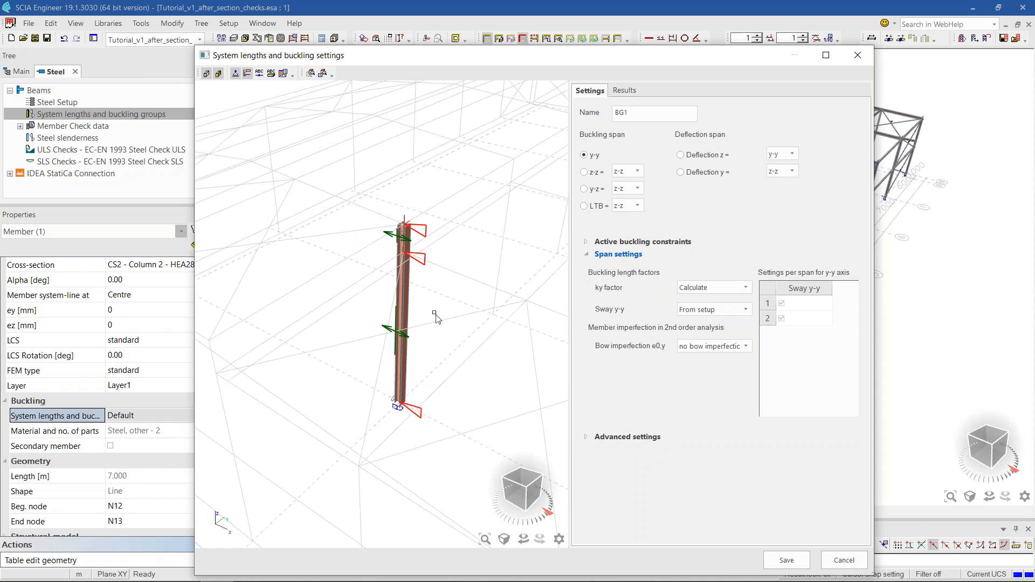
{"action": "right_click_drag", "start_coordinate": [449, 294], "coordinate": [482, 243], "text": "ctrl"}
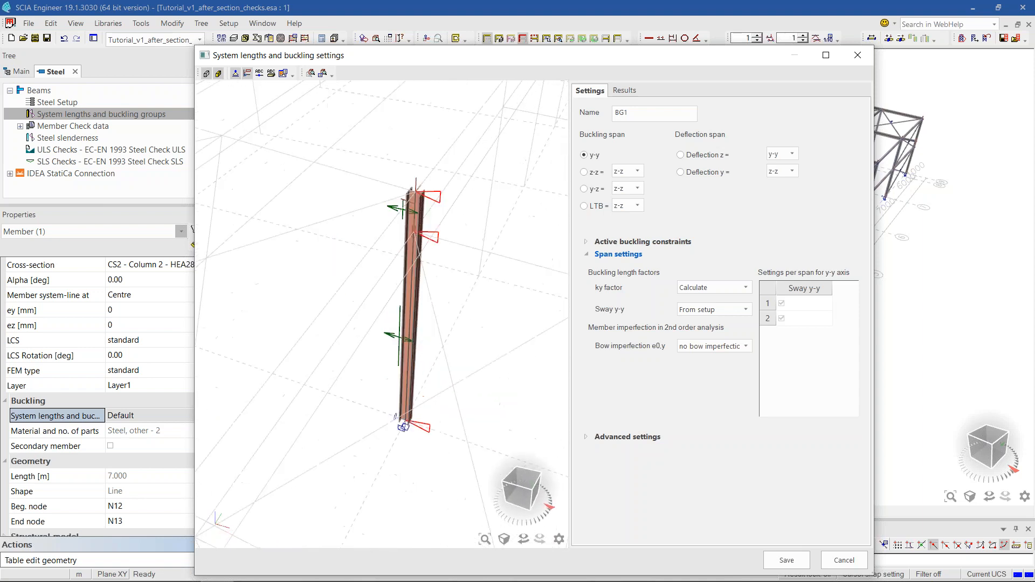
{"action": "right_click_drag", "start_coordinate": [447, 311], "coordinate": [428, 317], "text": "ctrl"}
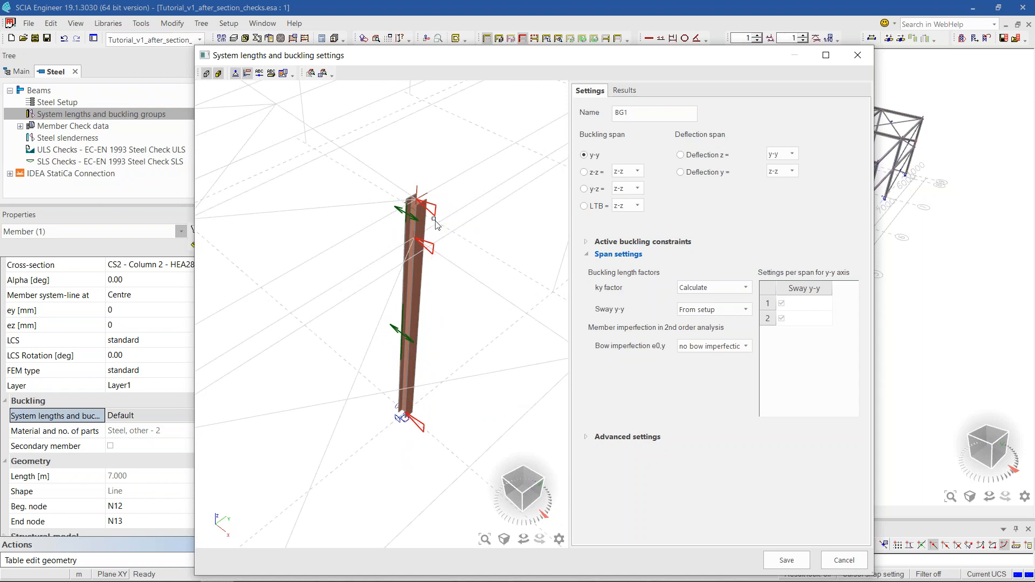
- Review the column's z-z, y-z and LTB buckling spans and its deflection z and deflection y spans
{"action": "left_click", "coordinate": [595, 173]}
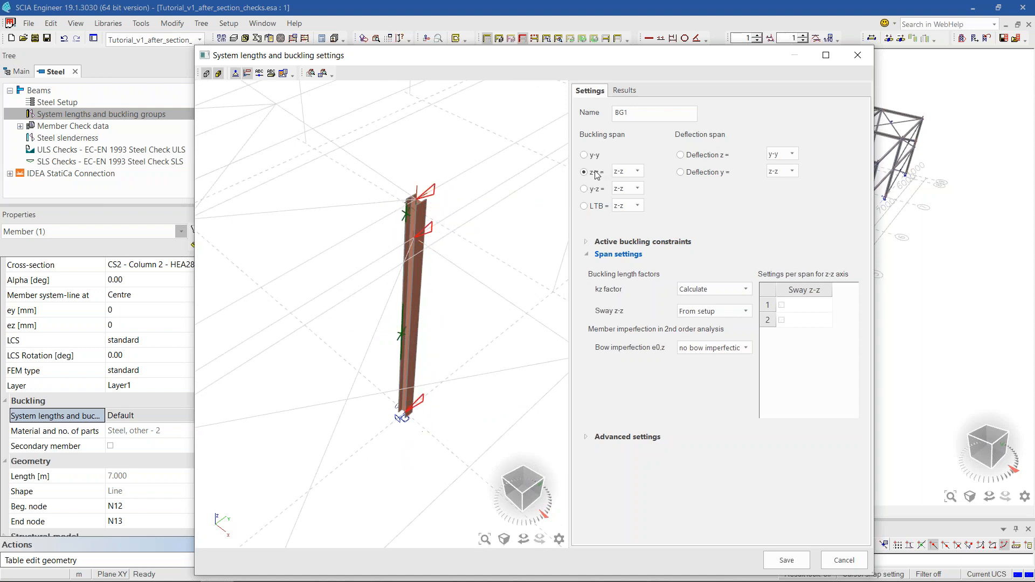
{"action": "right_click_drag", "start_coordinate": [485, 335], "coordinate": [474, 368], "text": "ctrl"}
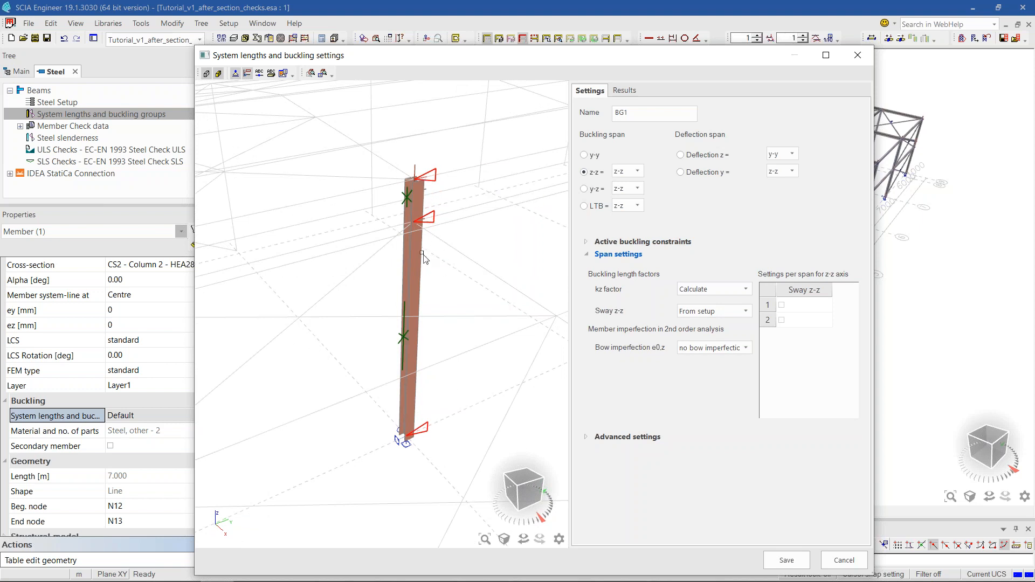
{"action": "middle_click_drag", "start_coordinate": [422, 253], "coordinate": [334, 268]}
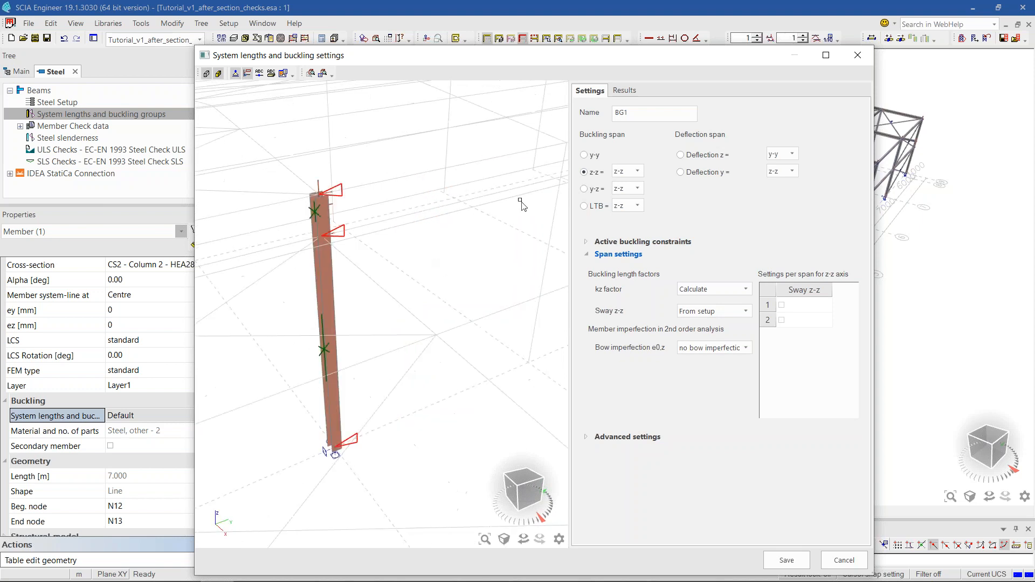
{"action": "left_click", "coordinate": [593, 194]}
{"action": "right_click_drag", "start_coordinate": [396, 311], "coordinate": [420, 296], "text": "ctrl"}
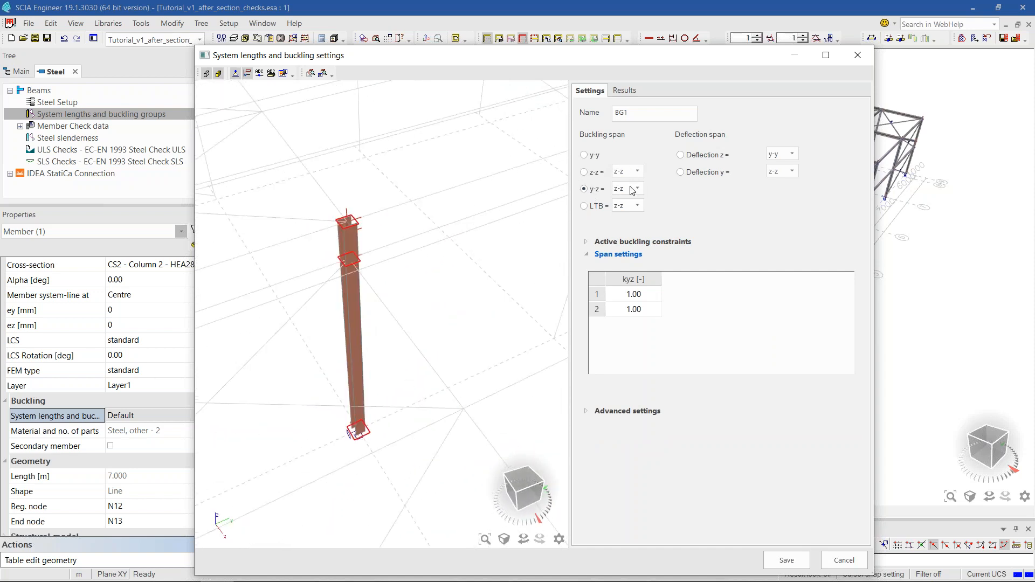
{"action": "left_click", "coordinate": [593, 208]}
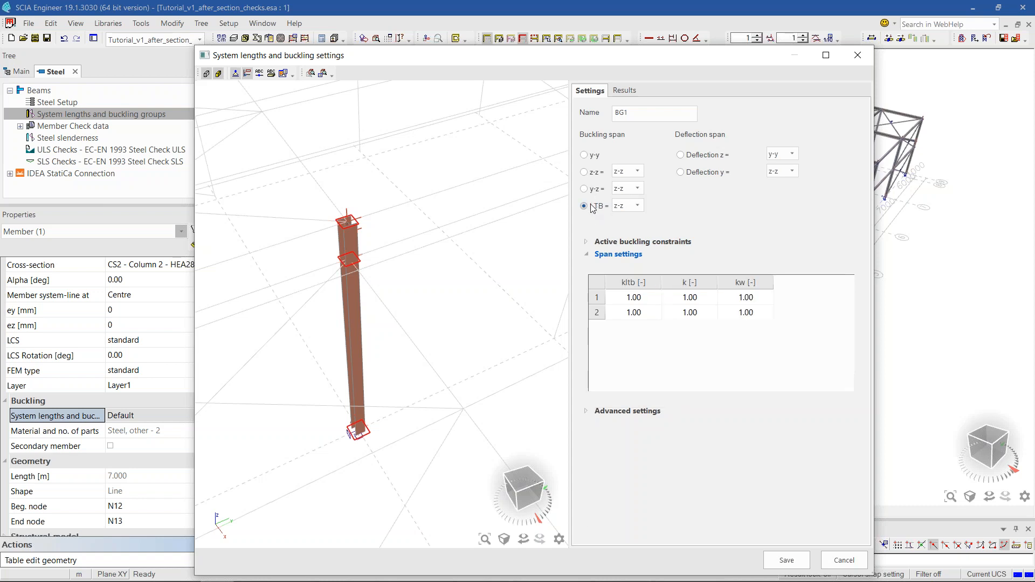
{"action": "left_click", "coordinate": [707, 157]}
{"action": "left_click", "coordinate": [711, 177]}
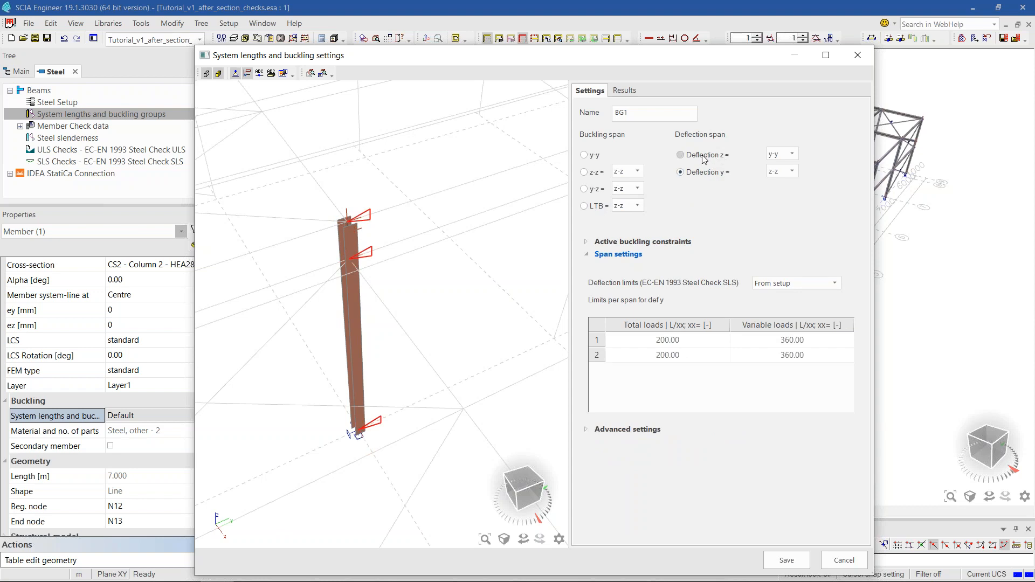
- Examine the column's deflection z span and its y-y buckling constraints in the 3D preview
{"action": "left_click", "coordinate": [701, 156]}
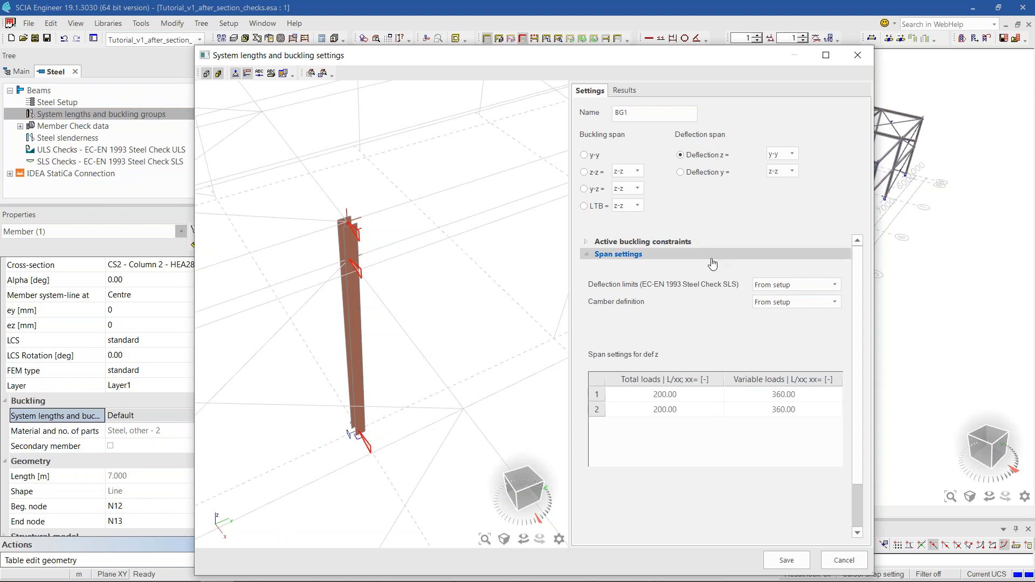
{"action": "left_click", "coordinate": [597, 155]}
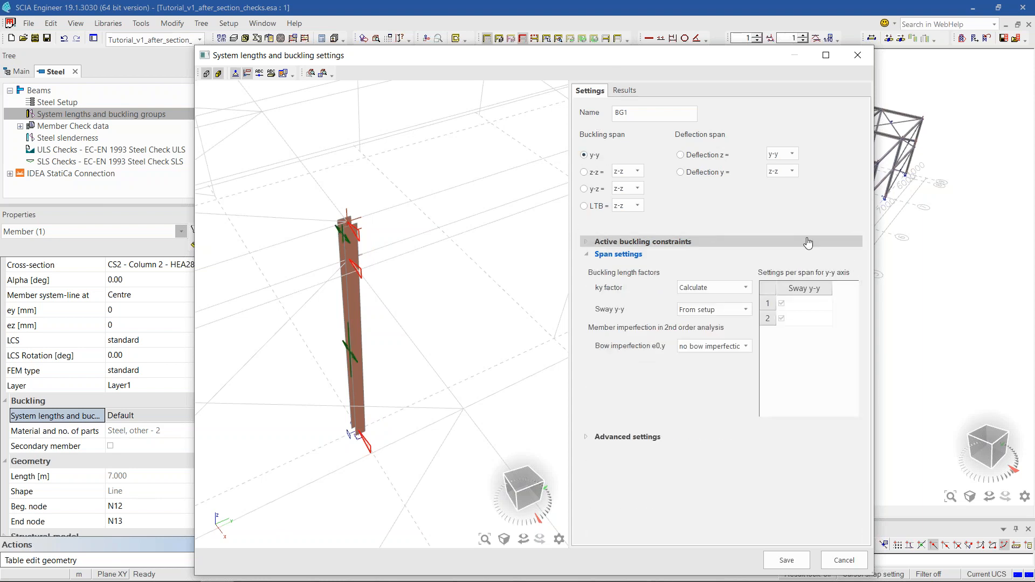
{"action": "right_click_drag", "start_coordinate": [522, 209], "coordinate": [510, 291], "text": "ctrl"}
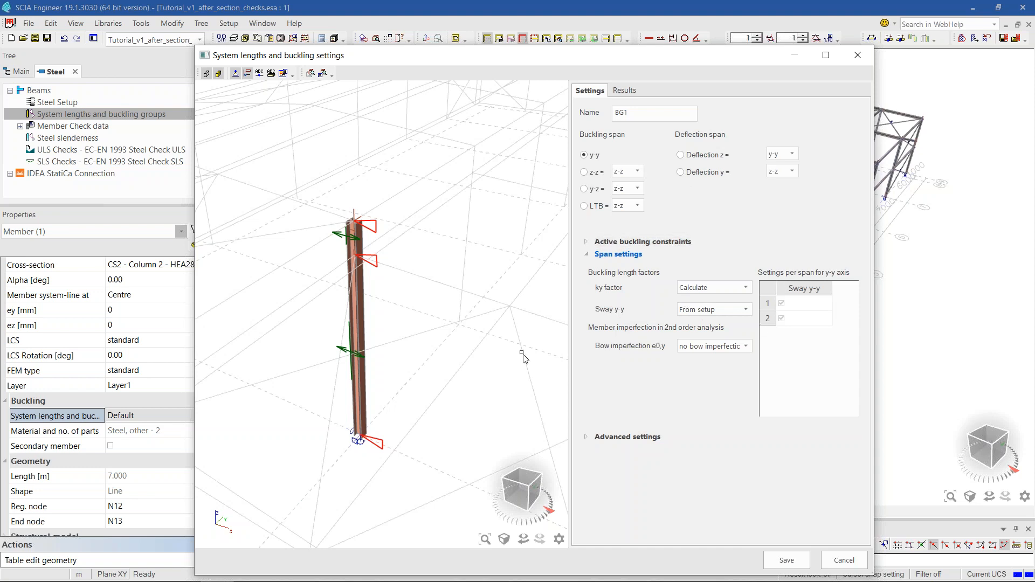
{"action": "scroll", "coordinate": [457, 293], "scroll_direction": "down", "scroll_amount": 2}
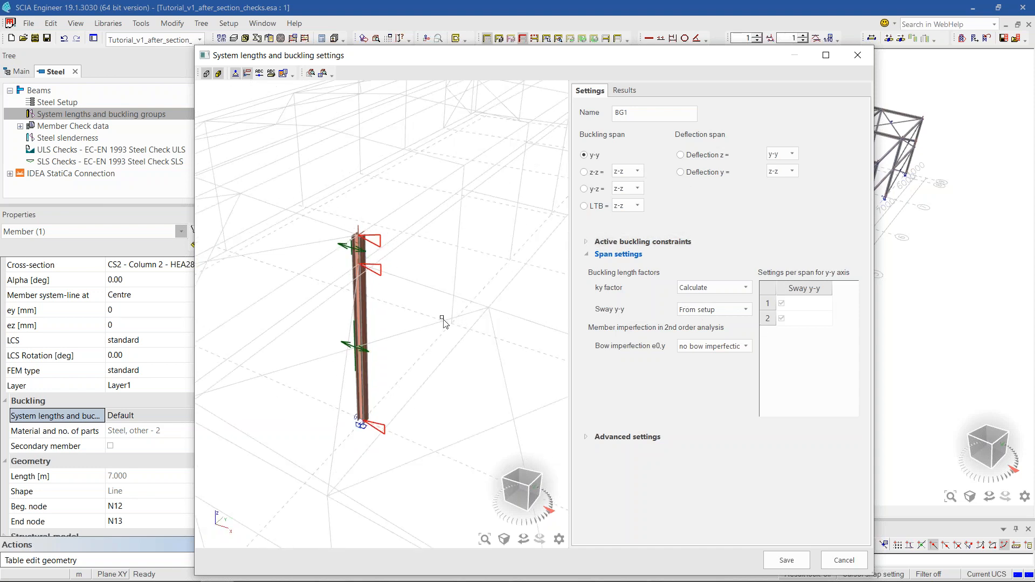
{"action": "right_click_drag", "start_coordinate": [487, 341], "coordinate": [463, 344], "text": "ctrl"}
{"action": "scroll", "coordinate": [456, 345], "scroll_direction": "down", "scroll_amount": 1}
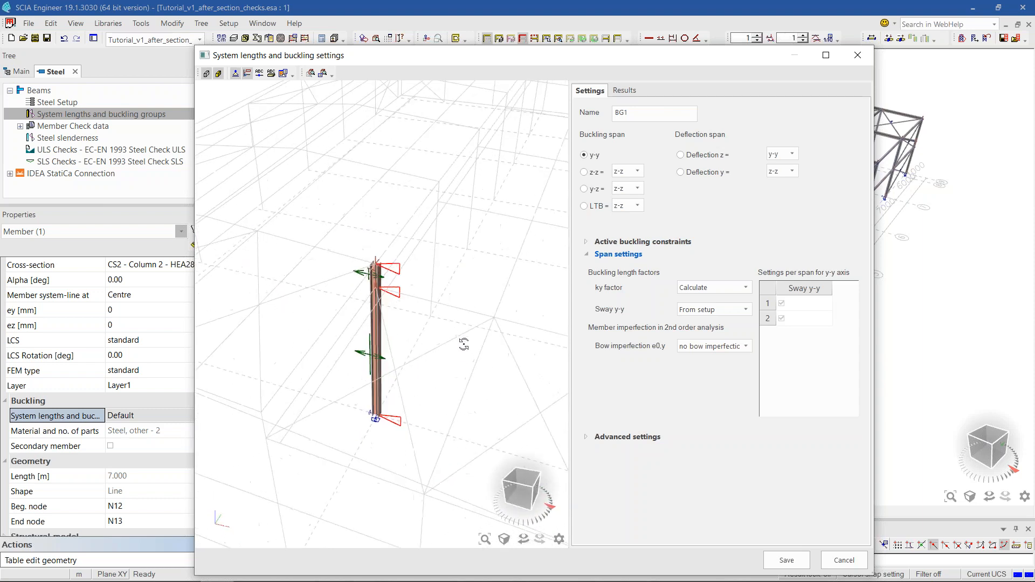
{"action": "scroll", "coordinate": [433, 354], "scroll_direction": "up", "scroll_amount": 1}
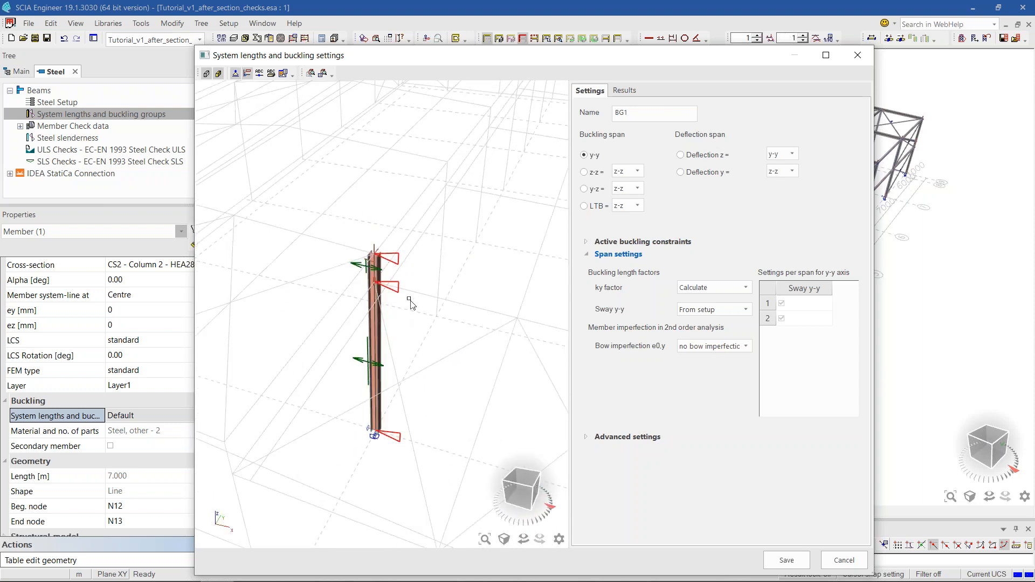
{"action": "scroll", "coordinate": [408, 304], "scroll_direction": "up", "scroll_amount": 1}
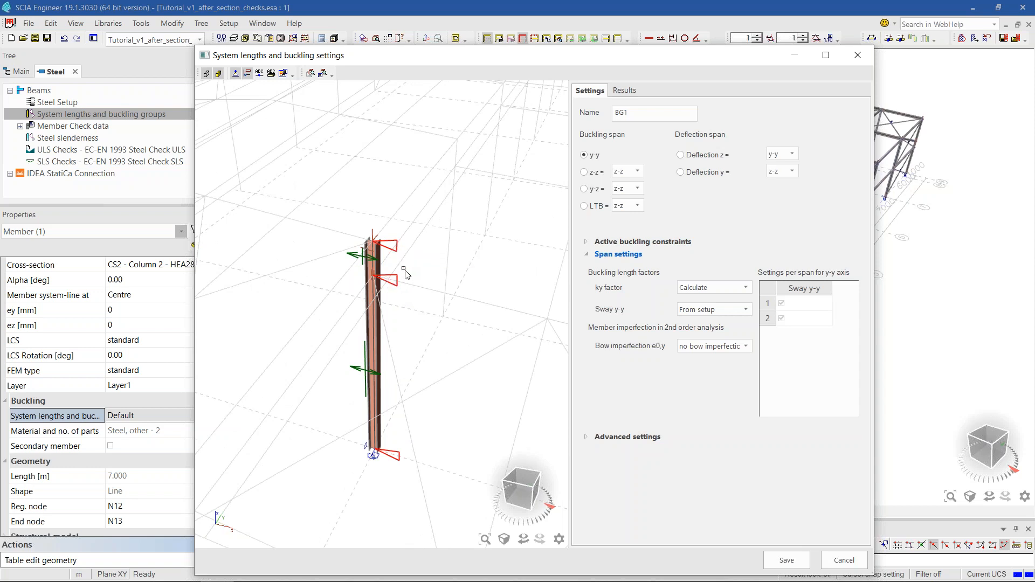
{"action": "scroll", "coordinate": [409, 300], "scroll_direction": "down", "scroll_amount": 3}
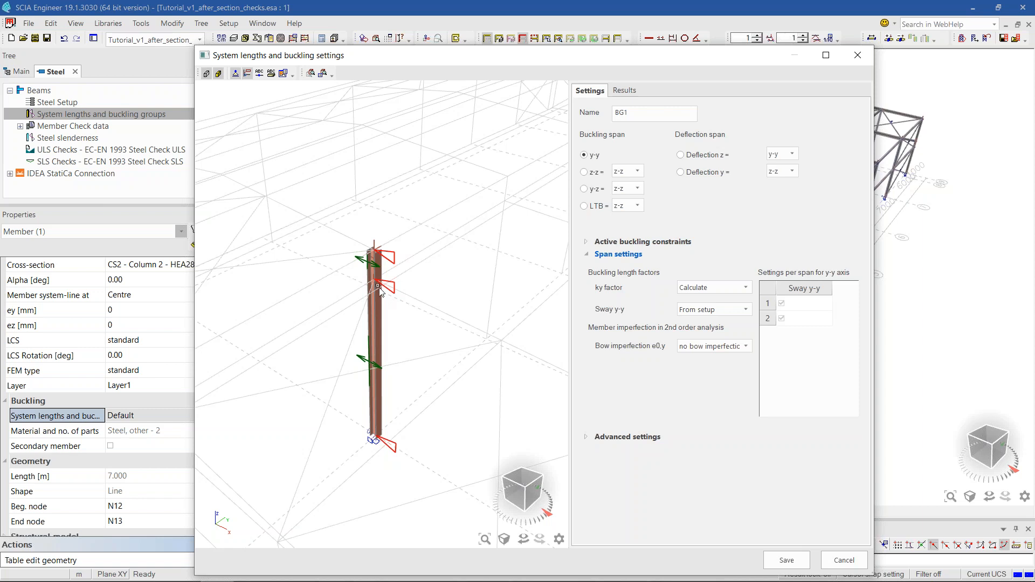
- Name the column's buckling system "BG1 - column middle", save it and clear the member selection
{"action": "left_click", "coordinate": [653, 108]}
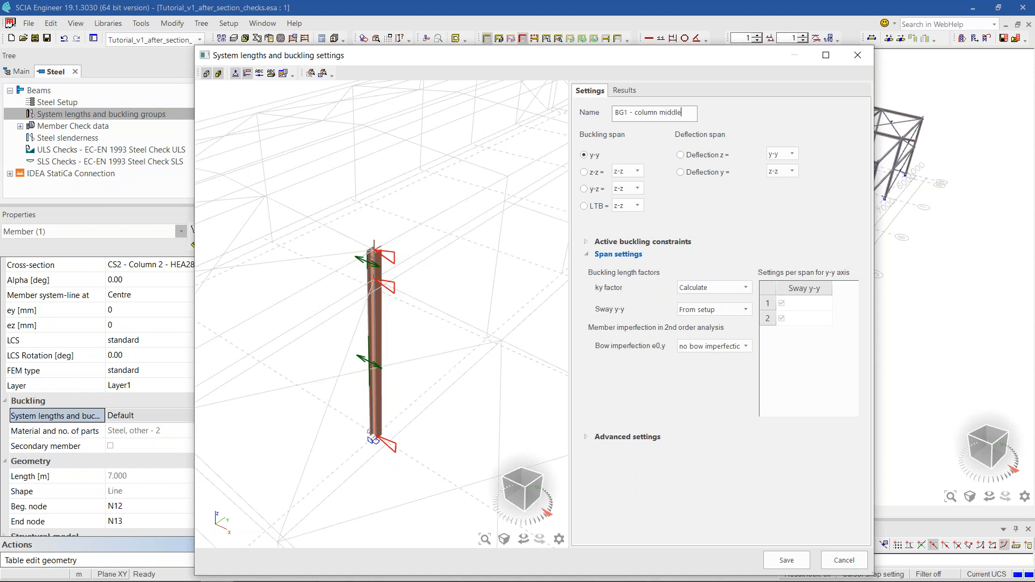
{"action": "left_click", "coordinate": [785, 559]}
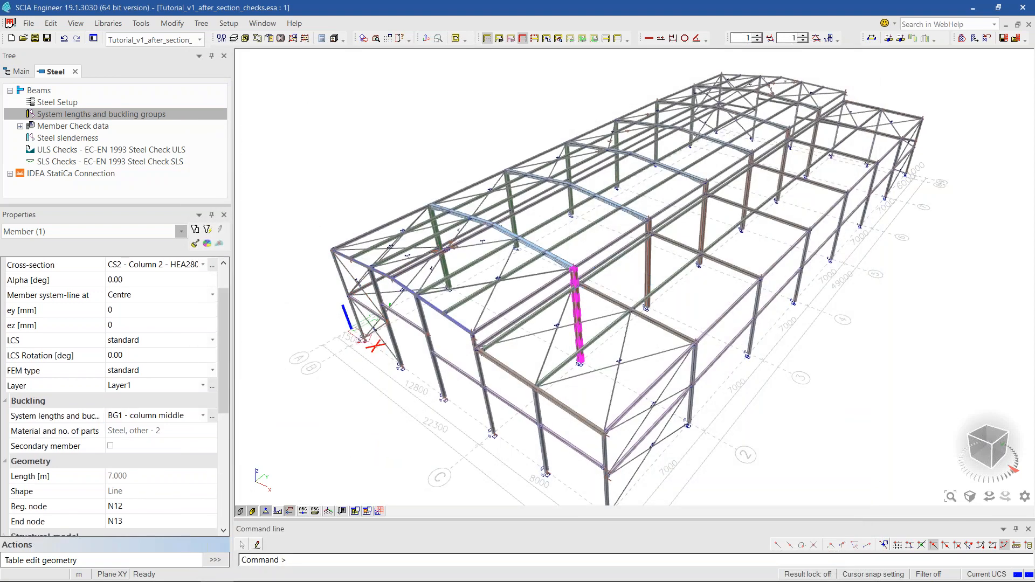
{"action": "key", "text": "Escape"}
- Assign buckling system "BG1 - column middle" to the other five middle-row columns and close the settings preview without changes
{"action": "left_click", "coordinate": [650, 271]}
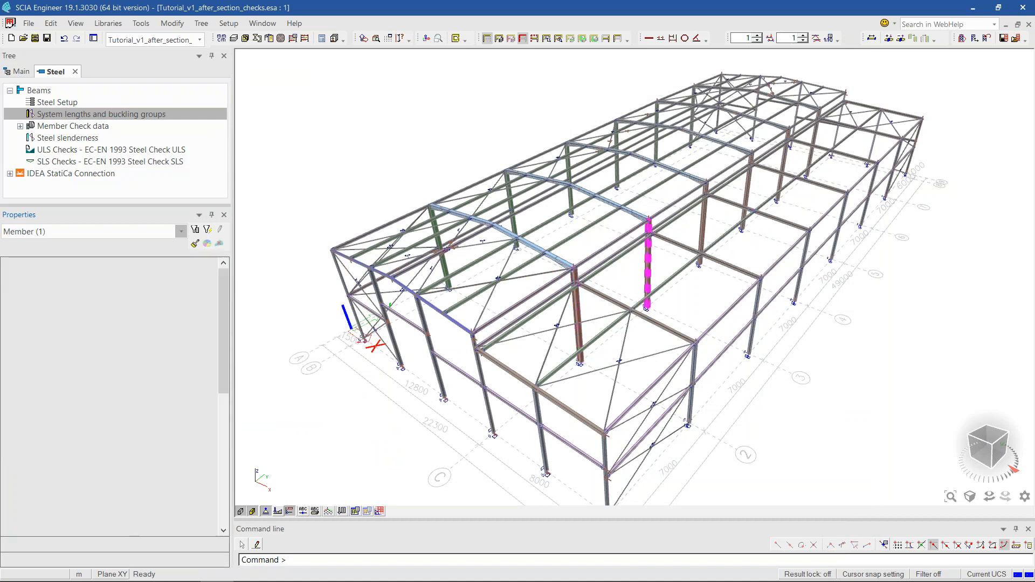
{"action": "left_click", "coordinate": [703, 216]}
{"action": "left_click", "coordinate": [749, 178]}
{"action": "left_click", "coordinate": [782, 180]}
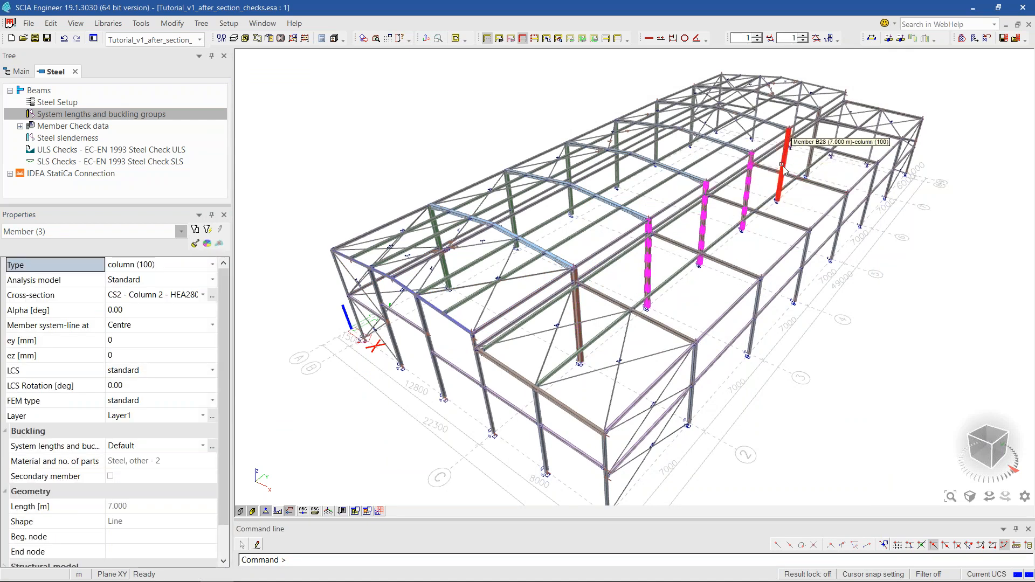
{"action": "left_click", "coordinate": [811, 154]}
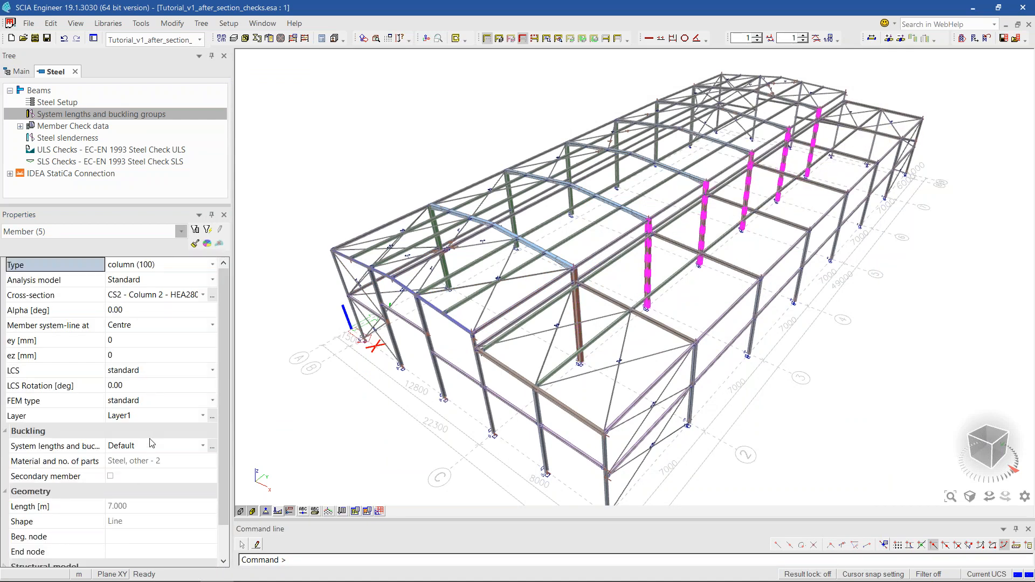
{"action": "left_click", "coordinate": [152, 445]}
{"action": "left_click", "coordinate": [202, 446]}
{"action": "left_click", "coordinate": [140, 467]}
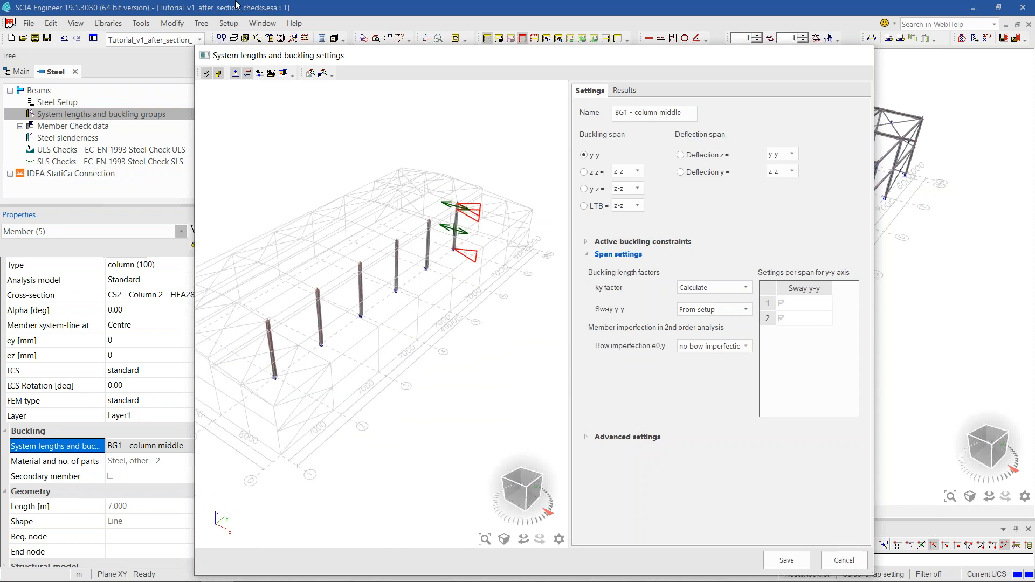
{"action": "left_click", "coordinate": [844, 560]}
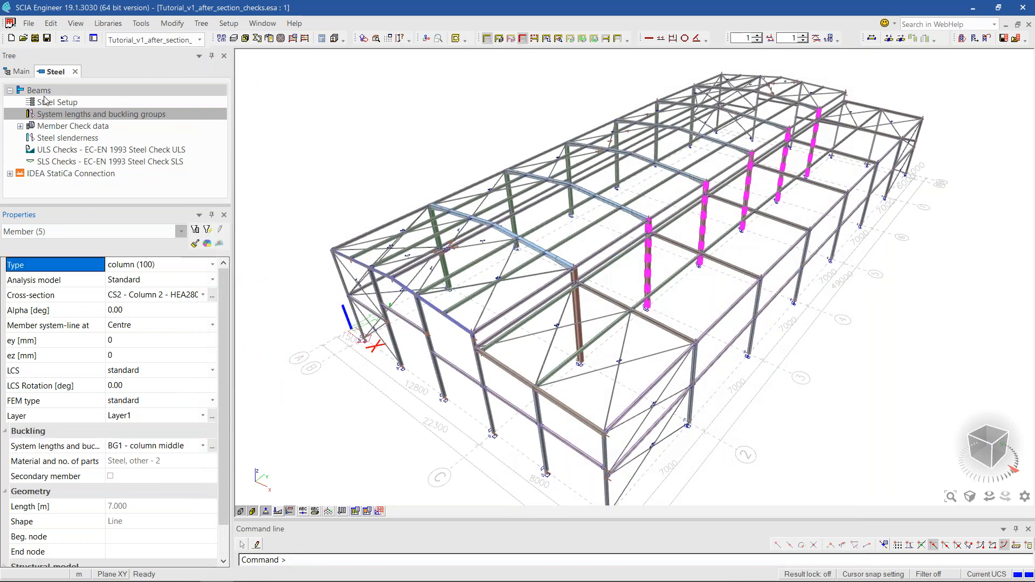
- Open the project Tutorial_v1_buckling_settings.esa from the Steel_tutorial folder
{"action": "left_click", "coordinate": [23, 38]}
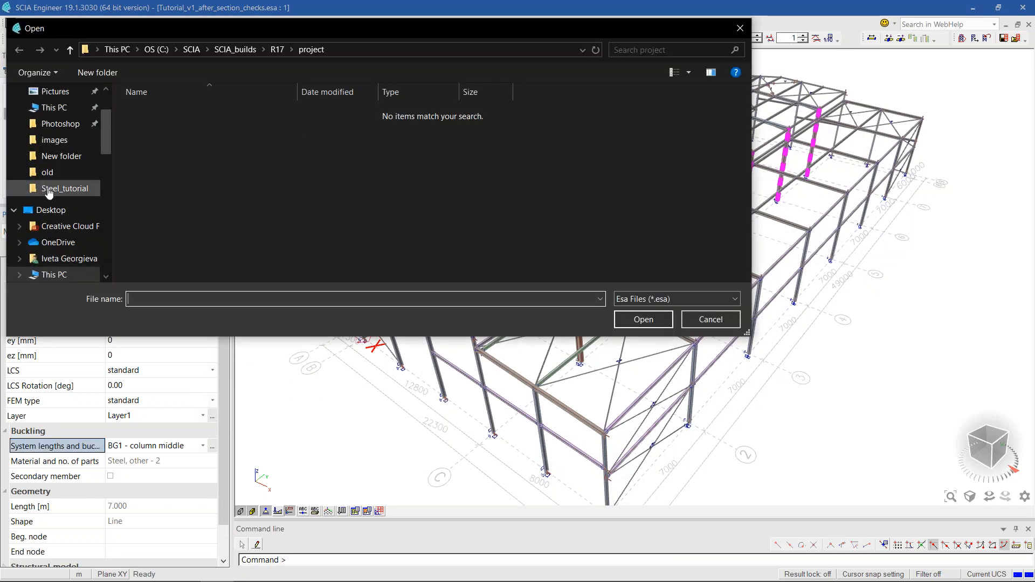
{"action": "left_click", "coordinate": [49, 193]}
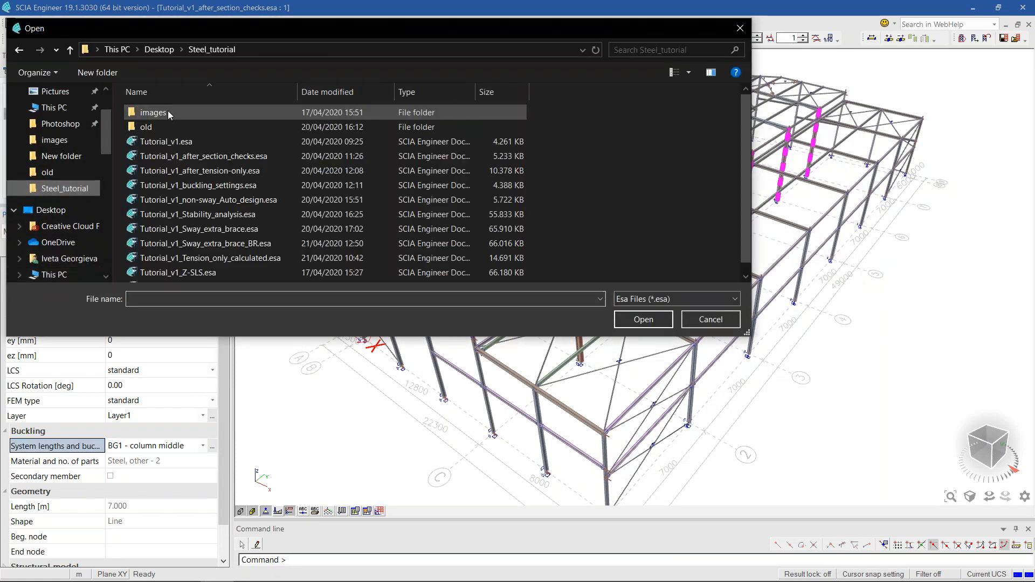
{"action": "left_click", "coordinate": [211, 185]}
{"action": "left_click", "coordinate": [622, 316]}
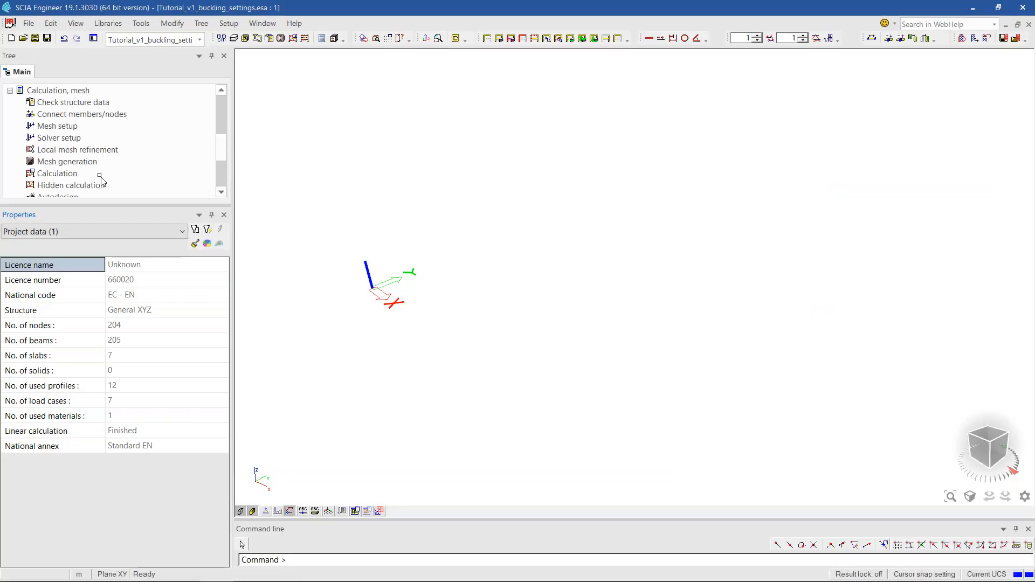
- Open the system lengths and buckling groups of the steel beams
{"action": "scroll", "coordinate": [101, 178], "scroll_direction": "up", "scroll_amount": 1}
{"action": "scroll", "coordinate": [100, 162], "scroll_direction": "down", "scroll_amount": 5}
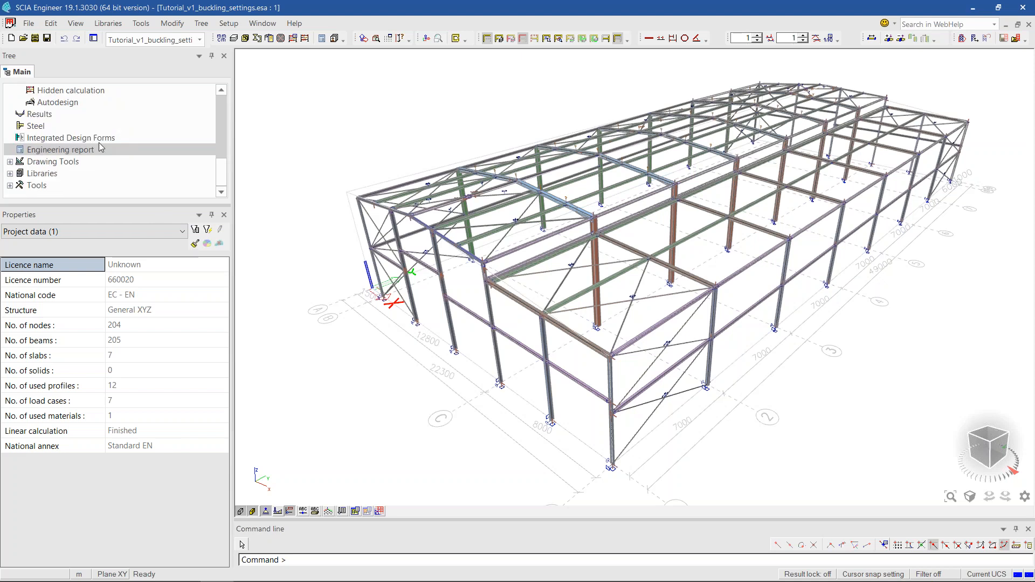
{"action": "left_click", "coordinate": [73, 125]}
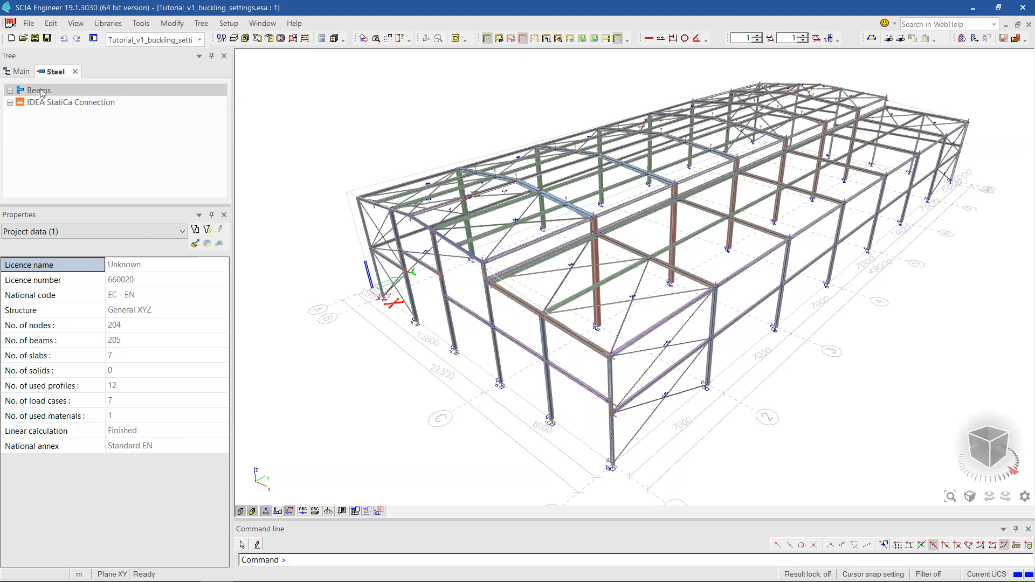
{"action": "double_click", "coordinate": [43, 91]}
{"action": "left_click", "coordinate": [66, 114]}
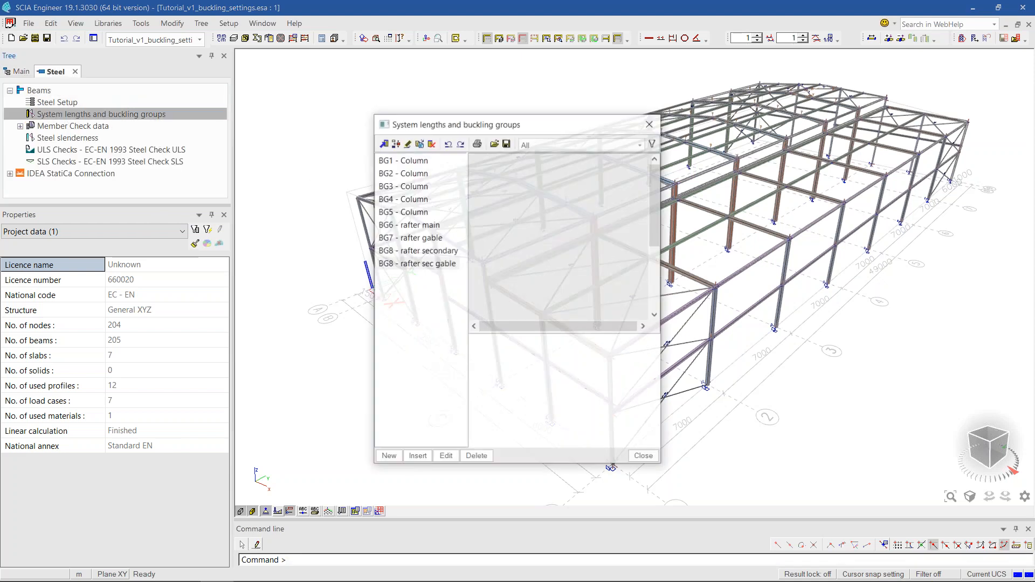
- Review the y-y and z-z buckling constraints of group "BG1 - Column" and cancel without changes
{"action": "left_click", "coordinate": [402, 159]}
{"action": "left_click", "coordinate": [408, 144]}
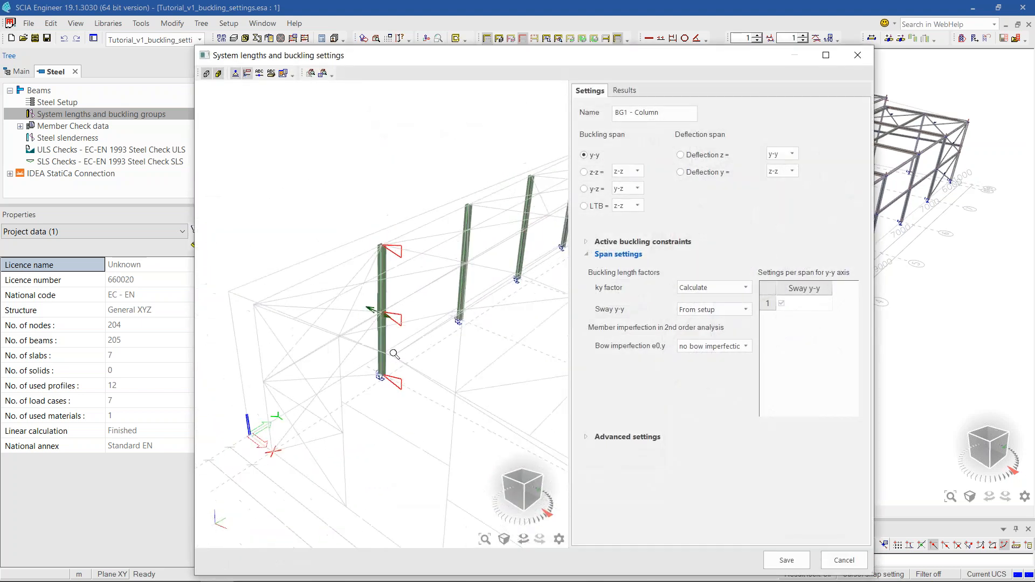
{"action": "scroll", "coordinate": [394, 354], "scroll_direction": "down", "scroll_amount": 5}
{"action": "middle_click_drag", "start_coordinate": [414, 326], "coordinate": [280, 340]}
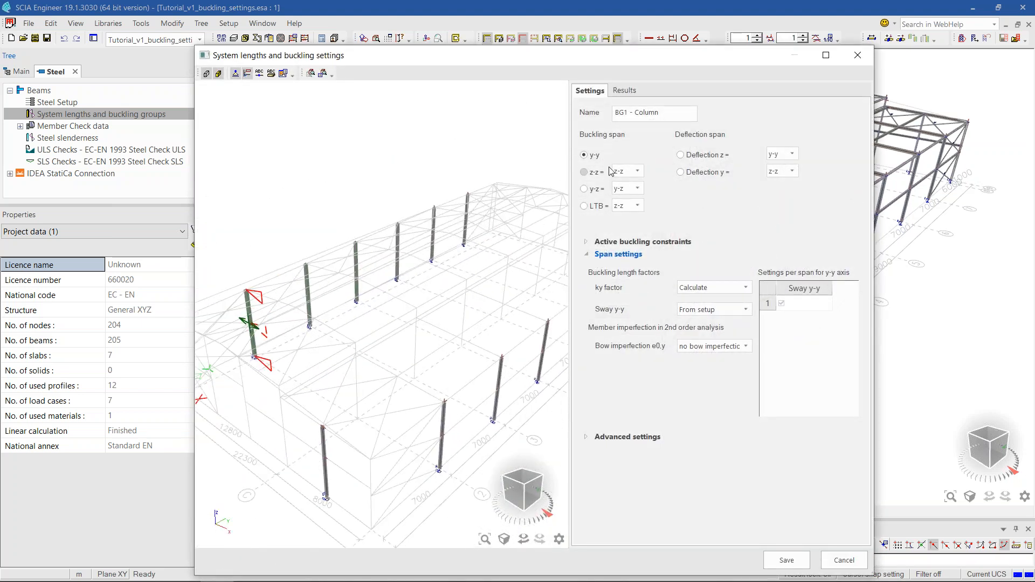
{"action": "left_click", "coordinate": [589, 173]}
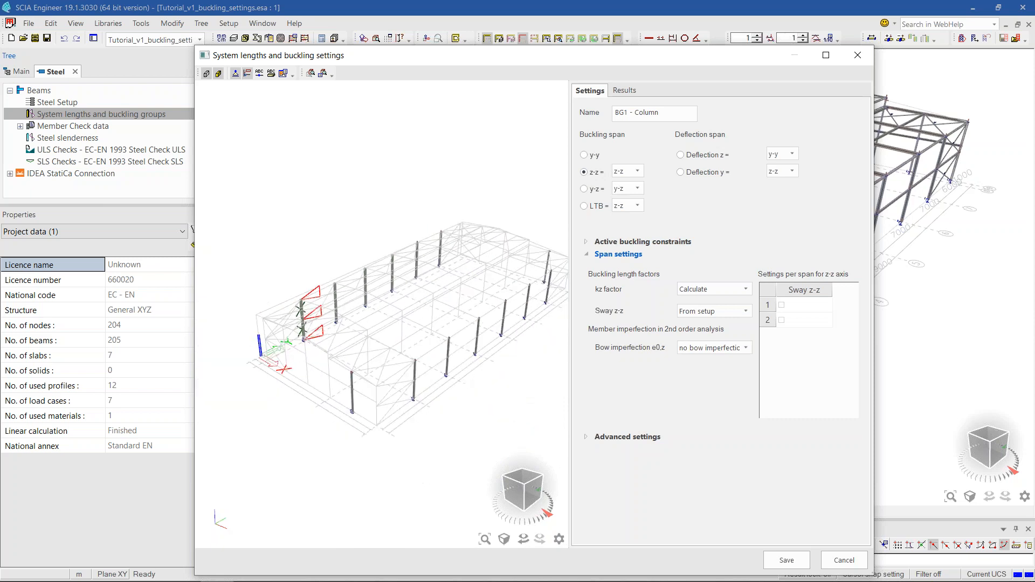
{"action": "left_click", "coordinate": [844, 561]}
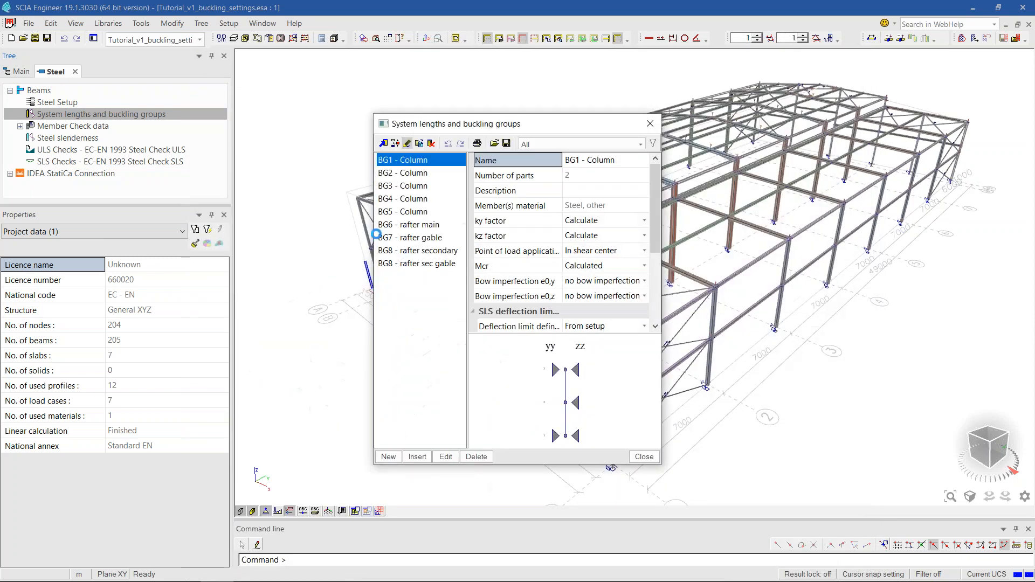
- Open buckling group "BG6 - rafter main" and review the rafter's y-y and z-z buckling constraints
{"action": "left_click", "coordinate": [405, 224]}
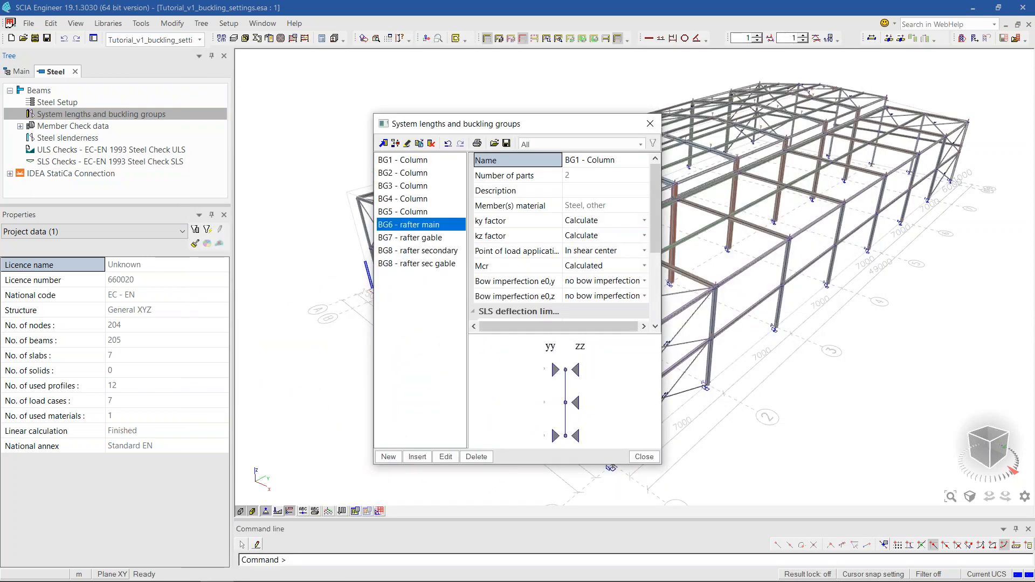
{"action": "left_click", "coordinate": [407, 144]}
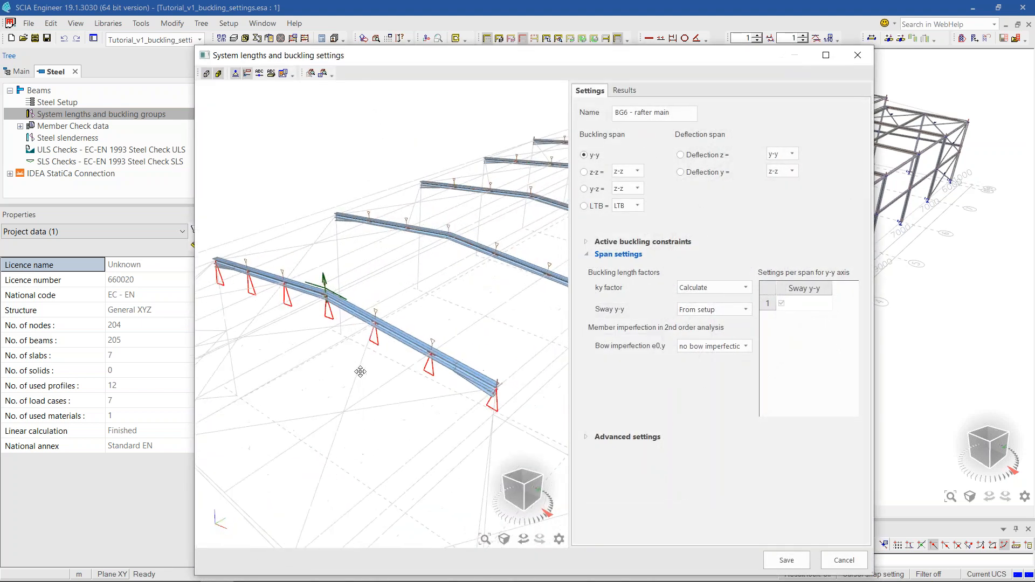
{"action": "middle_click_drag", "start_coordinate": [360, 372], "coordinate": [383, 377]}
{"action": "mouse_move", "coordinate": [439, 359]}
{"action": "middle_mouse_down"}
{"action": "mouse_move", "coordinate": [408, 349]}
{"action": "mouse_move", "coordinate": [430, 353]}
{"action": "middle_mouse_up"}
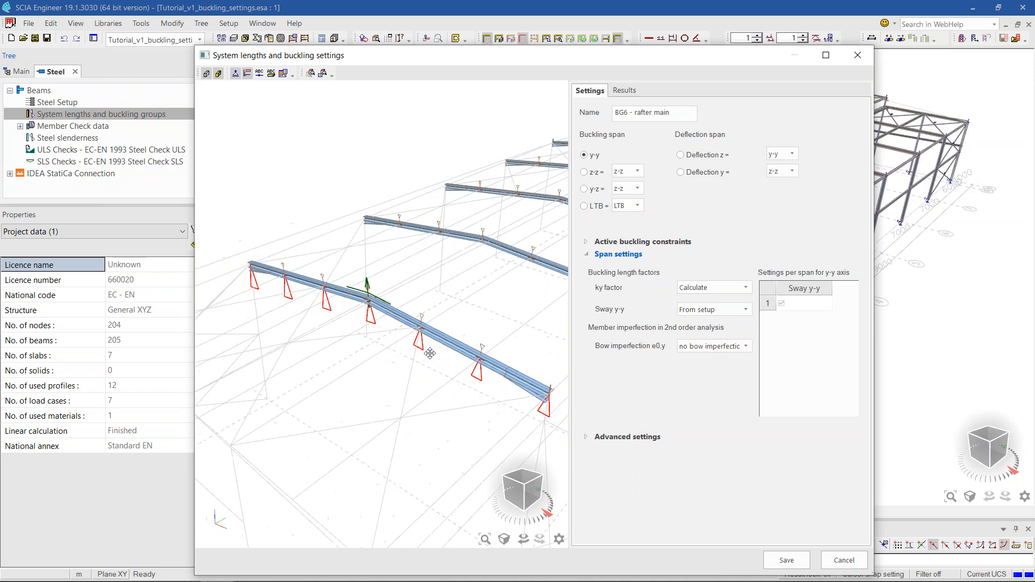
{"action": "left_click", "coordinate": [597, 172]}
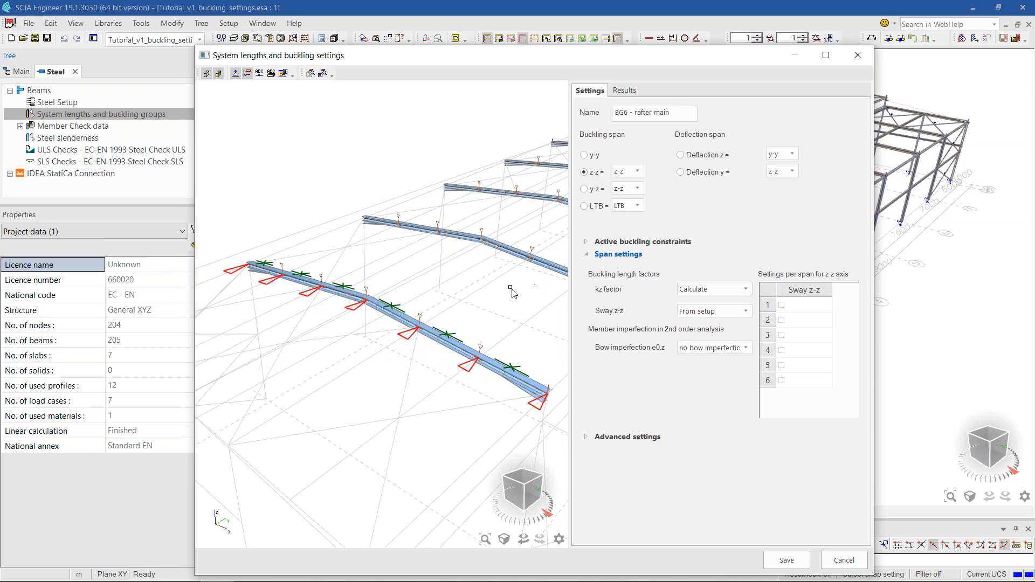
- Examine the main rafter's LTB constraints along its length in the 3D preview
{"action": "left_click", "coordinate": [593, 206]}
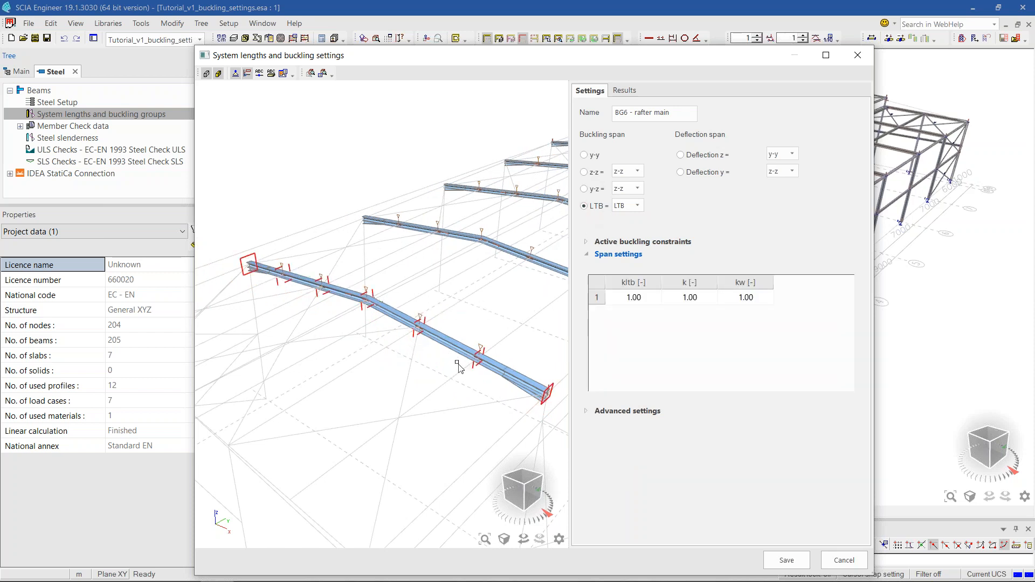
{"action": "scroll", "coordinate": [459, 367], "scroll_direction": "up", "scroll_amount": 2}
{"action": "scroll", "coordinate": [450, 345], "scroll_direction": "up", "scroll_amount": 1}
{"action": "scroll", "coordinate": [458, 377], "scroll_direction": "up", "scroll_amount": 1}
{"action": "scroll", "coordinate": [446, 376], "scroll_direction": "up", "scroll_amount": 1}
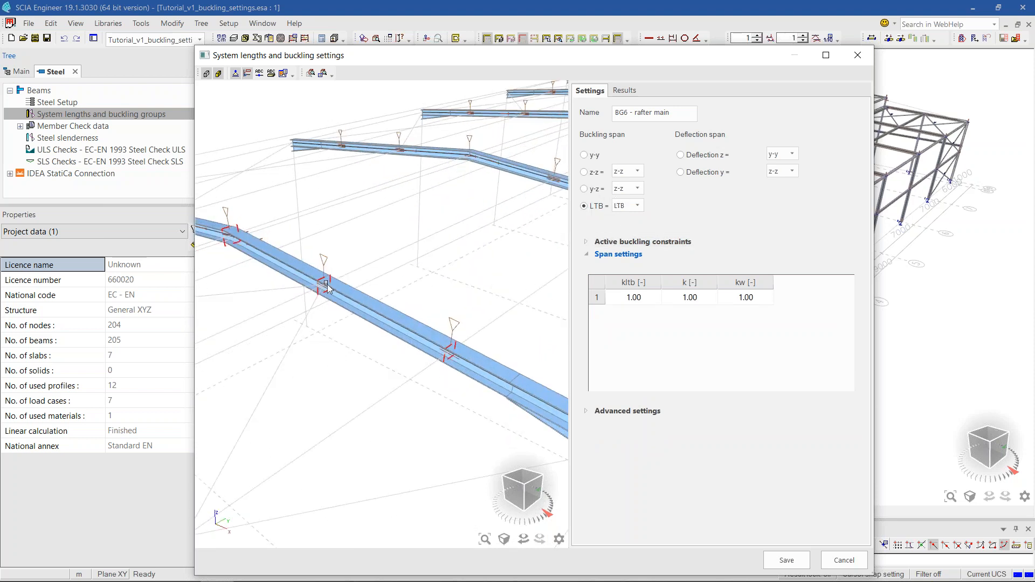
{"action": "scroll", "coordinate": [386, 393], "scroll_direction": "down", "scroll_amount": 2}
{"action": "mouse_move", "coordinate": [346, 375]}
{"action": "middle_mouse_down"}
{"action": "mouse_move", "coordinate": [365, 376]}
{"action": "mouse_move", "coordinate": [357, 384]}
{"action": "middle_mouse_up"}
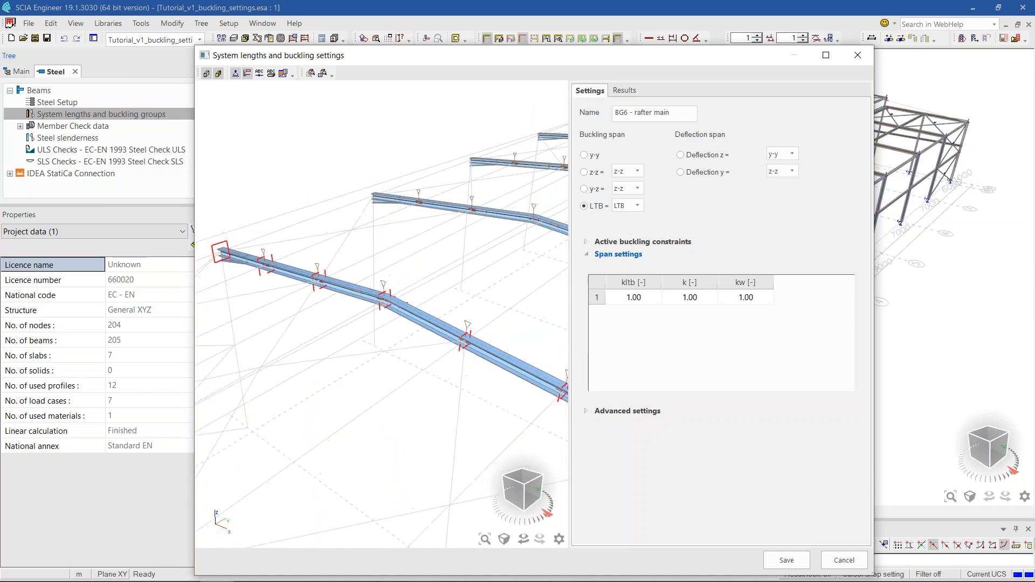
- Show the main rafter's active buckling constraints and try switching on the LTB constraint in row 6 from the 3D preview
{"action": "left_click", "coordinate": [587, 242]}
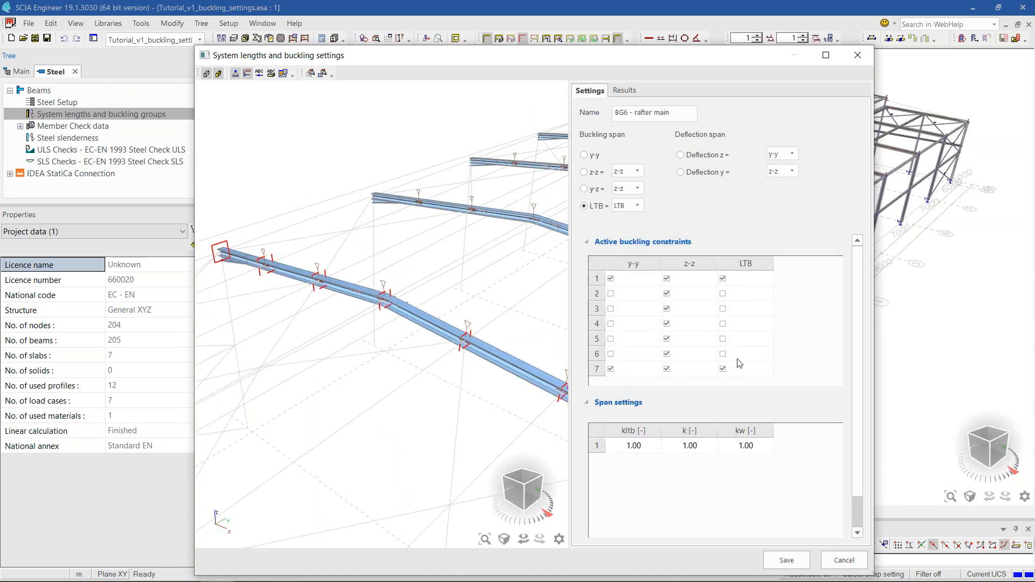
{"action": "left_click", "coordinate": [267, 277]}
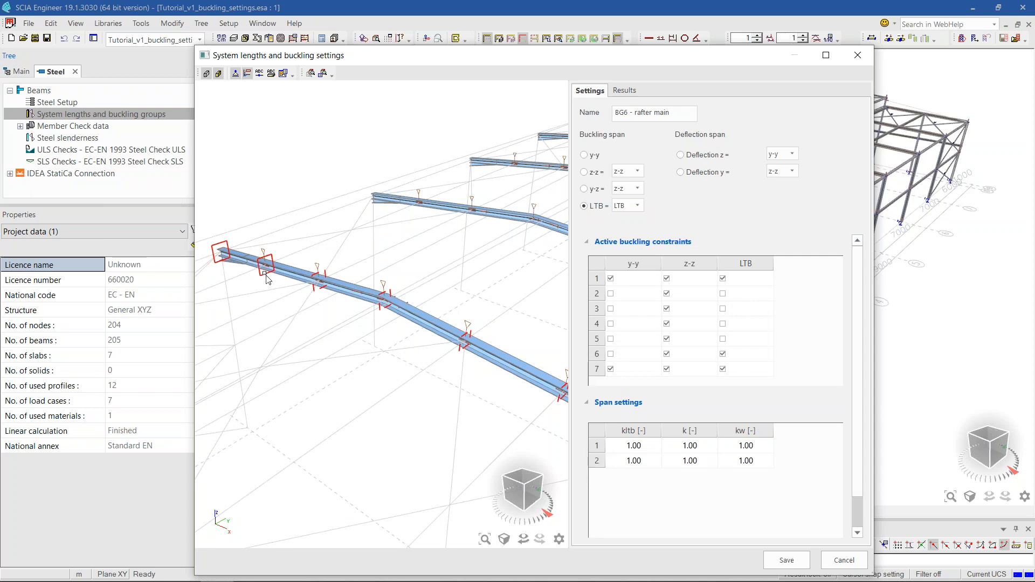
{"action": "left_click", "coordinate": [267, 276]}
{"action": "scroll", "coordinate": [295, 324], "scroll_direction": "down", "scroll_amount": 2}
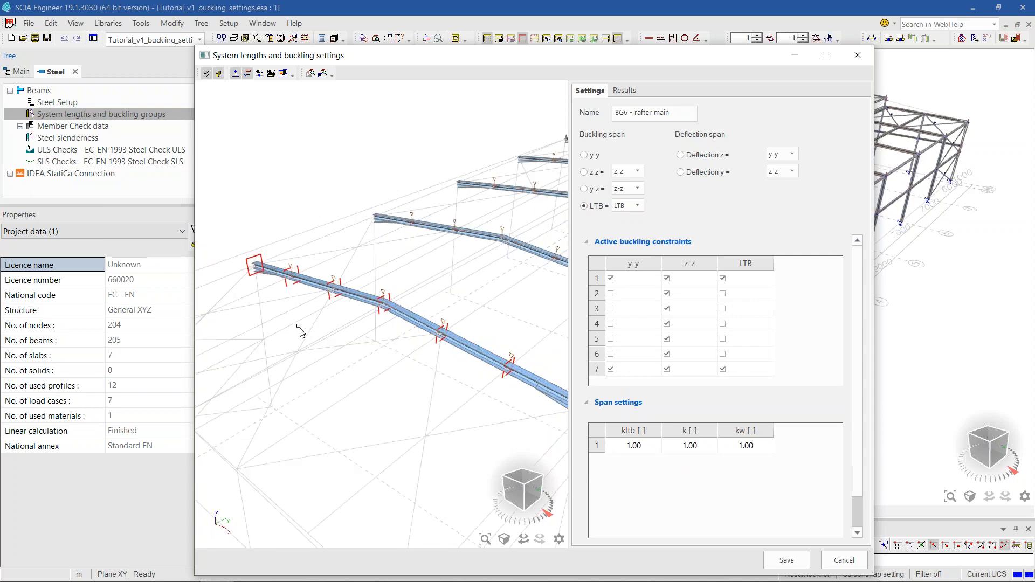
- Inspect the main rafter's LTB constraints up to its far end, then cancel the settings and close the buckling groups manager
{"action": "middle_click_drag", "start_coordinate": [334, 338], "coordinate": [321, 332]}
{"action": "middle_click_drag", "start_coordinate": [423, 379], "coordinate": [380, 360]}
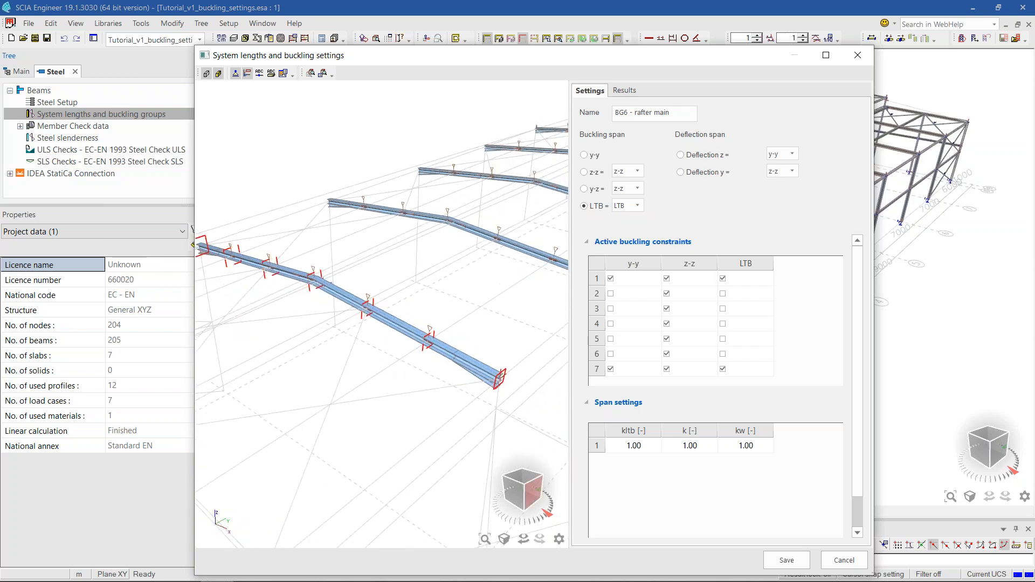
{"action": "left_click", "coordinate": [844, 561]}
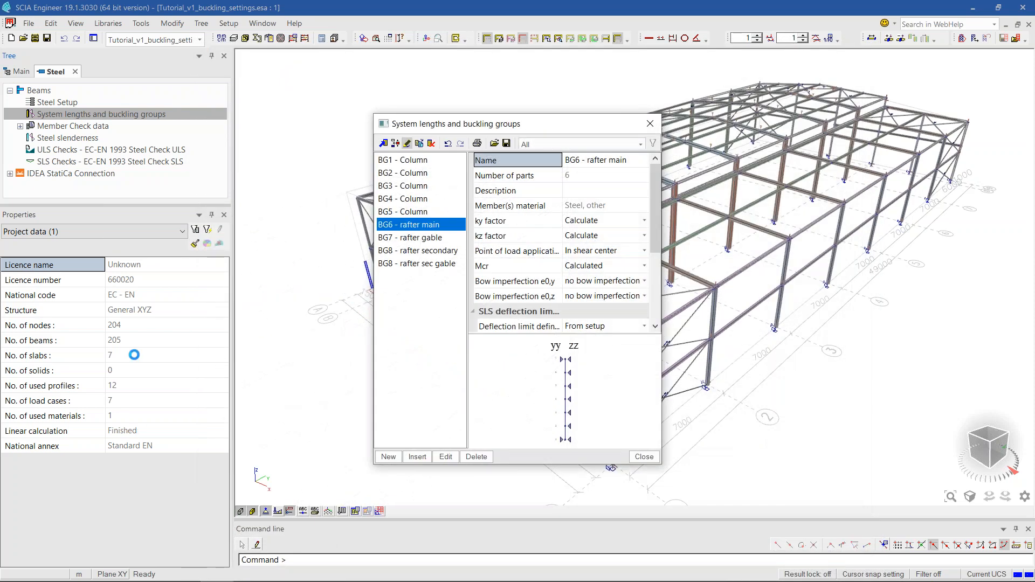
{"action": "left_click", "coordinate": [649, 124]}
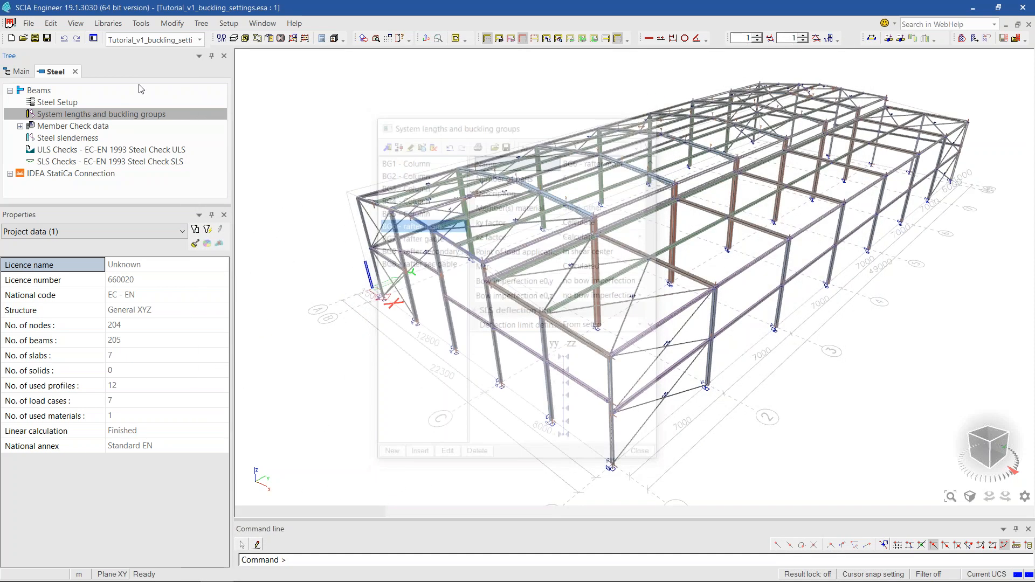
- Open the definition of a new LTB restraint in the member check data, review its parameters and cancel it
{"action": "left_click", "coordinate": [20, 126]}
{"action": "left_click", "coordinate": [76, 139]}
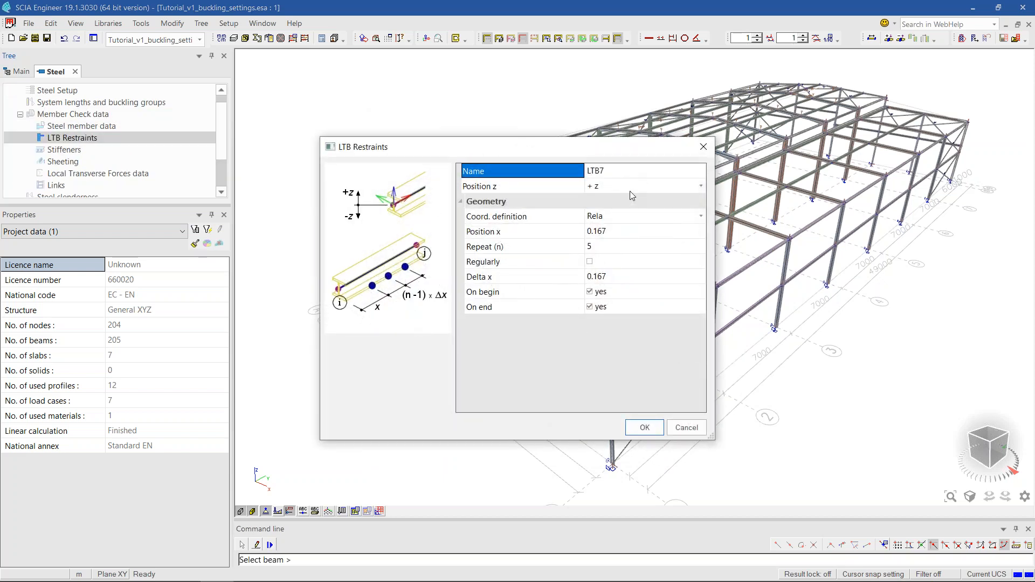
{"action": "left_click", "coordinate": [686, 426]}
- Select the LTB restraint on the first main rafter and extend the selection to all restraints with the same Position z
{"action": "left_click", "coordinate": [566, 205]}
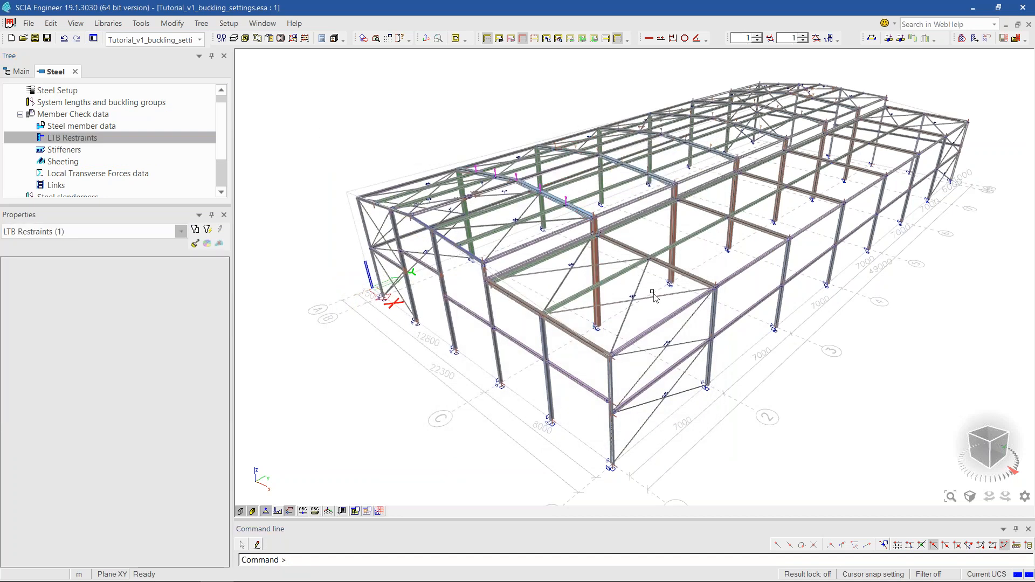
{"action": "scroll", "coordinate": [678, 318], "scroll_direction": "up", "scroll_amount": 5}
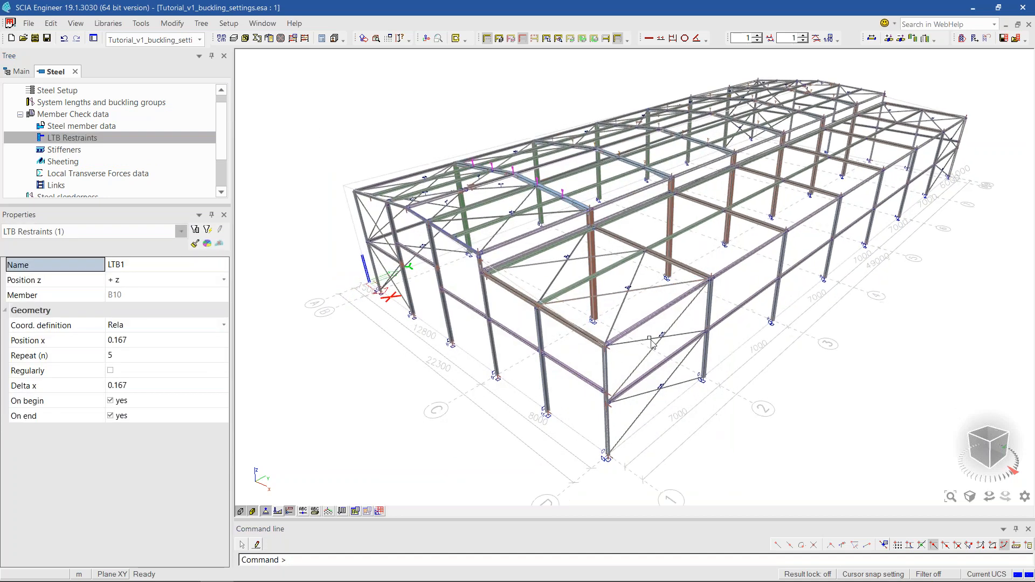
{"action": "scroll", "coordinate": [675, 313], "scroll_direction": "up", "scroll_amount": 3}
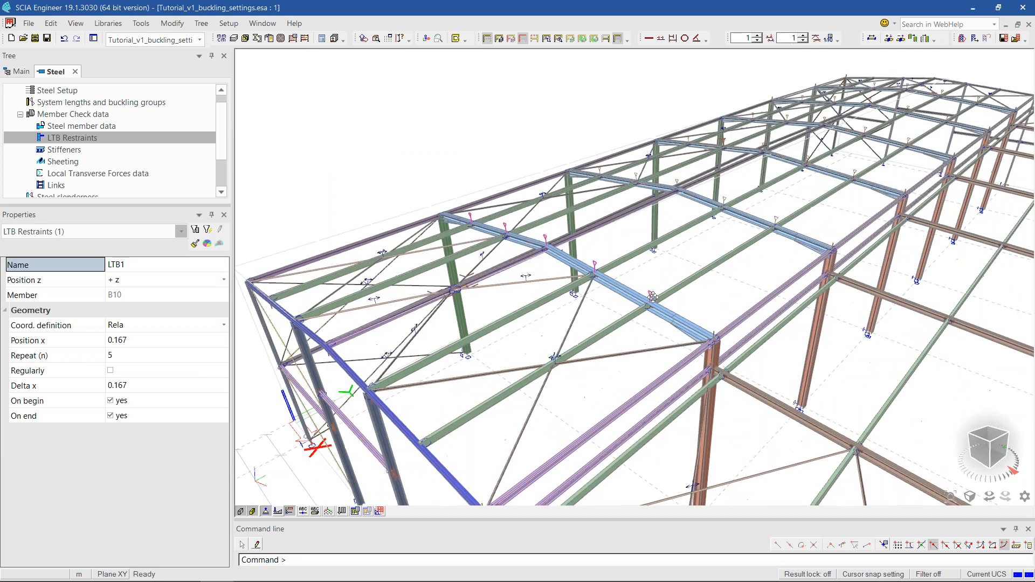
{"action": "left_click", "coordinate": [80, 281]}
{"action": "left_click", "coordinate": [208, 230]}
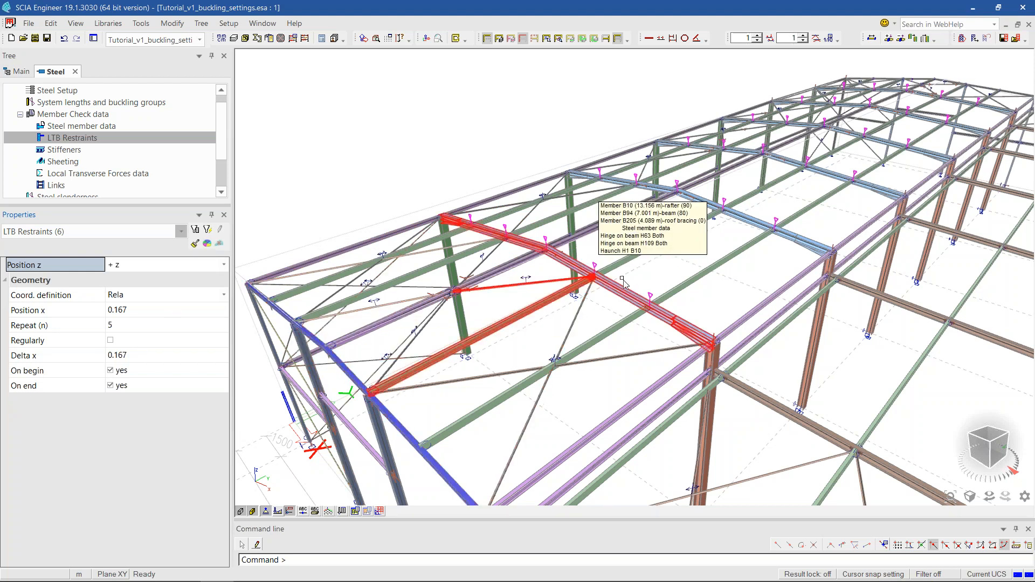
- Switch Position z of the selected LTB restraints to -z and back to +z
{"action": "left_click", "coordinate": [155, 268]}
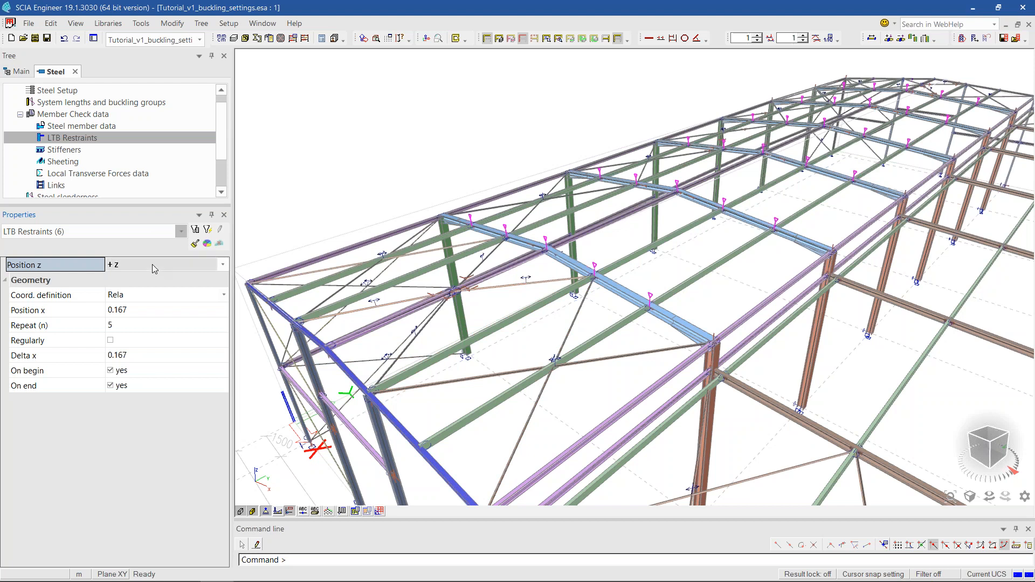
{"action": "left_click", "coordinate": [131, 291]}
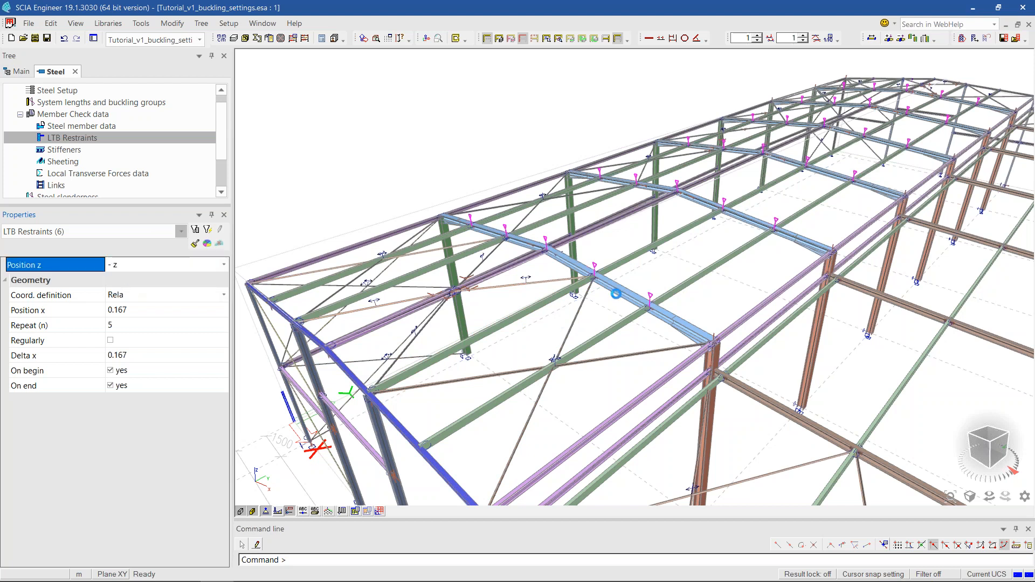
{"action": "left_click", "coordinate": [156, 265]}
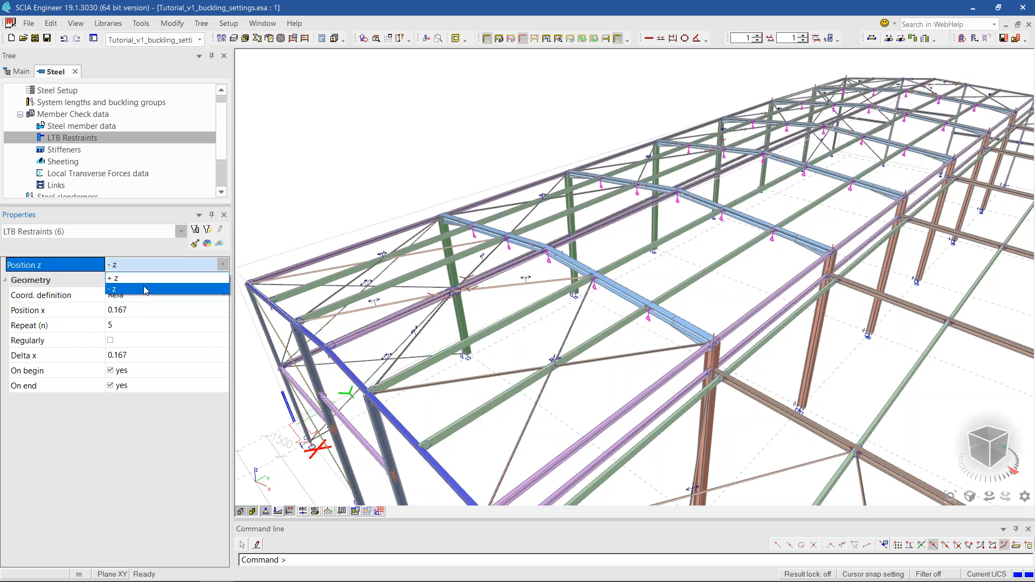
{"action": "left_click", "coordinate": [132, 277]}
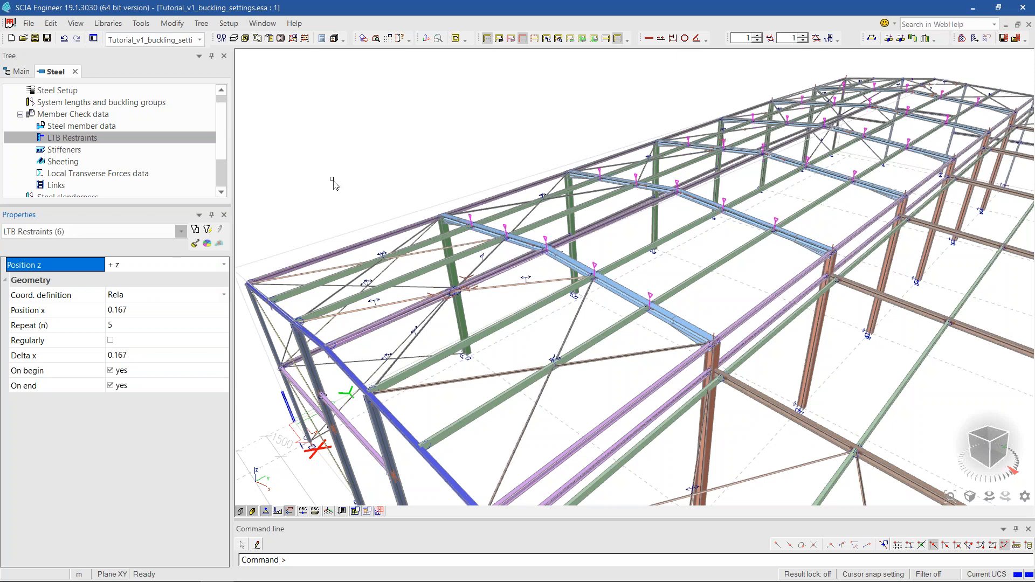
- Examine the LTB restraints on the main rafters along the whole hall and clear the selection
{"action": "scroll", "coordinate": [610, 272], "scroll_direction": "down", "scroll_amount": 2}
{"action": "middle_click_drag", "start_coordinate": [634, 279], "coordinate": [603, 293]}
{"action": "scroll", "coordinate": [603, 292], "scroll_direction": "down", "scroll_amount": 2}
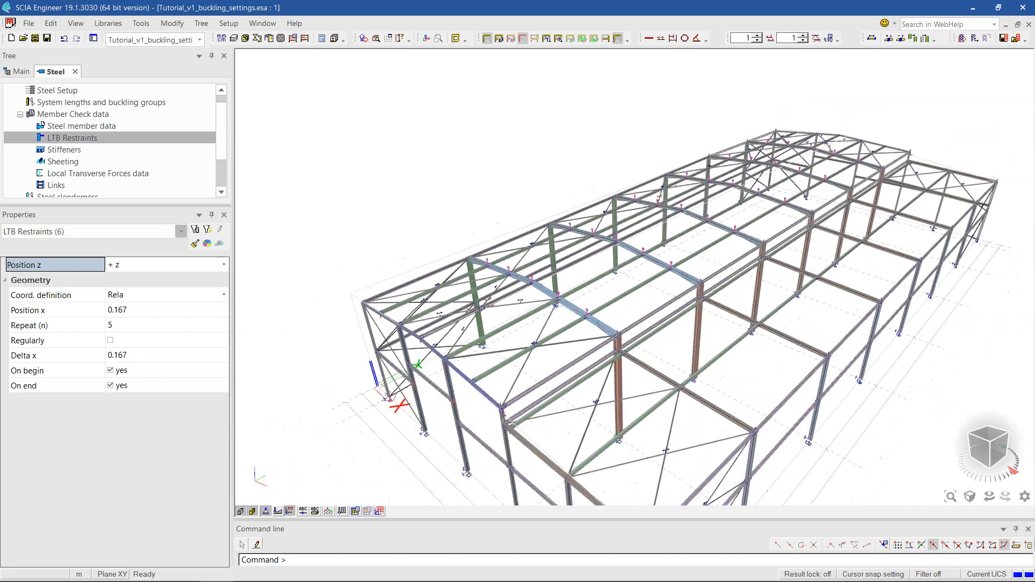
{"action": "scroll", "coordinate": [603, 293], "scroll_direction": "down", "scroll_amount": 1}
{"action": "scroll", "coordinate": [603, 292], "scroll_direction": "down", "scroll_amount": 1}
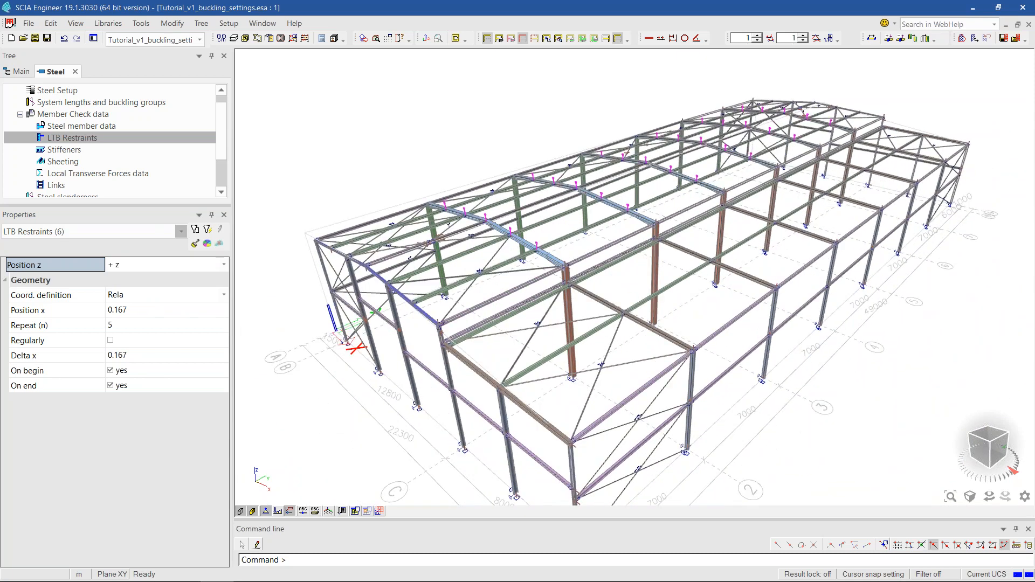
{"action": "key", "text": "Escape"}
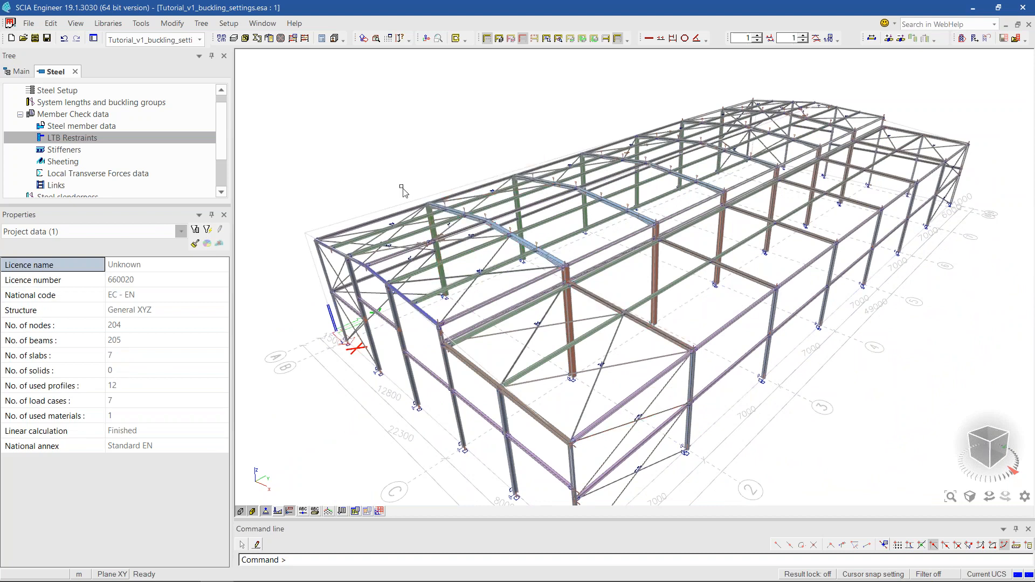
{"action": "scroll", "coordinate": [400, 198], "scroll_direction": "down", "scroll_amount": 1}
{"action": "mouse_move", "coordinate": [403, 207]}
{"action": "middle_mouse_down"}
{"action": "mouse_move", "coordinate": [411, 206]}
{"action": "mouse_move", "coordinate": [395, 203]}
{"action": "middle_mouse_up"}
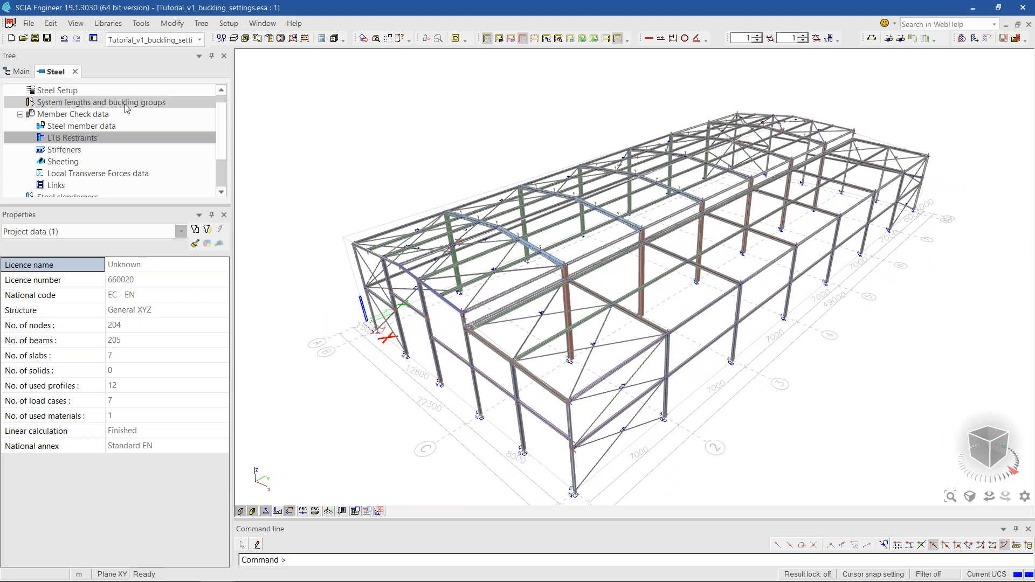
- Open buckling group "BG5 - Column", review its y-y and z-z buckling constraints and cancel without changes
{"action": "scroll", "coordinate": [67, 100], "scroll_direction": "up", "scroll_amount": 1}
{"action": "double_click", "coordinate": [102, 115]}
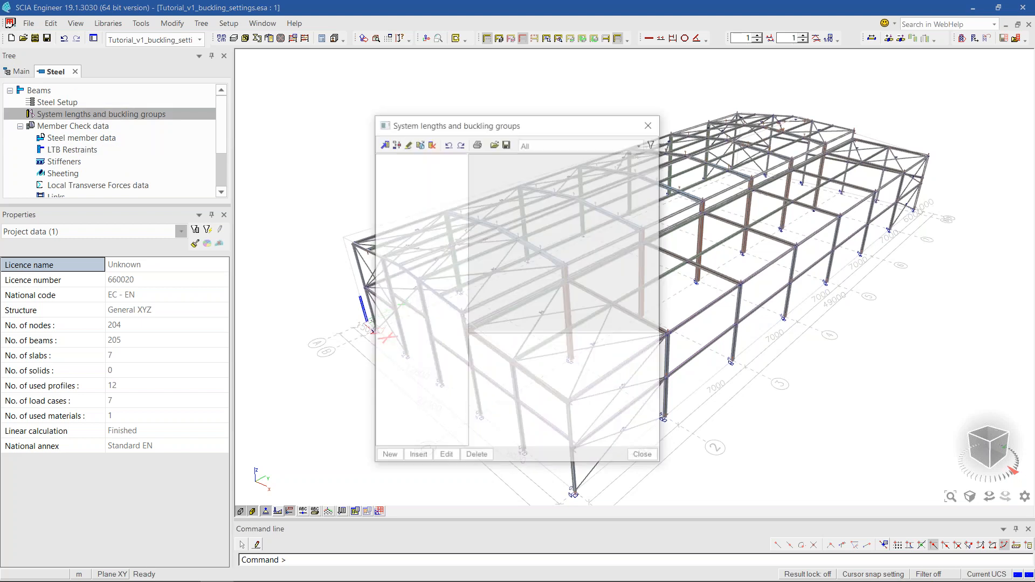
{"action": "left_click", "coordinate": [408, 211]}
{"action": "left_click", "coordinate": [407, 143]}
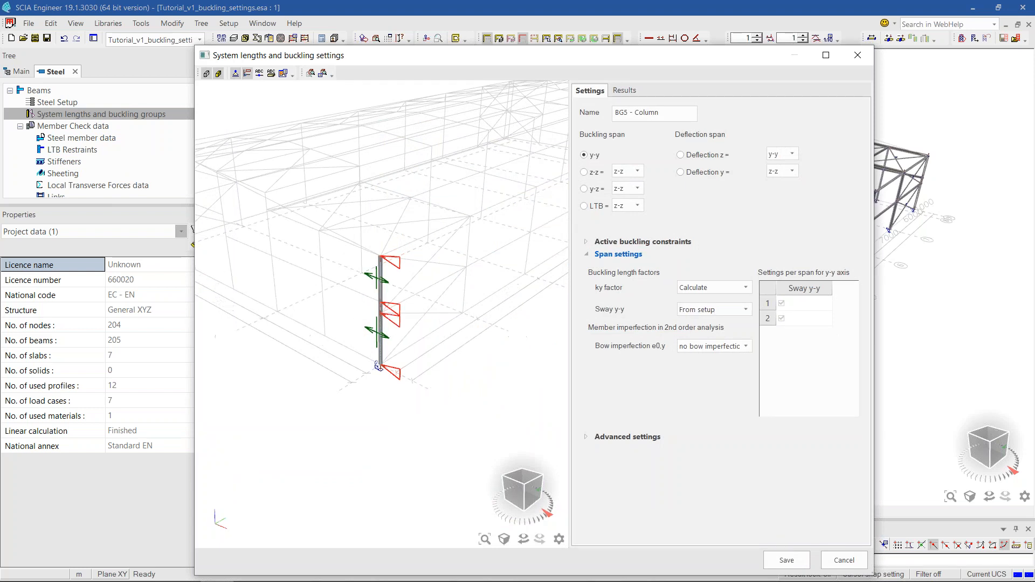
{"action": "scroll", "coordinate": [386, 328], "scroll_direction": "up", "scroll_amount": 4}
{"action": "scroll", "coordinate": [383, 339], "scroll_direction": "up", "scroll_amount": 1}
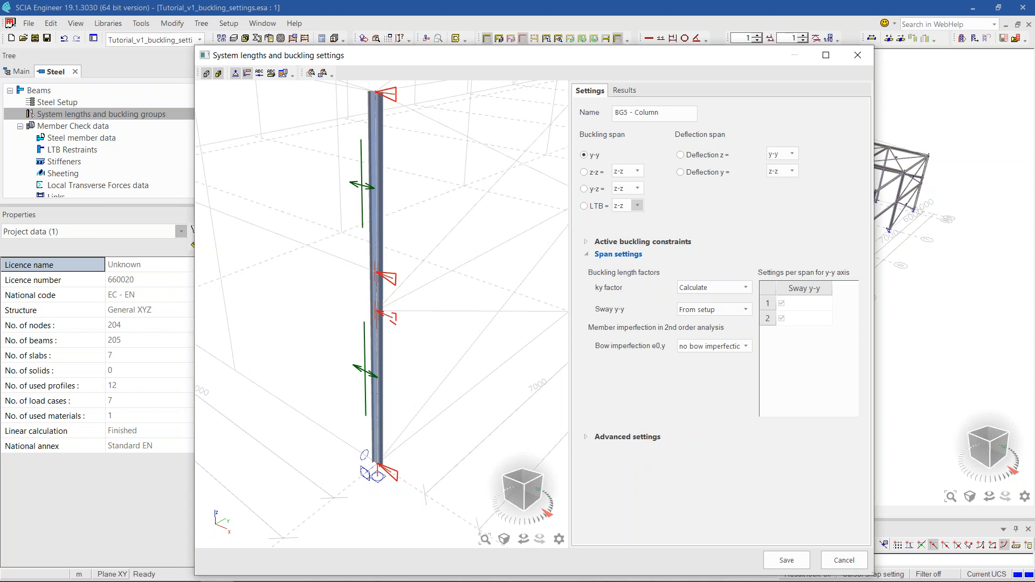
{"action": "left_click", "coordinate": [593, 173]}
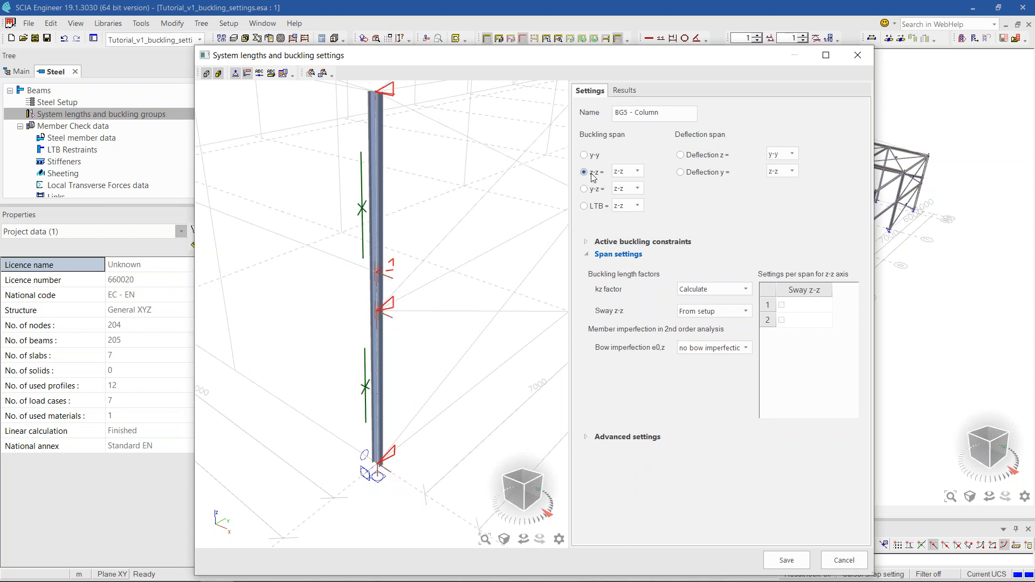
{"action": "left_click", "coordinate": [844, 560]}
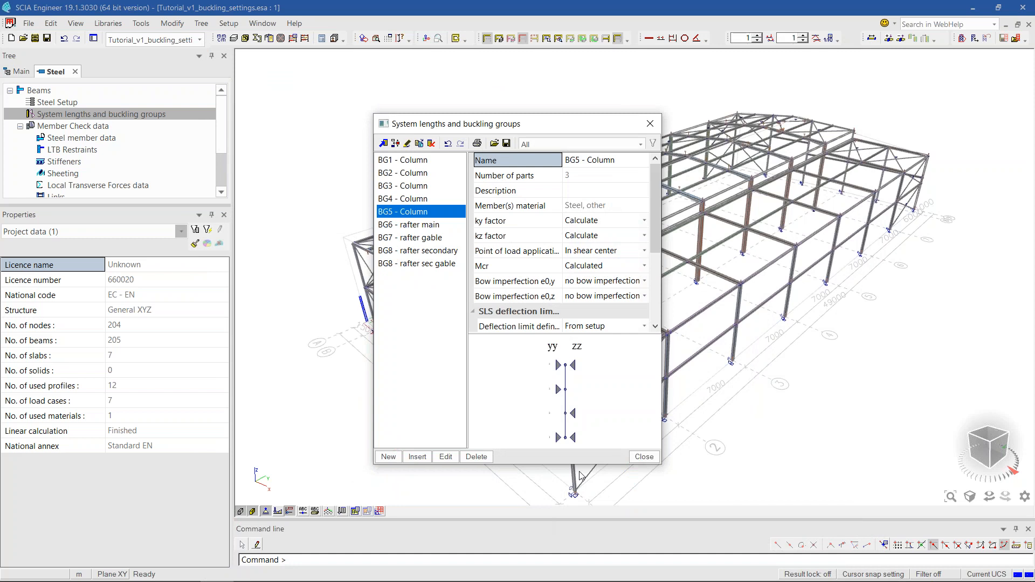
- Switch to PowerPoint and present slide 9, "ULS Stability Checks", on the automatic calculation of buckling ratios
{"action": "key", "text": "super"}
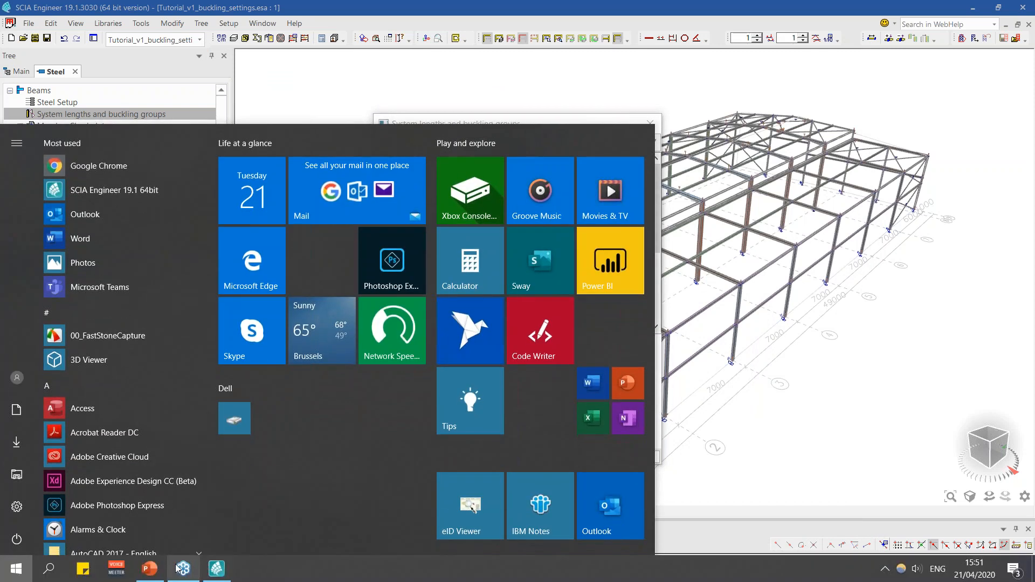
{"action": "left_click", "coordinate": [156, 566]}
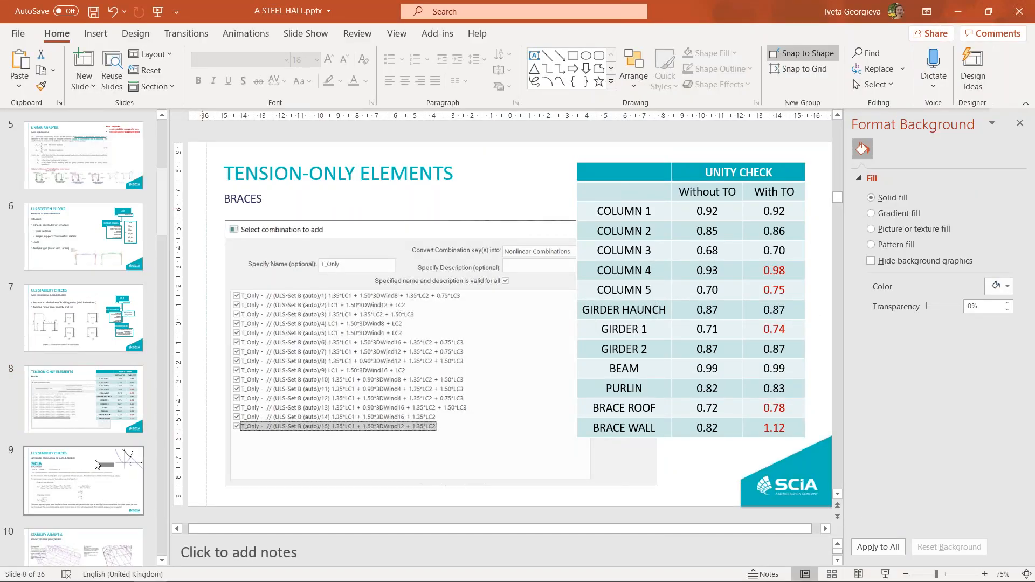
{"action": "left_click", "coordinate": [97, 465]}
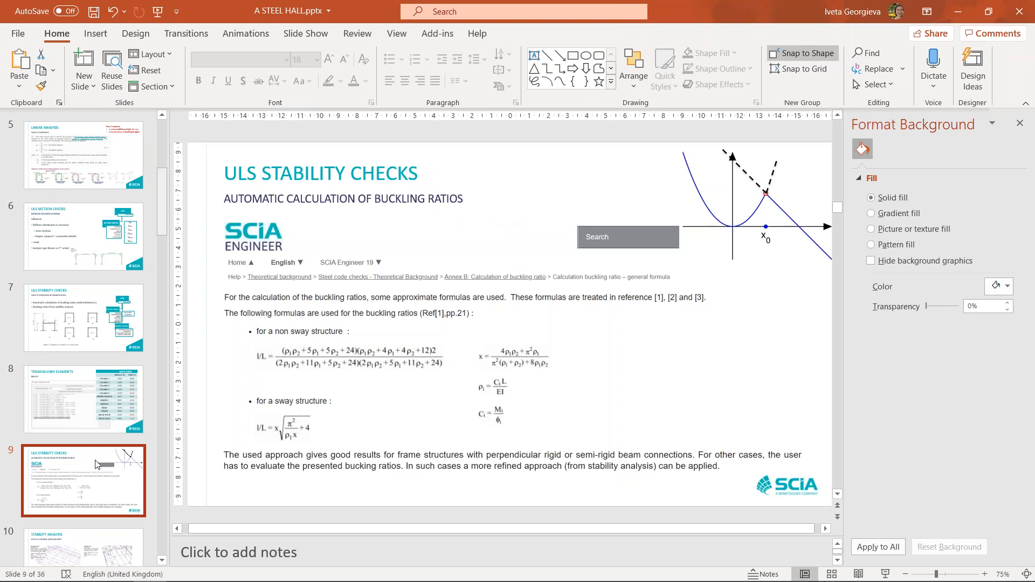
{"action": "key", "text": "shift+F5"}
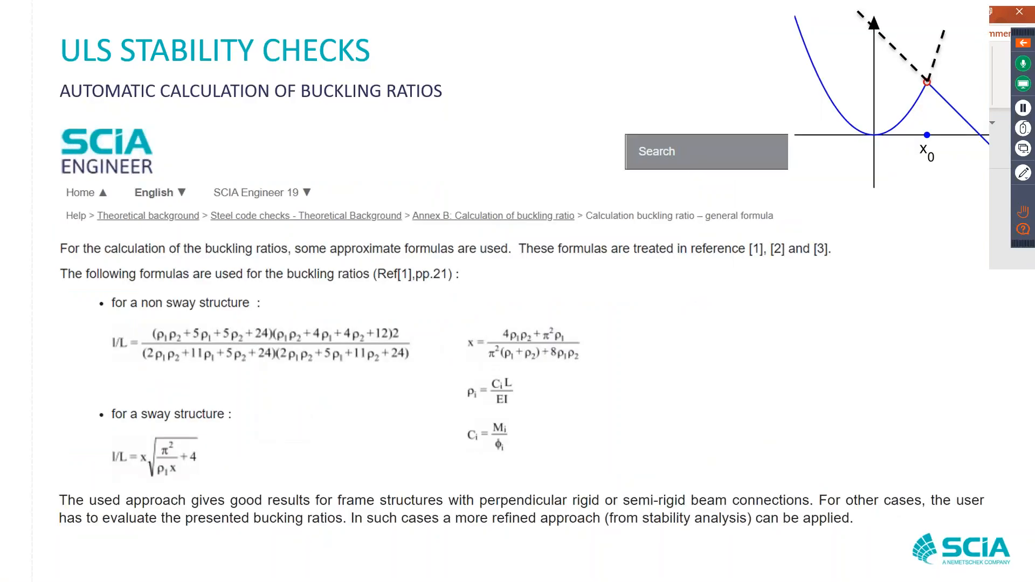
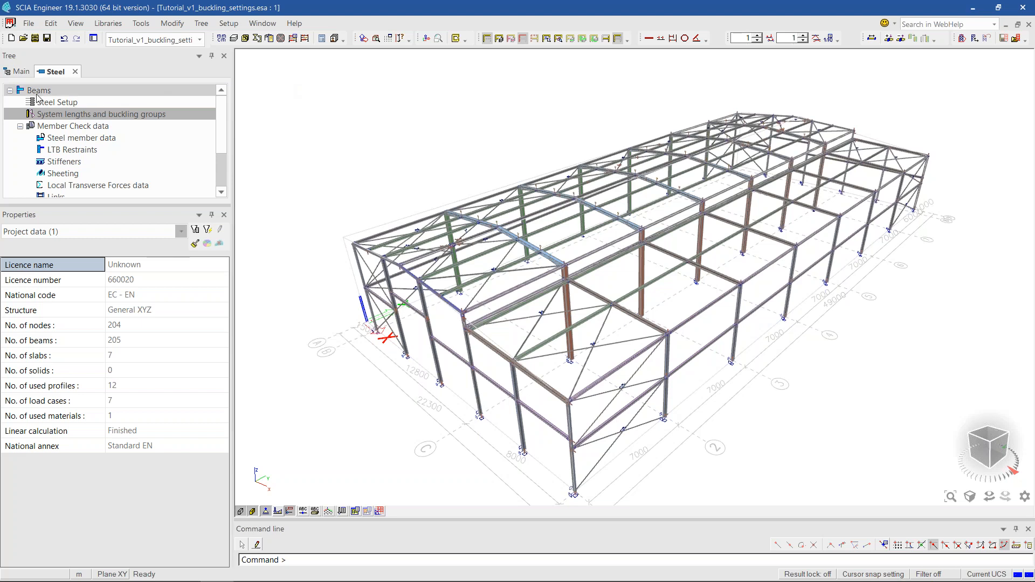
- Set the default y-y sway type to no in the steel setup's member check settings and confirm
{"action": "double_click", "coordinate": [62, 105]}
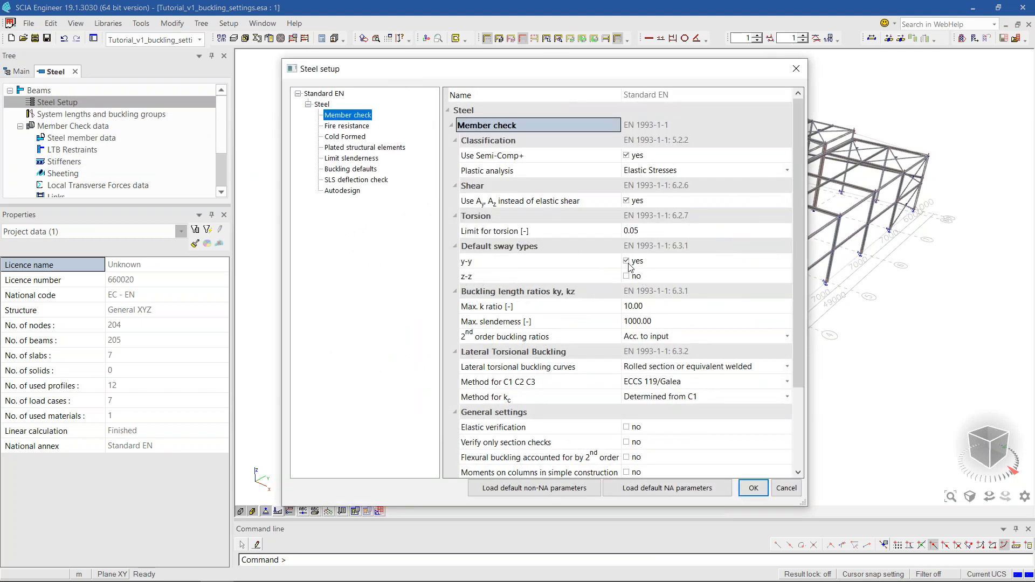
{"action": "left_click", "coordinate": [627, 262]}
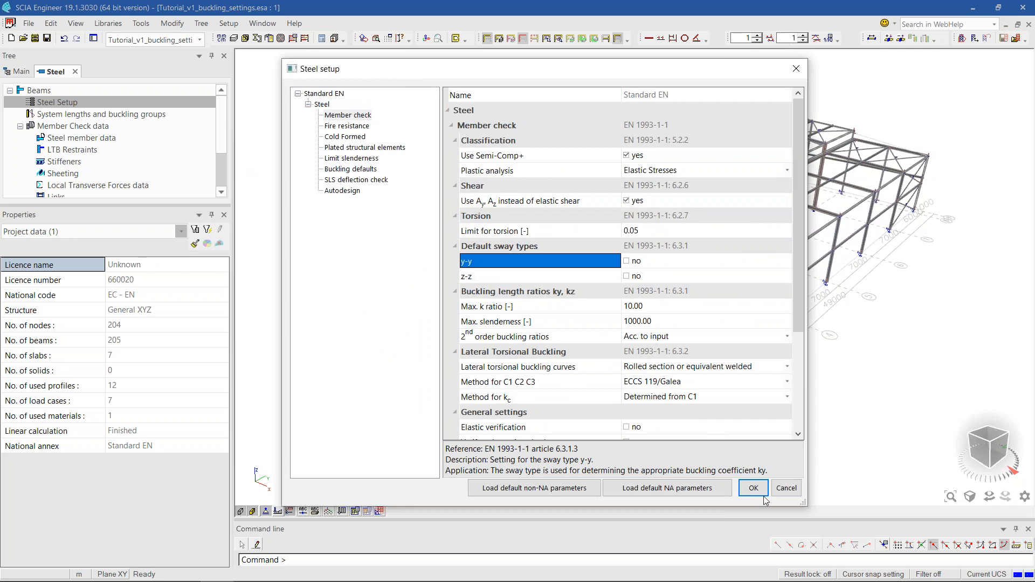
{"action": "left_click", "coordinate": [762, 493]}
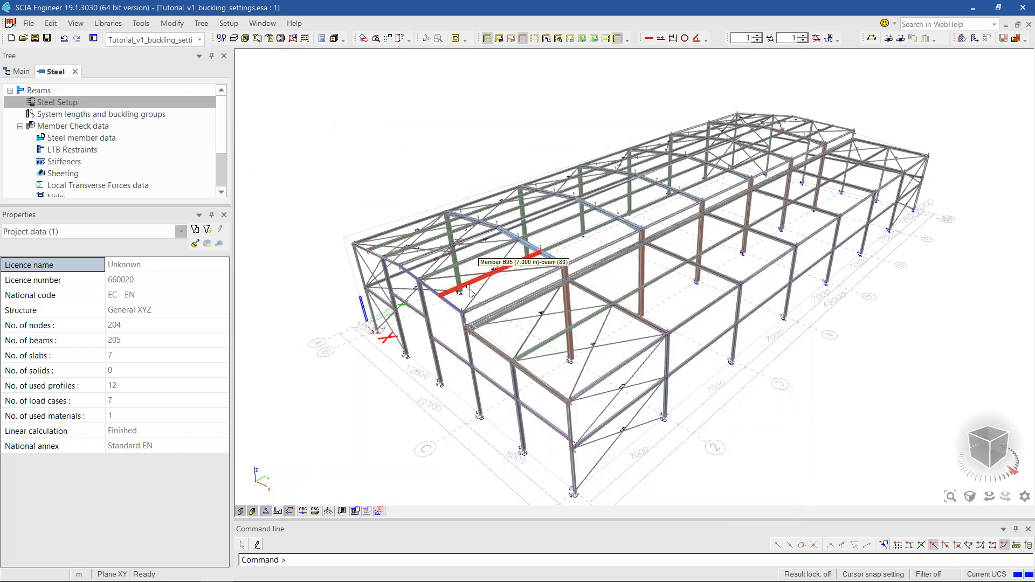
- Run the EC-EN 1993 ULS steel check on all members for combination ULS-Set B (auto)
{"action": "left_click_drag", "start_coordinate": [137, 207], "coordinate": [150, 344]}
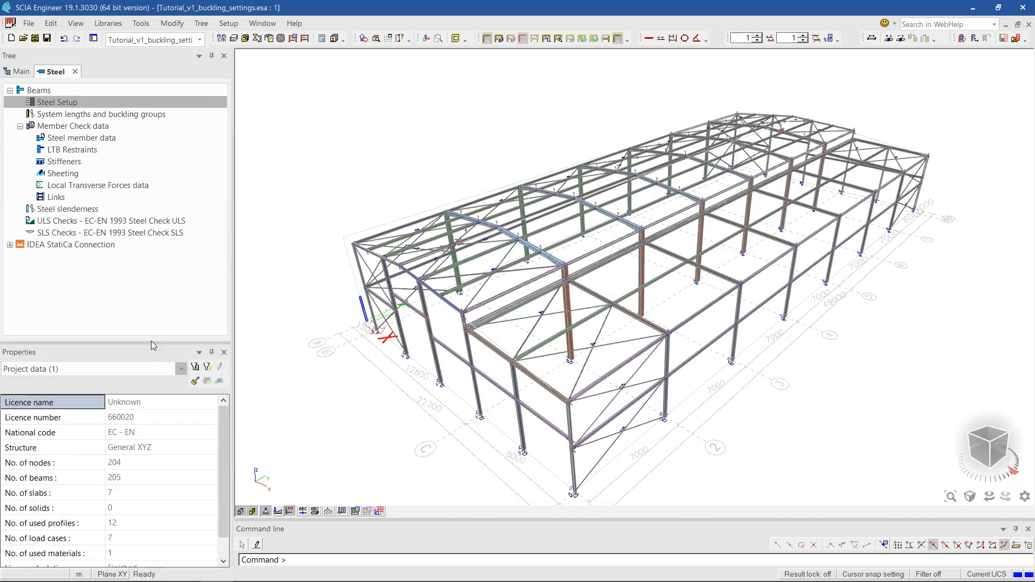
{"action": "left_click", "coordinate": [108, 220]}
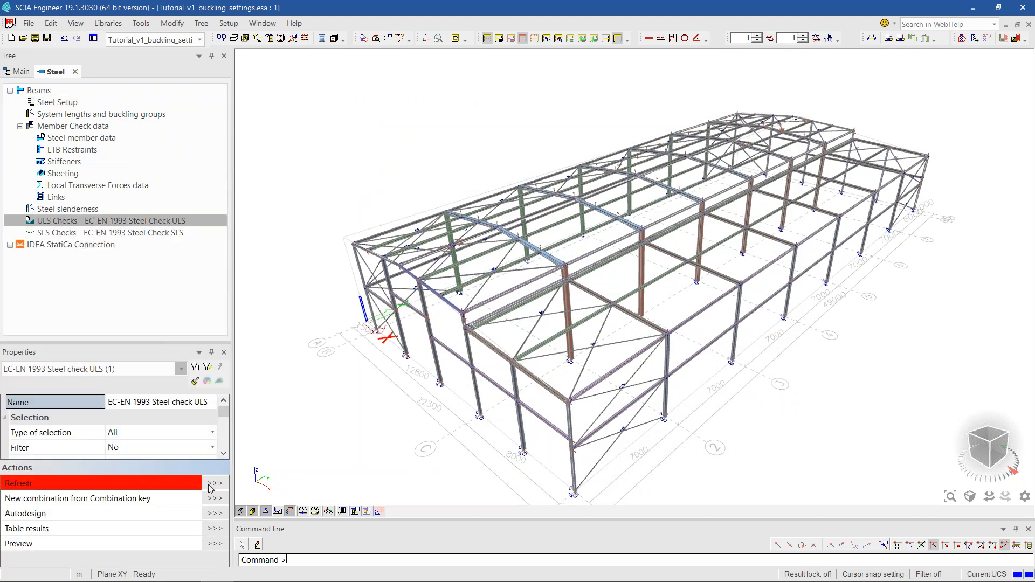
{"action": "left_click", "coordinate": [212, 484]}
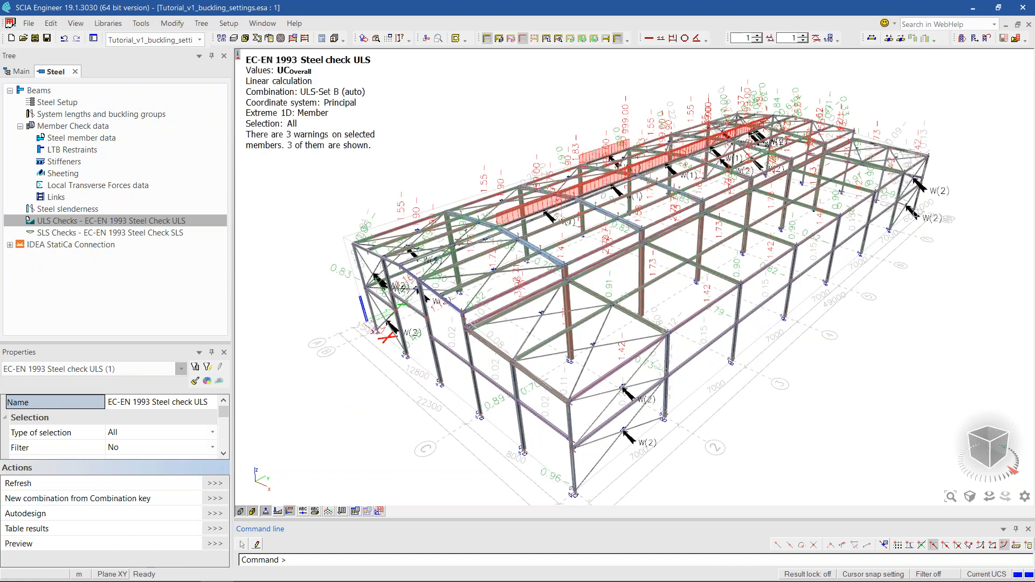
{"action": "left_click_drag", "start_coordinate": [197, 342], "coordinate": [195, 260]}
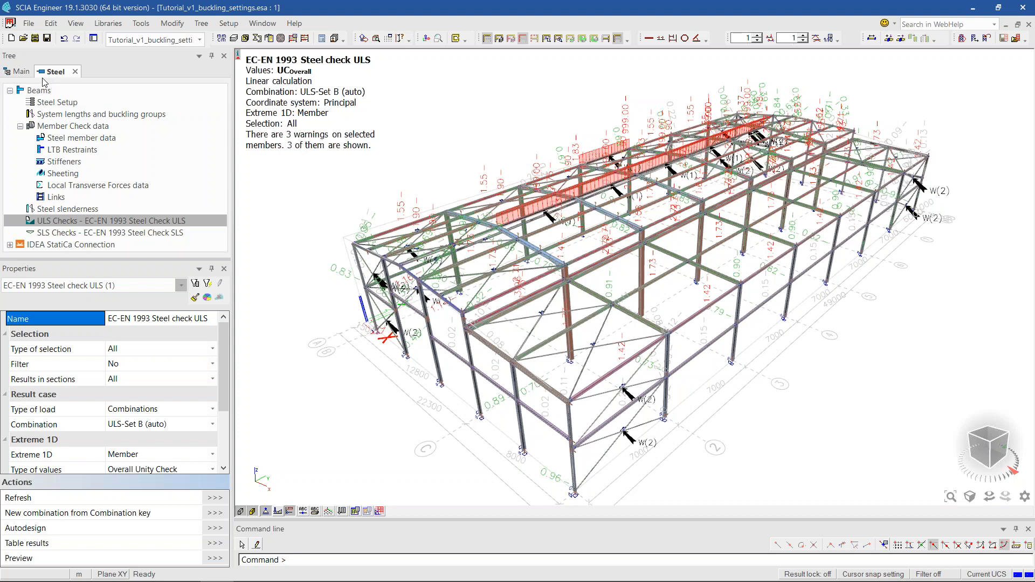
- Open the overall Autodesign and add a steel Cross-section AutoDesign item
{"action": "left_click", "coordinate": [25, 72]}
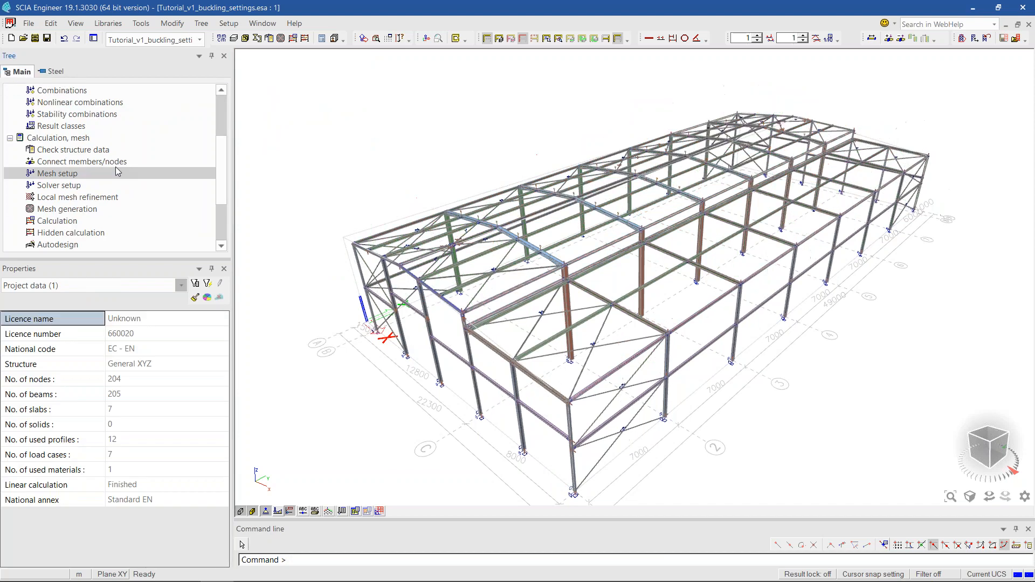
{"action": "scroll", "coordinate": [87, 186], "scroll_direction": "down", "scroll_amount": 1}
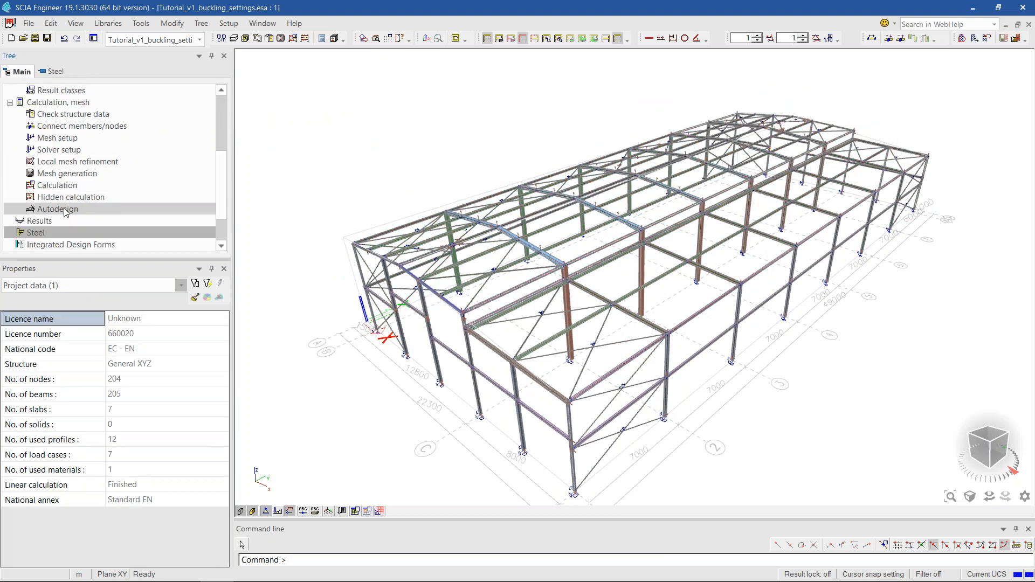
{"action": "double_click", "coordinate": [74, 210]}
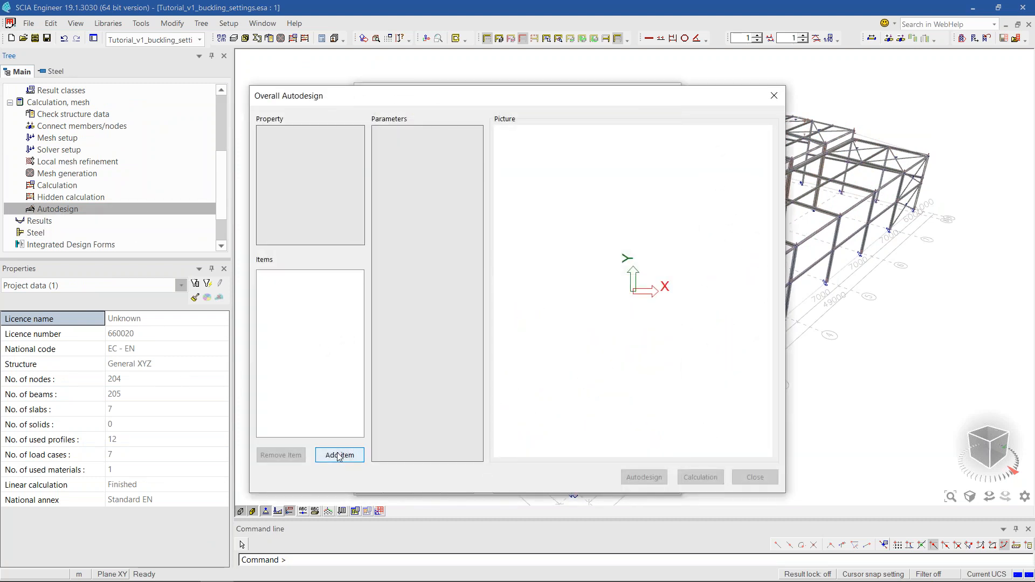
{"action": "left_click", "coordinate": [339, 456]}
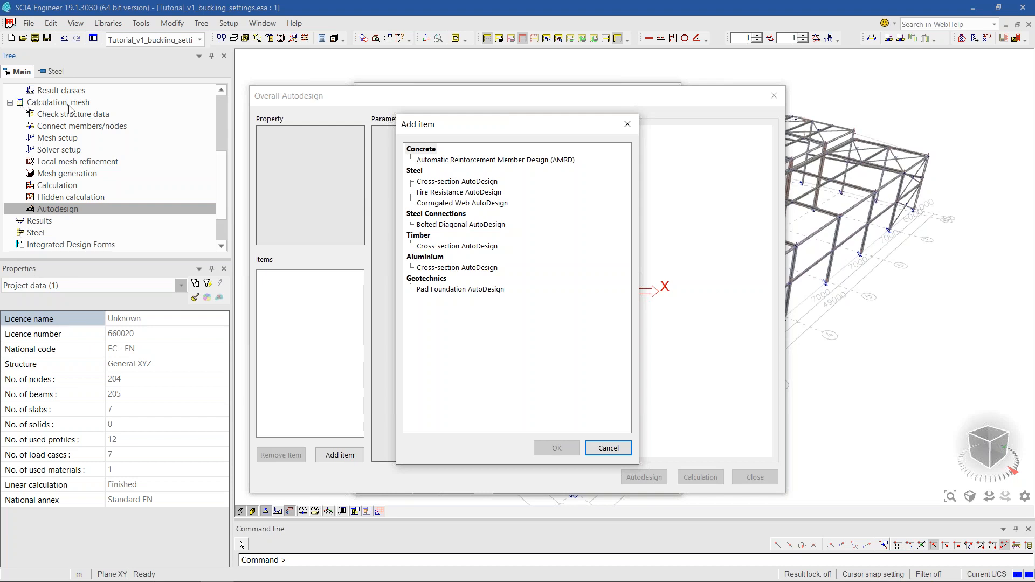
{"action": "left_click", "coordinate": [441, 182]}
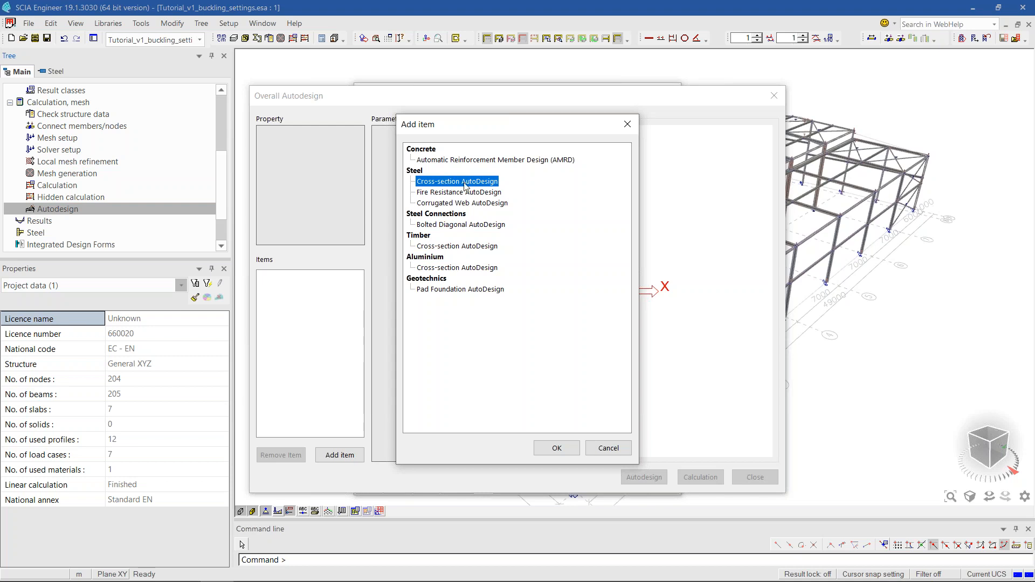
{"action": "left_click", "coordinate": [555, 448]}
- Include all available cross-sections, from CS1 - Column 1 to CS4 - Column 5, in the autodesign and close its definition
{"action": "left_click_drag", "start_coordinate": [475, 378], "coordinate": [438, 229]}
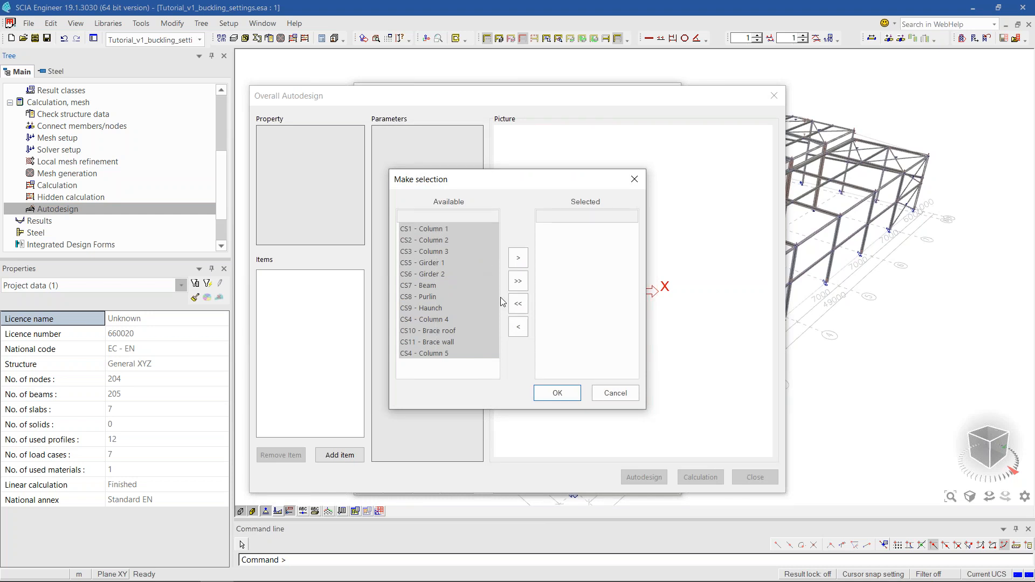
{"action": "left_click", "coordinate": [519, 283]}
{"action": "left_click", "coordinate": [557, 393]}
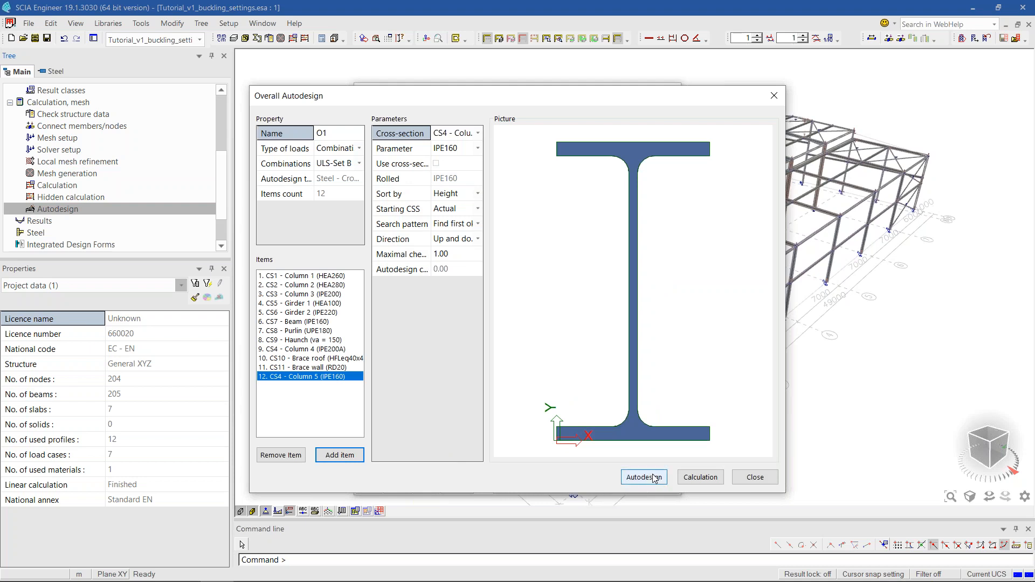
{"action": "left_click", "coordinate": [751, 478]}
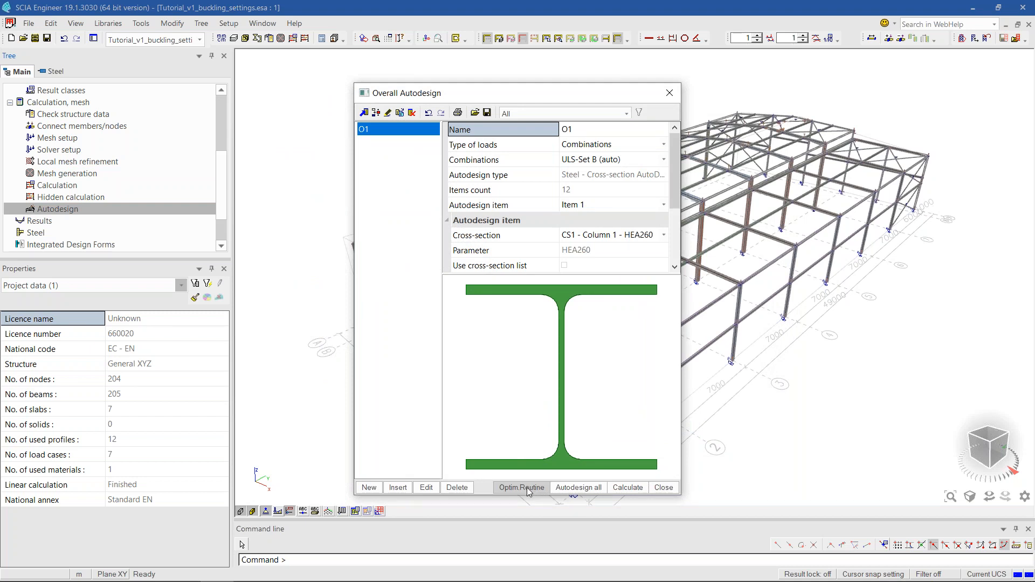
- Run the autodesign of all items, review the resulting cross-section table and close the preview
{"action": "left_click", "coordinate": [573, 488]}
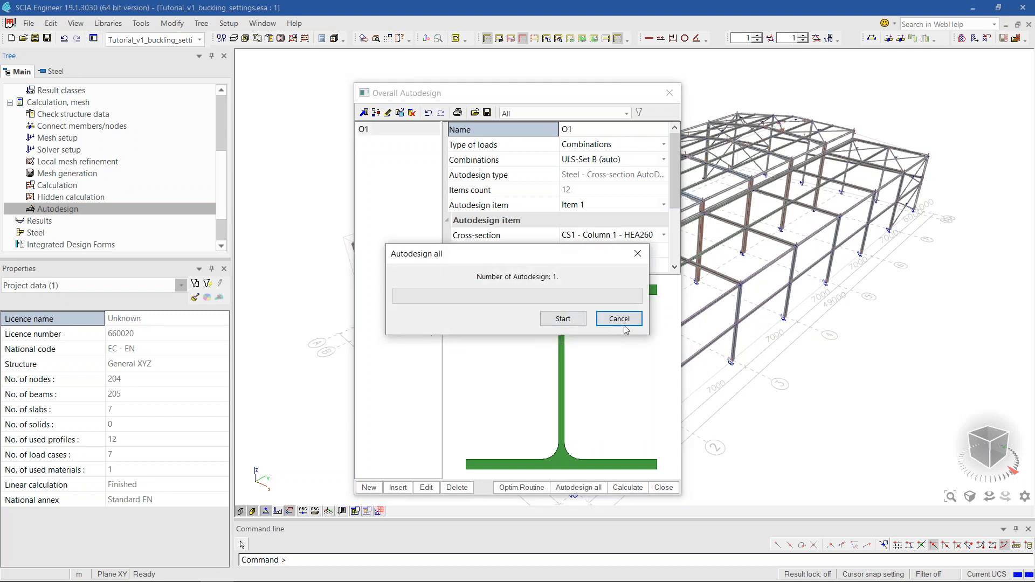
{"action": "left_click", "coordinate": [564, 319]}
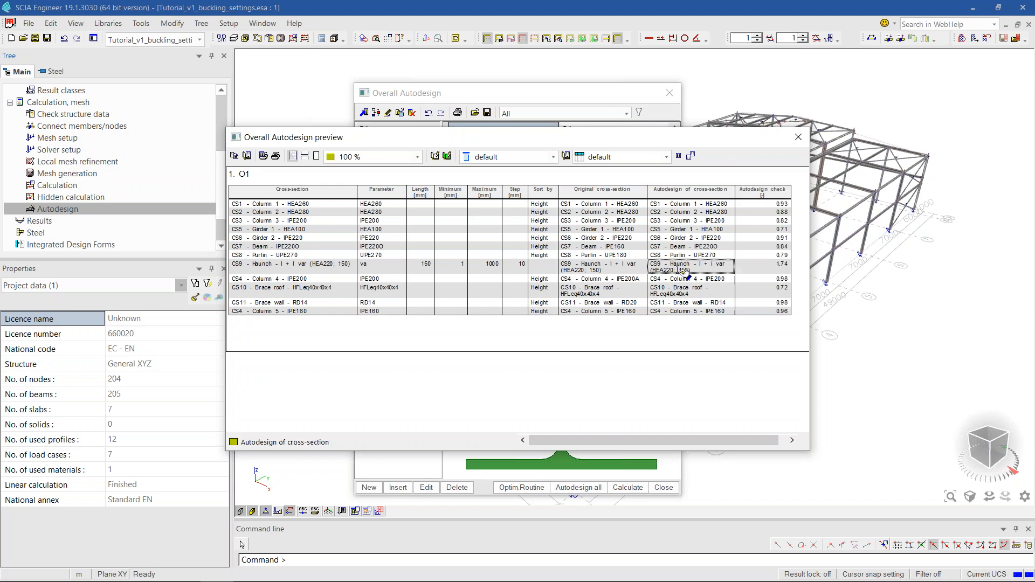
{"action": "left_click", "coordinate": [798, 138]}
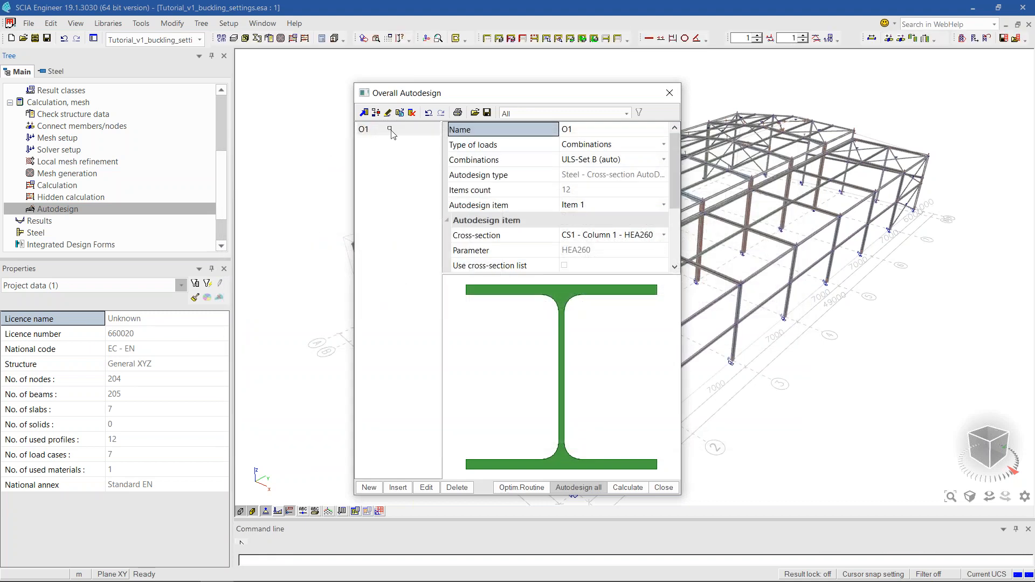
- Set the autodesign parameter of the CS9 - Haunch cross-section to HEA220 in autodesign O1
{"action": "left_click", "coordinate": [579, 487]}
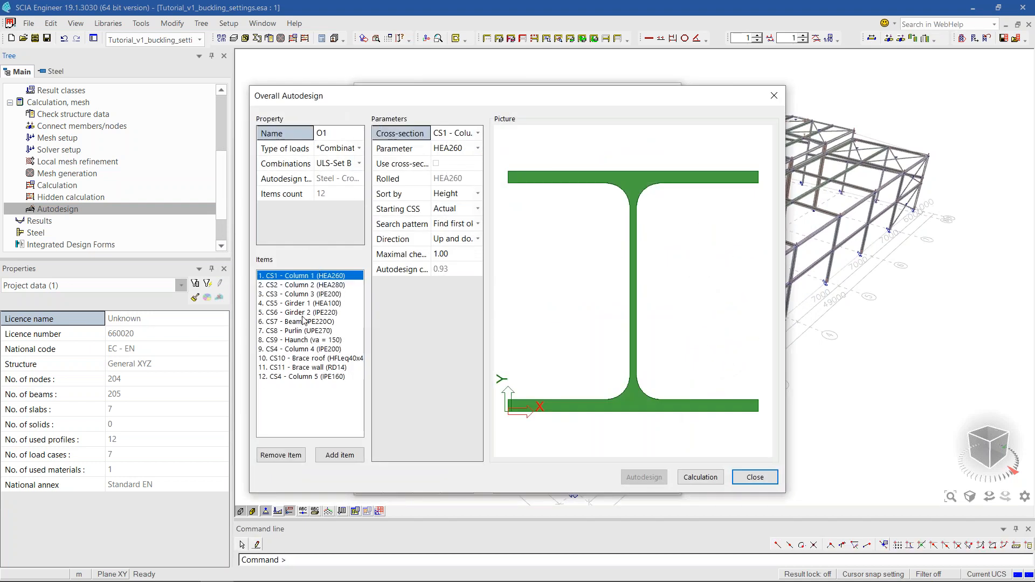
{"action": "left_click", "coordinate": [300, 341]}
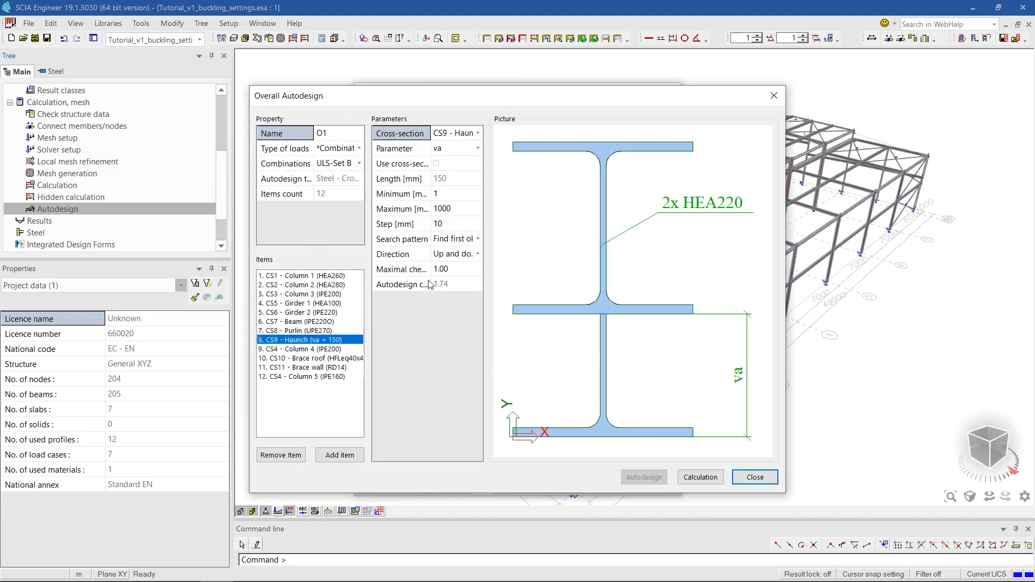
{"action": "left_click", "coordinate": [454, 150]}
{"action": "left_click", "coordinate": [454, 150]}
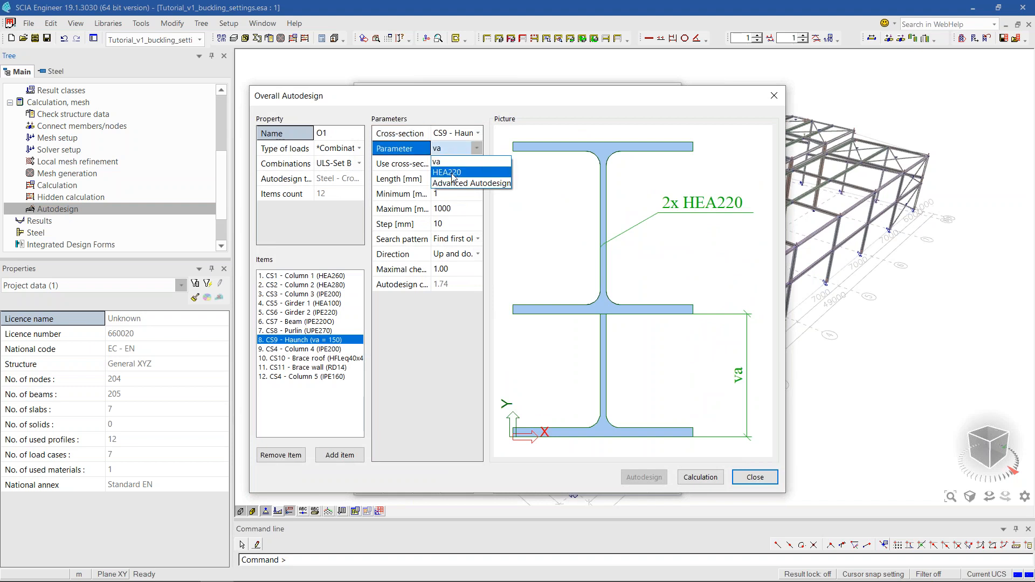
{"action": "left_click", "coordinate": [452, 172]}
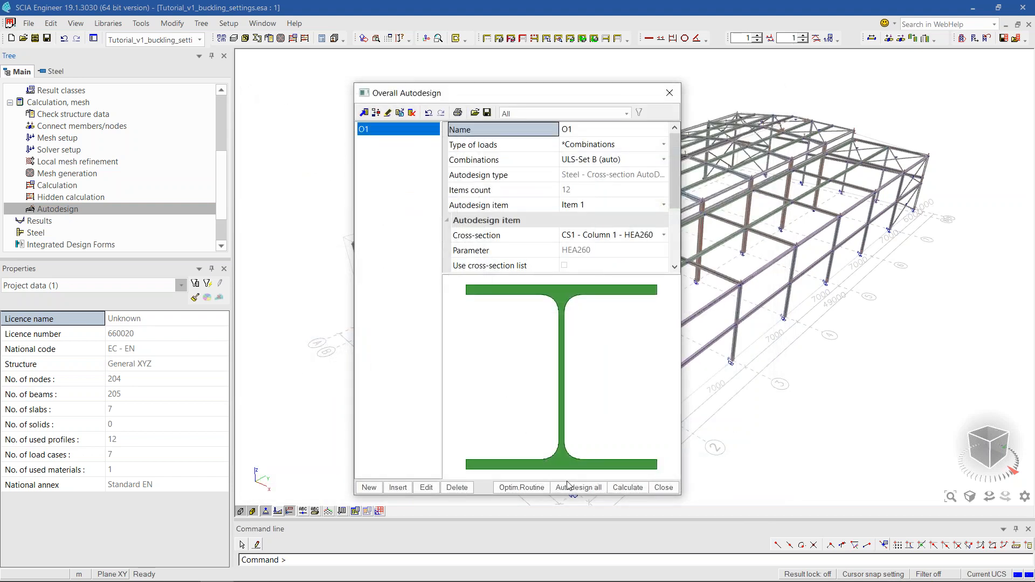
- Try to run the autodesign of all items again and close the autodesign manager
{"action": "left_click", "coordinate": [567, 489]}
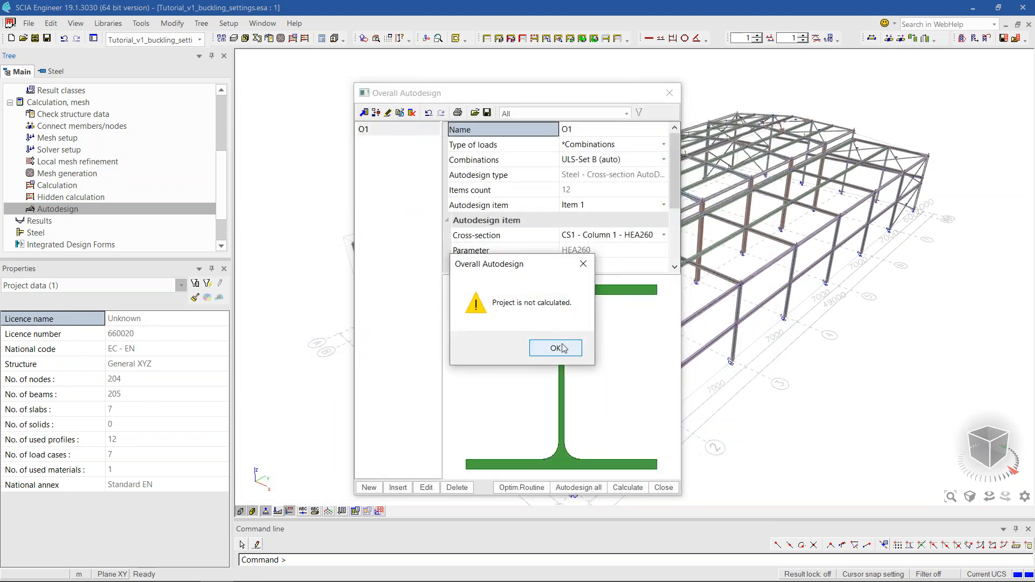
{"action": "left_click", "coordinate": [544, 348]}
{"action": "key", "text": "Escape"}
- Run the linear FE analysis of the hall and acknowledge the end of the calculation
{"action": "left_click", "coordinate": [292, 37]}
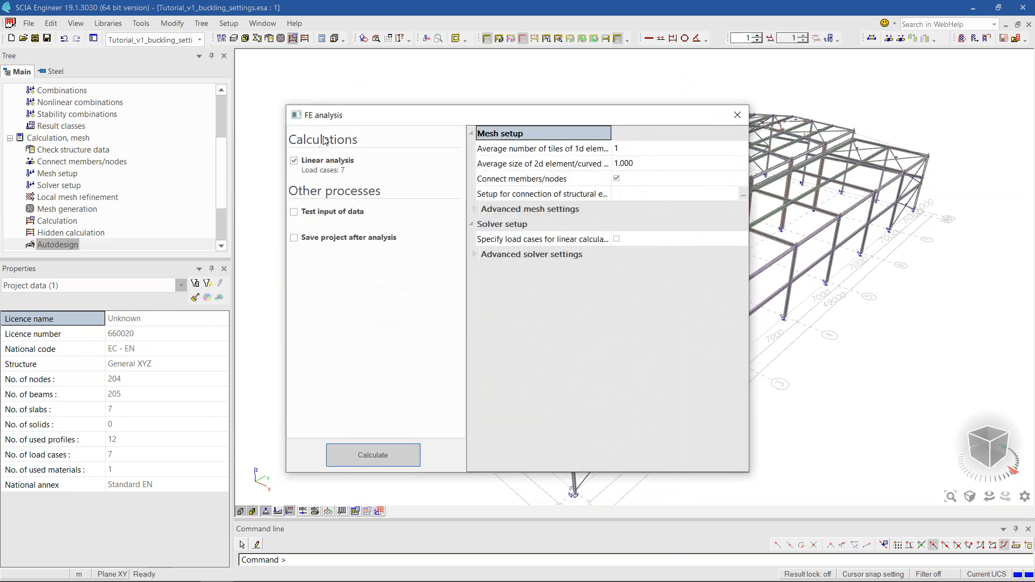
{"action": "left_click", "coordinate": [373, 455]}
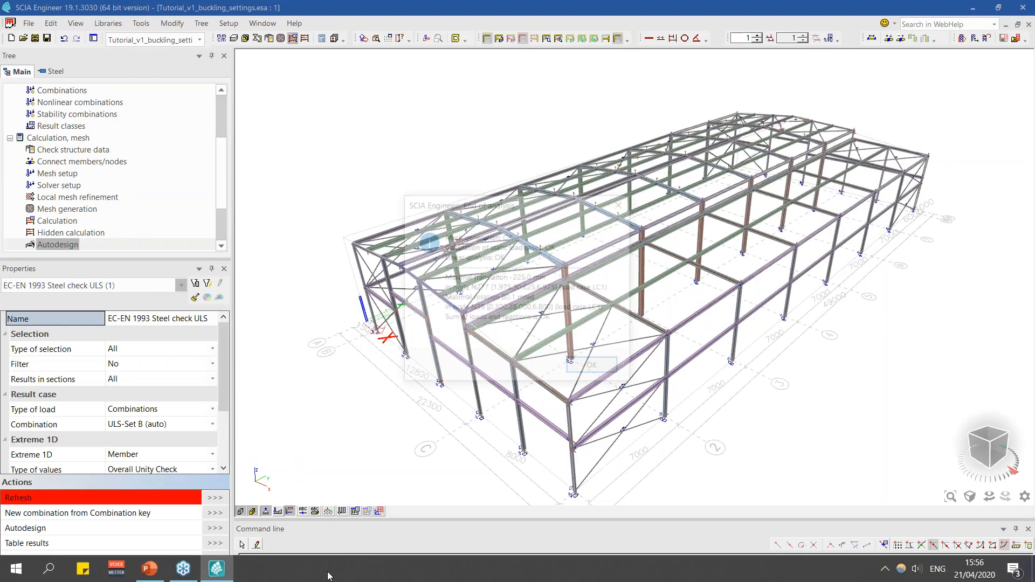
{"action": "left_click", "coordinate": [597, 365]}
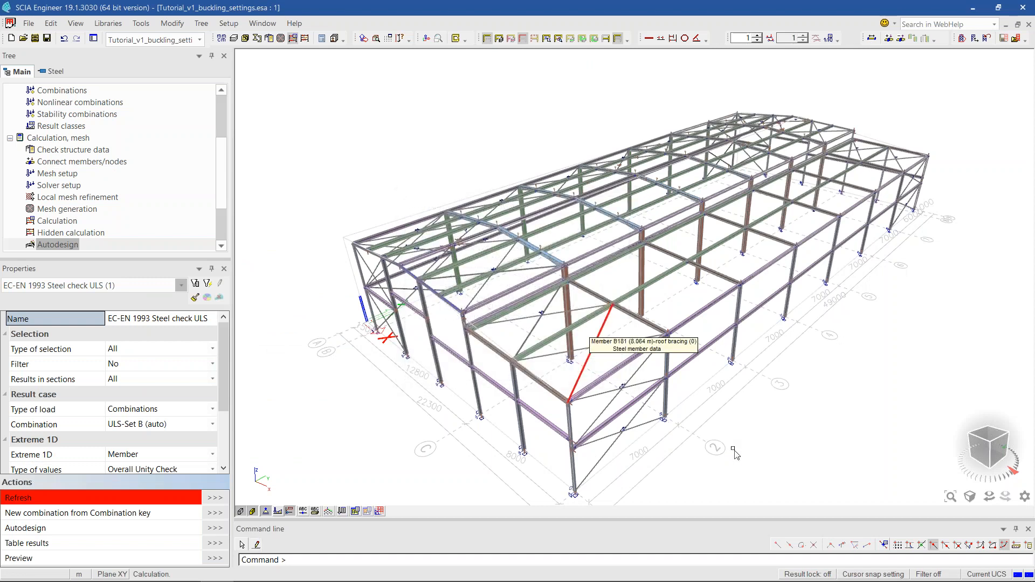
- Refresh the EC-EN 1993 ULS steel check on the recalculated hall for combination ULS-Set B (auto)
{"action": "right_click_drag", "start_coordinate": [727, 443], "coordinate": [493, 184], "text": "ctrl"}
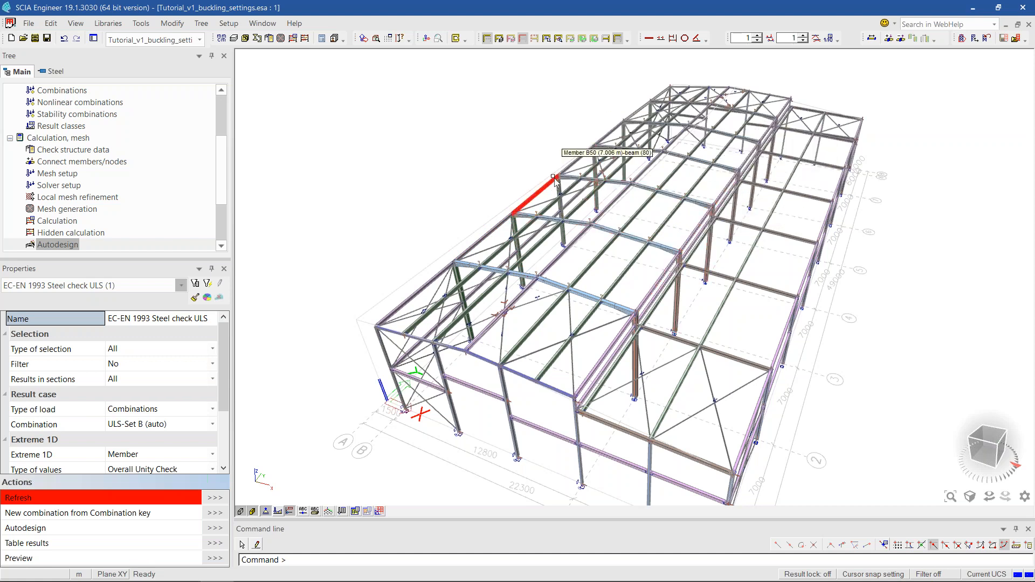
{"action": "middle_click_drag", "start_coordinate": [539, 180], "coordinate": [502, 159]}
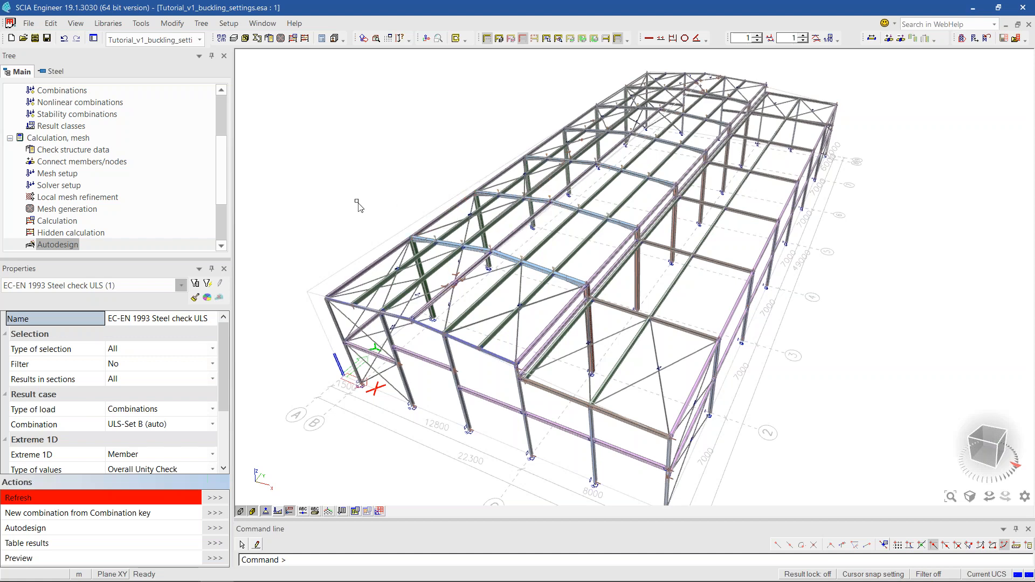
{"action": "middle_click_drag", "start_coordinate": [359, 192], "coordinate": [363, 182]}
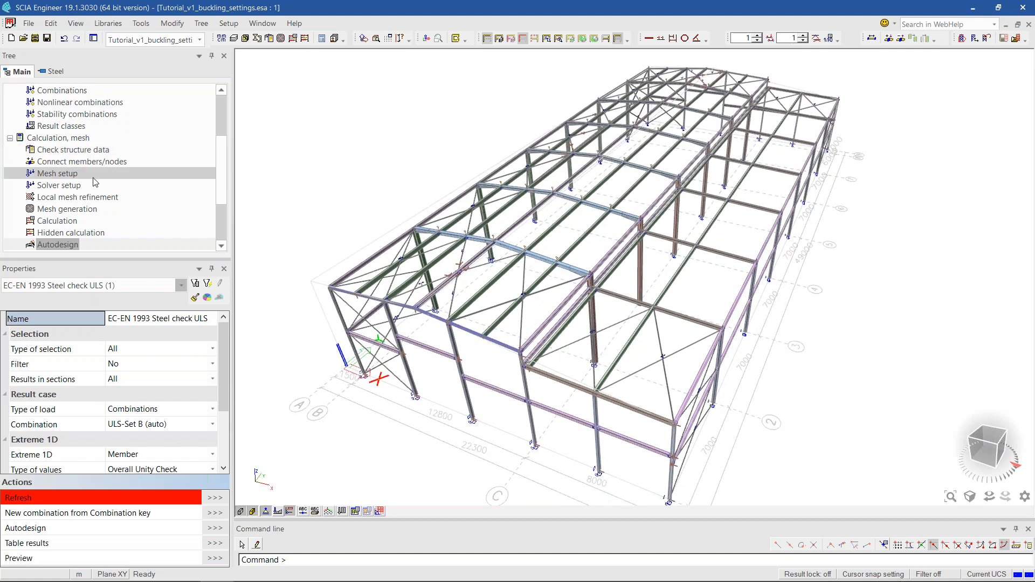
{"action": "left_click", "coordinate": [211, 500]}
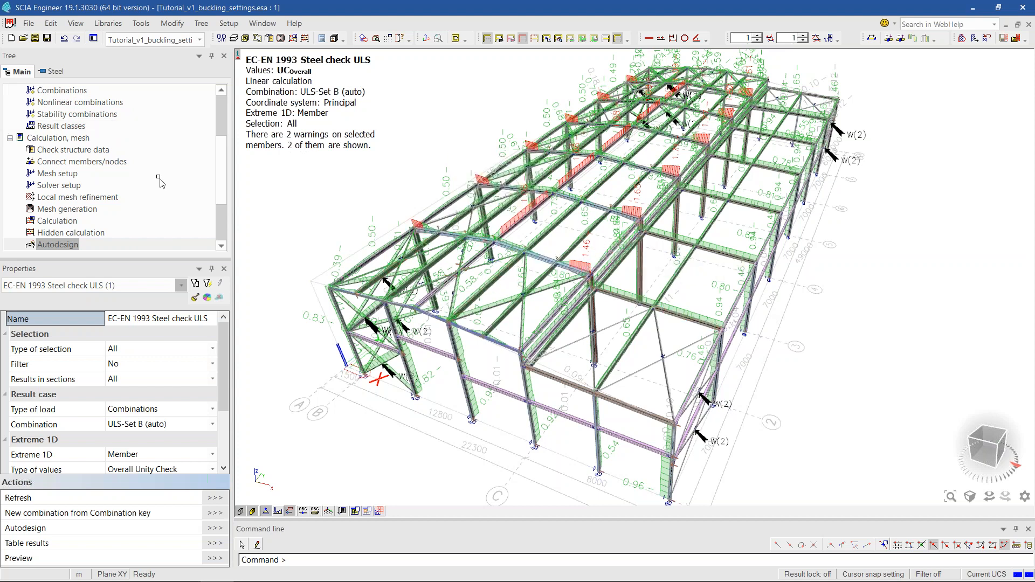
- Open the FE analysis setup and review its advanced mesh settings for 1D and 2D elements
{"action": "scroll", "coordinate": [54, 209], "scroll_direction": "down", "scroll_amount": 1}
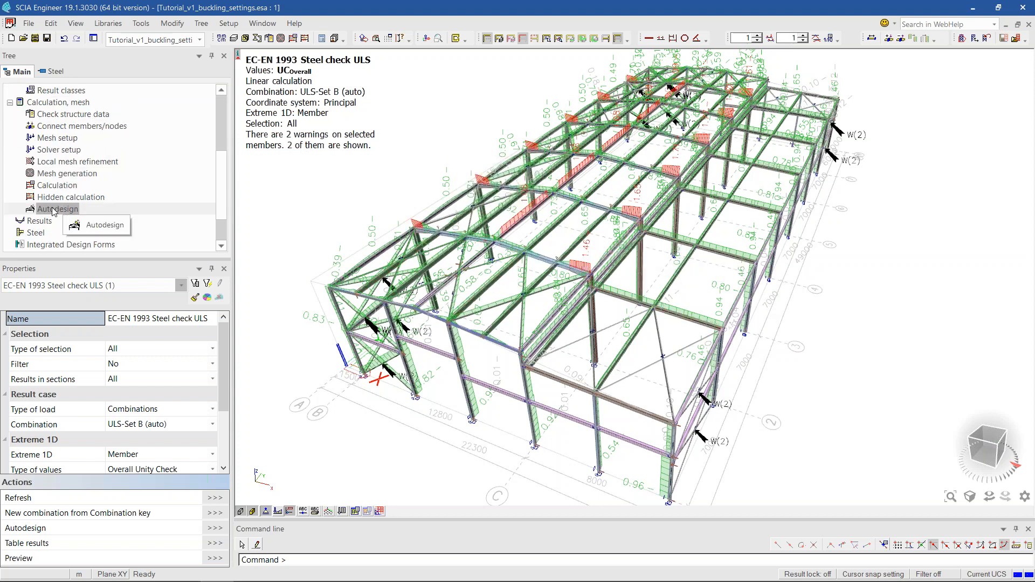
{"action": "double_click", "coordinate": [57, 186]}
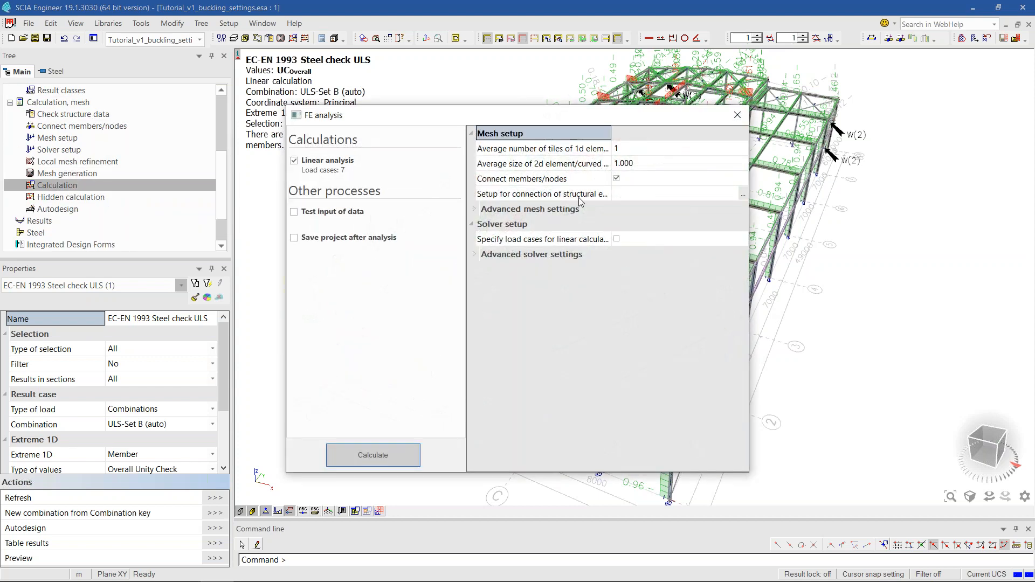
{"action": "left_click", "coordinate": [476, 210]}
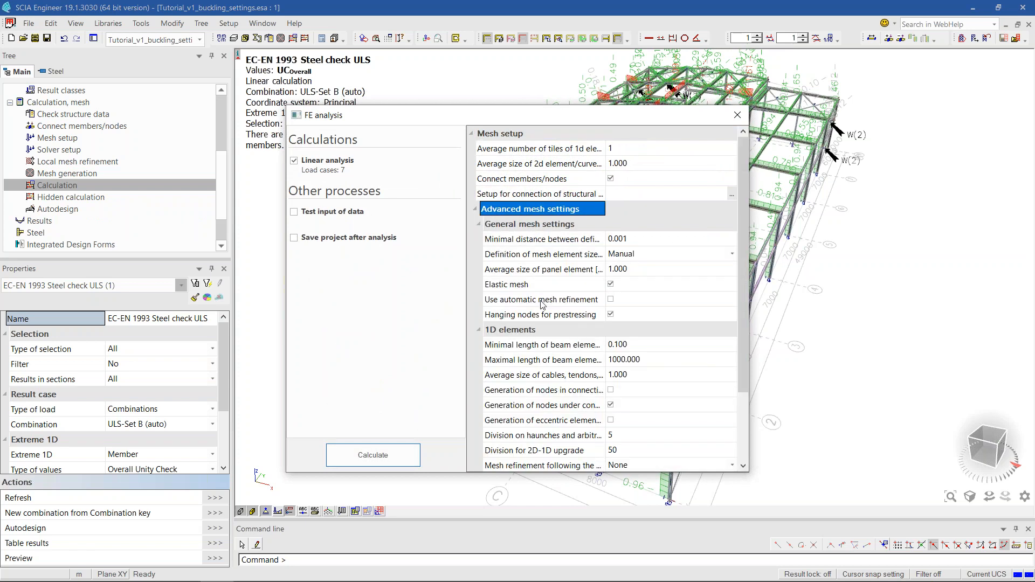
{"action": "scroll", "coordinate": [544, 296], "scroll_direction": "down", "scroll_amount": 3}
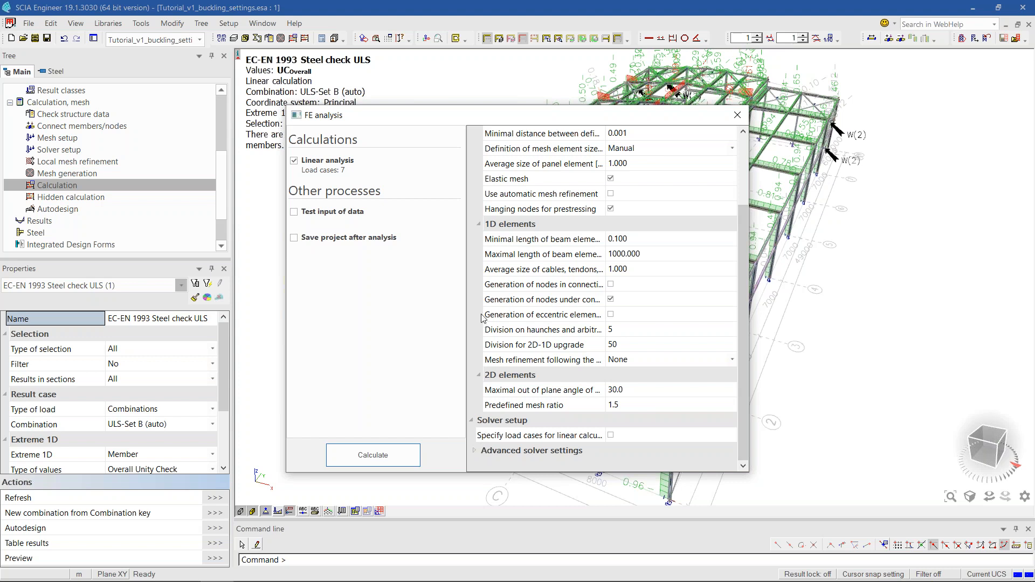
{"action": "scroll", "coordinate": [538, 270], "scroll_direction": "up", "scroll_amount": 3}
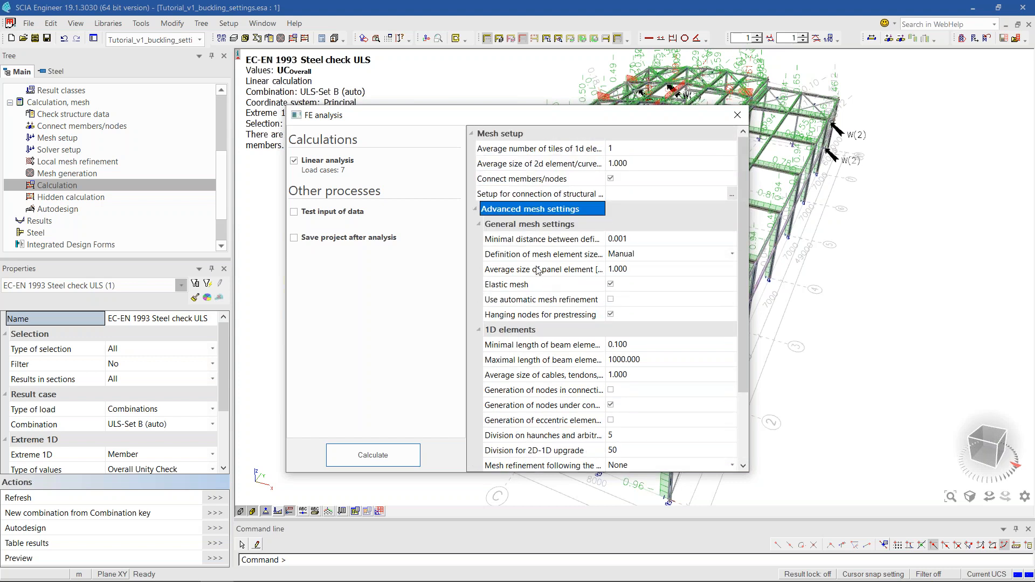
{"action": "left_click", "coordinate": [475, 209]}
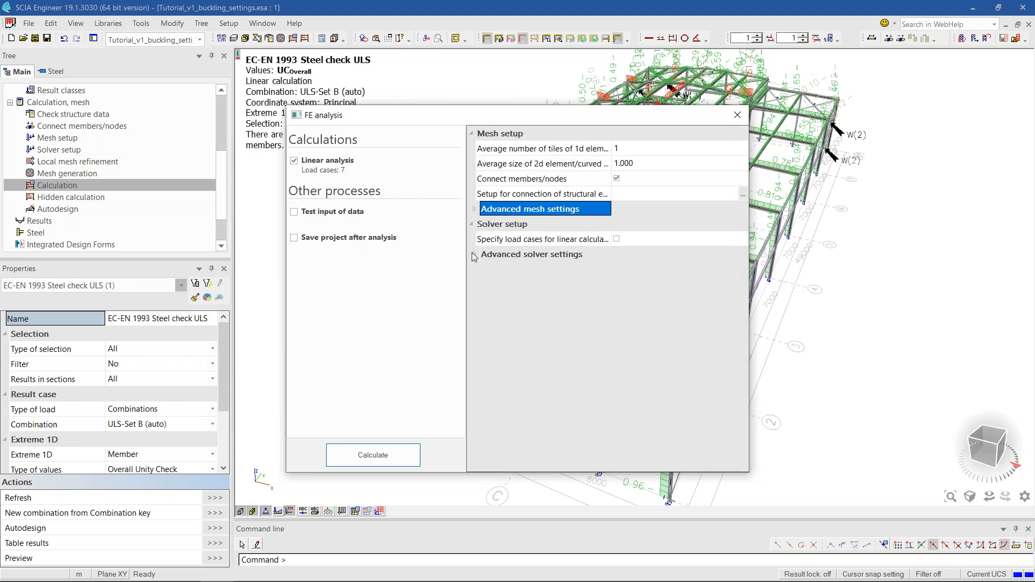
- Review the advanced solver settings, including the stability eigenvalue solver types and number of buckling modes, and close the FE analysis setup without calculating
{"action": "left_click", "coordinate": [475, 255]}
{"action": "scroll", "coordinate": [545, 345], "scroll_direction": "down", "scroll_amount": 6}
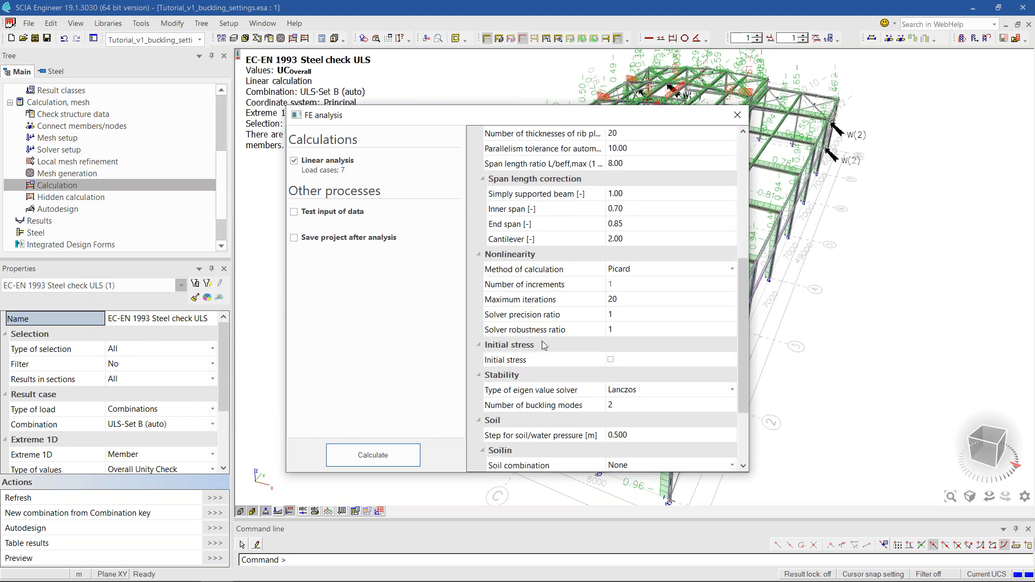
{"action": "scroll", "coordinate": [545, 345], "scroll_direction": "down", "scroll_amount": 2}
{"action": "left_click", "coordinate": [657, 300]}
{"action": "left_click", "coordinate": [656, 299]}
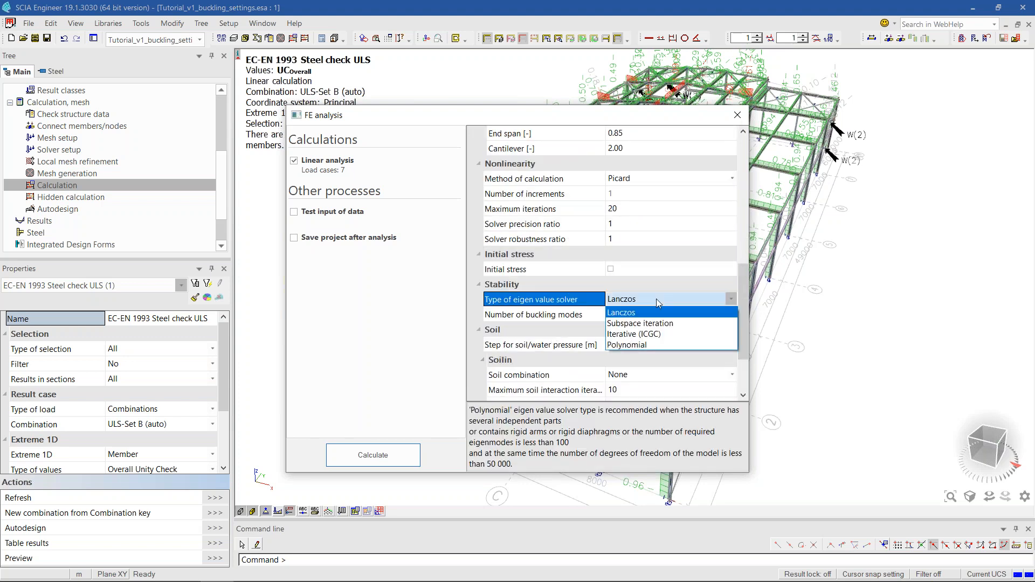
{"action": "left_click", "coordinate": [655, 300]}
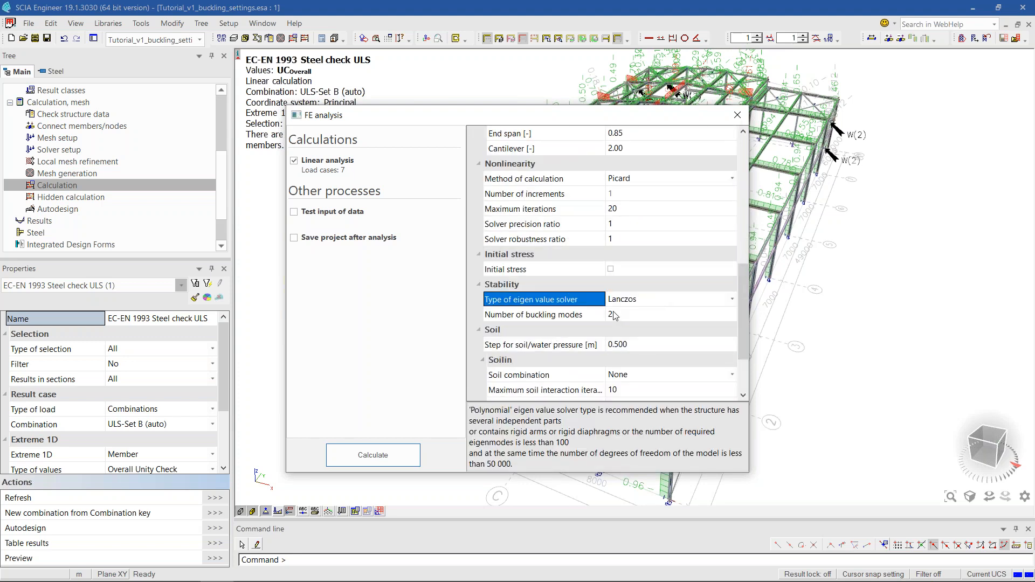
{"action": "left_click", "coordinate": [615, 315]}
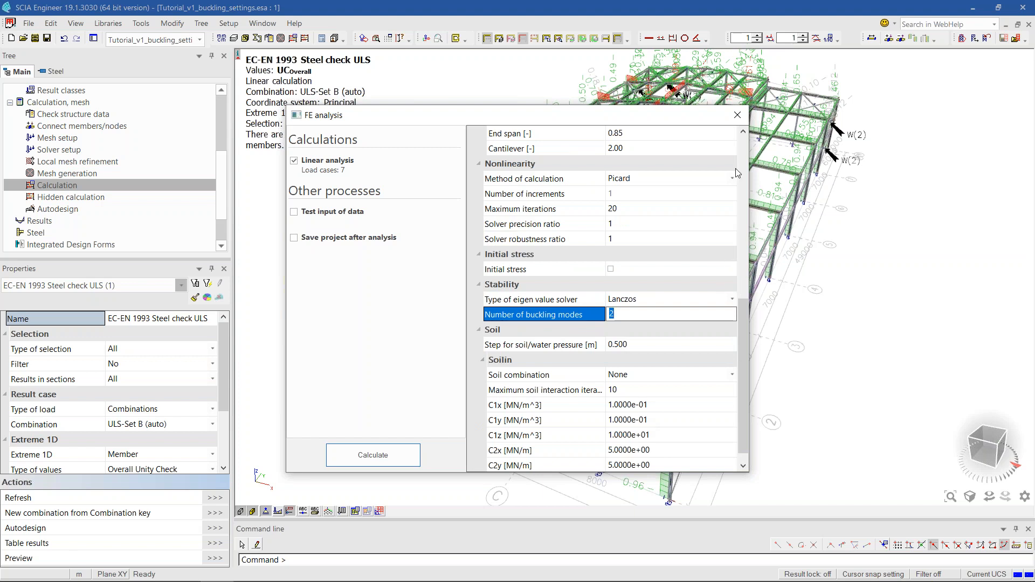
{"action": "left_click", "coordinate": [738, 112]}
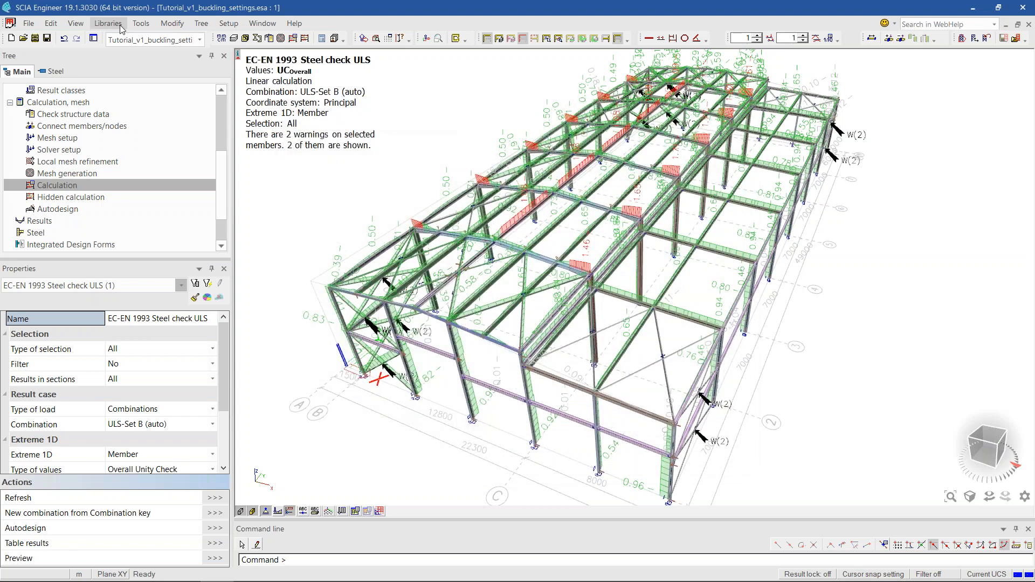
- Open the project Tutorial_v1_Stability_analysis.esa from the Steel_tutorial folder
{"action": "left_click", "coordinate": [22, 38]}
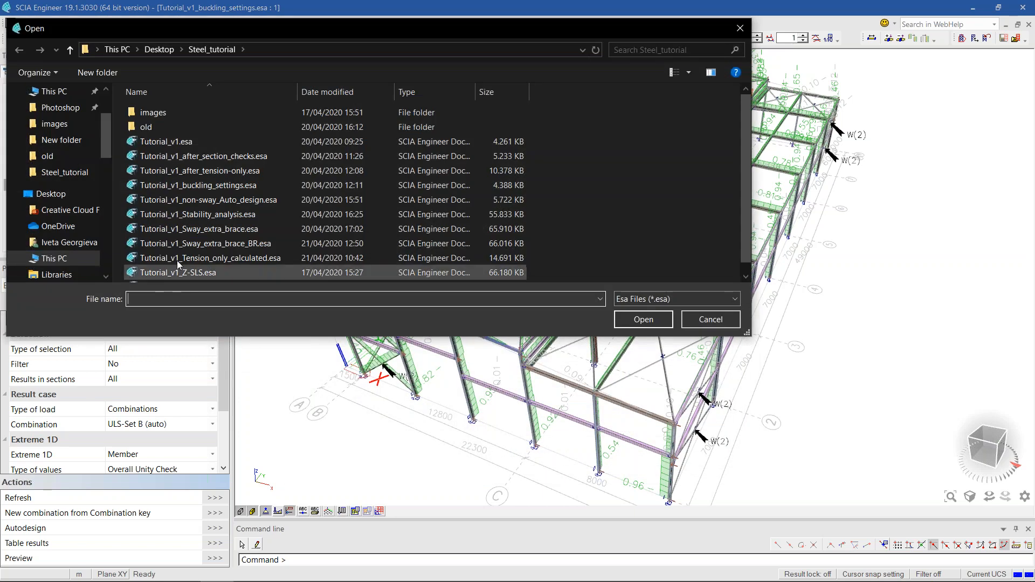
{"action": "left_click", "coordinate": [202, 216]}
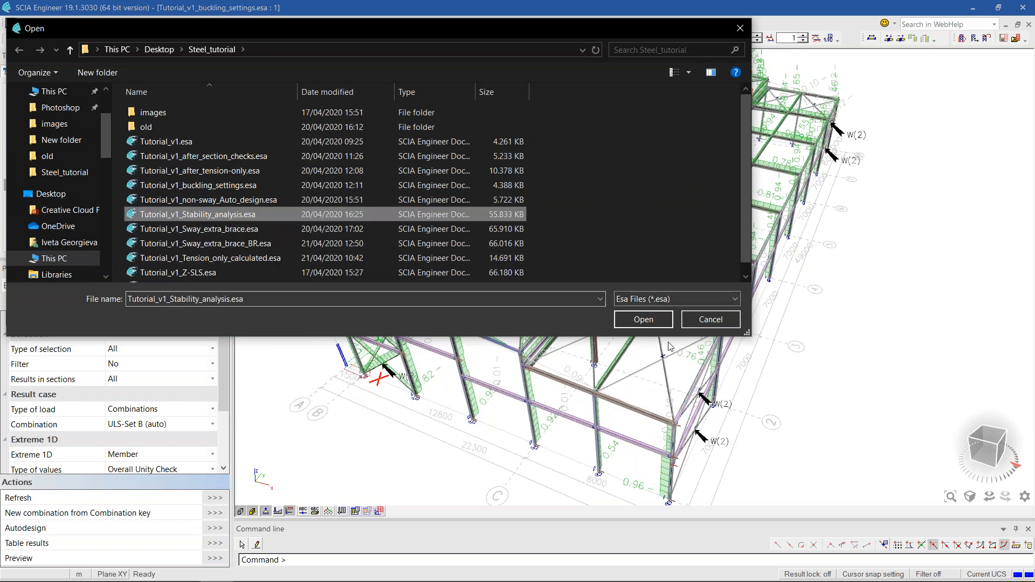
{"action": "left_click", "coordinate": [643, 319]}
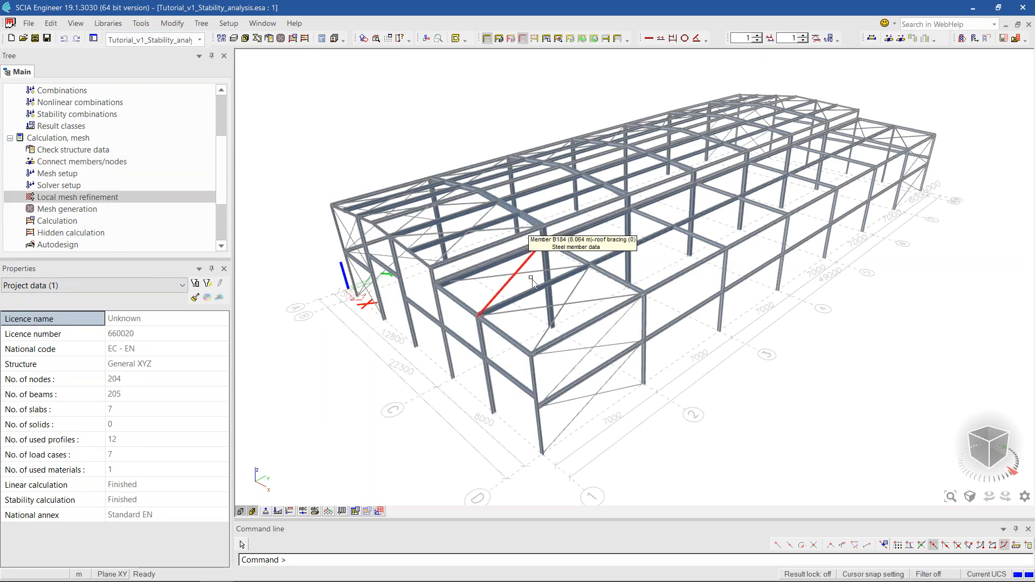
{"action": "scroll", "coordinate": [537, 295], "scroll_direction": "down", "scroll_amount": 2}
{"action": "scroll", "coordinate": [537, 295], "scroll_direction": "up", "scroll_amount": 5}
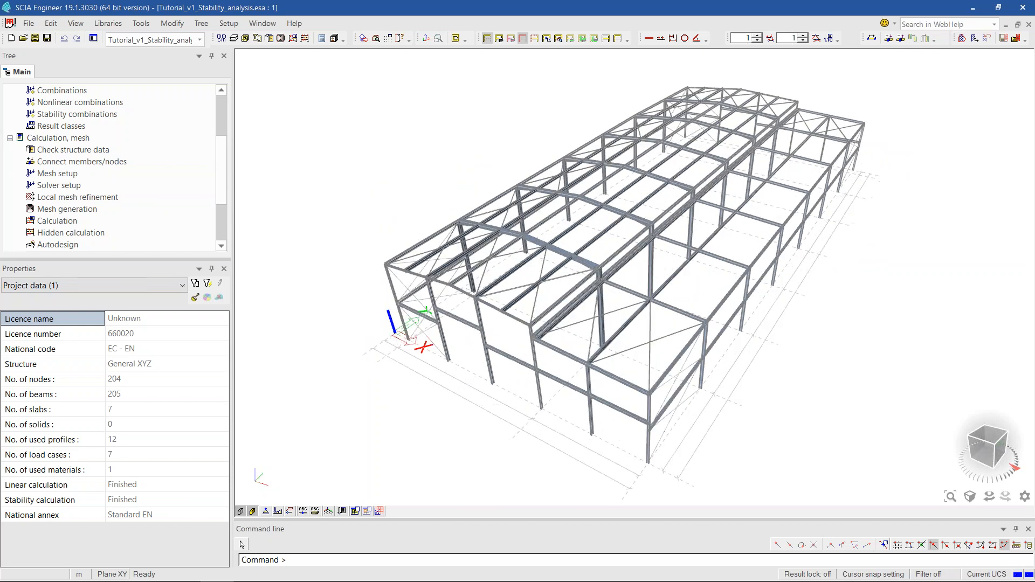
{"action": "middle_click_drag", "start_coordinate": [569, 360], "coordinate": [671, 337]}
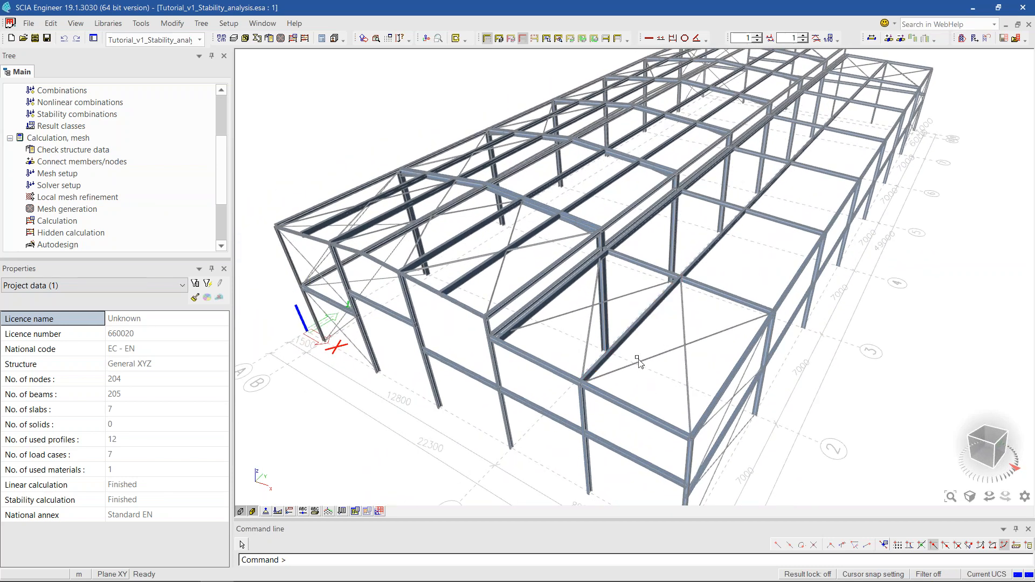
- Review the load cases and coefficients in the stability combinations Alpha_cr_1 to Alpha_cr_5, and close their manager unchanged
{"action": "scroll", "coordinate": [72, 202], "scroll_direction": "down", "scroll_amount": 2}
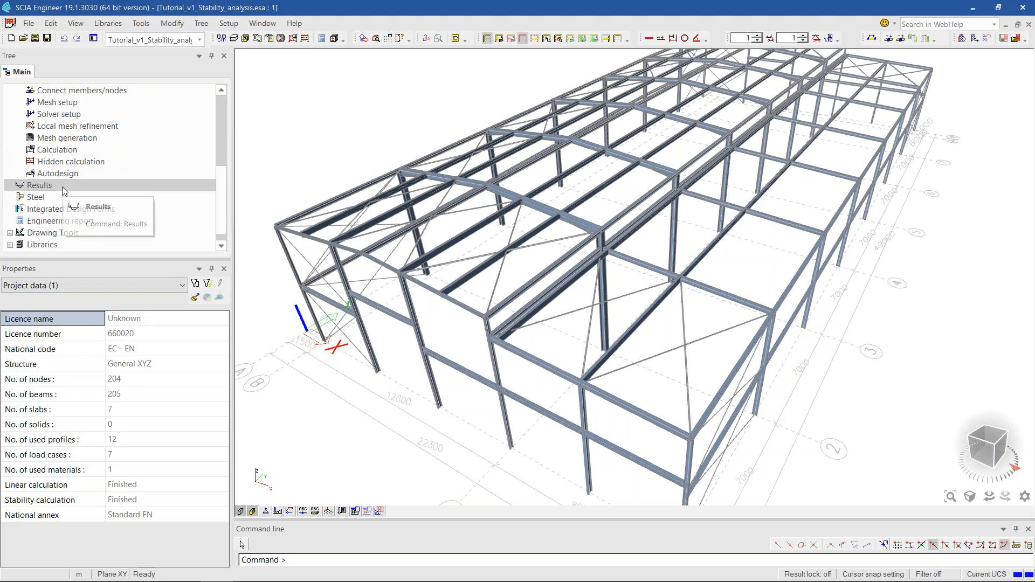
{"action": "scroll", "coordinate": [65, 189], "scroll_direction": "up", "scroll_amount": 3}
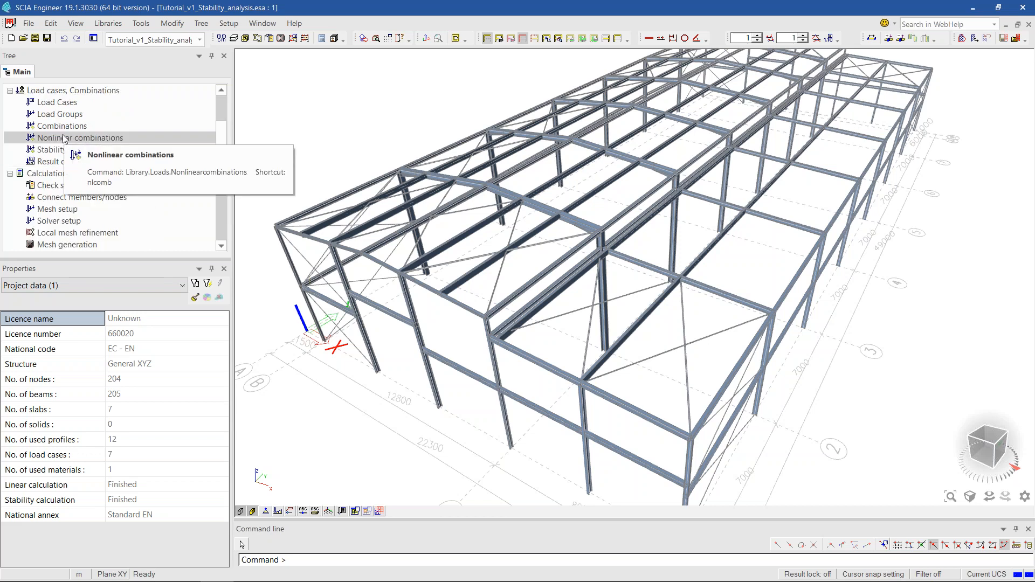
{"action": "double_click", "coordinate": [69, 150]}
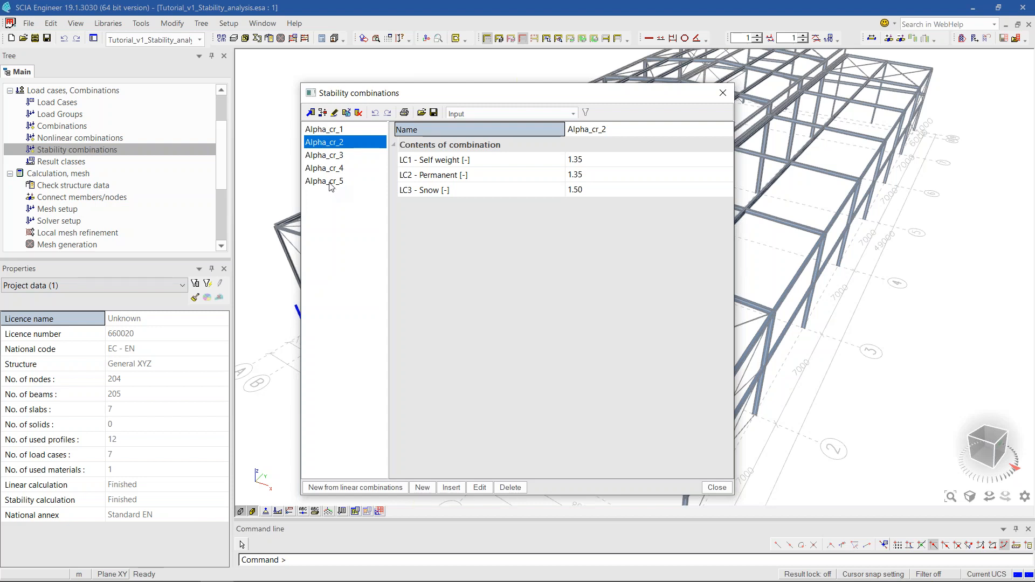
{"action": "key", "text": "Down"}
{"action": "key", "text": "Down"}
{"action": "key", "text": "Down"}
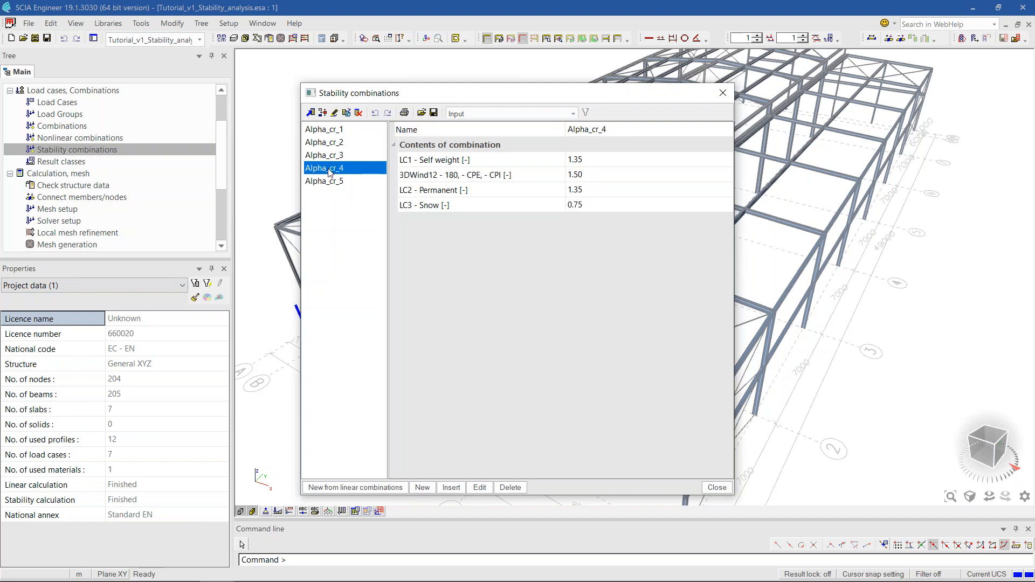
{"action": "left_click", "coordinate": [338, 132]}
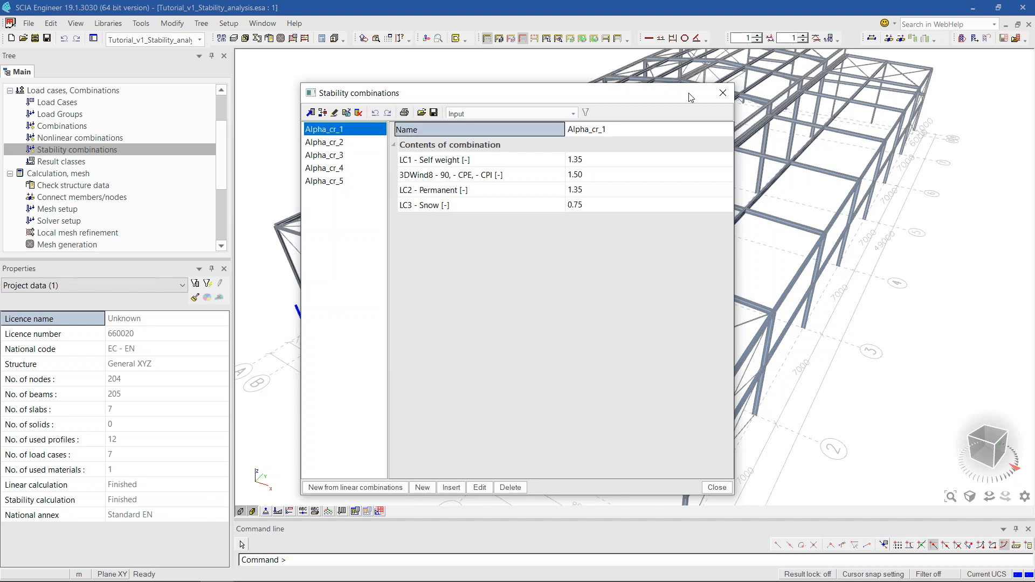
{"action": "key", "text": "Escape"}
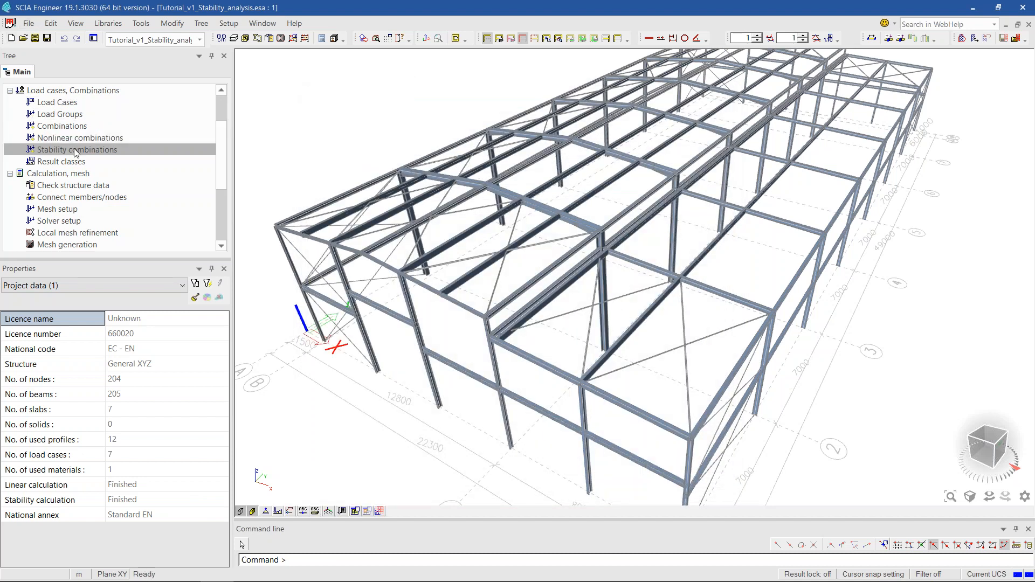
- Check the stability eigenvalue solver and number of buckling modes in this project's FE analysis setup, and close it without calculating
{"action": "scroll", "coordinate": [77, 171], "scroll_direction": "down", "scroll_amount": 1}
{"action": "scroll", "coordinate": [77, 171], "scroll_direction": "down", "scroll_amount": 2}
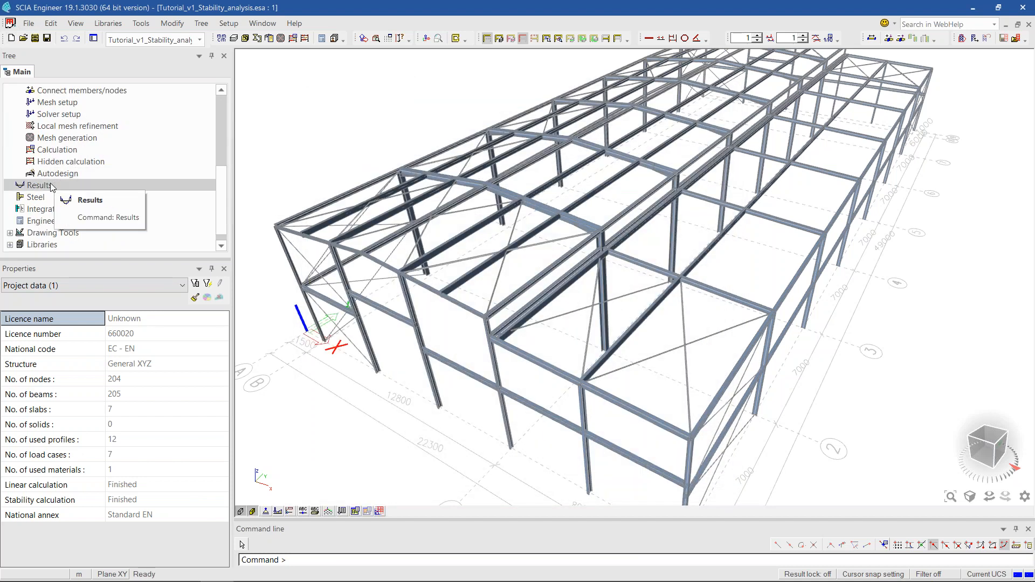
{"action": "scroll", "coordinate": [54, 187], "scroll_direction": "up", "scroll_amount": 3}
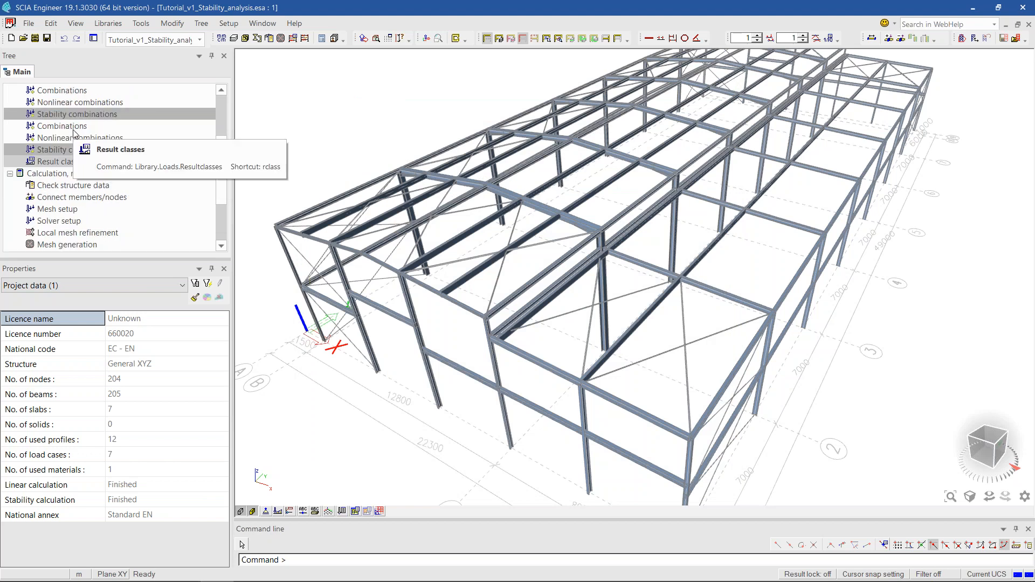
{"action": "left_click", "coordinate": [293, 39]}
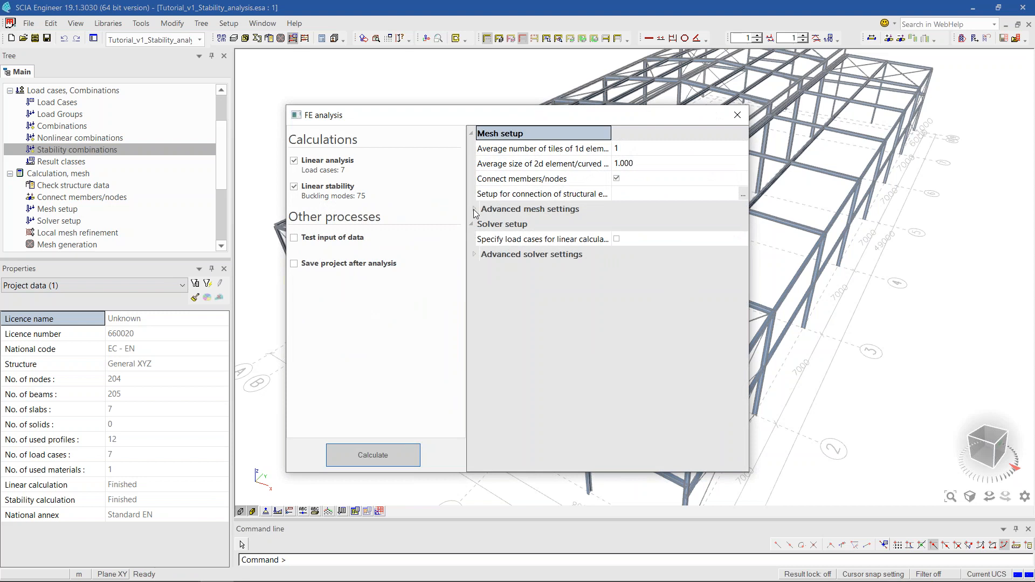
{"action": "left_click", "coordinate": [475, 255]}
{"action": "scroll", "coordinate": [546, 353], "scroll_direction": "down", "scroll_amount": 8}
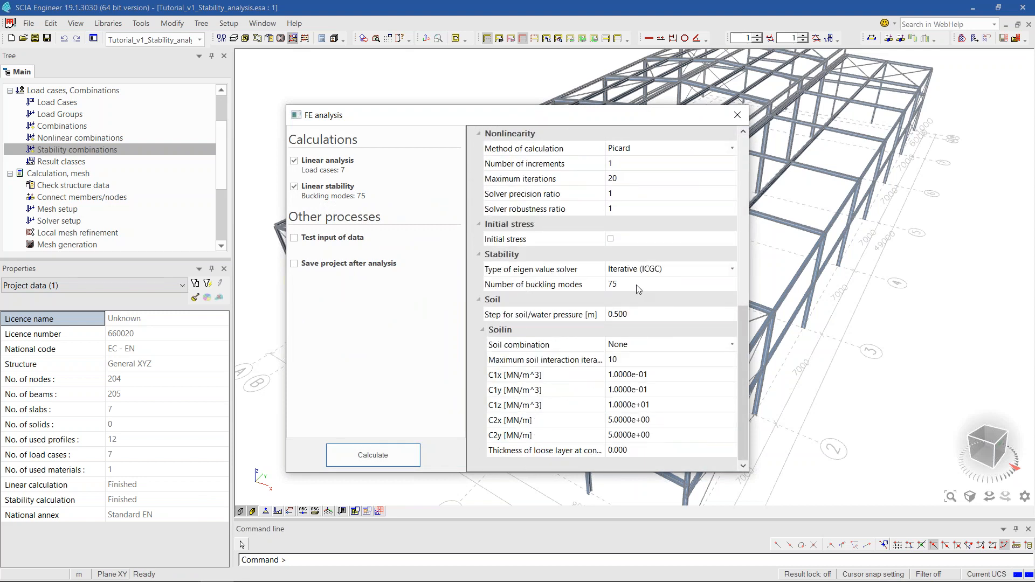
{"action": "left_click", "coordinate": [737, 115]}
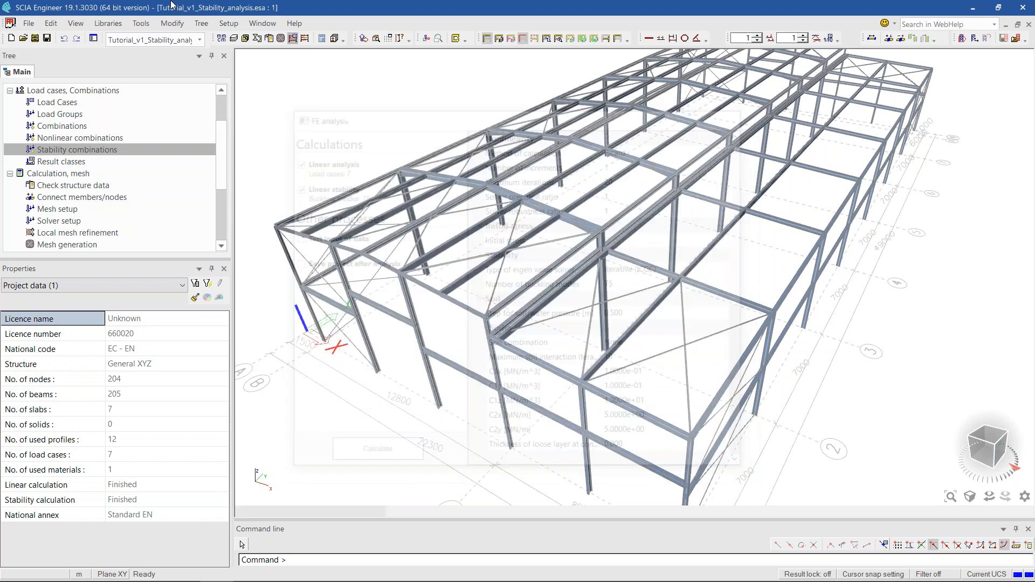
- Open the 3D displacement results and enlarge the properties area so that all their settings can be seen
{"action": "scroll", "coordinate": [75, 188], "scroll_direction": "up", "scroll_amount": 2}
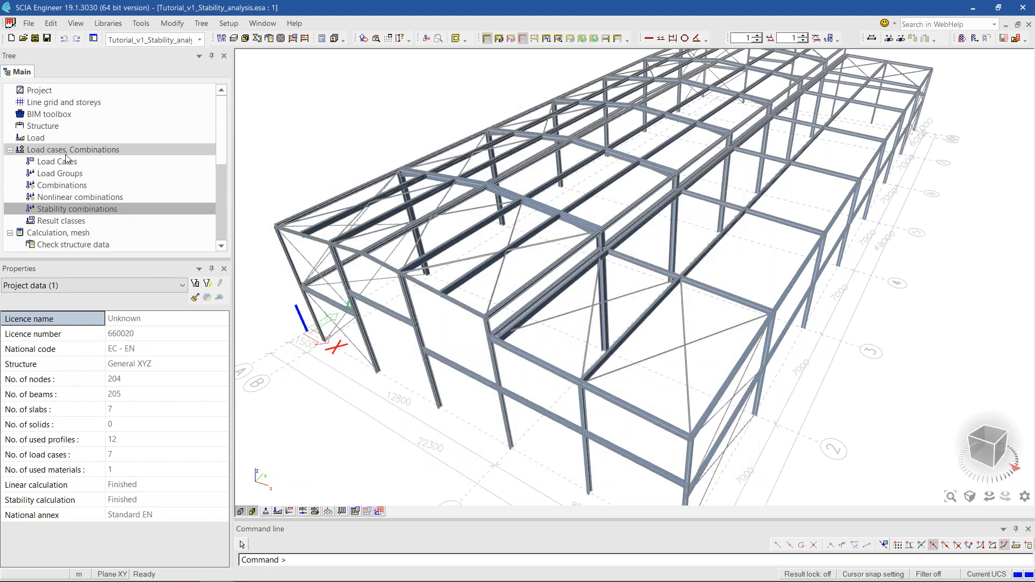
{"action": "scroll", "coordinate": [60, 162], "scroll_direction": "down", "scroll_amount": 3}
{"action": "double_click", "coordinate": [48, 245]}
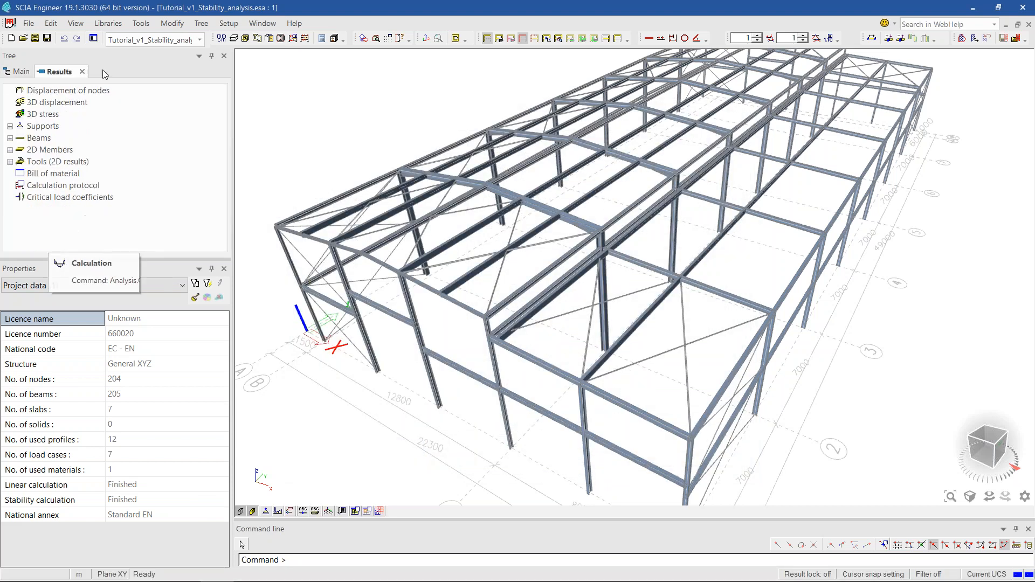
{"action": "double_click", "coordinate": [47, 104]}
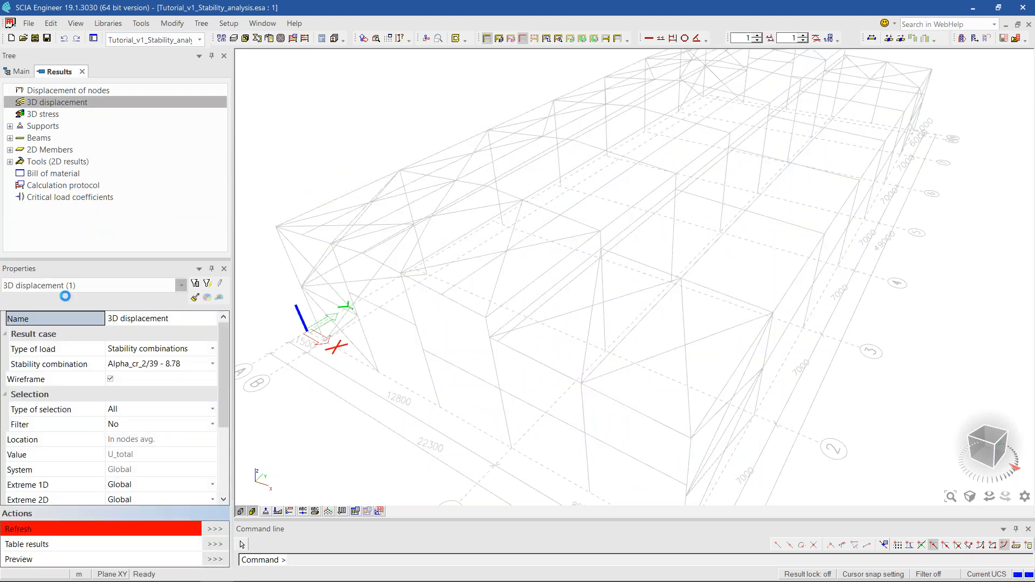
{"action": "left_click_drag", "start_coordinate": [111, 261], "coordinate": [112, 157]}
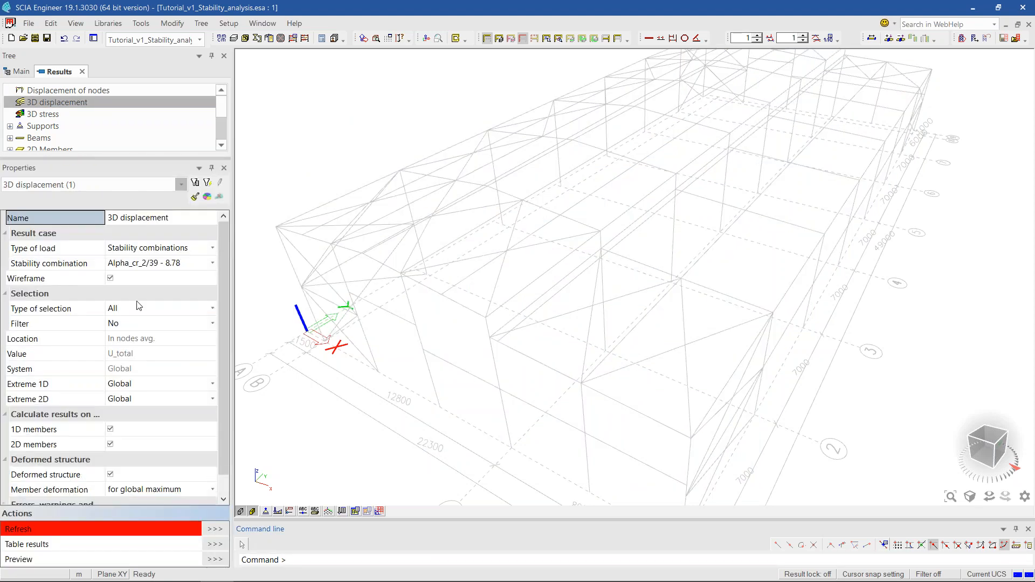
- Display the 3D displacement buckling shape for stability combination Alpha_cr_1/1 - 0.12 on the whole structure
{"action": "left_click", "coordinate": [158, 268]}
{"action": "left_click", "coordinate": [158, 268]}
{"action": "scroll", "coordinate": [162, 227], "scroll_direction": "down", "scroll_amount": 3}
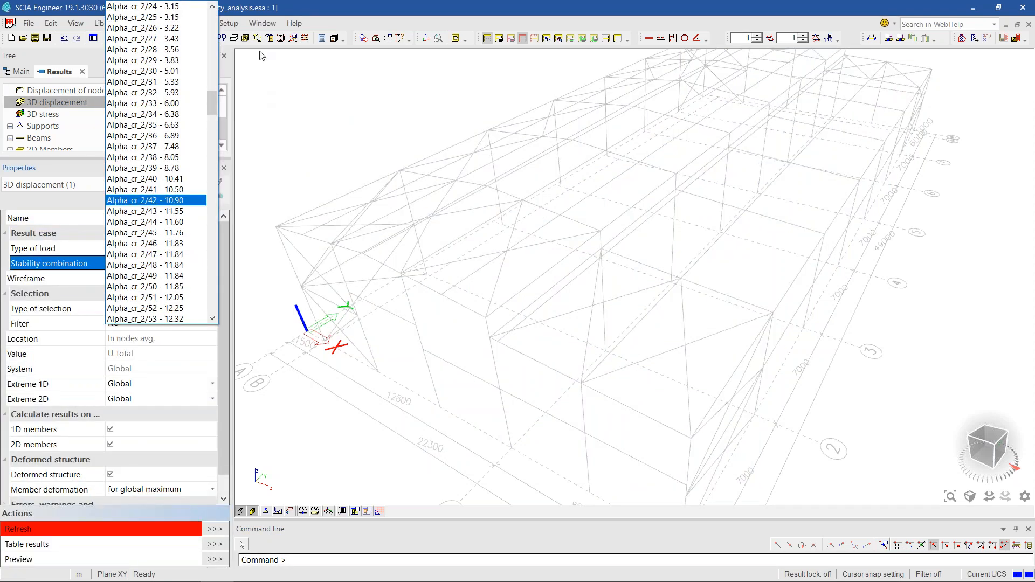
{"action": "left_click_drag", "start_coordinate": [210, 106], "coordinate": [210, 22]}
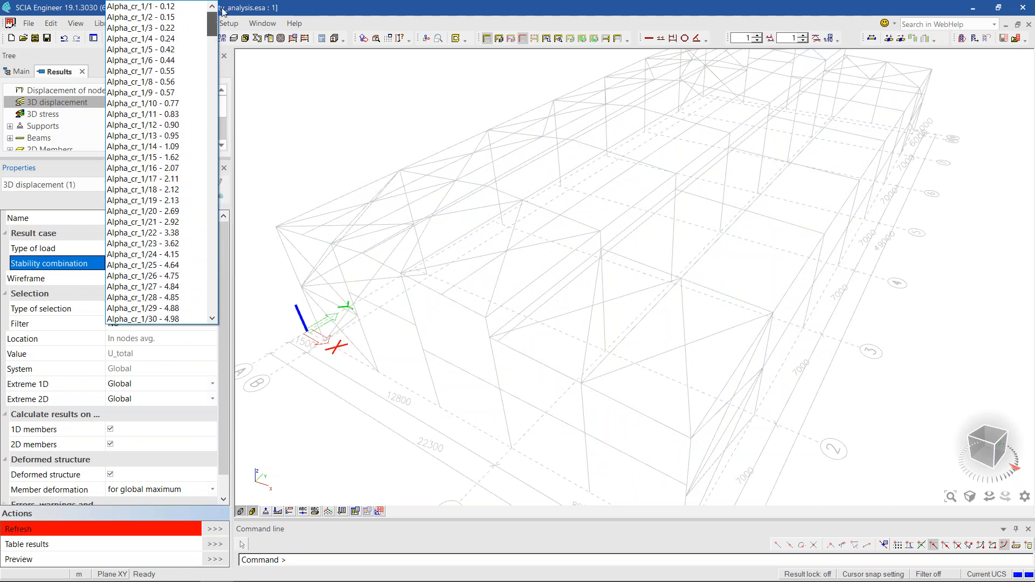
{"action": "left_click", "coordinate": [143, 6]}
{"action": "left_click", "coordinate": [178, 530]}
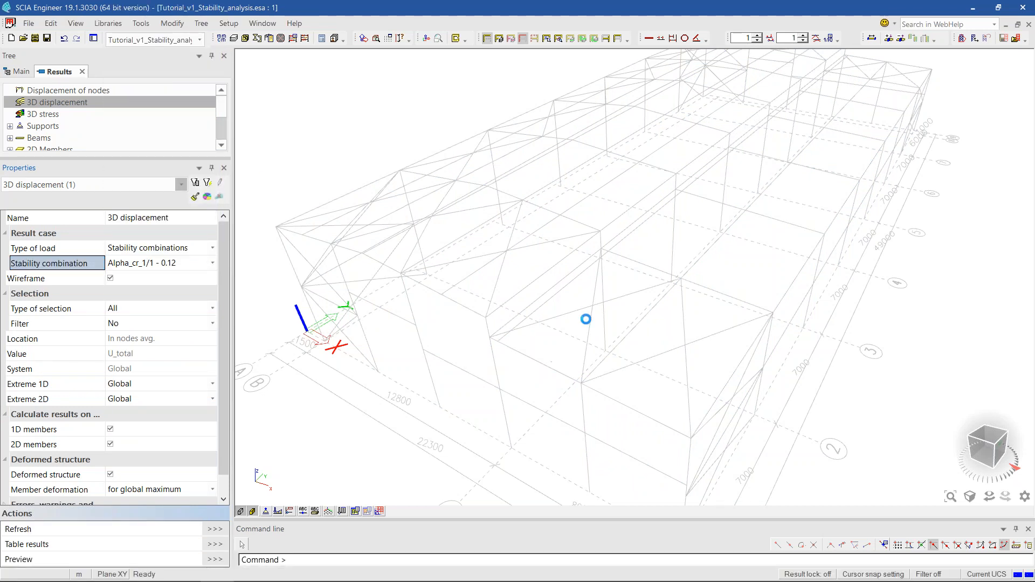
{"action": "scroll", "coordinate": [561, 357], "scroll_direction": "down", "scroll_amount": 2}
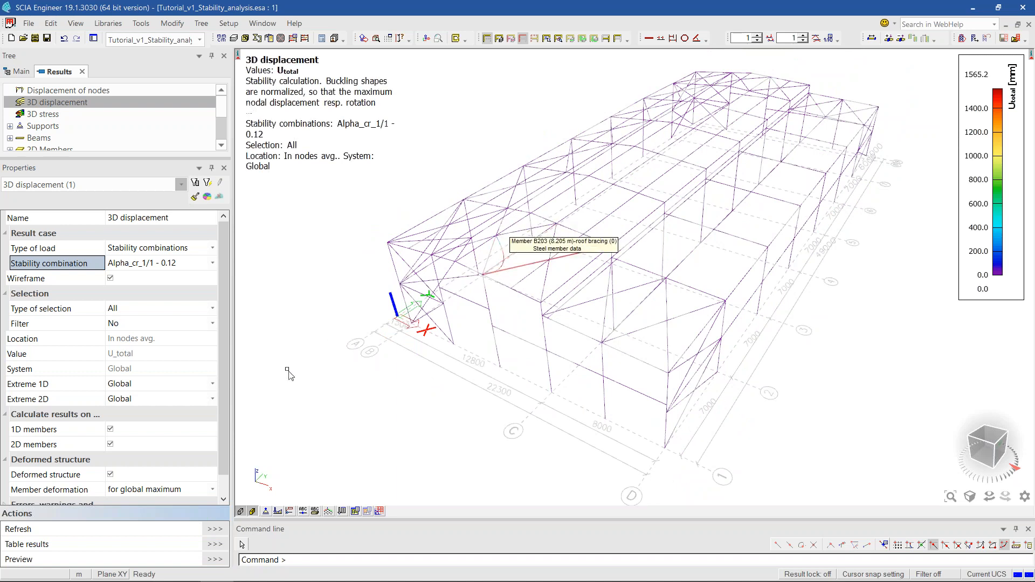
- Display the buckling shapes for stability combinations Alpha_cr_1/2 - 0.15 and Alpha_cr_1/3 - 0.22, examining which members deform
{"action": "left_click", "coordinate": [179, 263]}
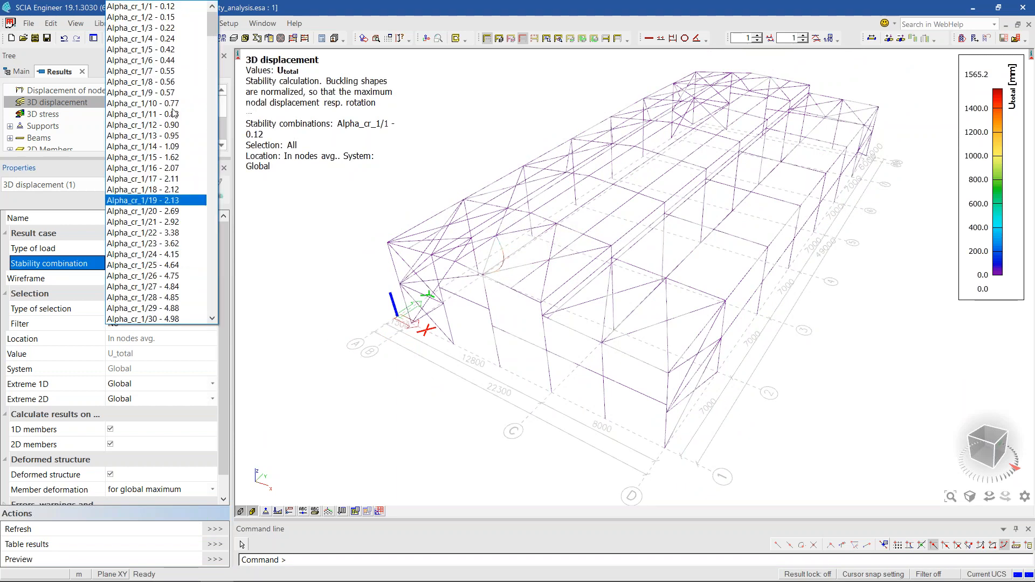
{"action": "left_click", "coordinate": [166, 16]}
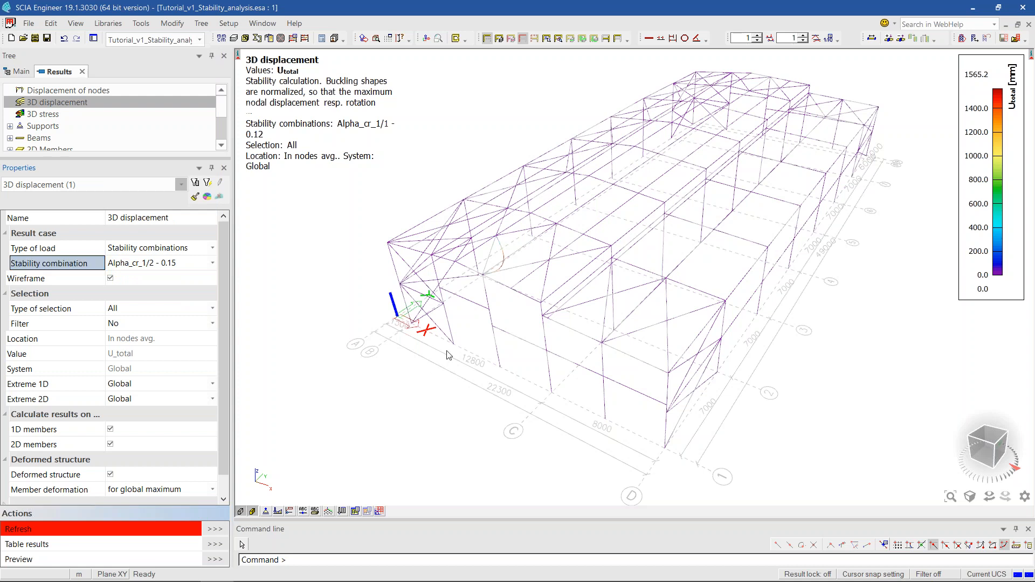
{"action": "middle_click_drag", "start_coordinate": [497, 393], "coordinate": [468, 402]}
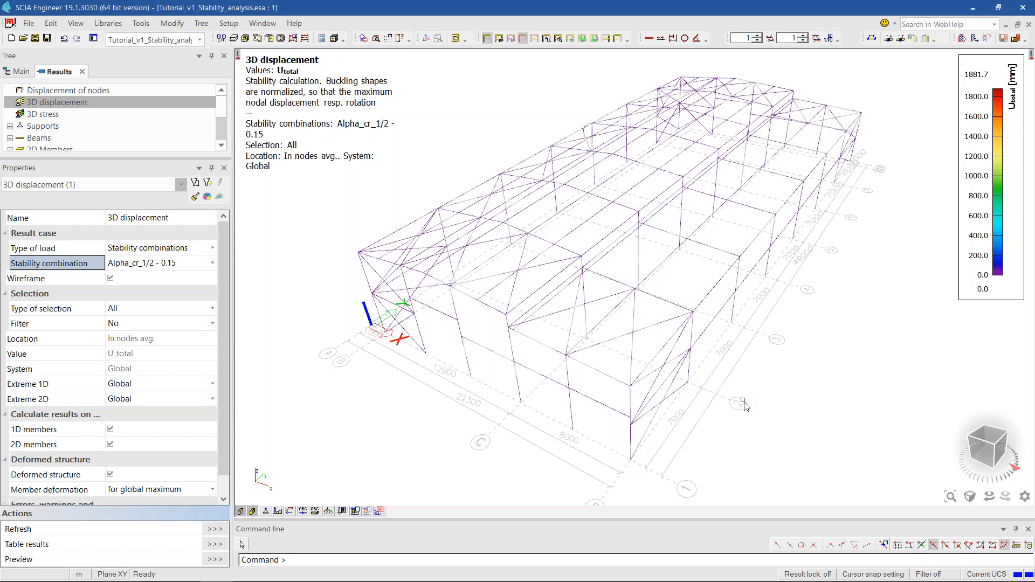
{"action": "right_click_drag", "start_coordinate": [744, 405], "coordinate": [666, 366], "text": "ctrl"}
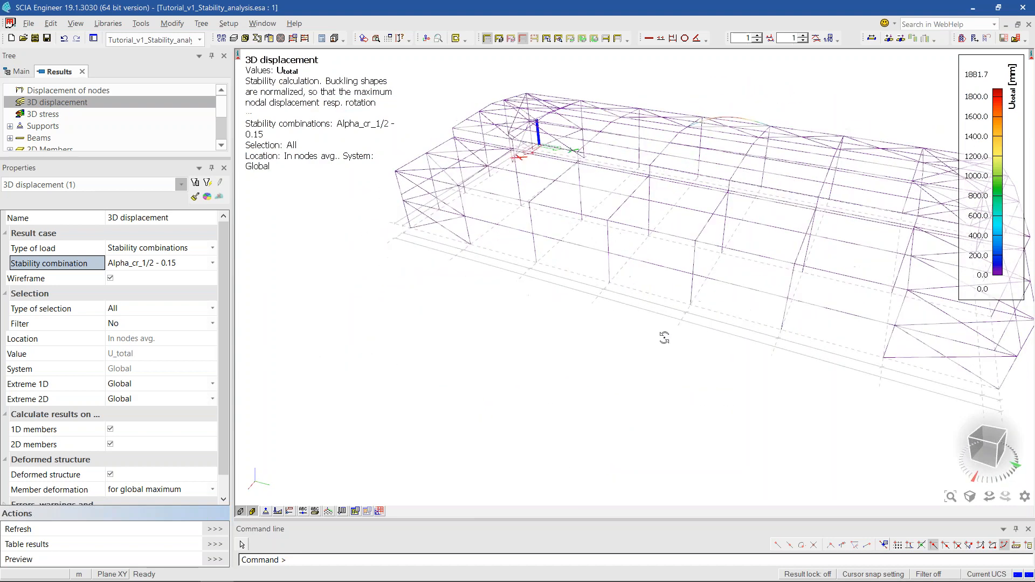
{"action": "right_click_drag", "start_coordinate": [610, 330], "coordinate": [578, 333], "text": "shift"}
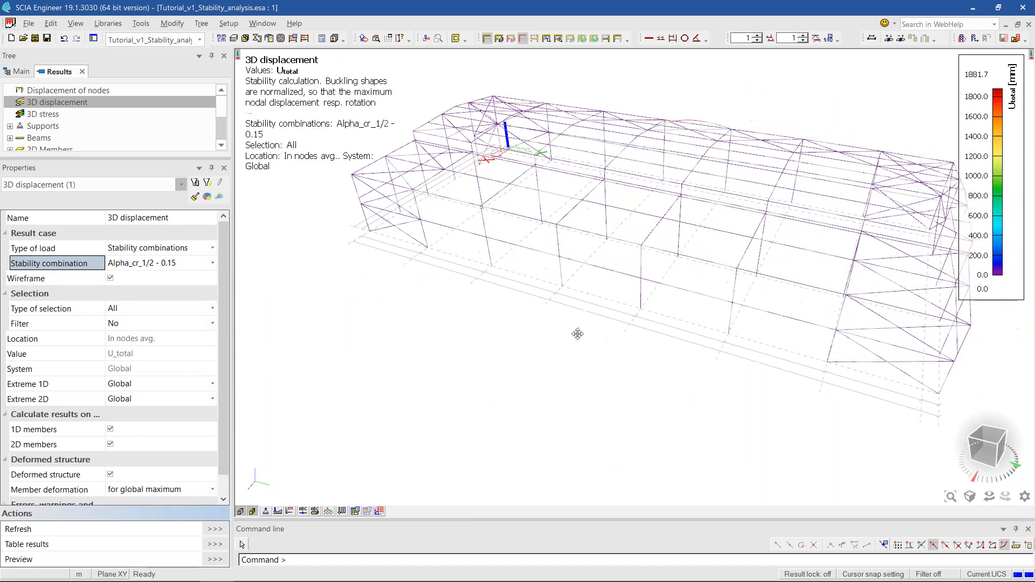
{"action": "left_click", "coordinate": [186, 262]}
{"action": "left_click", "coordinate": [172, 23]}
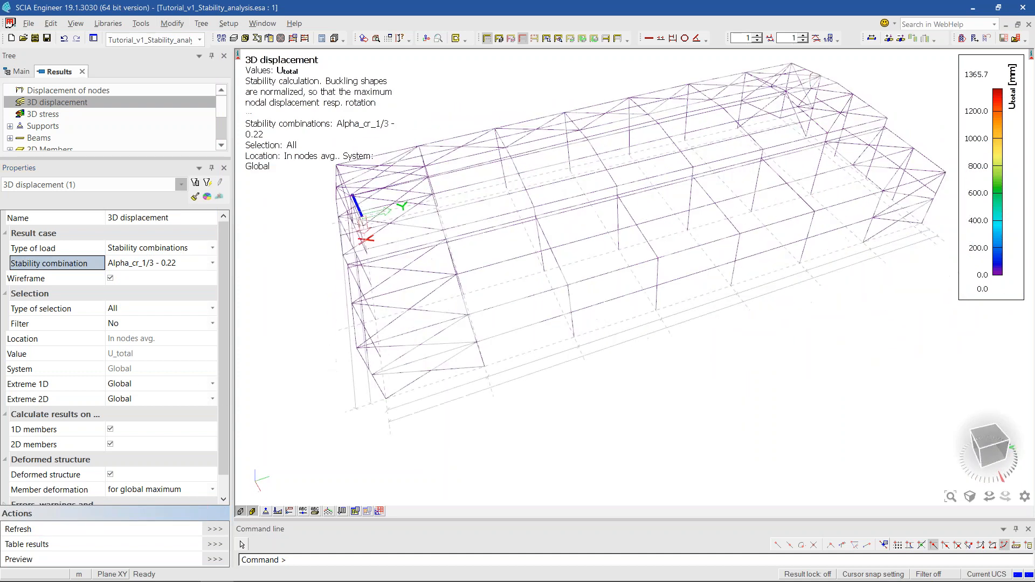
- Switch to the PowerPoint presentation A STEEL HALL.pptx and present slide 10, on local versus global (sway) modes in stability analysis
{"action": "left_click", "coordinate": [151, 572]}
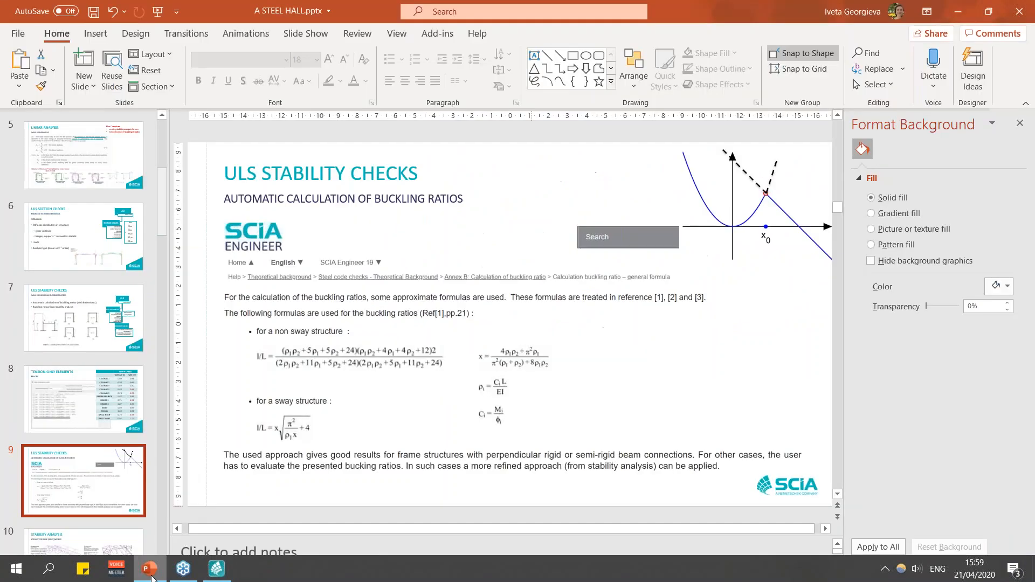
{"action": "scroll", "coordinate": [108, 458], "scroll_direction": "down", "scroll_amount": 2}
{"action": "left_click", "coordinate": [108, 458]}
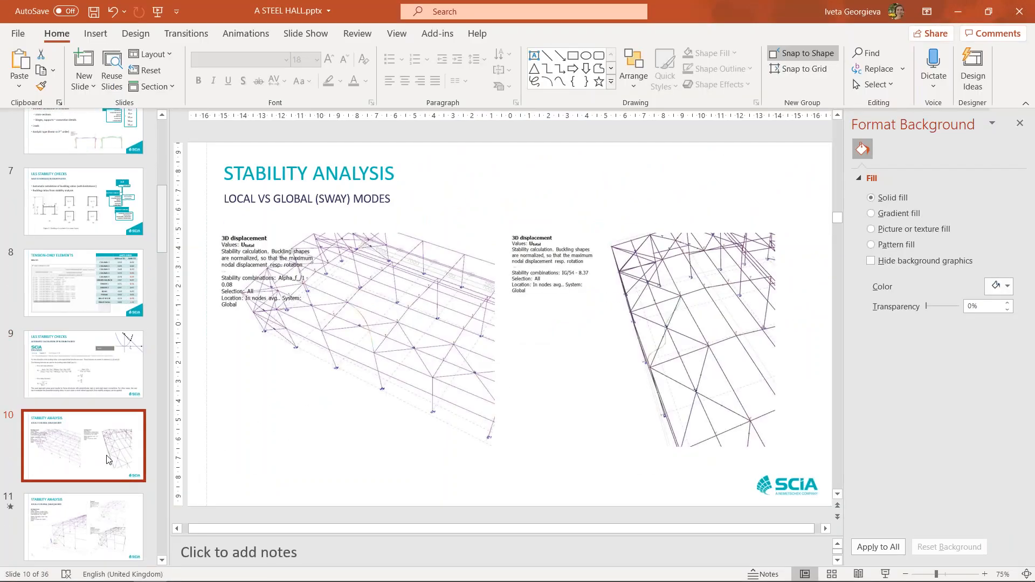
{"action": "key", "text": "shift+F5"}
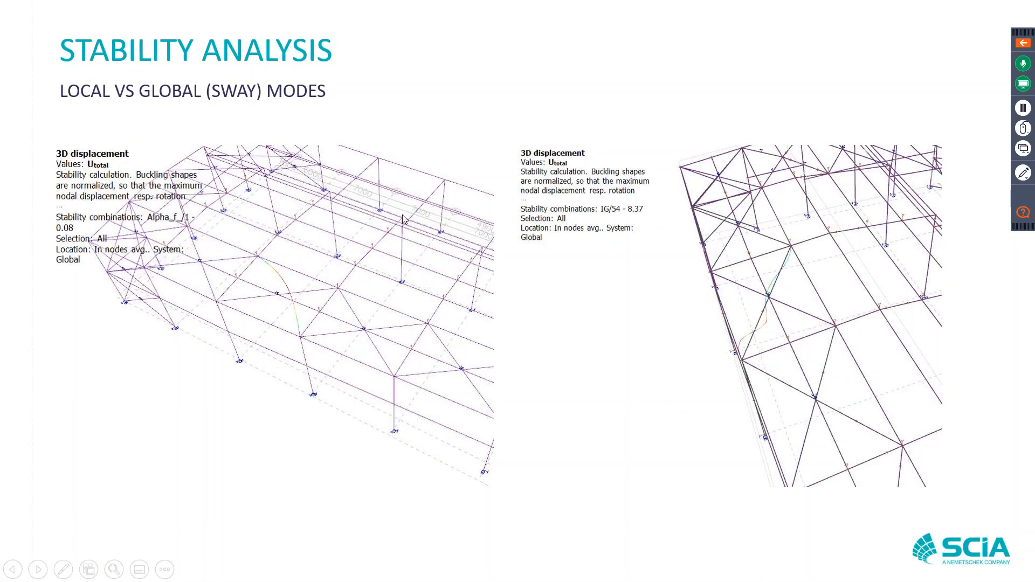
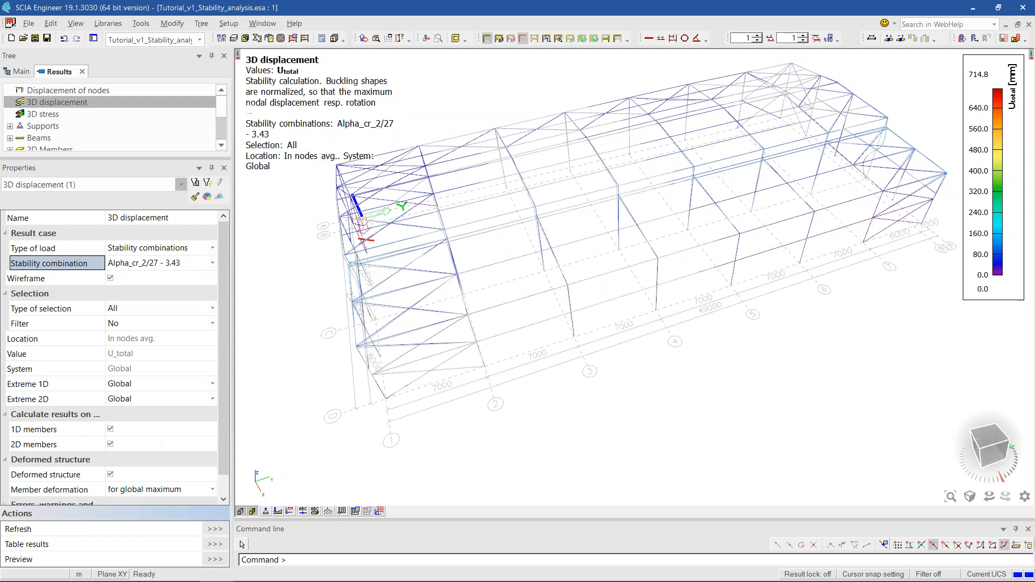
- Double the deformation display scale to 2 for the Alpha_cr_2/27 - 3.43 buckling shape
{"action": "right_click_drag", "start_coordinate": [542, 381], "coordinate": [545, 358], "text": "ctrl"}
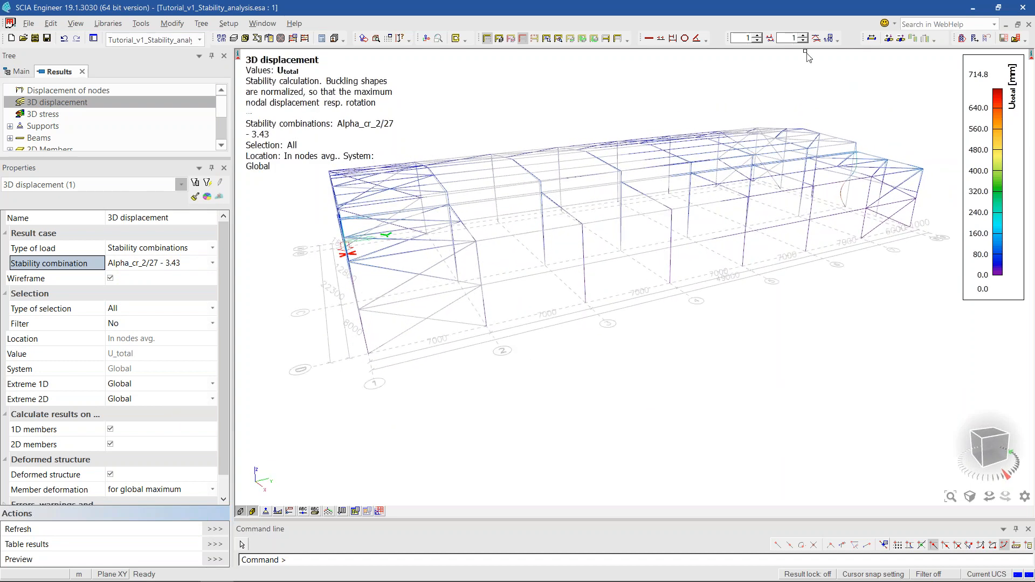
{"action": "left_click", "coordinate": [803, 36]}
{"action": "right_click_drag", "start_coordinate": [669, 263], "coordinate": [674, 273], "text": "ctrl"}
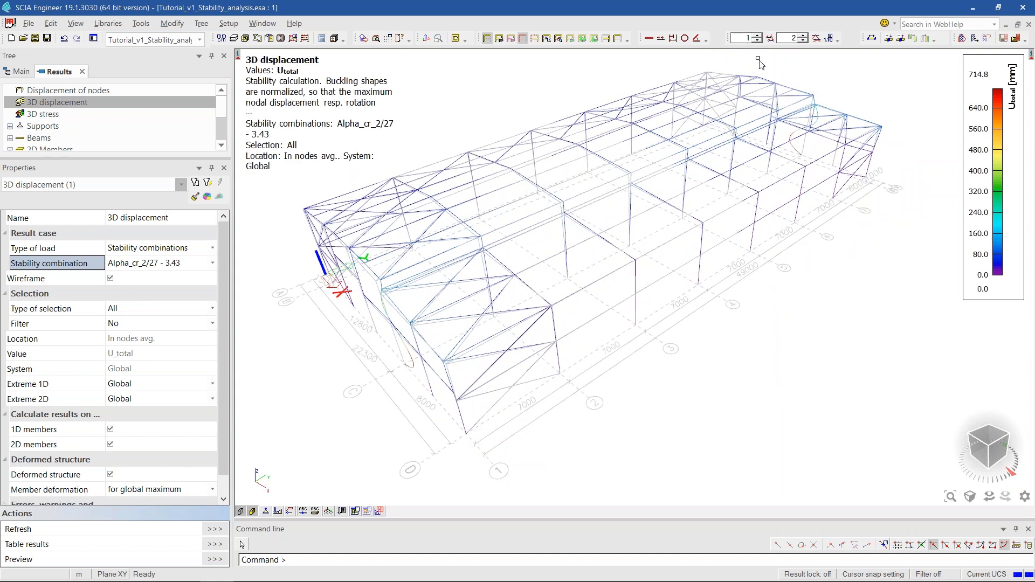
- Display the 3D displacement buckling shape for stability combination Alpha_cr_2/35 - 6.63 on the whole structure
{"action": "left_click", "coordinate": [192, 264]}
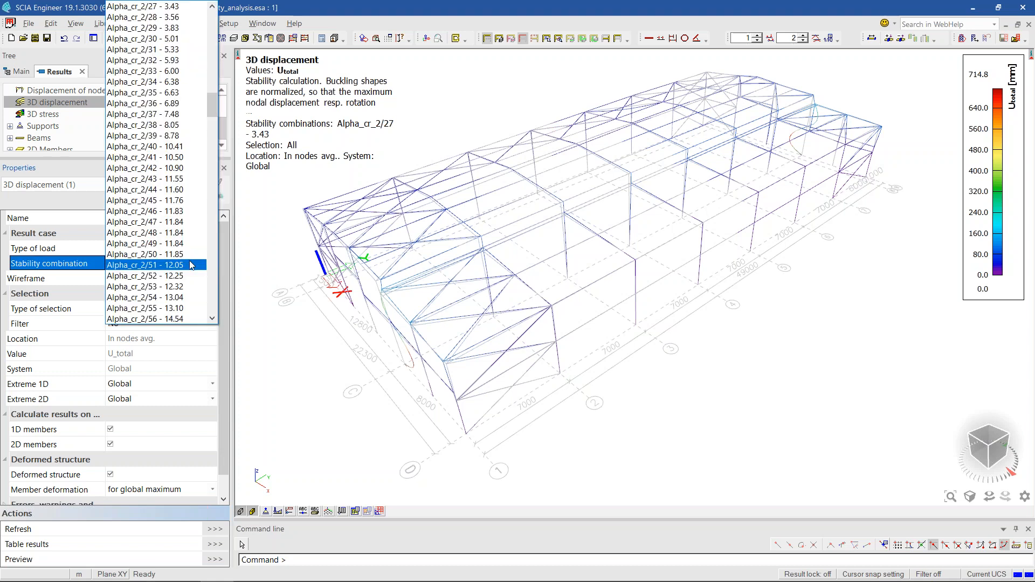
{"action": "scroll", "coordinate": [186, 253], "scroll_direction": "down", "scroll_amount": 3}
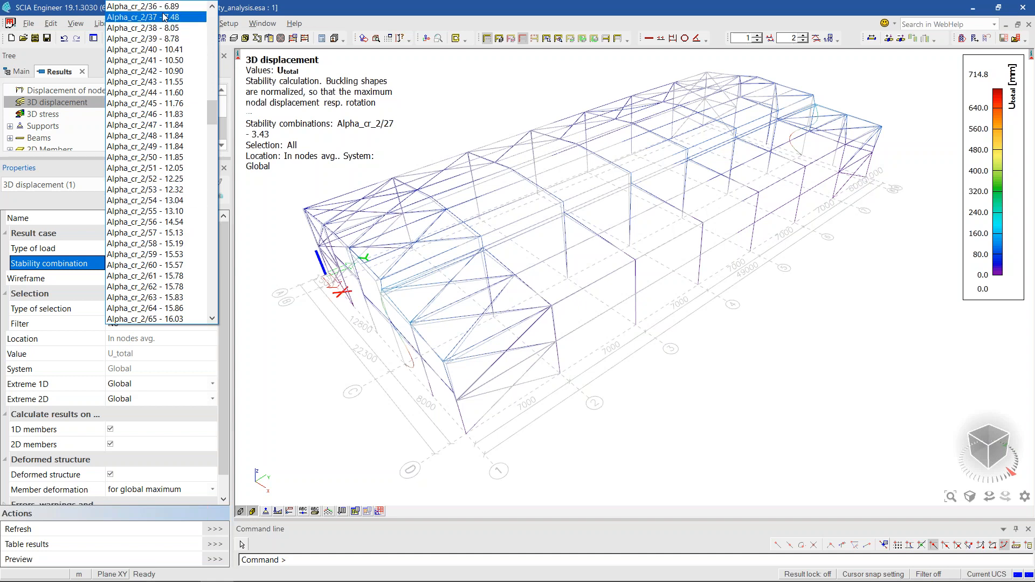
{"action": "scroll", "coordinate": [162, 21], "scroll_direction": "up", "scroll_amount": 1}
{"action": "left_click", "coordinate": [157, 30]}
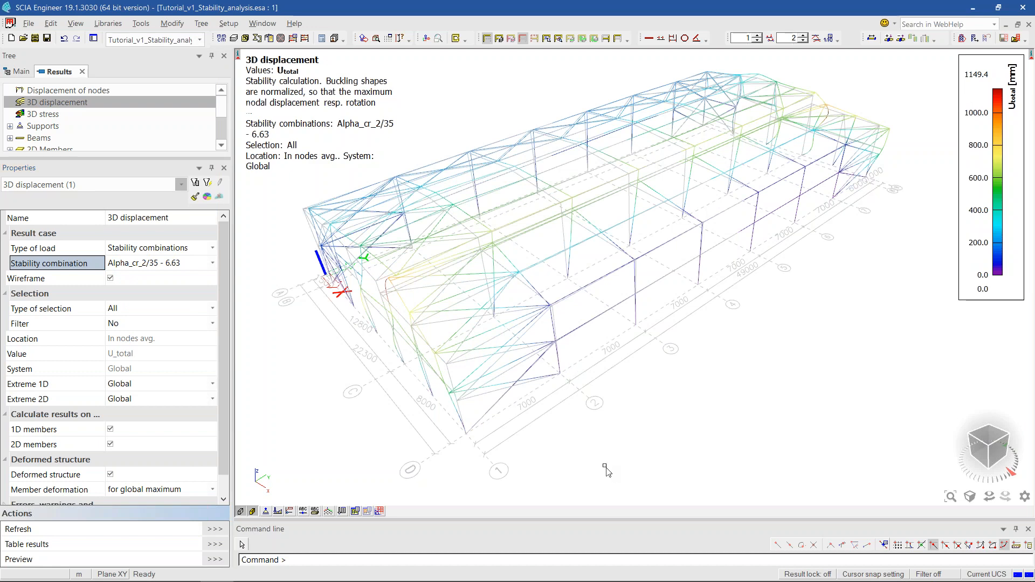
{"action": "mouse_move", "coordinate": [601, 465]}
{"action": "right_mouse_down", "text": "ctrl"}
{"action": "mouse_move", "coordinate": [591, 462]}
{"action": "mouse_move", "coordinate": [612, 467]}
{"action": "right_mouse_up", "text": "ctrl"}
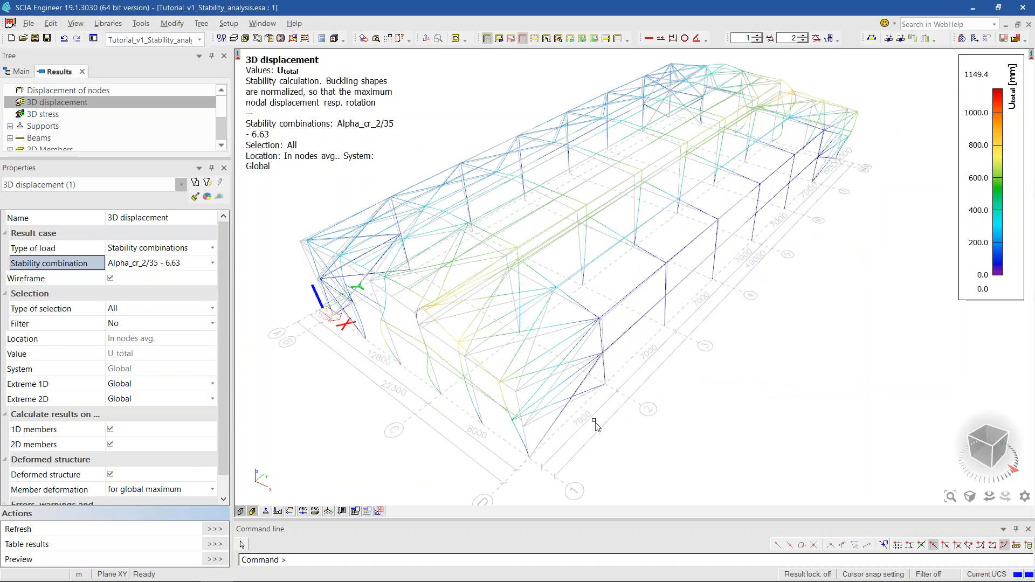
{"action": "middle_click_drag", "start_coordinate": [596, 421], "coordinate": [592, 419]}
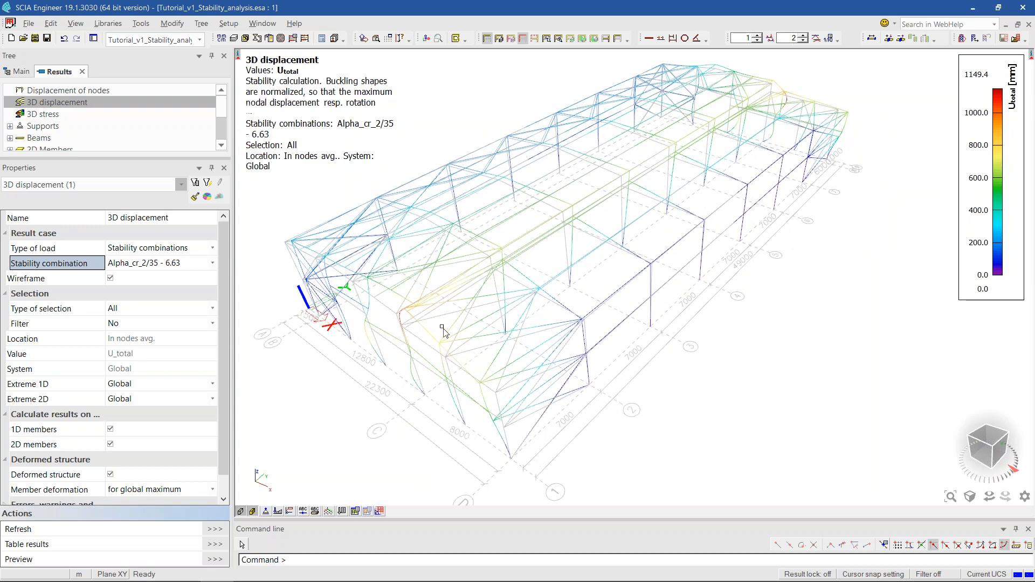
- Examine close up how the frames, roof and columns in this buckling shape displace relative to the undeformed wireframe
{"action": "scroll", "coordinate": [459, 325], "scroll_direction": "up", "scroll_amount": 2}
{"action": "middle_click_drag", "start_coordinate": [504, 343], "coordinate": [538, 380]}
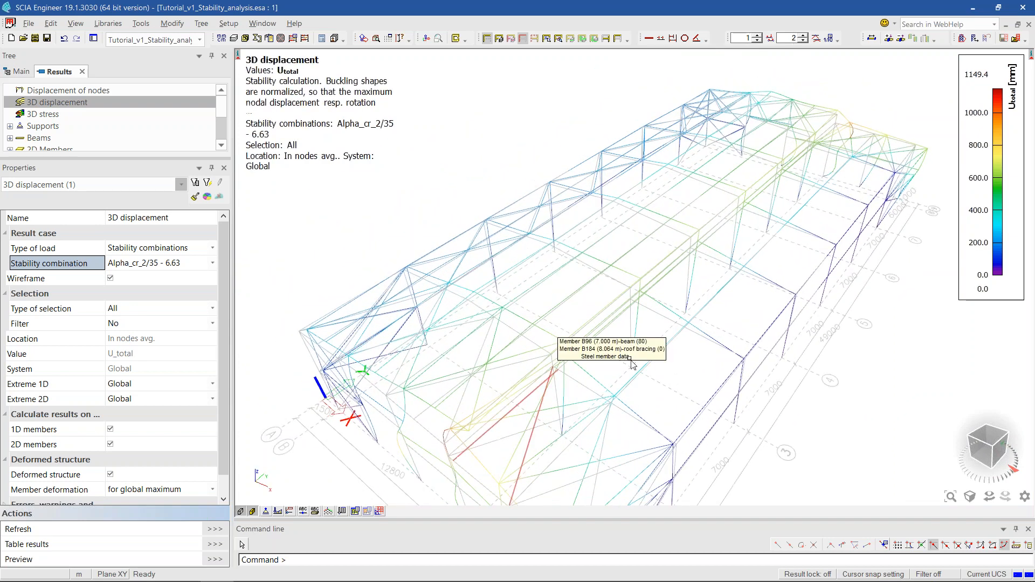
{"action": "scroll", "coordinate": [636, 302], "scroll_direction": "up", "scroll_amount": 1}
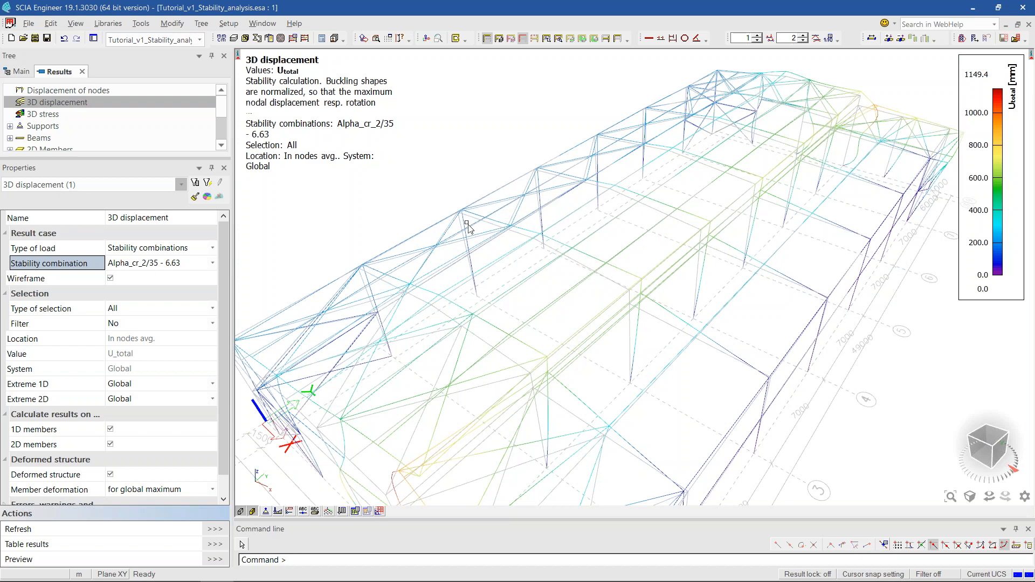
{"action": "scroll", "coordinate": [478, 218], "scroll_direction": "up", "scroll_amount": 2}
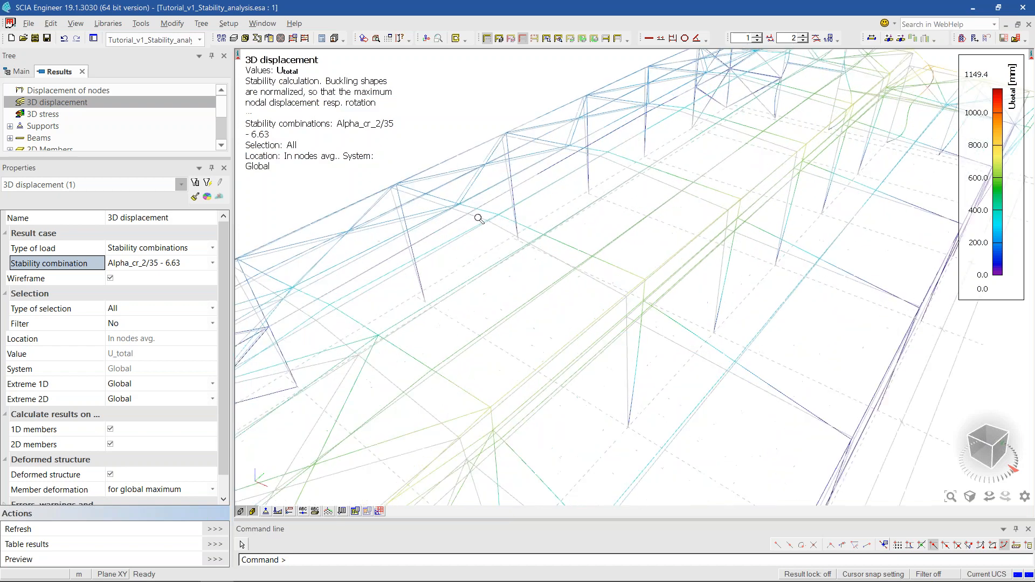
{"action": "middle_click_drag", "start_coordinate": [667, 333], "coordinate": [669, 334]}
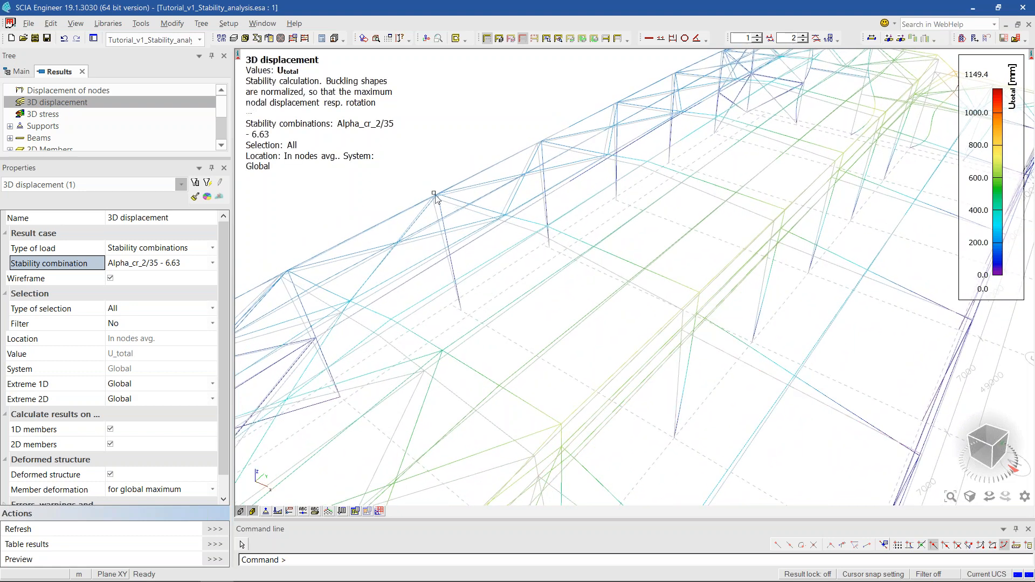
{"action": "scroll", "coordinate": [436, 197], "scroll_direction": "down", "scroll_amount": 2}
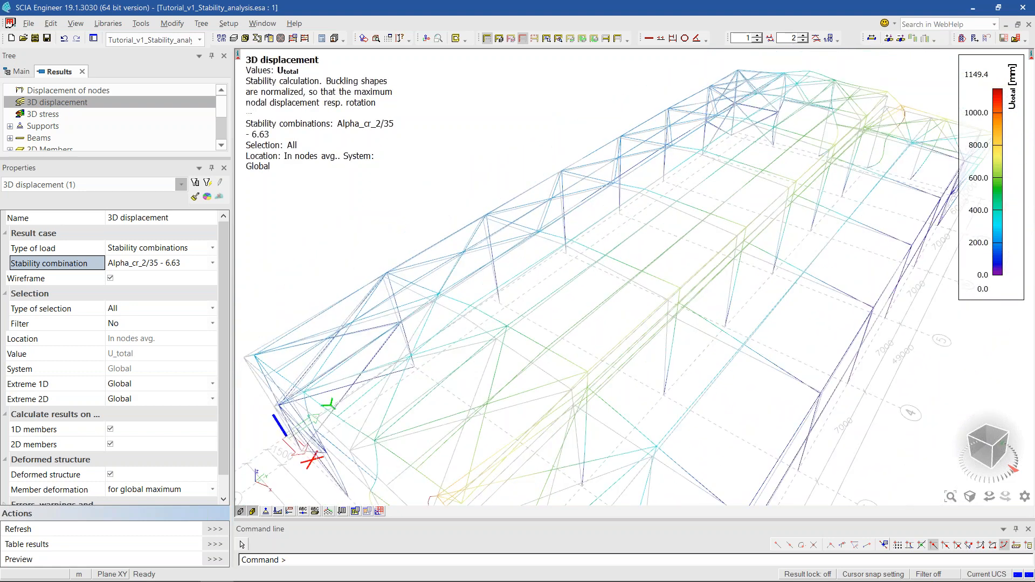
{"action": "scroll", "coordinate": [520, 263], "scroll_direction": "down", "scroll_amount": 3}
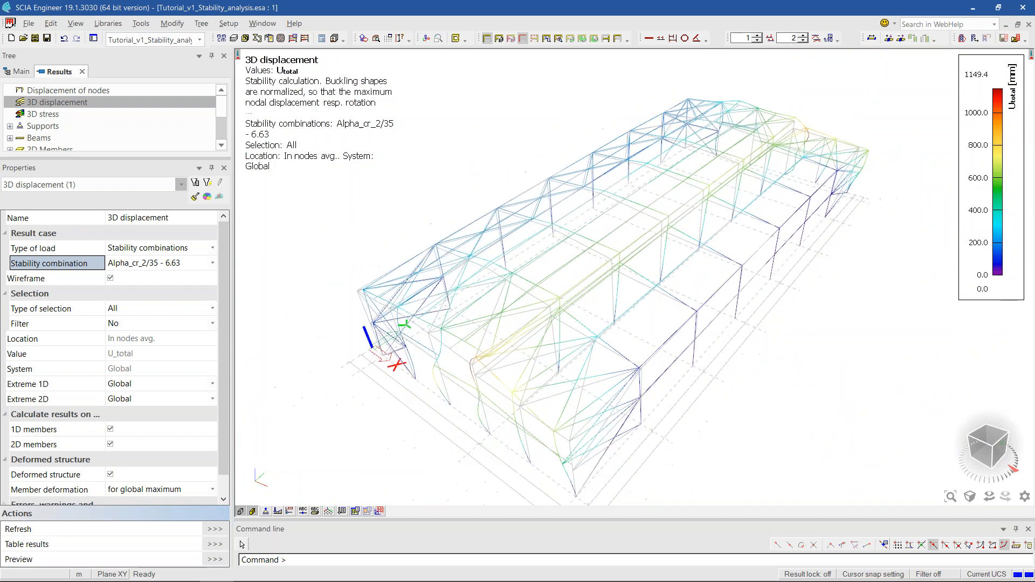
{"action": "scroll", "coordinate": [569, 302], "scroll_direction": "down", "scroll_amount": 1}
{"action": "right_click_drag", "start_coordinate": [570, 312], "coordinate": [603, 271], "text": "ctrl"}
{"action": "scroll", "coordinate": [598, 257], "scroll_direction": "up", "scroll_amount": 4}
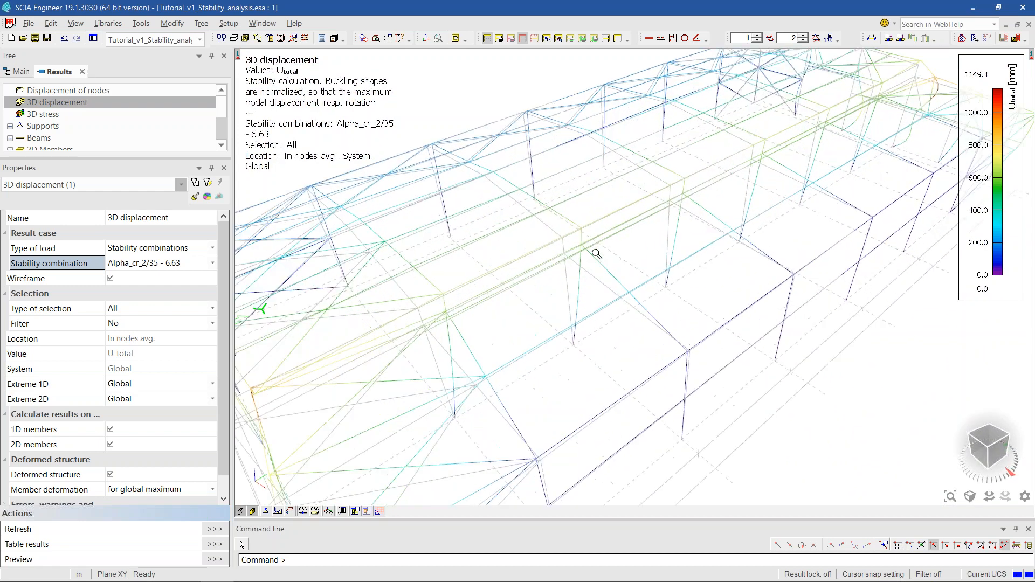
{"action": "scroll", "coordinate": [595, 253], "scroll_direction": "up", "scroll_amount": 1}
{"action": "middle_click_drag", "start_coordinate": [621, 273], "coordinate": [633, 279]}
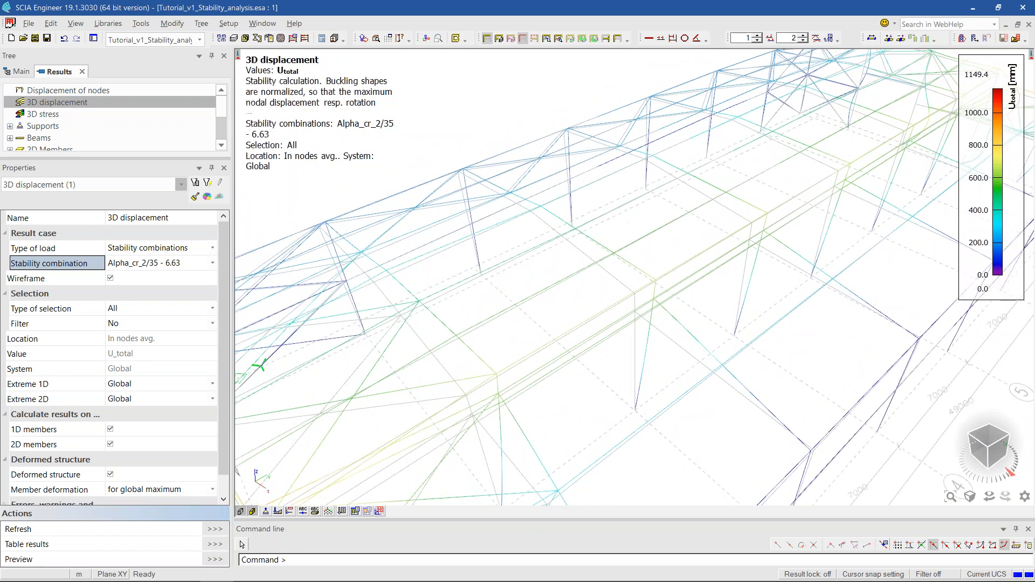
{"action": "scroll", "coordinate": [615, 324], "scroll_direction": "down", "scroll_amount": 4}
{"action": "right_click_drag", "start_coordinate": [615, 324], "coordinate": [610, 312], "text": "ctrl"}
{"action": "scroll", "coordinate": [625, 278], "scroll_direction": "up", "scroll_amount": 1}
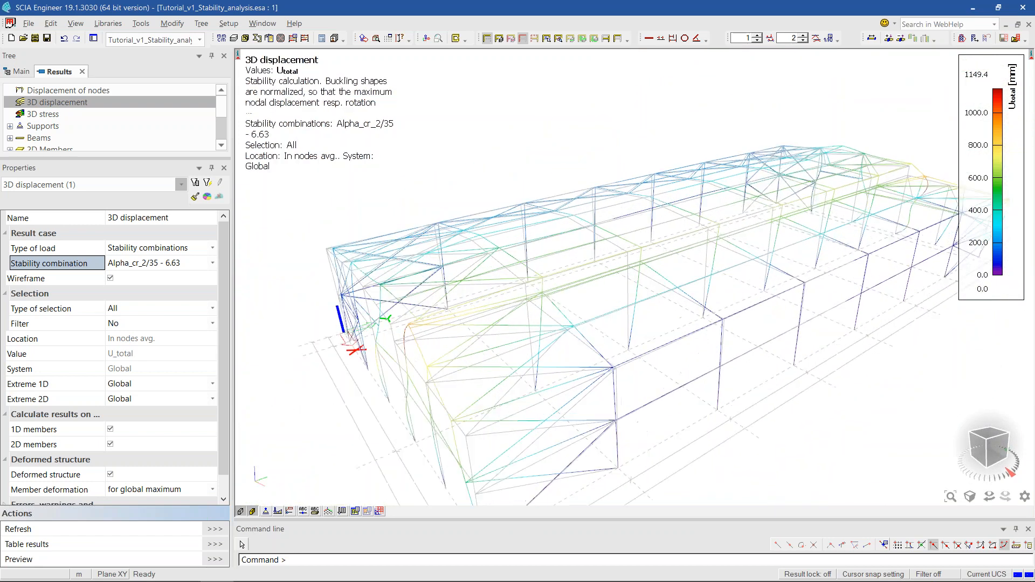
{"action": "scroll", "coordinate": [676, 403], "scroll_direction": "down", "scroll_amount": 2}
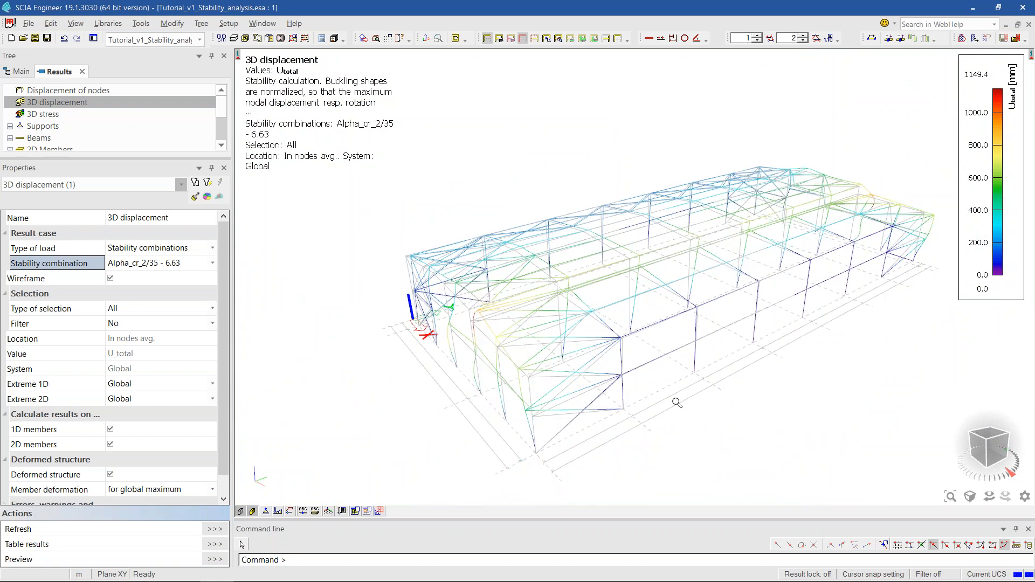
- Inspect the same buckling shape in axonometric and plan views, checking the hall's overall sway and the end-wall bracing
{"action": "left_click", "coordinate": [970, 497]}
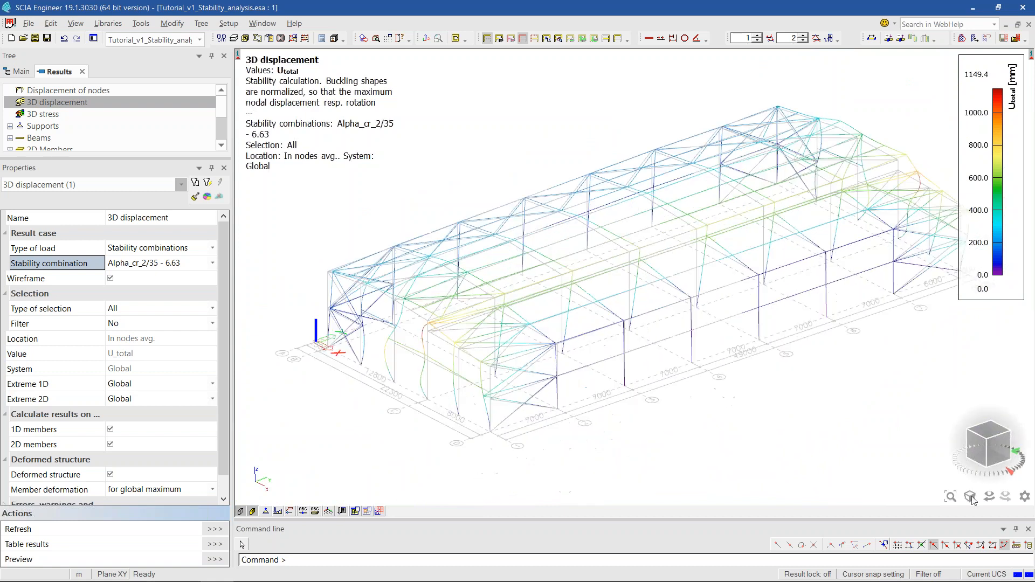
{"action": "left_click", "coordinate": [995, 437]}
{"action": "left_click", "coordinate": [993, 438]}
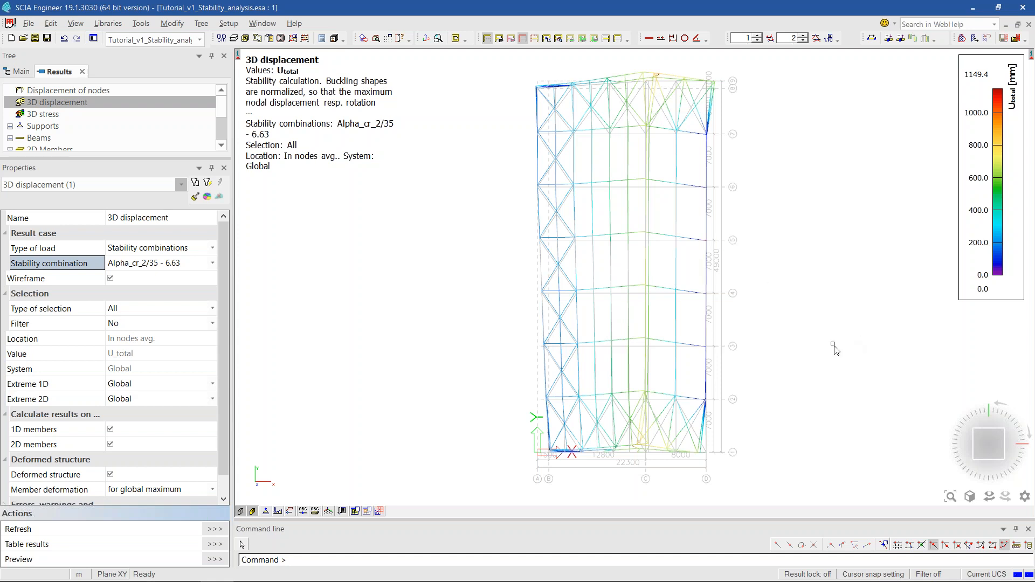
{"action": "right_click_drag", "start_coordinate": [813, 398], "coordinate": [789, 354], "text": "ctrl"}
{"action": "scroll", "coordinate": [469, 380], "scroll_direction": "up", "scroll_amount": 4}
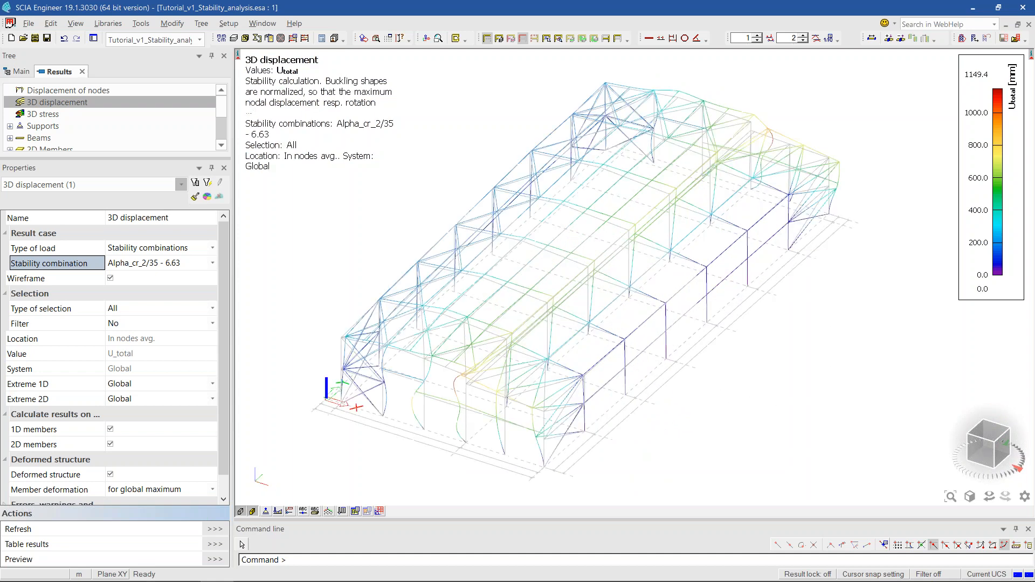
{"action": "scroll", "coordinate": [469, 380], "scroll_direction": "down", "scroll_amount": 2}
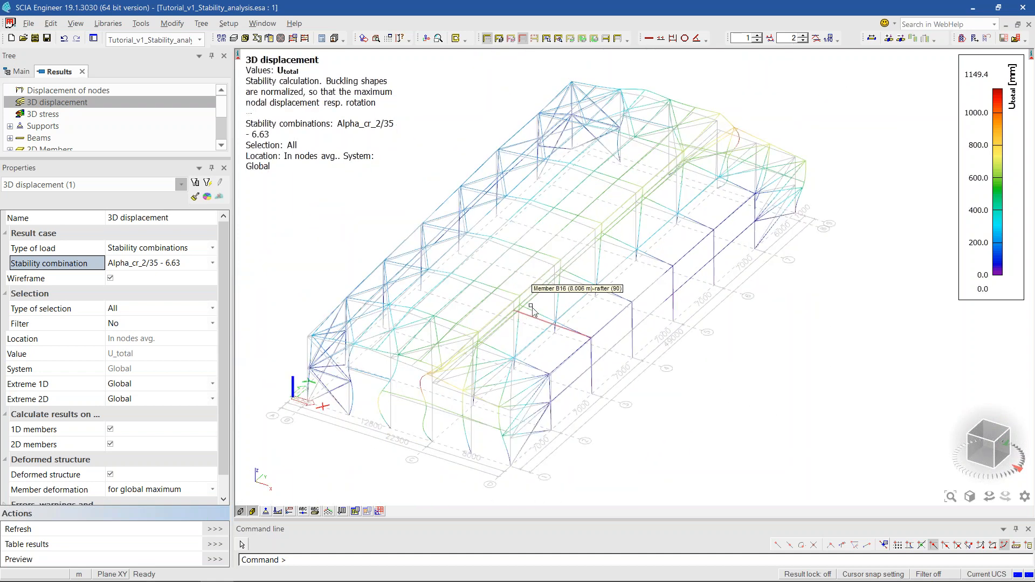
{"action": "right_click_drag", "start_coordinate": [647, 398], "coordinate": [623, 387], "text": "ctrl"}
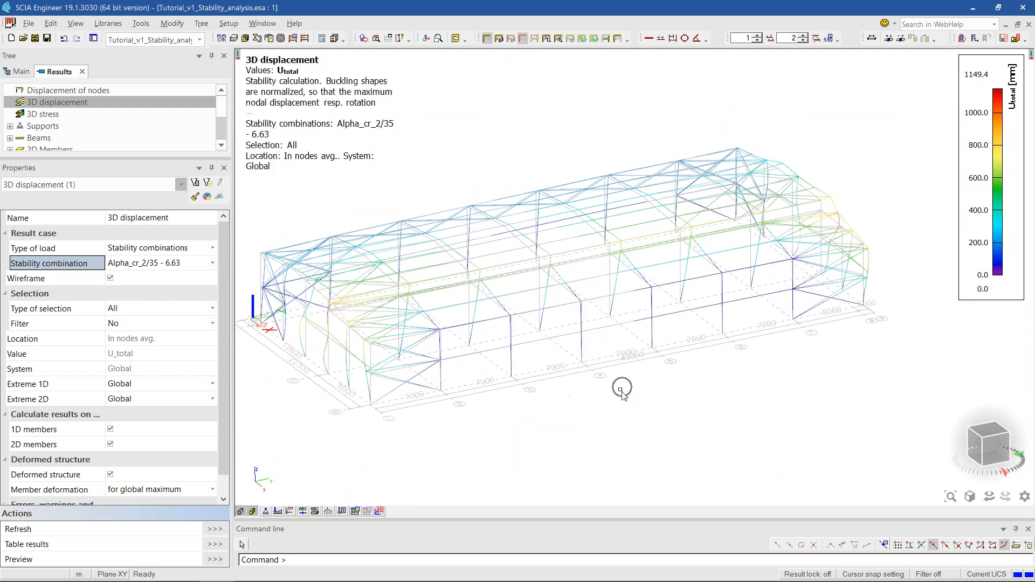
{"action": "right_click_drag", "start_coordinate": [579, 412], "coordinate": [581, 419], "text": "ctrl"}
{"action": "middle_click_drag", "start_coordinate": [589, 419], "coordinate": [629, 422]}
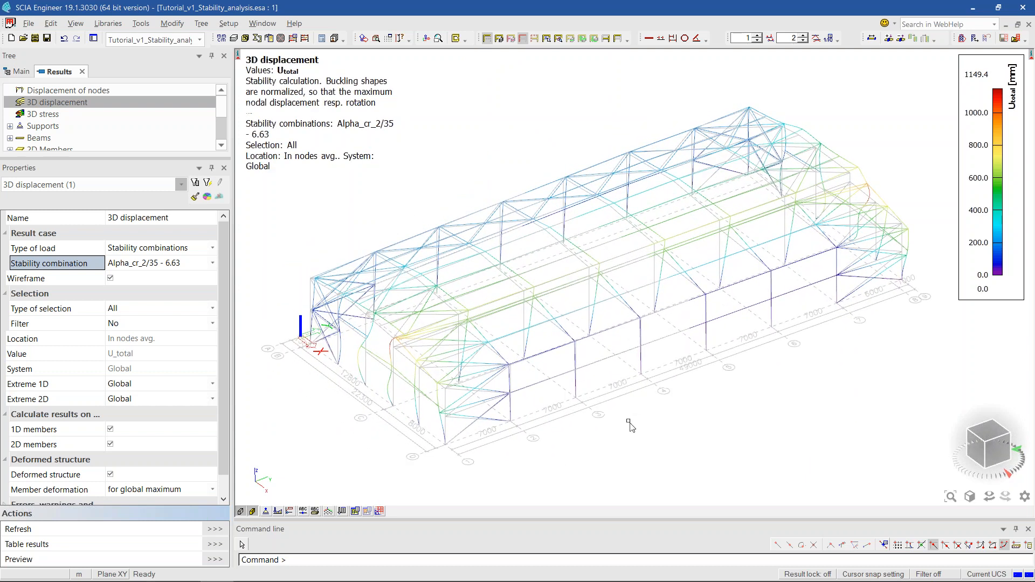
{"action": "scroll", "coordinate": [490, 310], "scroll_direction": "up", "scroll_amount": 2}
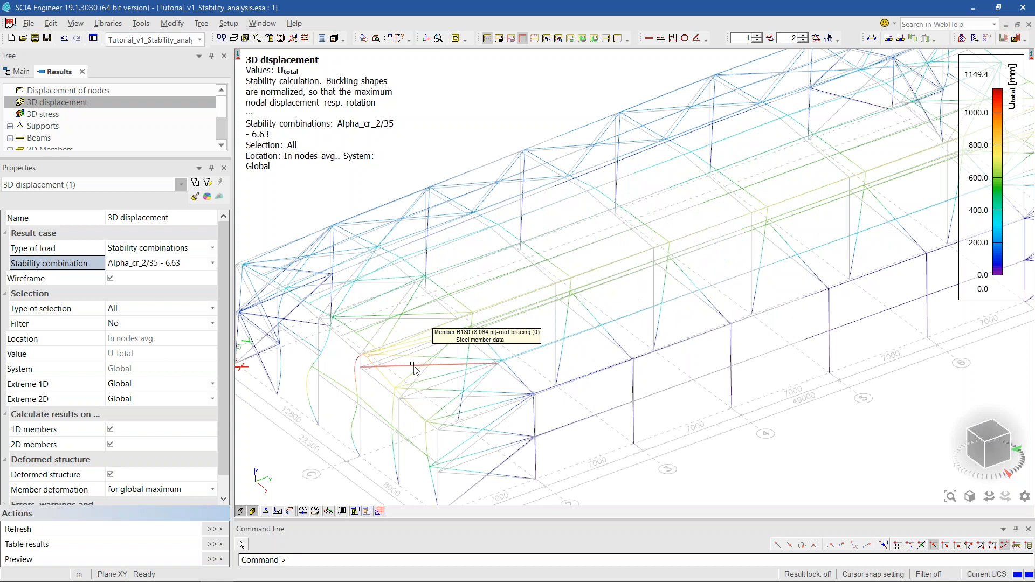
{"action": "scroll", "coordinate": [402, 367], "scroll_direction": "down", "scroll_amount": 2}
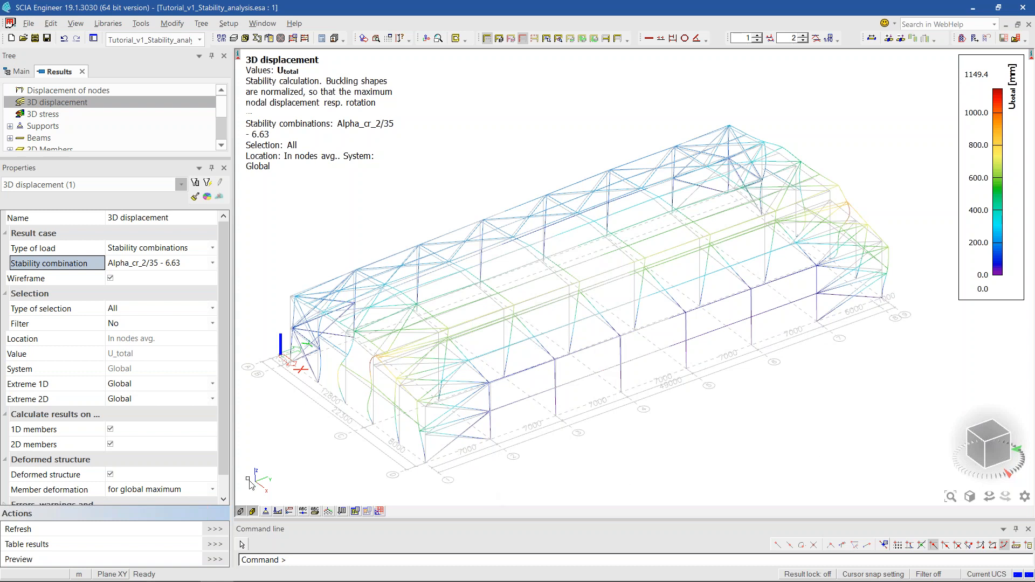
- Open the project Tutorial_v1_Sway_extra_brace.esa and show its members as rendered volumes
{"action": "left_click", "coordinate": [23, 38]}
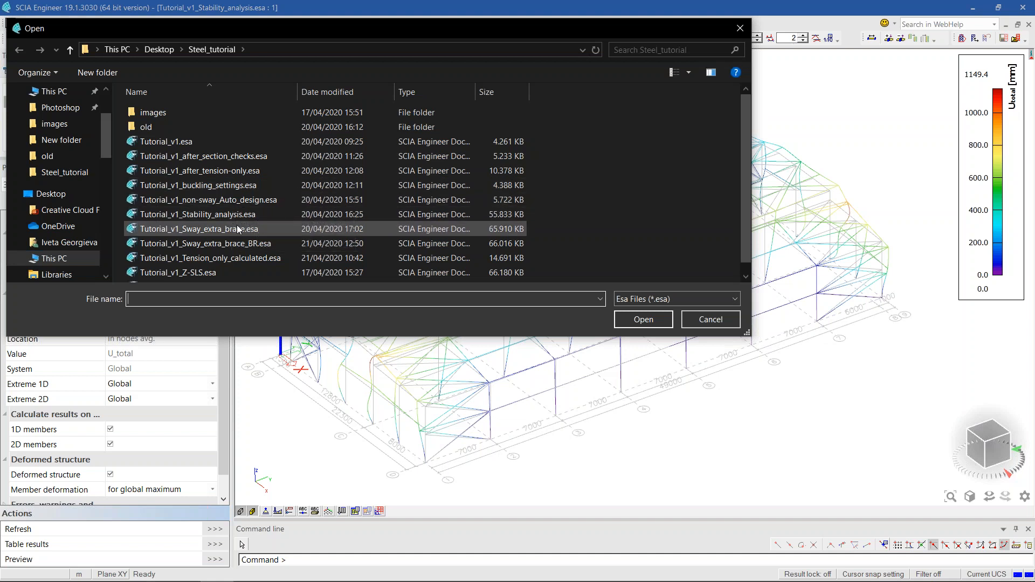
{"action": "double_click", "coordinate": [245, 231]}
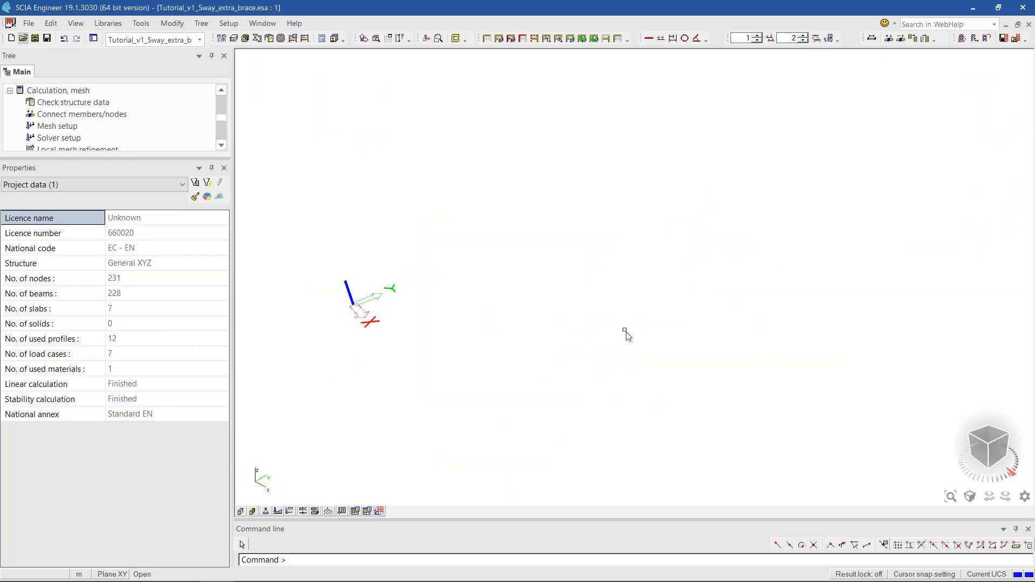
{"action": "scroll", "coordinate": [432, 305], "scroll_direction": "up", "scroll_amount": 2}
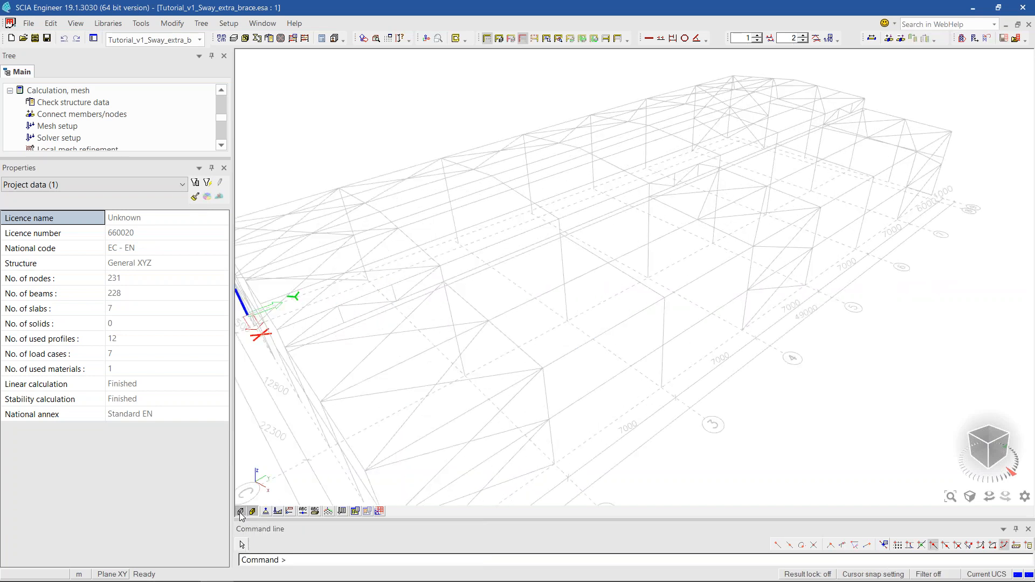
{"action": "left_click", "coordinate": [241, 512]}
{"action": "left_click", "coordinate": [252, 512]}
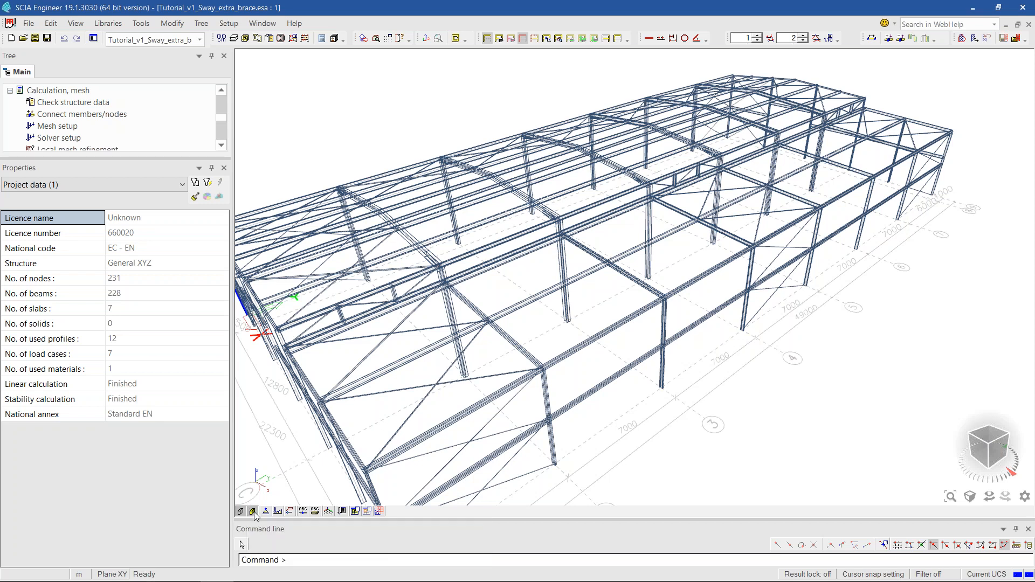
- Inspect the extra roof and wall bracing in the middle bay, and enlarge the tree area to show more commands
{"action": "middle_click_drag", "start_coordinate": [456, 345], "coordinate": [474, 372]}
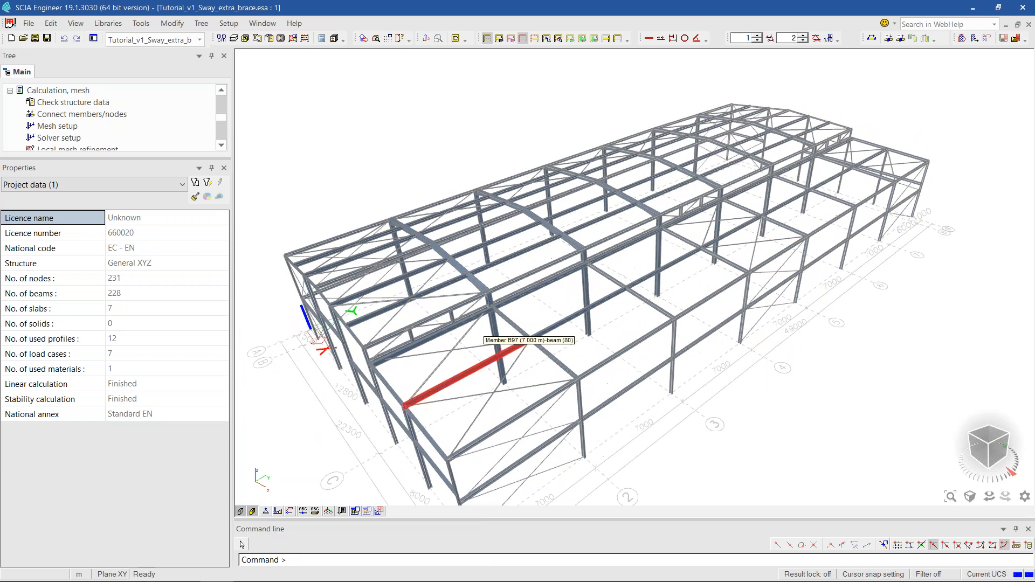
{"action": "scroll", "coordinate": [412, 388], "scroll_direction": "up", "scroll_amount": 2}
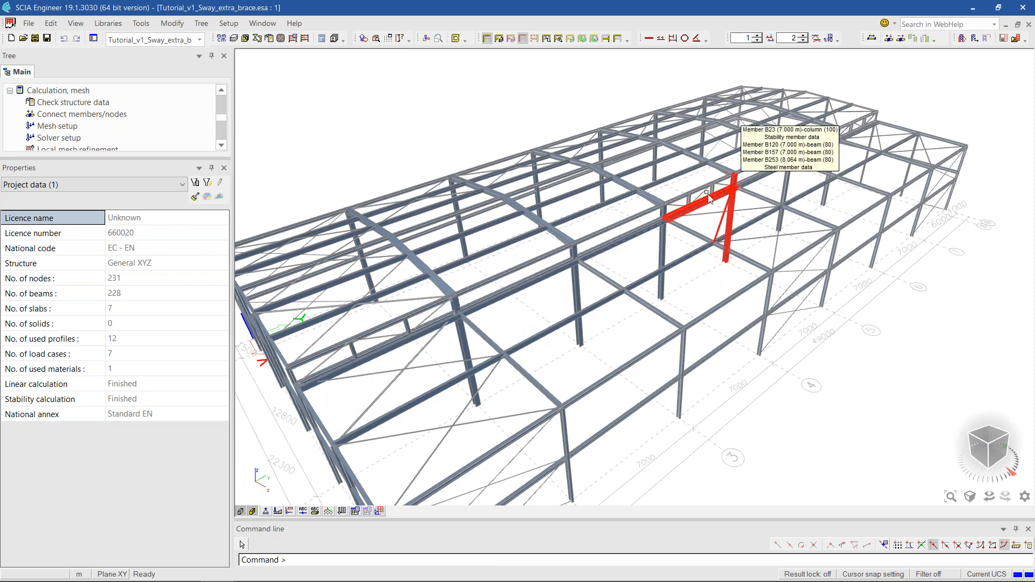
{"action": "middle_click_drag", "start_coordinate": [726, 190], "coordinate": [638, 209]}
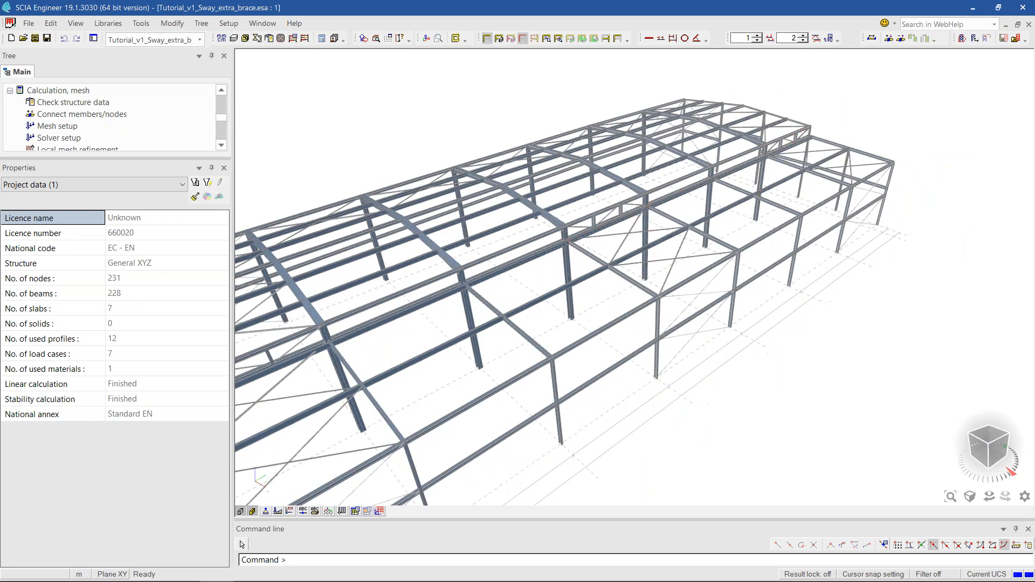
{"action": "scroll", "coordinate": [796, 138], "scroll_direction": "up", "scroll_amount": 3}
{"action": "scroll", "coordinate": [665, 221], "scroll_direction": "down", "scroll_amount": 5}
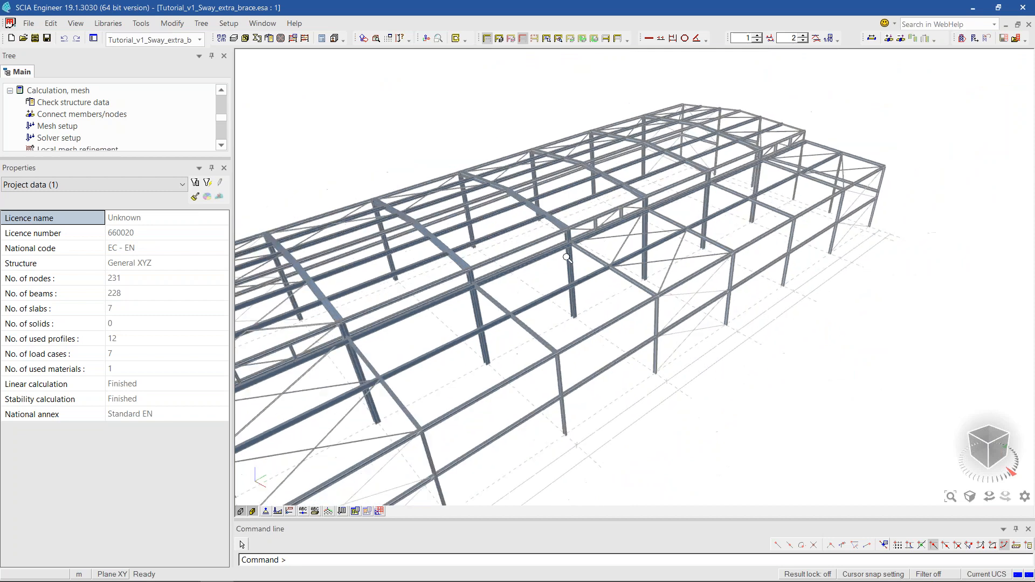
{"action": "scroll", "coordinate": [665, 221], "scroll_direction": "down", "scroll_amount": 3}
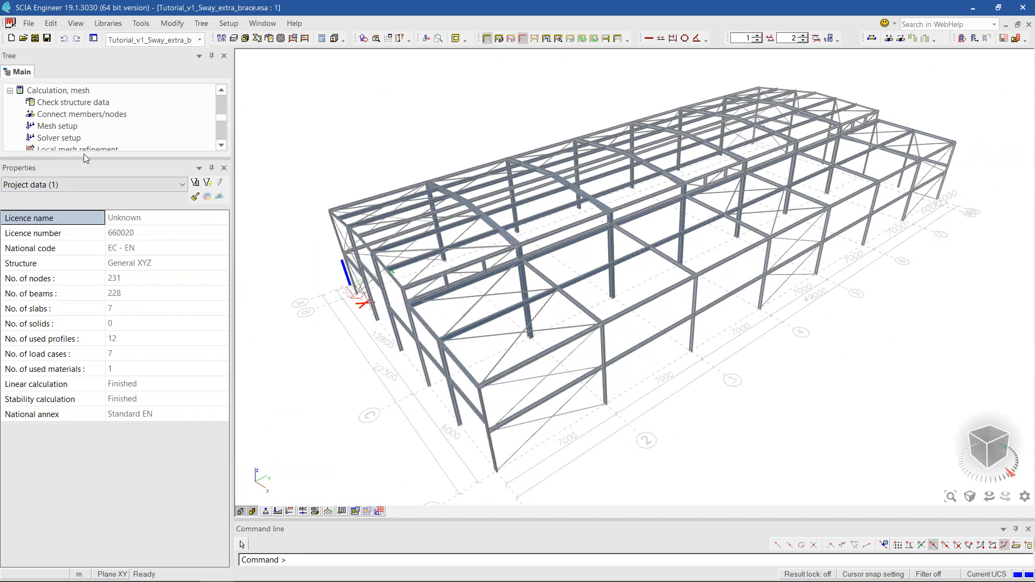
{"action": "left_click_drag", "start_coordinate": [83, 157], "coordinate": [83, 319]}
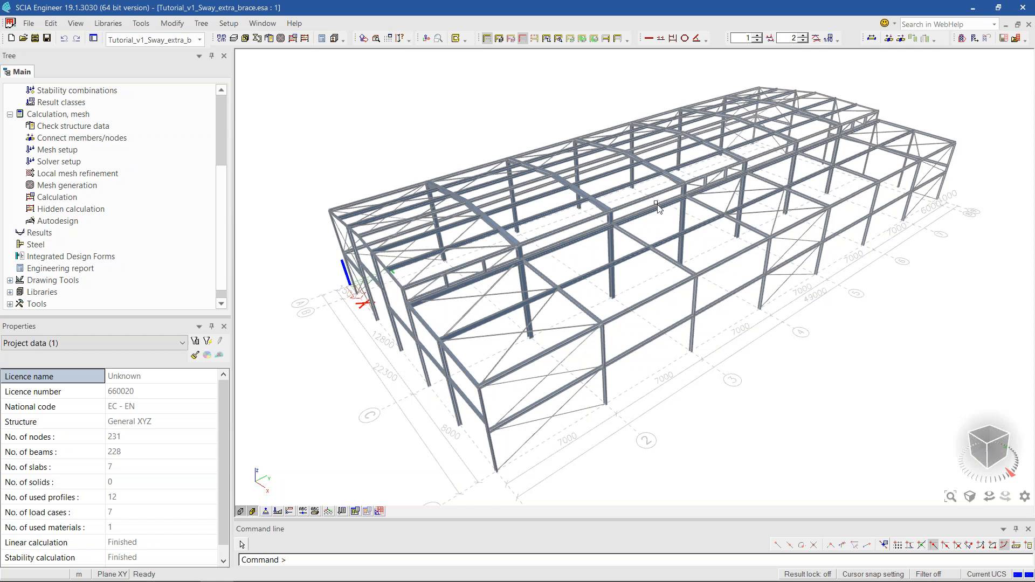
- Display the 3D displacement results of the extra-braced hall for stability combination Alpha_f_1/53 - 6.32
{"action": "left_click", "coordinate": [47, 234]}
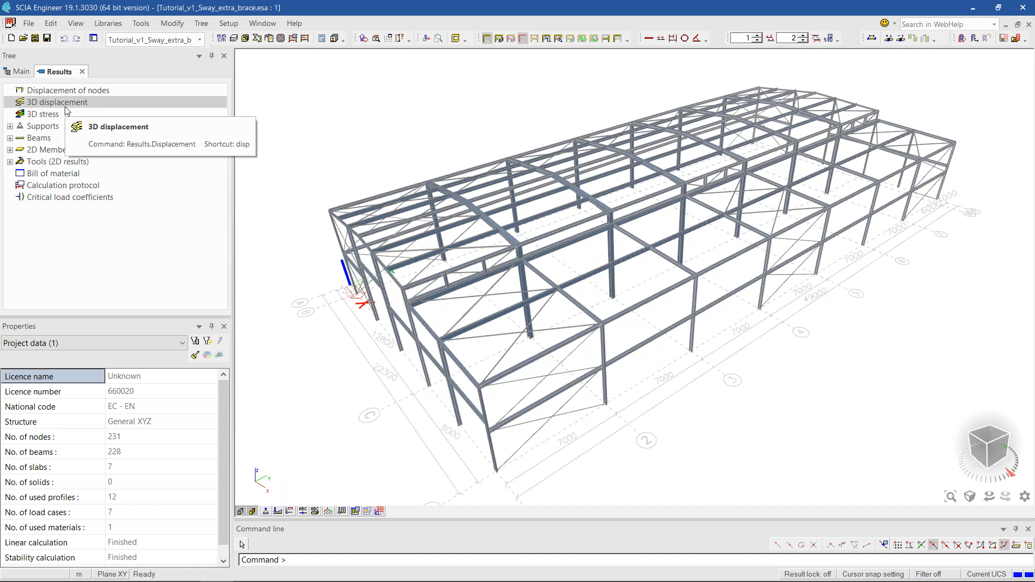
{"action": "left_click_drag", "start_coordinate": [152, 316], "coordinate": [151, 220]}
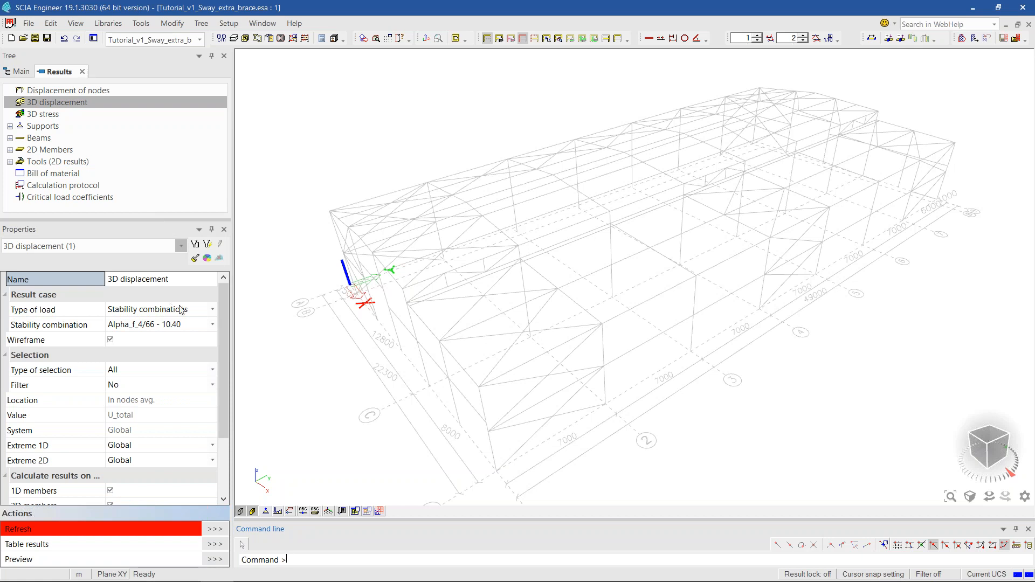
{"action": "left_click", "coordinate": [179, 329]}
{"action": "left_click", "coordinate": [179, 329]}
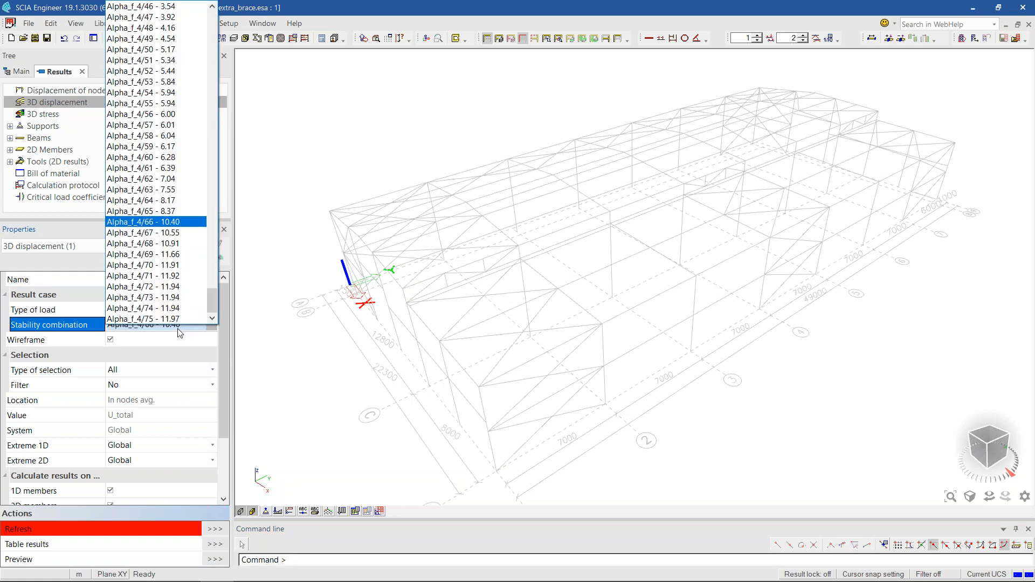
{"action": "scroll", "coordinate": [171, 232], "scroll_direction": "up", "scroll_amount": 16}
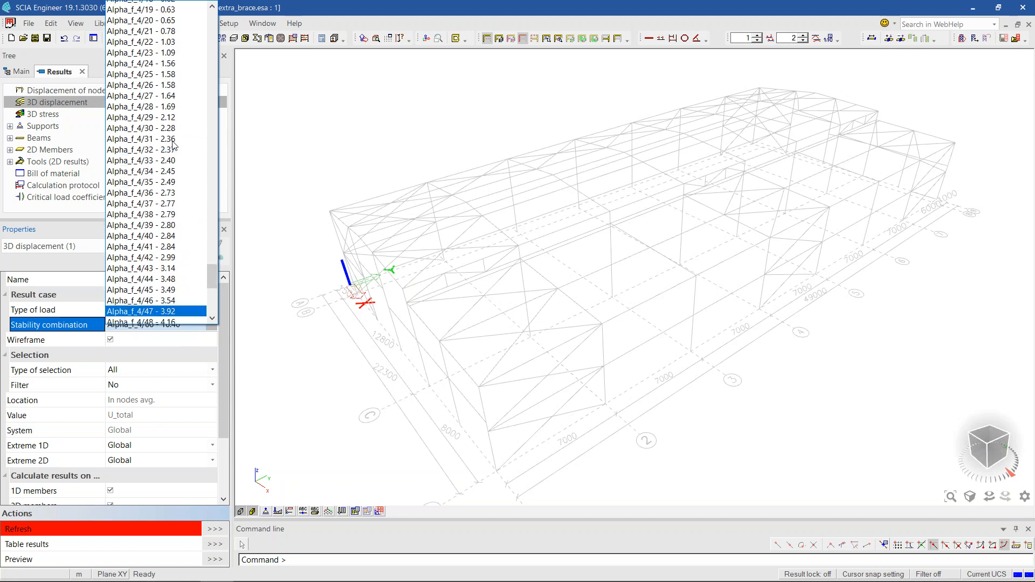
{"action": "scroll", "coordinate": [173, 146], "scroll_direction": "up", "scroll_amount": 20}
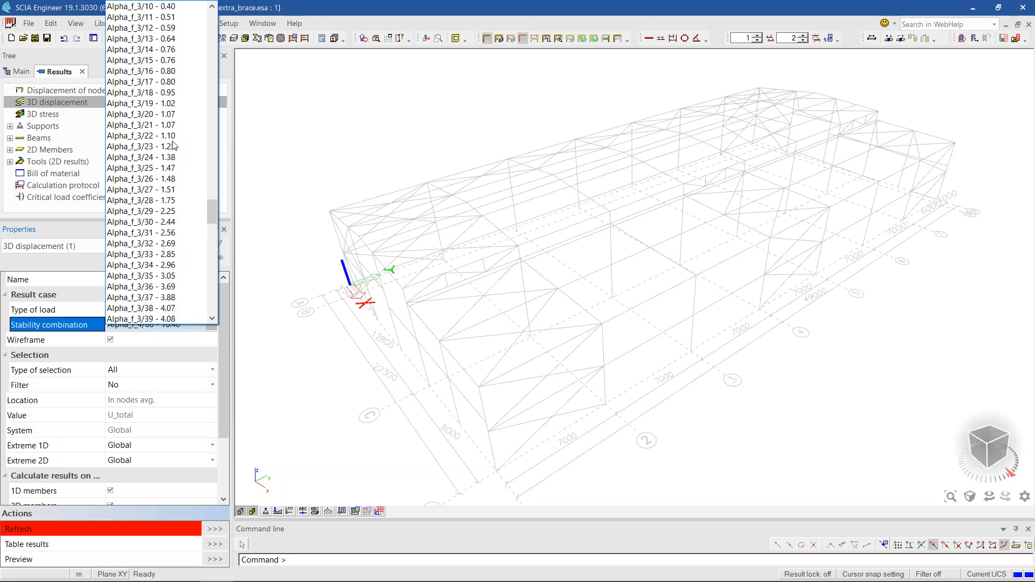
{"action": "scroll", "coordinate": [173, 151], "scroll_direction": "up", "scroll_amount": 5}
{"action": "left_click_drag", "start_coordinate": [213, 189], "coordinate": [216, 105]}
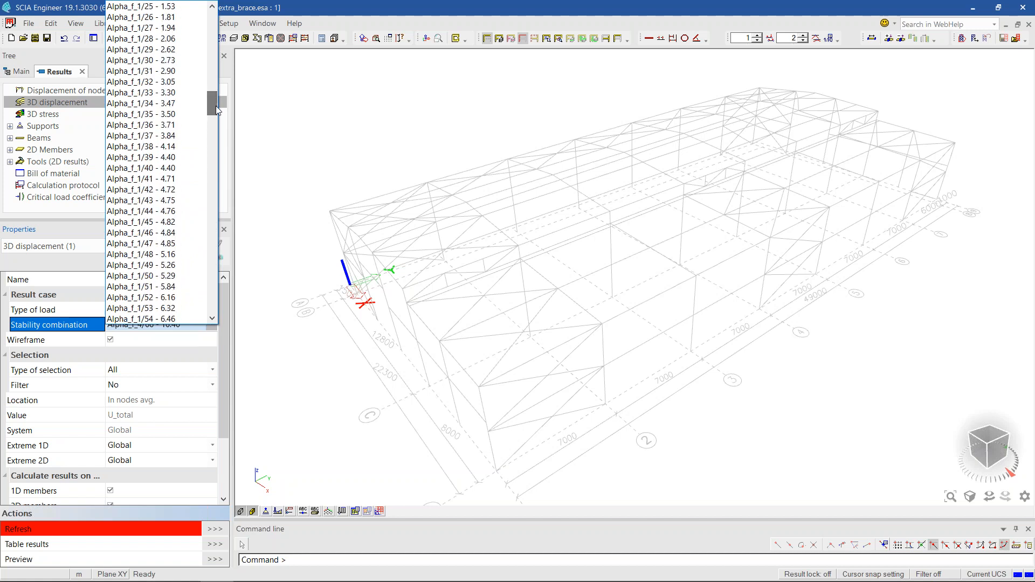
{"action": "scroll", "coordinate": [165, 249], "scroll_direction": "down", "scroll_amount": 2}
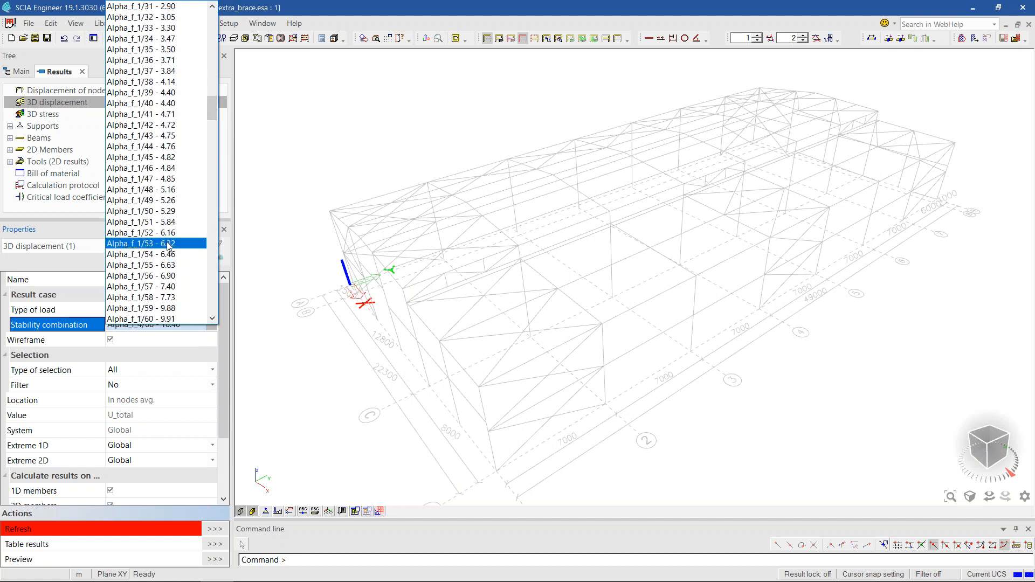
{"action": "left_click", "coordinate": [169, 244]}
{"action": "left_click", "coordinate": [217, 531]}
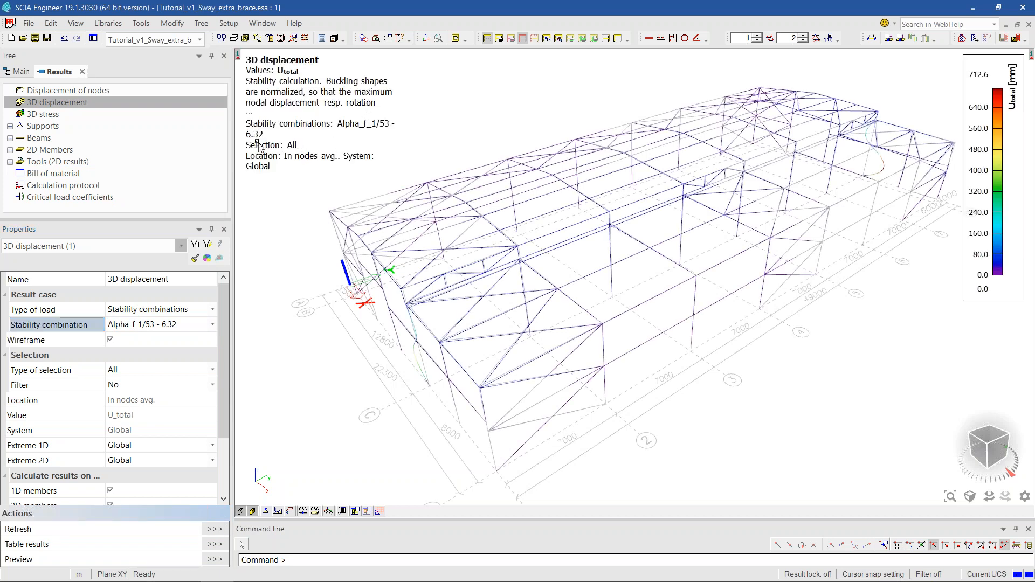
- Examine this buckling shape around the end wall, roof and long side to judge whether the deformation is local or global
{"action": "mouse_move", "coordinate": [690, 386]}
{"action": "right_mouse_down", "text": "ctrl"}
{"action": "mouse_move", "coordinate": [680, 385]}
{"action": "mouse_move", "coordinate": [705, 387]}
{"action": "right_mouse_up", "text": "ctrl"}
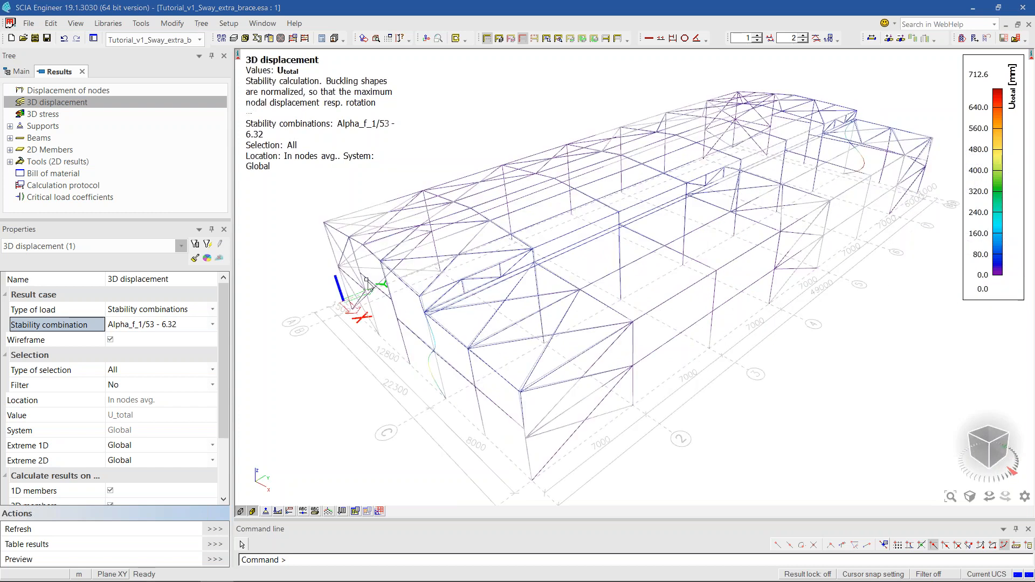
{"action": "right_click", "coordinate": [706, 387]}
{"action": "right_click_drag", "start_coordinate": [410, 336], "coordinate": [665, 270], "text": "ctrl+shift"}
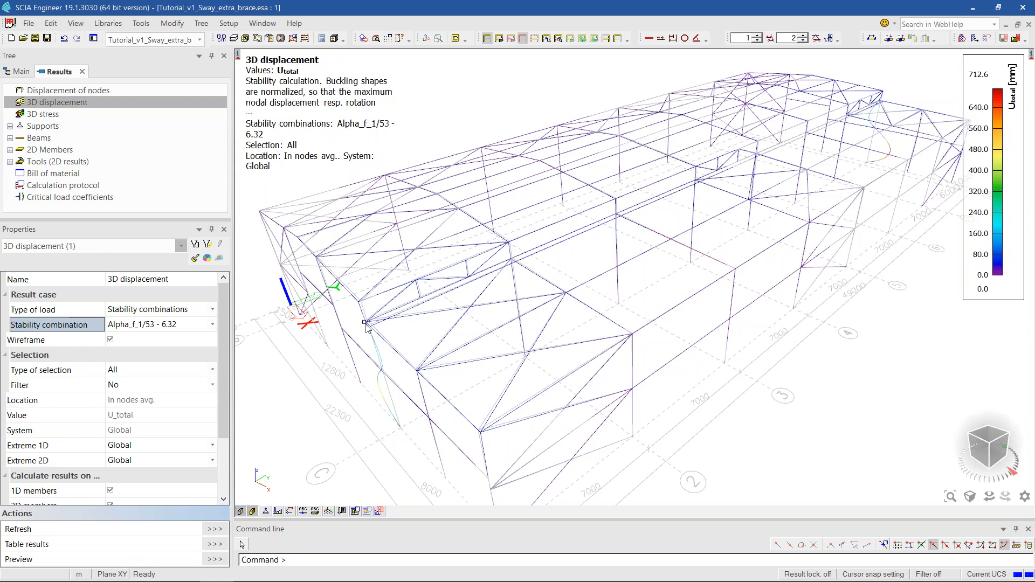
{"action": "right_click_drag", "start_coordinate": [536, 328], "coordinate": [534, 330], "text": "ctrl"}
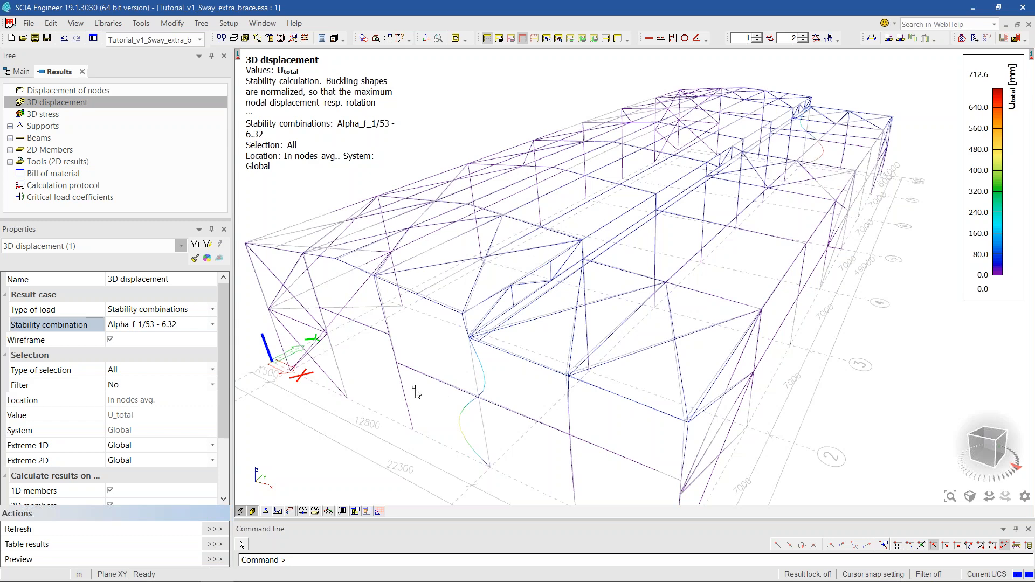
{"action": "right_click_drag", "start_coordinate": [585, 401], "coordinate": [711, 391], "text": "ctrl"}
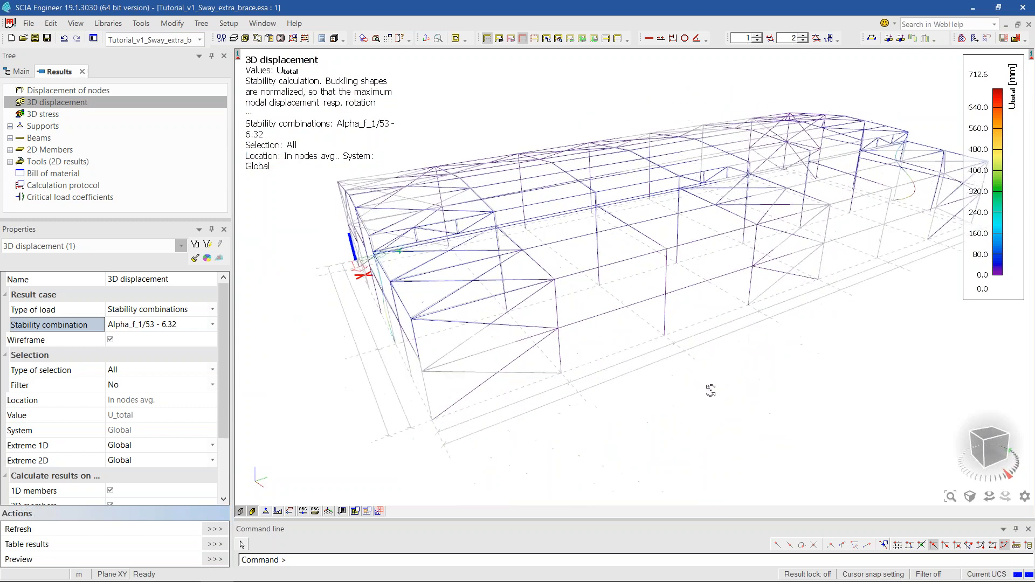
{"action": "right_click_drag", "start_coordinate": [687, 224], "coordinate": [742, 239], "text": "shift"}
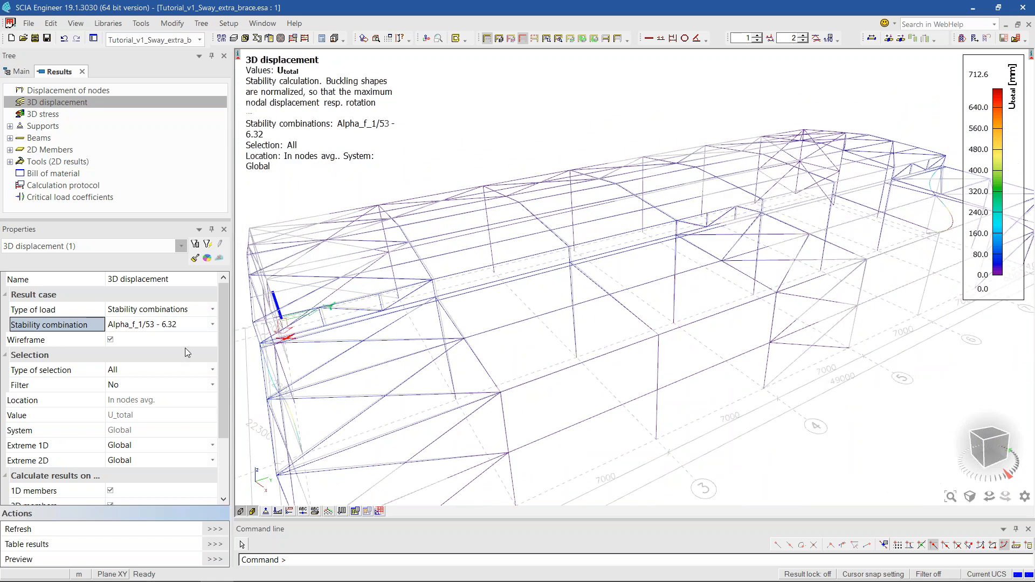
- Select stability combination Alpha_f_4/65 - 8.37 for the 3D displacement and refresh the buckling shape
{"action": "left_click", "coordinate": [170, 325]}
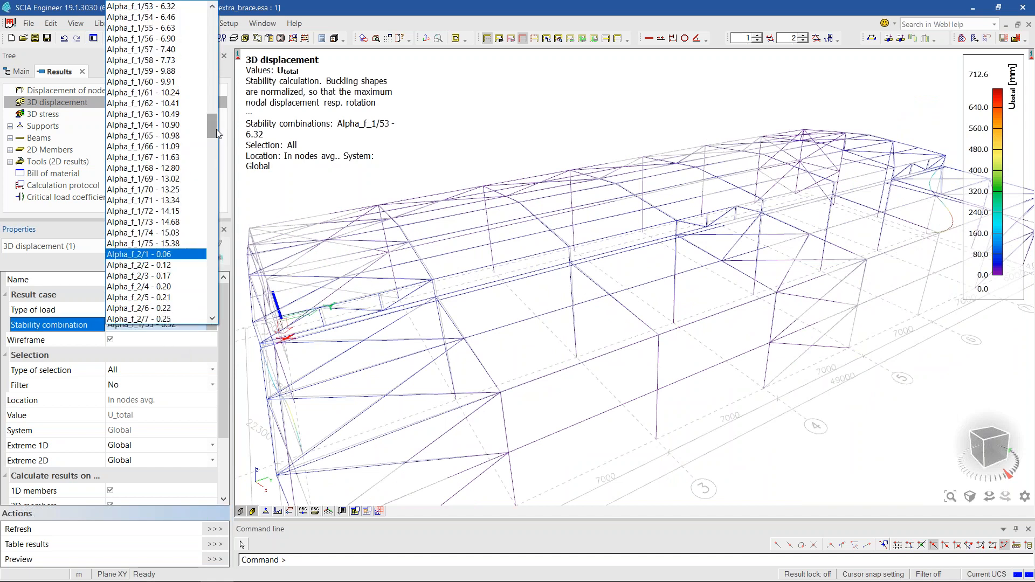
{"action": "left_click_drag", "start_coordinate": [213, 129], "coordinate": [216, 304]}
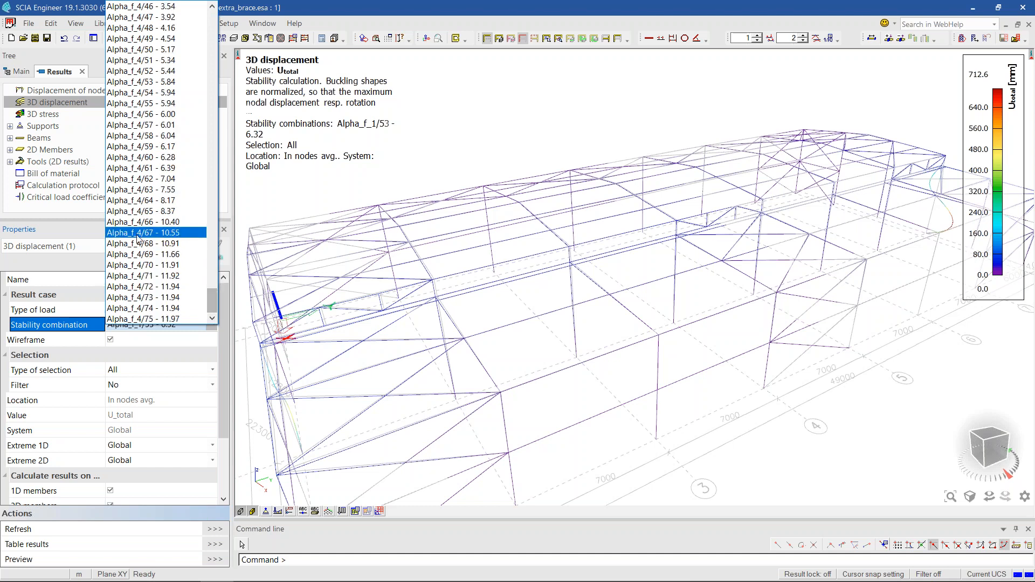
{"action": "left_click", "coordinate": [168, 214]}
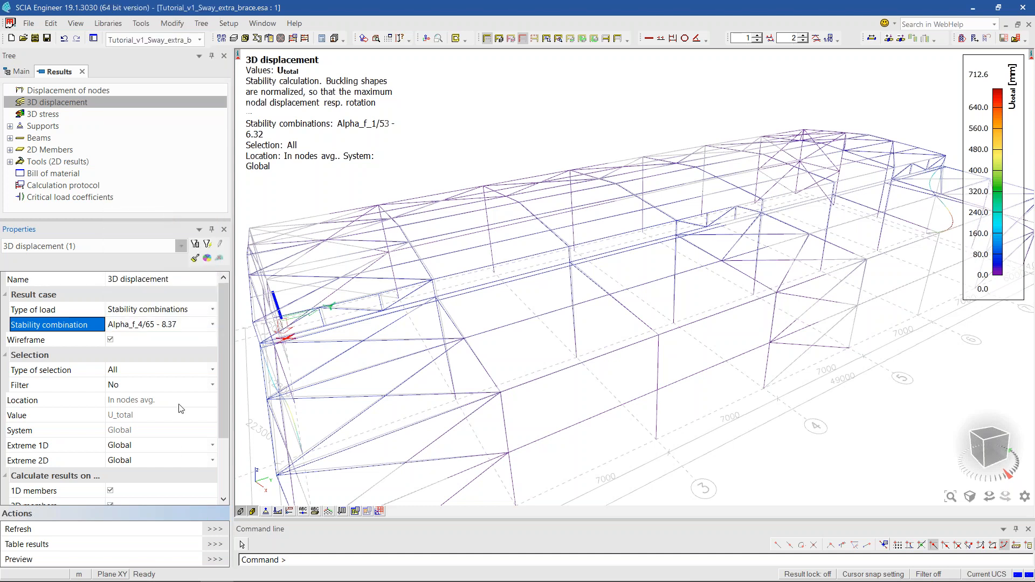
- Examine how the end-wall columns and roof displace in the Alpha_f_4/65 buckling shape relative to the undeformed wireframe
{"action": "right_click_drag", "start_coordinate": [575, 201], "coordinate": [612, 295], "text": "ctrl+shift"}
{"action": "scroll", "coordinate": [621, 346], "scroll_direction": "up", "scroll_amount": 2}
{"action": "scroll", "coordinate": [580, 286], "scroll_direction": "down", "scroll_amount": 1}
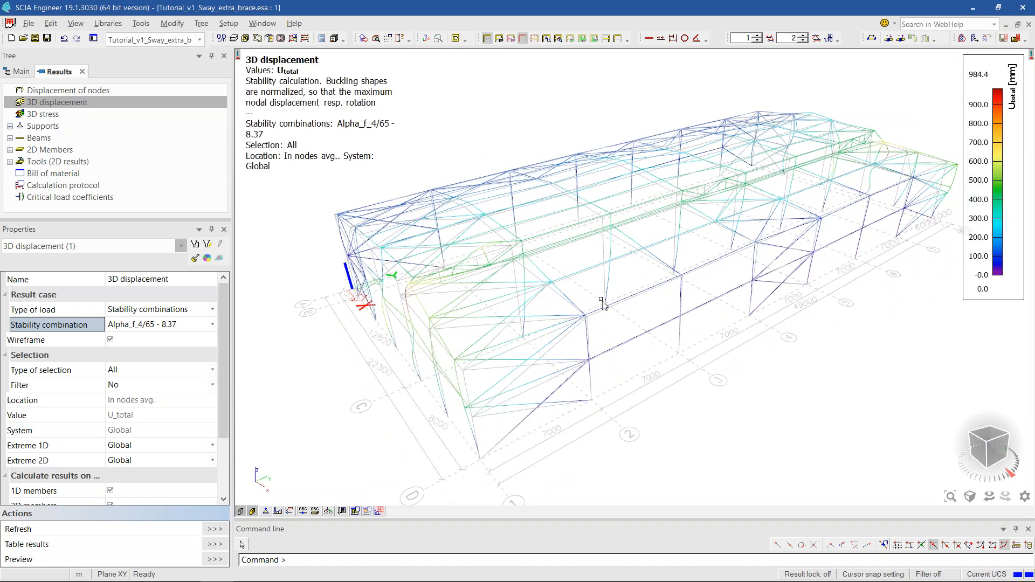
{"action": "scroll", "coordinate": [605, 305], "scroll_direction": "up", "scroll_amount": 1}
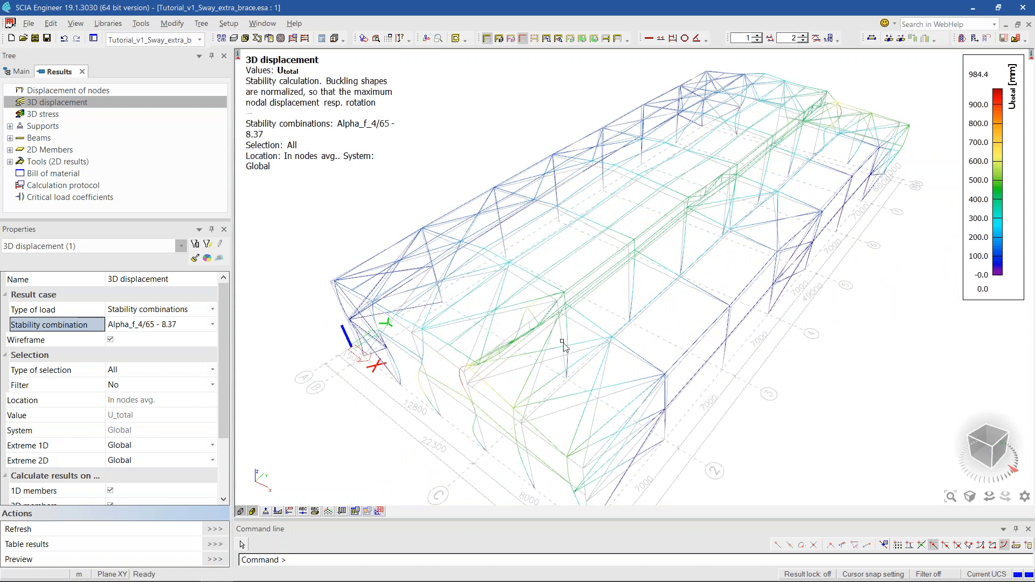
{"action": "middle_click_drag", "start_coordinate": [710, 294], "coordinate": [723, 247]}
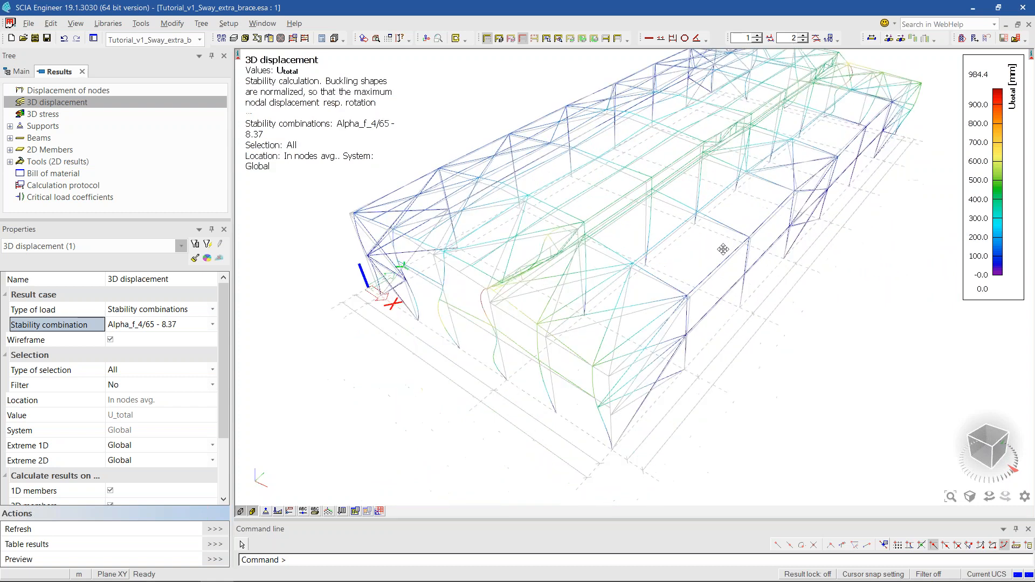
- Compare the same buckling shape in front and axonometric views, checking the frames' sway and the middle bay bracing
{"action": "left_click", "coordinate": [982, 457]}
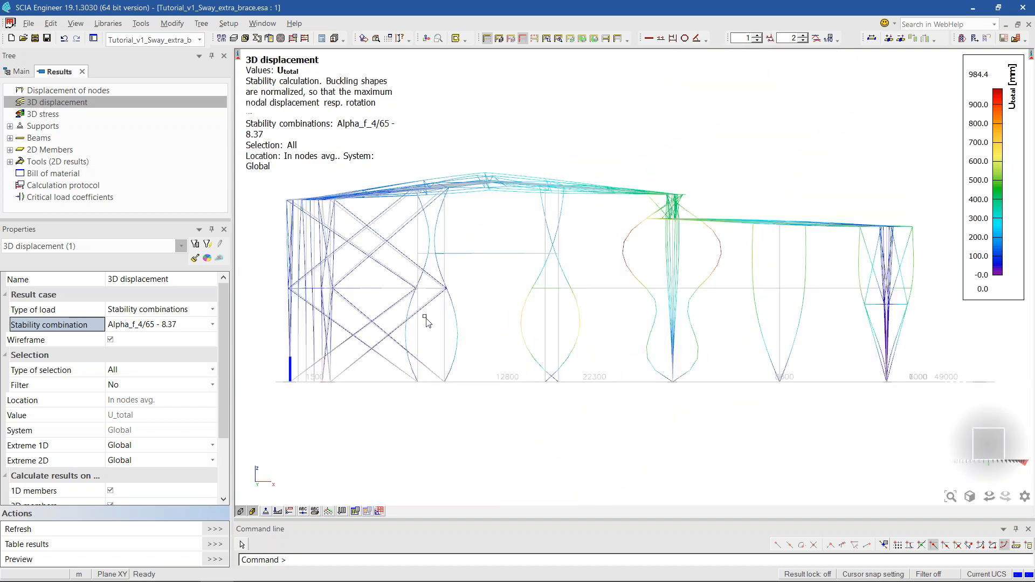
{"action": "scroll", "coordinate": [669, 339], "scroll_direction": "down", "scroll_amount": 2}
{"action": "right_click_drag", "start_coordinate": [751, 370], "coordinate": [610, 425], "text": "ctrl"}
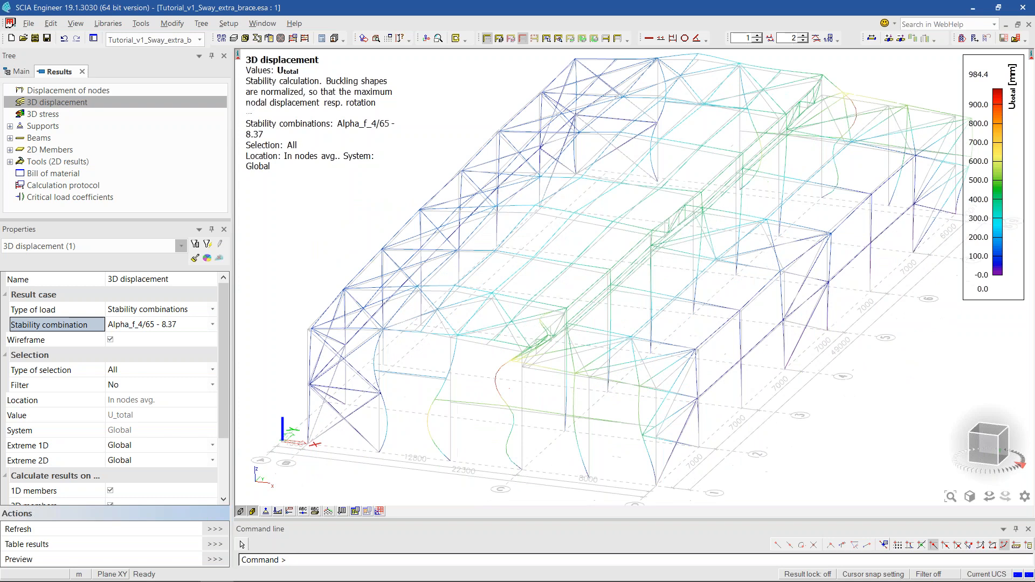
{"action": "scroll", "coordinate": [726, 392], "scroll_direction": "down", "scroll_amount": 2}
{"action": "right_click_drag", "start_coordinate": [740, 394], "coordinate": [725, 395], "text": "ctrl"}
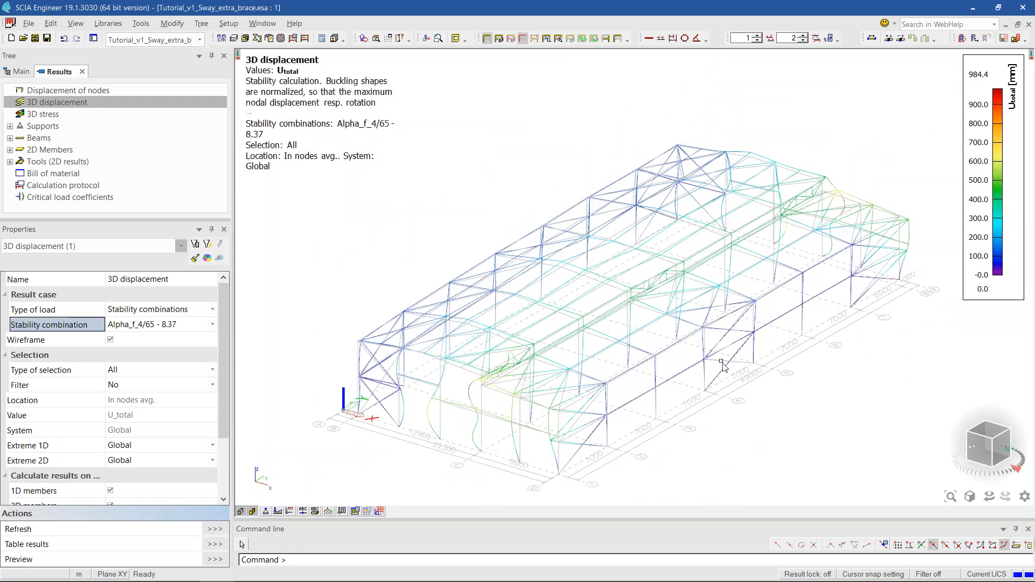
{"action": "scroll", "coordinate": [720, 362], "scroll_direction": "up", "scroll_amount": 3}
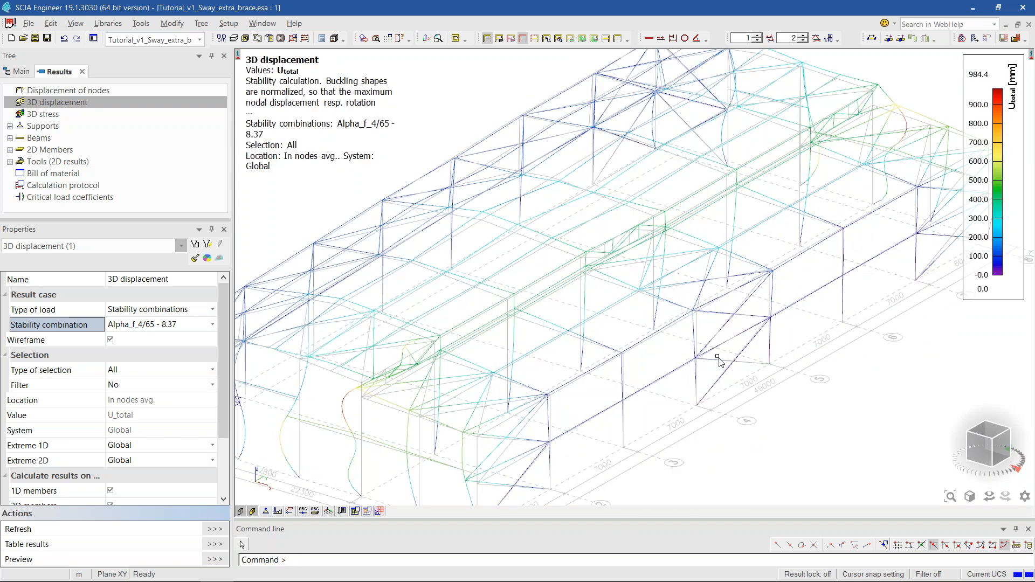
{"action": "right_click_drag", "start_coordinate": [739, 358], "coordinate": [751, 349], "text": "shift"}
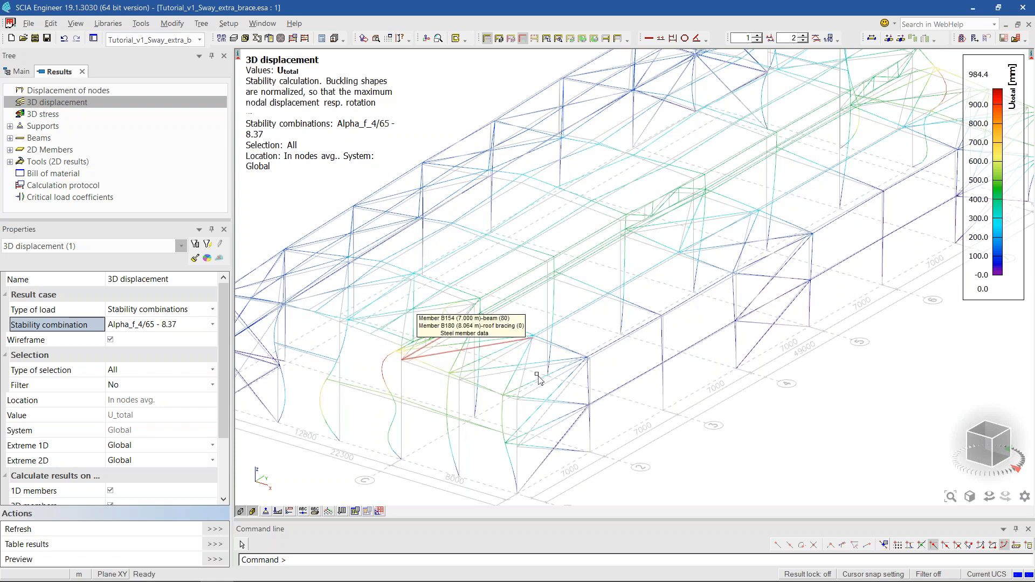
{"action": "scroll", "coordinate": [640, 362], "scroll_direction": "down", "scroll_amount": 2}
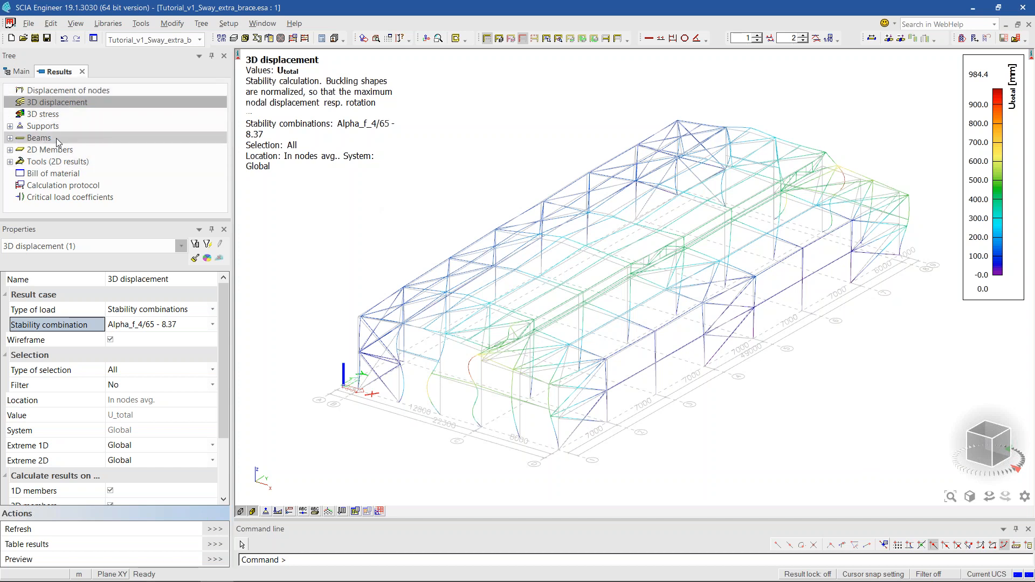
- Leave the results and list the member check data commands for the steel beams
{"action": "left_click", "coordinate": [81, 71]}
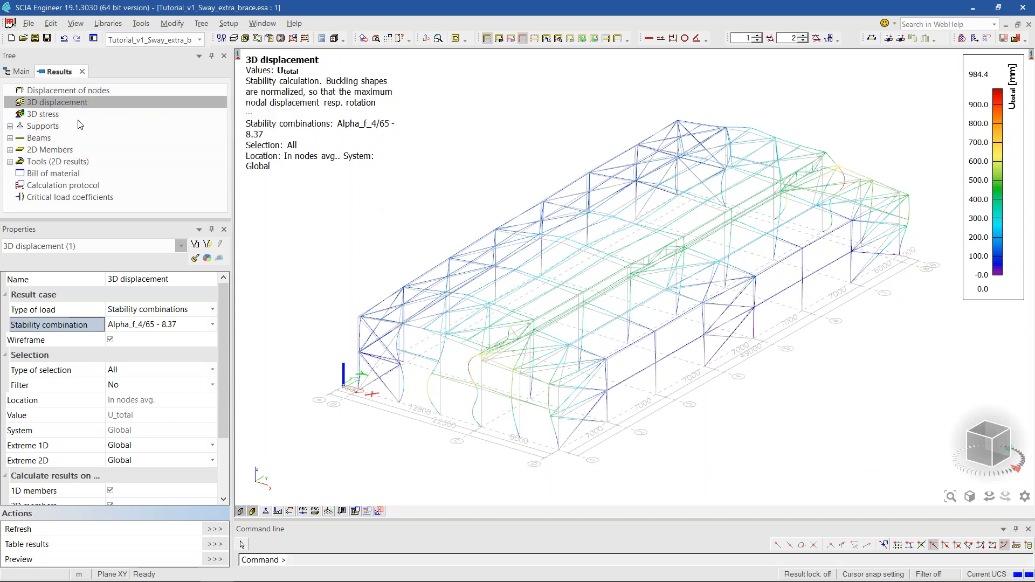
{"action": "scroll", "coordinate": [56, 141], "scroll_direction": "down", "scroll_amount": 1}
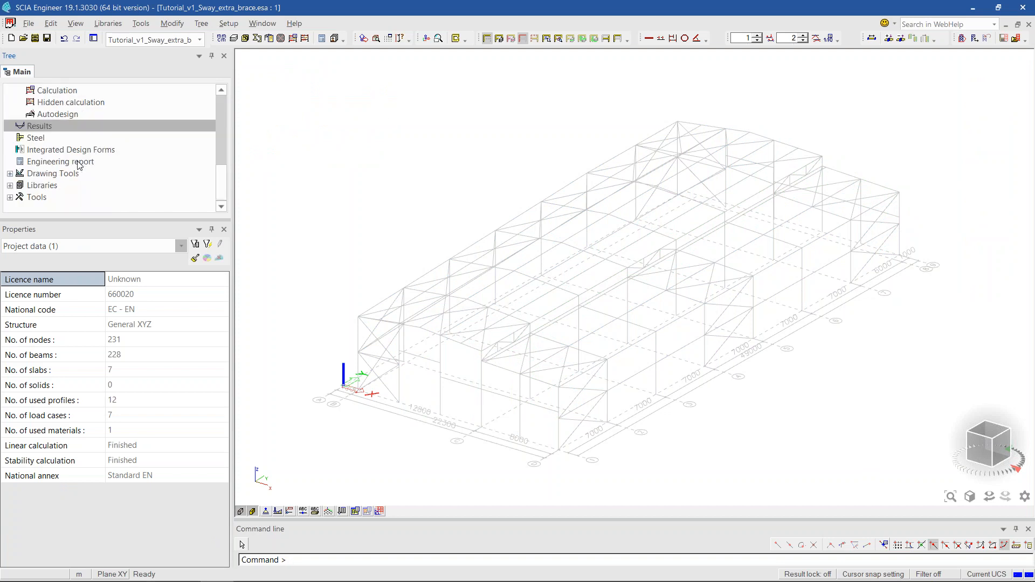
{"action": "double_click", "coordinate": [56, 139]}
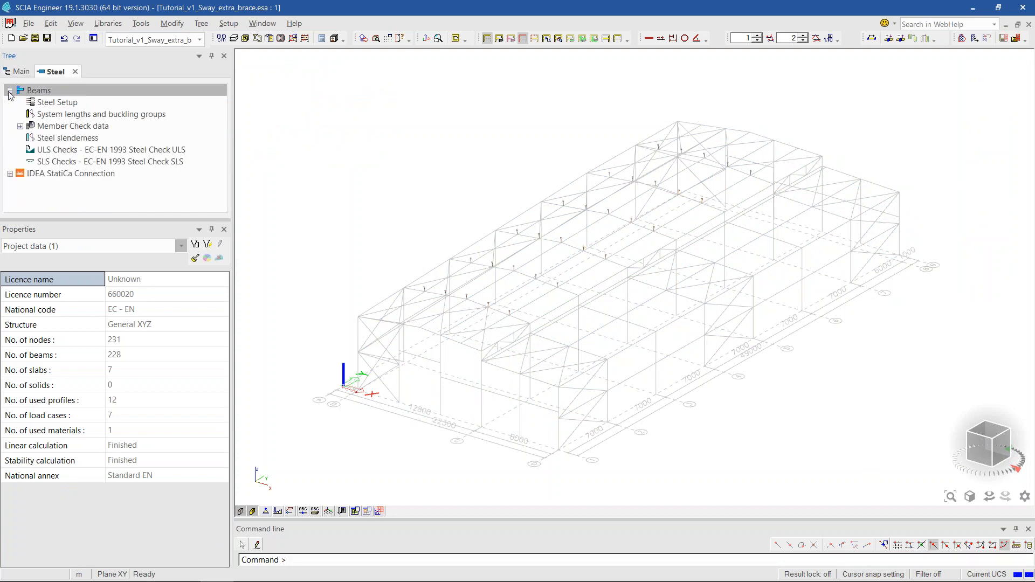
{"action": "double_click", "coordinate": [51, 125]}
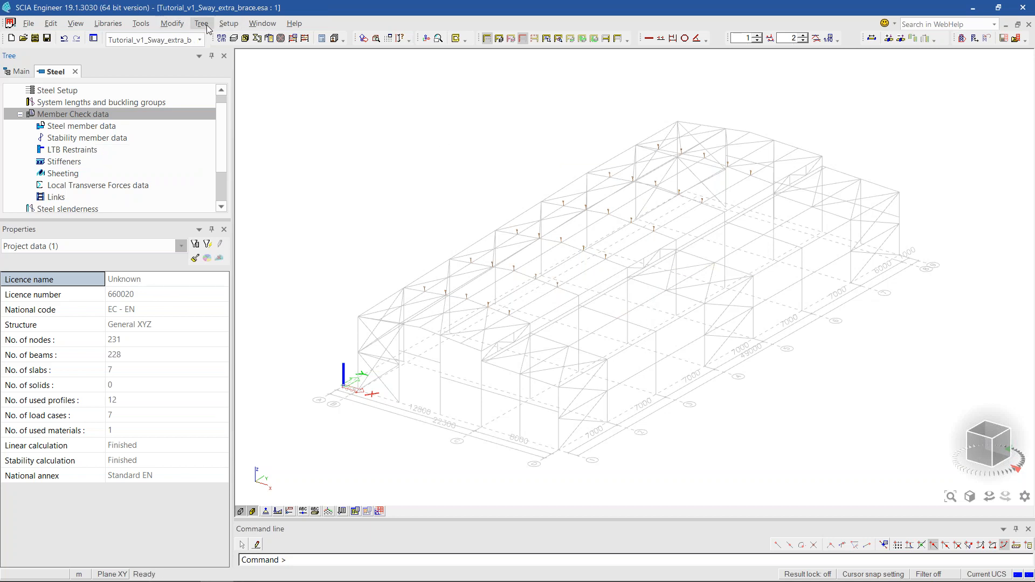
- Set the member system line in the screen palette to black with the second-thinnest line width
{"action": "left_click", "coordinate": [230, 25]}
{"action": "left_click", "coordinate": [252, 82]}
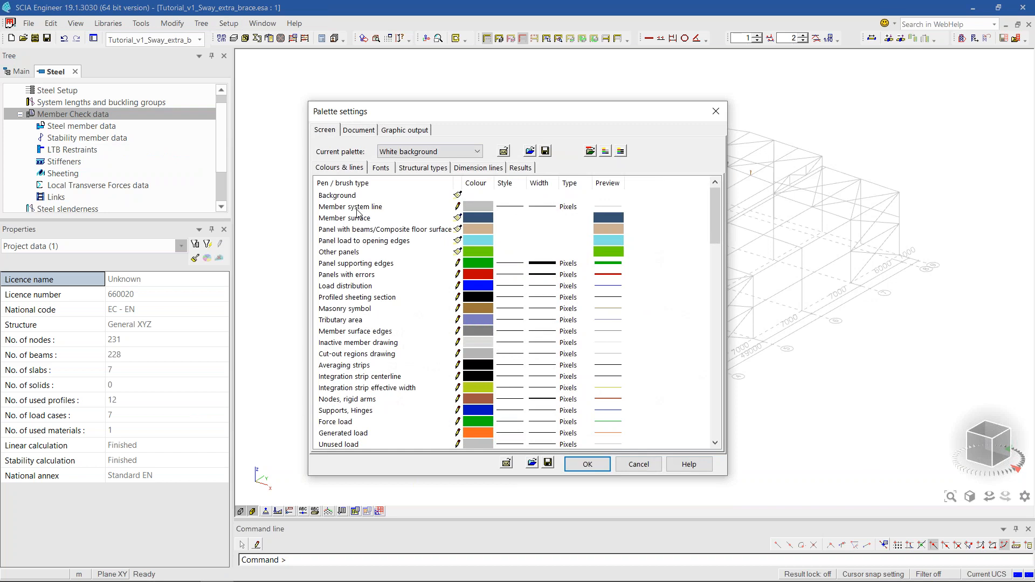
{"action": "left_click", "coordinate": [443, 207]}
{"action": "left_click", "coordinate": [491, 210]}
{"action": "left_click", "coordinate": [488, 207]}
{"action": "left_click", "coordinate": [516, 220]}
{"action": "left_click", "coordinate": [545, 209]}
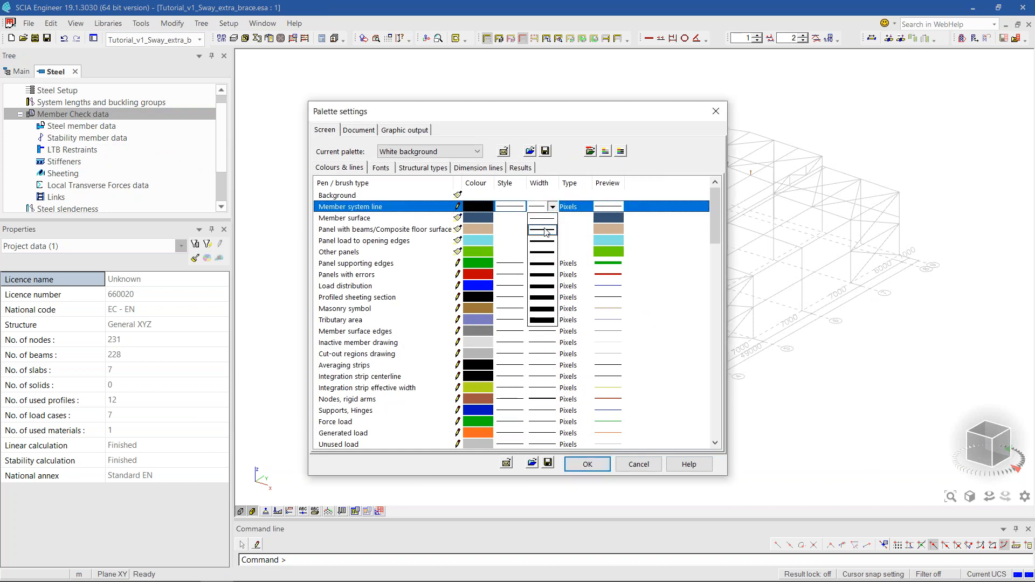
{"action": "left_click", "coordinate": [544, 231]}
{"action": "left_click", "coordinate": [586, 465]}
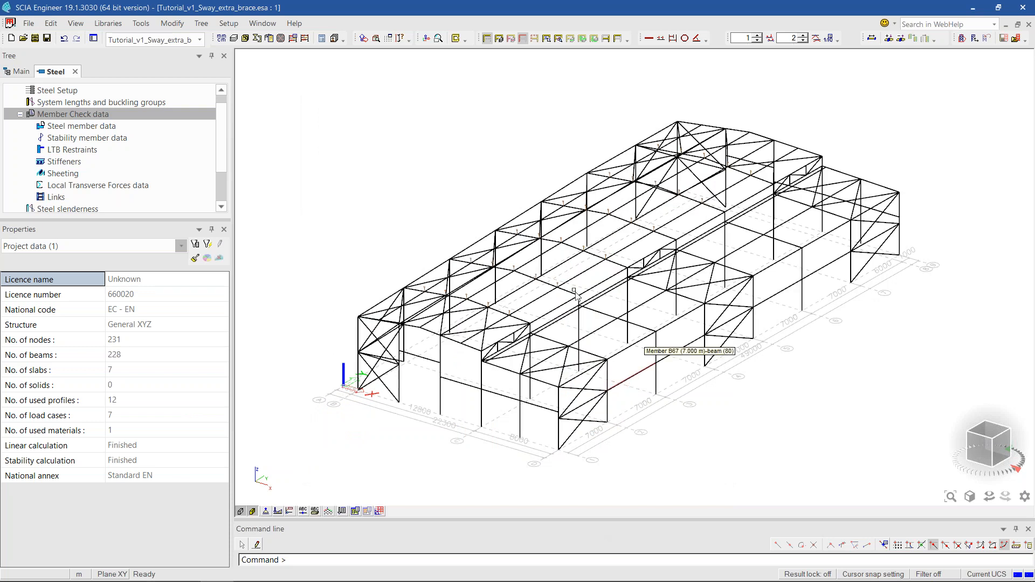
- Start defining new stability member data, and switch to the PowerPoint presentation A STEEL HALL.pptx
{"action": "left_click", "coordinate": [93, 138]}
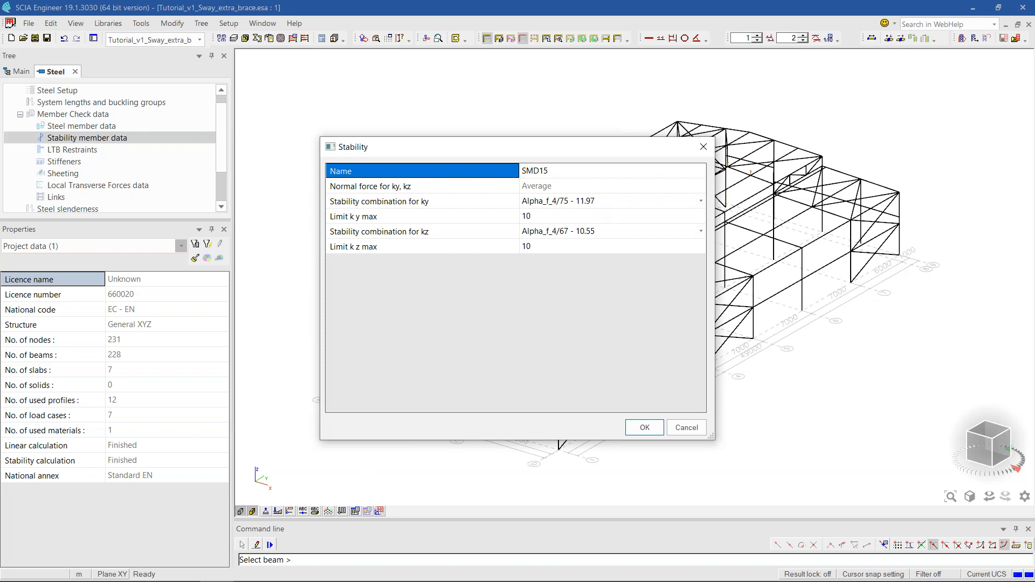
{"action": "left_click", "coordinate": [141, 569]}
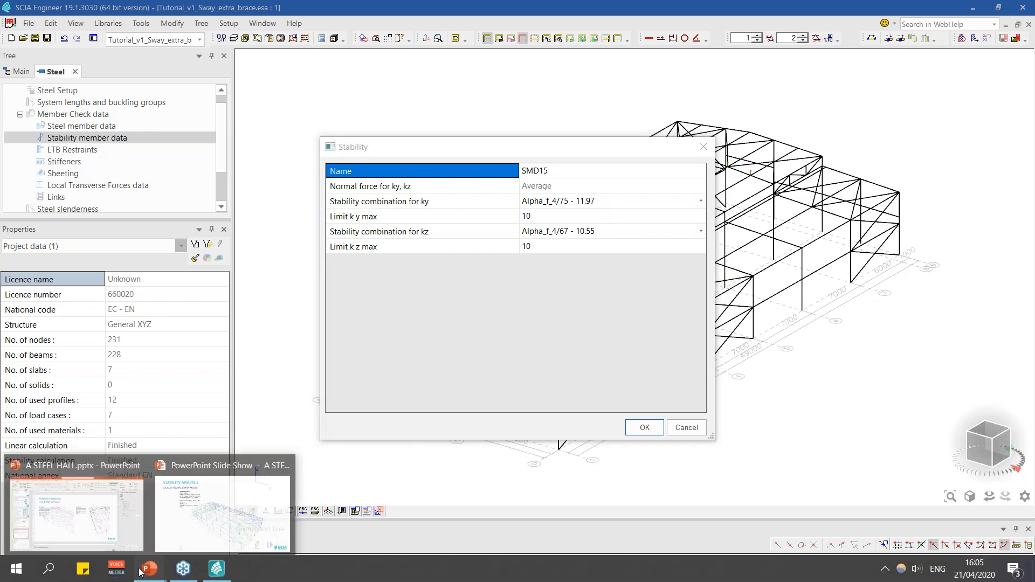
{"action": "left_click", "coordinate": [146, 544]}
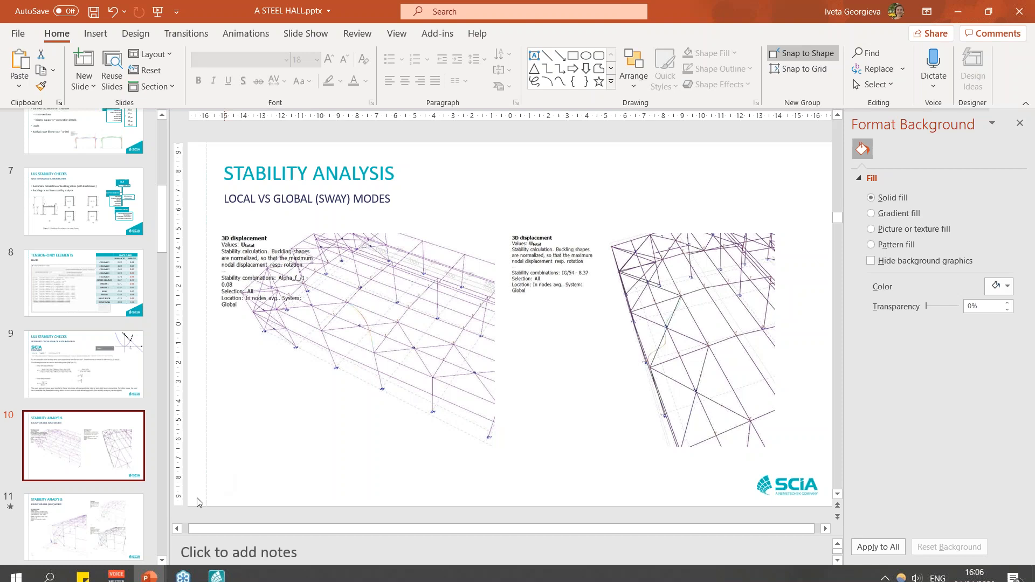
- Review the stability analysis slides on local versus global sway modes and the buckling ratio formula, and return to SCIA Engineer
{"action": "left_click", "coordinate": [114, 522]}
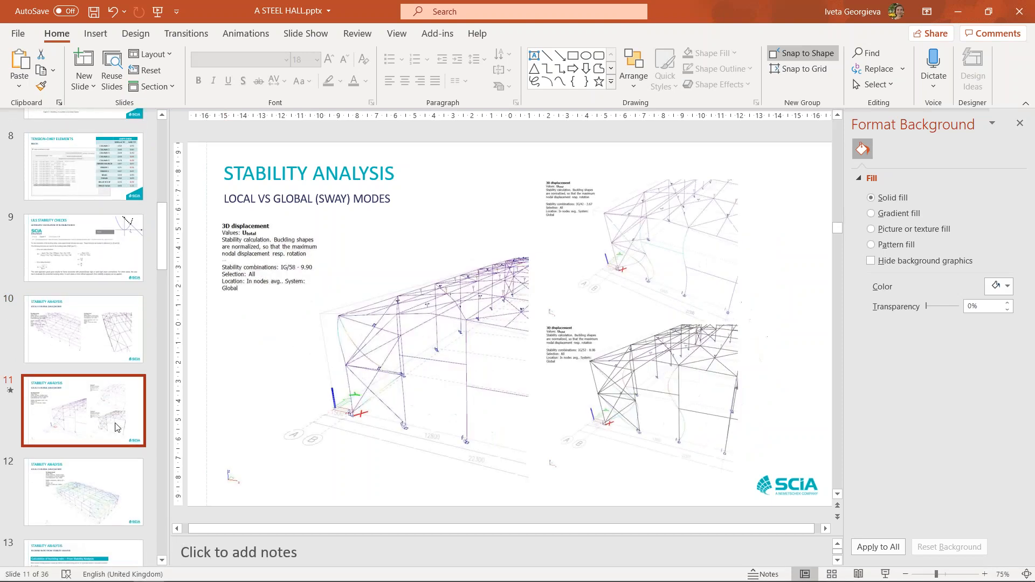
{"action": "left_click", "coordinate": [105, 469]}
{"action": "scroll", "coordinate": [102, 486], "scroll_direction": "down", "scroll_amount": 1}
{"action": "left_click", "coordinate": [99, 504]}
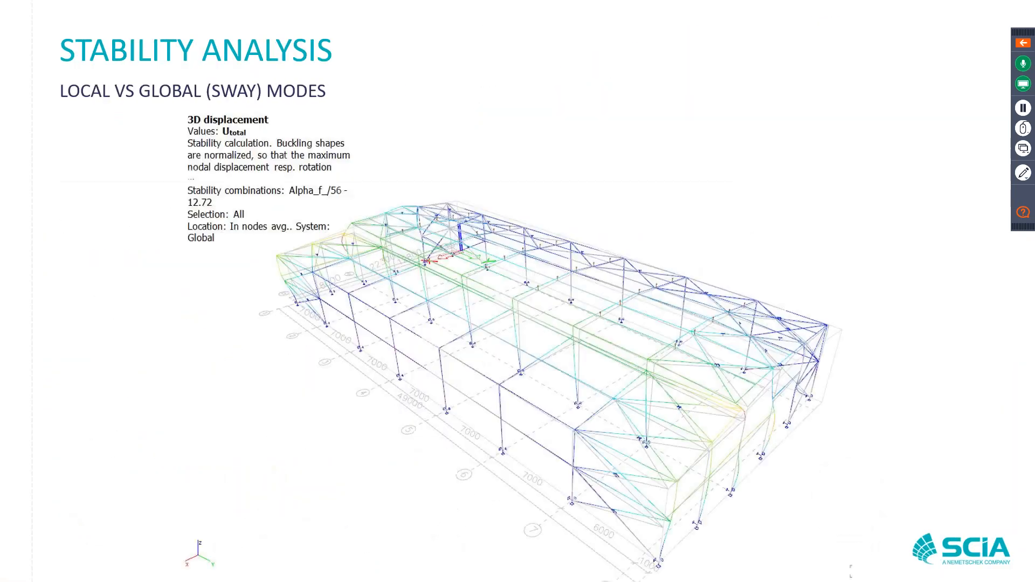
{"action": "key", "text": "Right"}
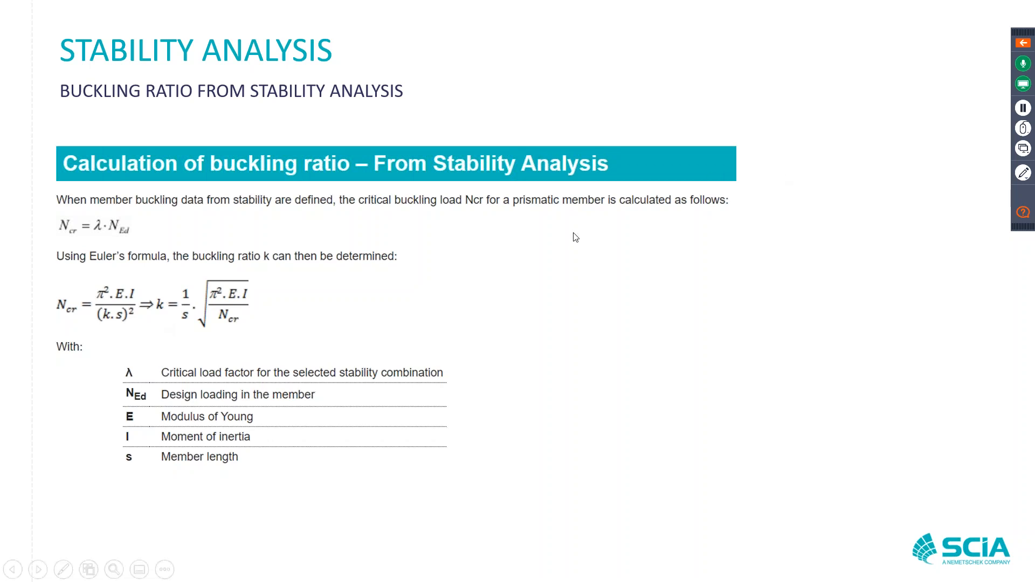
{"action": "key", "text": "Escape"}
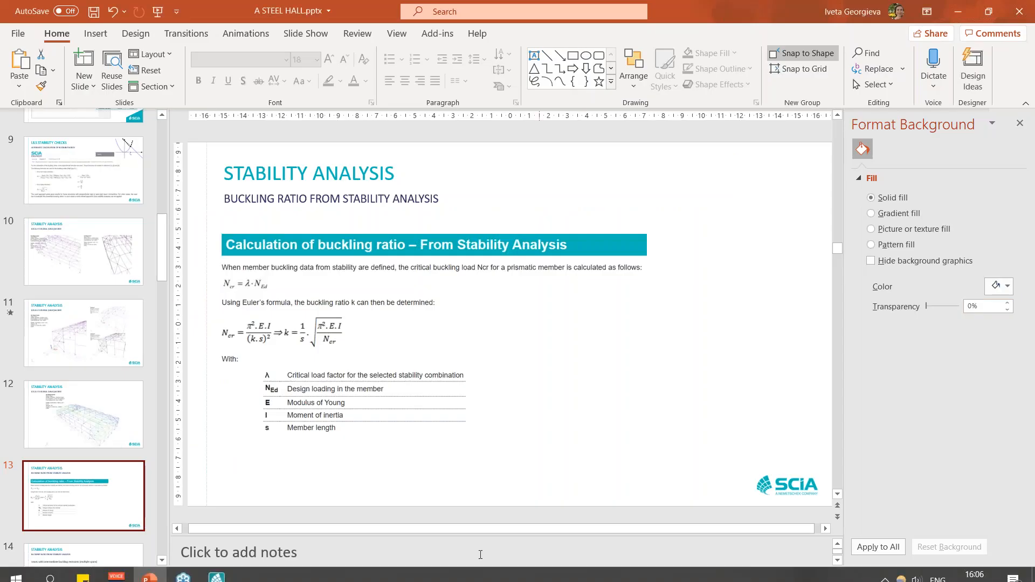
{"action": "left_click", "coordinate": [215, 575]}
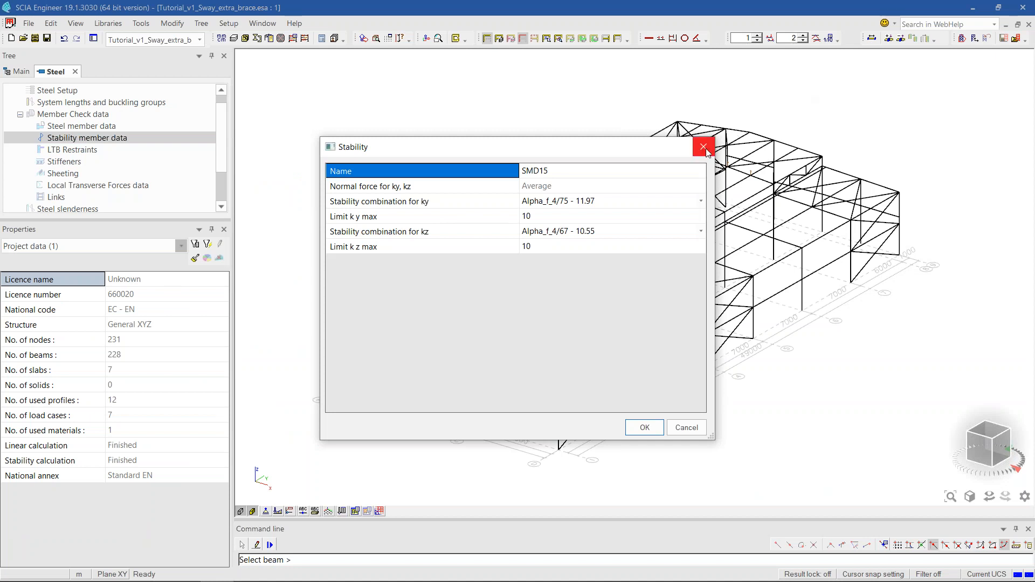
- Set the stability combinations for both ky and kz of the new stability data to Alpha_f_4/65 - 8.37
{"action": "left_click", "coordinate": [591, 202]}
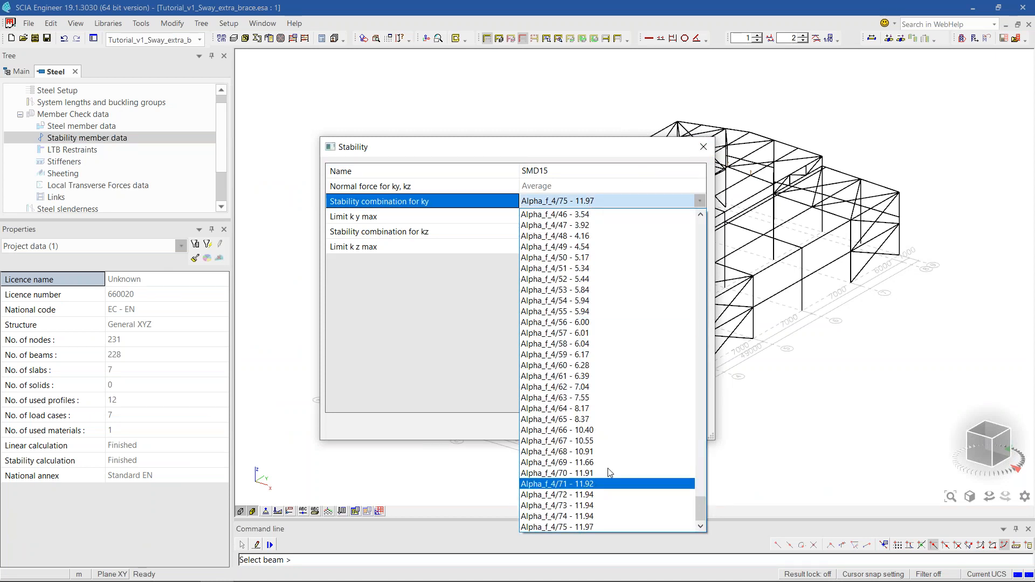
{"action": "left_click", "coordinate": [599, 419]}
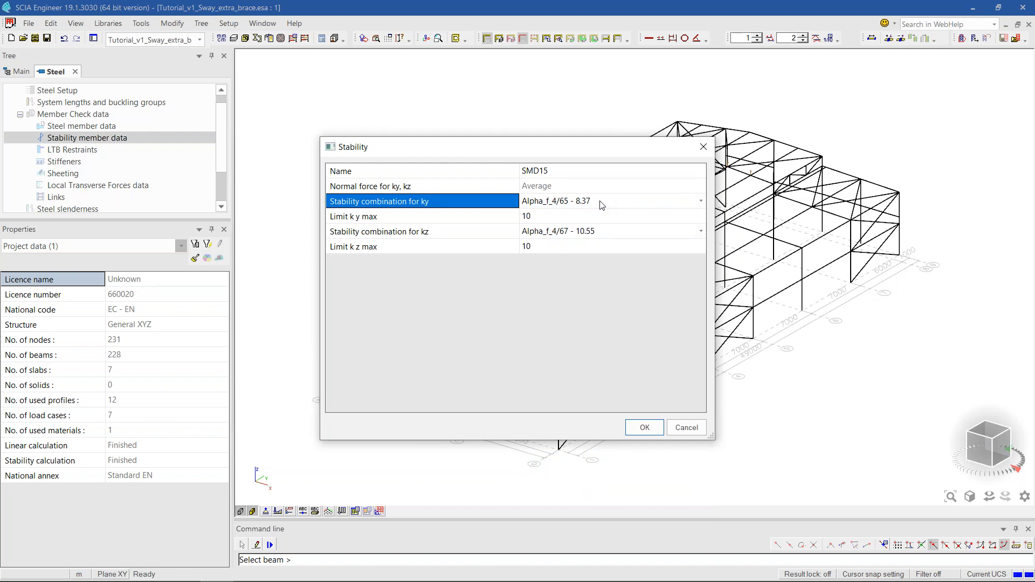
{"action": "left_click", "coordinate": [596, 202]}
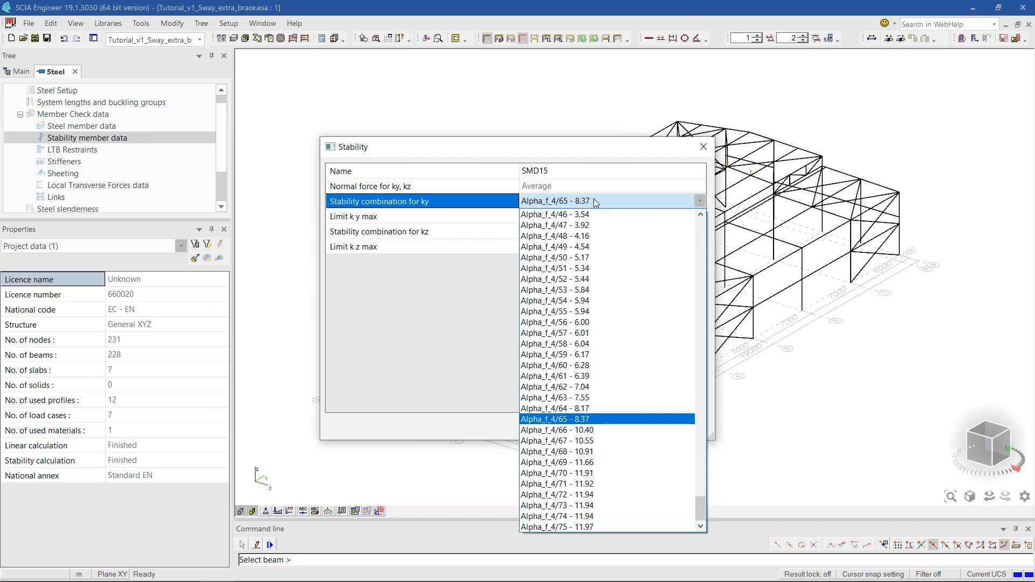
{"action": "left_click", "coordinate": [614, 200]}
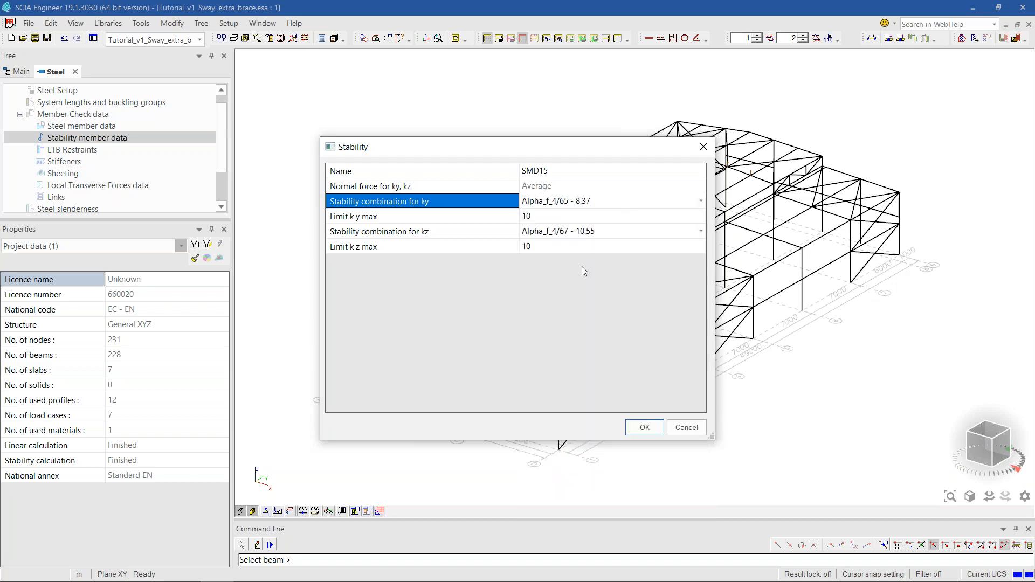
{"action": "left_click", "coordinate": [592, 233]}
{"action": "left_click", "coordinate": [591, 233]}
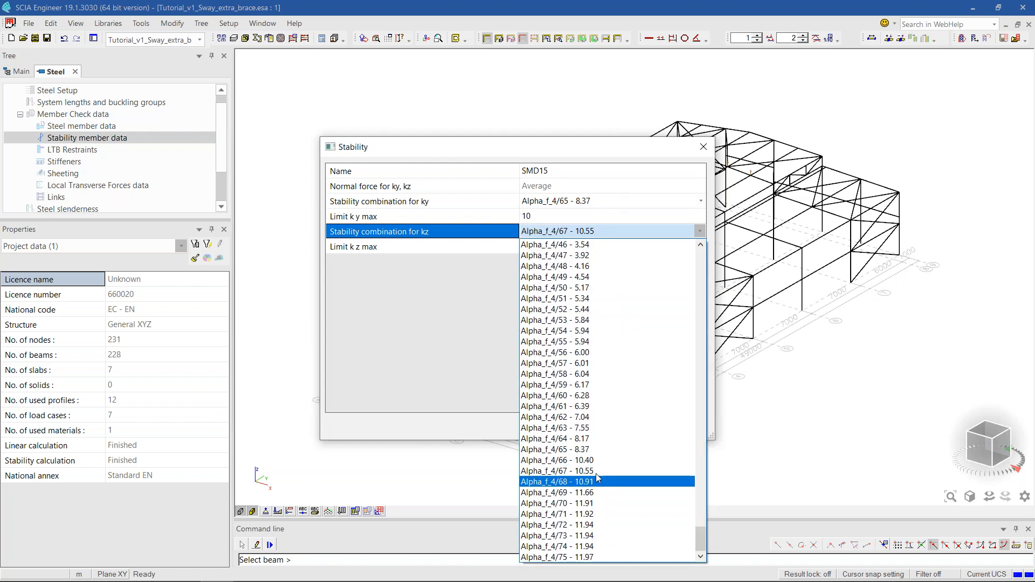
{"action": "left_click", "coordinate": [600, 449]}
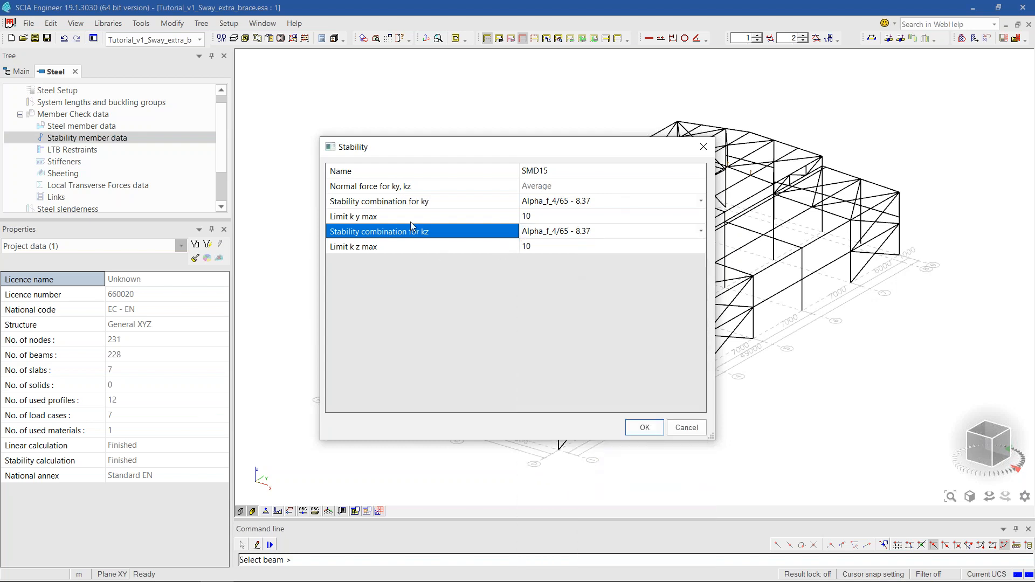
{"action": "left_click", "coordinate": [606, 203]}
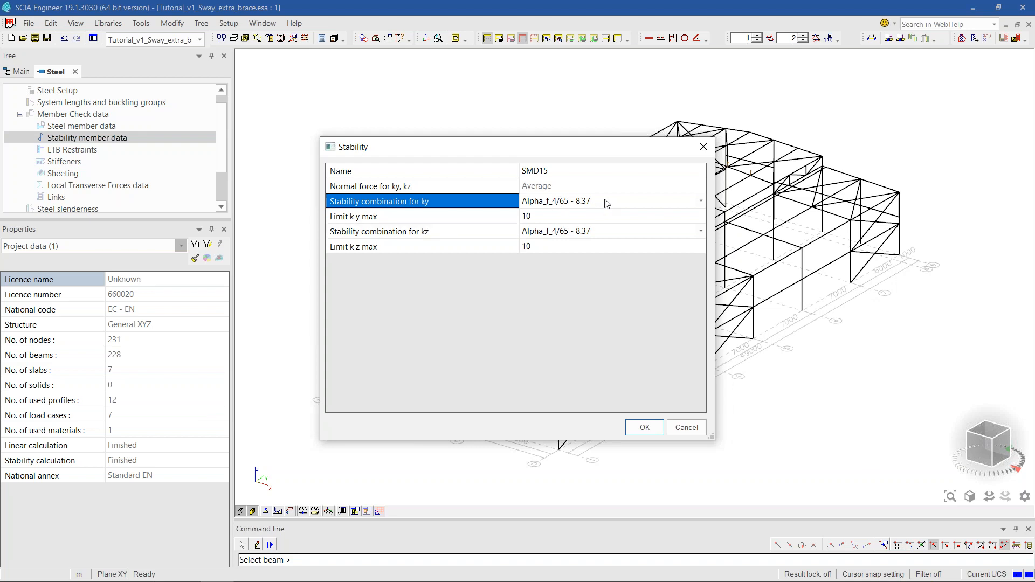
{"action": "left_click", "coordinate": [606, 203]}
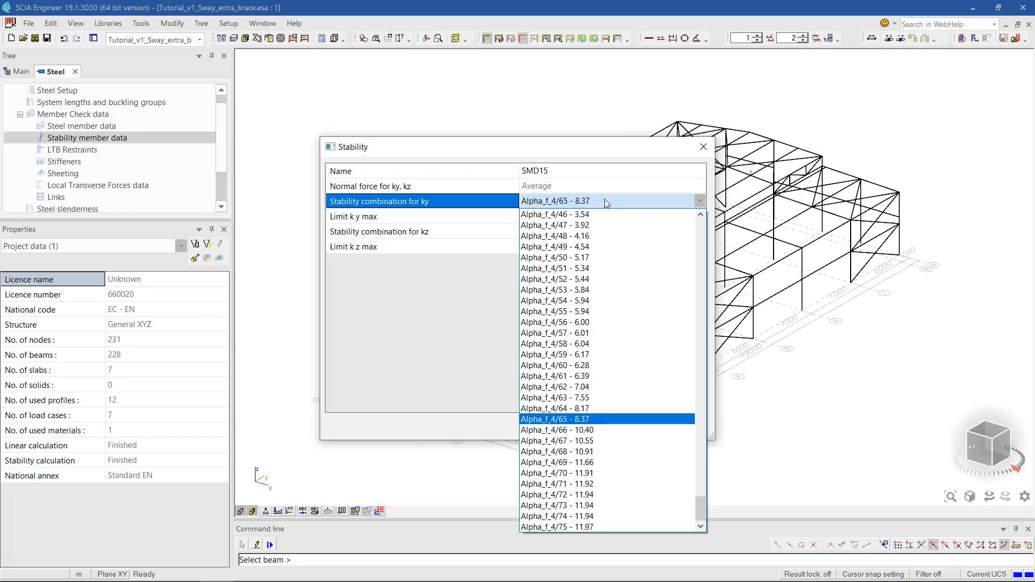
{"action": "left_click", "coordinate": [672, 149]}
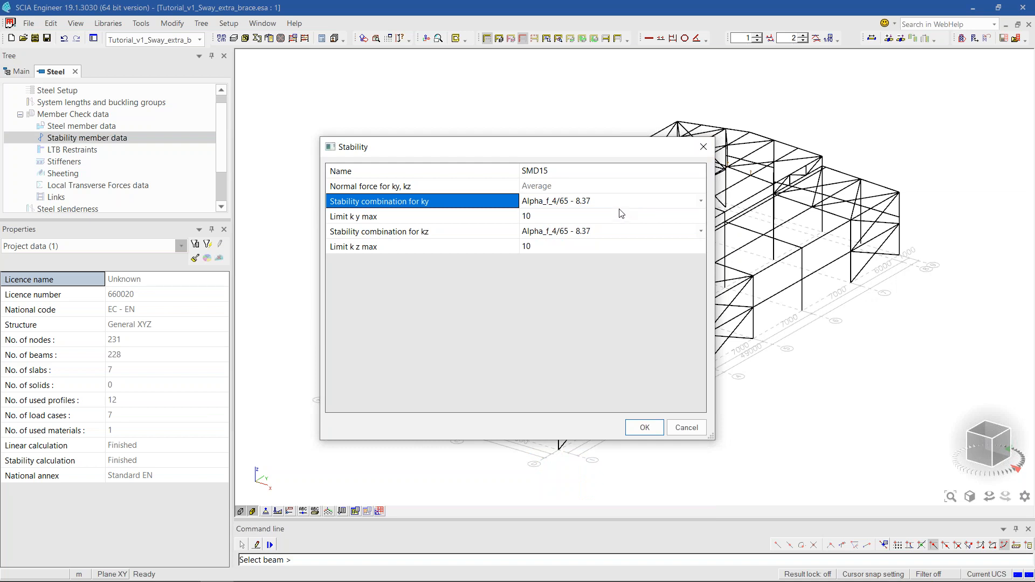
{"action": "left_click", "coordinate": [588, 202]}
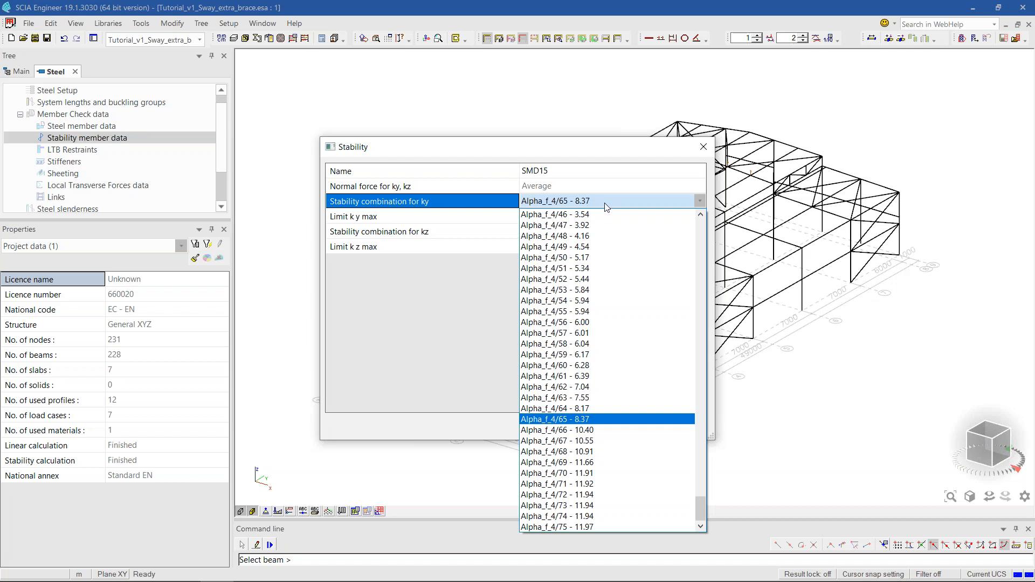
{"action": "left_click", "coordinate": [606, 208]}
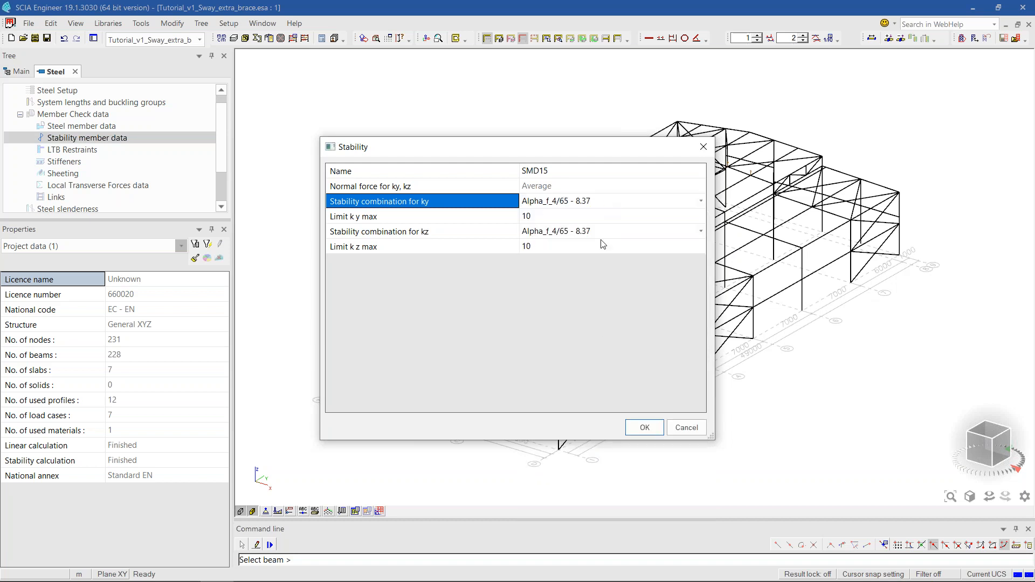
- Try to assign the new stability data with Alpha_f_4/65 - 8.37 to three neighbouring columns of the hall's inner column row
{"action": "left_click", "coordinate": [649, 427]}
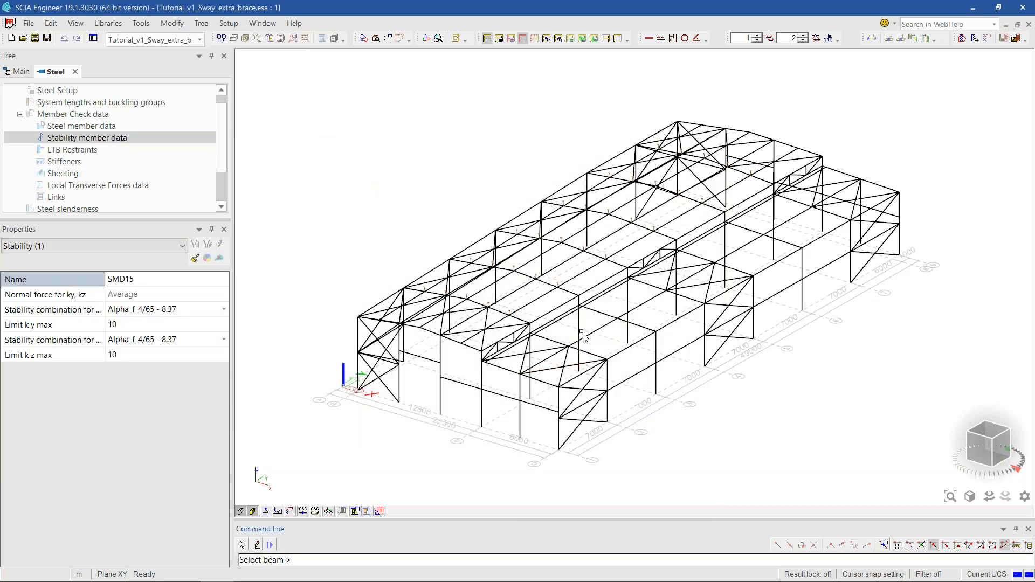
{"action": "left_click", "coordinate": [578, 327]}
{"action": "left_click", "coordinate": [530, 361]}
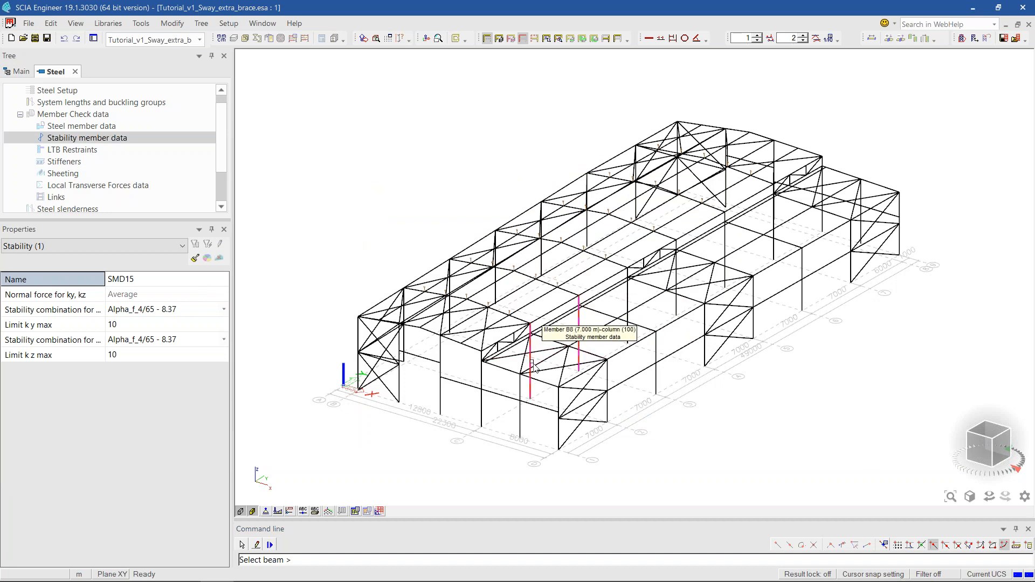
{"action": "left_click", "coordinate": [628, 295]}
{"action": "key", "text": "Escape"}
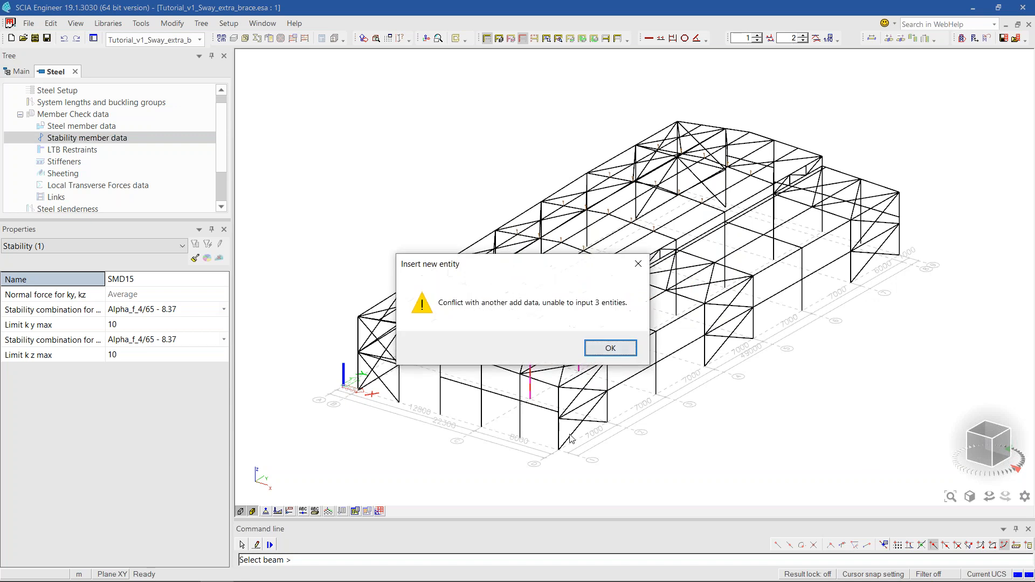
{"action": "left_click", "coordinate": [610, 347]}
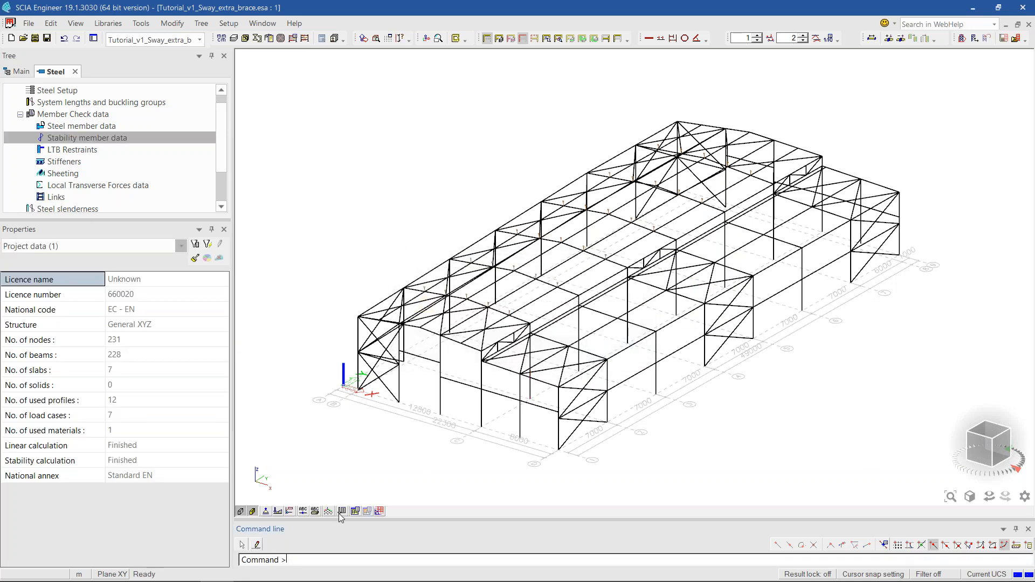
- Display the attribute labels so the stability data already assigned to the columns is shown in the model
{"action": "left_click", "coordinate": [355, 512]}
{"action": "mouse_move", "coordinate": [405, 452]}
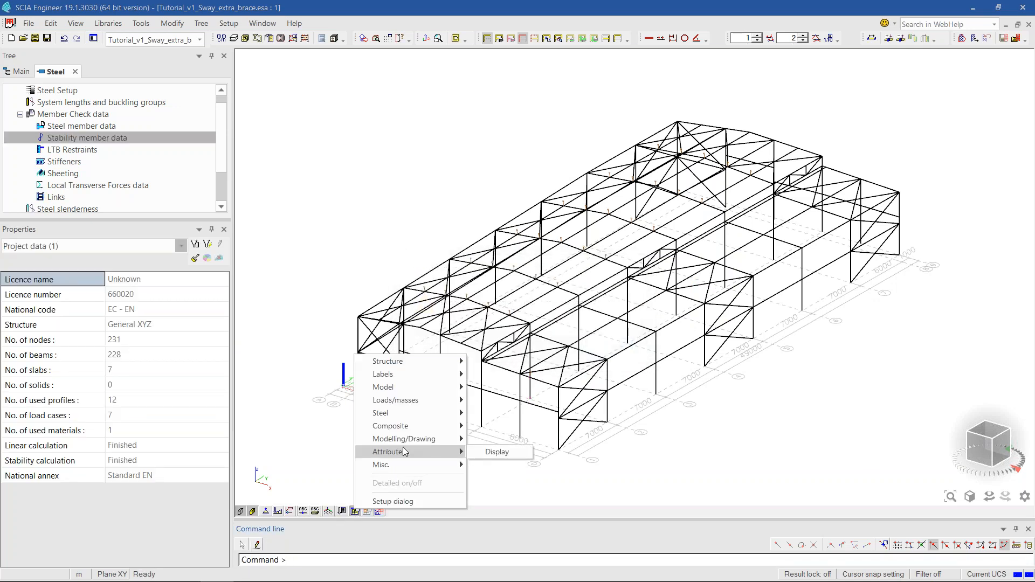
{"action": "left_click", "coordinate": [497, 452]}
{"action": "scroll", "coordinate": [490, 350], "scroll_direction": "up", "scroll_amount": 2}
{"action": "scroll", "coordinate": [571, 372], "scroll_direction": "up", "scroll_amount": 2}
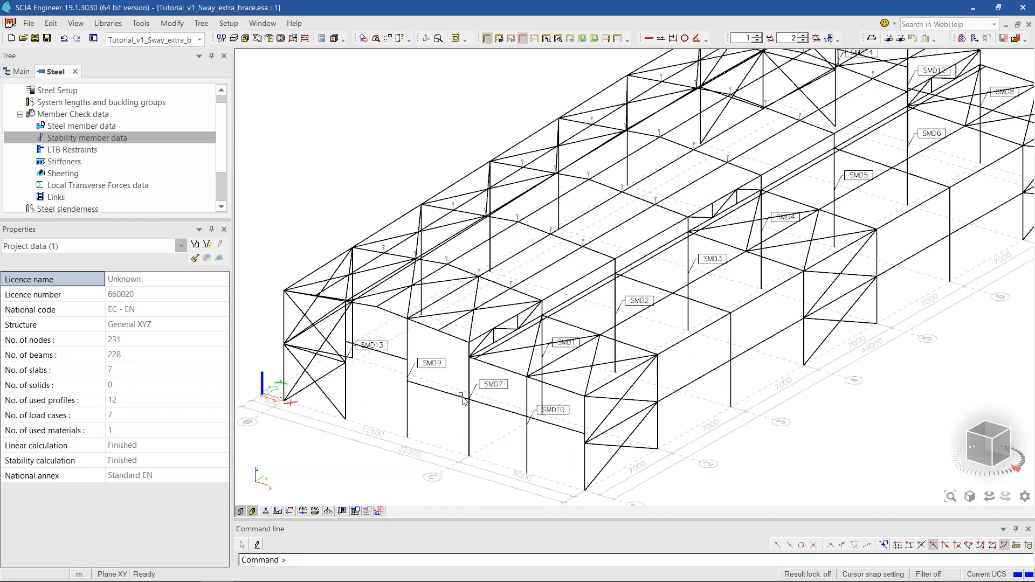
- Examine the stability combinations and the buckling coefficients and lengths of stability data SMD9 on the end-wall column
{"action": "left_click", "coordinate": [434, 368]}
{"action": "scroll", "coordinate": [169, 497], "scroll_direction": "down", "scroll_amount": 3}
{"action": "scroll", "coordinate": [169, 497], "scroll_direction": "up", "scroll_amount": 3}
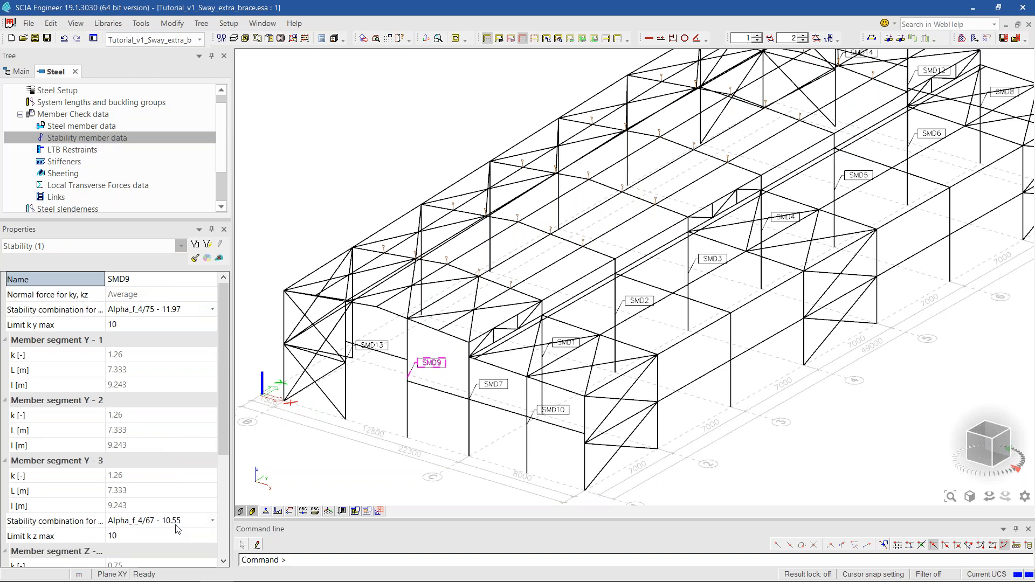
{"action": "left_click", "coordinate": [141, 521]}
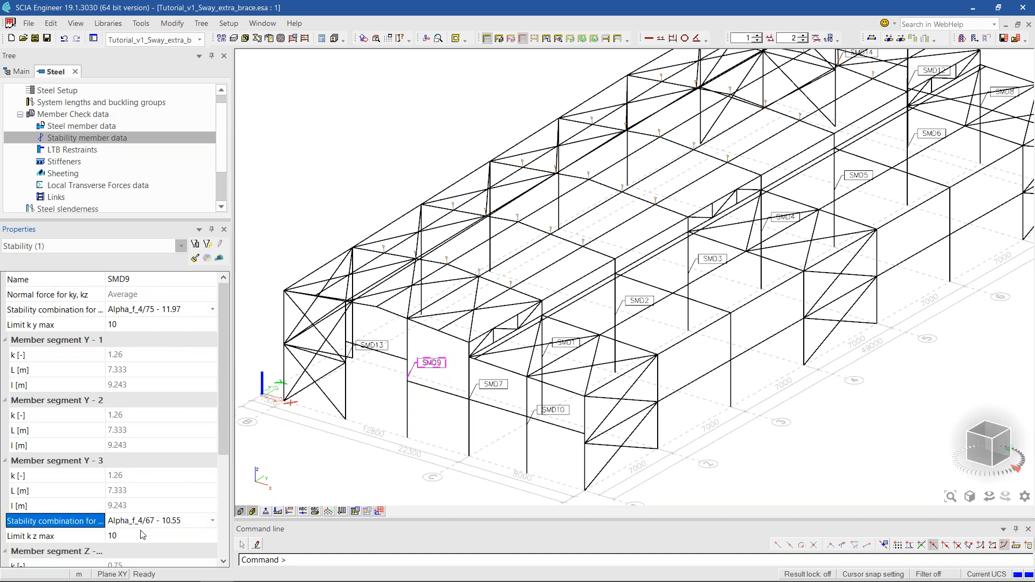
{"action": "scroll", "coordinate": [366, 455], "scroll_direction": "down", "scroll_amount": 3}
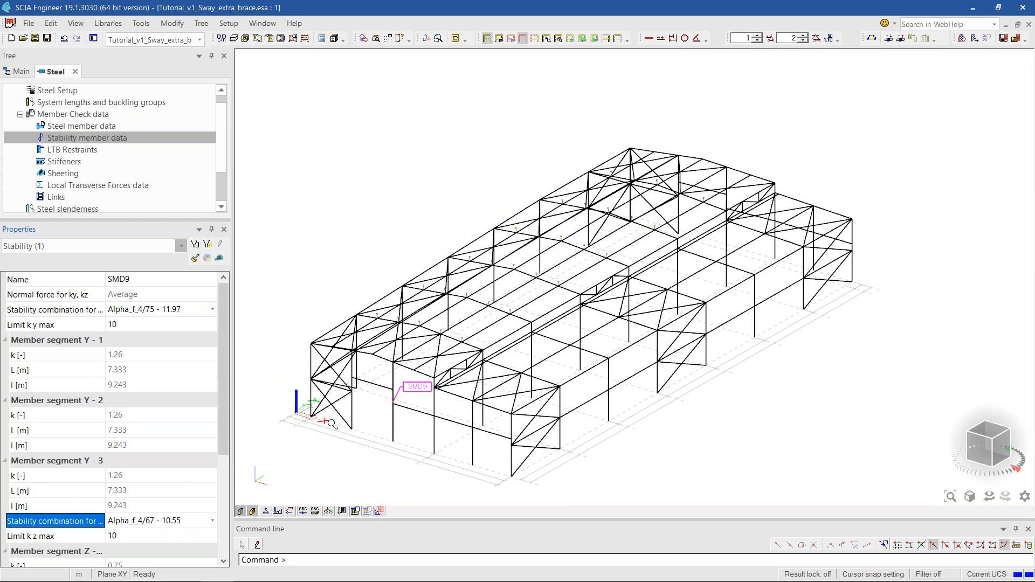
{"action": "scroll", "coordinate": [102, 156], "scroll_direction": "down", "scroll_amount": 1}
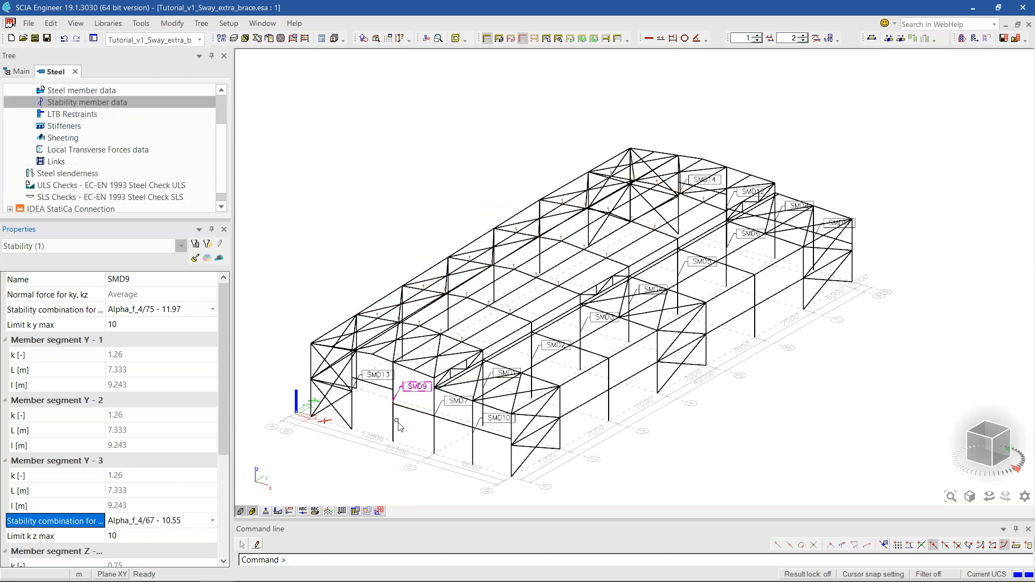
{"action": "key", "text": "Escape"}
{"action": "left_click", "coordinate": [394, 422]}
{"action": "key", "text": "Escape"}
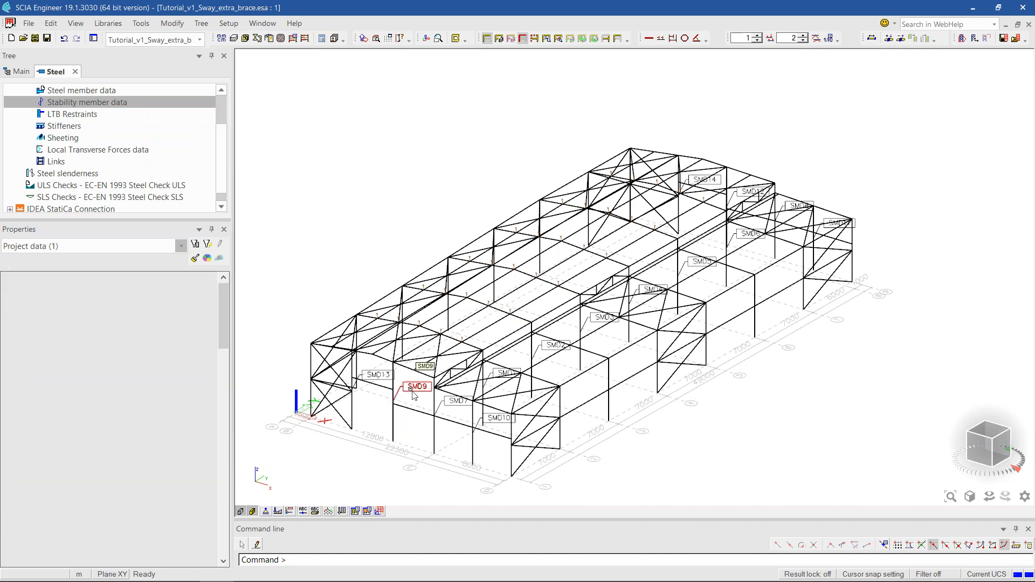
{"action": "left_click", "coordinate": [413, 395]}
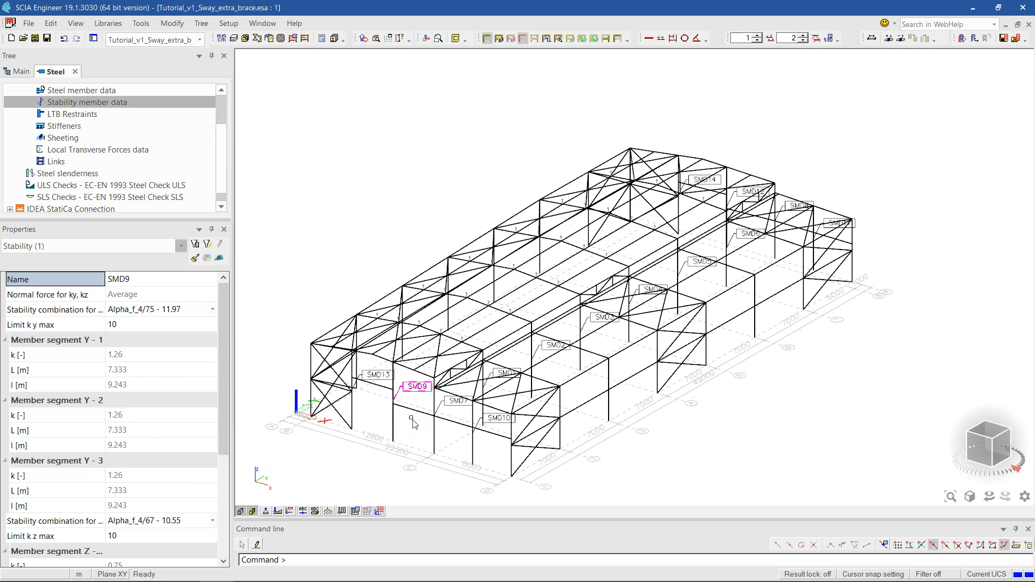
- Show the steel slenderness results for kz on all members, with local extremes
{"action": "left_click", "coordinate": [109, 177]}
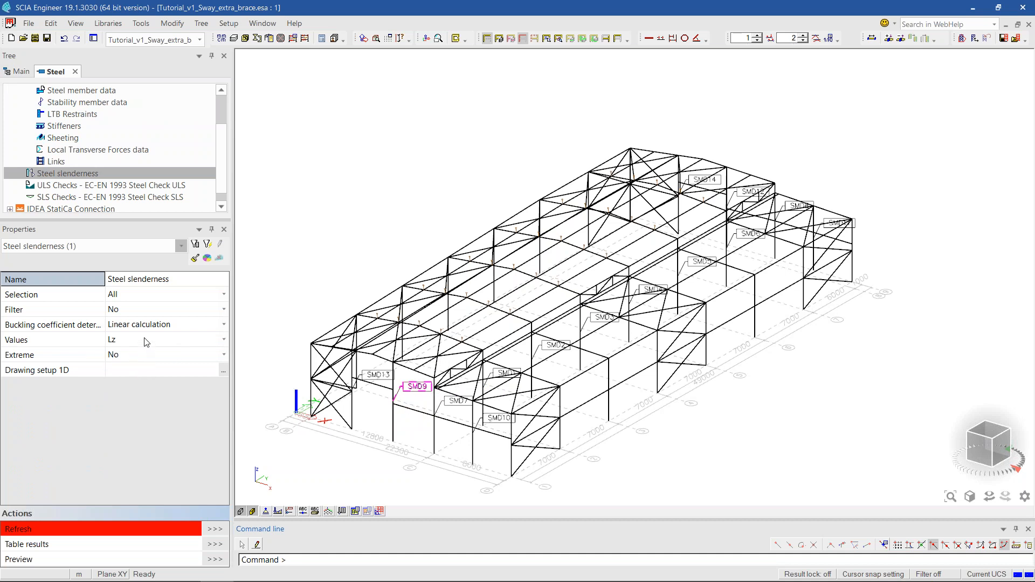
{"action": "left_click", "coordinate": [144, 339]}
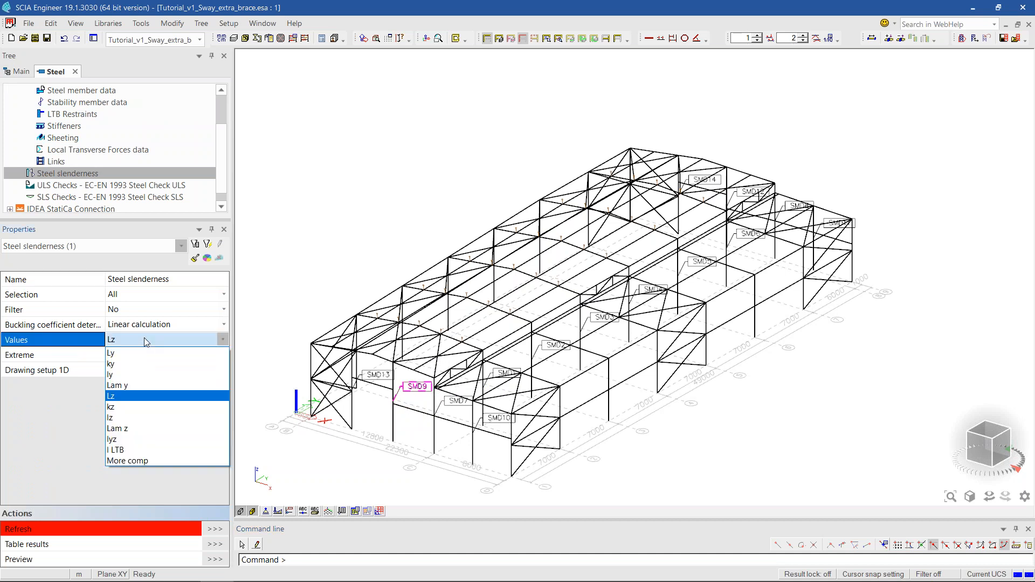
{"action": "left_click", "coordinate": [128, 407]}
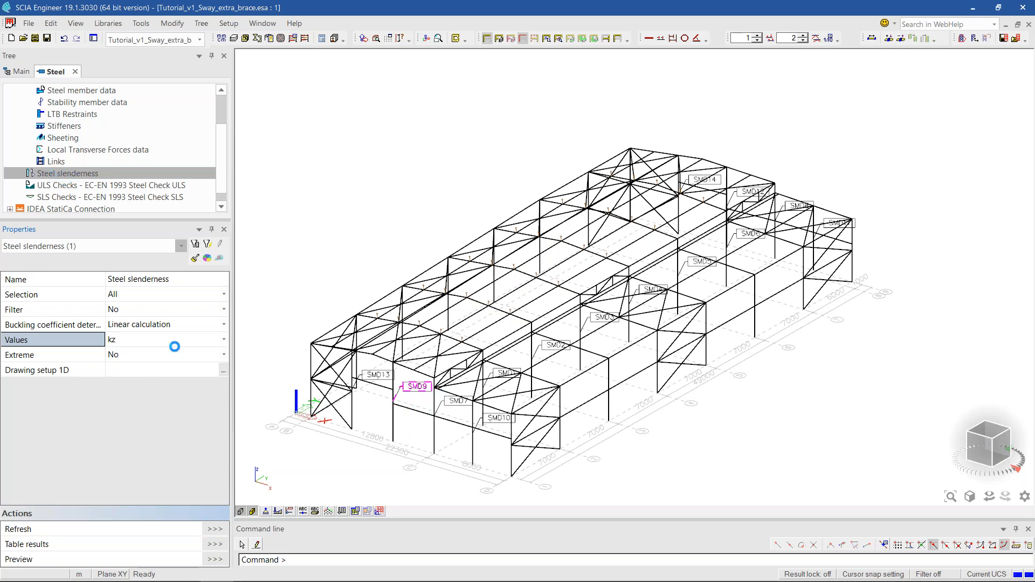
{"action": "left_click", "coordinate": [137, 356]}
{"action": "left_click", "coordinate": [135, 373]}
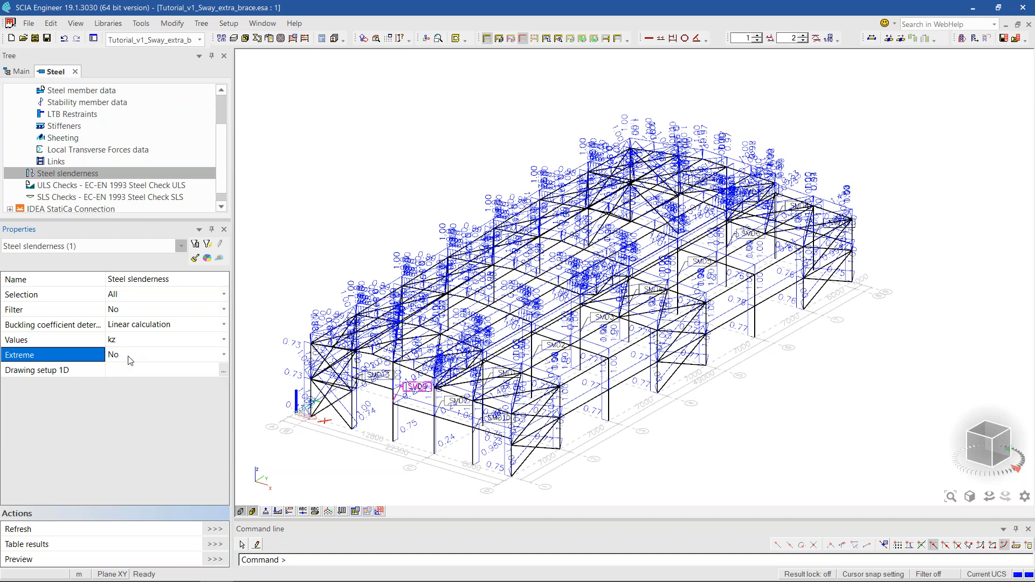
{"action": "left_click", "coordinate": [129, 356]}
{"action": "left_click", "coordinate": [127, 402]}
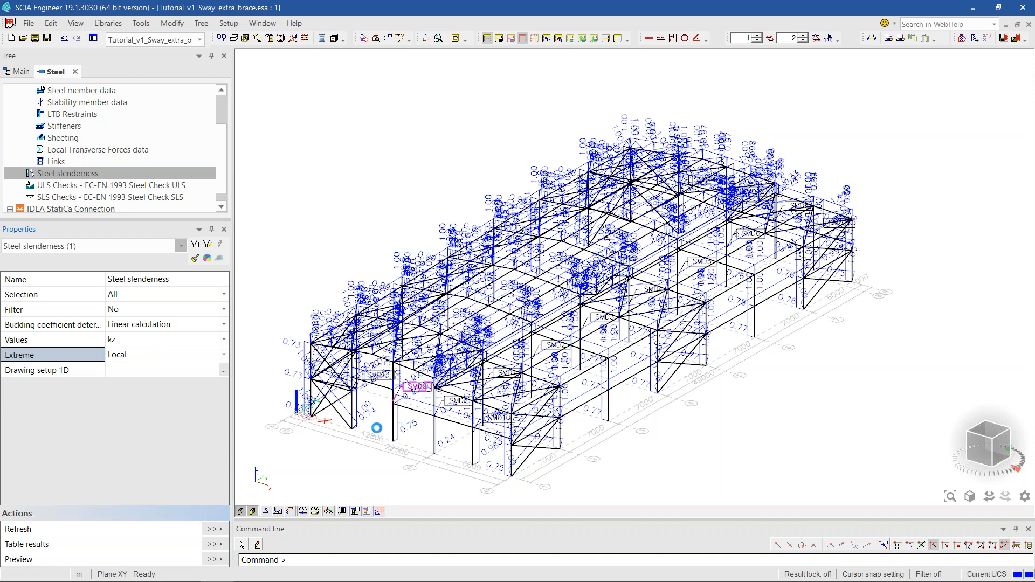
- Isolate all columns that share the SMD9 column's z-axis stability combination Alpha_f_4/67 - 10.55, and clear the selection
{"action": "scroll", "coordinate": [377, 428], "scroll_direction": "up", "scroll_amount": 2}
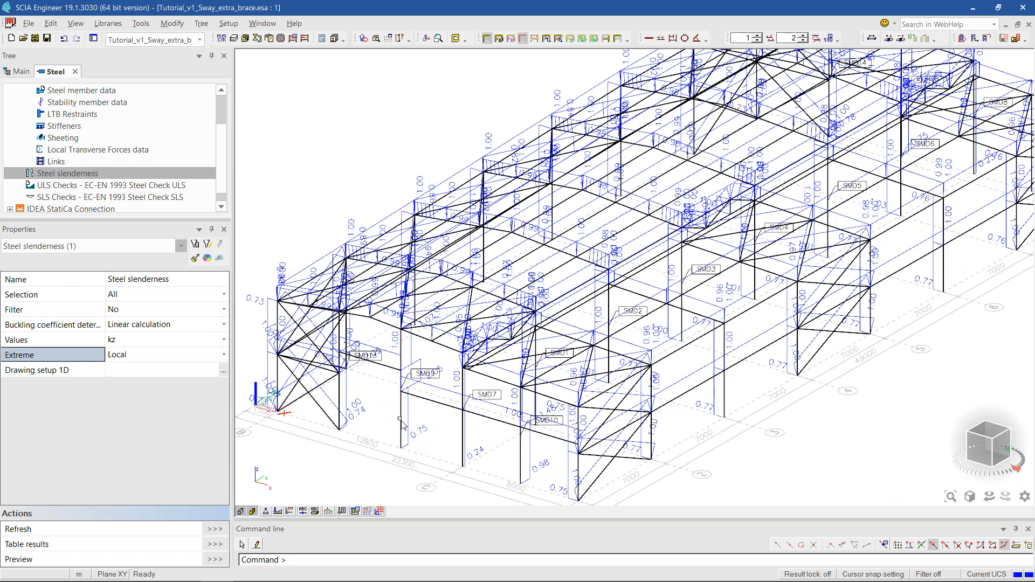
{"action": "left_click", "coordinate": [134, 246]}
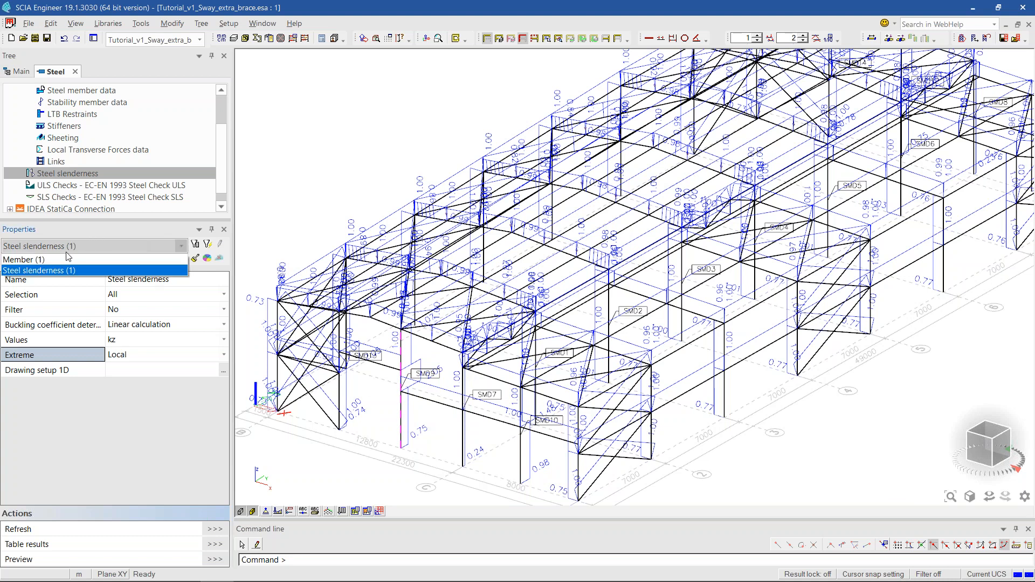
{"action": "left_click", "coordinate": [32, 258]}
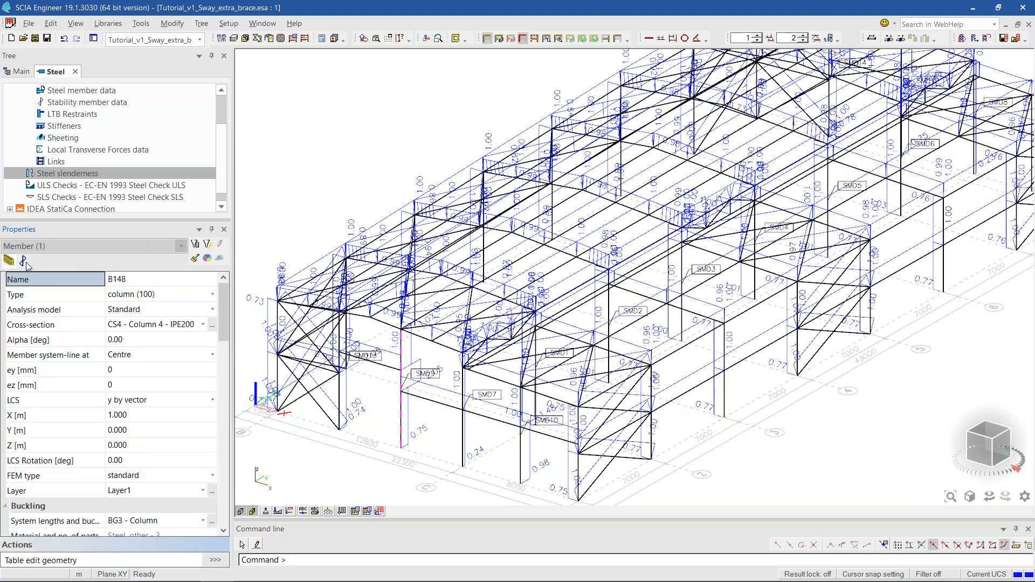
{"action": "left_click", "coordinate": [24, 261]}
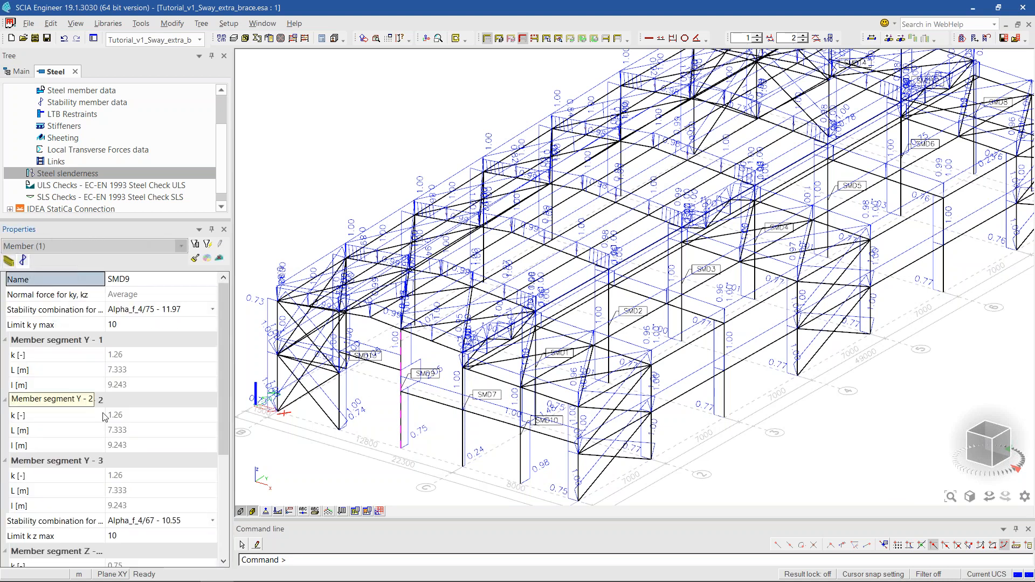
{"action": "left_click", "coordinate": [85, 521]}
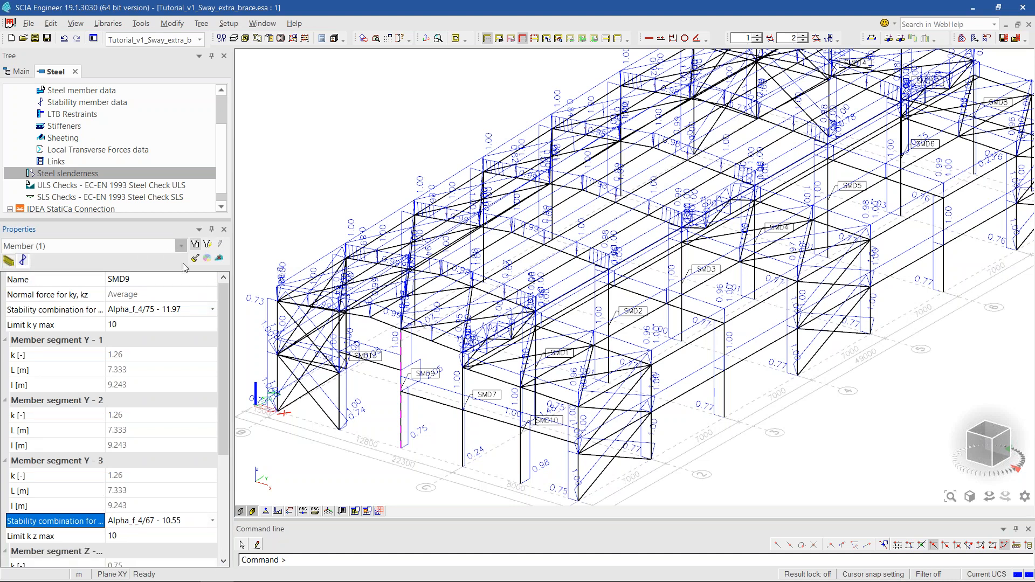
{"action": "left_click", "coordinate": [208, 247]}
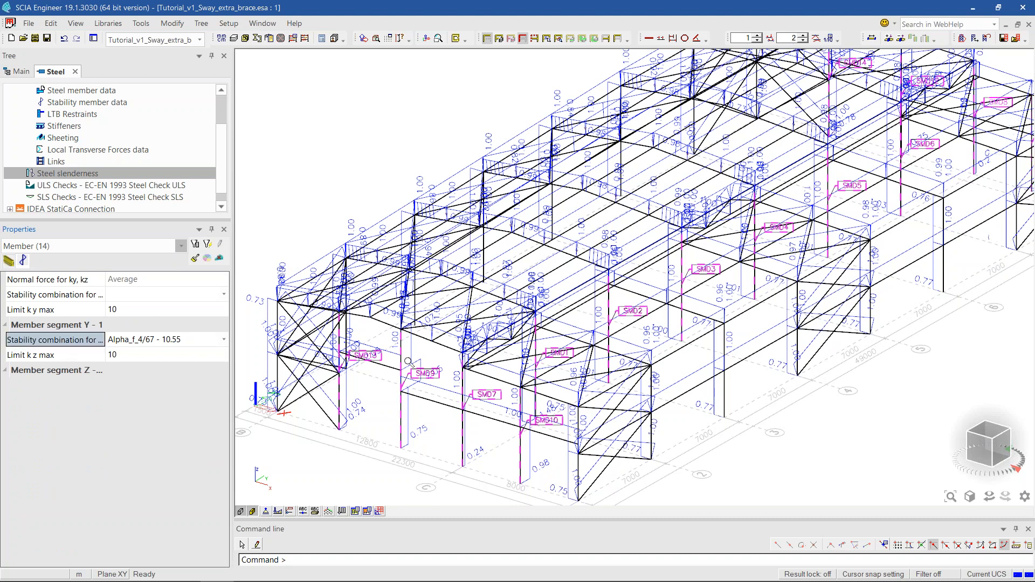
{"action": "left_click", "coordinate": [522, 38]}
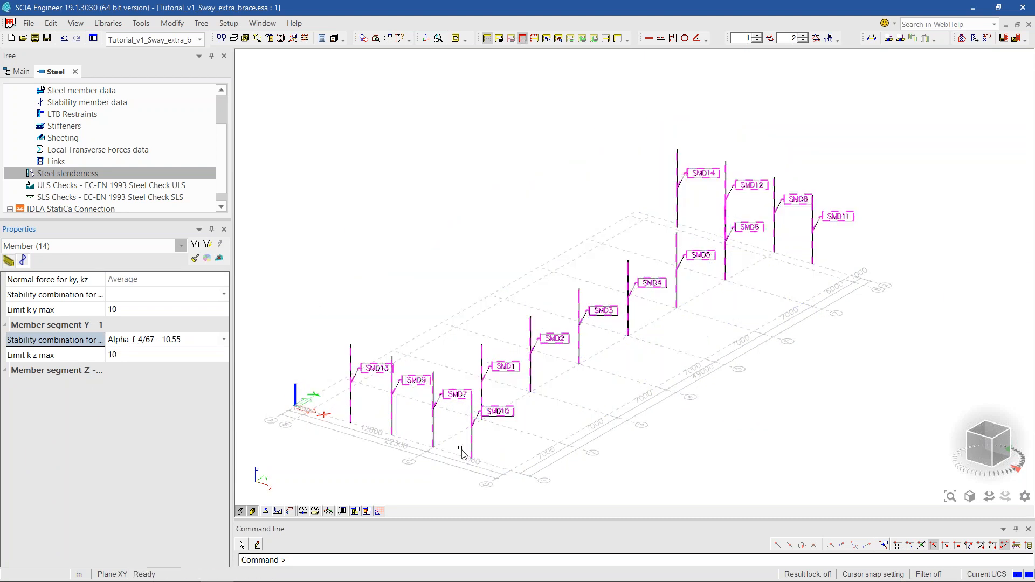
{"action": "key", "text": "Escape"}
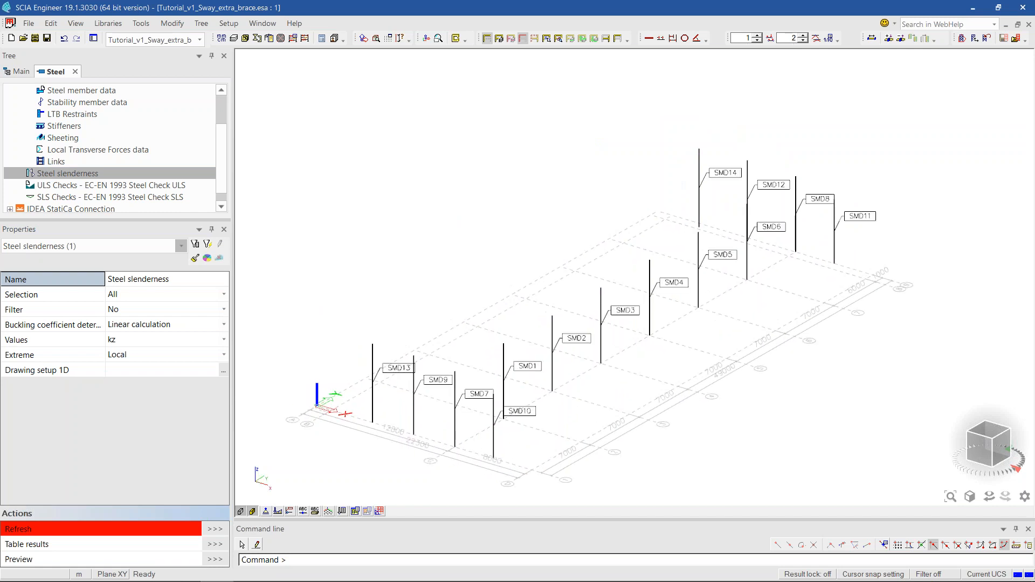
- Refresh the kz steel slenderness results on the isolated columns and inspect the coefficients
{"action": "scroll", "coordinate": [472, 362], "scroll_direction": "up", "scroll_amount": 2}
{"action": "scroll", "coordinate": [472, 377], "scroll_direction": "down", "scroll_amount": 2}
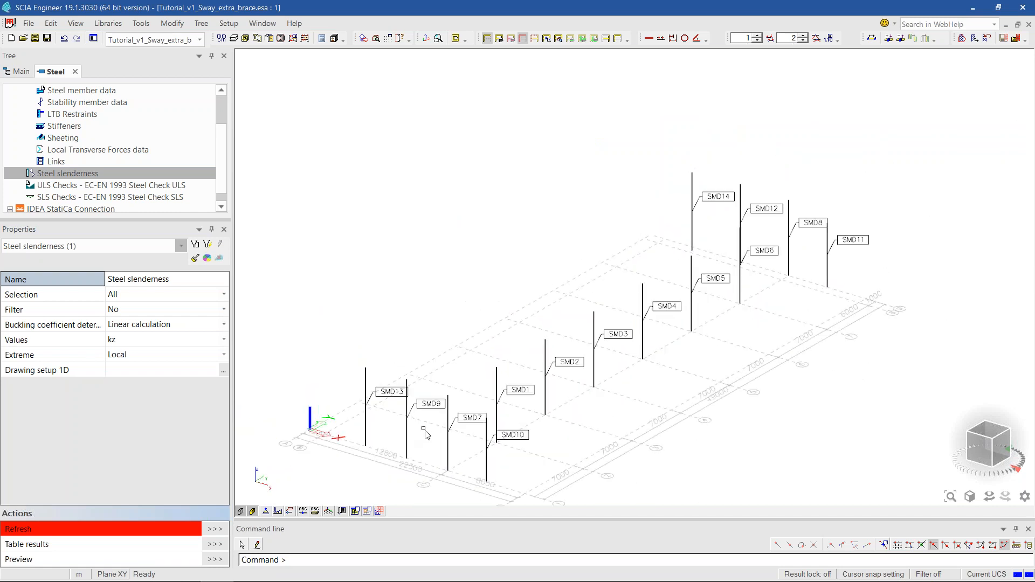
{"action": "left_click", "coordinate": [214, 530]}
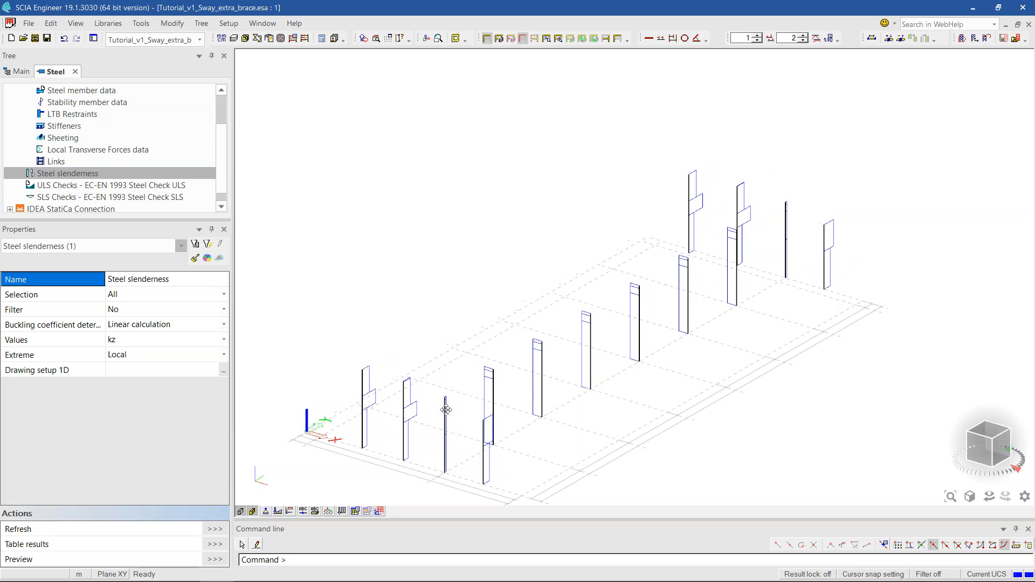
{"action": "scroll", "coordinate": [506, 388], "scroll_direction": "up", "scroll_amount": 2}
{"action": "scroll", "coordinate": [505, 388], "scroll_direction": "down", "scroll_amount": 2}
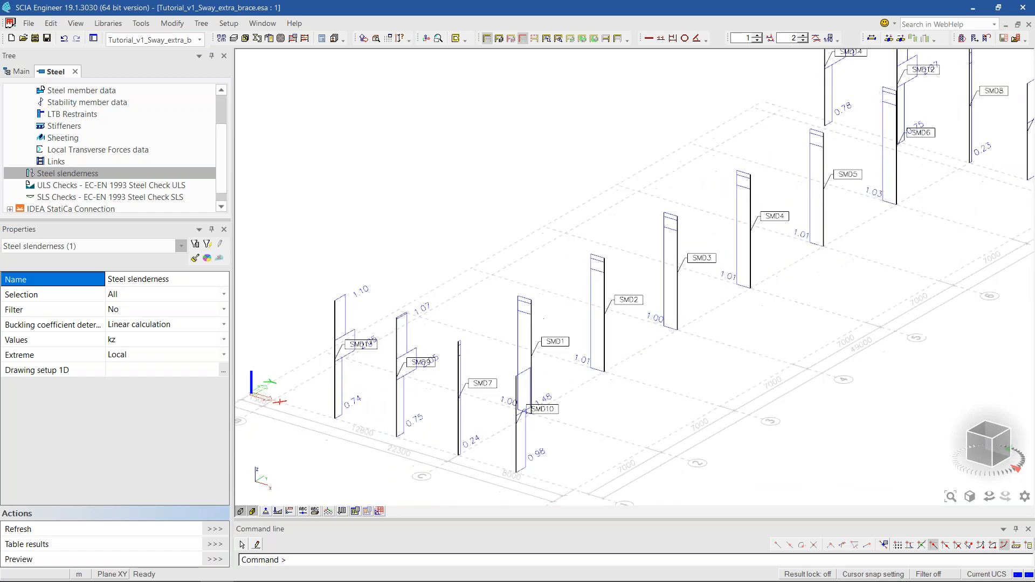
- Try fixing the z-z buckling constraint at the upper intermediate node of SMD1's column in BG2 - Column1, and redisplay the kz results
{"action": "left_click", "coordinate": [535, 333]}
{"action": "left_click", "coordinate": [129, 247]}
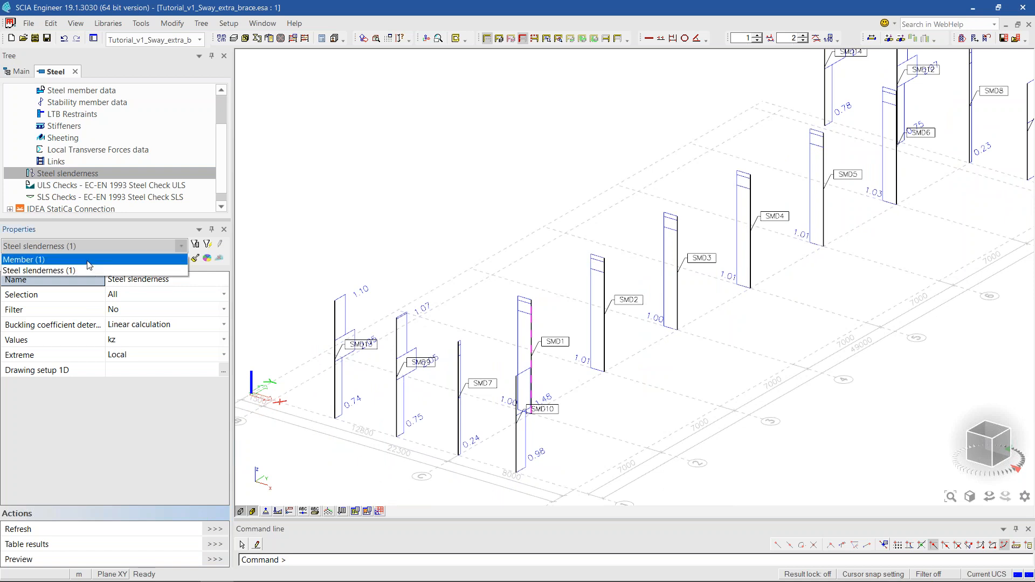
{"action": "left_click", "coordinate": [89, 260]}
{"action": "left_click", "coordinate": [205, 476]}
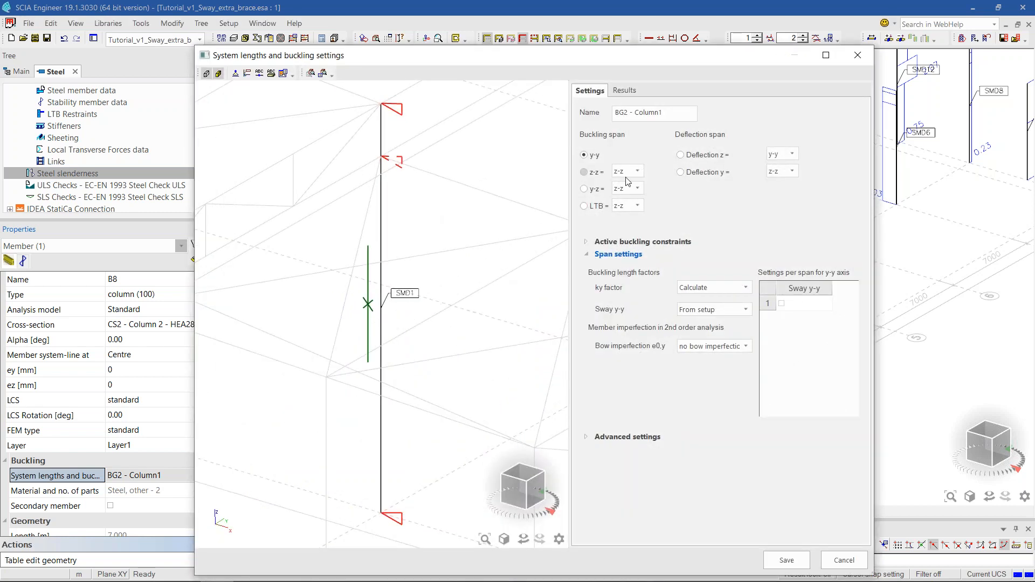
{"action": "left_click", "coordinate": [597, 174]}
{"action": "scroll", "coordinate": [375, 180], "scroll_direction": "down", "scroll_amount": 5}
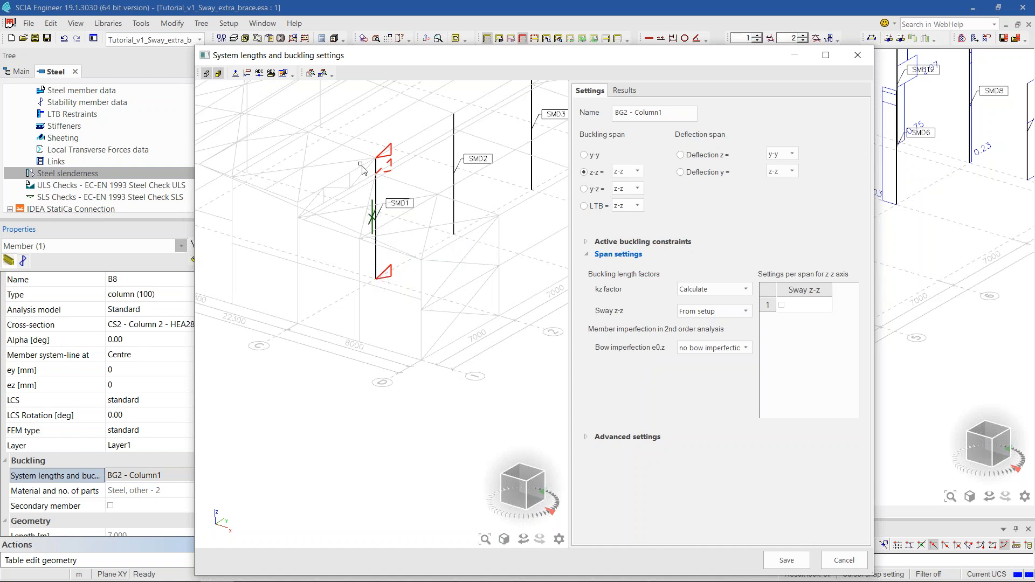
{"action": "left_click", "coordinate": [390, 168]}
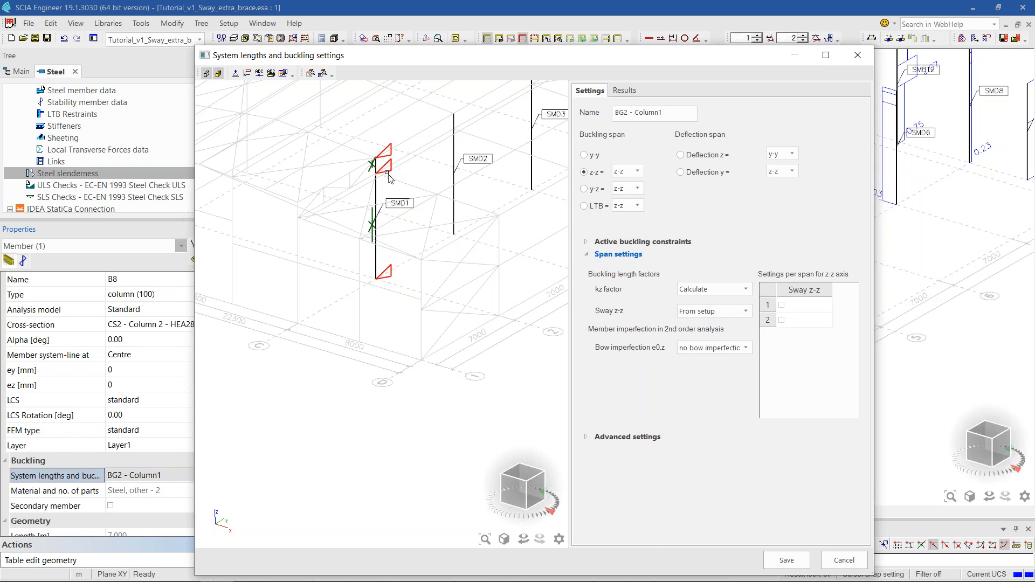
{"action": "left_click", "coordinate": [787, 560]}
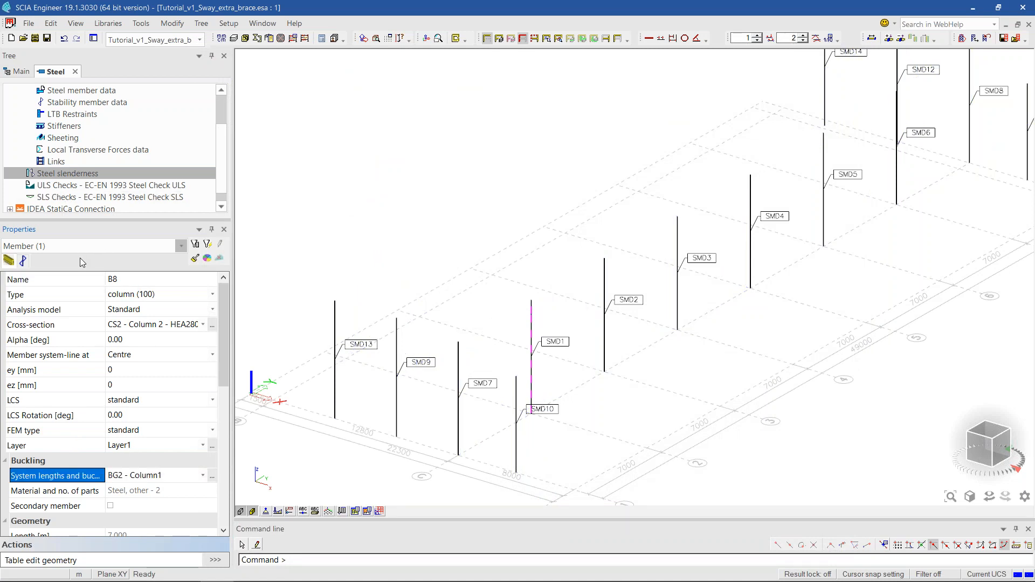
{"action": "left_click", "coordinate": [80, 247]}
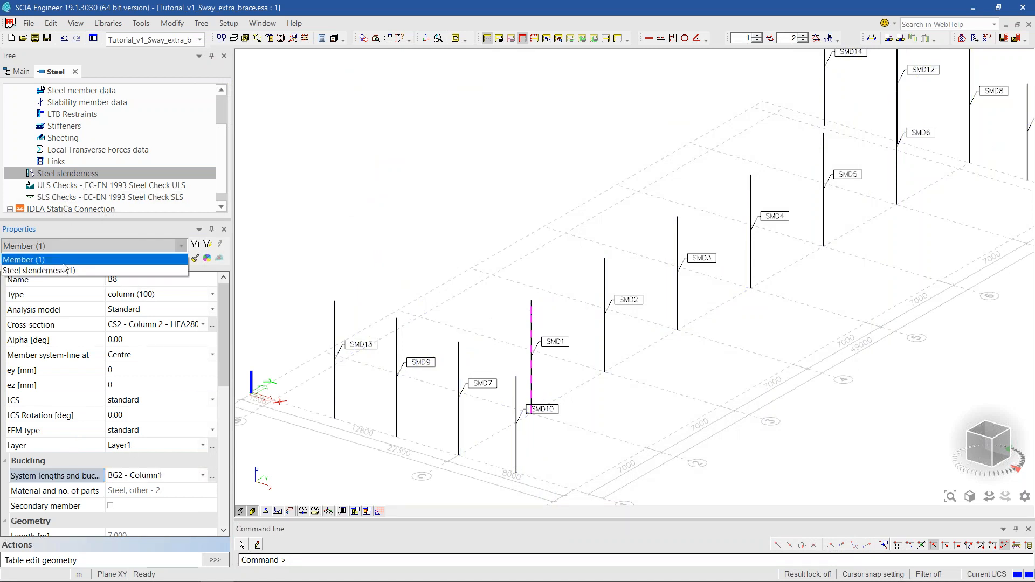
{"action": "left_click", "coordinate": [65, 269]}
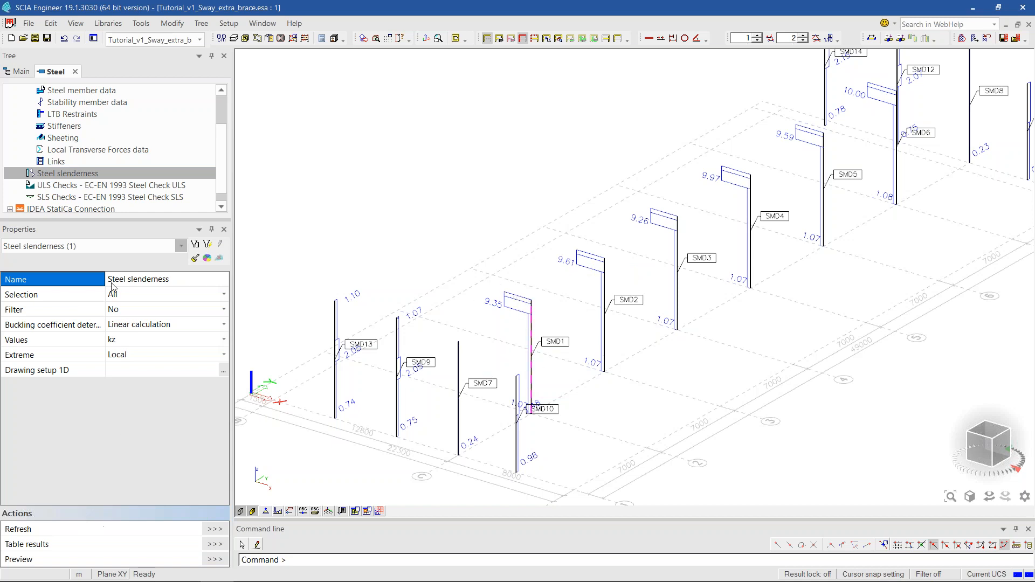
- Undo the added z-z constraint at the upper intermediate node in BG2 - Column1, save, and redisplay the kz results
{"action": "left_click", "coordinate": [109, 245]}
{"action": "left_click", "coordinate": [99, 270]}
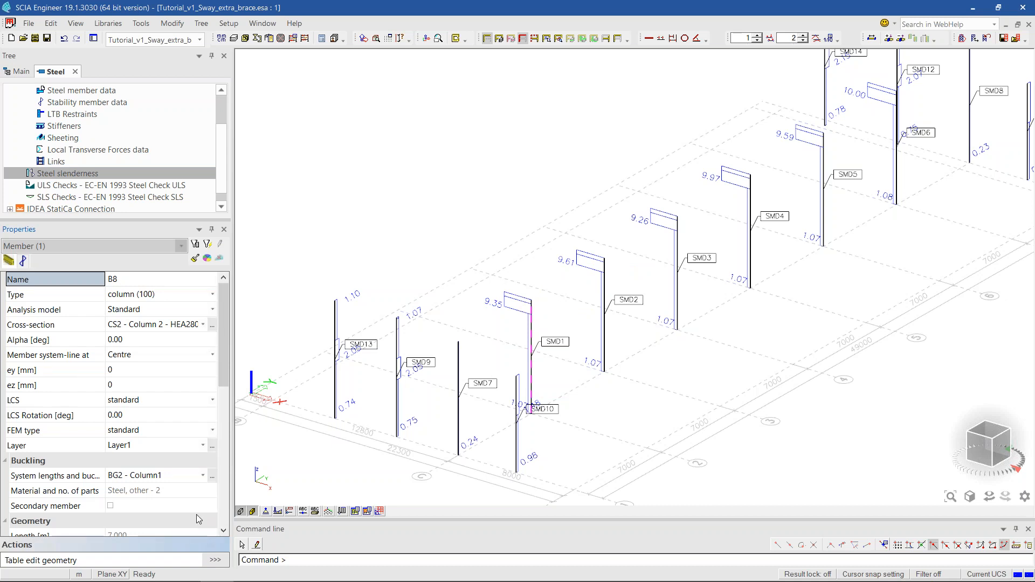
{"action": "scroll", "coordinate": [198, 484], "scroll_direction": "down", "scroll_amount": 1}
{"action": "left_click", "coordinate": [208, 434]}
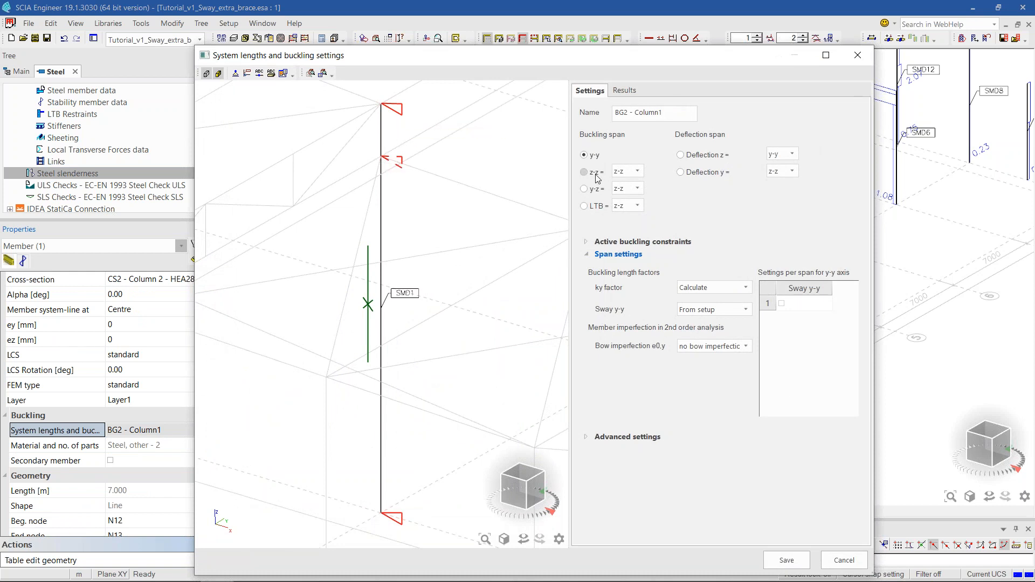
{"action": "left_click", "coordinate": [597, 172]}
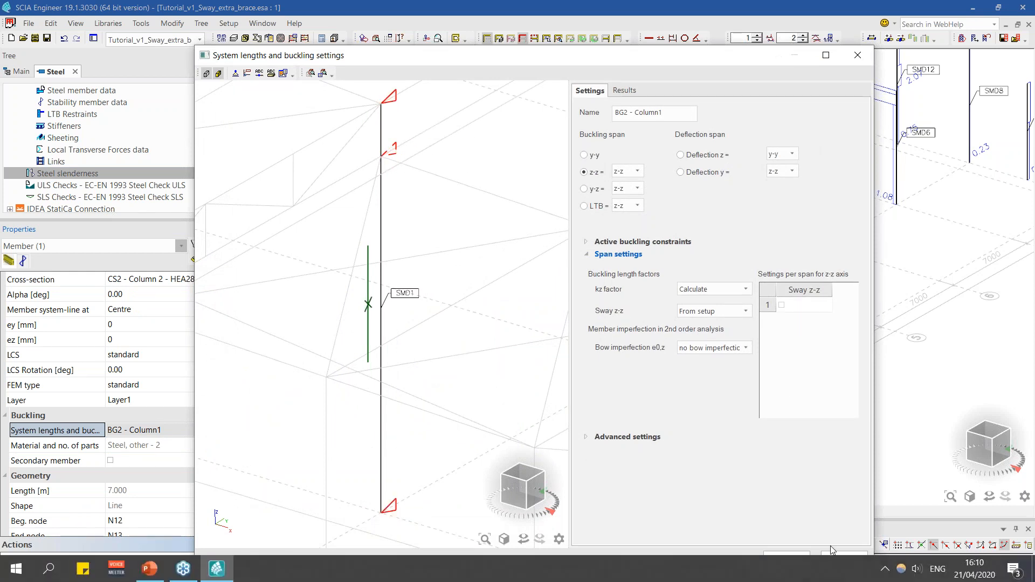
{"action": "left_click", "coordinate": [788, 560]}
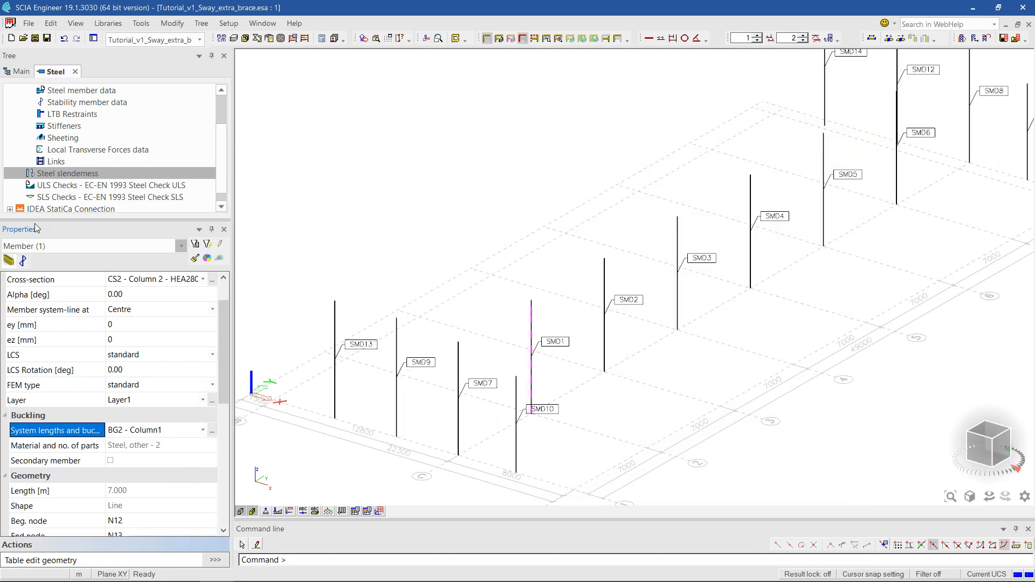
{"action": "left_click", "coordinate": [85, 246]}
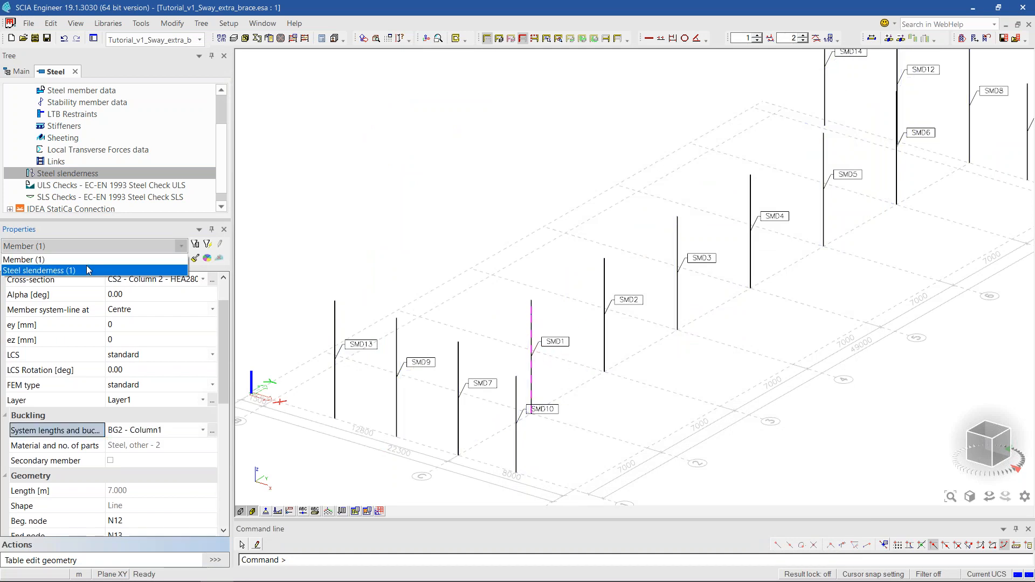
{"action": "left_click", "coordinate": [86, 270]}
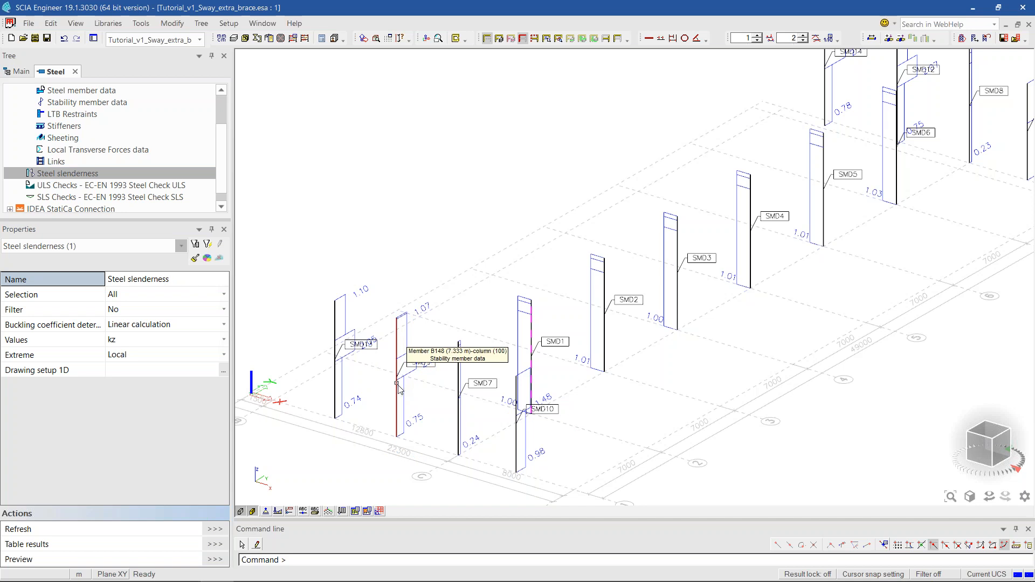
- Show the steel slenderness results for ky on the isolated columns
{"action": "scroll", "coordinate": [400, 387], "scroll_direction": "down", "scroll_amount": 3}
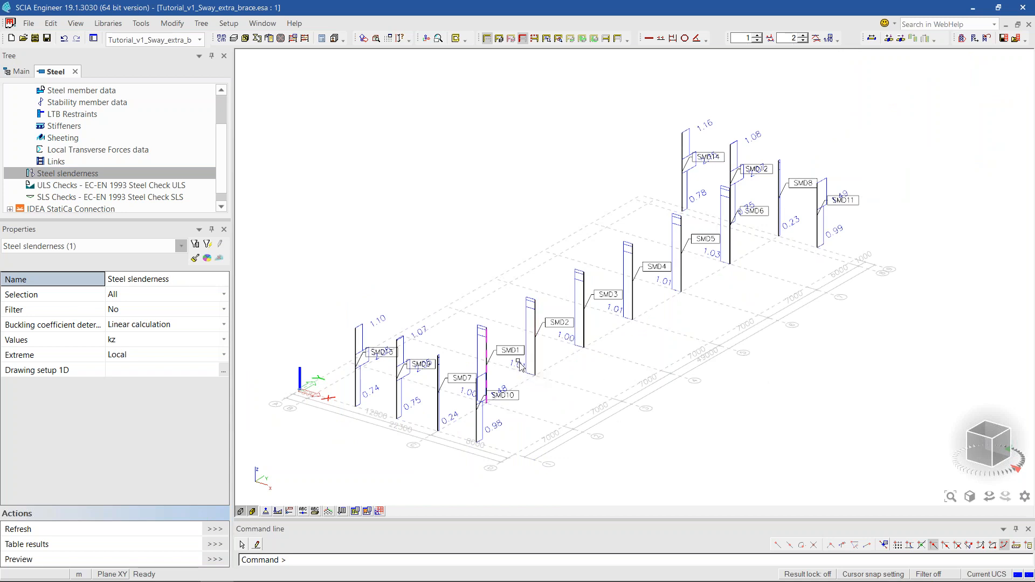
{"action": "left_click", "coordinate": [116, 344]}
{"action": "left_click", "coordinate": [116, 343]}
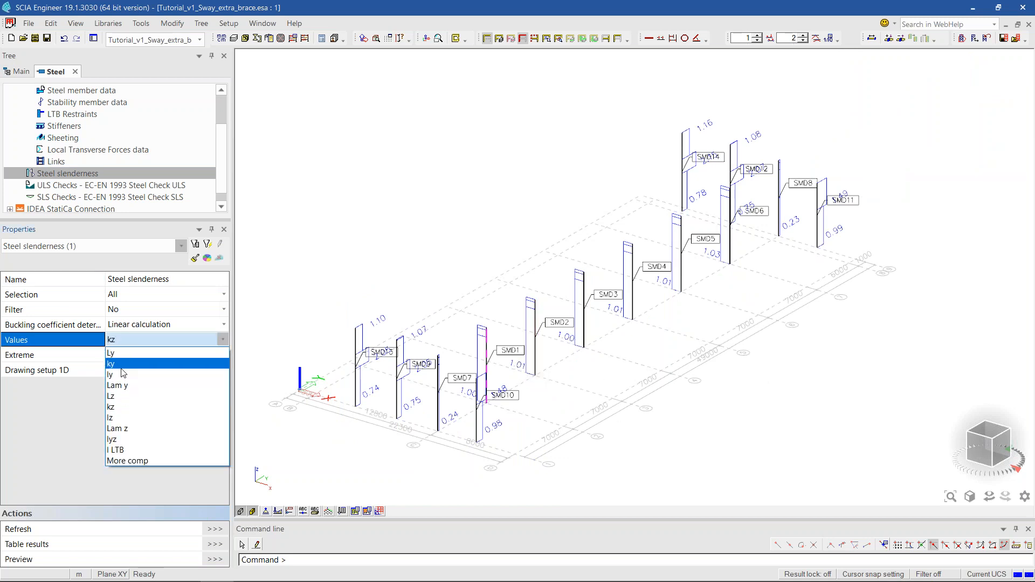
{"action": "left_click", "coordinate": [122, 365]}
{"action": "left_click", "coordinate": [214, 529]}
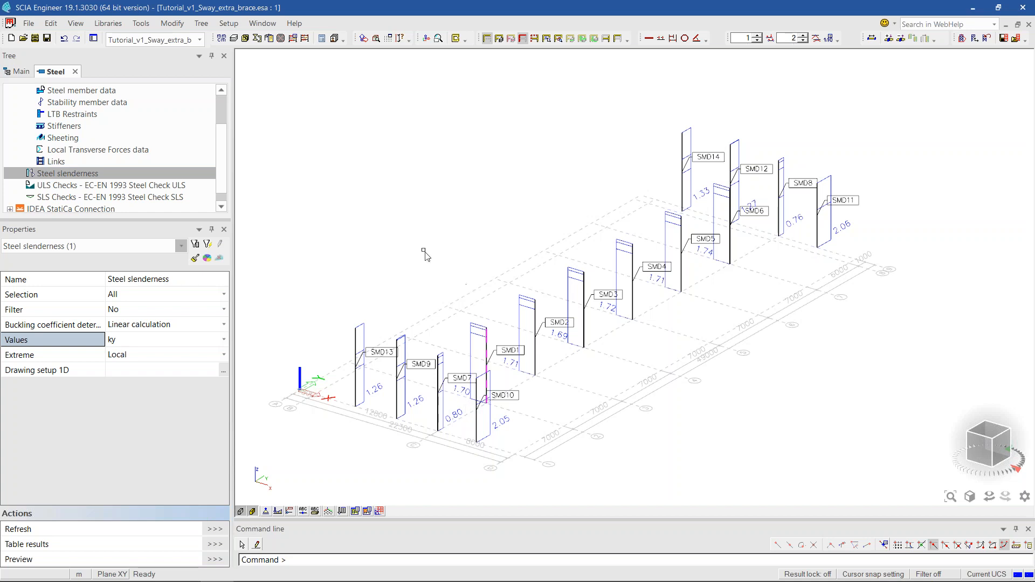
- Review the linear analysis and linear stability options in the FE analysis setup without running the calculation
{"action": "left_click", "coordinate": [19, 72]}
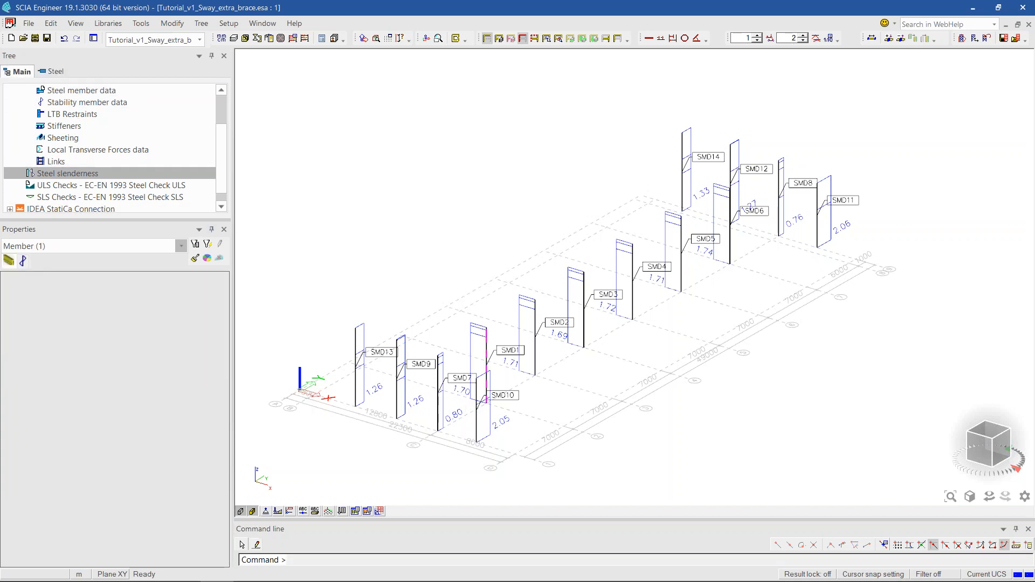
{"action": "scroll", "coordinate": [70, 156], "scroll_direction": "up", "scroll_amount": 2}
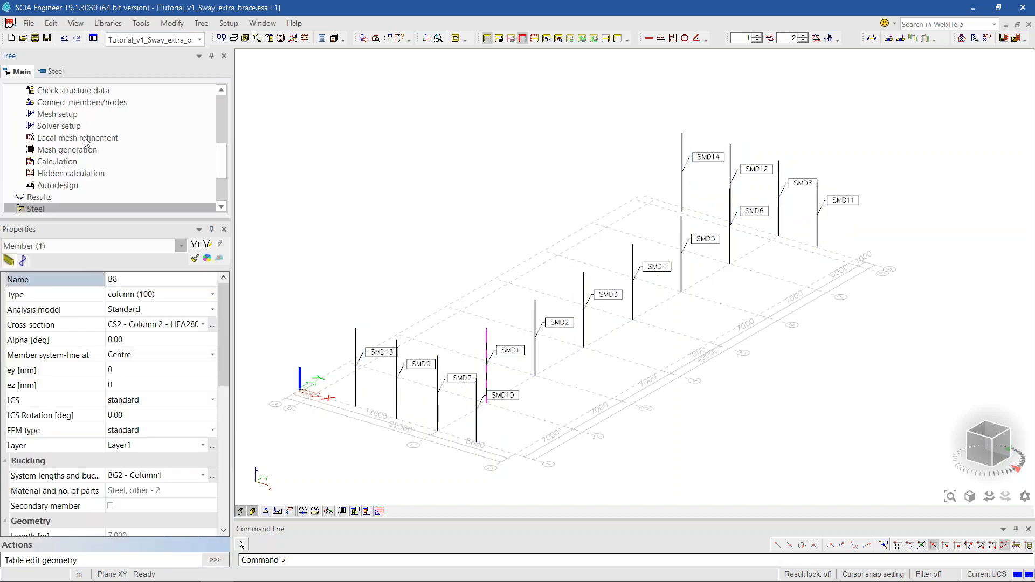
{"action": "double_click", "coordinate": [70, 162]}
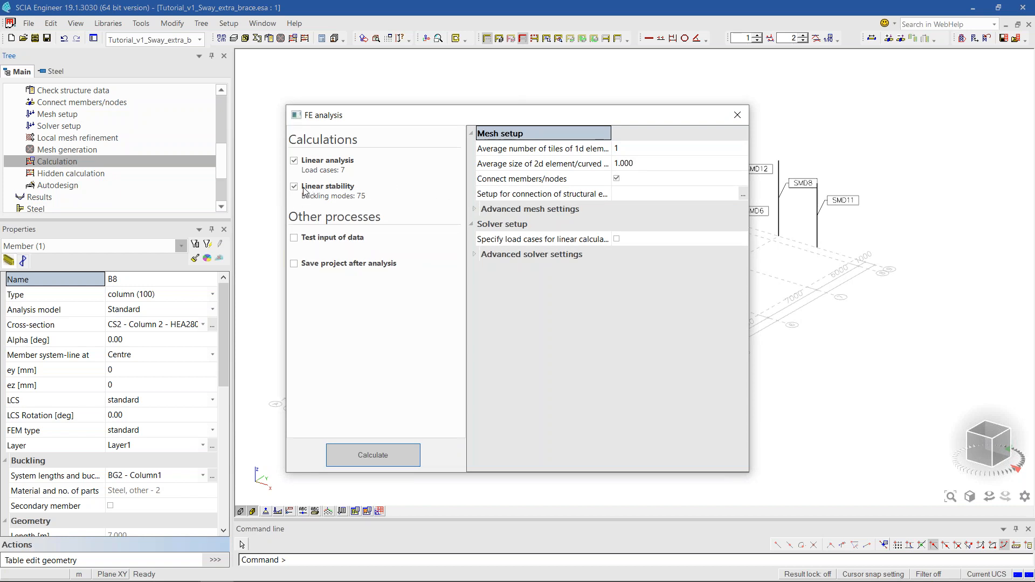
{"action": "left_click", "coordinate": [737, 115]}
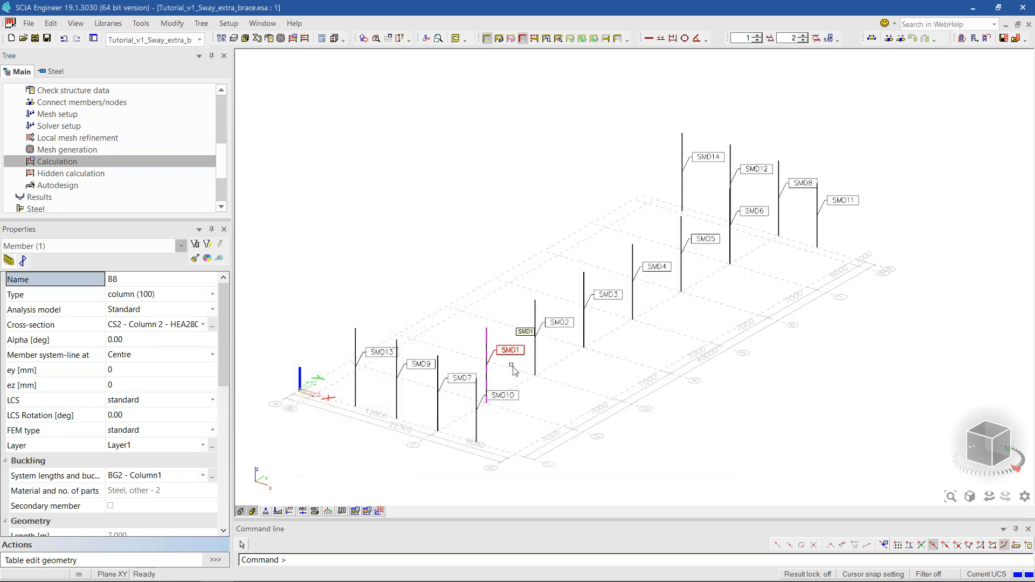
- Examine the stability combinations, buckling coefficients and lengths of stability data SMD1 on the inner column
{"action": "middle_click_drag", "start_coordinate": [504, 364], "coordinate": [526, 338]}
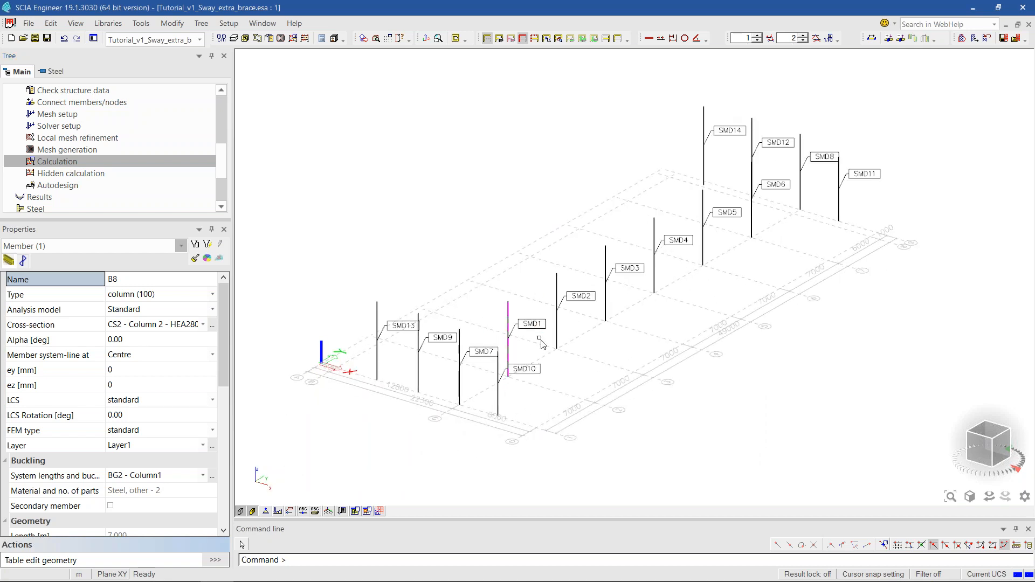
{"action": "scroll", "coordinate": [499, 358], "scroll_direction": "up", "scroll_amount": 2}
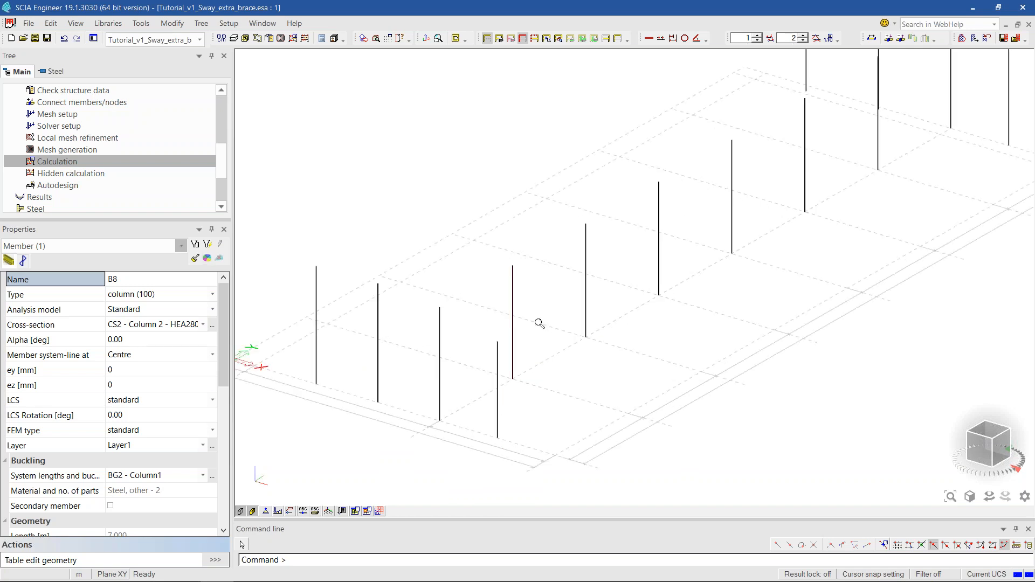
{"action": "left_click", "coordinate": [537, 308]}
{"action": "scroll", "coordinate": [99, 421], "scroll_direction": "down", "scroll_amount": 1}
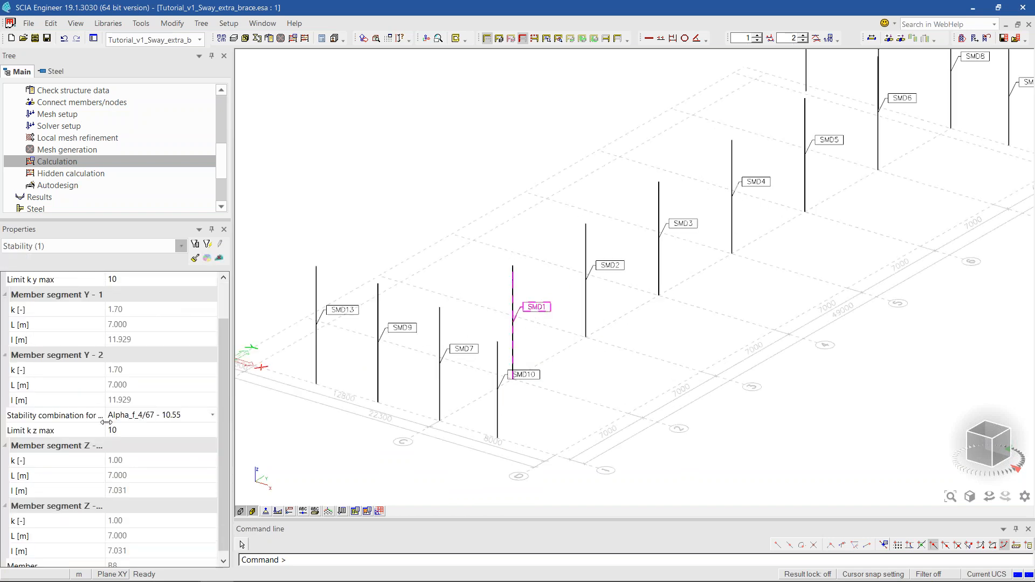
{"action": "scroll", "coordinate": [125, 294], "scroll_direction": "up", "scroll_amount": 1}
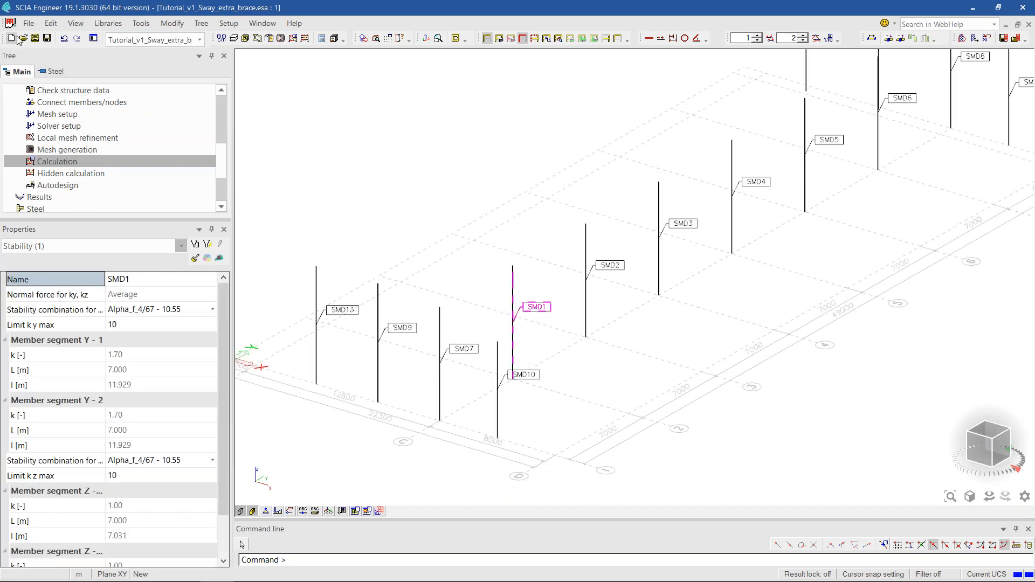
- Open the project file Tutorial_v1_Sway_extra_brace_BR.esa
{"action": "scroll", "coordinate": [561, 361], "scroll_direction": "down", "scroll_amount": 2}
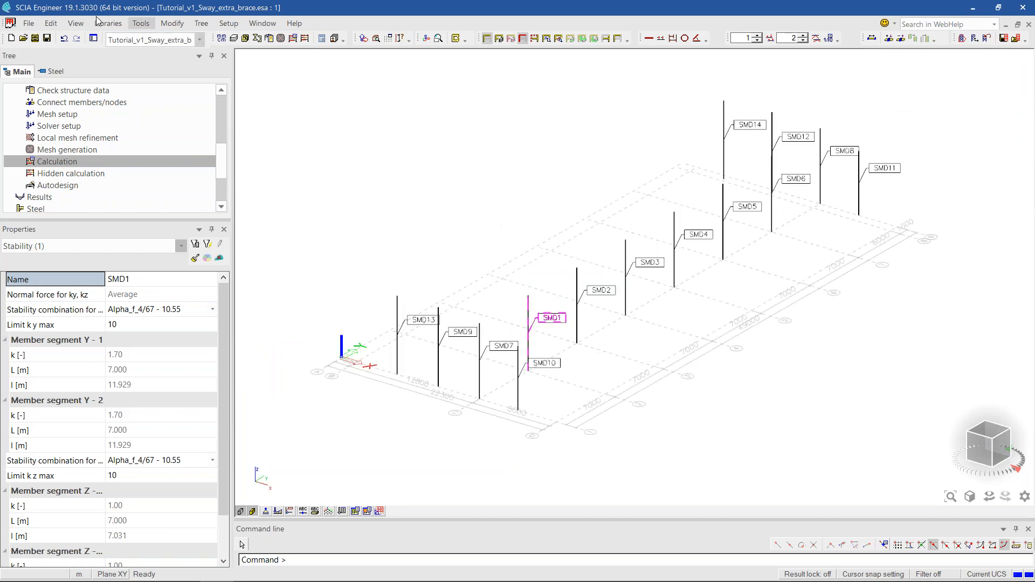
{"action": "left_click", "coordinate": [24, 39]}
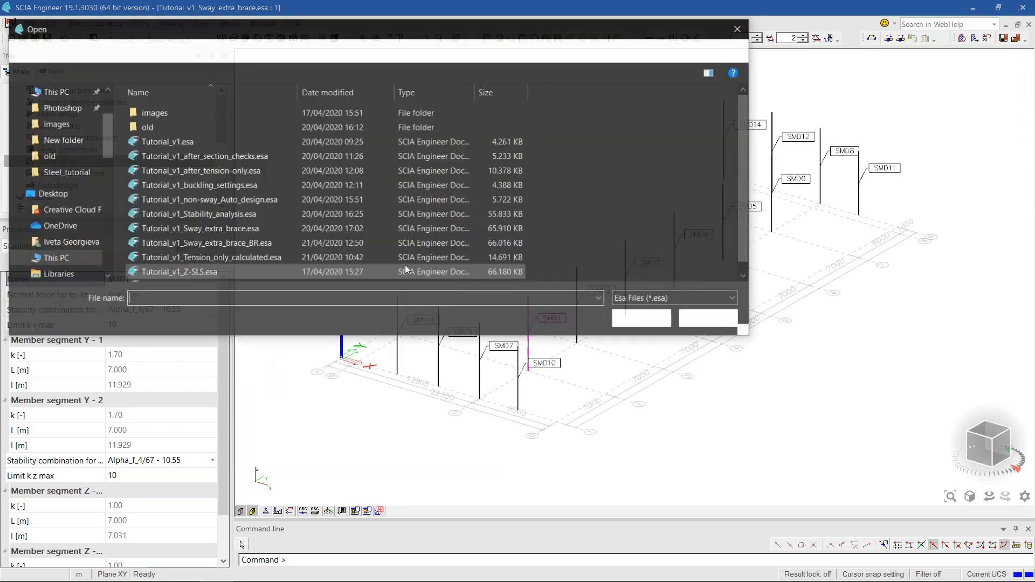
{"action": "left_click", "coordinate": [643, 320]}
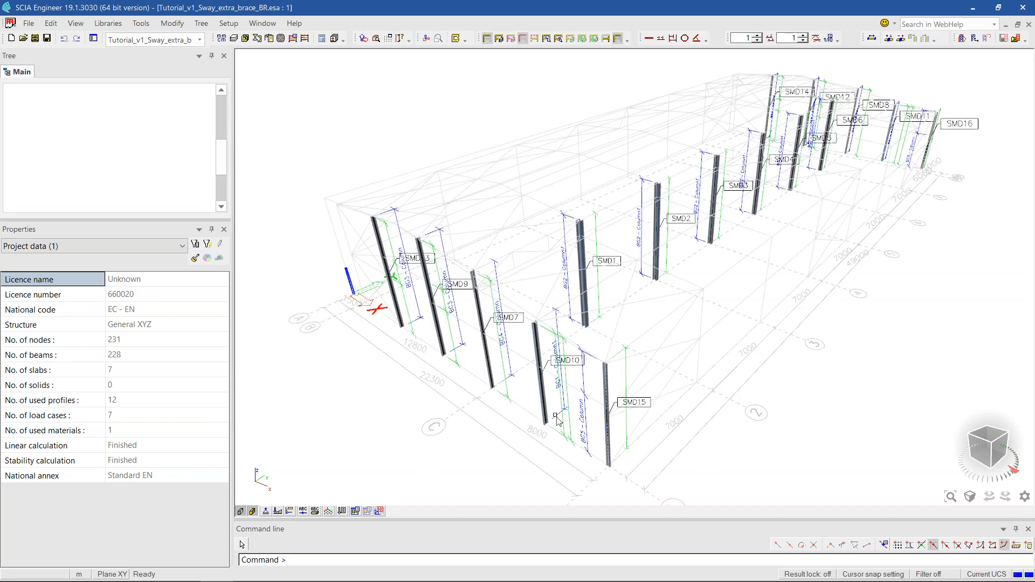
- Examine the z-z span settings of buckling group BG4 - Column on the gable column labelled SMD7, without changing them
{"action": "left_click", "coordinate": [487, 354]}
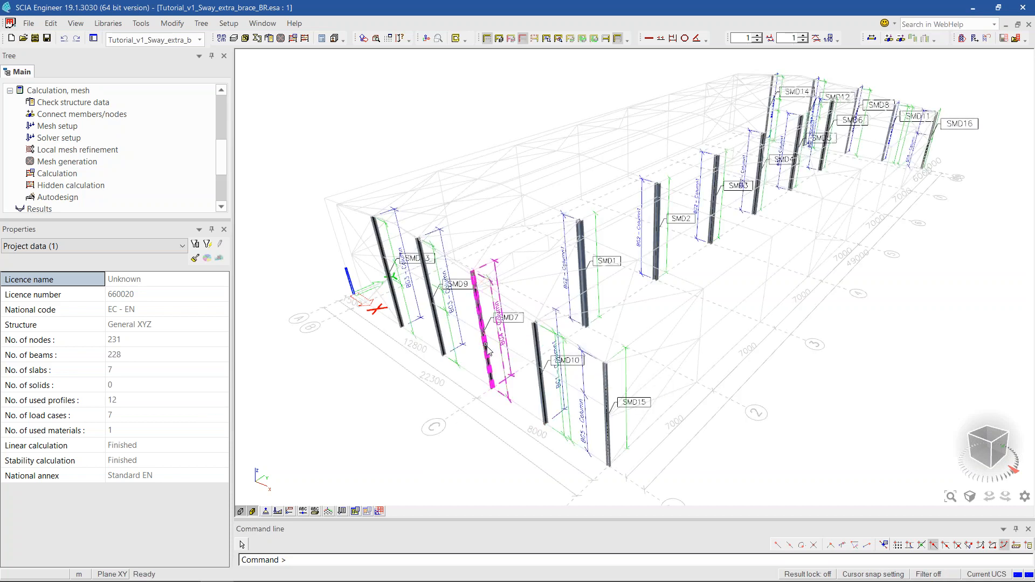
{"action": "scroll", "coordinate": [198, 480], "scroll_direction": "down", "scroll_amount": 1}
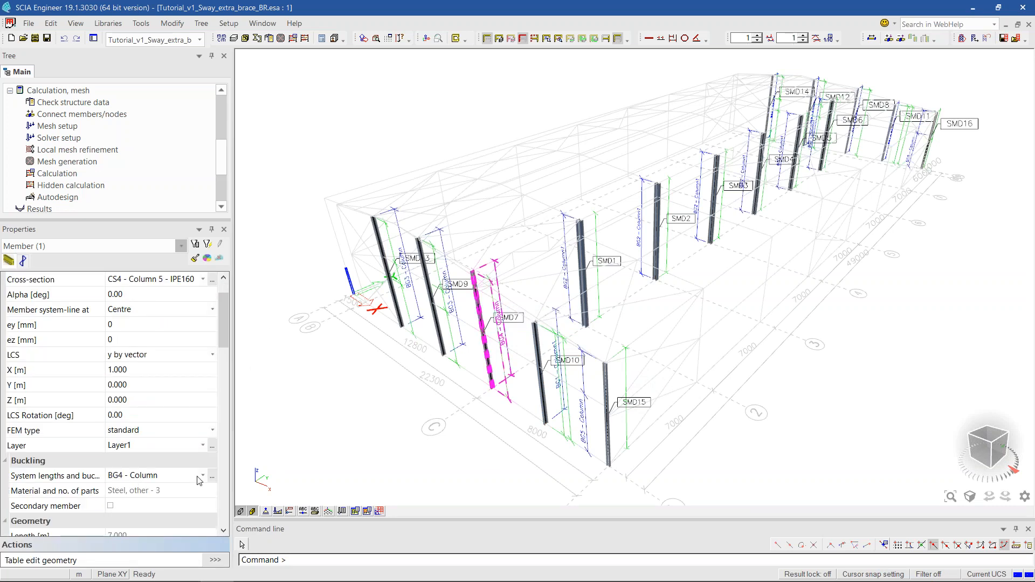
{"action": "left_click", "coordinate": [213, 480]}
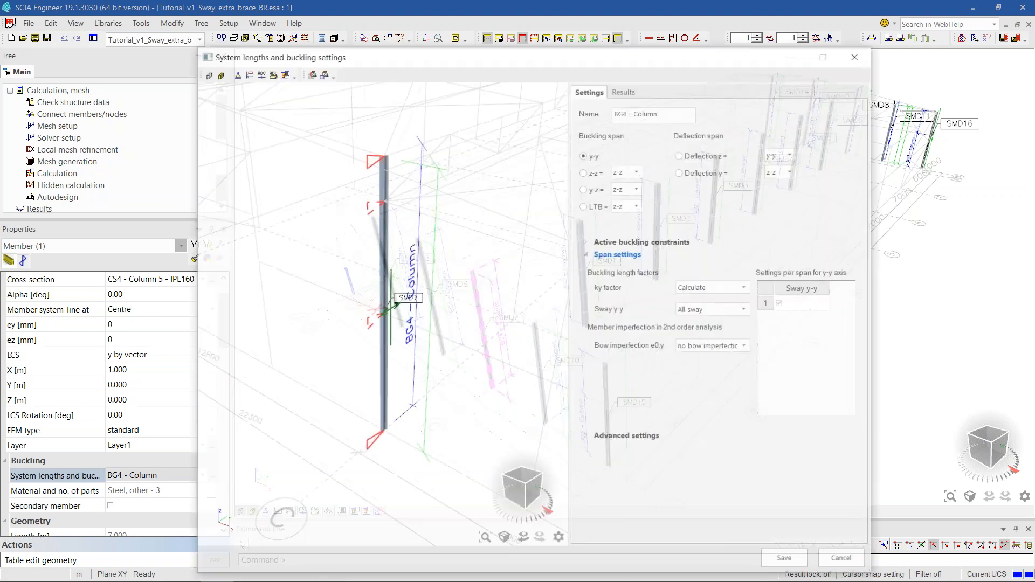
{"action": "left_click", "coordinate": [586, 173]}
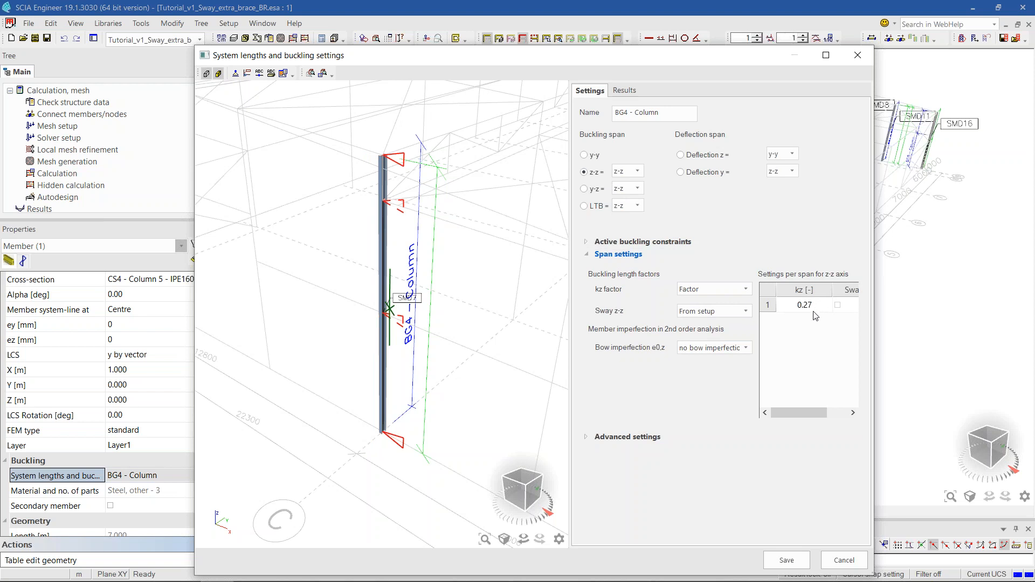
{"action": "left_click", "coordinate": [843, 559]}
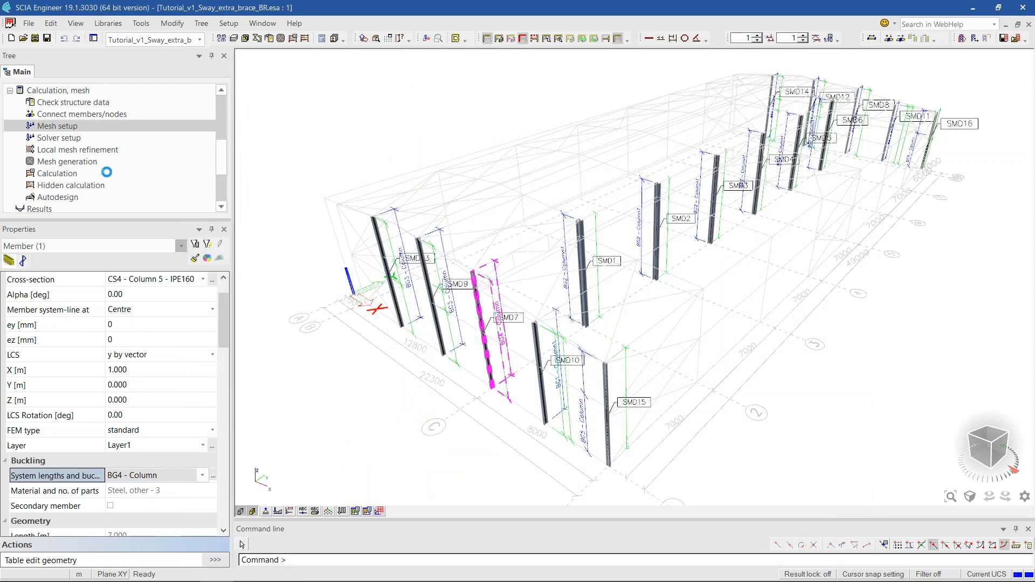
- Examine the z-z buckling factor settings of BG2 - Column1 in the system lengths and buckling groups, without changing them
{"action": "scroll", "coordinate": [52, 186], "scroll_direction": "down", "scroll_amount": 2}
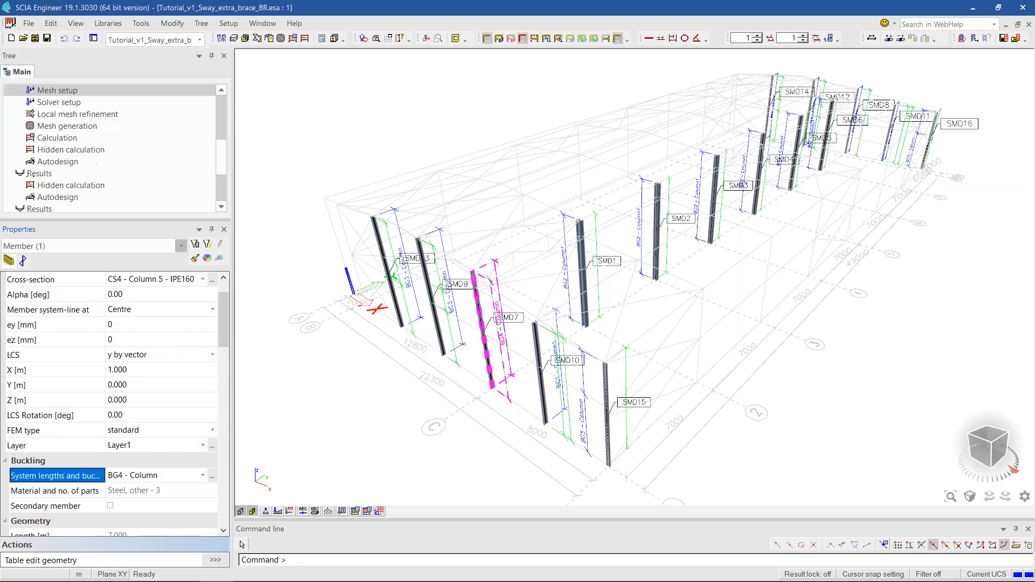
{"action": "left_click", "coordinate": [47, 150]}
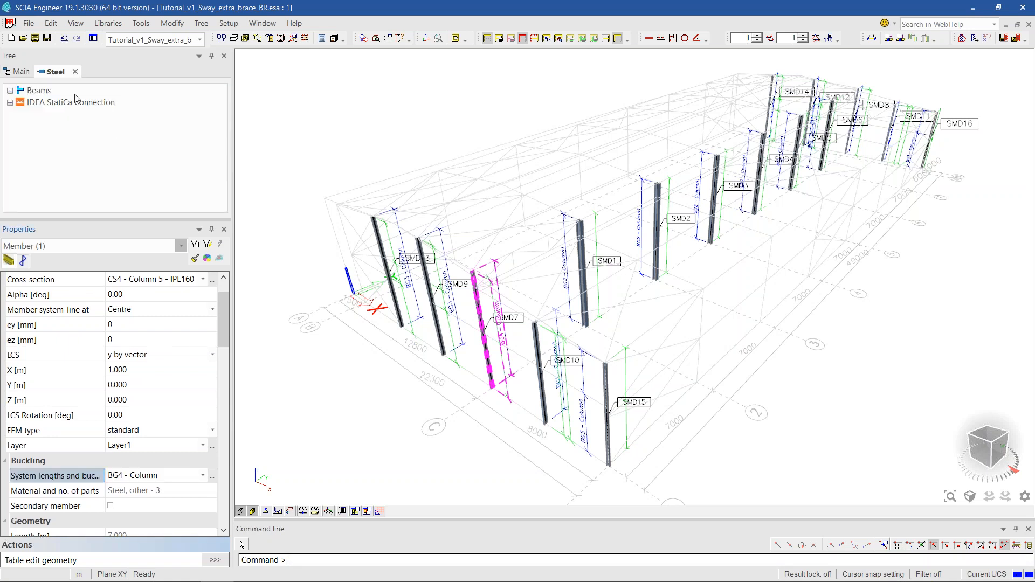
{"action": "double_click", "coordinate": [36, 92]}
{"action": "double_click", "coordinate": [60, 116]}
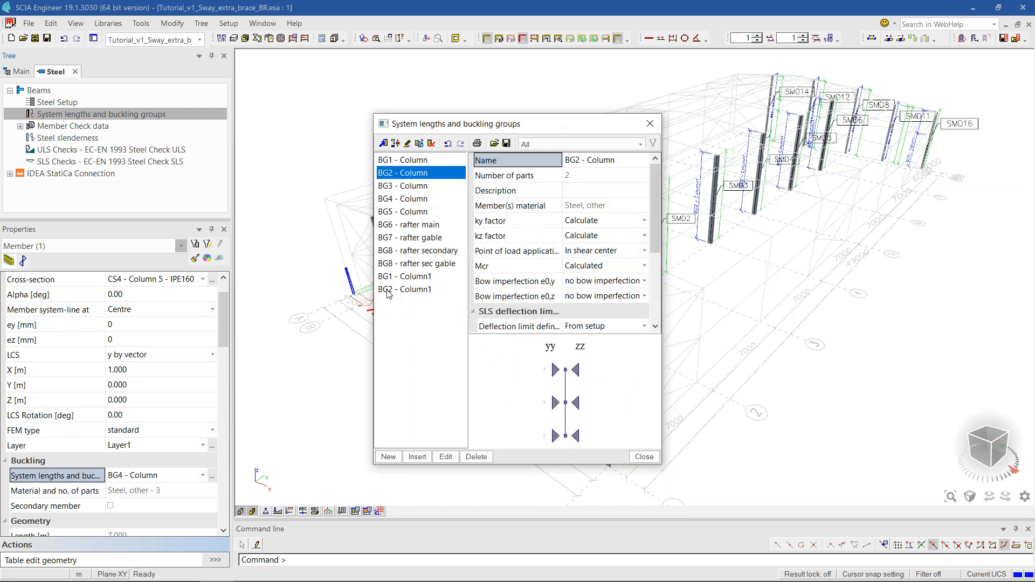
{"action": "left_click", "coordinate": [402, 290]}
{"action": "left_click", "coordinate": [407, 143]}
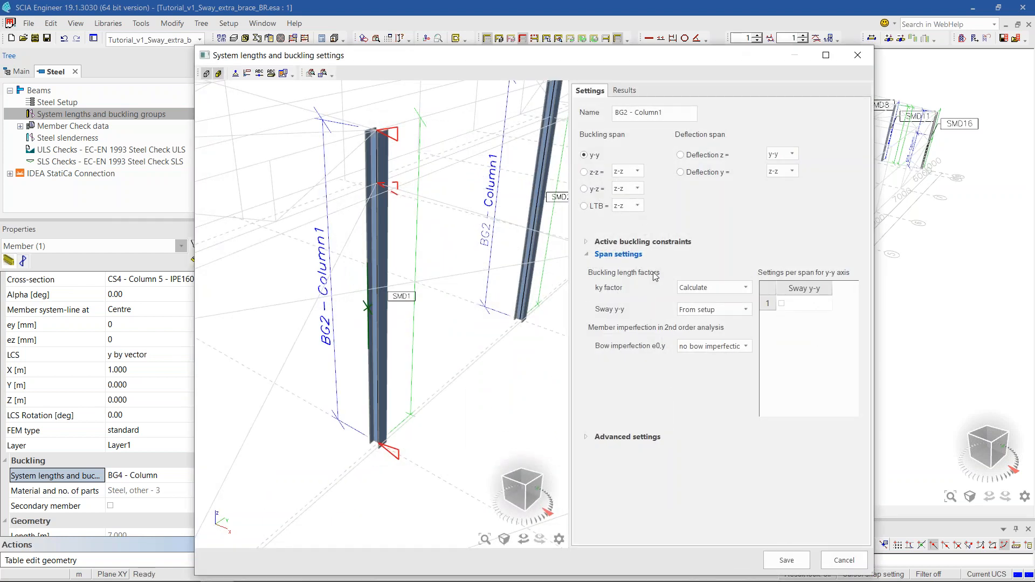
{"action": "left_click", "coordinate": [584, 172]}
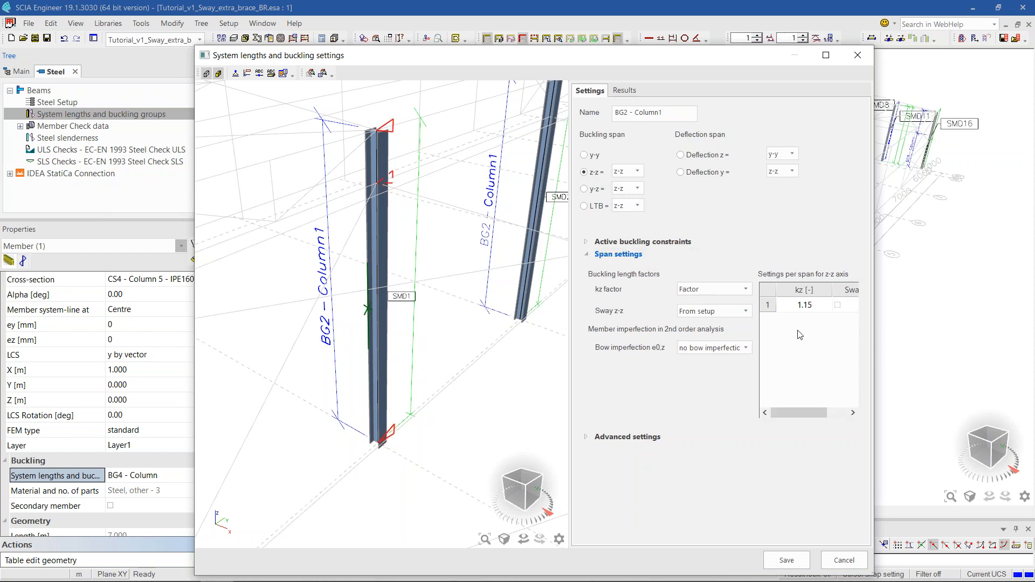
{"action": "scroll", "coordinate": [441, 263], "scroll_direction": "down", "scroll_amount": 2}
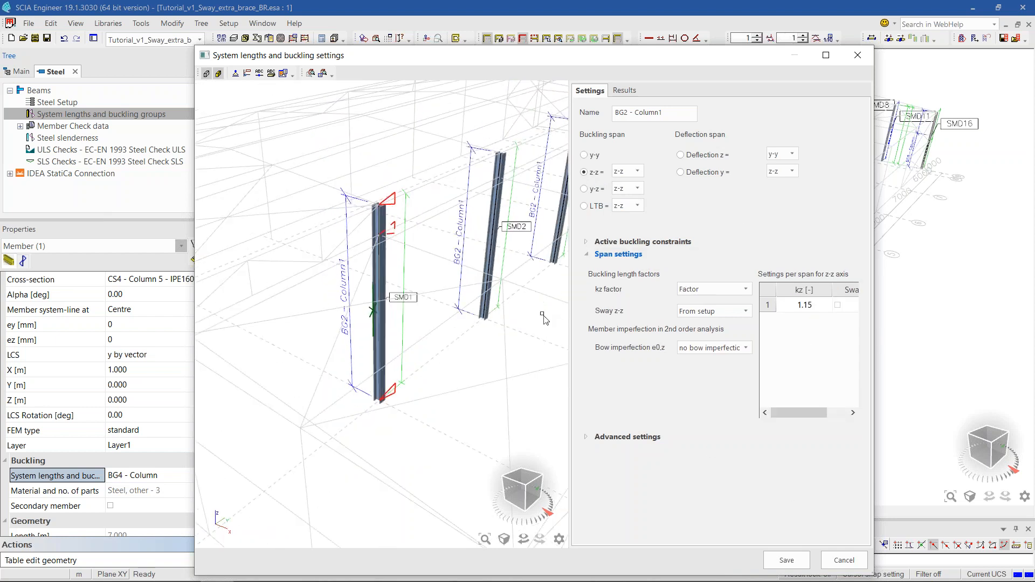
{"action": "scroll", "coordinate": [492, 377], "scroll_direction": "down", "scroll_amount": 1}
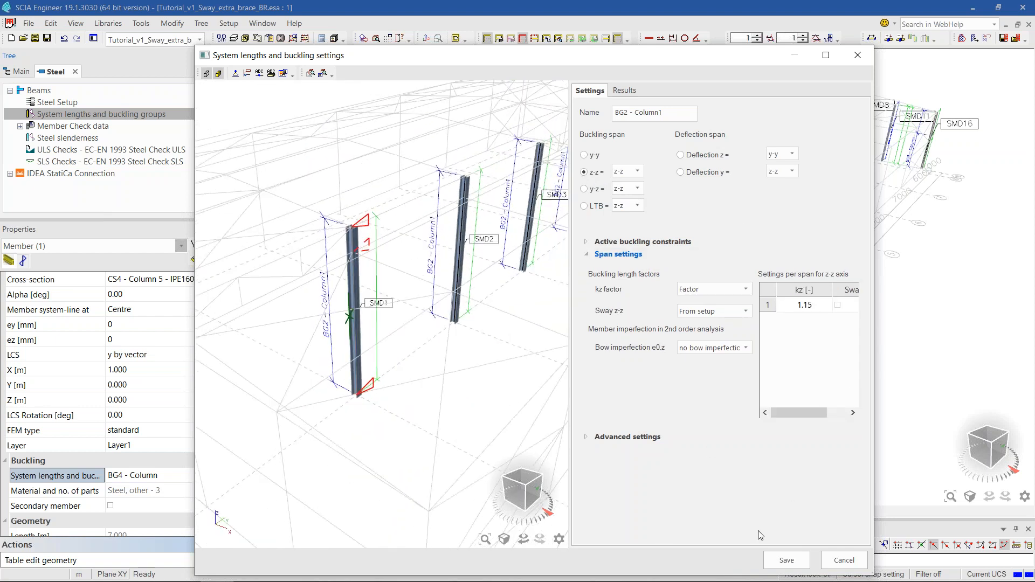
{"action": "left_click", "coordinate": [853, 561]}
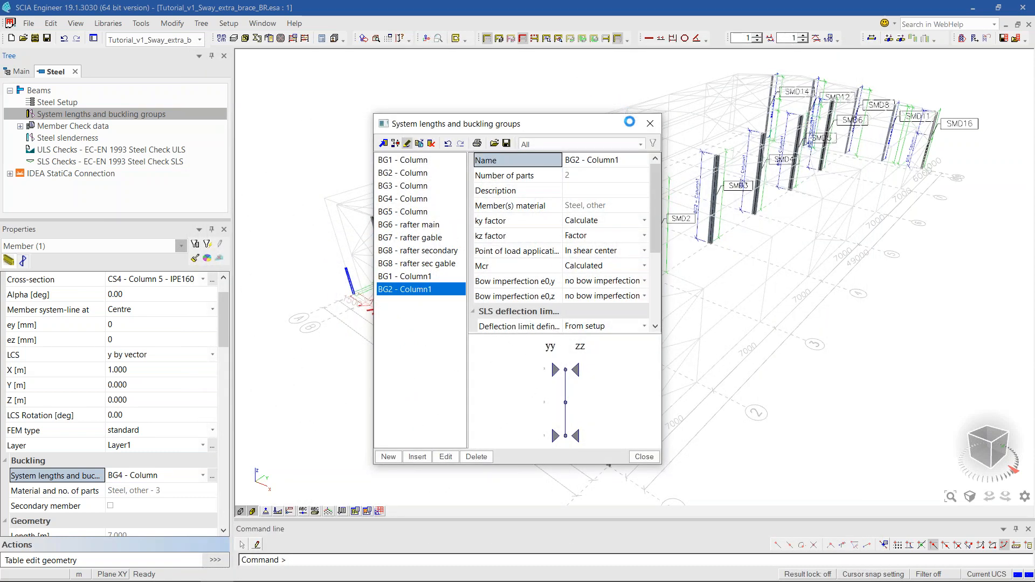
{"action": "left_click", "coordinate": [650, 124]}
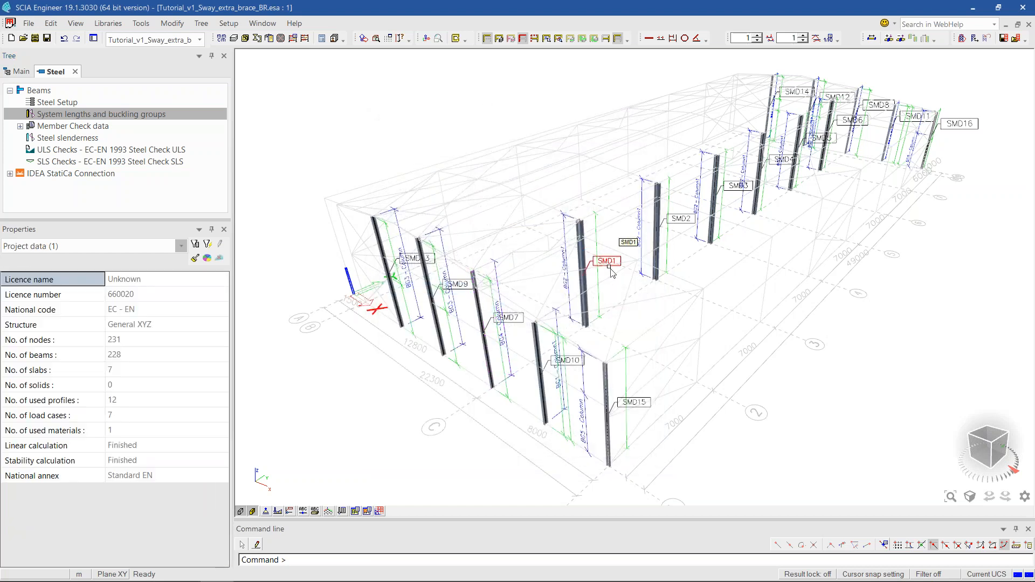
- Select all stability member data with the same normal force property as SMD1 and delete them from the columns
{"action": "left_click", "coordinate": [613, 273]}
{"action": "left_click", "coordinate": [135, 248]}
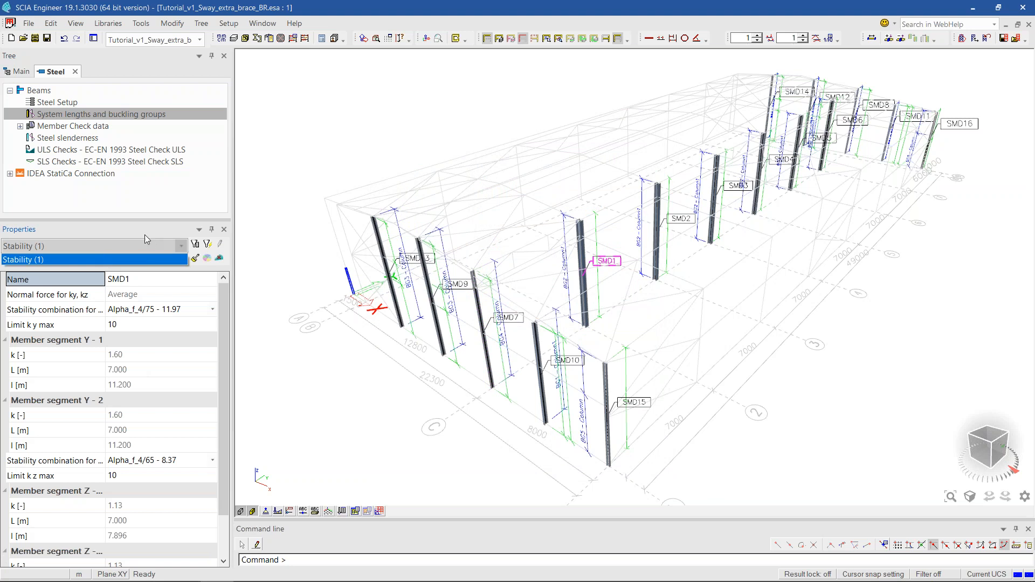
{"action": "left_click", "coordinate": [135, 259]}
{"action": "left_click", "coordinate": [80, 297]}
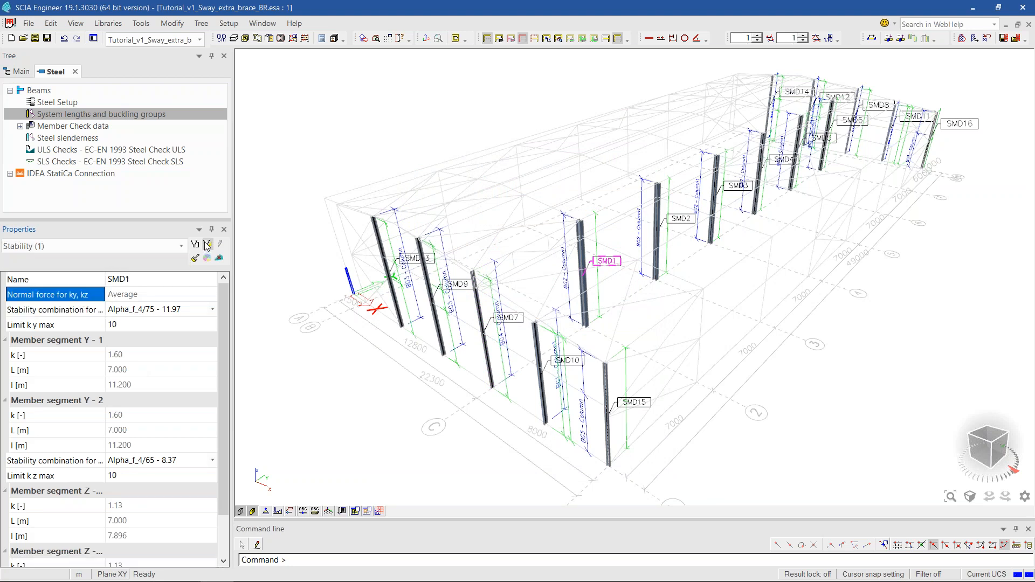
{"action": "left_click", "coordinate": [207, 246]}
{"action": "key", "text": "Delete"}
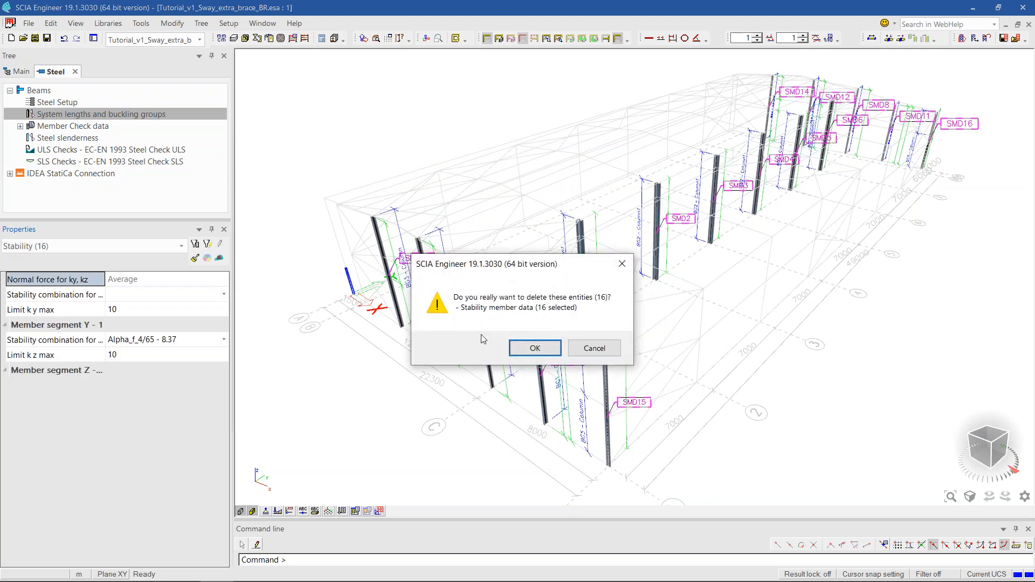
{"action": "left_click", "coordinate": [536, 348]}
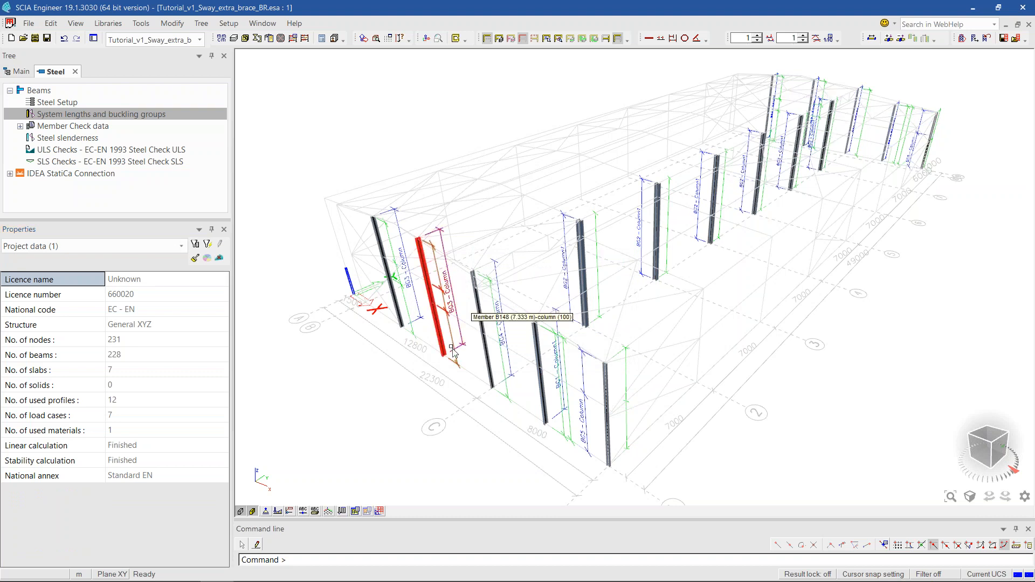
- Start the EC-EN 1993 steel ULS check and switch the model's visibility to activity by layers
{"action": "left_click", "coordinate": [85, 150]}
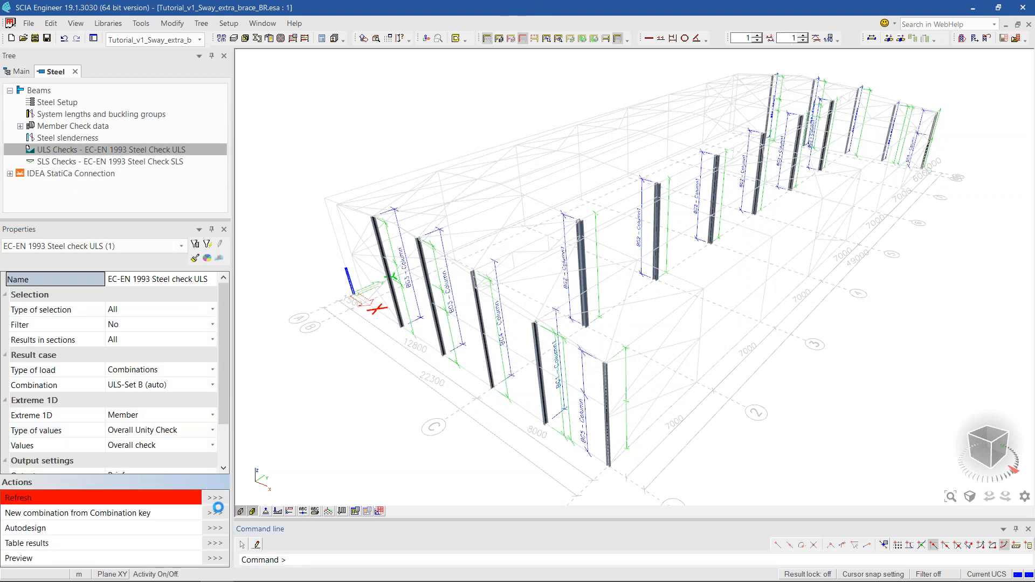
{"action": "left_click", "coordinate": [216, 502]}
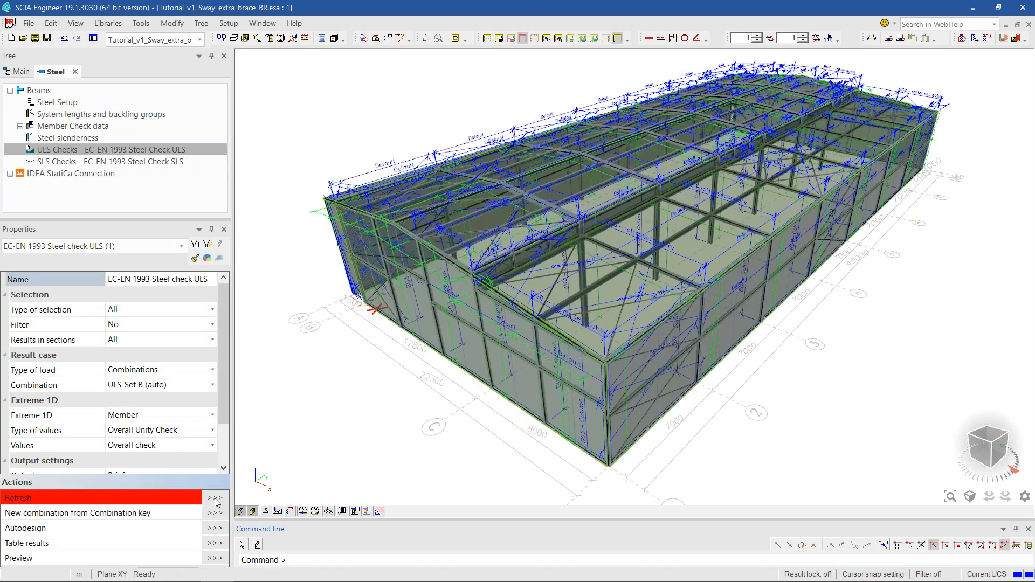
{"action": "left_click", "coordinate": [498, 39]}
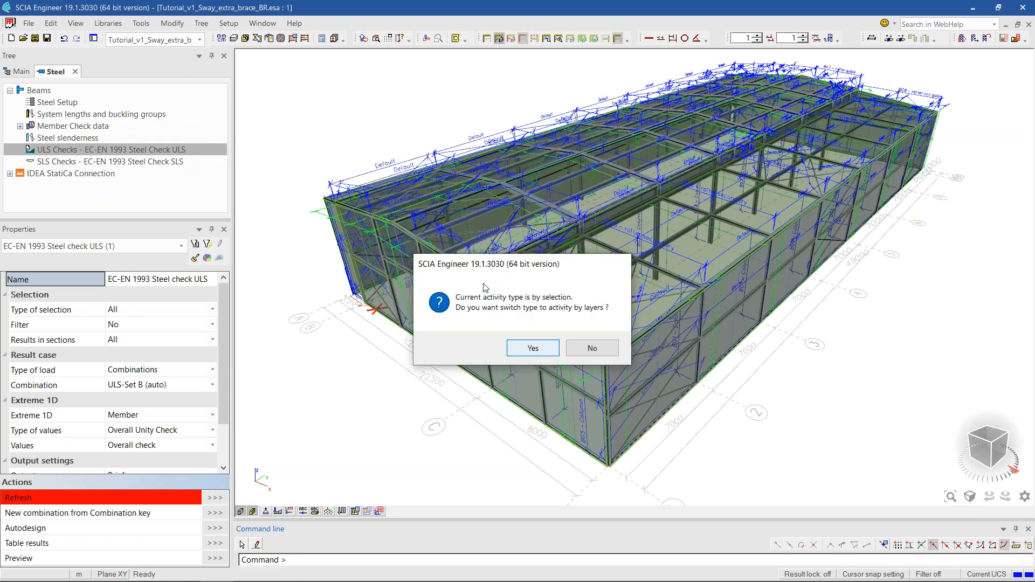
{"action": "left_click", "coordinate": [526, 355]}
{"action": "left_click", "coordinate": [666, 487]}
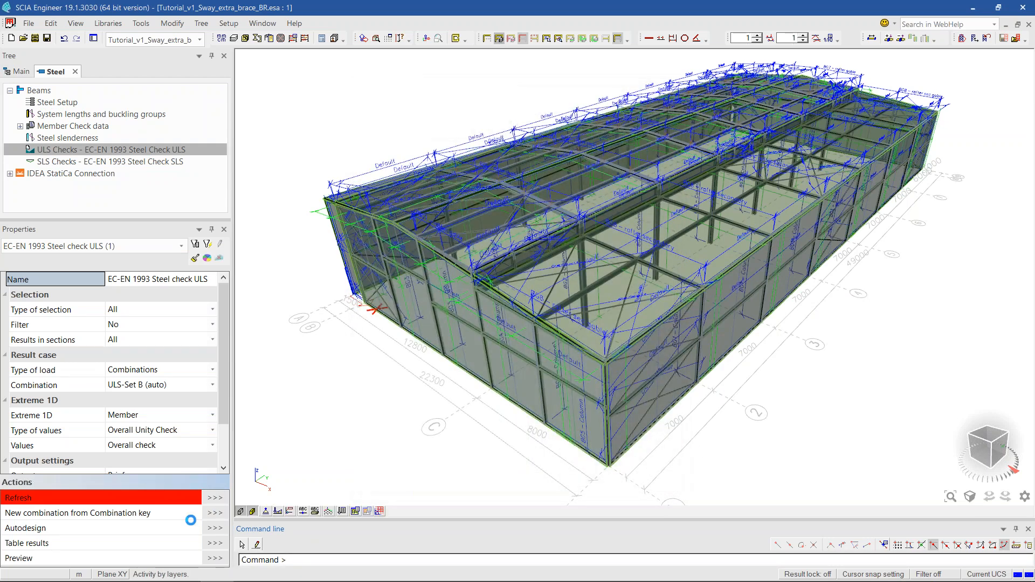
- Turn off the display of system lengths for all members and show the overall ULS unity check on the hall
{"action": "right_click", "coordinate": [313, 377]}
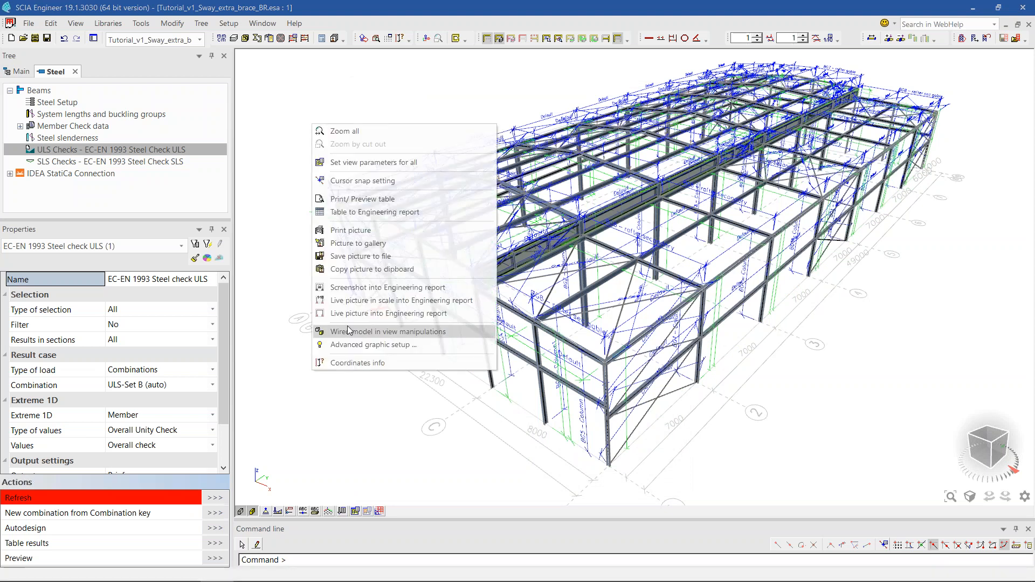
{"action": "left_click", "coordinate": [360, 162]}
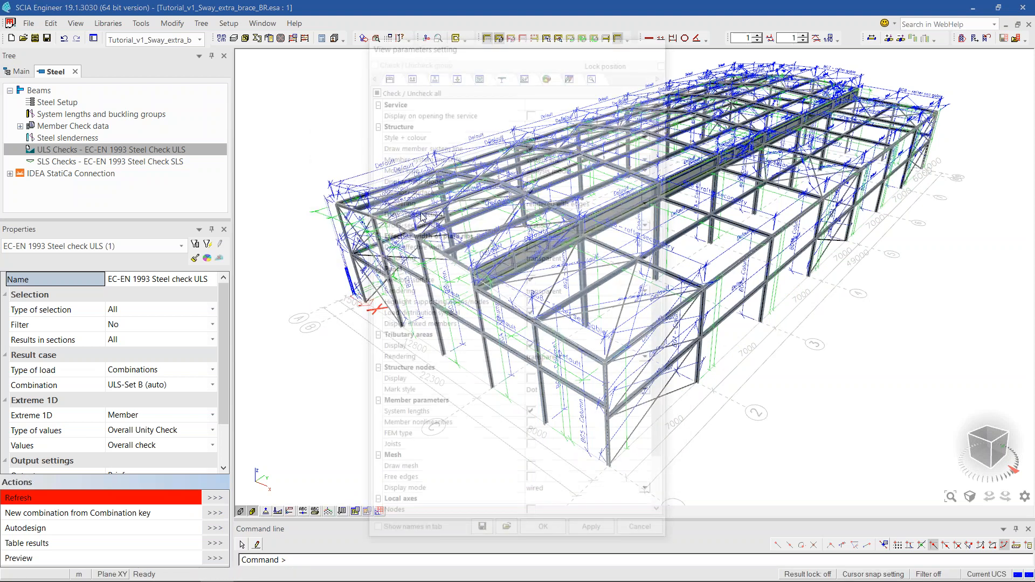
{"action": "left_click", "coordinate": [537, 418]}
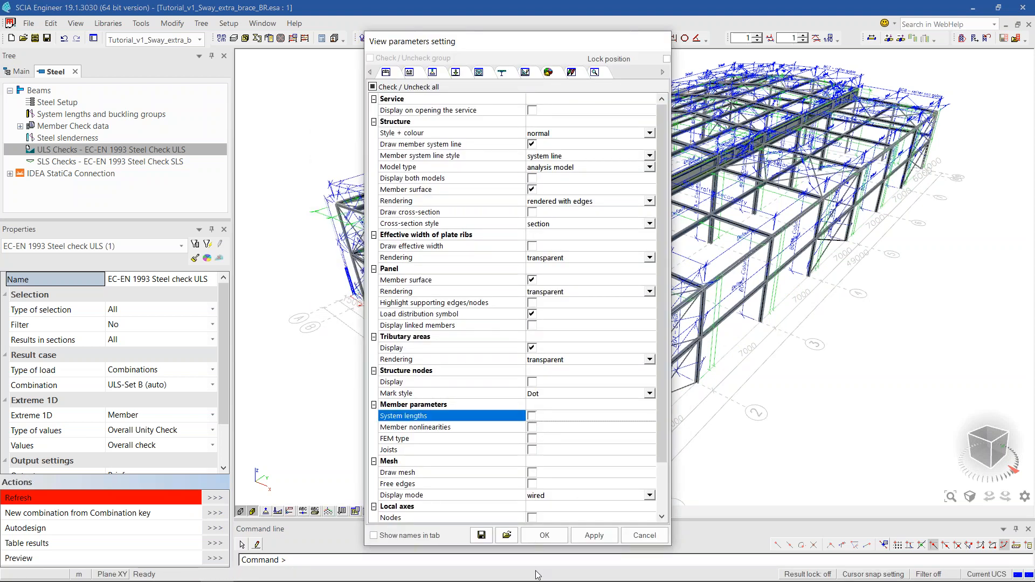
{"action": "left_click", "coordinate": [544, 535]}
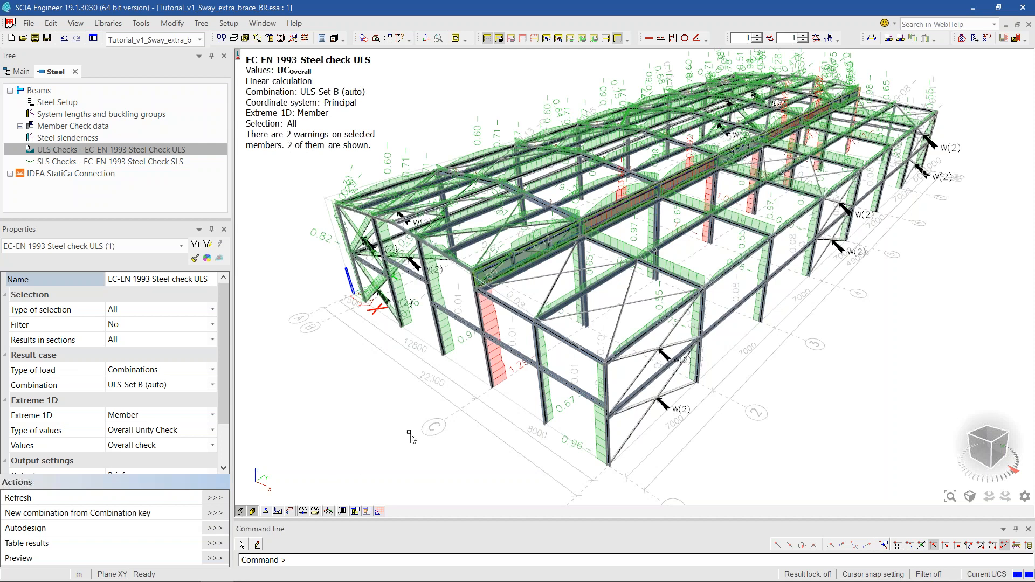
{"action": "right_click_drag", "start_coordinate": [405, 432], "coordinate": [403, 443], "text": "ctrl"}
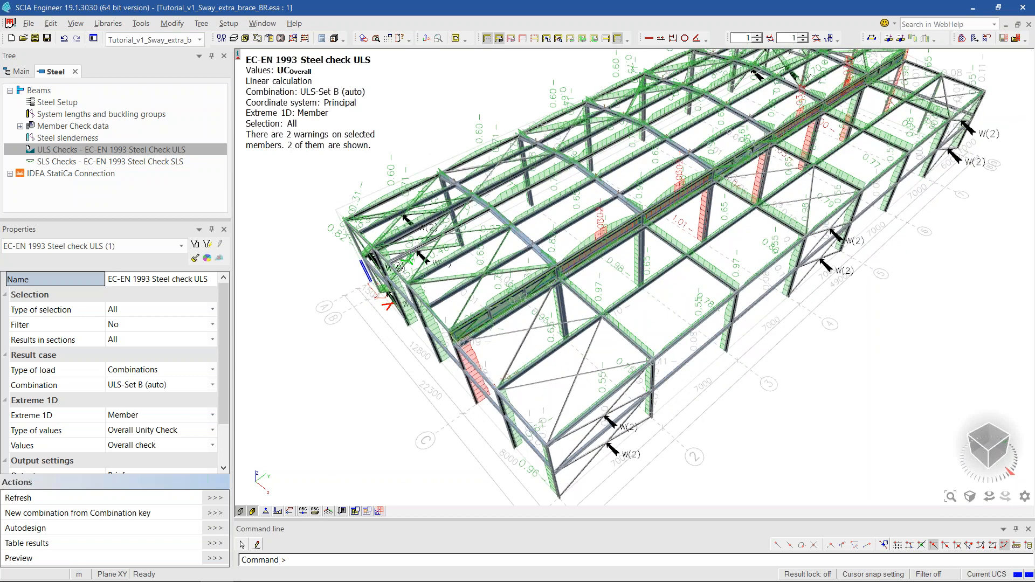
{"action": "middle_click_drag", "start_coordinate": [602, 300], "coordinate": [584, 306]}
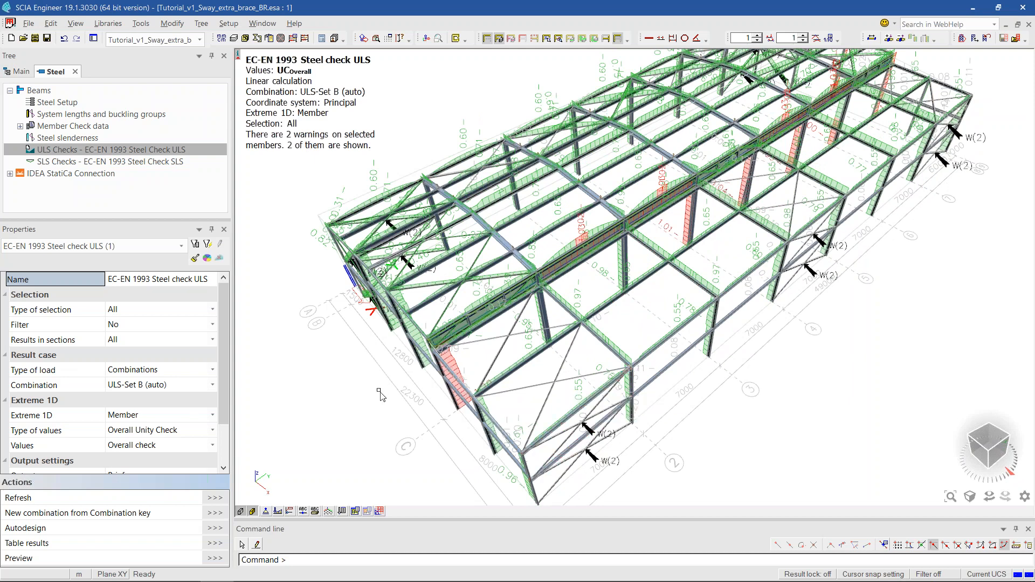
- Switch to the PowerPoint presentation A STEEL HALL.pptx and present slide 35 on the influence of tension-only on ULS stability checks
{"action": "key", "text": "super"}
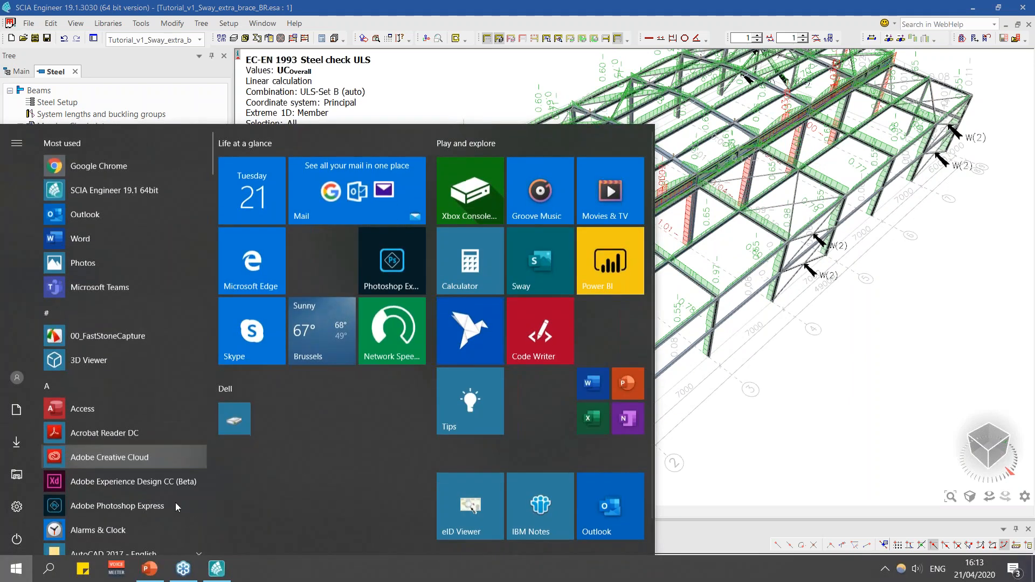
{"action": "left_click", "coordinate": [151, 570]}
{"action": "left_click_drag", "start_coordinate": [169, 234], "coordinate": [143, 530]}
{"action": "left_click", "coordinate": [137, 493]}
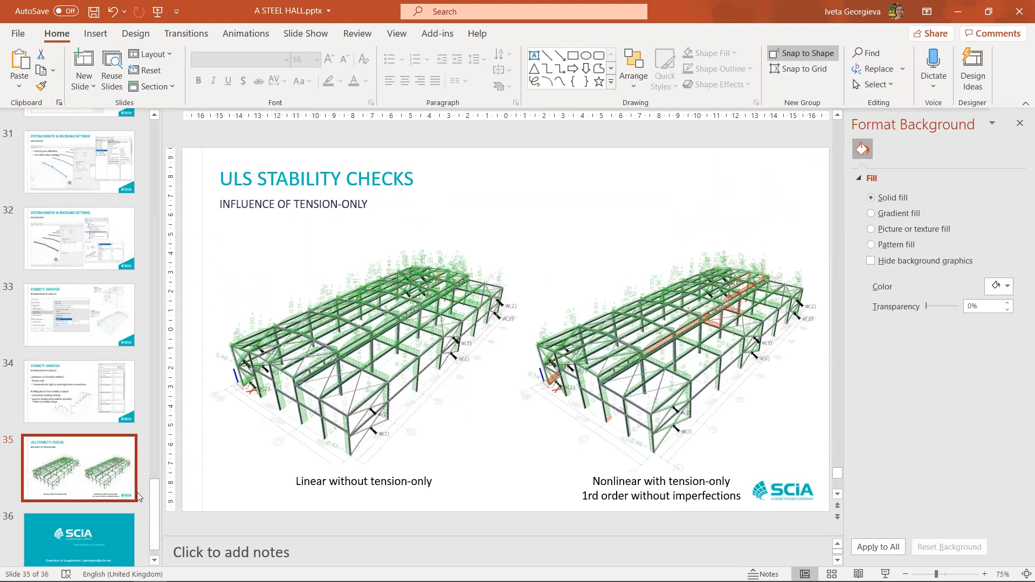
{"action": "key", "text": "shift+F5"}
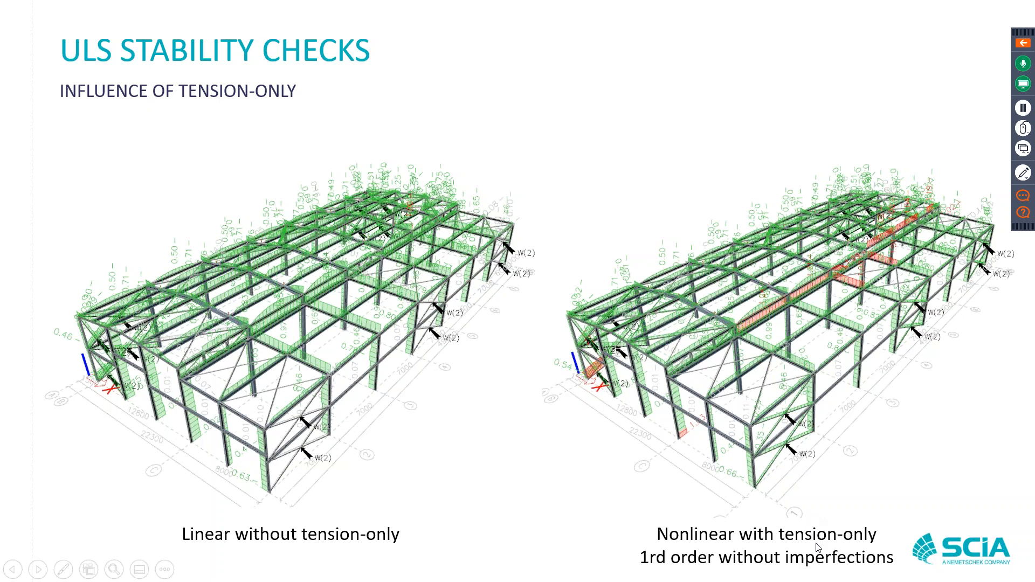
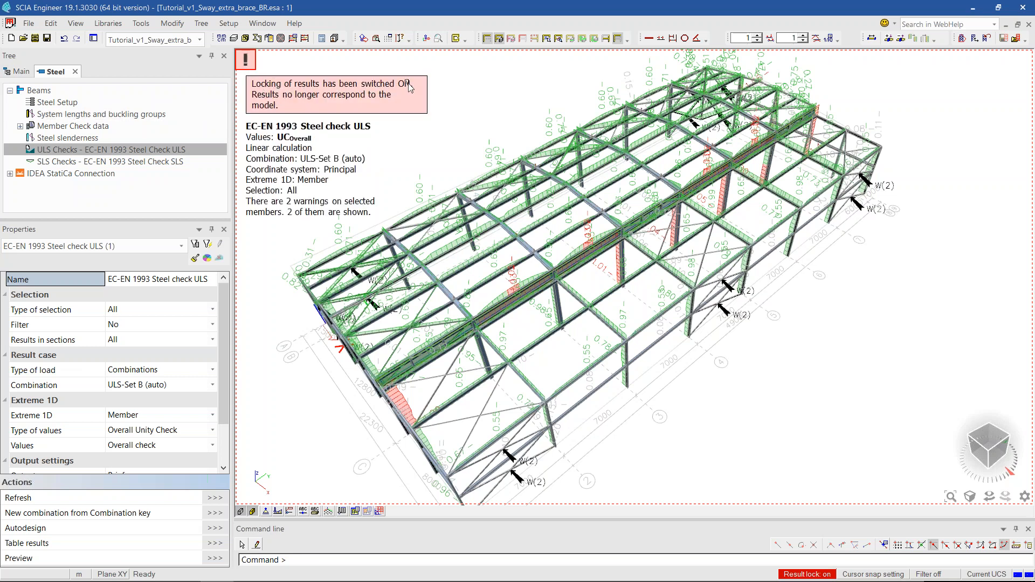
- Delete the far-side column of the frame on grid axis 3 together with all its related entities
{"action": "left_click", "coordinate": [473, 246]}
{"action": "key", "text": "Delete"}
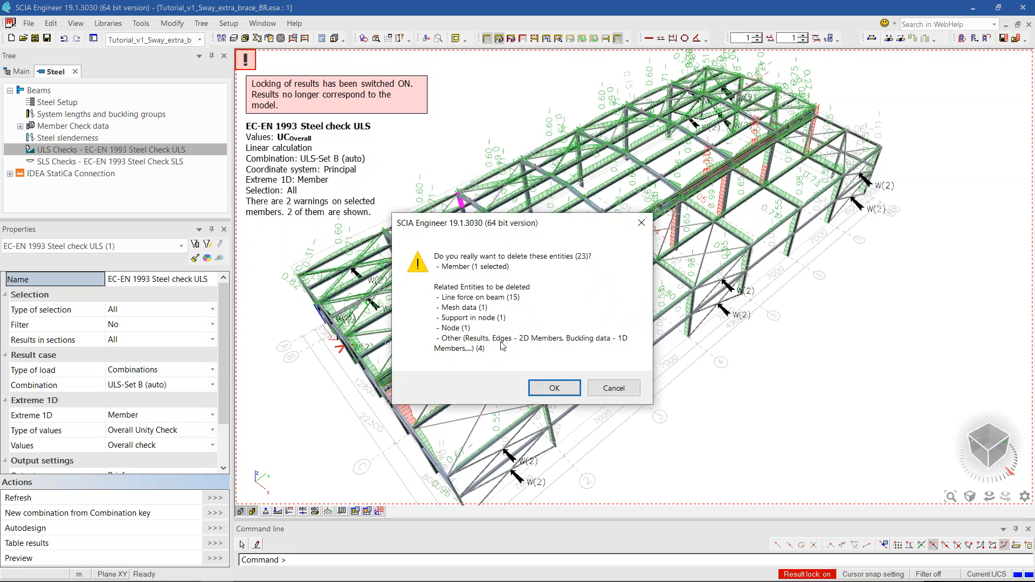
{"action": "left_click", "coordinate": [552, 386]}
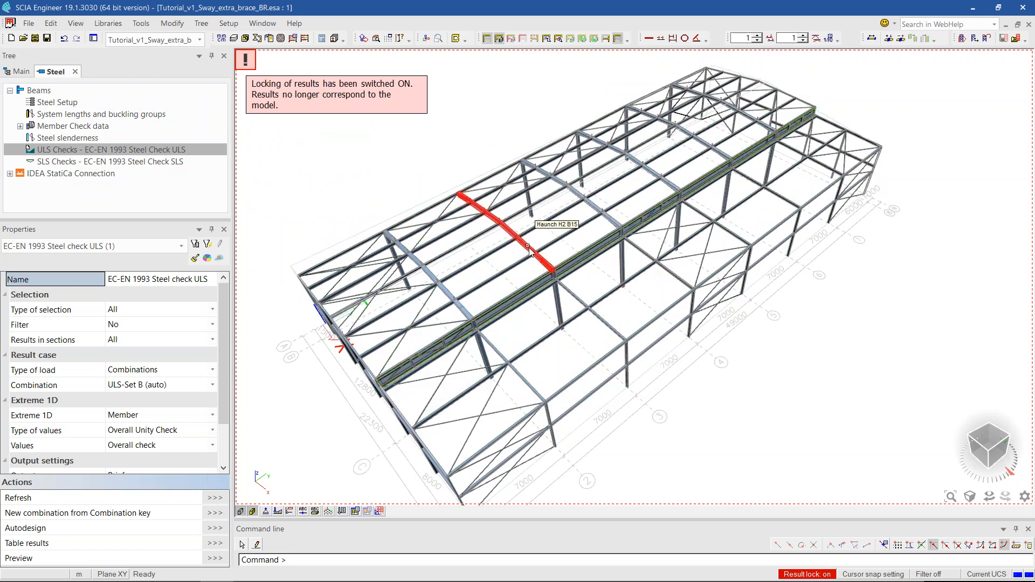
- Select the lower-roof secondary rafter B11 on grid axis 2 and refresh the ULS steel check for the current selection only
{"action": "left_click", "coordinate": [547, 265]}
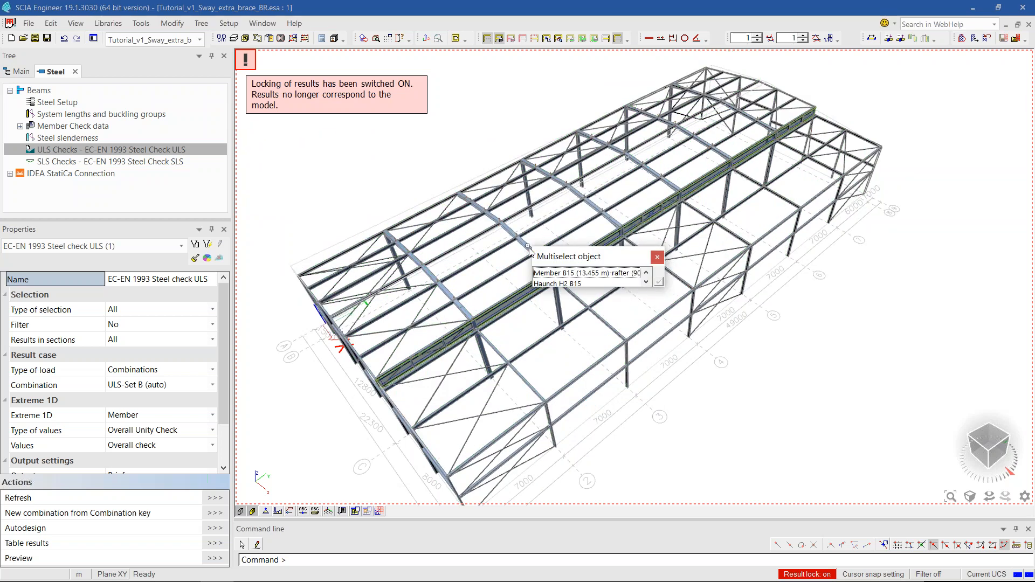
{"action": "left_click", "coordinate": [570, 274]}
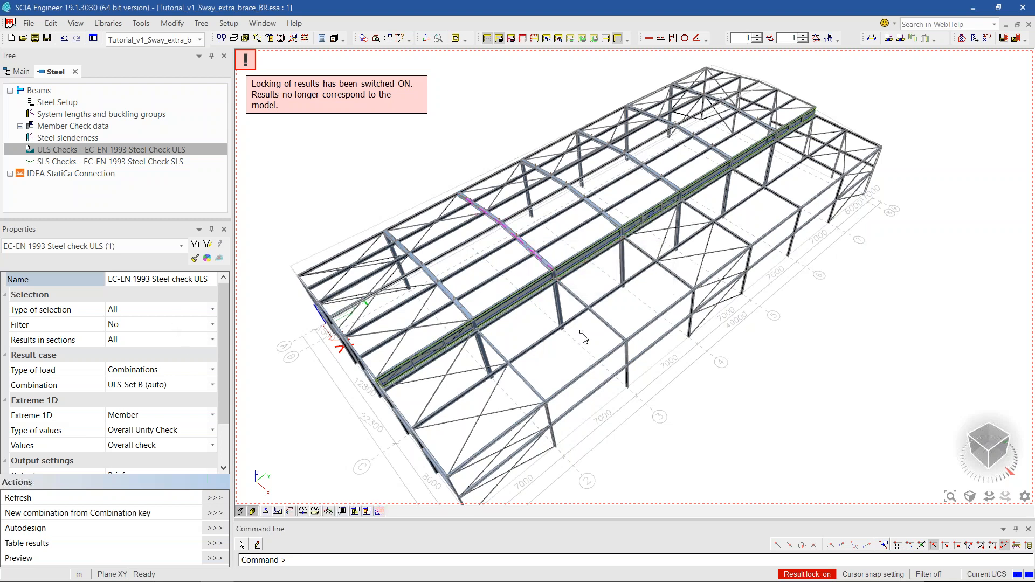
{"action": "left_click", "coordinate": [536, 389]}
{"action": "right_click_drag", "start_coordinate": [544, 320], "coordinate": [548, 311], "text": "ctrl"}
{"action": "scroll", "coordinate": [74, 408], "scroll_direction": "down", "scroll_amount": 1}
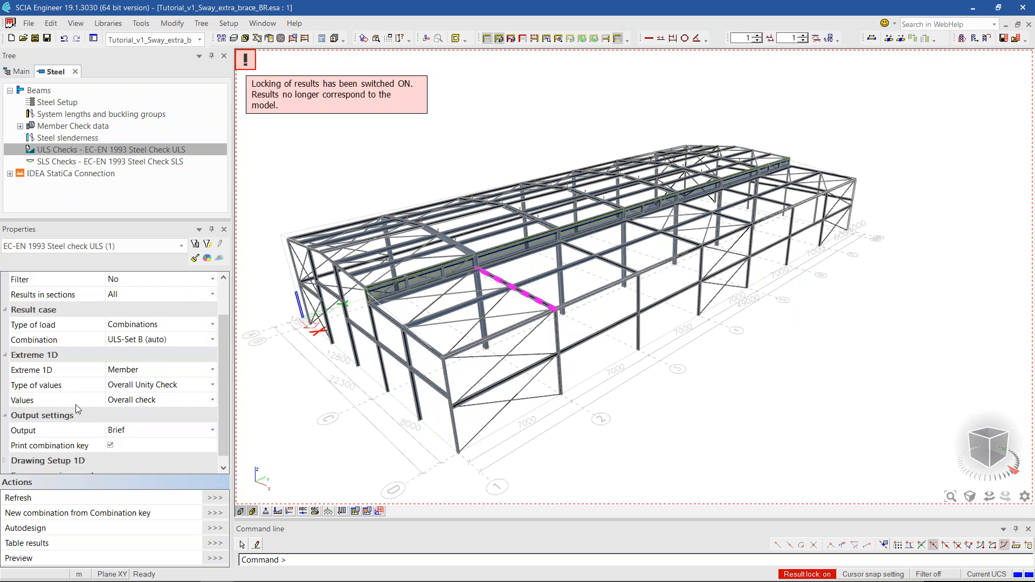
{"action": "scroll", "coordinate": [150, 293], "scroll_direction": "up", "scroll_amount": 1}
{"action": "left_click", "coordinate": [149, 316]}
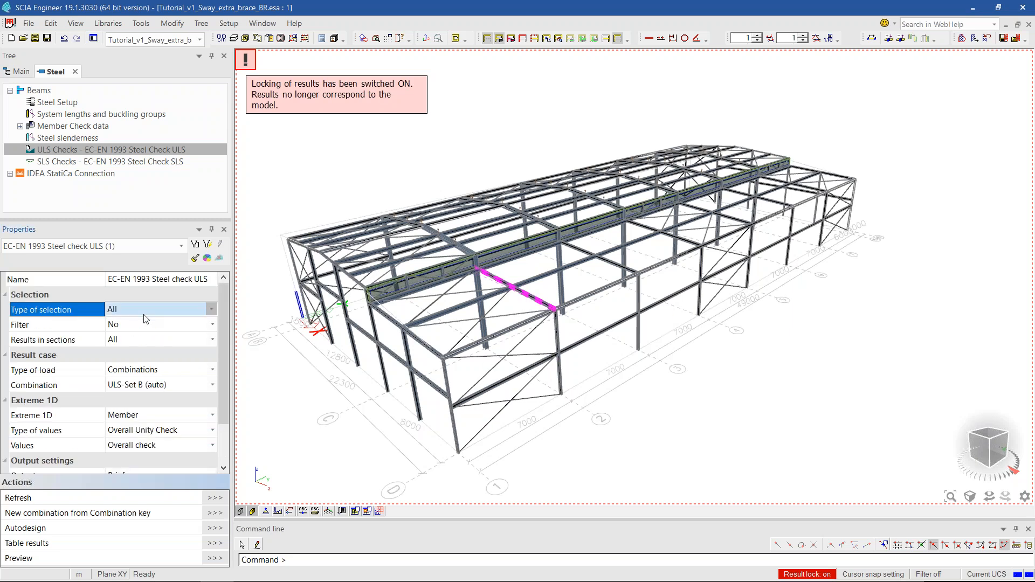
{"action": "left_click", "coordinate": [124, 330]}
{"action": "left_click", "coordinate": [215, 499]}
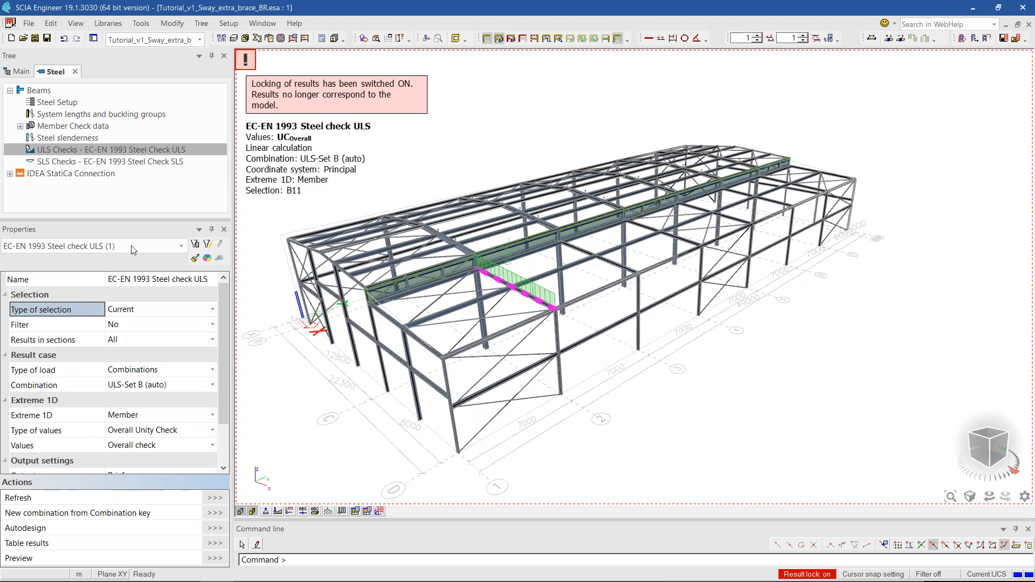
- Change the cross-section of the selected rafter B11 to CS4 - Column 5 - IPE160
{"action": "left_click", "coordinate": [81, 247]}
{"action": "left_click", "coordinate": [73, 266]}
{"action": "left_click", "coordinate": [68, 244]}
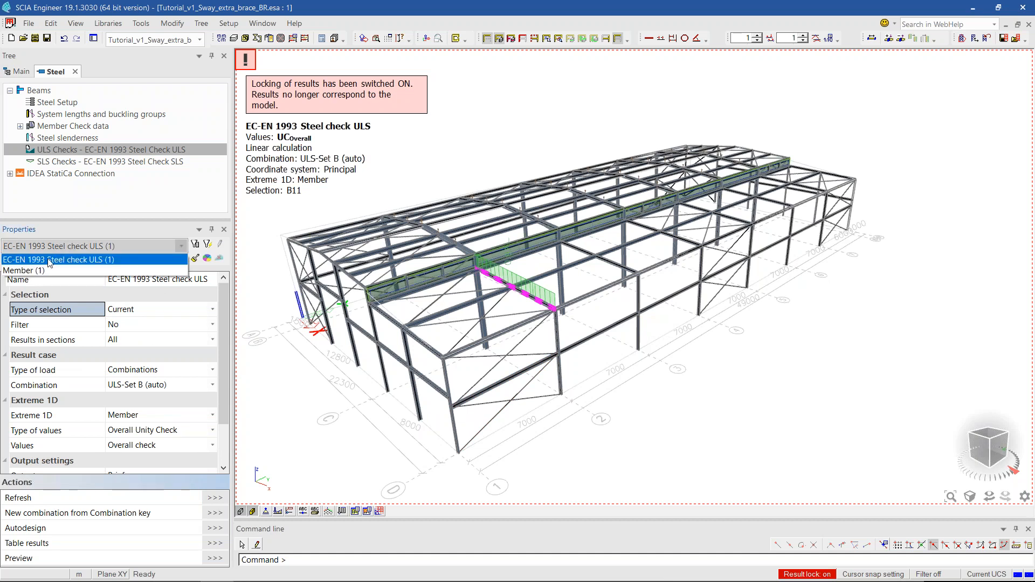
{"action": "left_click", "coordinate": [69, 271]}
{"action": "left_click", "coordinate": [153, 325]}
{"action": "left_click", "coordinate": [153, 325]}
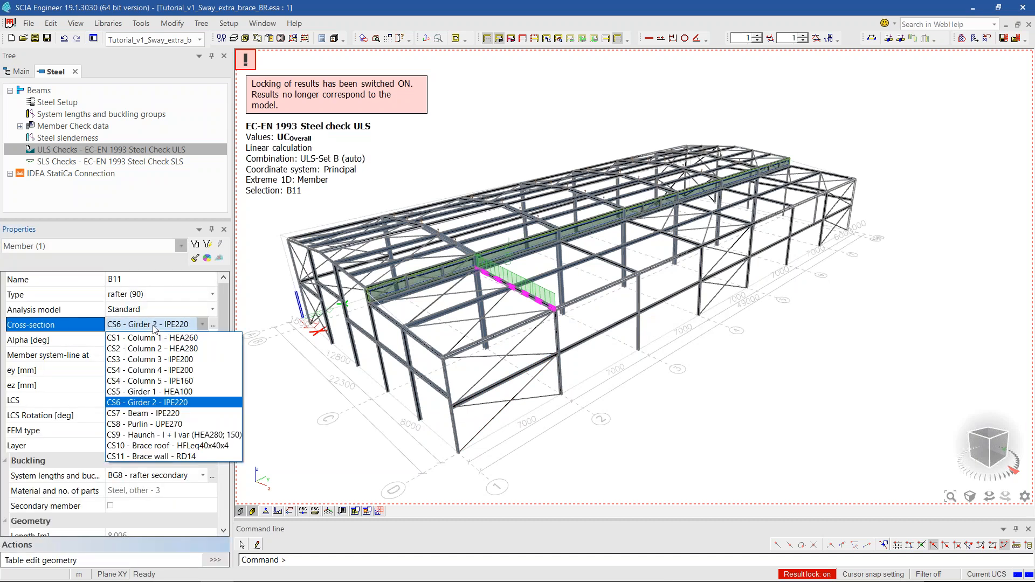
{"action": "left_click", "coordinate": [139, 383]}
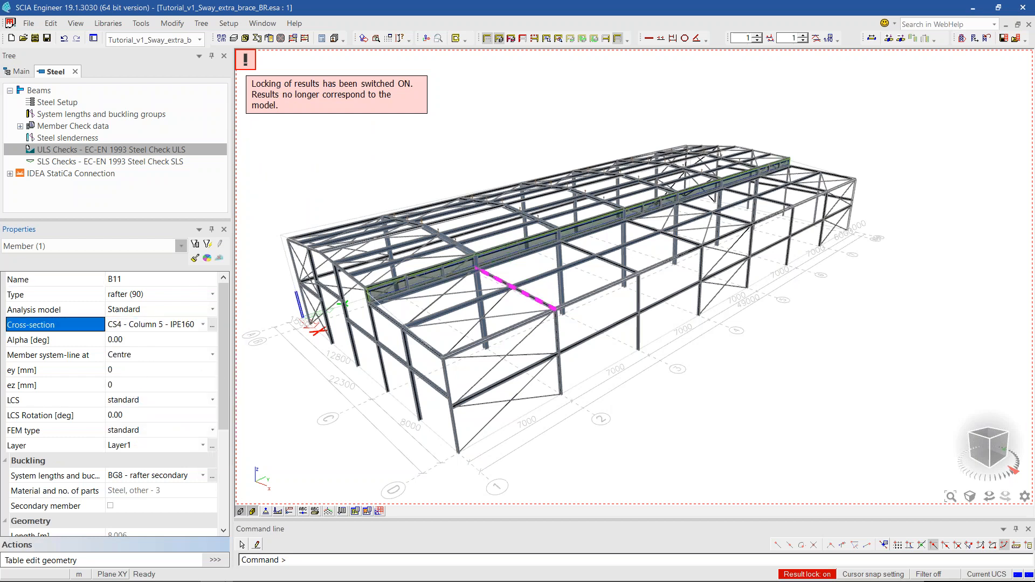
- Return to the EC-EN 1993 ULS steel check and examine the overall unity check along rafter B11
{"action": "left_click", "coordinate": [111, 248]}
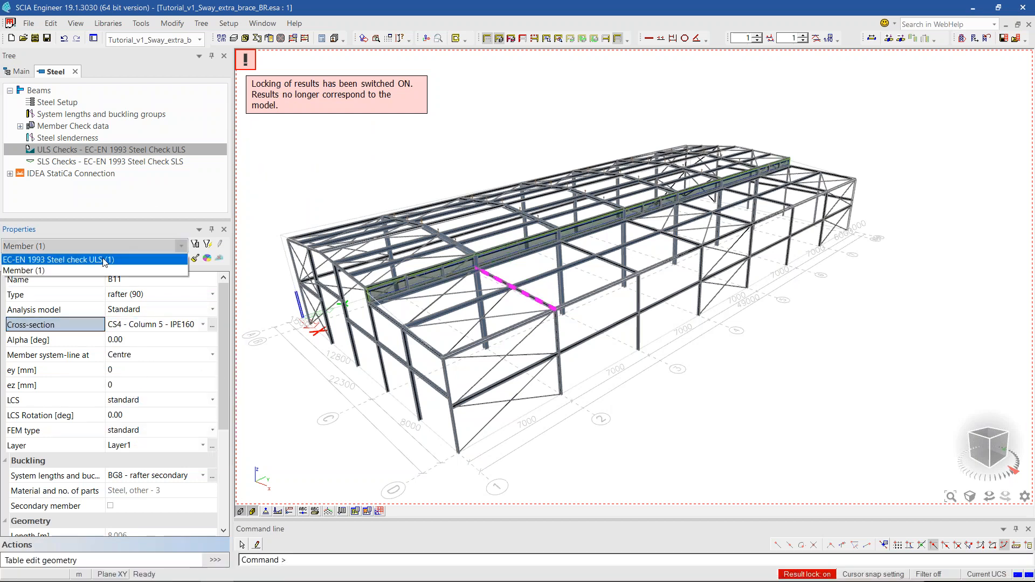
{"action": "left_click", "coordinate": [108, 259]}
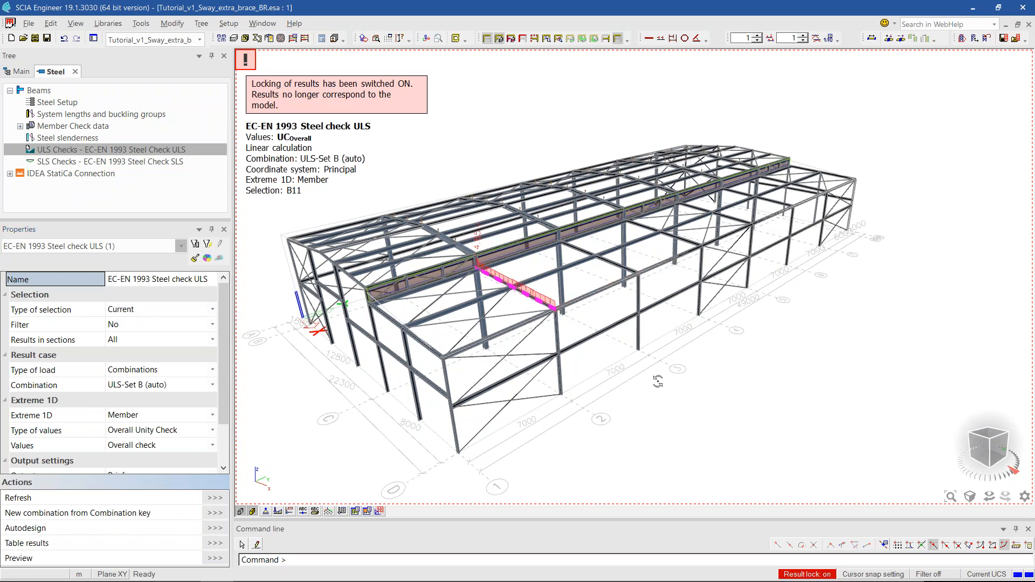
{"action": "scroll", "coordinate": [658, 383], "scroll_direction": "up", "scroll_amount": 2}
{"action": "scroll", "coordinate": [560, 330], "scroll_direction": "up", "scroll_amount": 3}
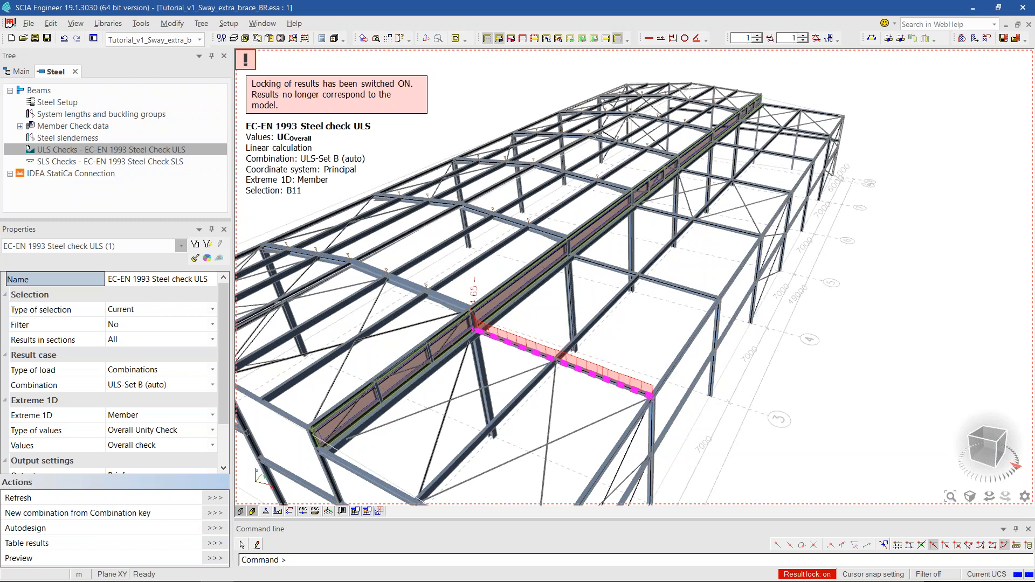
{"action": "middle_click_drag", "start_coordinate": [562, 328], "coordinate": [568, 312]}
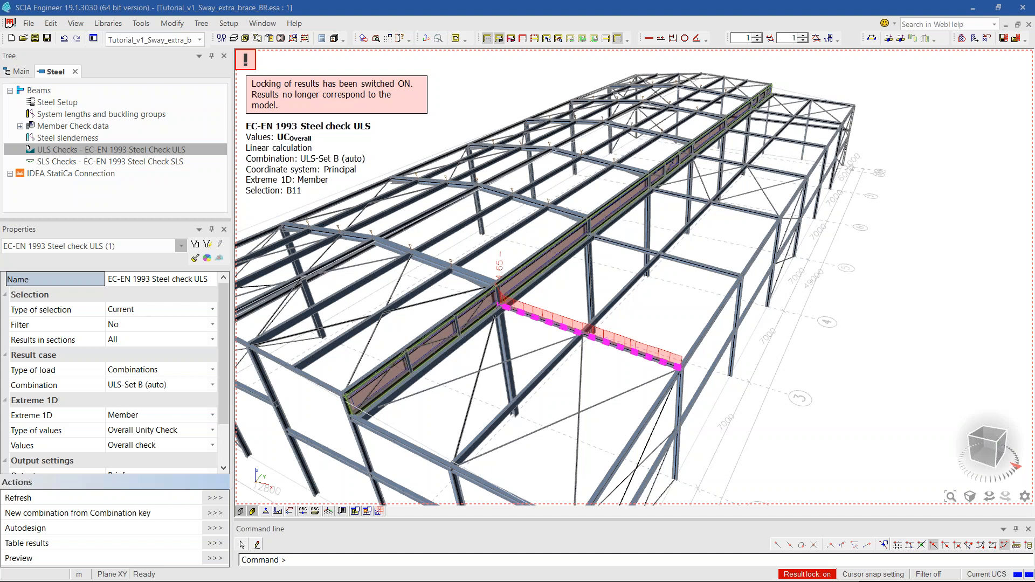
- Switch to the PowerPoint presentation A STEEL HALL.pptx at its closing slide 36
{"action": "key", "text": "alt+Tab"}
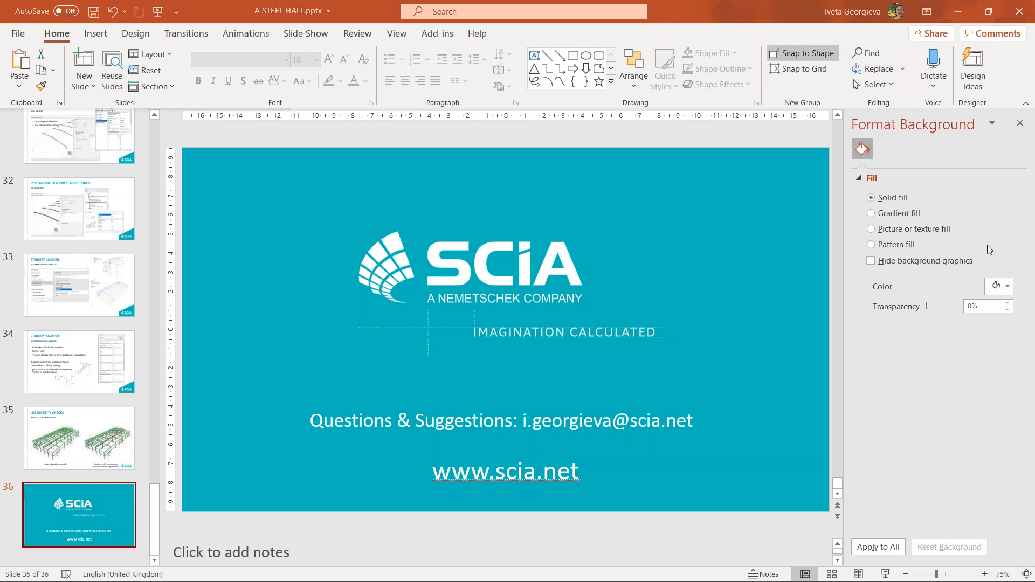